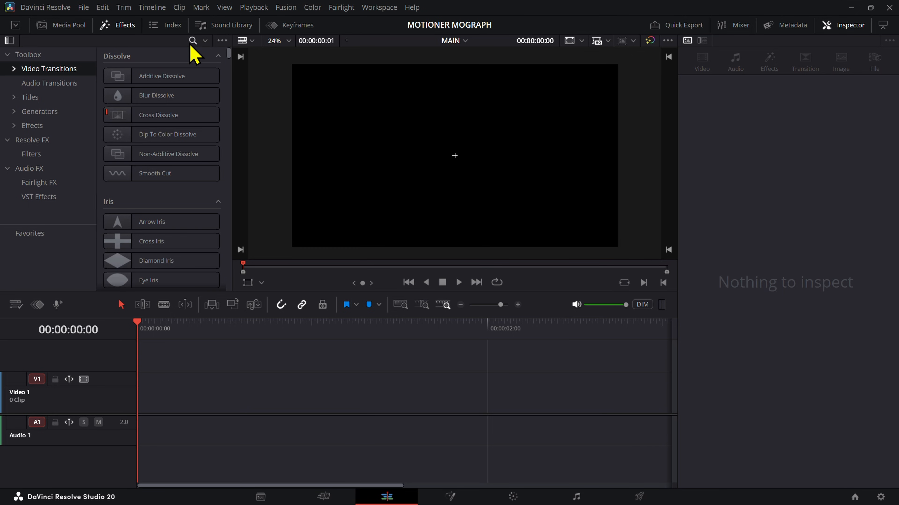
Step: Find the Text+ title in the effects library and place it at the start of the Video 1 track
click(191, 42)
text(TEXT)
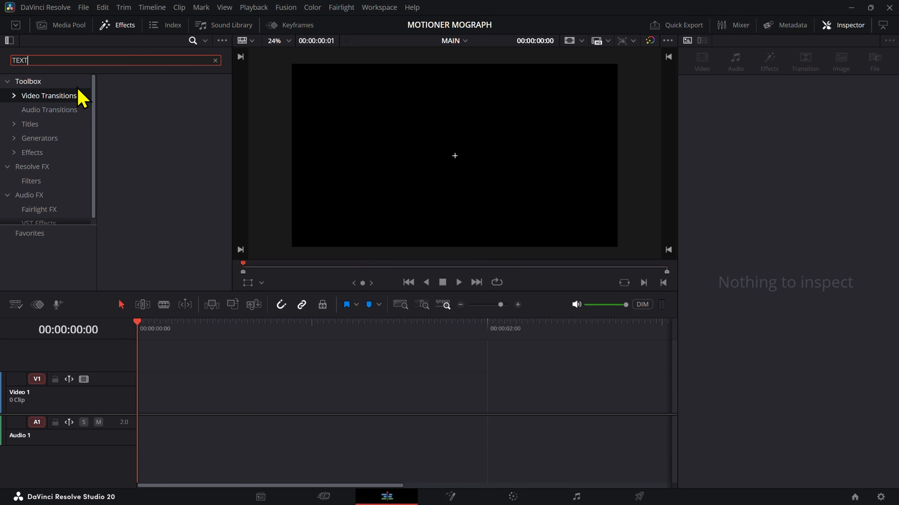
click(46, 125)
drag(150, 142, 148, 426)
click(197, 411)
scroll(198, 411, down, 8)
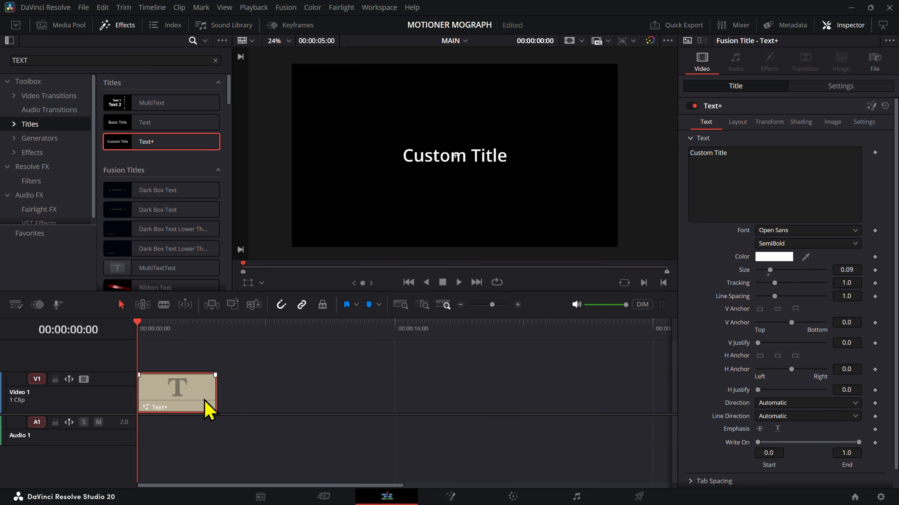
Step: Clear the effects library search and list the video transitions
click(101, 59)
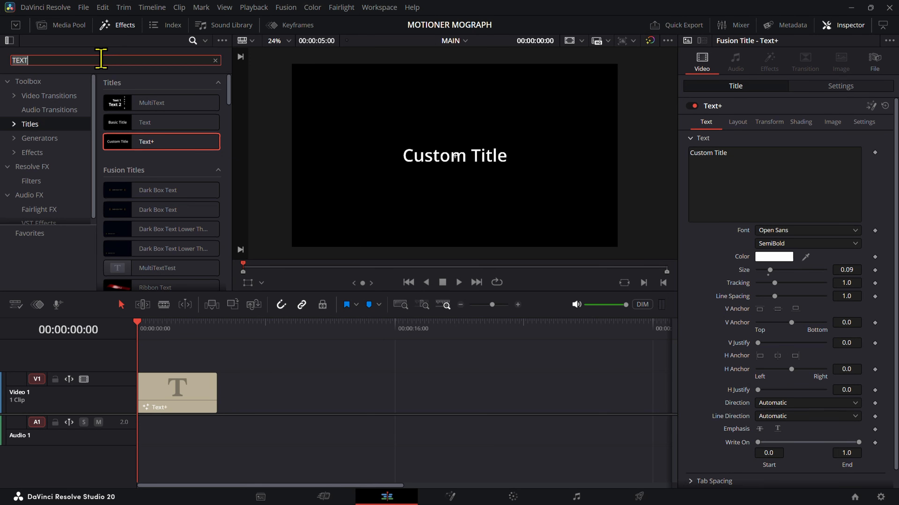
key(BackSpace)
click(57, 96)
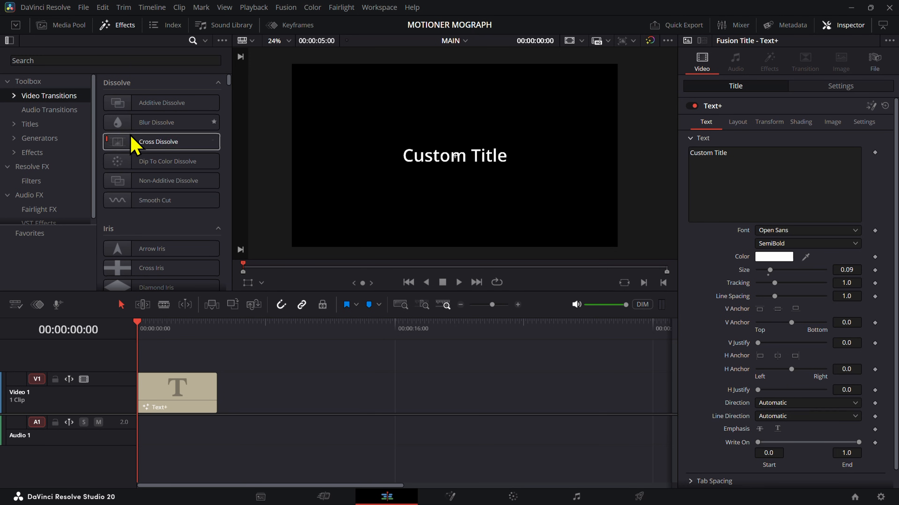
scroll(460, 181, up, 2)
scroll(460, 181, down, 3)
Step: Format the Text+ title in Montserrat Bold with a size of about 0.0671
click(163, 409)
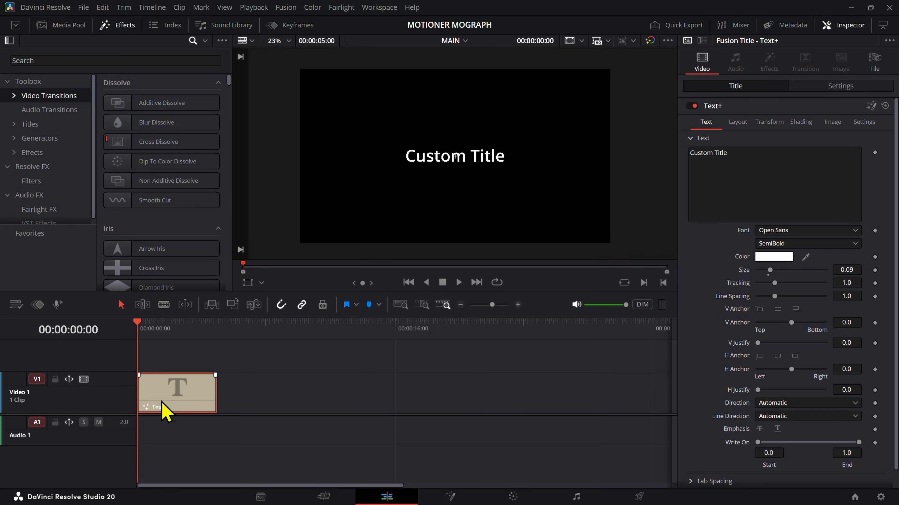
click(711, 212)
click(778, 231)
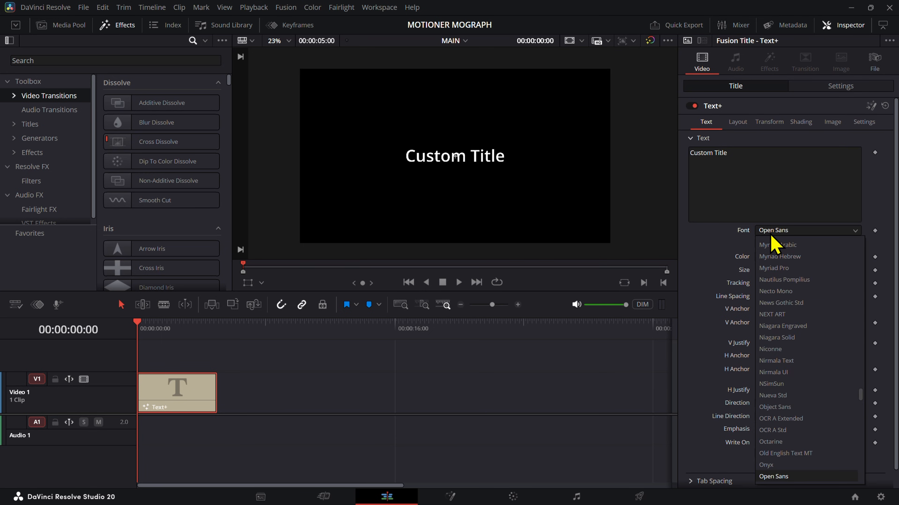
text(mont)
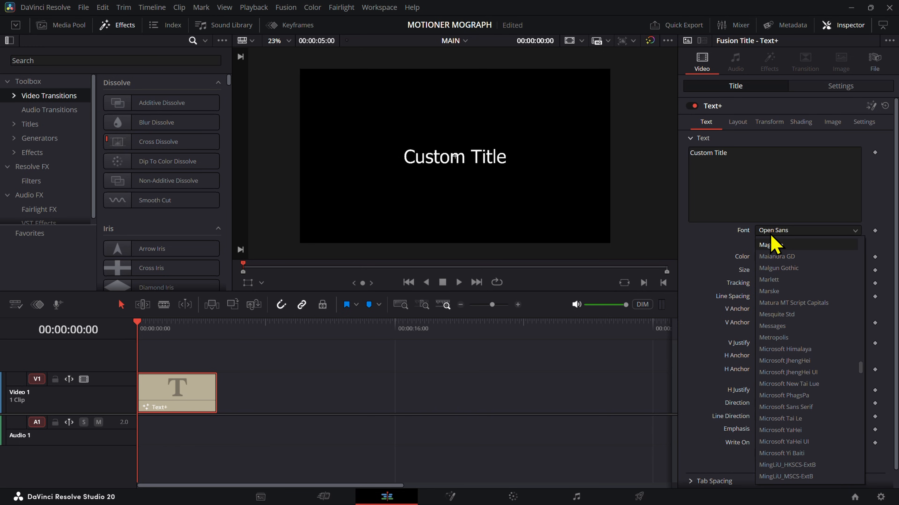
key(Return)
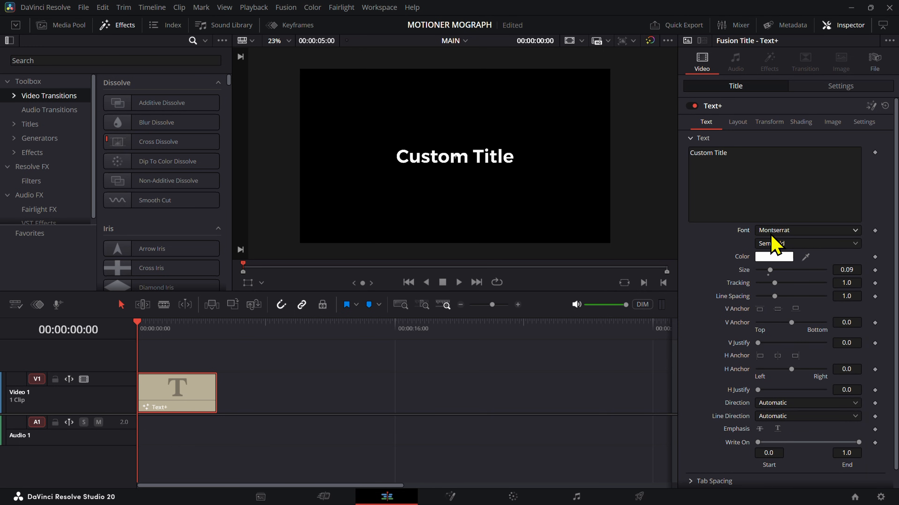
click(772, 244)
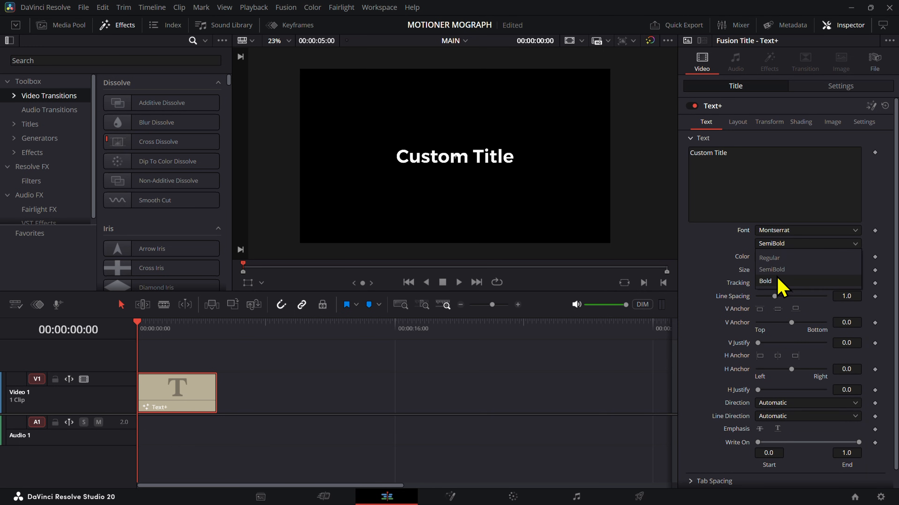
click(777, 281)
drag(847, 270, 817, 270)
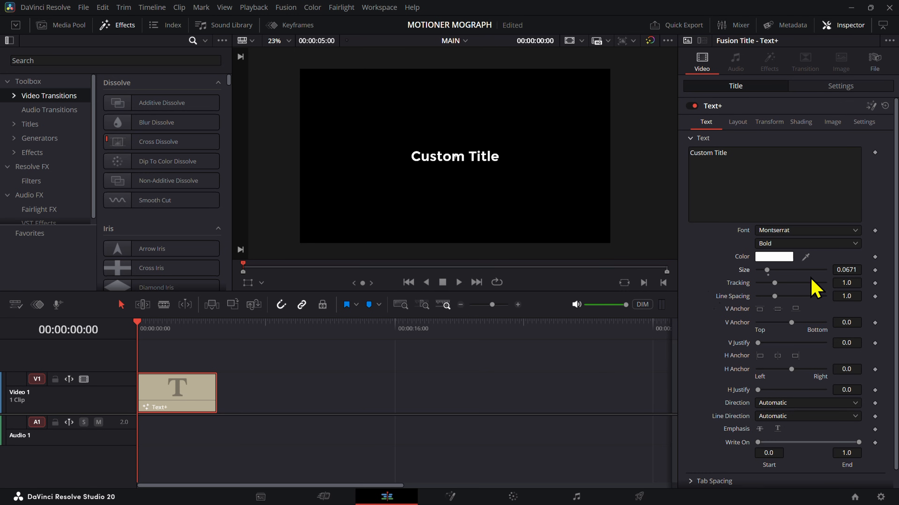
Step: Move the Text+ clip up to Video 2 and search the generators for "BA"
drag(183, 394, 182, 362)
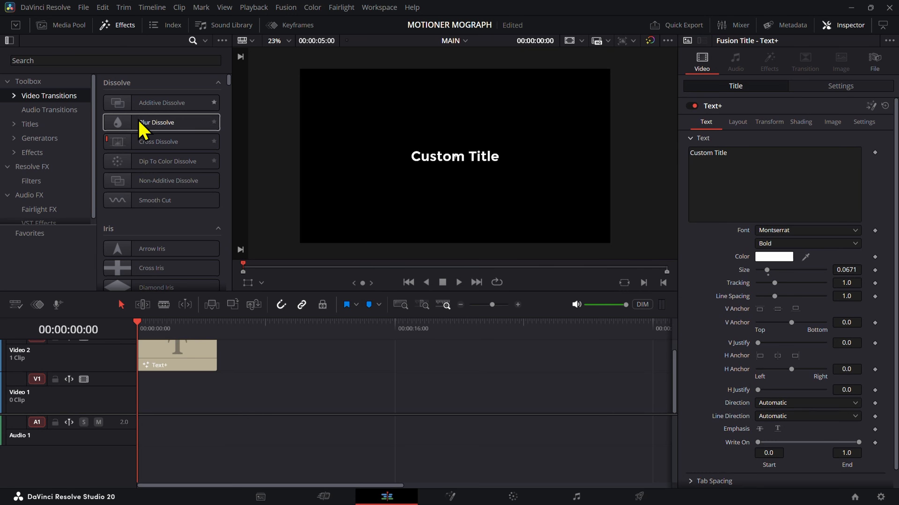
click(54, 138)
click(128, 61)
text(BA)
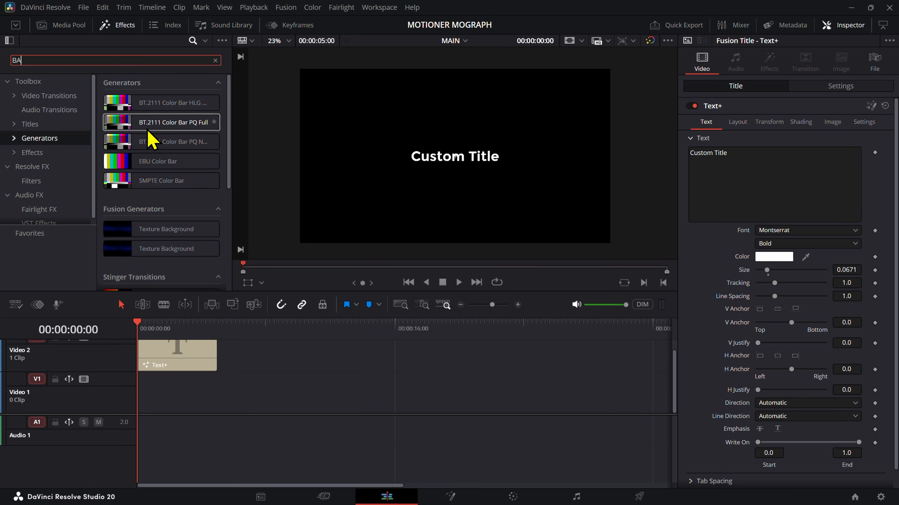
scroll(177, 195, down, 3)
scroll(166, 212, up, 1)
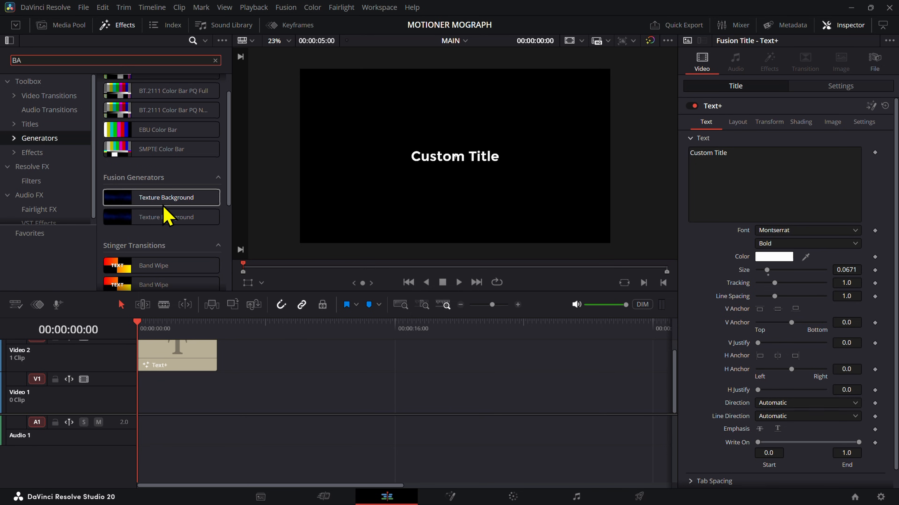
scroll(166, 212, down, 2)
scroll(166, 209, up, 3)
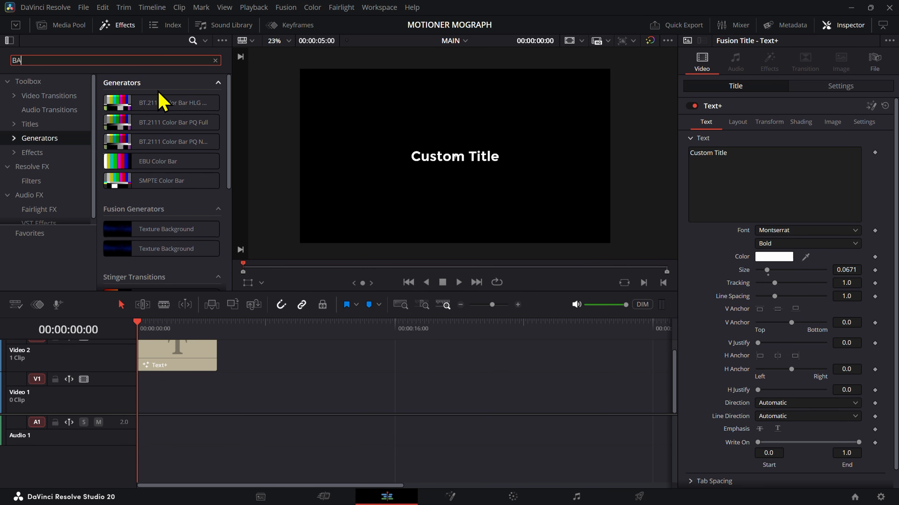
Step: Search the generators for "SOL" and place a Solid Color on Video 1 beneath the title
key(BackSpace)
key(BackSpace)
text(SOL)
drag(143, 106, 175, 395)
Step: Set the Solid Color generator's color to light grey #ececec
click(762, 122)
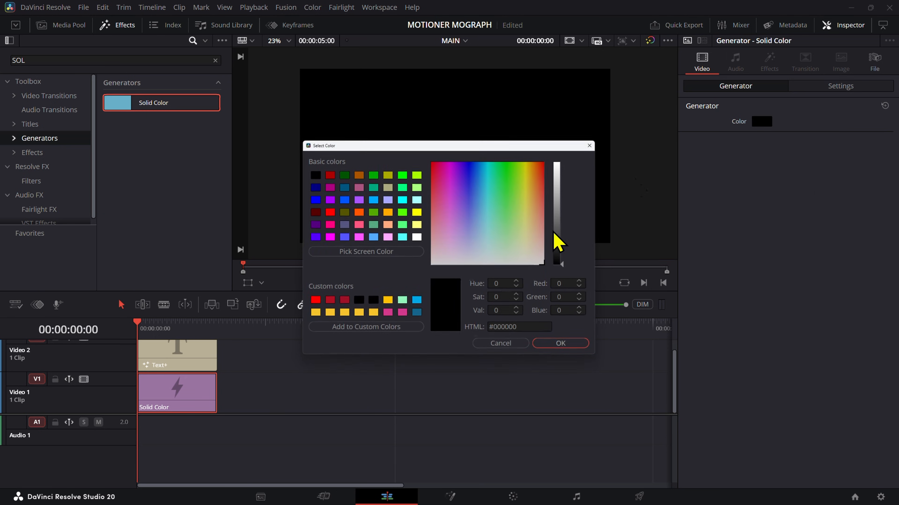
drag(554, 234, 573, 171)
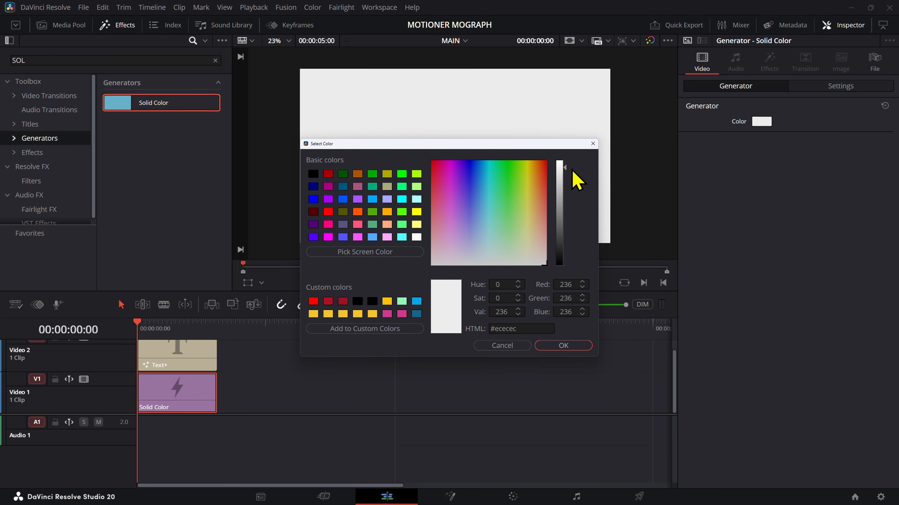
click(576, 345)
Step: Set the Text+ title's color to near-black #080808
click(183, 354)
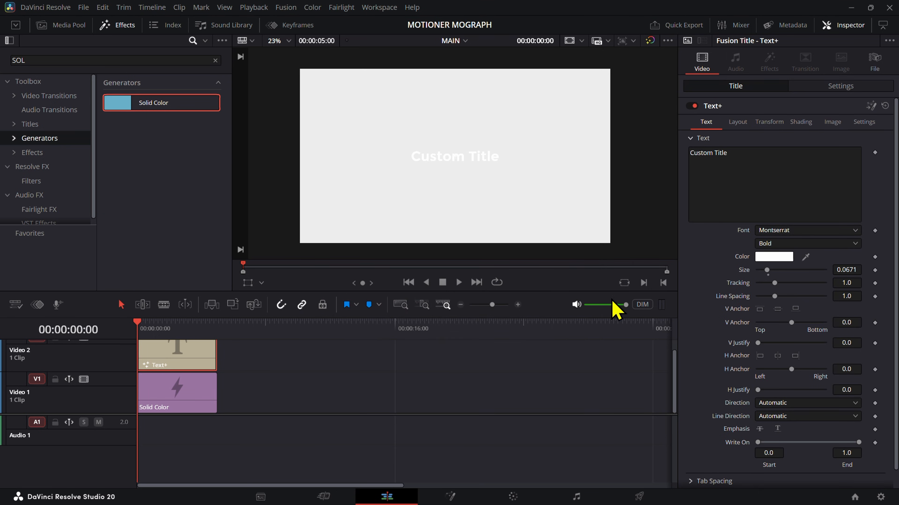
click(782, 257)
mouse_move(581, 251)
mouse_down()
mouse_move(575, 271)
mouse_move(579, 260)
mouse_up()
click(574, 262)
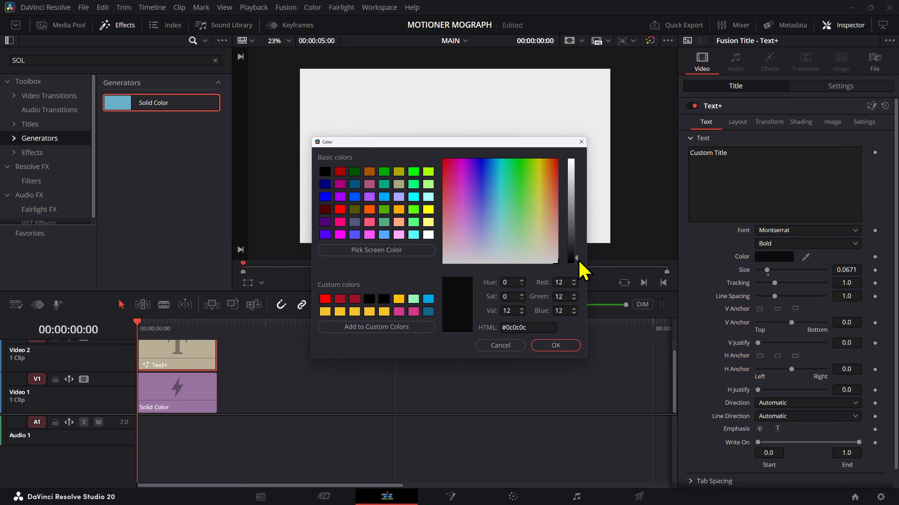
double_click(527, 329)
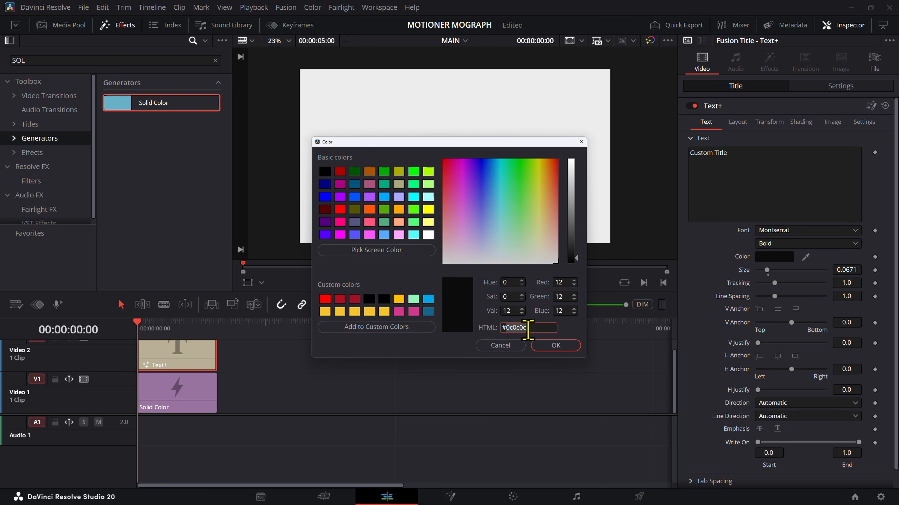
text(080808)
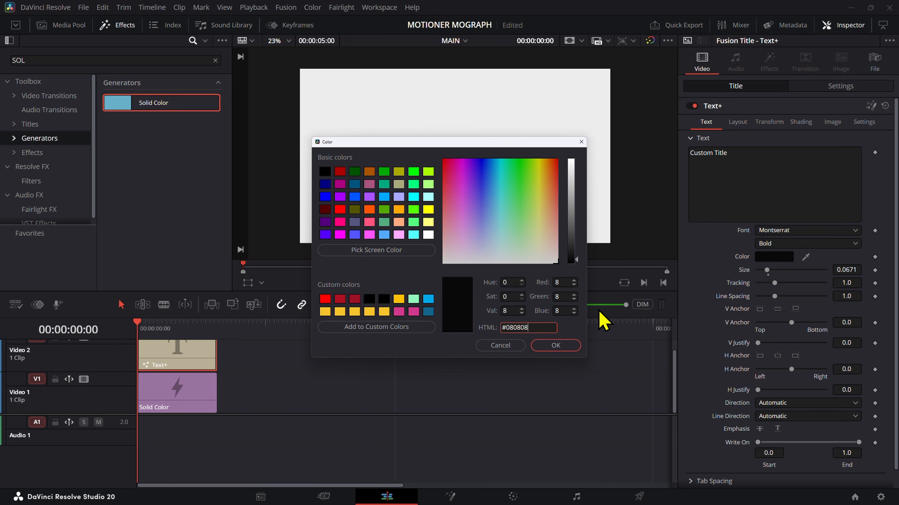
key(Return)
Step: Check the color value of the Solid Color background without changing it
scroll(380, 107, up, 5)
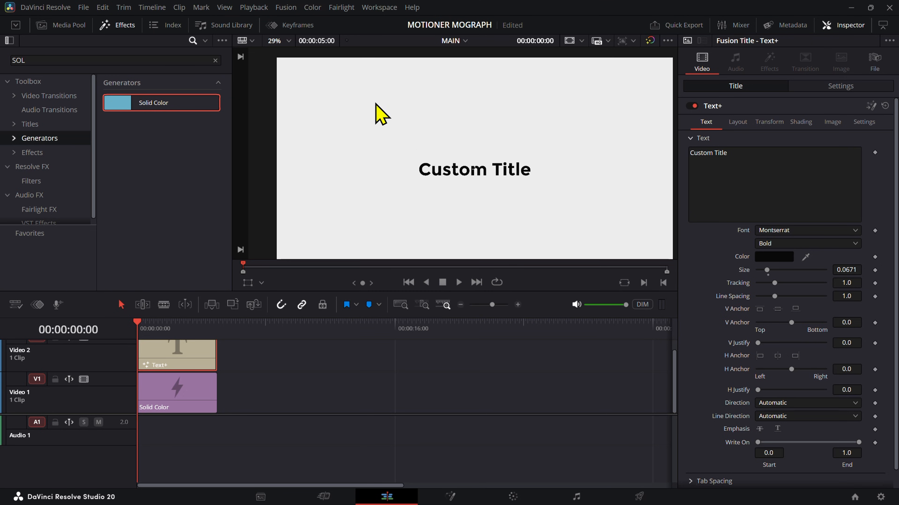
scroll(534, 145, down, 5)
drag(563, 185, 543, 183)
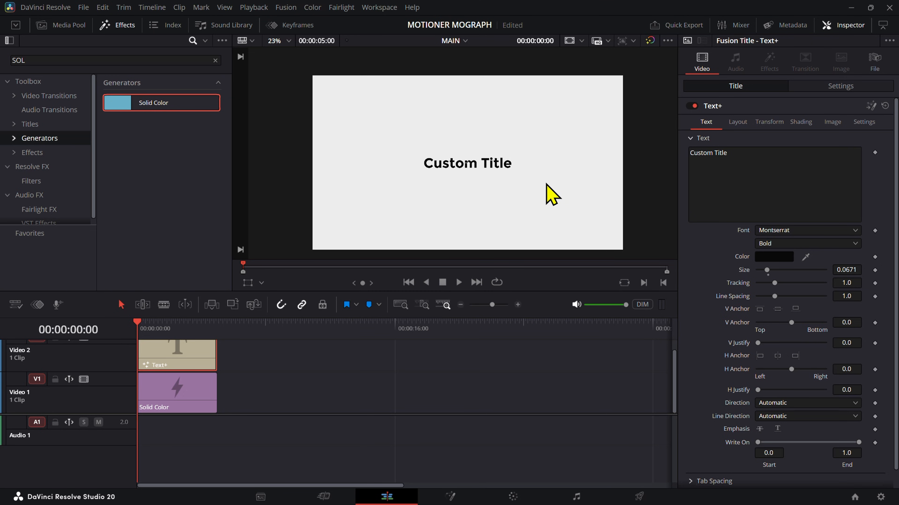
click(207, 401)
click(767, 122)
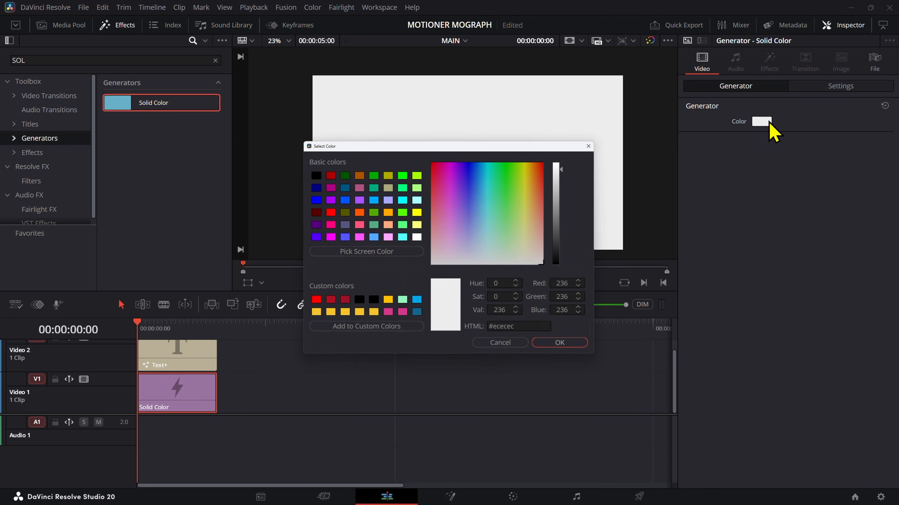
click(506, 346)
click(352, 386)
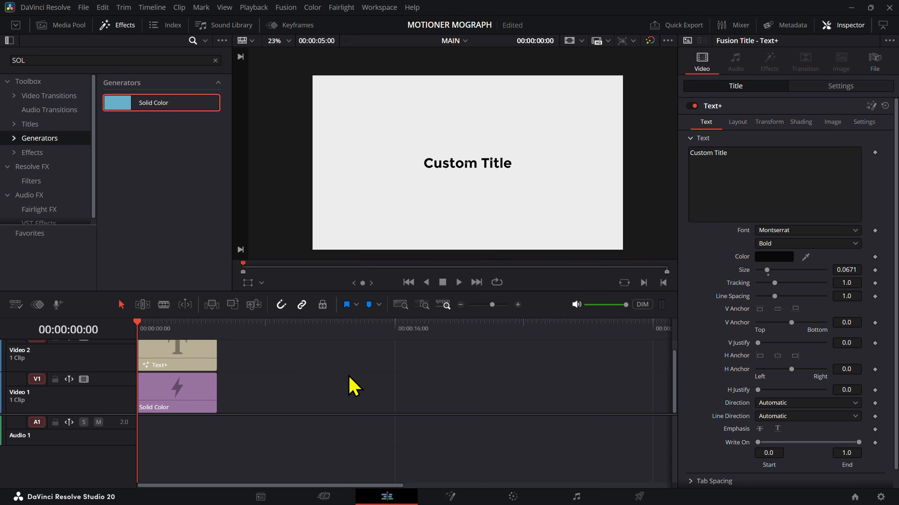
Step: Replace the Text+ clip's title text with "Tired of having"
scroll(255, 380, up, 3)
click(278, 359)
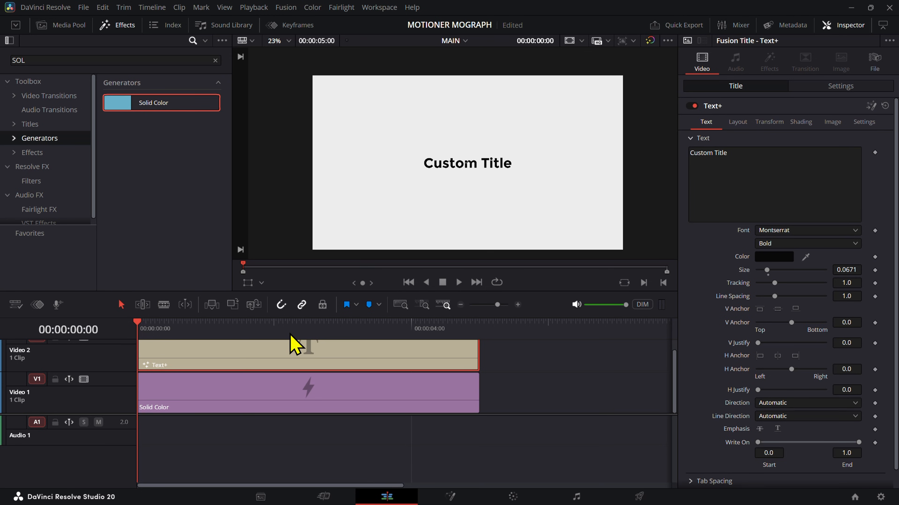
scroll(425, 375, up, 1)
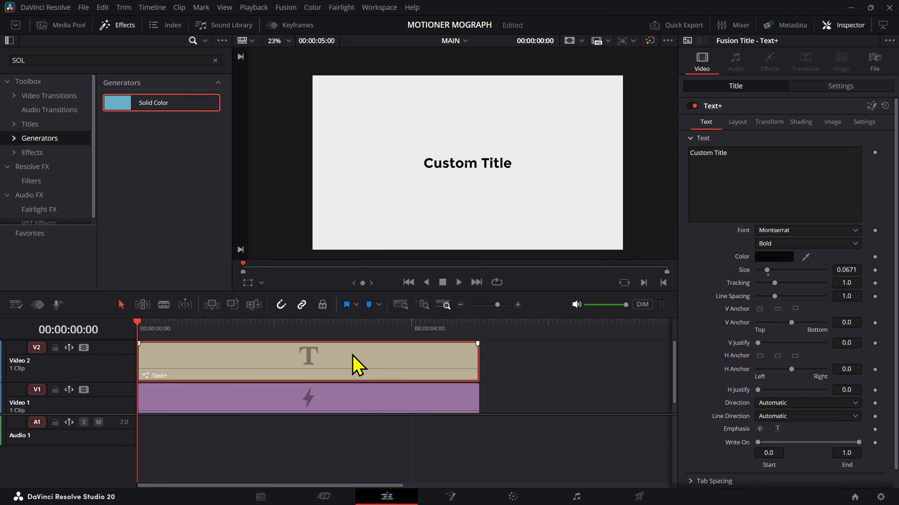
click(778, 219)
key(ctrl+a)
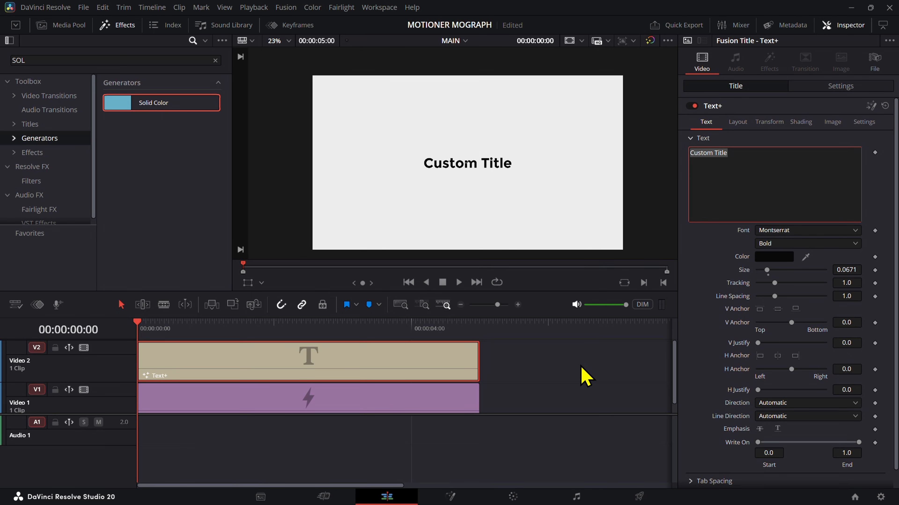
click(575, 370)
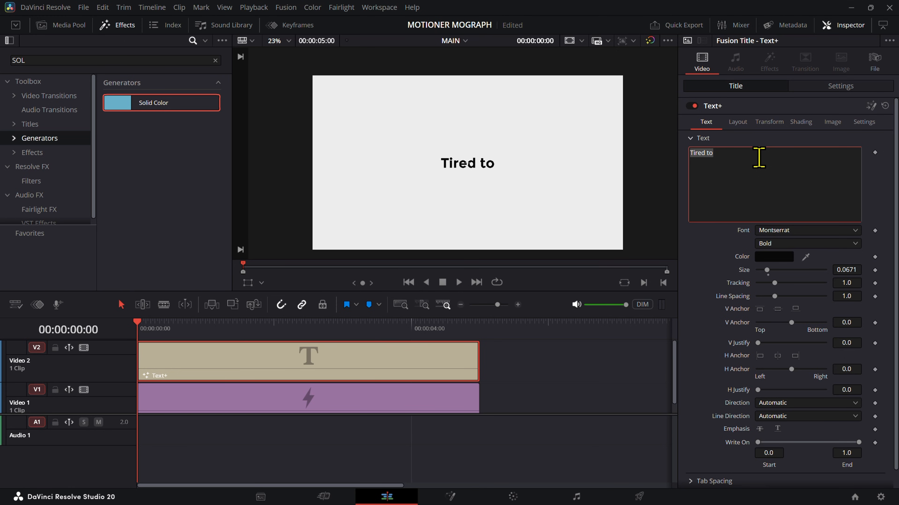
text(Tired)
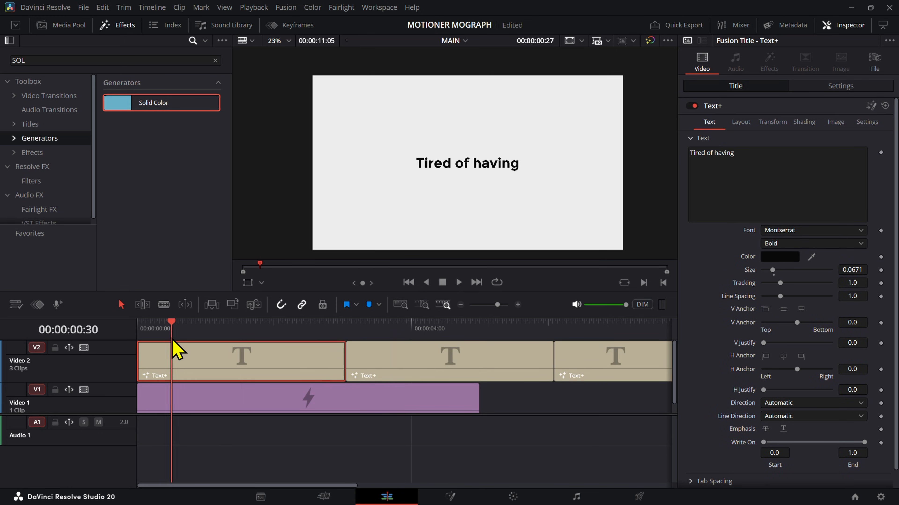
Step: Enlarge the timeline's video track area and move the playhead to 00:00:00:17 within the first title
drag(172, 339, 175, 339)
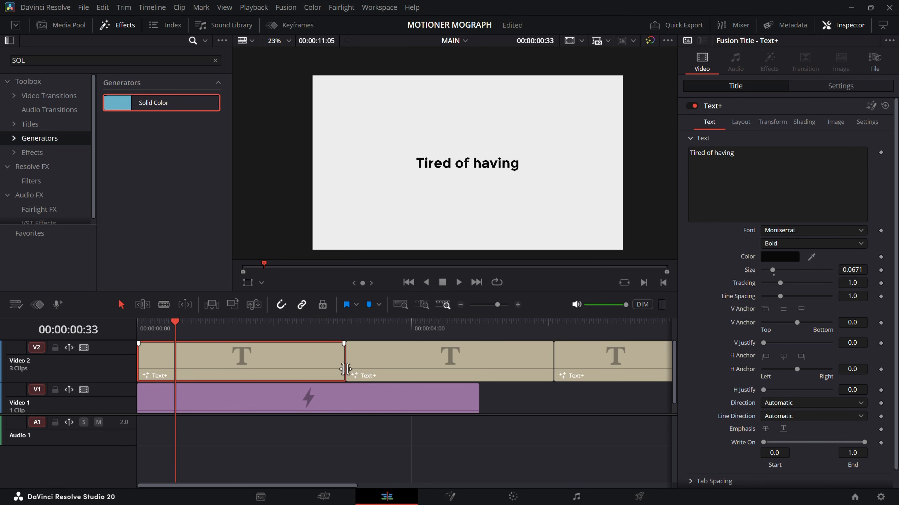
scroll(346, 369, up, 3)
drag(293, 415, 294, 442)
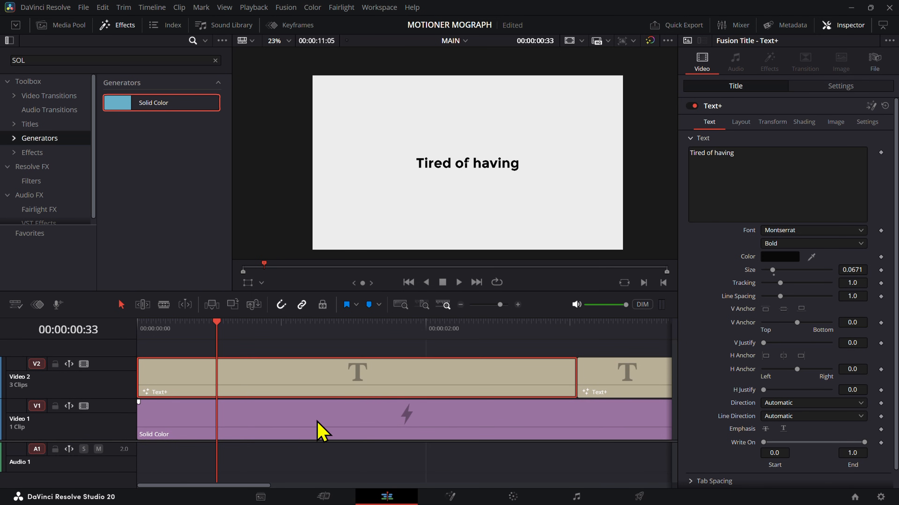
click(452, 337)
click(178, 350)
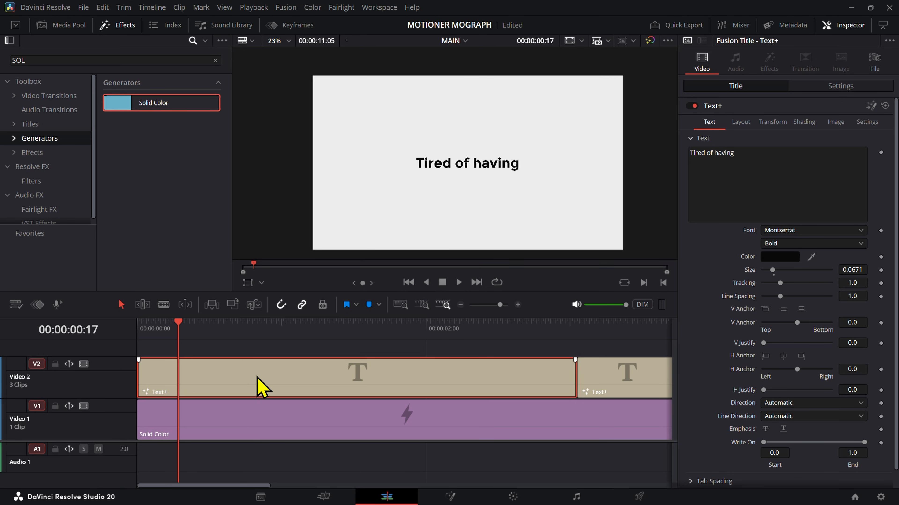
Step: Duplicate the first title clip onto Video 3 and shift the copy to start slightly after the timeline's beginning
drag(260, 372, 251, 361)
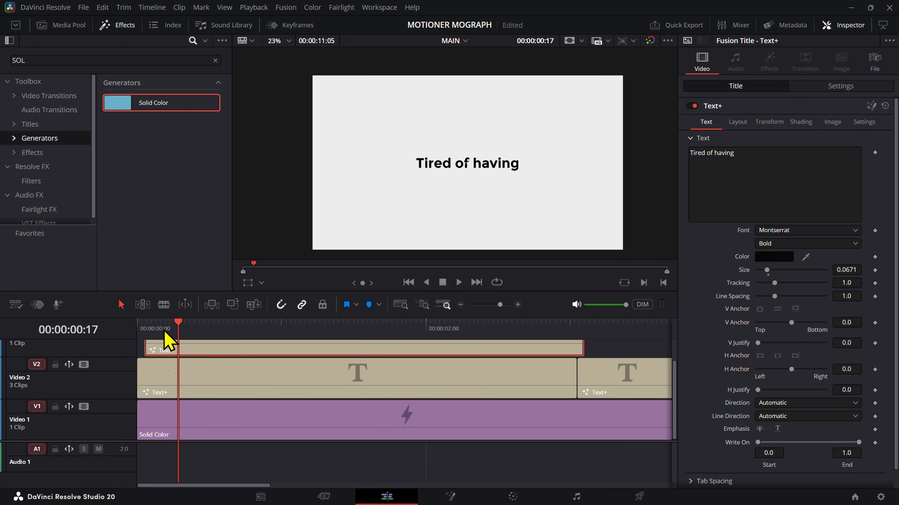
key(Home)
drag(174, 352, 205, 350)
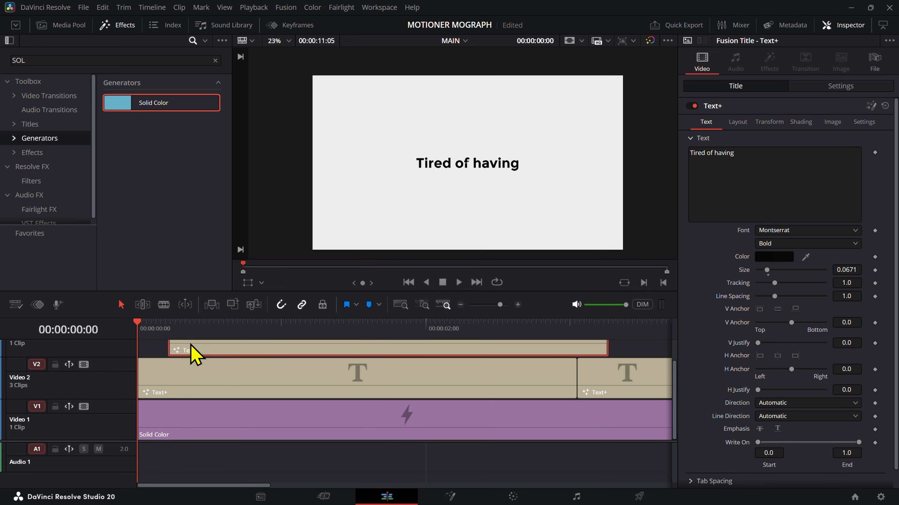
scroll(207, 399, up, 2)
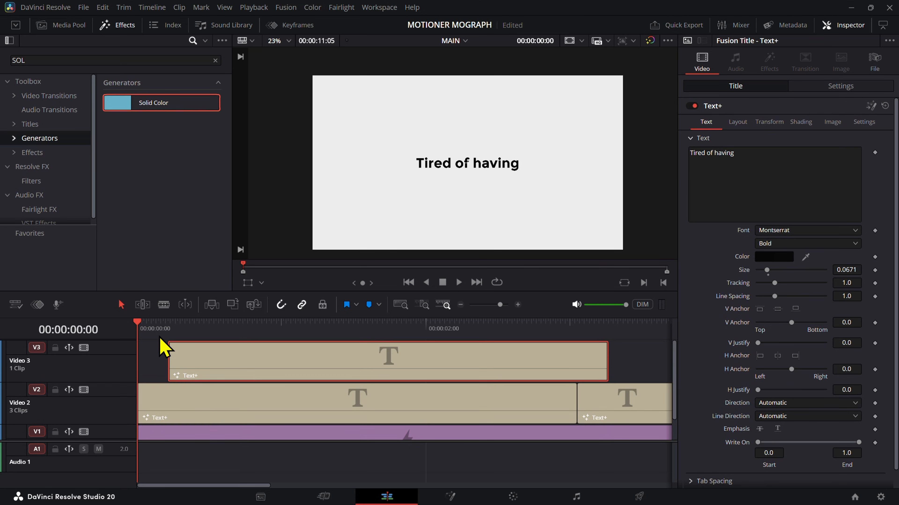
Step: Move the Video 3 title to start at 00:00:00:15 and duplicate it onto Video 4, starting at 00:00:00:30
drag(144, 329, 167, 328)
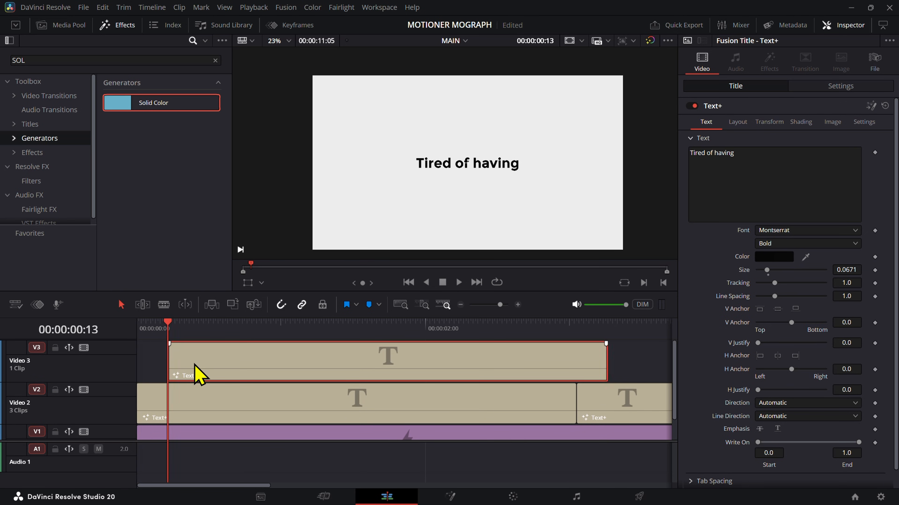
key(Right)
key(Right)
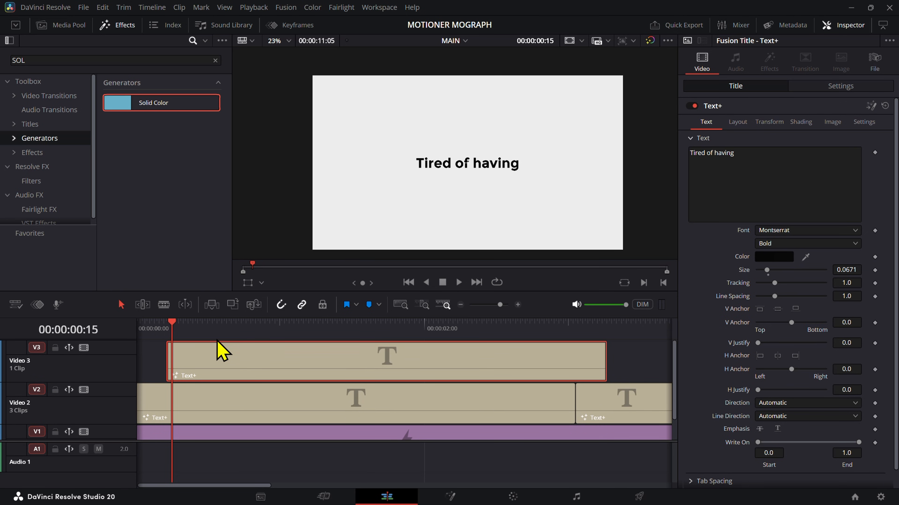
drag(220, 354, 245, 362)
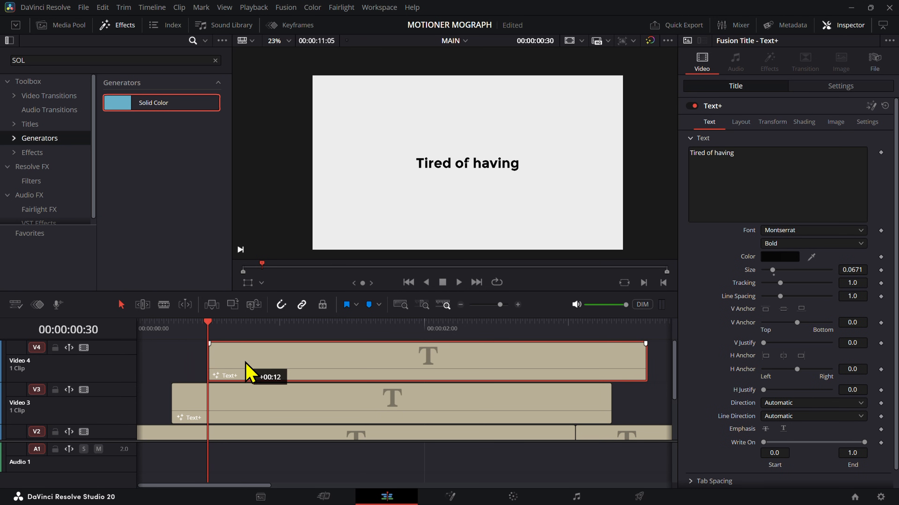
Step: Crop the first title on Video 2 in the viewer so only the word "Tired" remains
key(Home)
scroll(227, 391, down, 2)
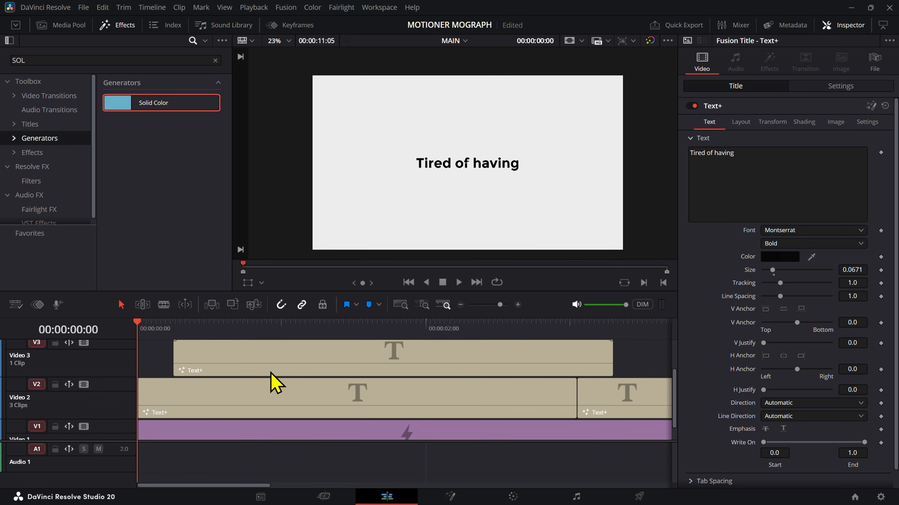
click(281, 393)
click(261, 282)
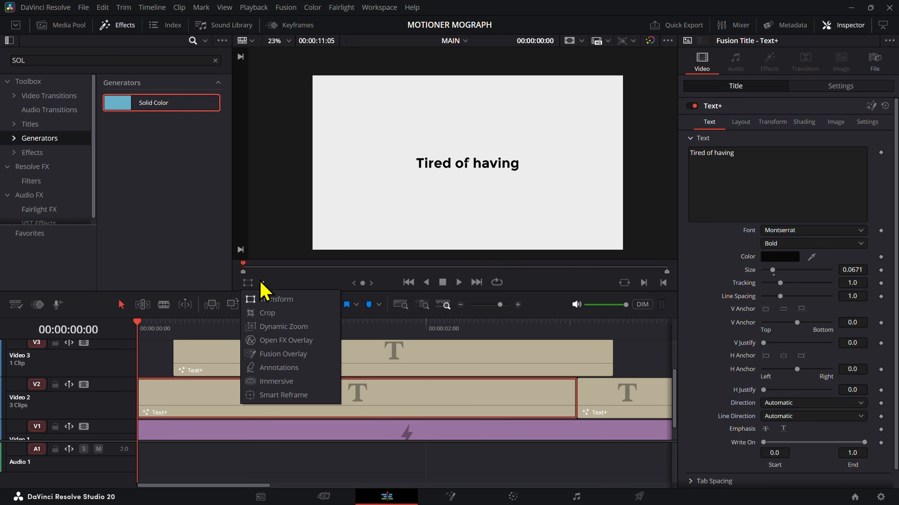
click(267, 313)
drag(622, 169, 450, 175)
Step: Crop the Video 3 title from both sides so only the word "of" remains
click(261, 355)
drag(161, 332, 188, 340)
drag(625, 167, 476, 167)
drag(313, 167, 453, 188)
Step: Crop the Video 4 title from both sides so only the word "having" remains
scroll(377, 437, up, 2)
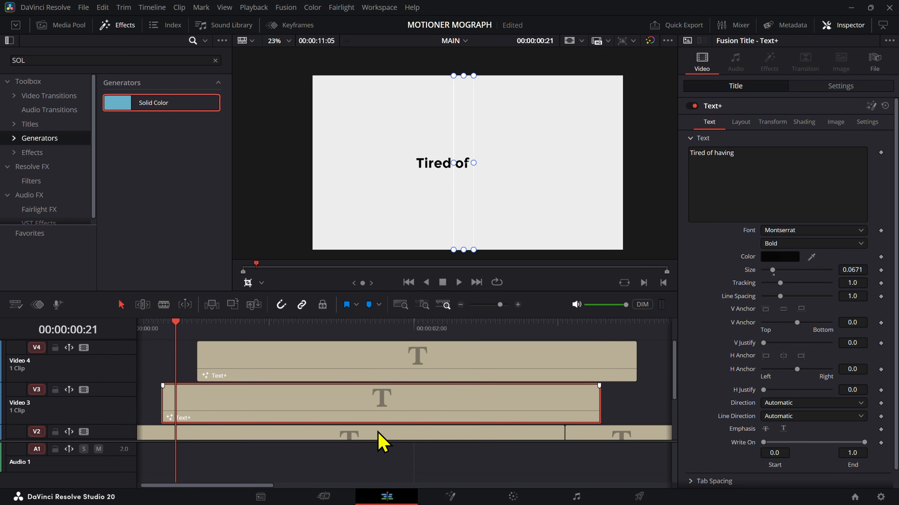
click(371, 373)
drag(311, 165, 472, 181)
click(252, 323)
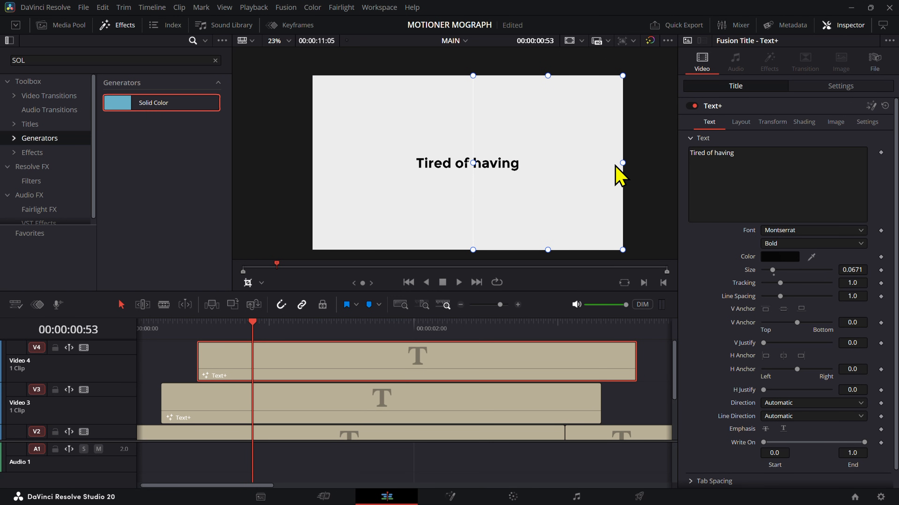
drag(620, 173, 522, 173)
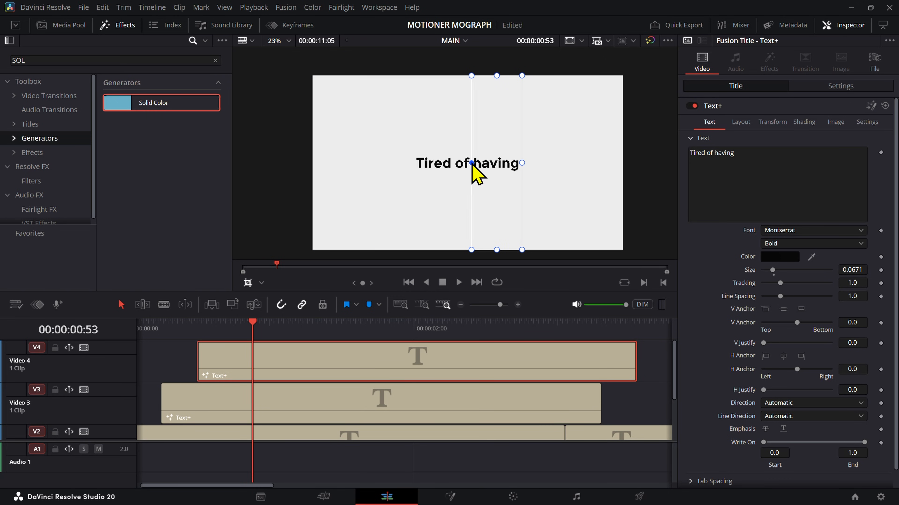
Step: Return the playhead to the timeline's start and play back the three words appearing one after another
click(187, 377)
drag(176, 326, 124, 343)
click(167, 354)
key(space)
key(space)
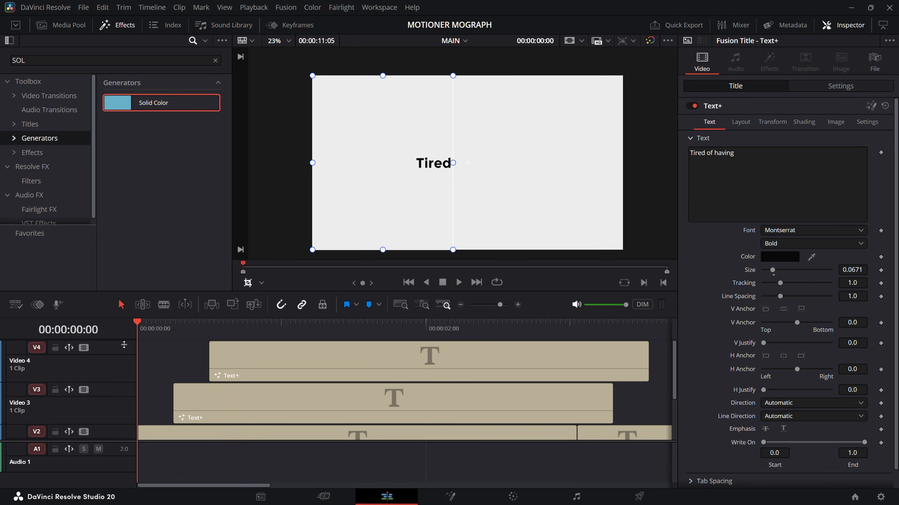
click(155, 371)
Step: Search the effects library for "motion" and open the SUALVI Motioner category of the video transitions
click(93, 60)
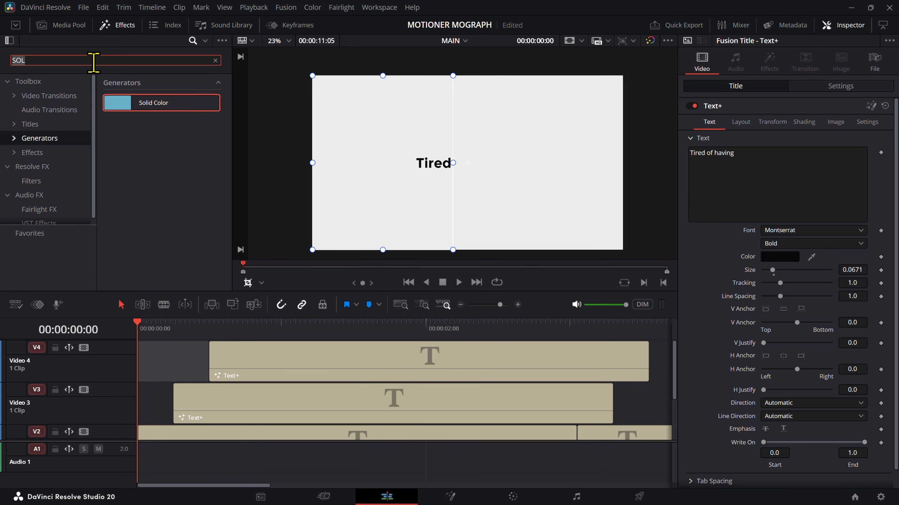
text(motion)
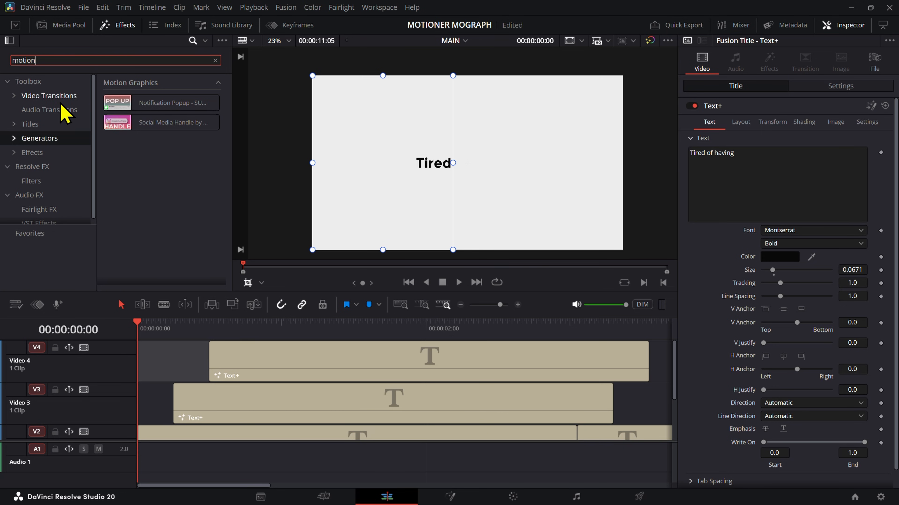
click(67, 96)
click(52, 124)
click(50, 168)
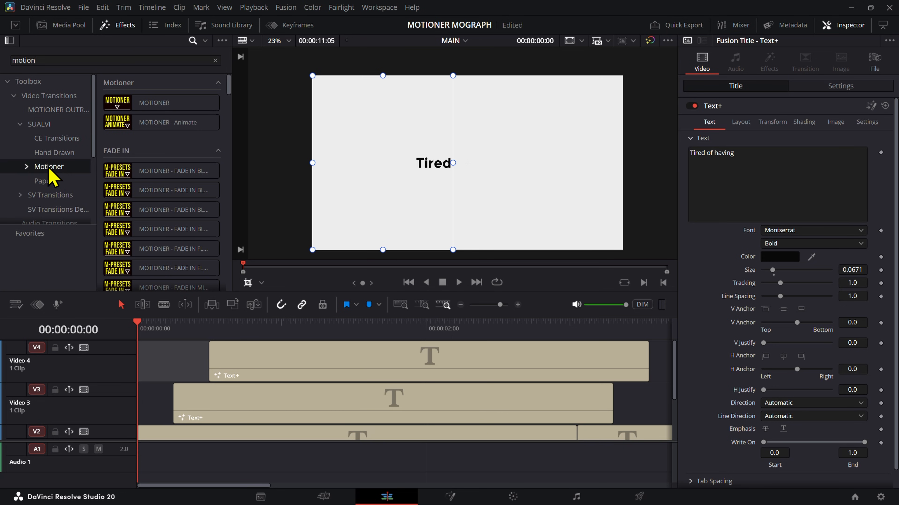
Step: Open the SLIDE IN group of the Motioner presets and look through its entries
click(60, 173)
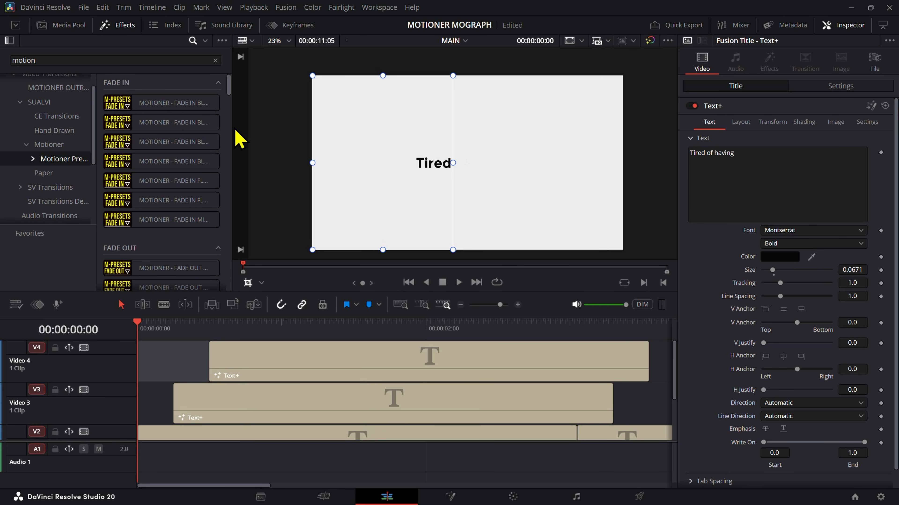
scroll(177, 170, down, 2)
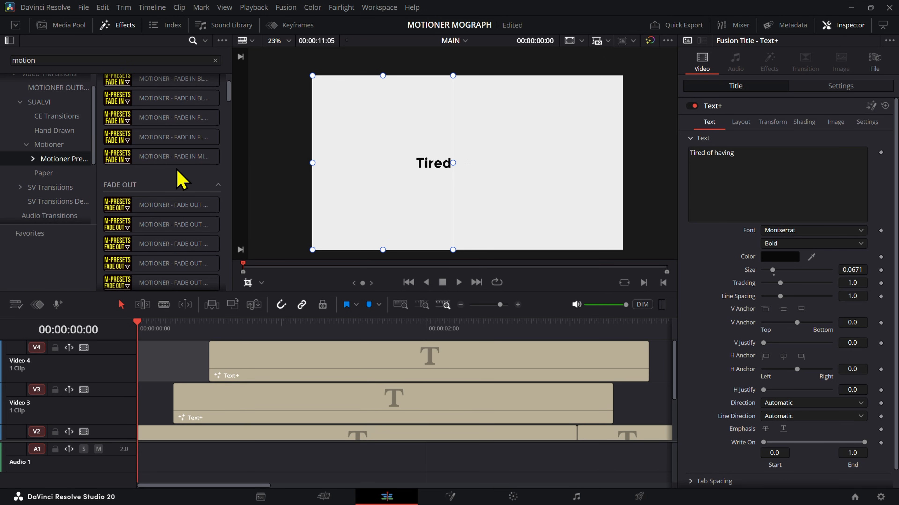
click(84, 163)
scroll(76, 172, down, 2)
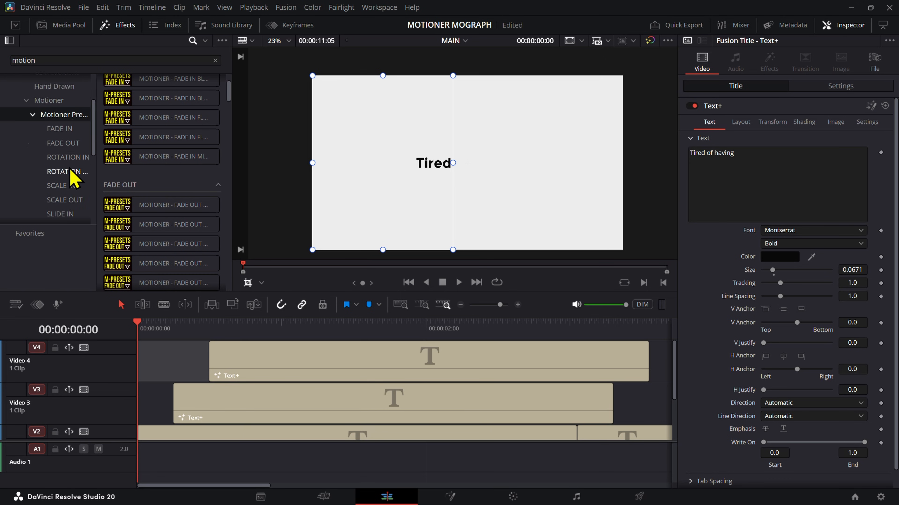
click(60, 193)
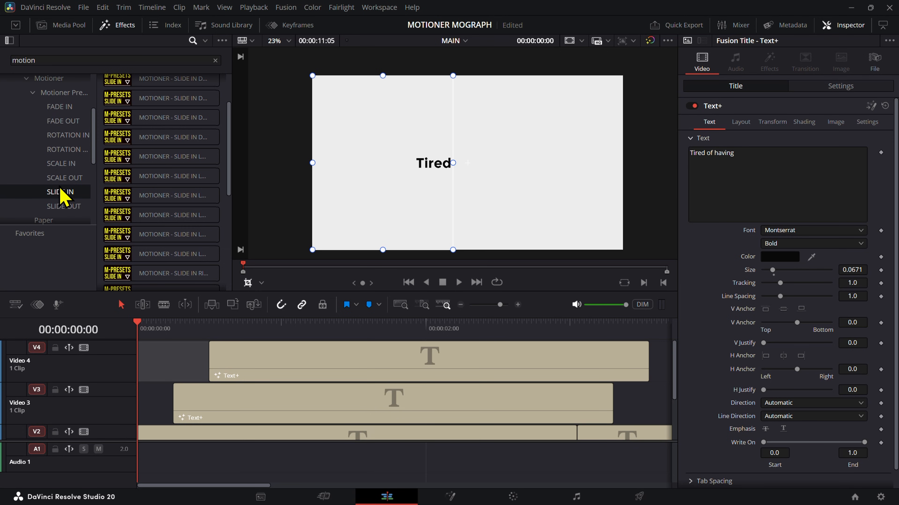
scroll(120, 221, up, 2)
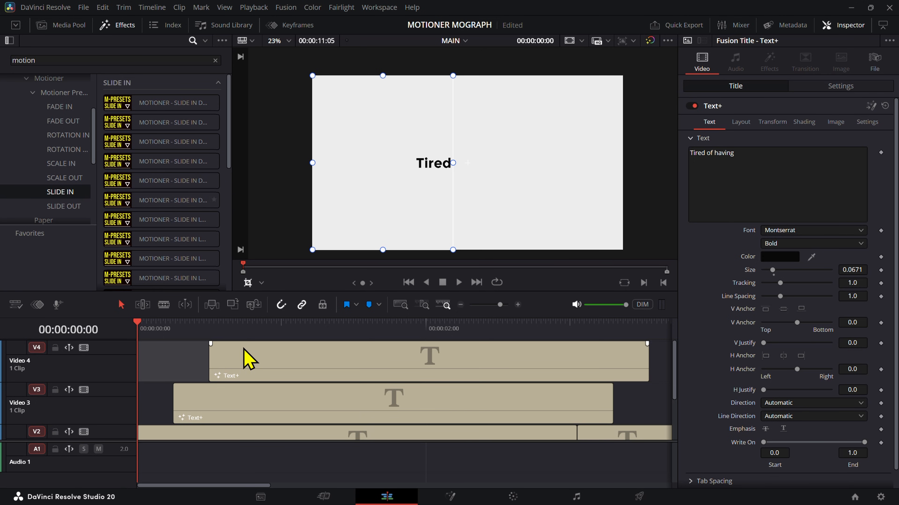
Step: Hide the viewer's crop controls and preview the fifth SLIDE IN preset on the first Video 2 title at 00:00:00:05
click(150, 357)
click(249, 284)
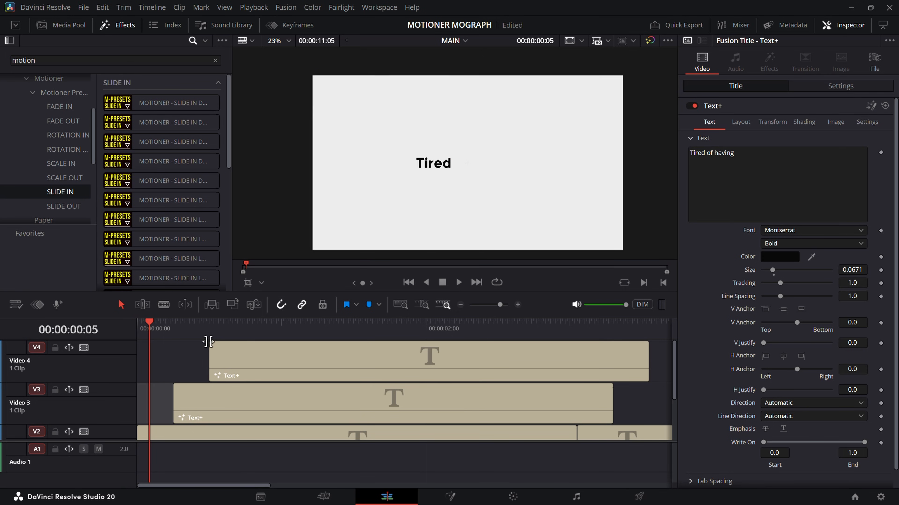
click(155, 439)
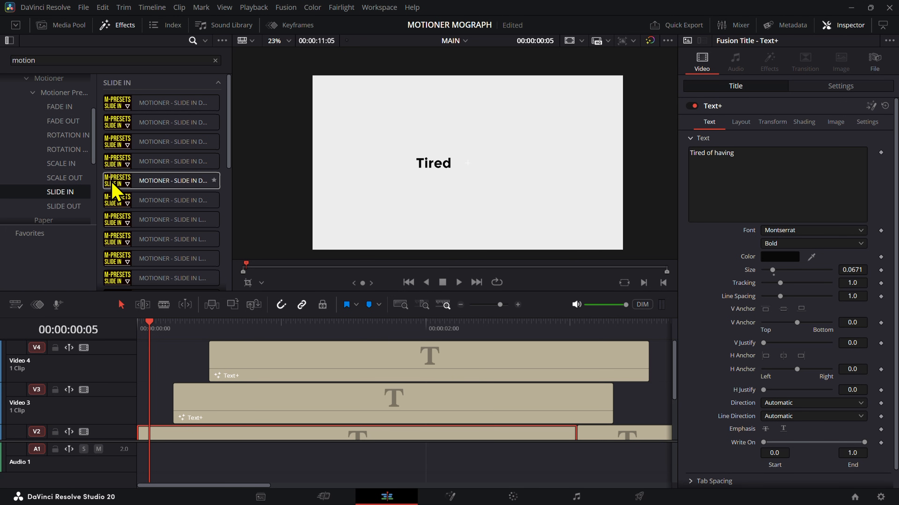
click(152, 193)
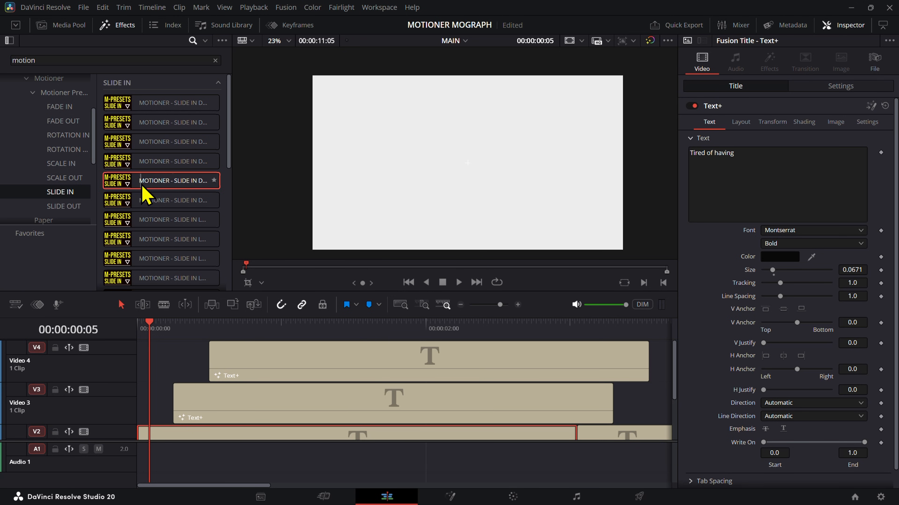
Step: Lock the Video 1 background track and briefly disable its video to view the title without the background
scroll(191, 412, down, 4)
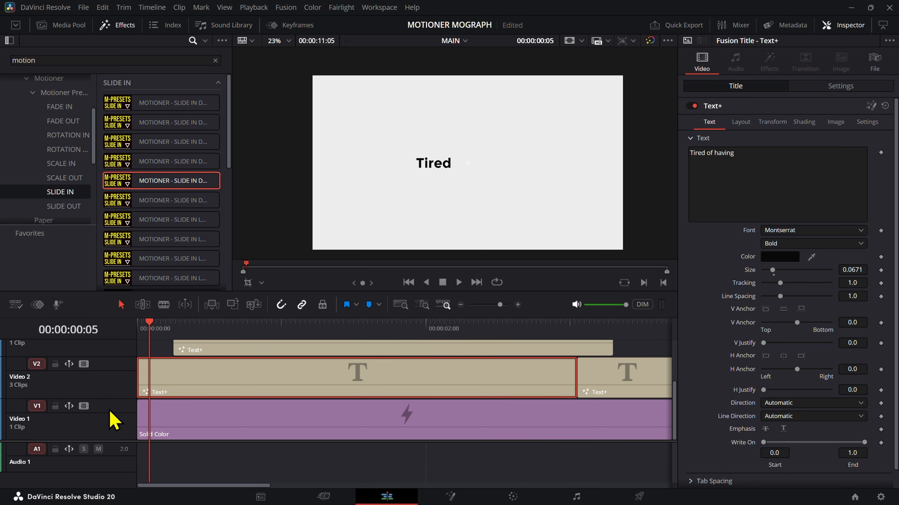
click(84, 407)
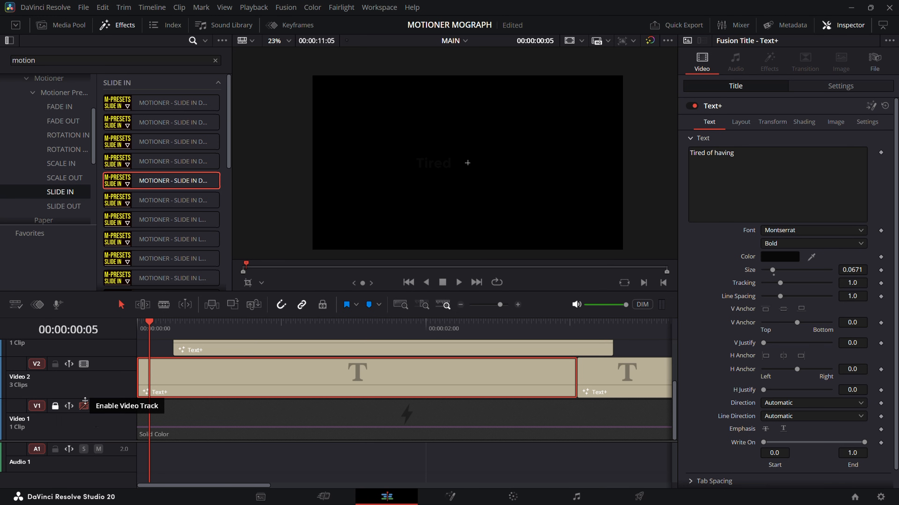
click(85, 405)
drag(150, 334, 147, 338)
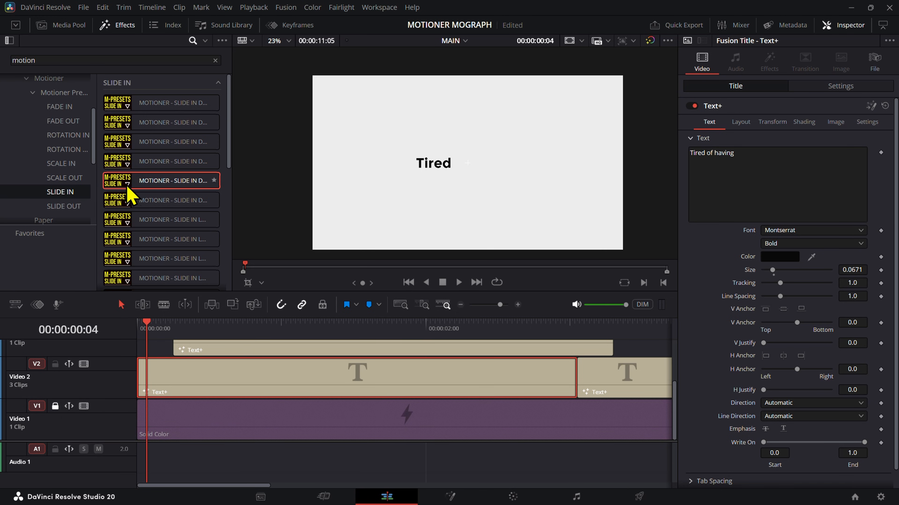
Step: Toggle the Video 1 track's video off and on again and unlock the track
click(190, 425)
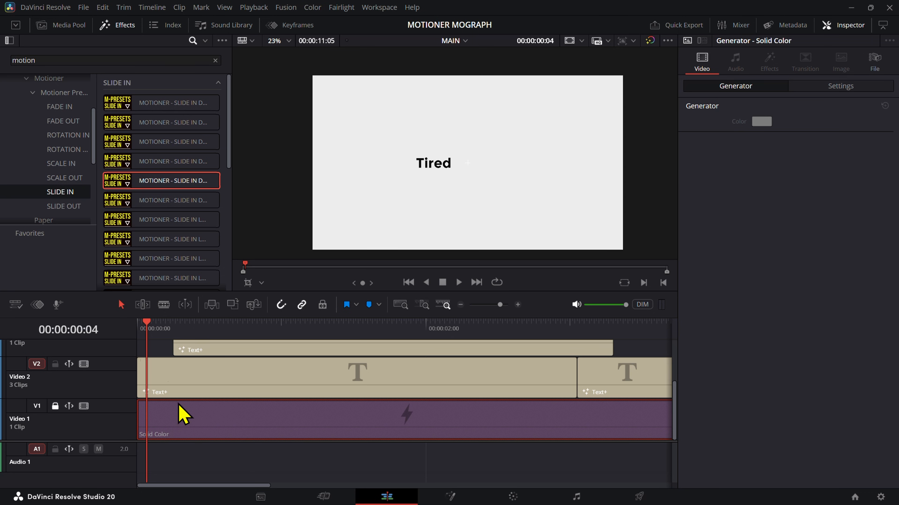
click(170, 389)
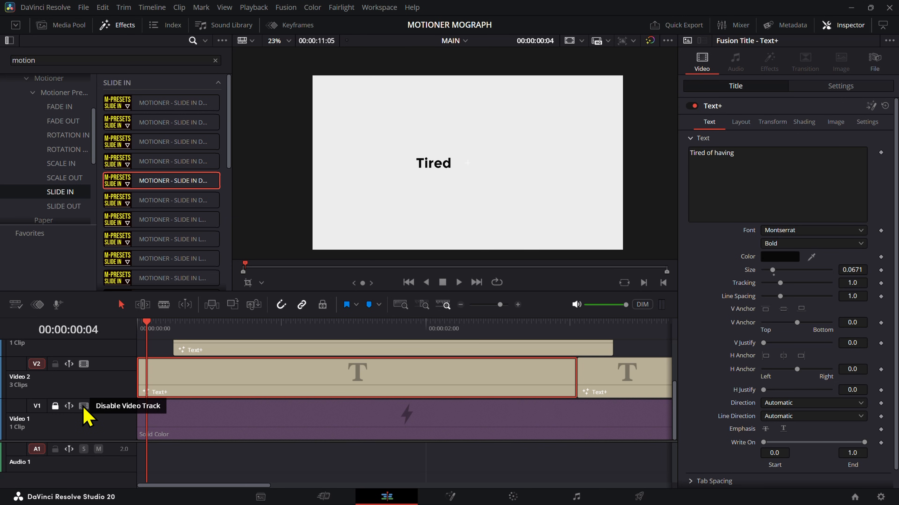
click(84, 406)
click(84, 406)
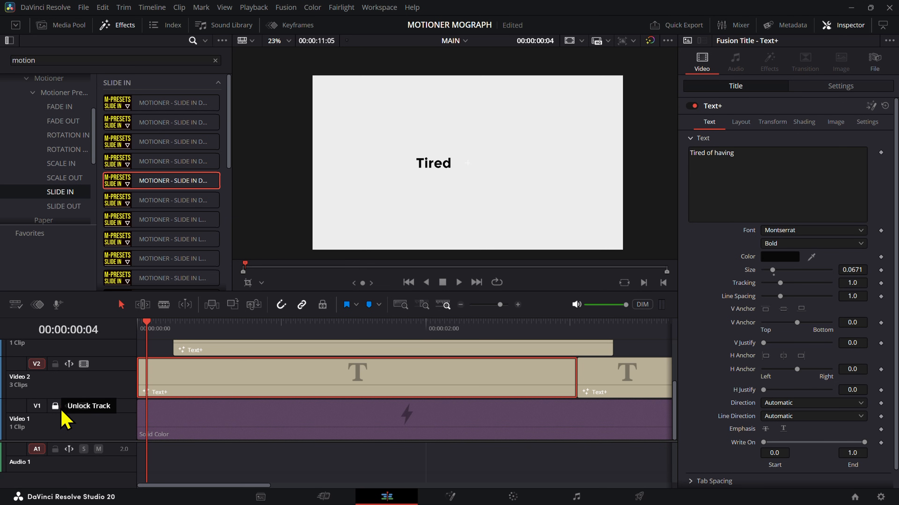
click(55, 407)
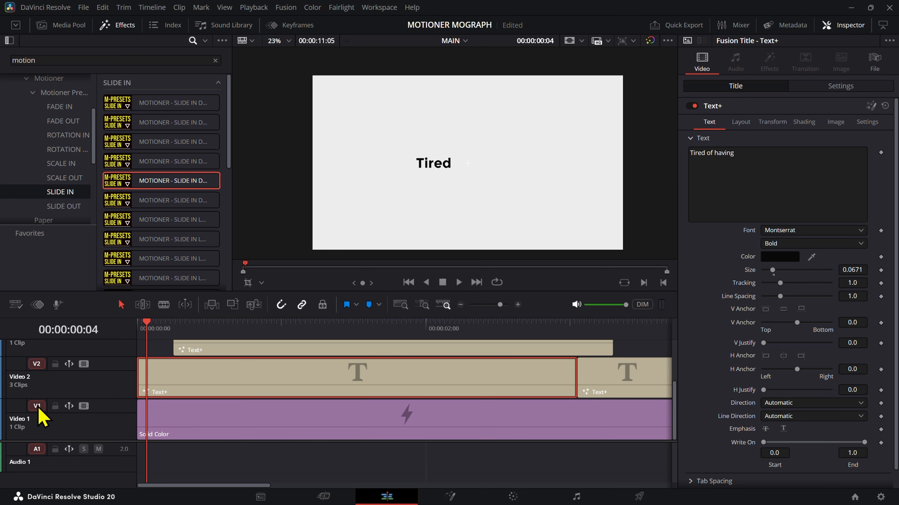
Step: Disable the Solid Color background clip on Video 1
click(186, 417)
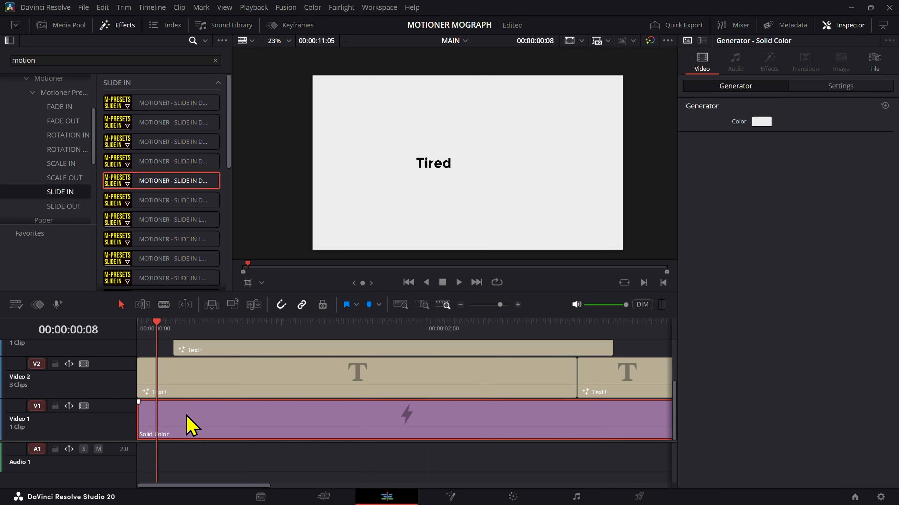
click(187, 394)
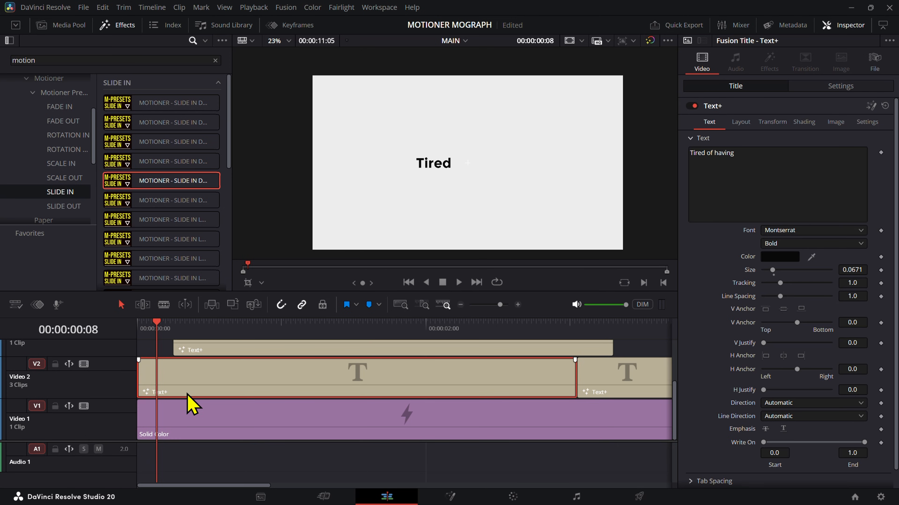
click(216, 430)
key(d)
Step: Change the text color of the first Video 2 title to white
click(227, 394)
click(768, 259)
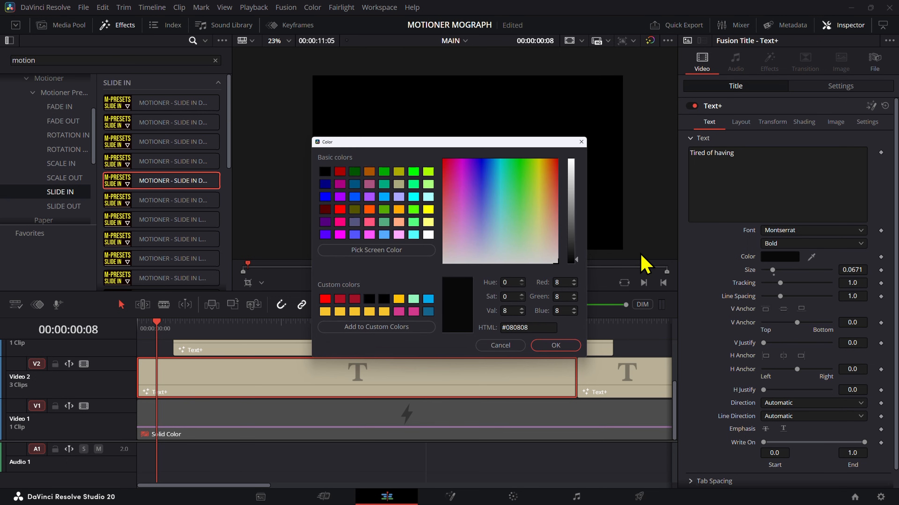
drag(577, 260, 578, 170)
click(556, 348)
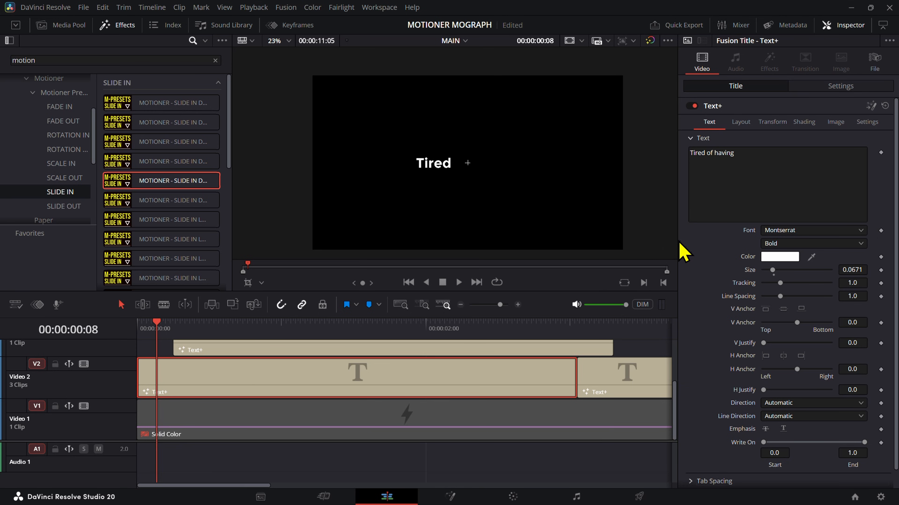
Step: Set the viewer zoom to 50% and preview the first SLIDE IN preset on the title at 00:00:00:06
drag(632, 292, 632, 274)
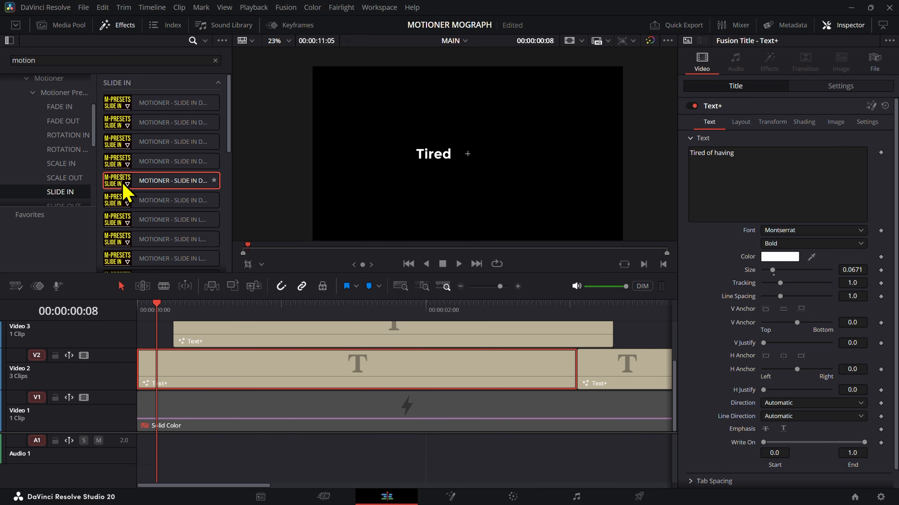
click(633, 40)
click(656, 74)
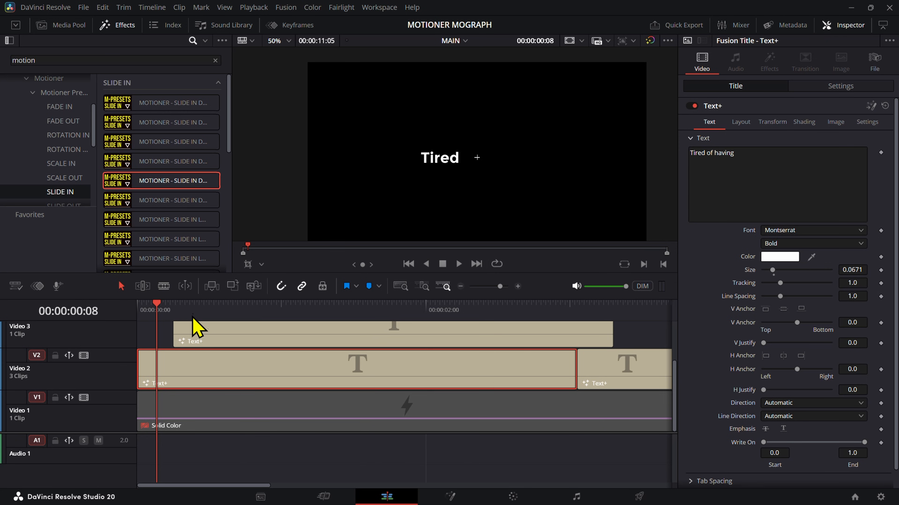
click(174, 317)
click(151, 306)
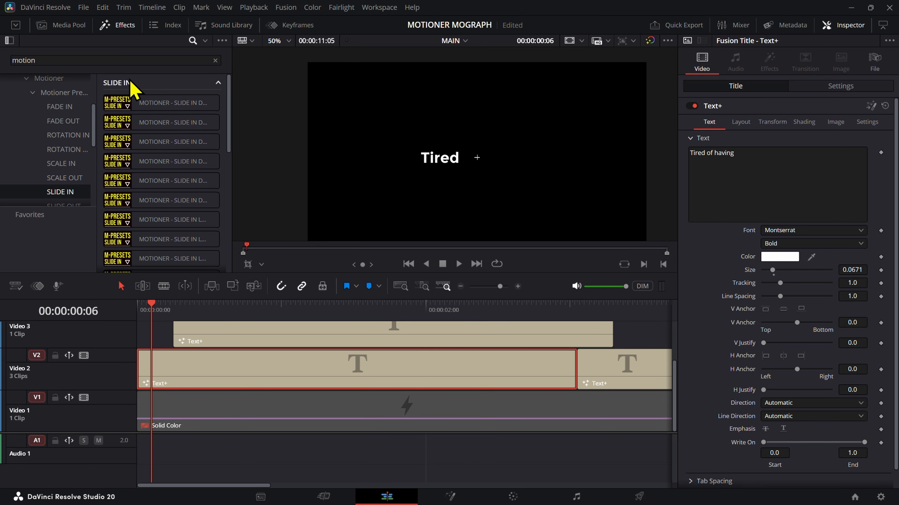
click(140, 106)
Step: Trim the start of the Solid Color clip to leave a gap beneath the first title and disable the Video 1 track
drag(159, 102, 182, 411)
click(84, 397)
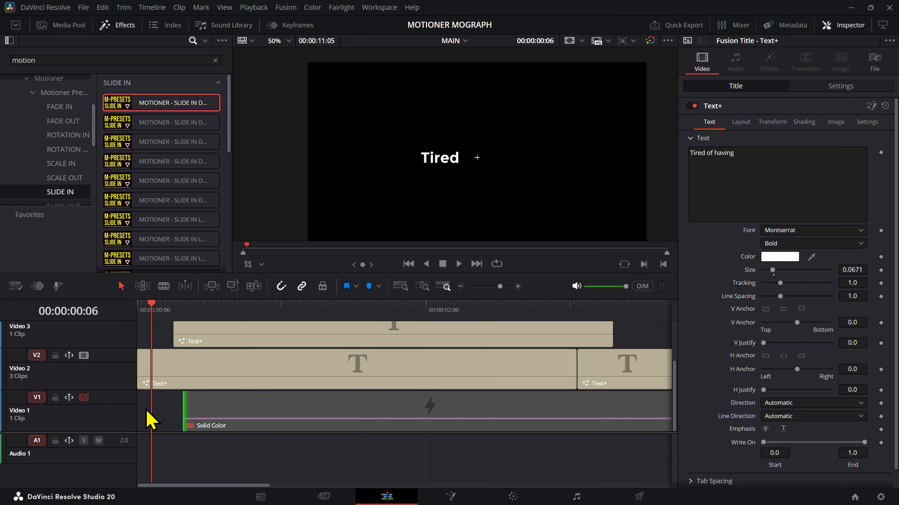
Step: Select the first Video 2 title and enlarge the viewer and effects area above the timeline, recentring the frame at 50% zoom
click(153, 368)
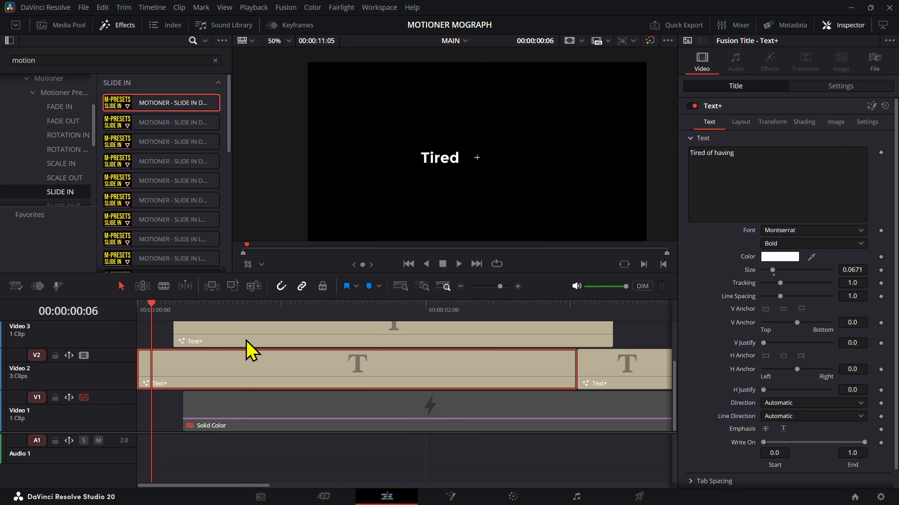
drag(218, 274, 221, 354)
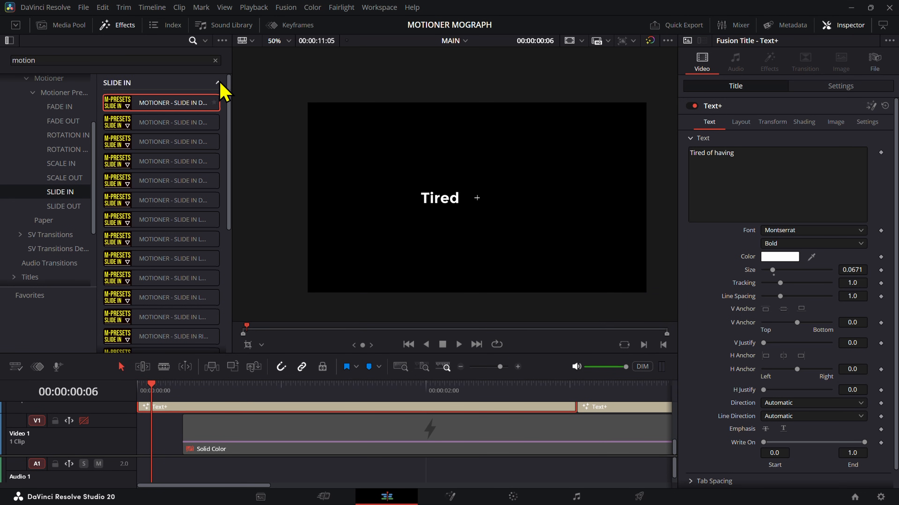
scroll(561, 185, up, 5)
scroll(562, 187, down, 4)
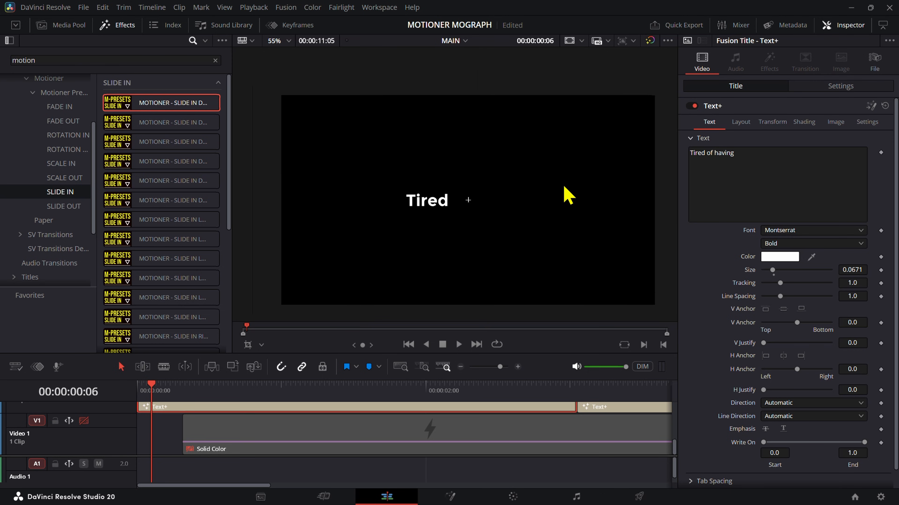
drag(242, 355, 242, 314)
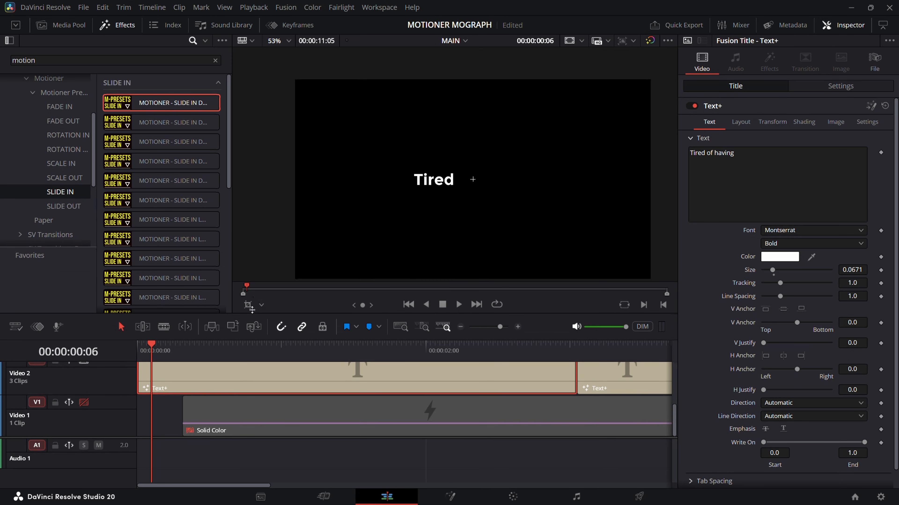
scroll(250, 190, down, 2)
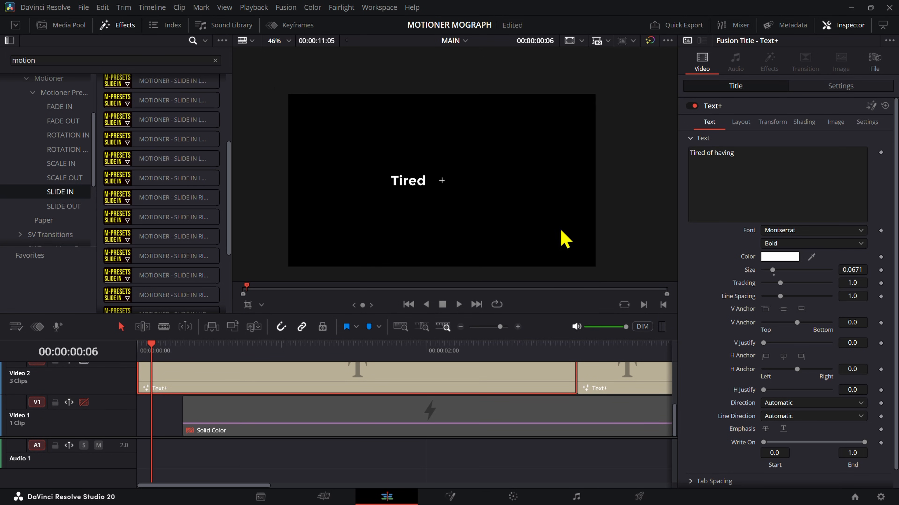
scroll(562, 230, up, 2)
drag(337, 193, 397, 183)
scroll(425, 192, down, 1)
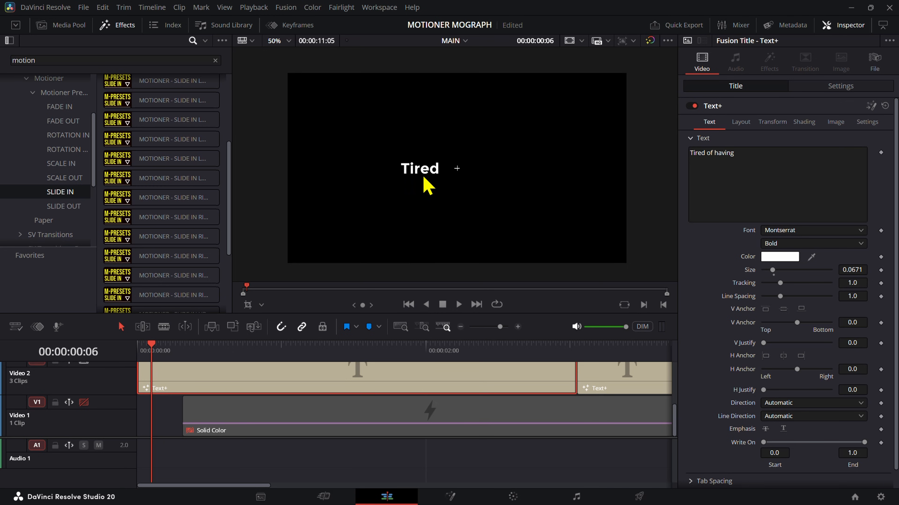
scroll(200, 170, up, 3)
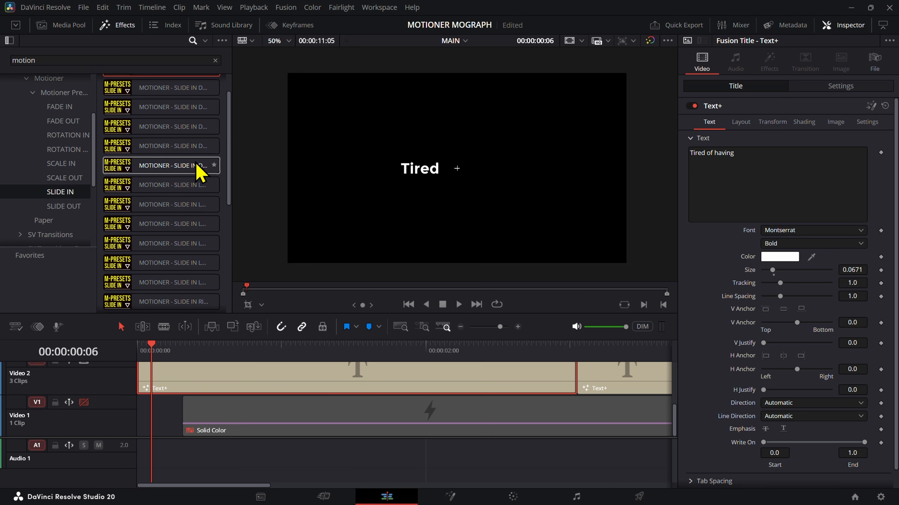
Step: Try the Motioner Slide In Down Glow Blur Fade transition at the start of the first Video 2 title
scroll(209, 159, up, 2)
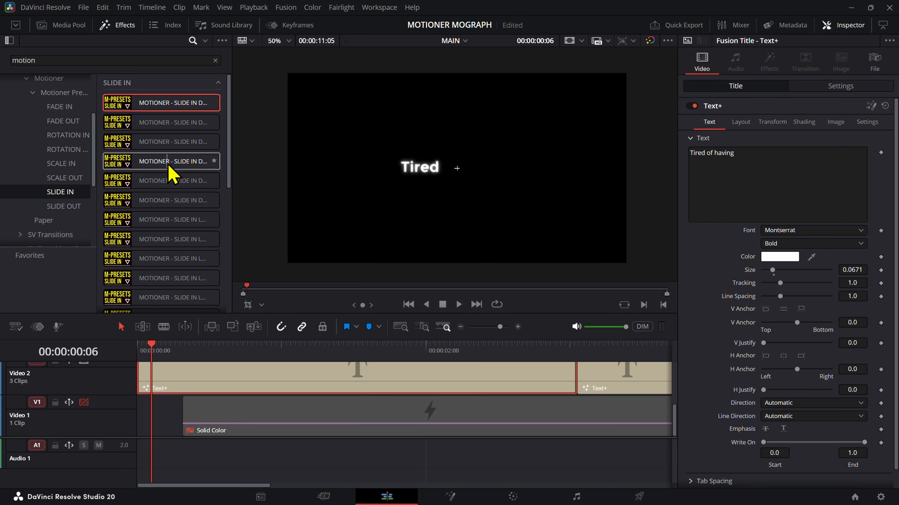
drag(169, 173, 136, 351)
click(157, 369)
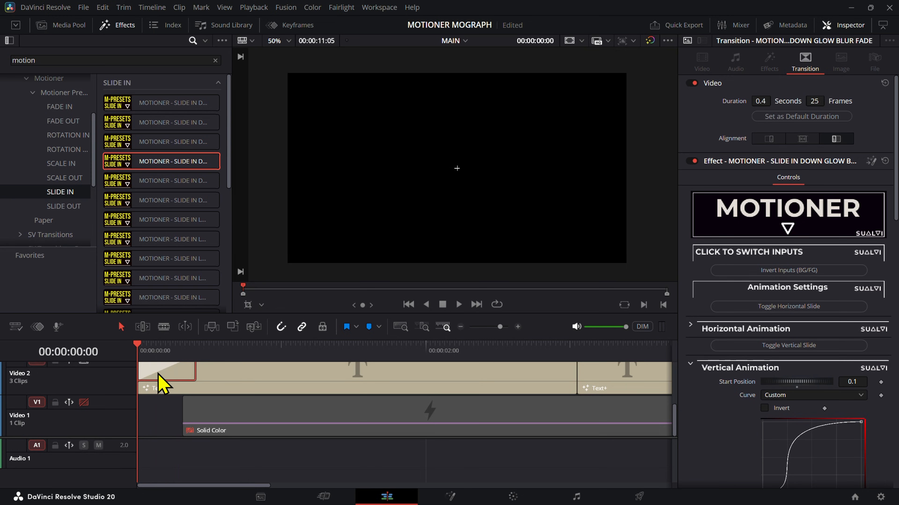
click(162, 383)
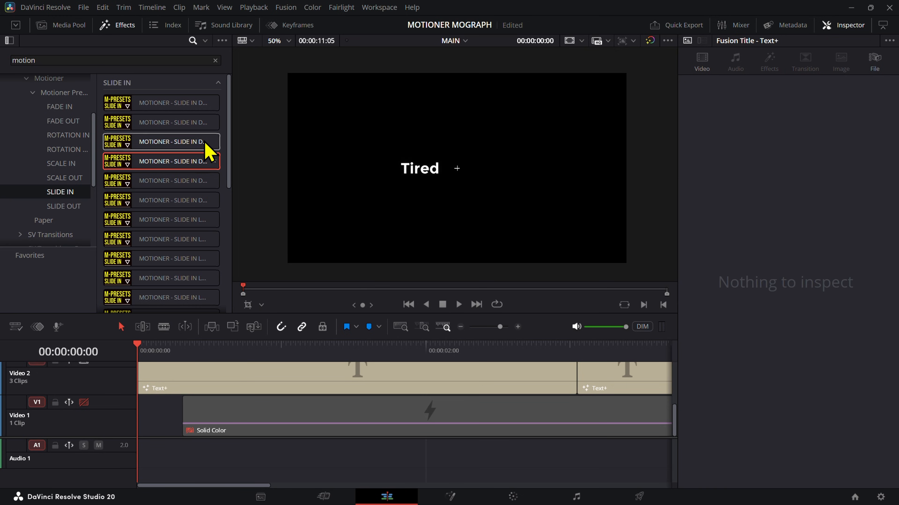
Step: Search the effects for "up", apply the Motioner Slide In Up Glow Blur Fade transition to the first Video 2 title's start and play it
click(144, 62)
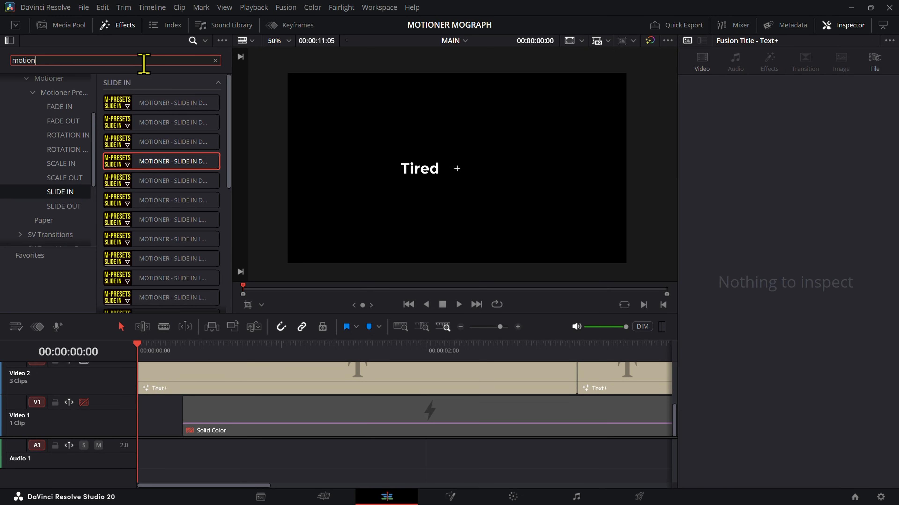
key(ctrl+a)
text(up)
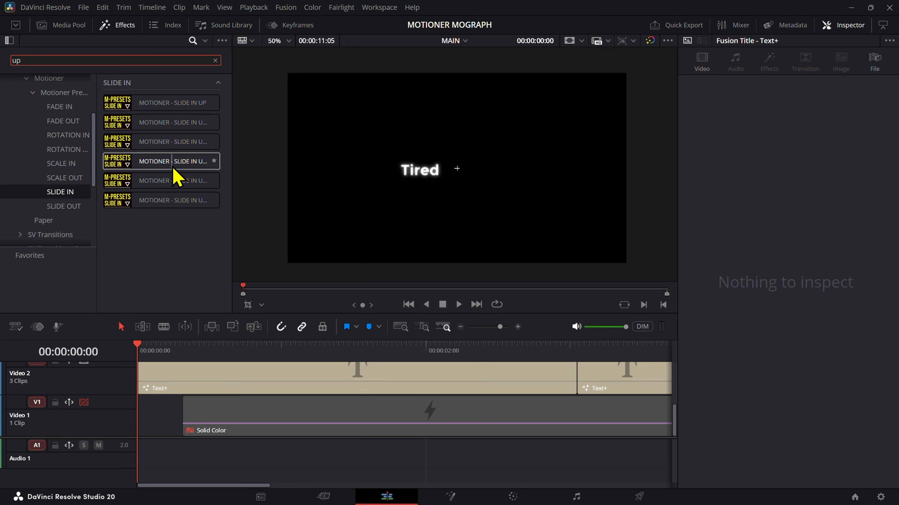
drag(140, 162, 149, 375)
key(space)
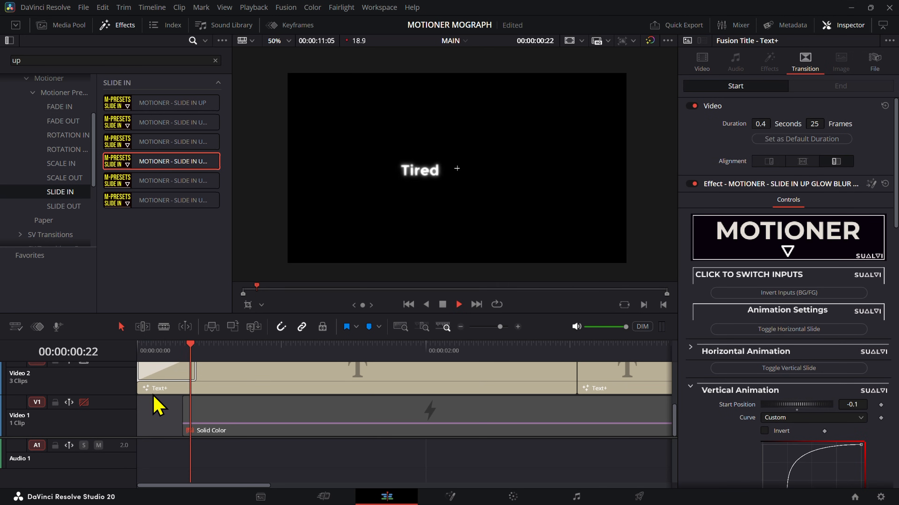
key(space)
Step: Set the transition's Vertical Animation start position to -0.05
drag(153, 357, 149, 357)
scroll(820, 389, down, 2)
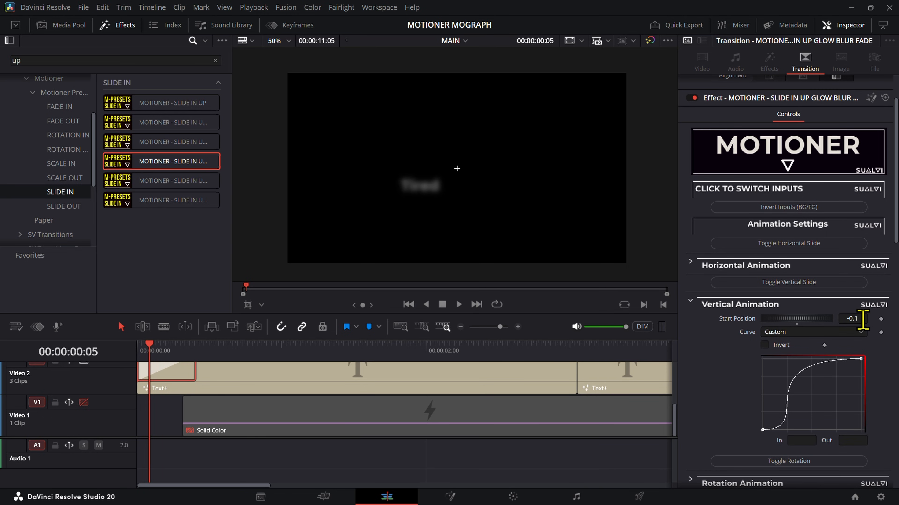
drag(862, 320, 867, 320)
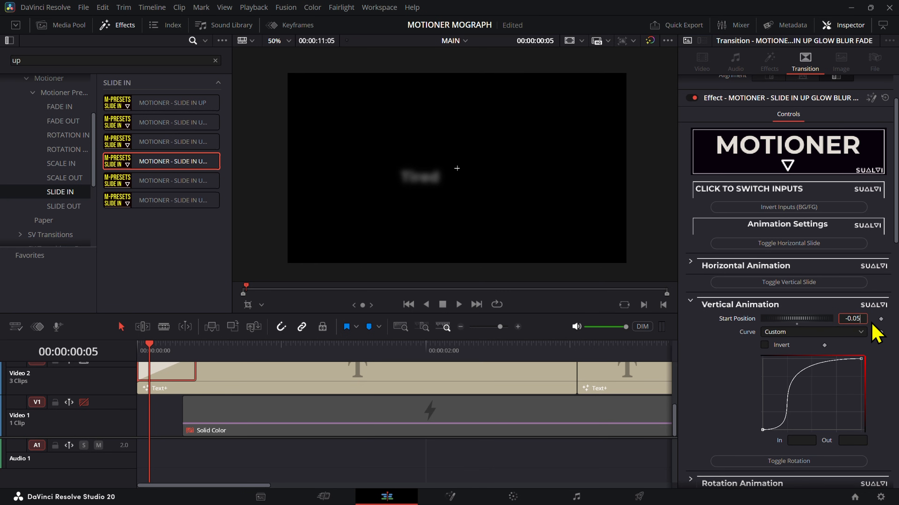
Step: Extend the Solid Color clip back to the start of the timeline and re-enable the Video 1 track
drag(182, 413, 133, 413)
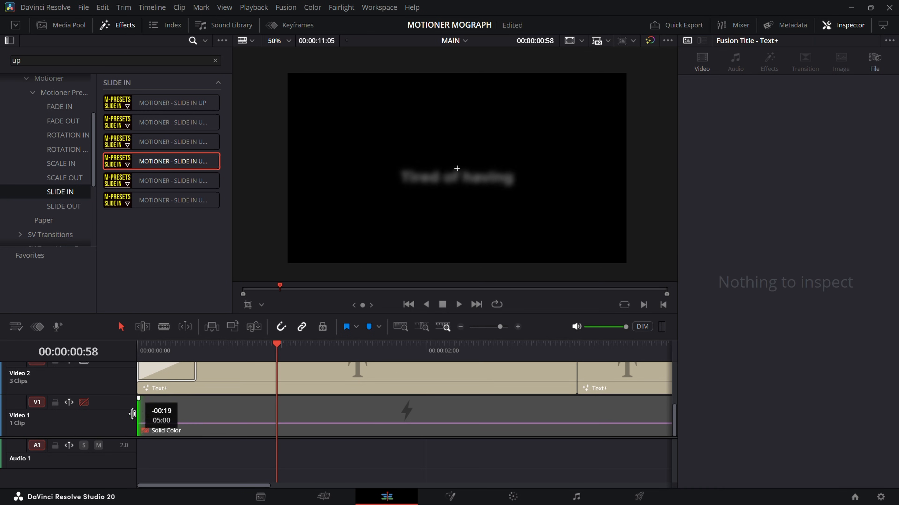
click(161, 378)
click(162, 357)
click(180, 420)
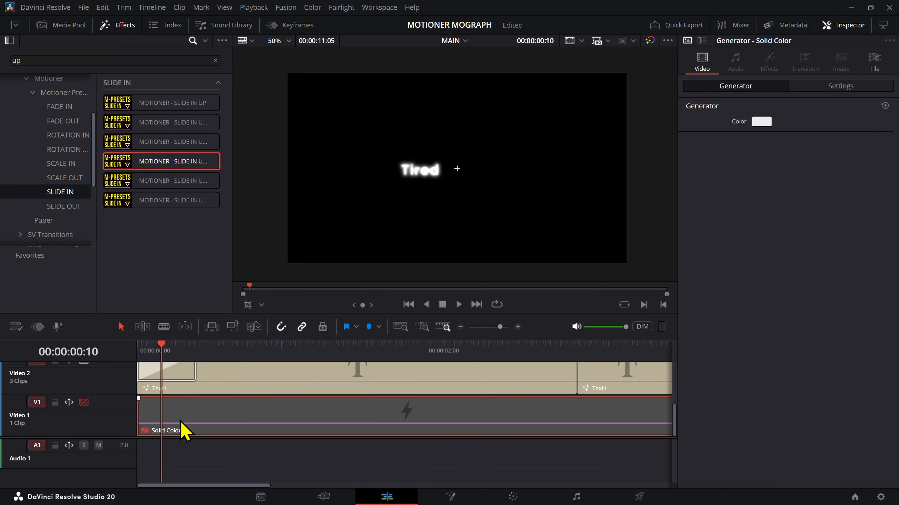
click(84, 403)
click(207, 391)
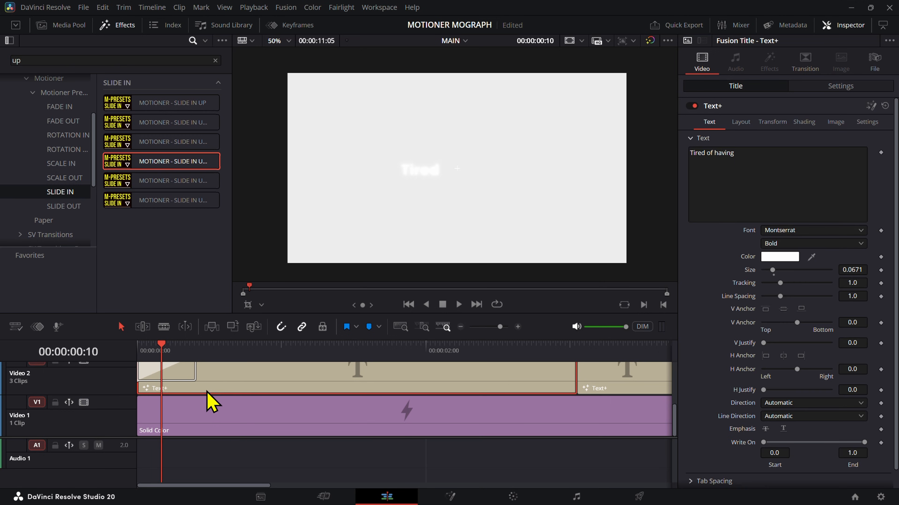
Step: Change the Solid Color background on Video 1 to the near-black color #080808
click(539, 350)
click(487, 415)
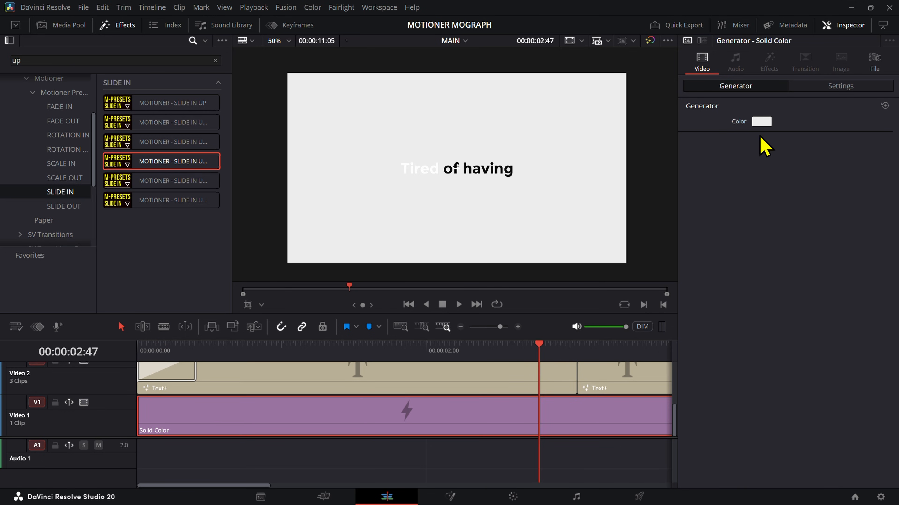
click(761, 121)
double_click(537, 329)
text(0)
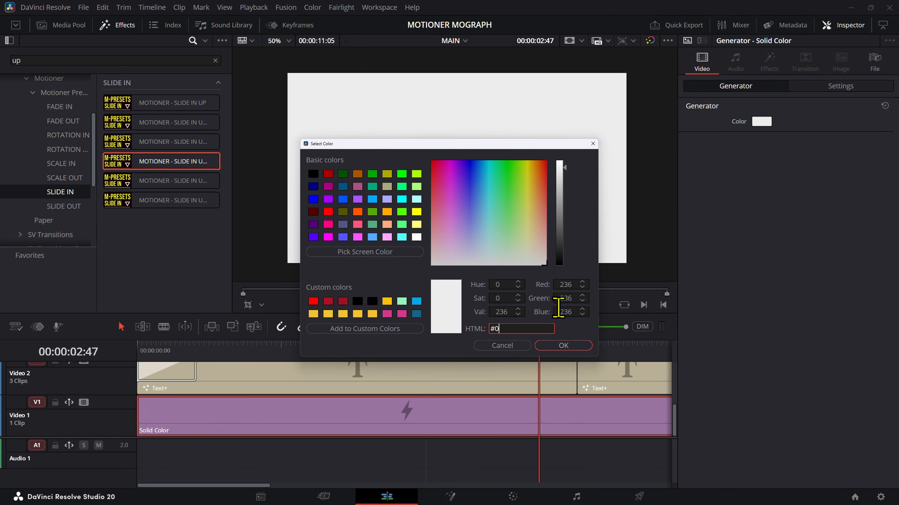
text(00000)
key(Return)
Step: With the playhead at 00:00:00:30, set the first Video 2 title's text color to #ececec
click(209, 349)
click(212, 377)
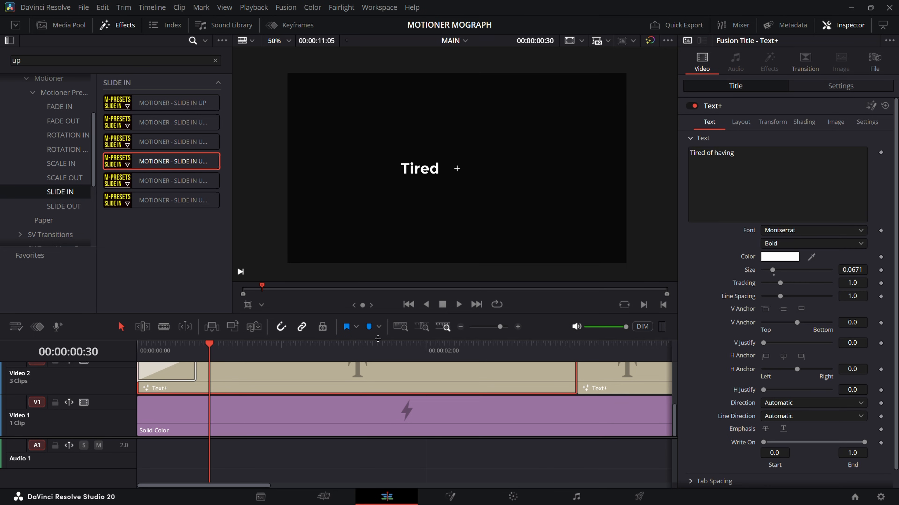
click(775, 257)
click(546, 329)
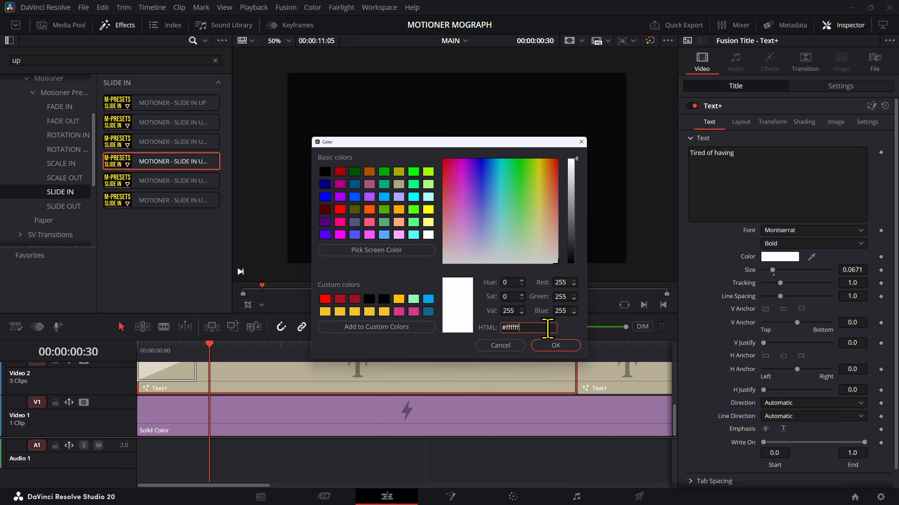
text(ececec)
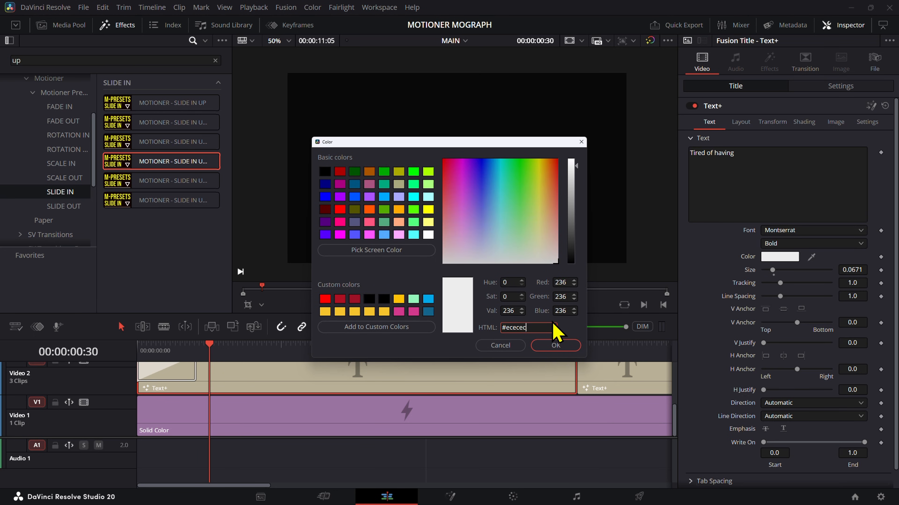
key(Return)
Step: Compare the text colors of the "Tired of having" titles on Video 2, Video 3 and Video 4
scroll(311, 424, up, 3)
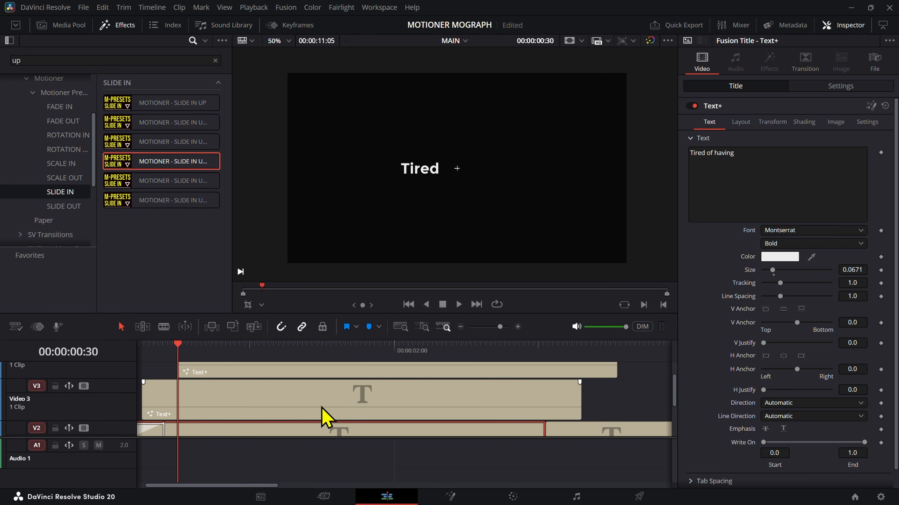
click(322, 411)
click(767, 259)
key(Escape)
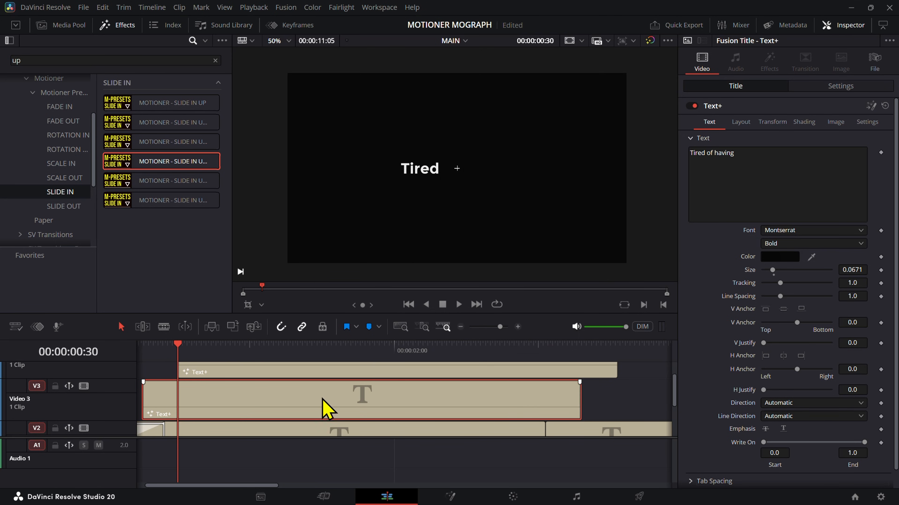
scroll(321, 411, down, 3)
click(367, 414)
click(362, 393)
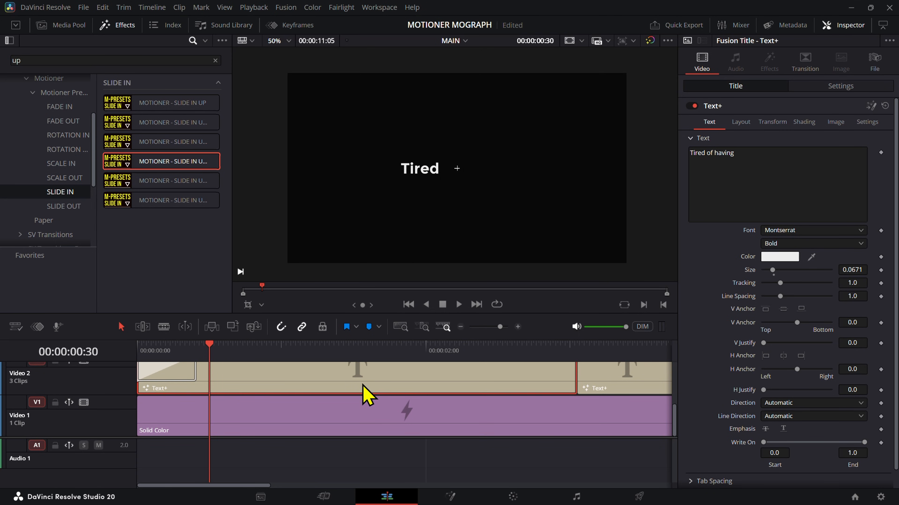
scroll(354, 407, up, 3)
click(343, 415)
click(343, 395)
scroll(346, 393, down, 5)
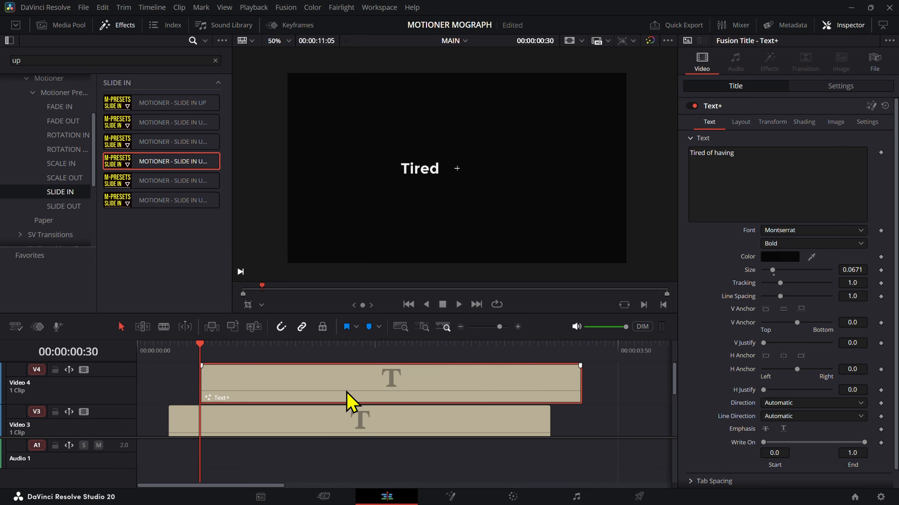
scroll(348, 393, down, 3)
scroll(273, 391, up, 5)
Step: Check the hex text color of the "to animate manually" title on Video 2 and of the Video 3 title
click(627, 391)
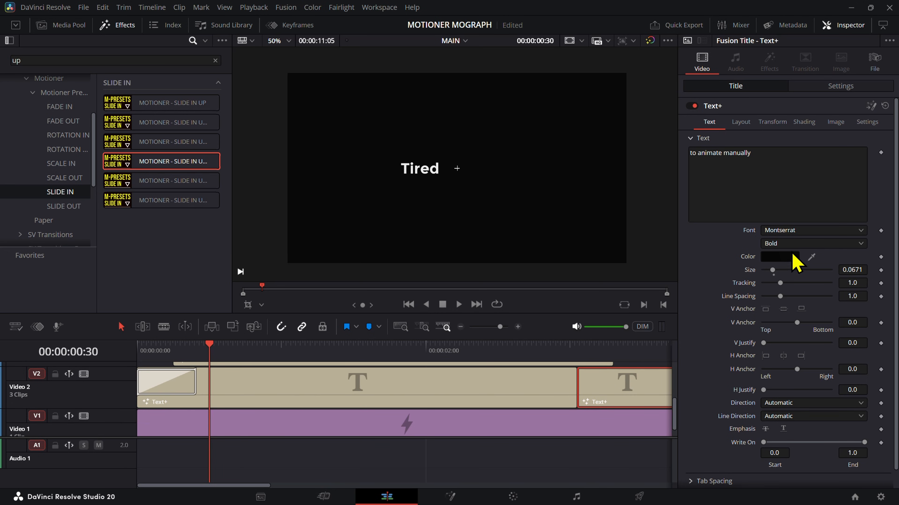
click(567, 404)
click(619, 398)
click(790, 259)
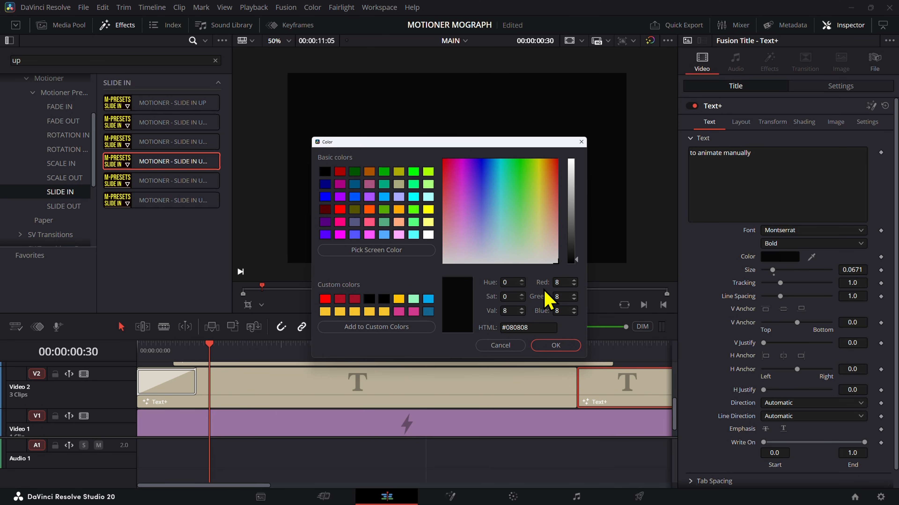
click(555, 345)
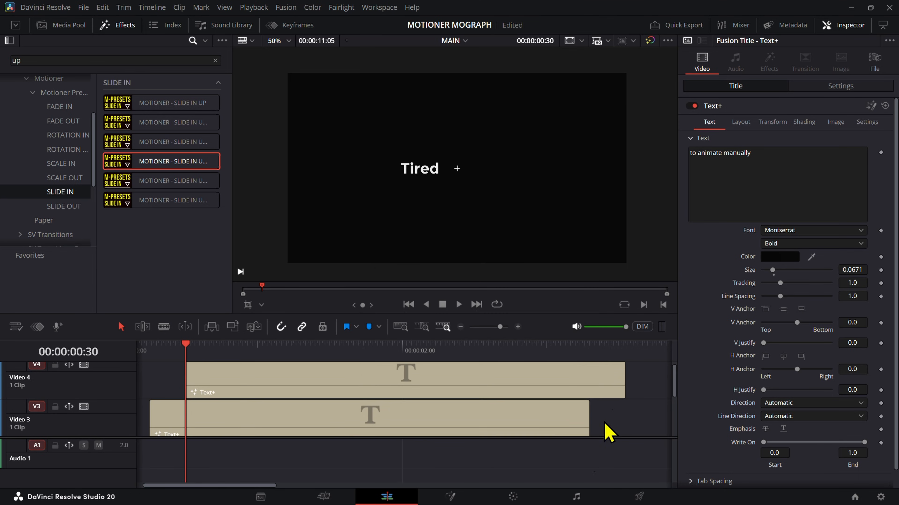
click(547, 401)
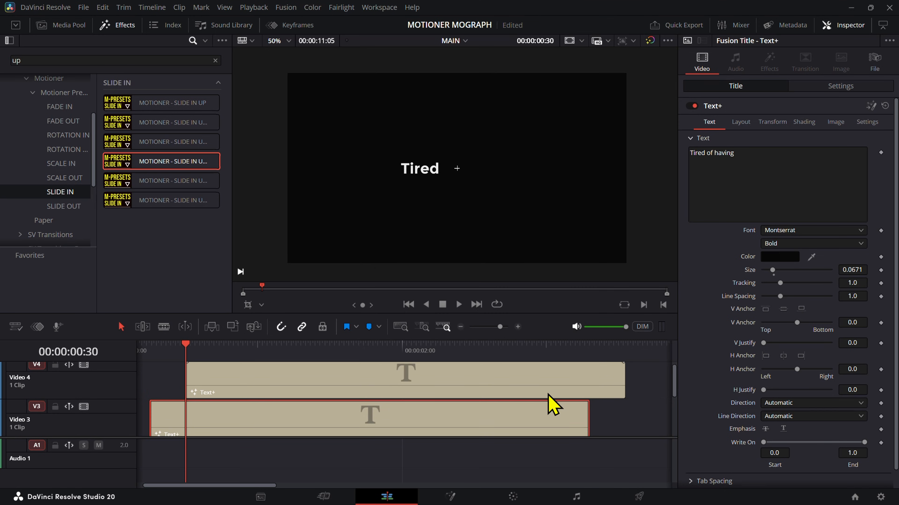
ctrl+click(559, 393)
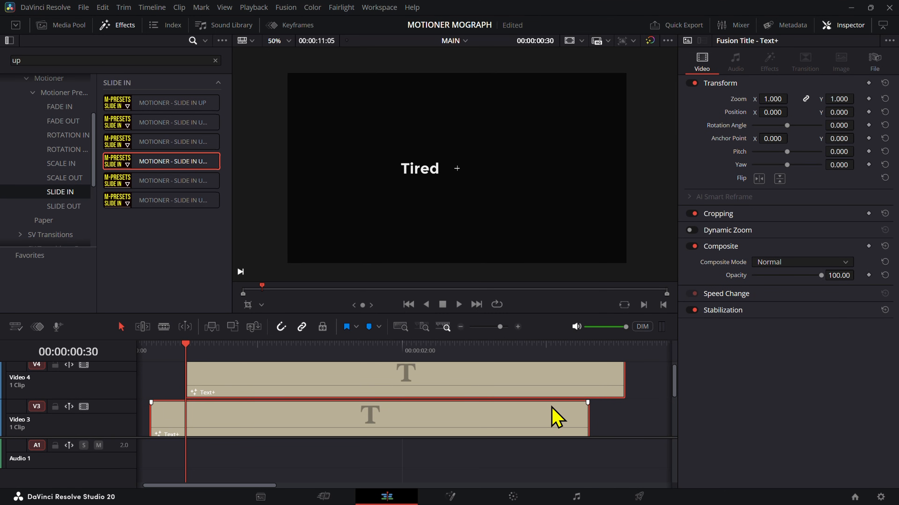
click(606, 418)
click(577, 412)
click(793, 259)
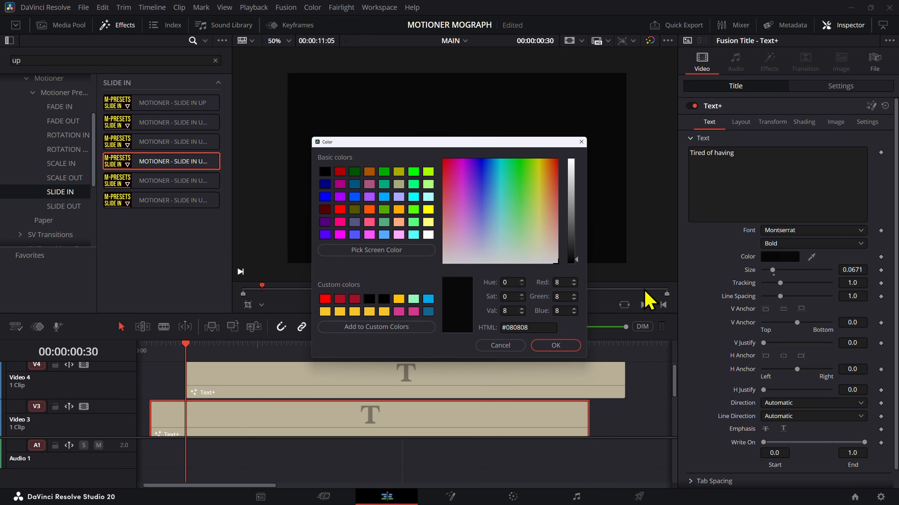
click(555, 345)
Step: Set the Solid Color background on Video 1 to #ececec and select the Video 3 title
scroll(365, 430, down, 3)
click(337, 412)
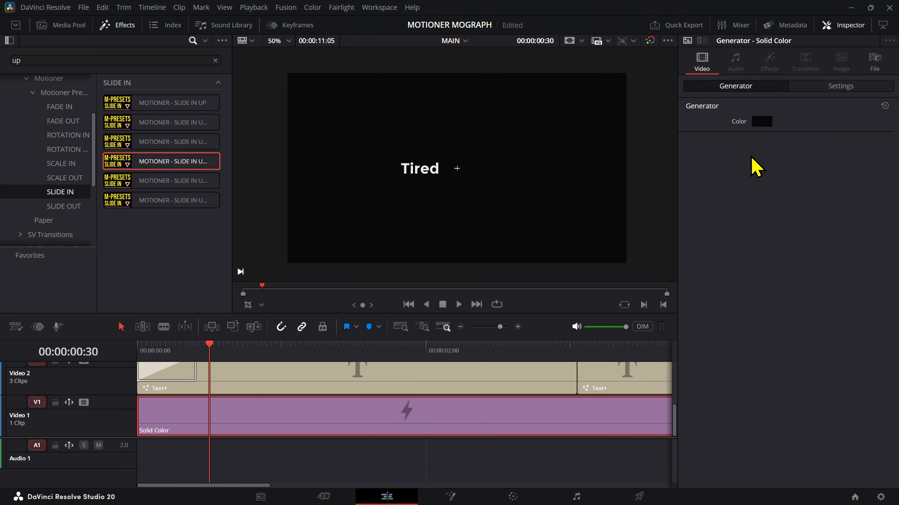
click(763, 122)
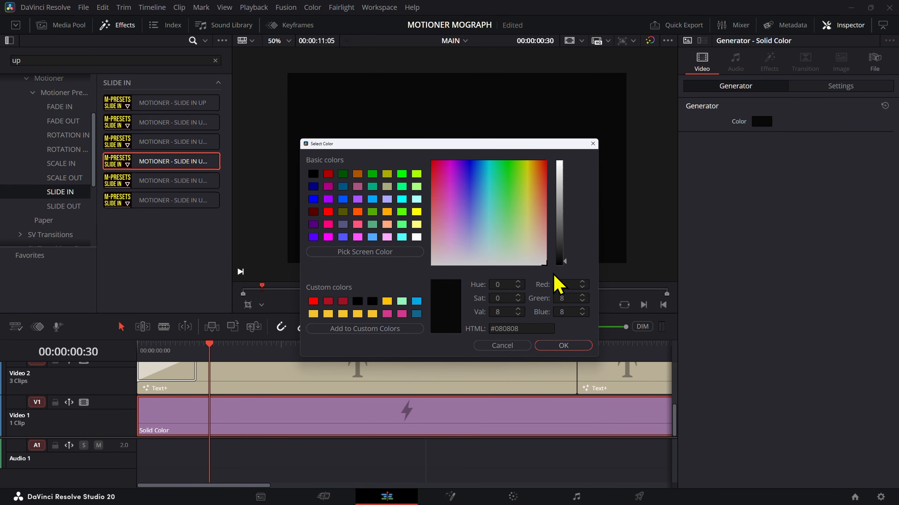
double_click(550, 329)
text(ececec)
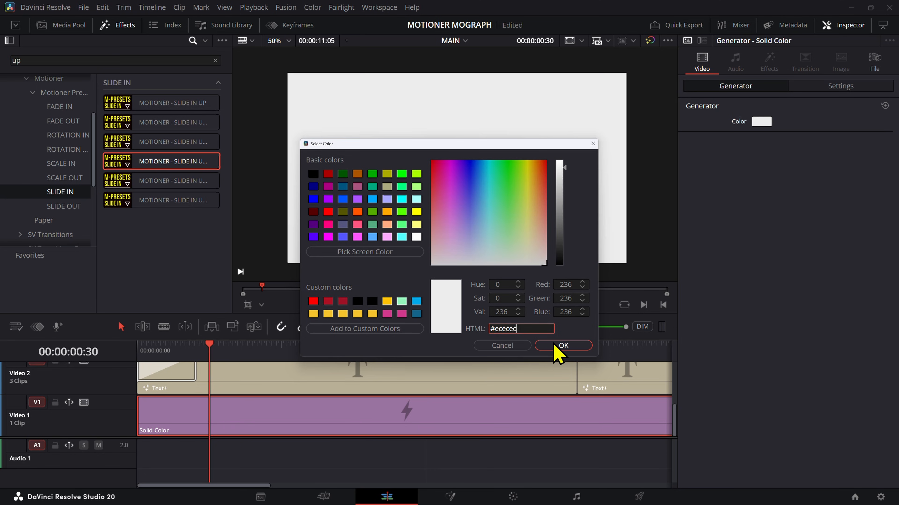
click(555, 346)
click(239, 387)
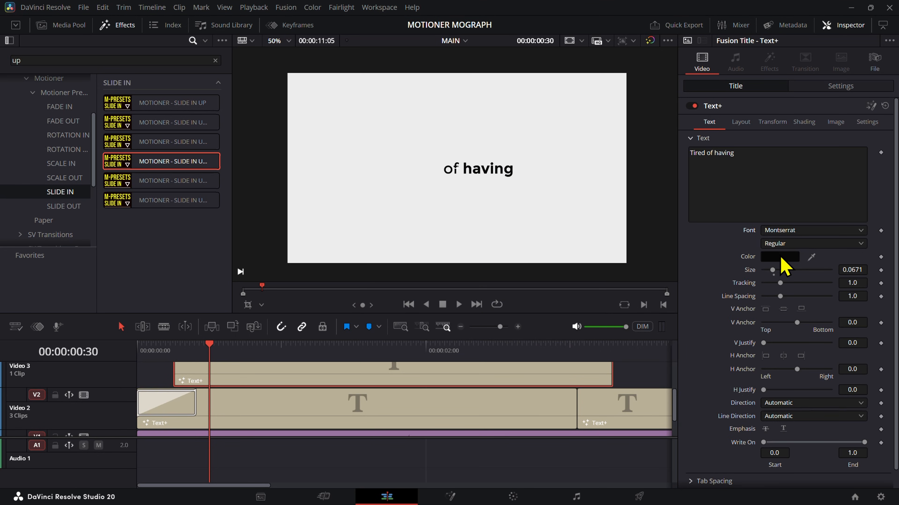
Step: Copy the Video 3 title's text color #080808 and apply it to the first title on Video 2
click(780, 258)
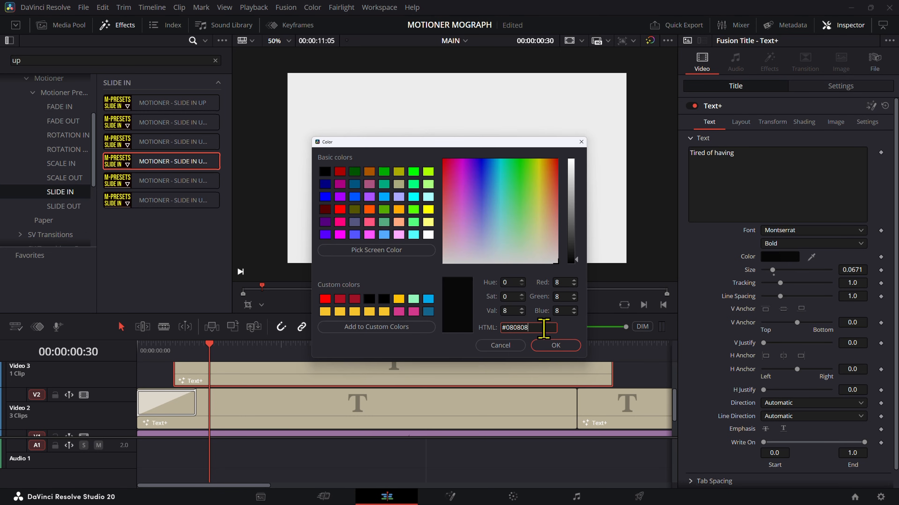
key(Escape)
click(466, 417)
click(781, 258)
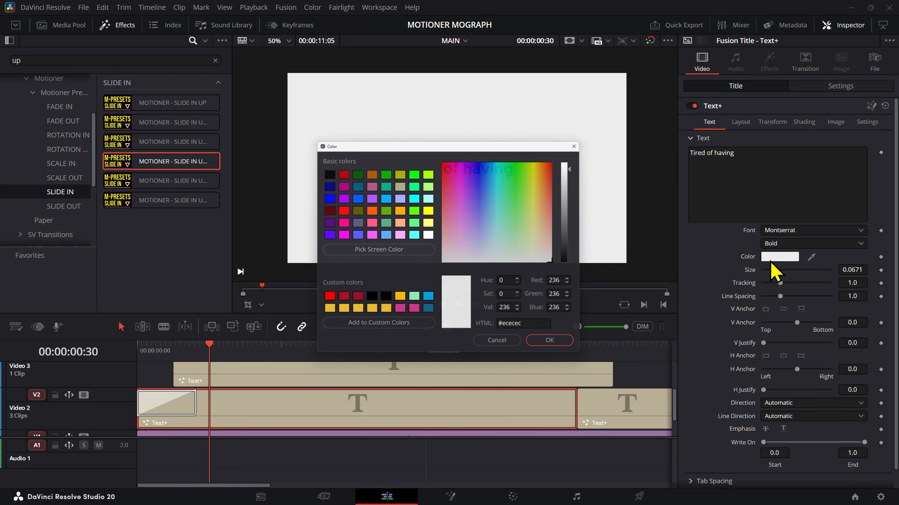
click(556, 327)
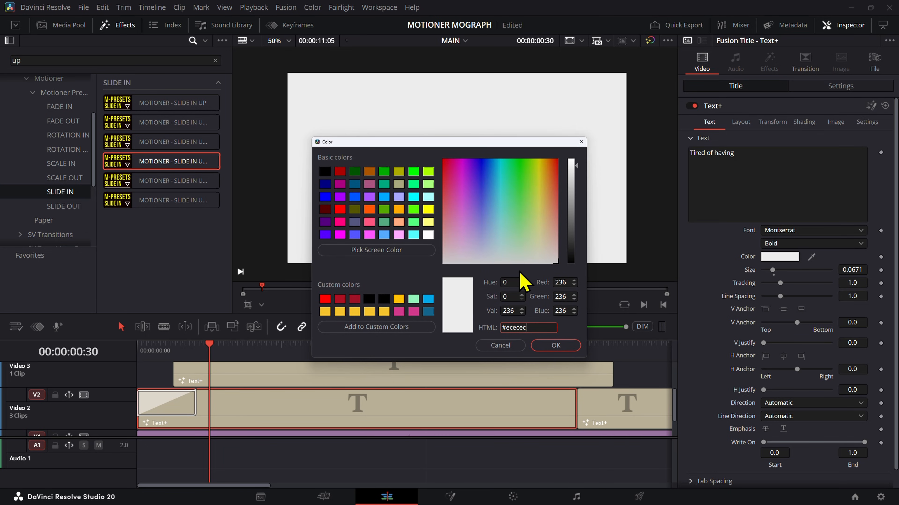
key(ctrl+a)
text(#080808)
click(546, 346)
click(307, 386)
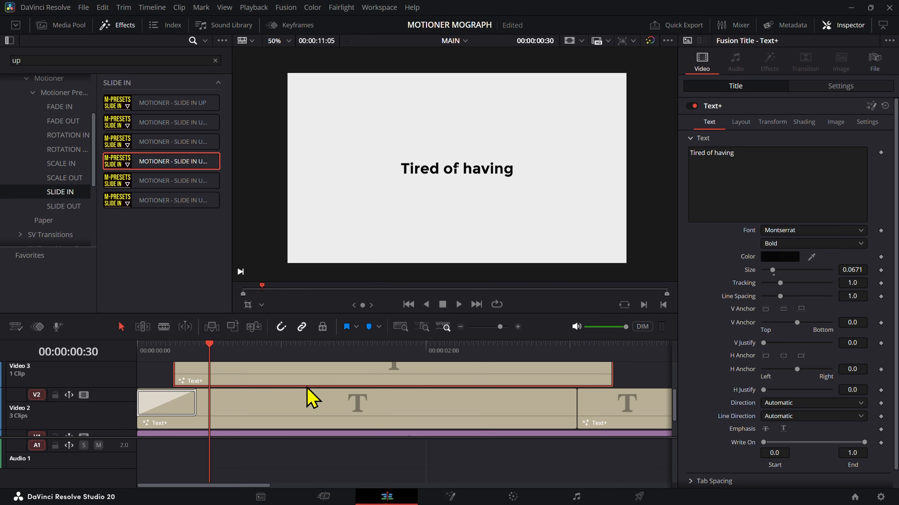
Step: Play the "Tired of having" title from the timeline start to check its color and timing
drag(209, 356, 72, 347)
key(space)
key(space)
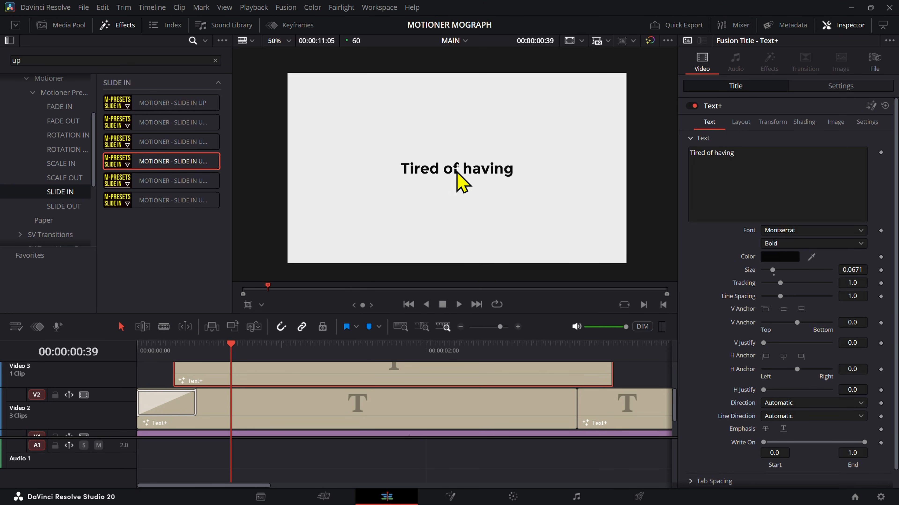
Step: Shift the Video 3 and Video 4 titles earlier together so that the first one starts at 00:00:00:11
drag(201, 352, 164, 362)
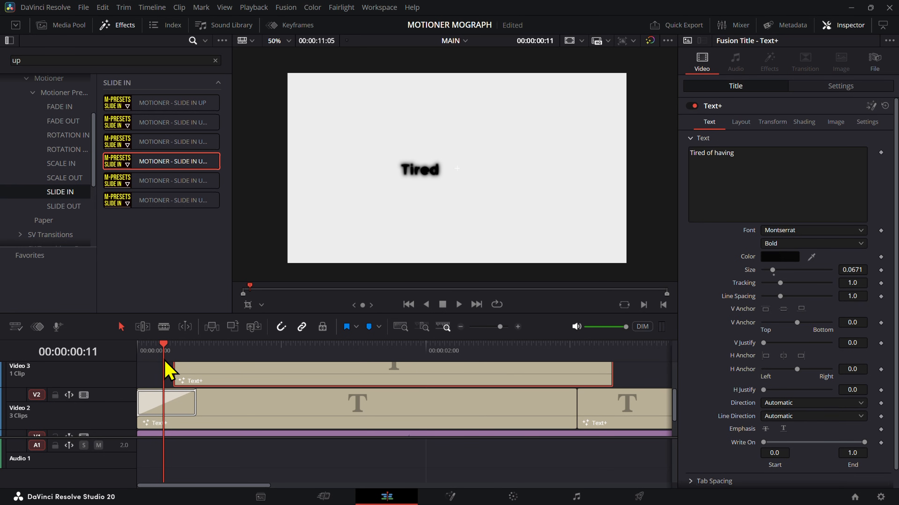
click(167, 403)
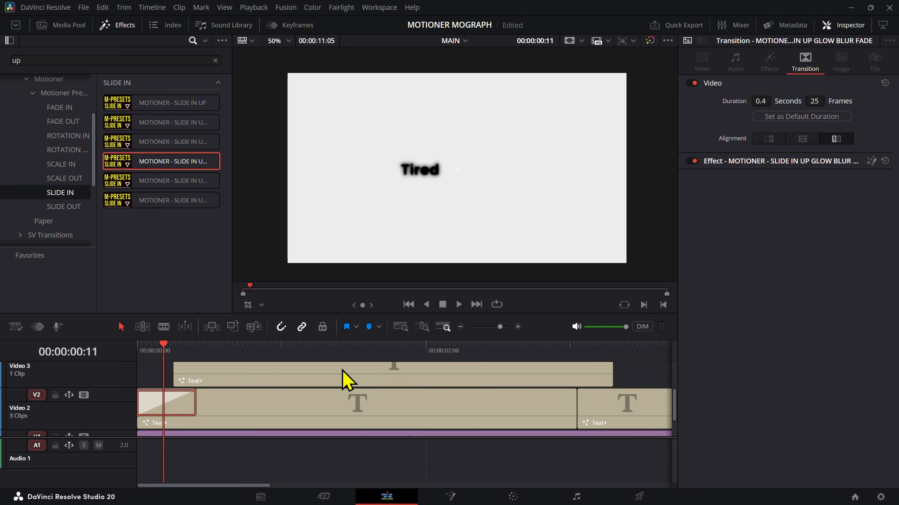
scroll(341, 387, down, 3)
scroll(234, 388, up, 3)
drag(360, 420, 253, 358)
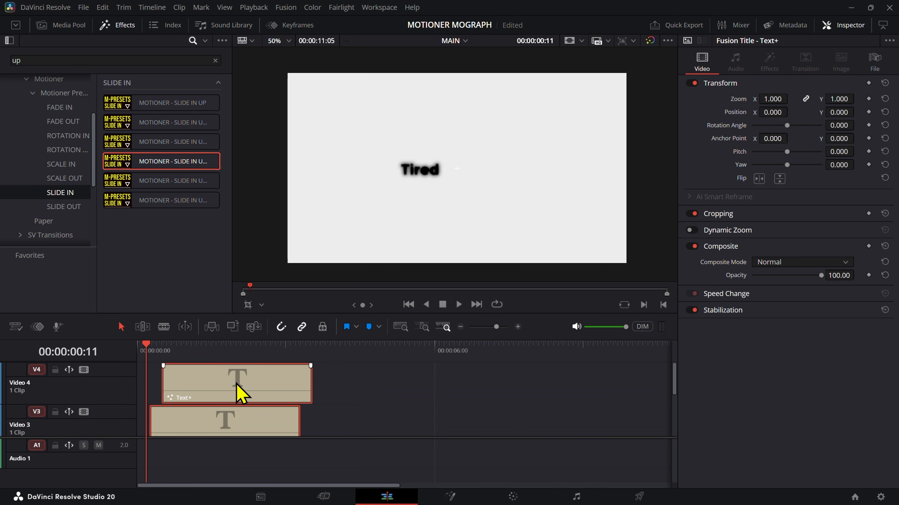
scroll(212, 384, down, 3)
drag(197, 371, 193, 364)
scroll(202, 407, down, 2)
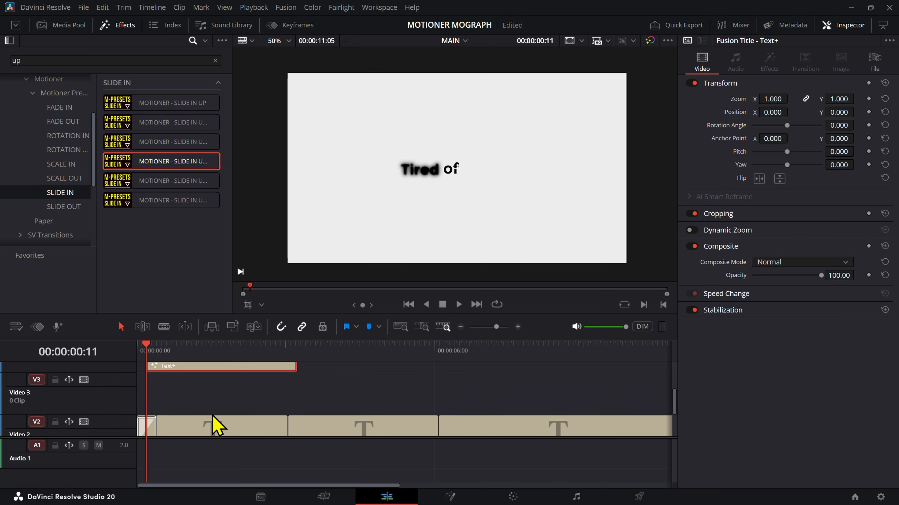
Step: Move the two shifted titles down one track, back onto Video 3 and Video 4, keeping their timing
click(211, 423)
drag(209, 422, 182, 417)
click(806, 65)
scroll(230, 421, up, 3)
drag(288, 442, 225, 339)
scroll(262, 354, down, 3)
scroll(243, 373, up, 1)
drag(245, 375, 242, 397)
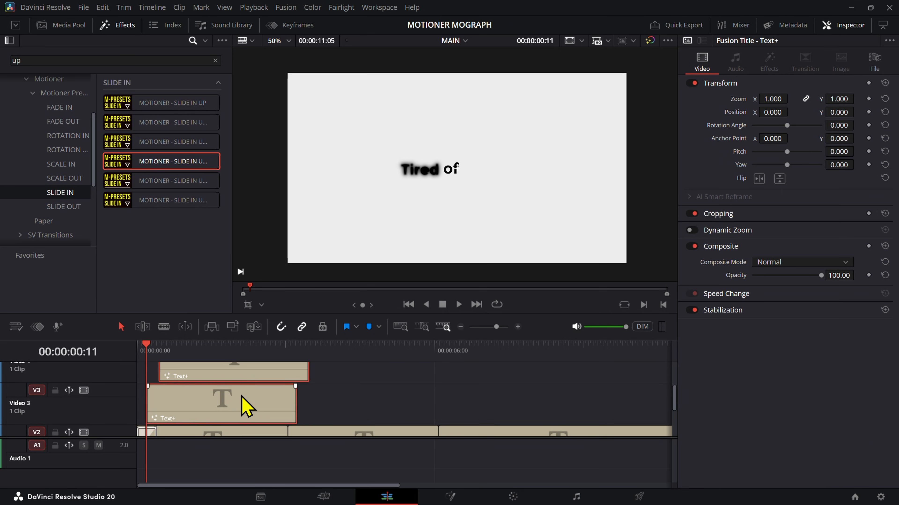
Step: In the first Video 2 title's transition, set Glow to 0.858, Blend Start to 0.28 and Glow Size to 4.4
scroll(233, 407, down, 3)
scroll(211, 423, up, 4)
click(175, 400)
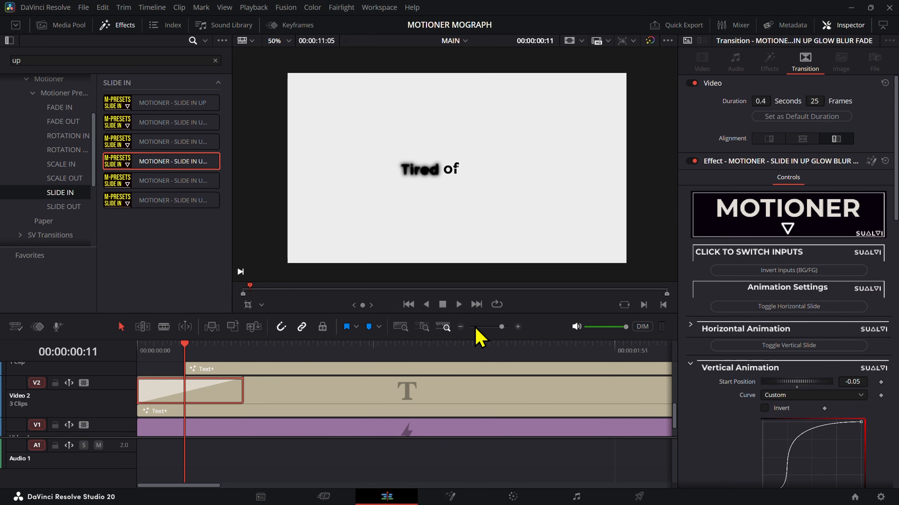
scroll(746, 393, down, 15)
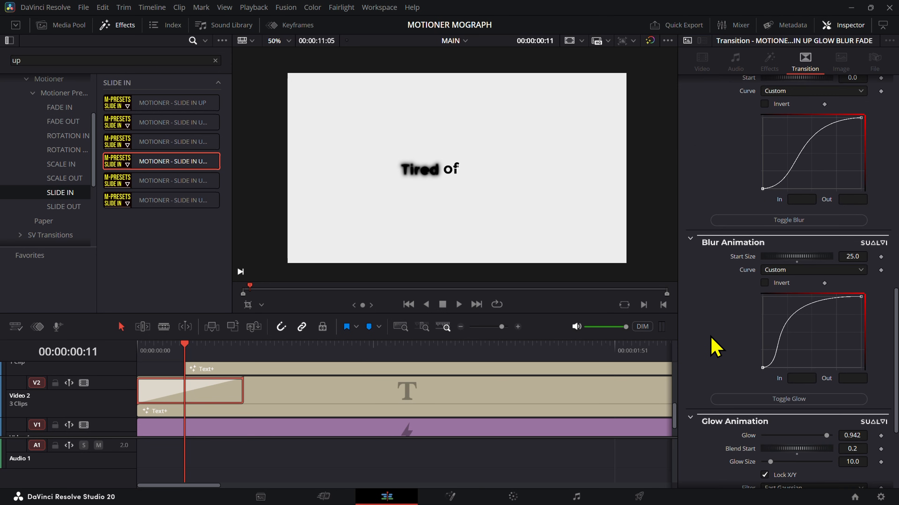
scroll(715, 348, down, 3)
scroll(721, 368, down, 1)
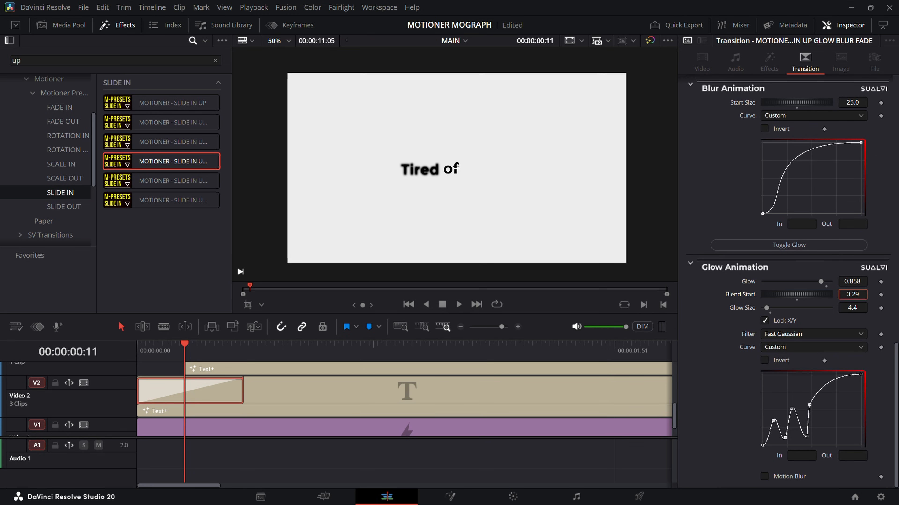
drag(204, 359, 159, 373)
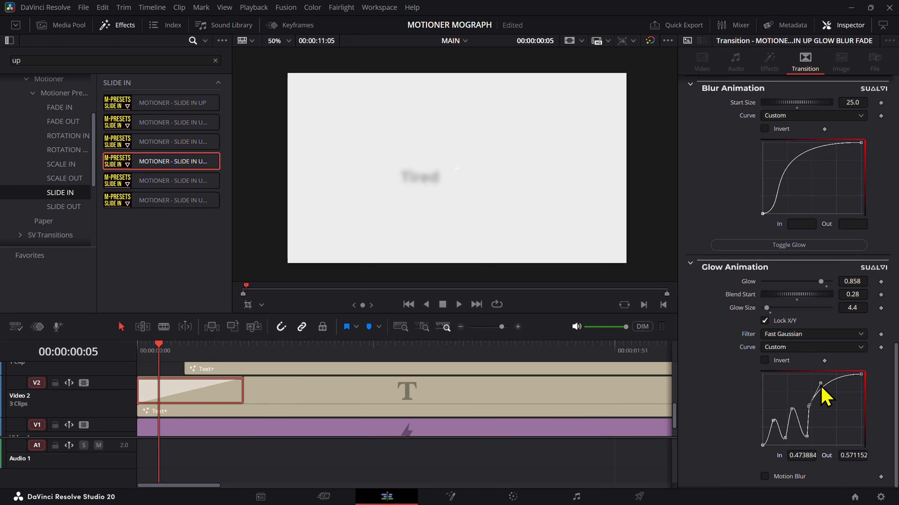
Step: Play the adjusted "Tired" slide-in from the timeline start
key(space)
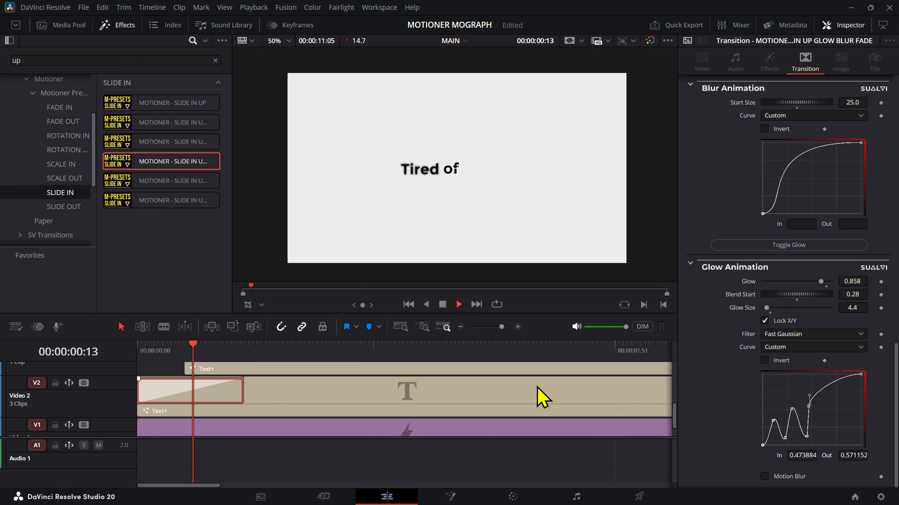
drag(221, 367, 120, 361)
key(space)
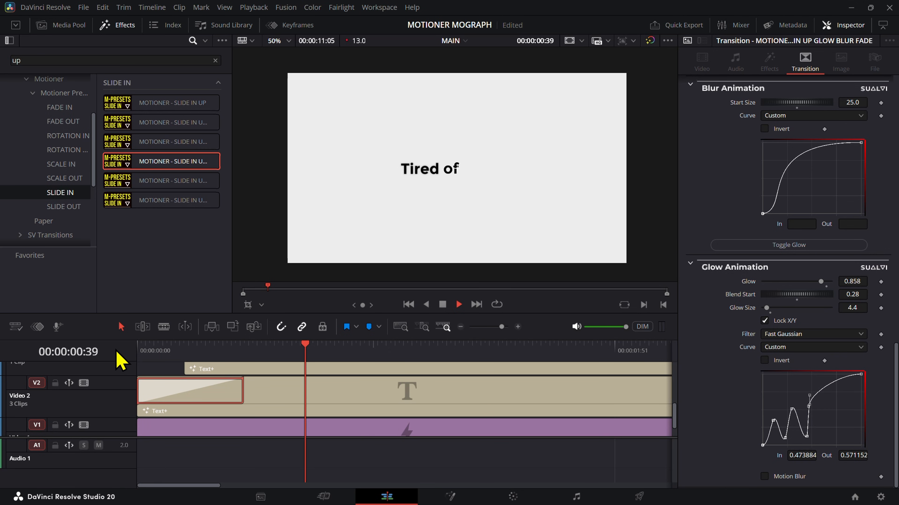
key(space)
Step: Copy the adjusted Slide In Up Glow Blur Fade transition from the Video 2 title to the starts of the Video 3 and Video 4 titles
scroll(204, 425, up, 1)
scroll(204, 424, up, 1)
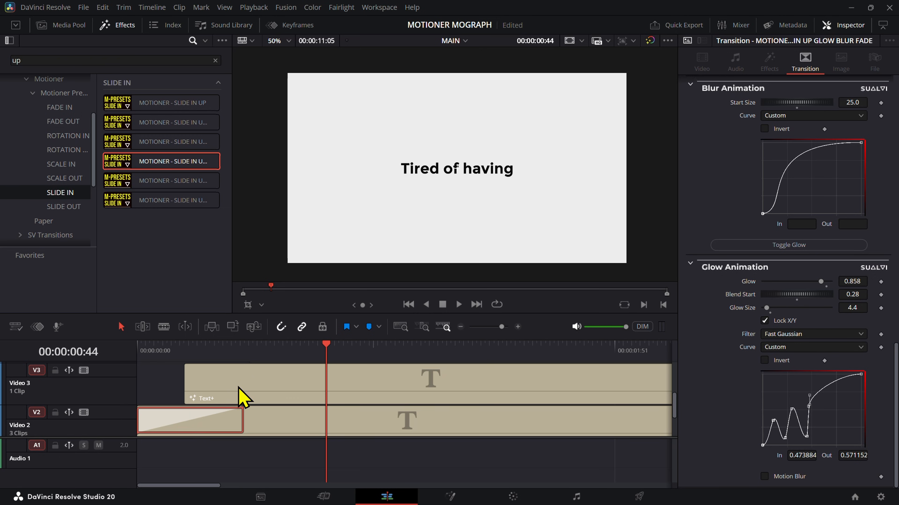
drag(238, 387, 201, 380)
scroll(210, 396, up, 2)
drag(226, 407, 263, 380)
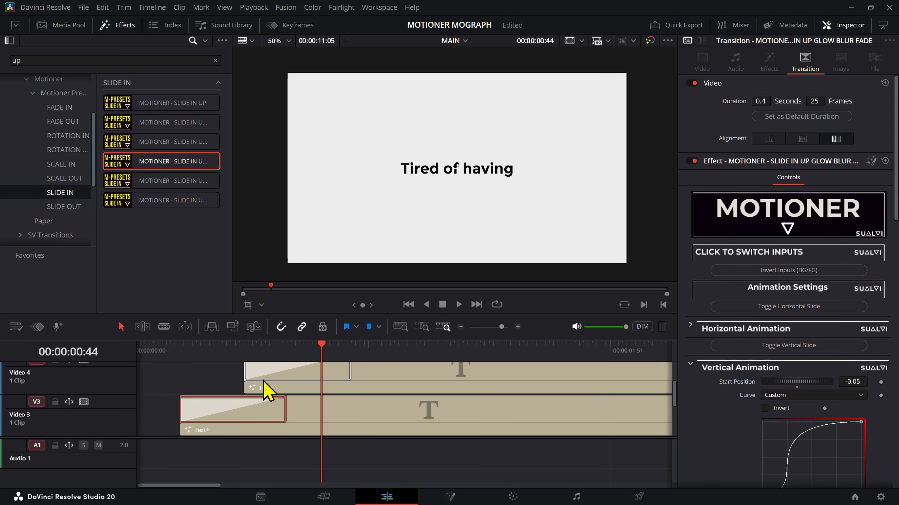
Step: Play the opening of the timeline to review the transitions on all three word titles
drag(188, 351, 44, 366)
click(194, 393)
key(space)
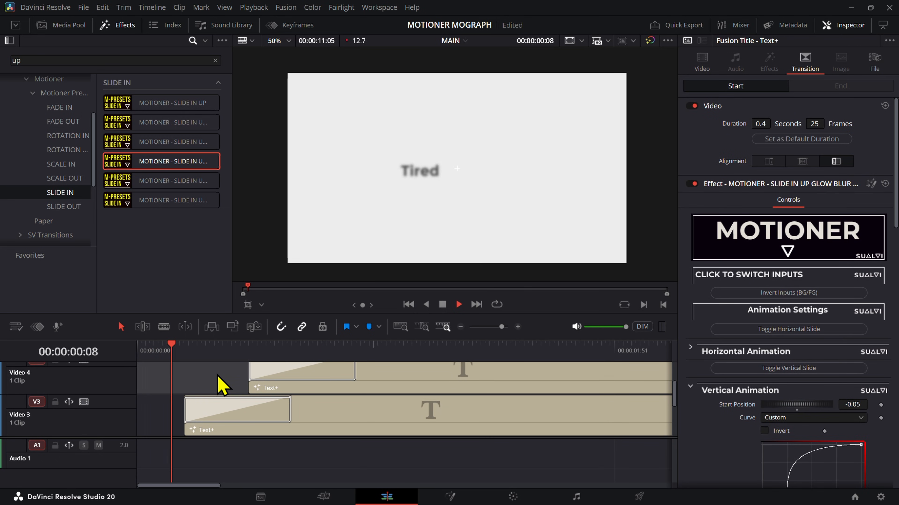
scroll(211, 389, down, 4)
click(147, 351)
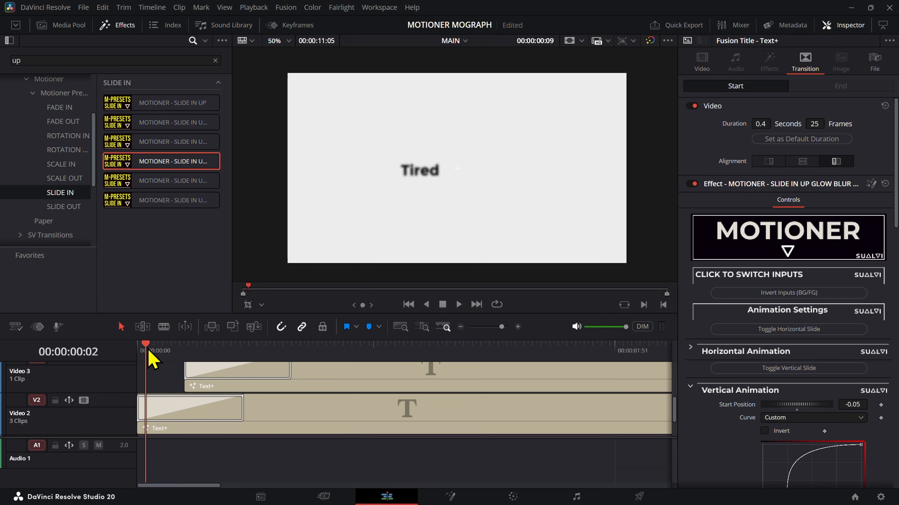
Step: Set Render Cache Transition Output to On for the transitions on the Video 2, Video 3 and Video 4 titles
right_click(215, 410)
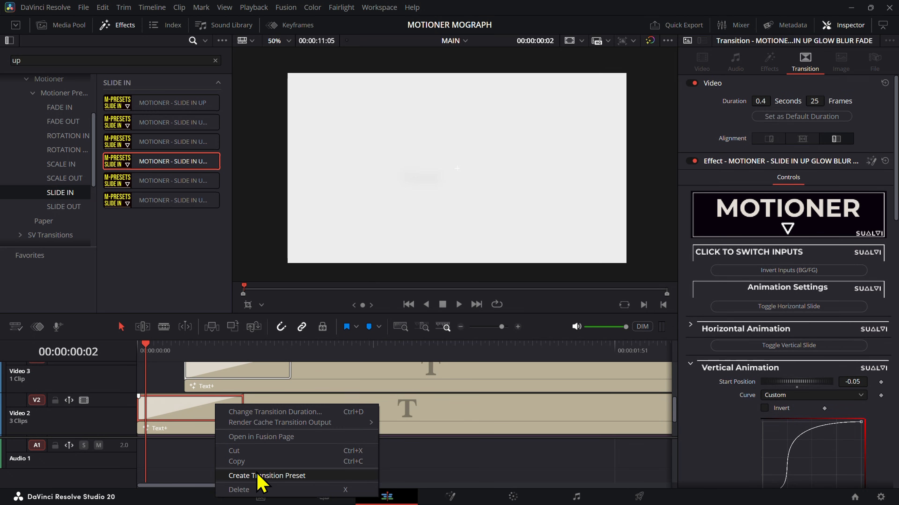
mouse_move(290, 423)
click(424, 444)
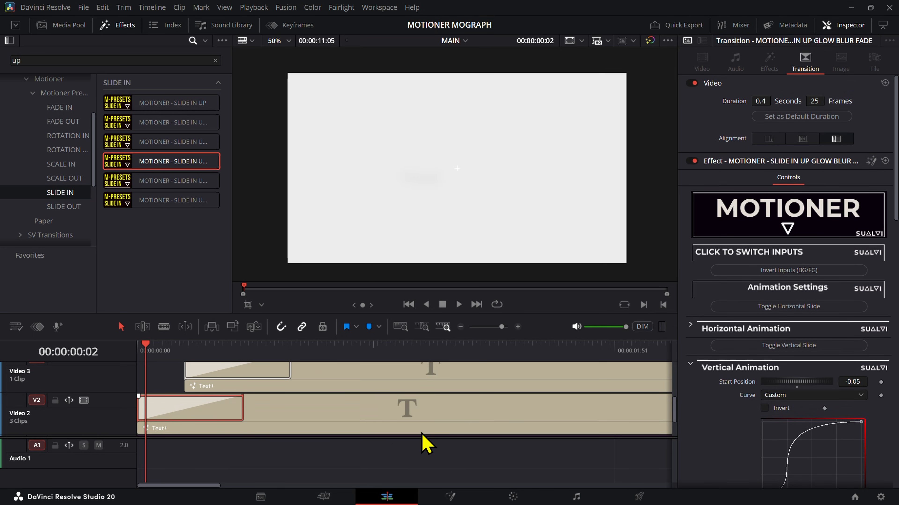
right_click(234, 379)
mouse_move(319, 396)
click(460, 410)
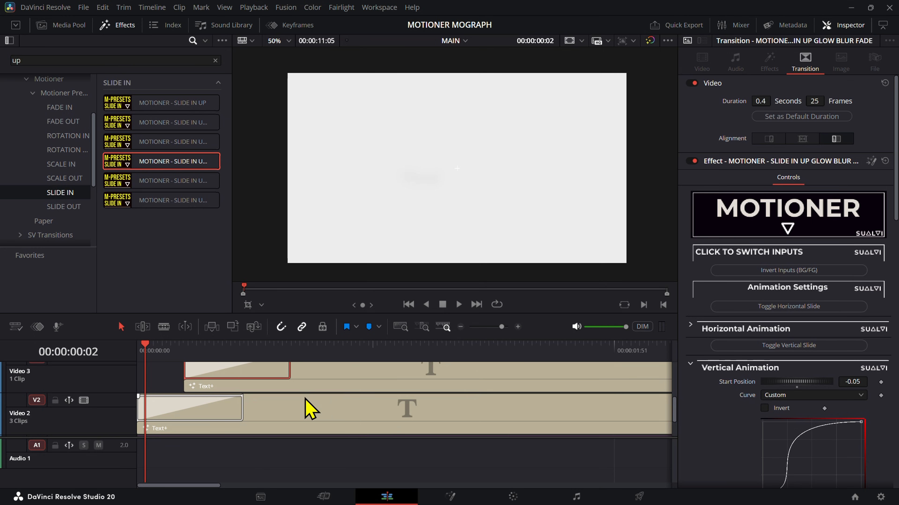
scroll(297, 386, up, 2)
click(289, 365)
right_click(289, 366)
mouse_move(392, 386)
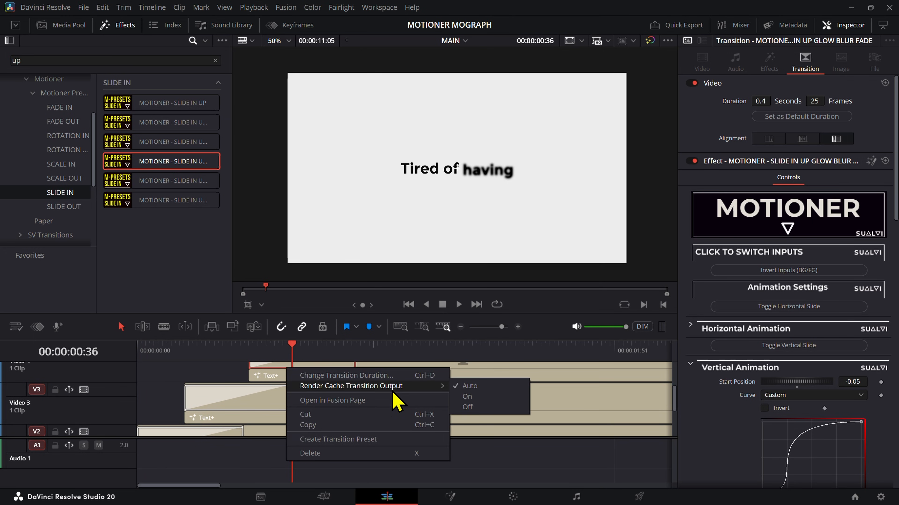
click(478, 396)
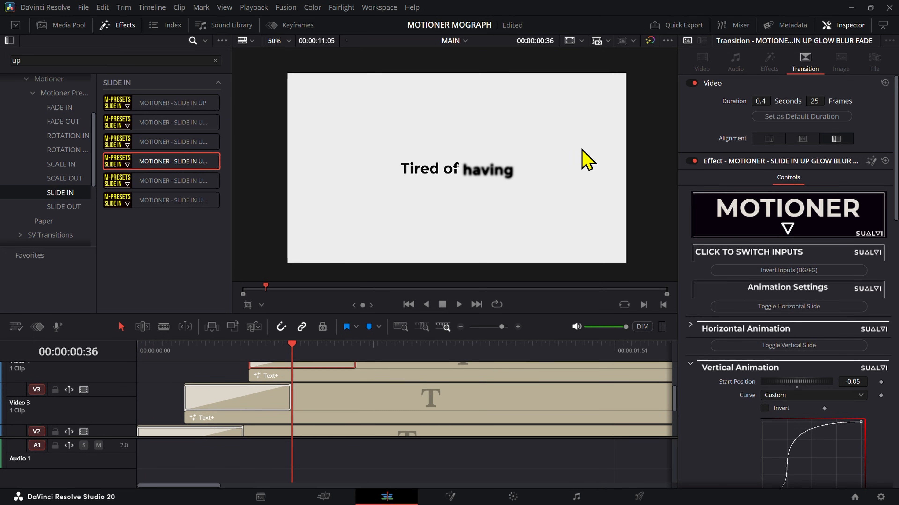
Step: Play the word-by-word "Tired of having" animation from 00:00:00:00 with transition caching enabled
click(633, 41)
click(633, 41)
drag(247, 356, 111, 366)
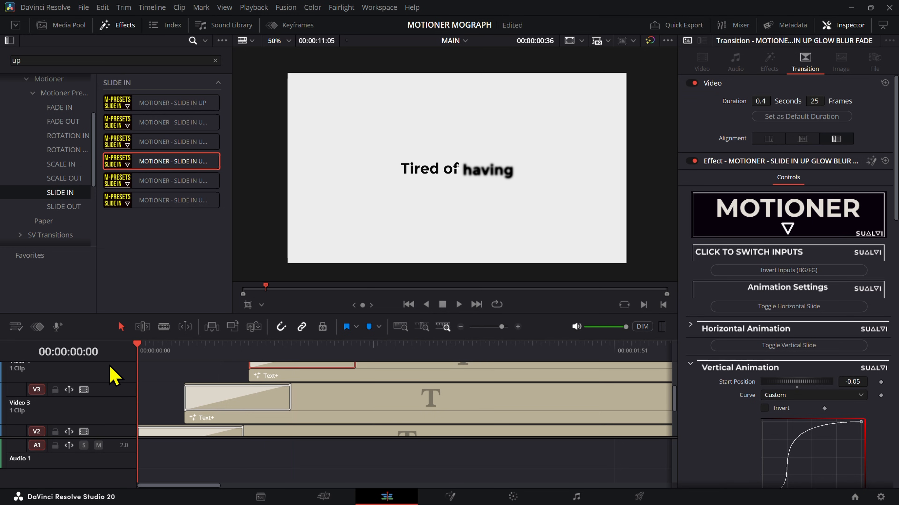
click(149, 392)
key(space)
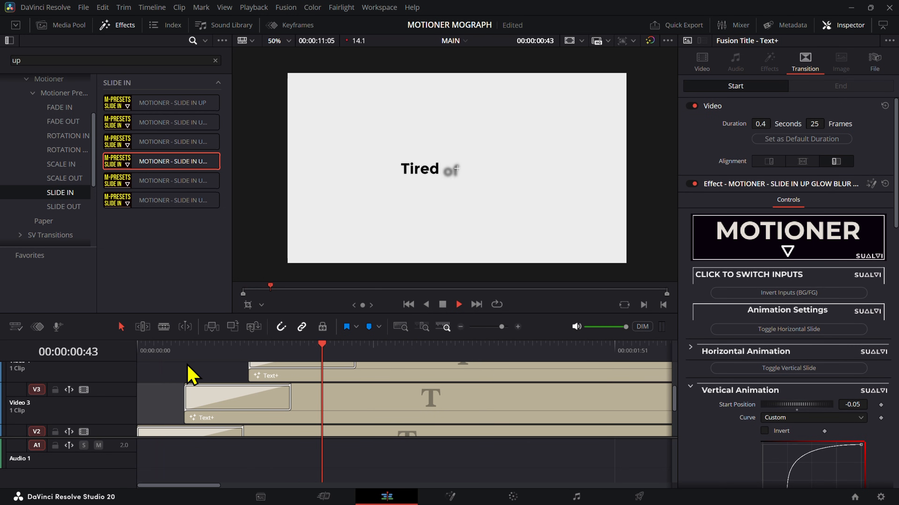
key(space)
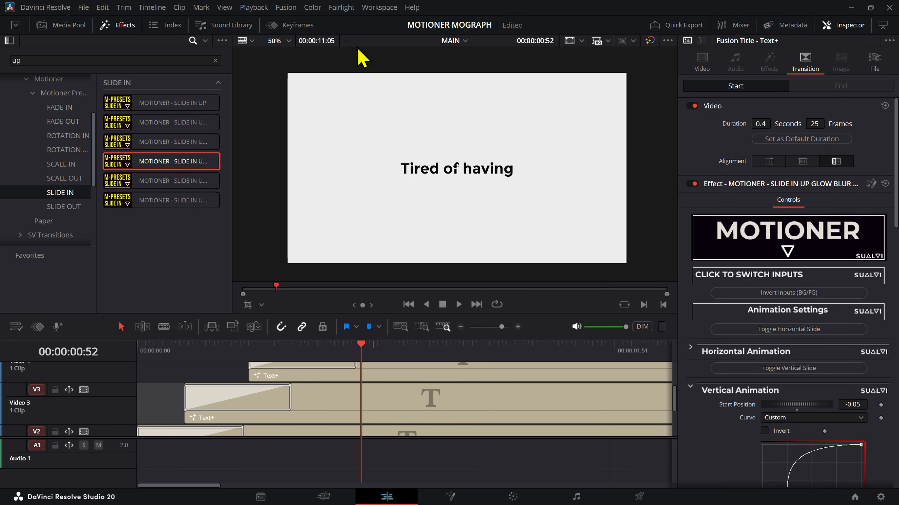
Step: Review how "Tired of having" holds and hands over to the "to animate manually" title
drag(195, 339, 423, 370)
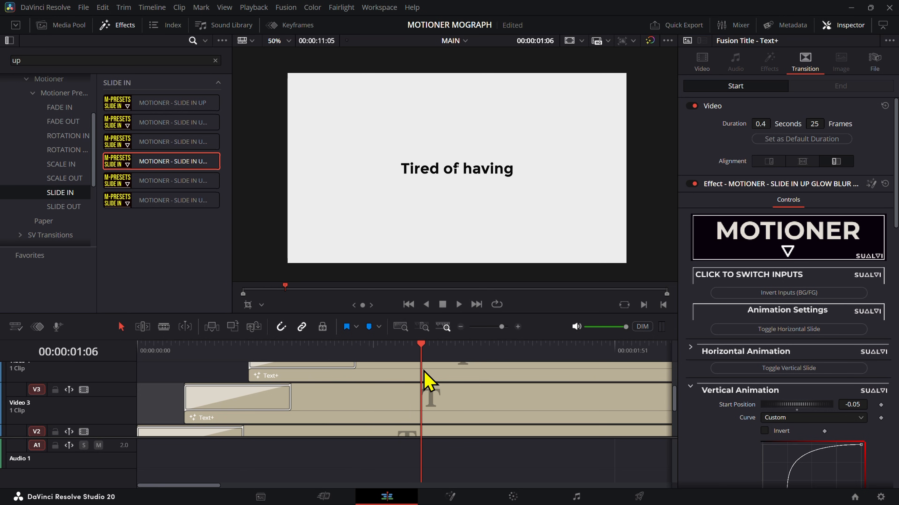
key(space)
key(space)
scroll(436, 366, down, 5)
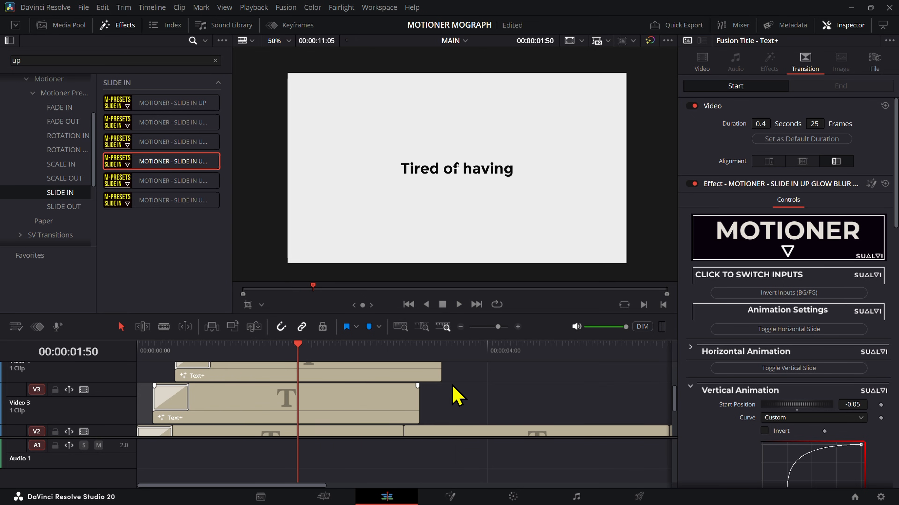
click(455, 353)
click(465, 403)
key(space)
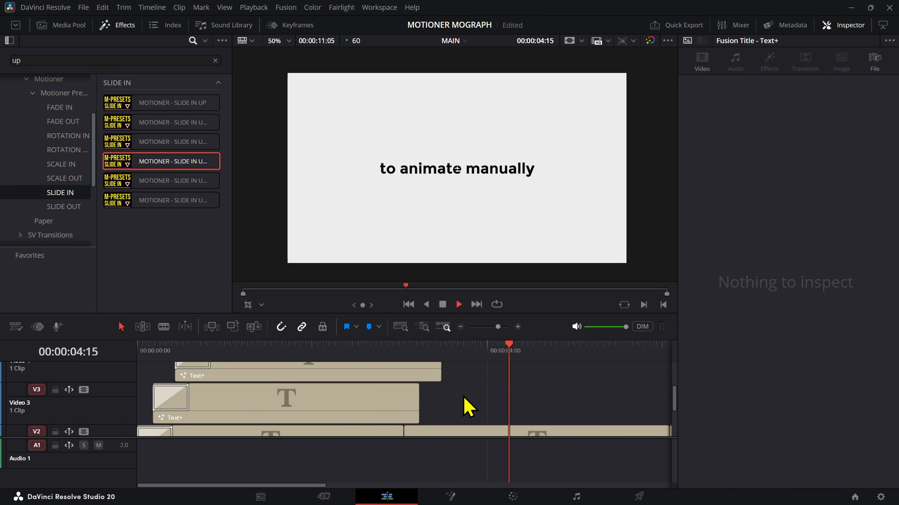
click(233, 354)
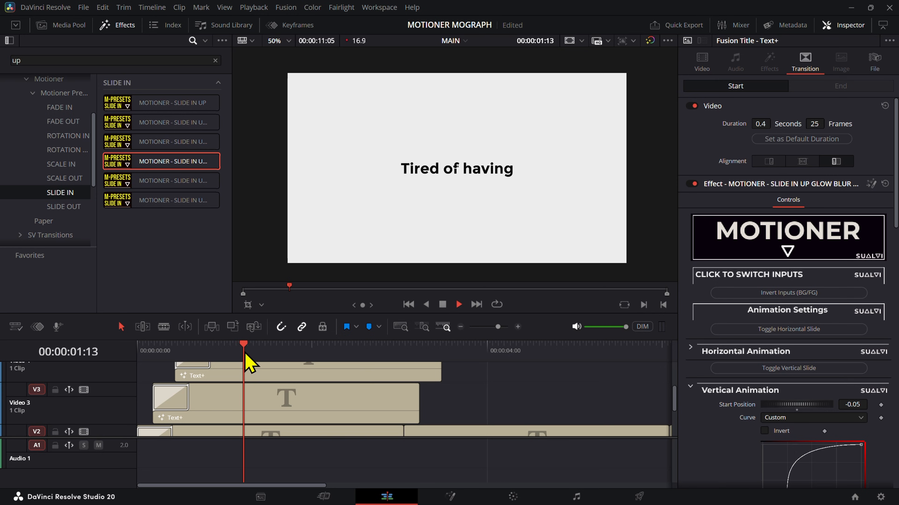
key(space)
Step: Disable the Video 3 and Video 4 titles to isolate the word "Tired" on Video 2
click(350, 391)
key(d)
click(335, 367)
Step: Re-enable the Video 3 and Video 4 titles and return the playhead to 00:00:00:00
key(d)
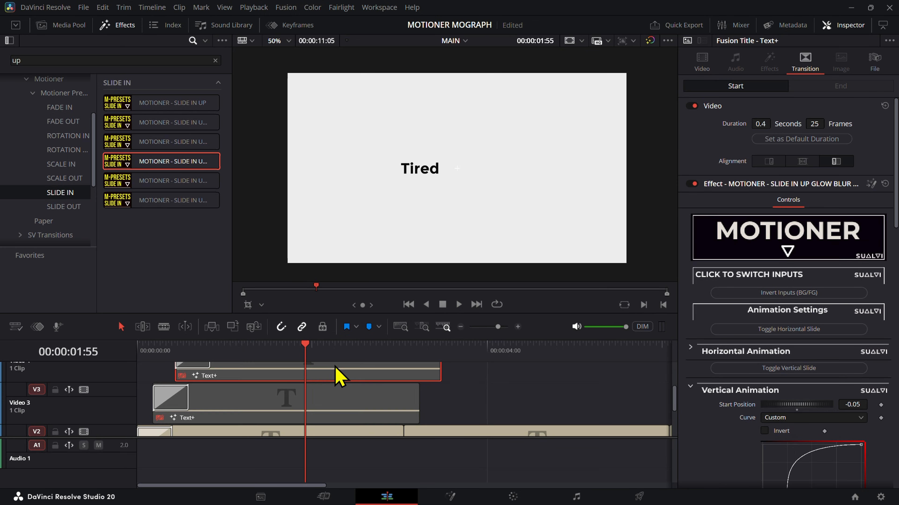
key(space)
click(357, 412)
key(d)
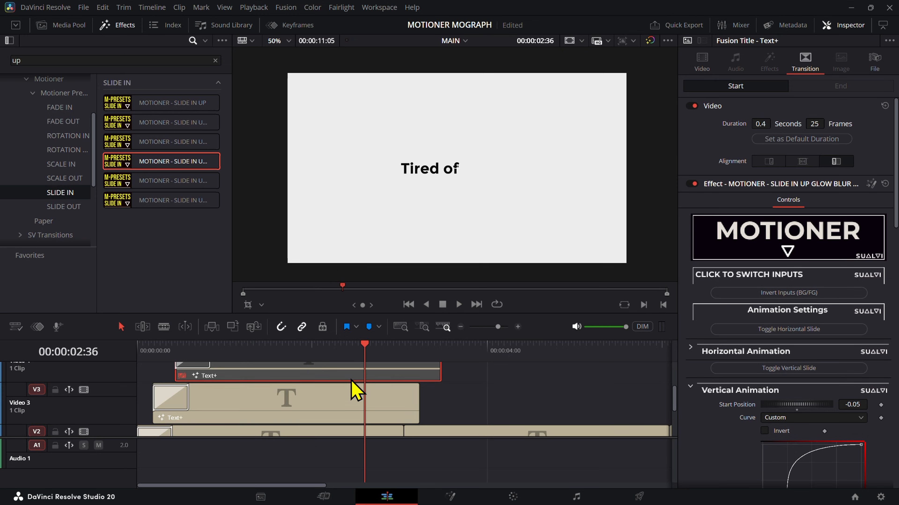
click(351, 375)
key(d)
scroll(450, 392, down, 4)
click(137, 345)
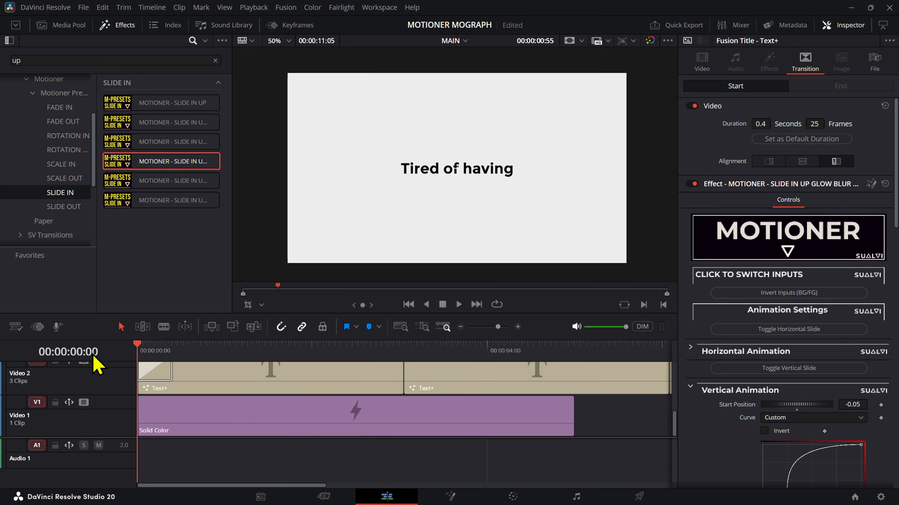
Step: Preview the titles with the Solid Color background on Video 1 disabled, re-enable it, and return the playhead to 00:00:00:00
click(215, 428)
key(space)
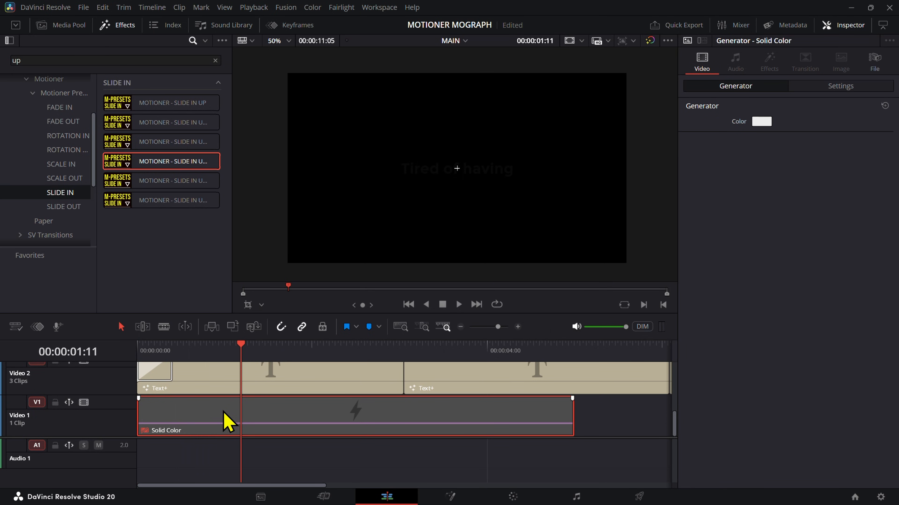
key(d)
key(space)
key(Home)
key(space)
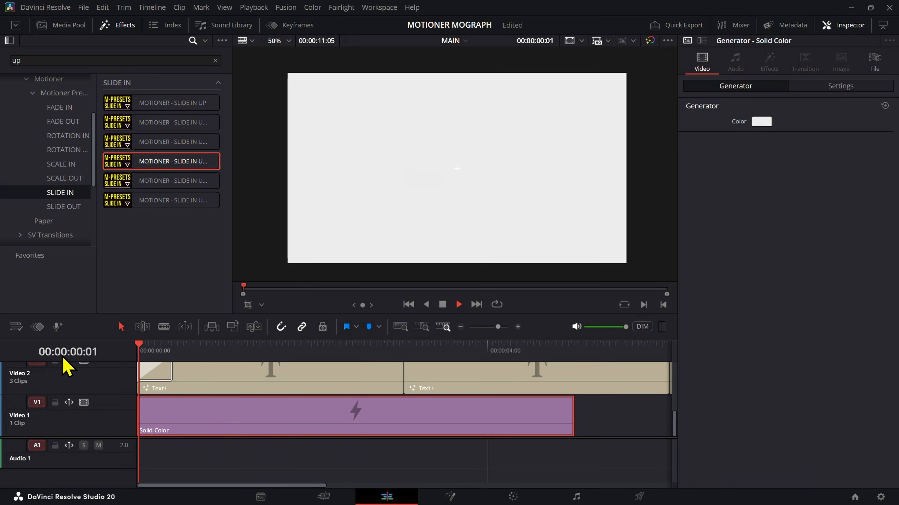
key(Home)
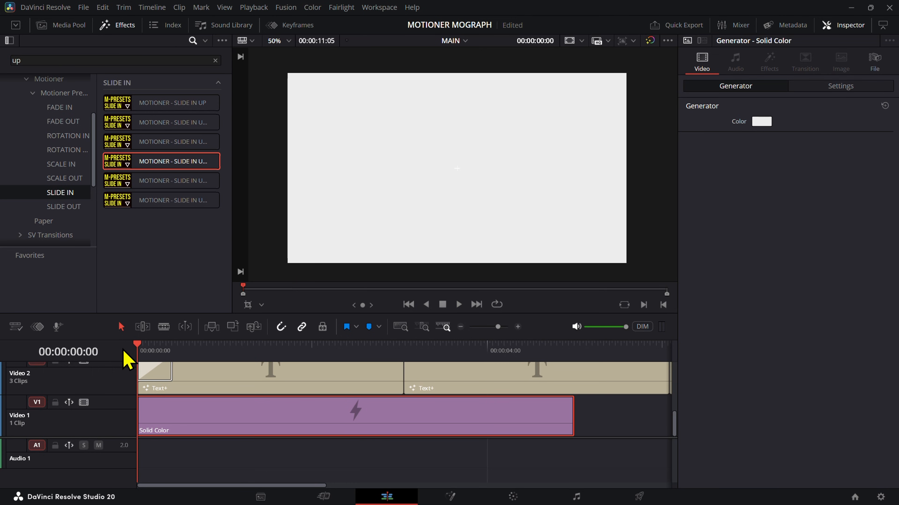
Step: Replay and scrub the opening of the "Tired of having" animation to examine how each word slides in
scroll(240, 399, up, 2)
key(space)
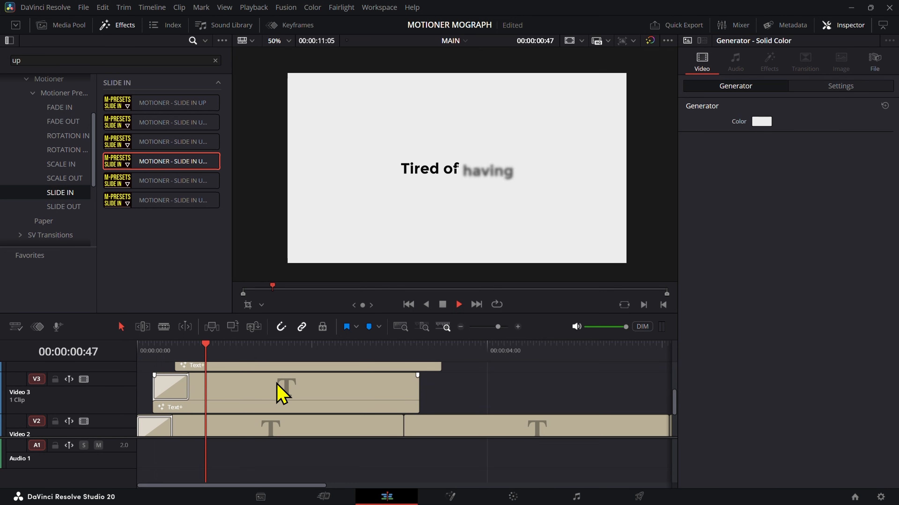
key(Home)
key(space)
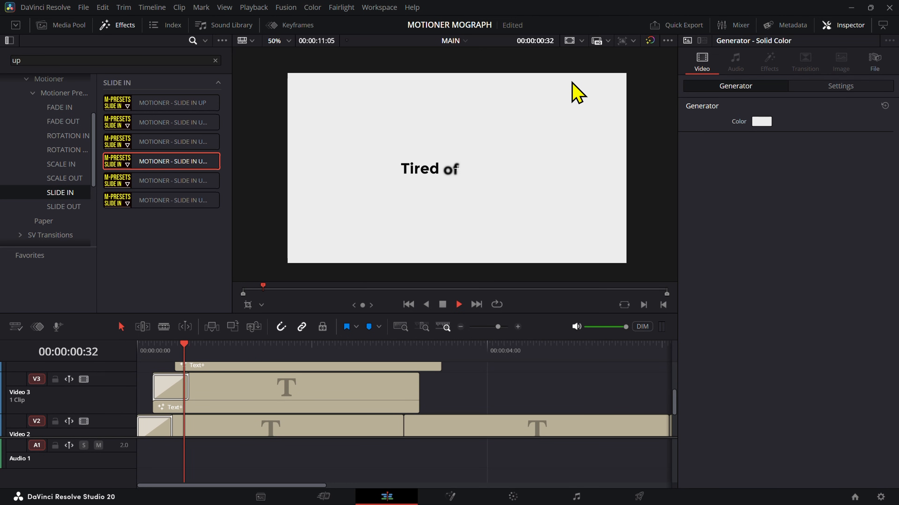
click(154, 350)
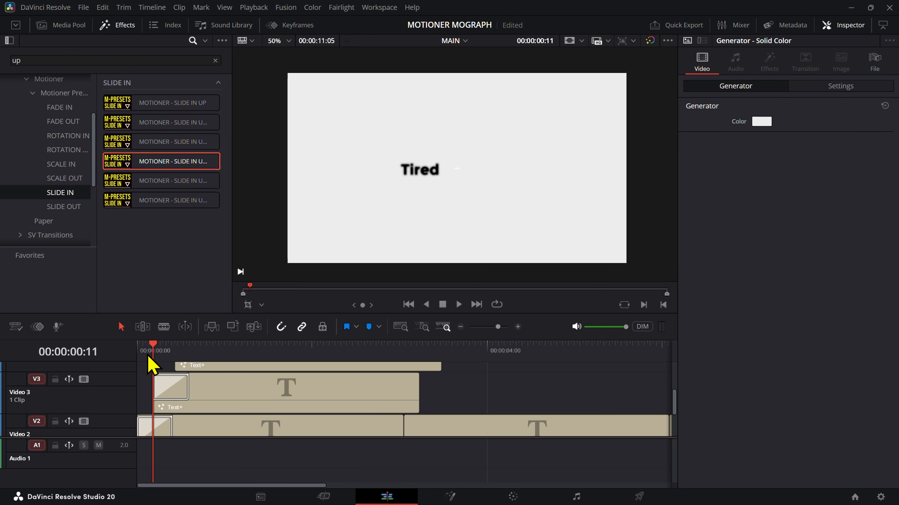
key(Home)
drag(154, 351, 180, 350)
scroll(226, 398, up, 2)
click(265, 377)
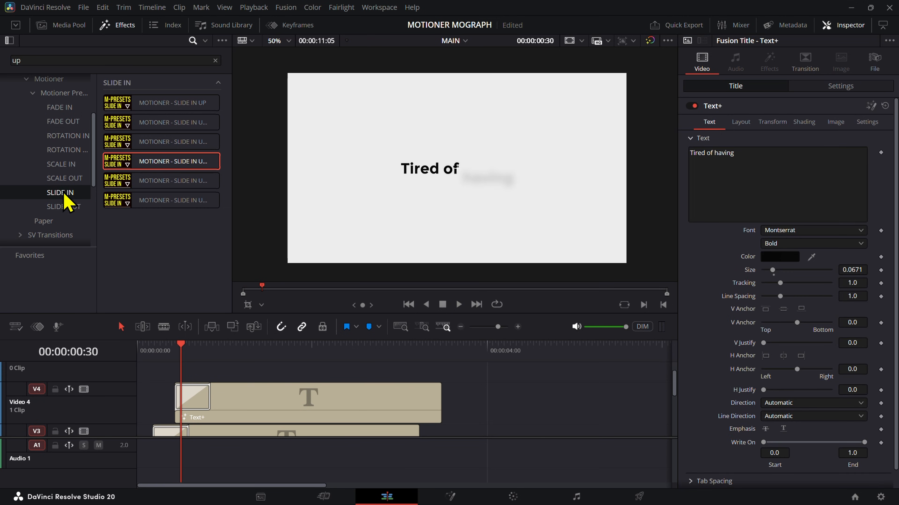
Step: Add an Adjustment Clip on Video 5 from the timeline start and trim it to end just past the Video 4 title
scroll(63, 193, down, 2)
click(61, 236)
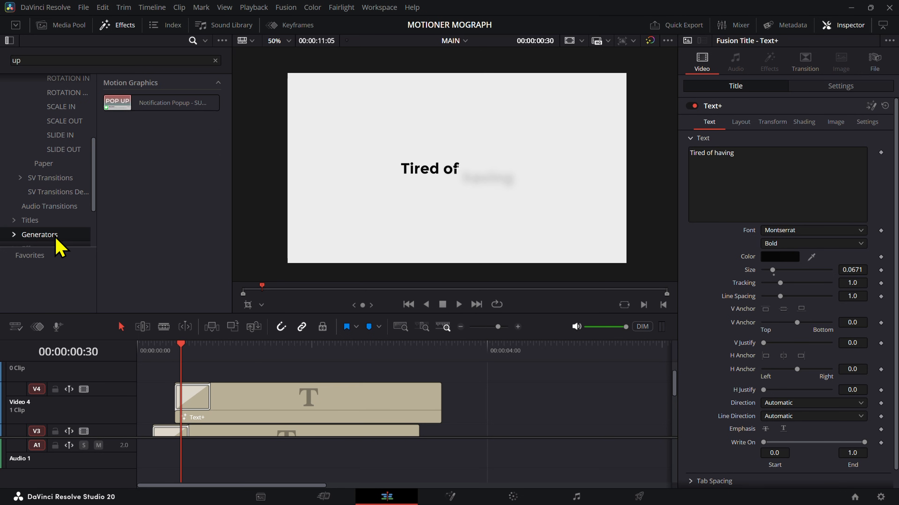
scroll(60, 212, down, 3)
click(62, 172)
triple_click(147, 60)
text(adj)
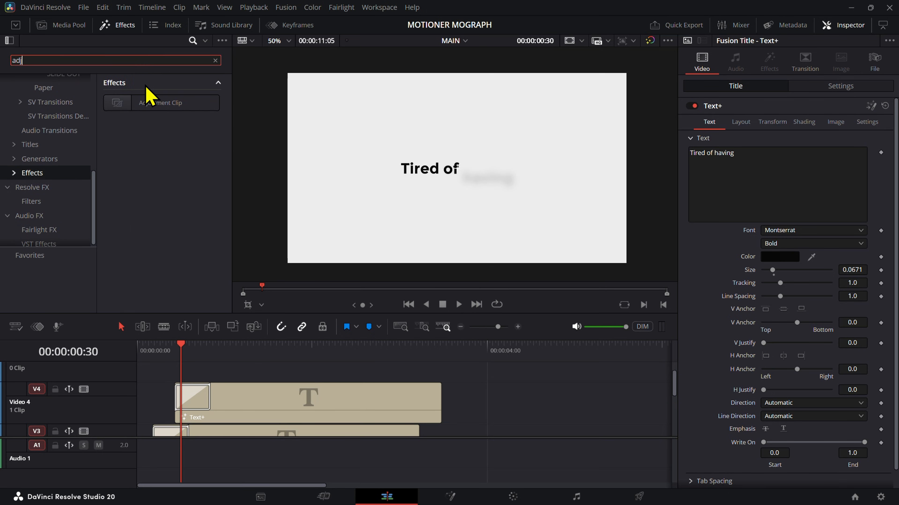
drag(149, 96, 113, 391)
drag(573, 375, 468, 376)
drag(180, 349, 153, 348)
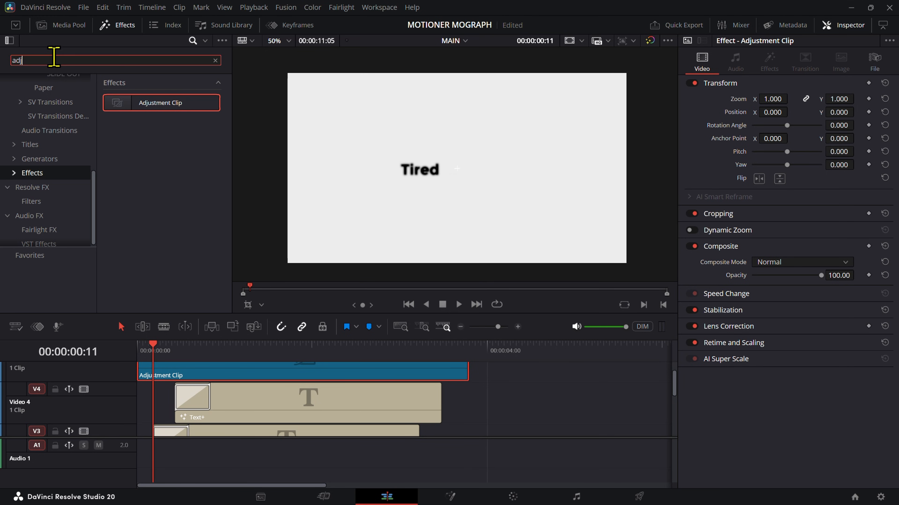
Step: Try to apply a Motioner SCALE IN preset transition to the Adjustment Clip on Video 5
triple_click(53, 59)
text(m)
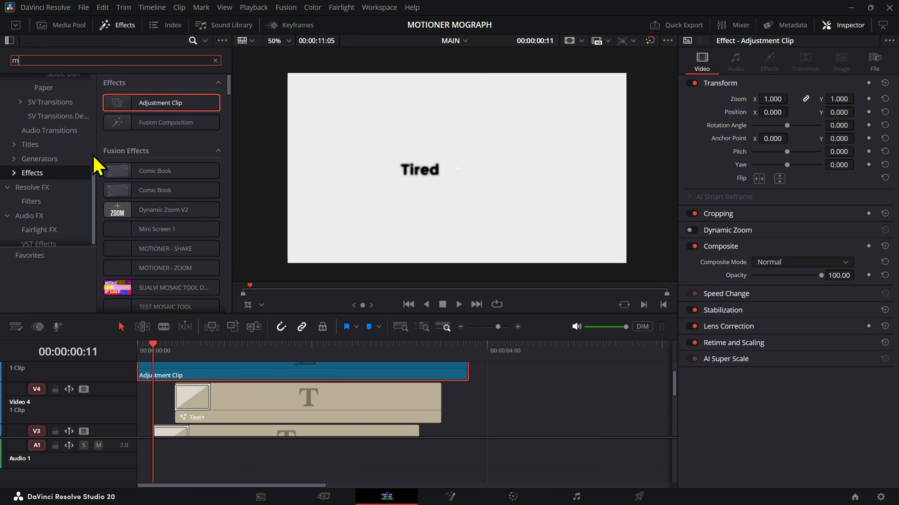
key(BackSpace)
click(48, 108)
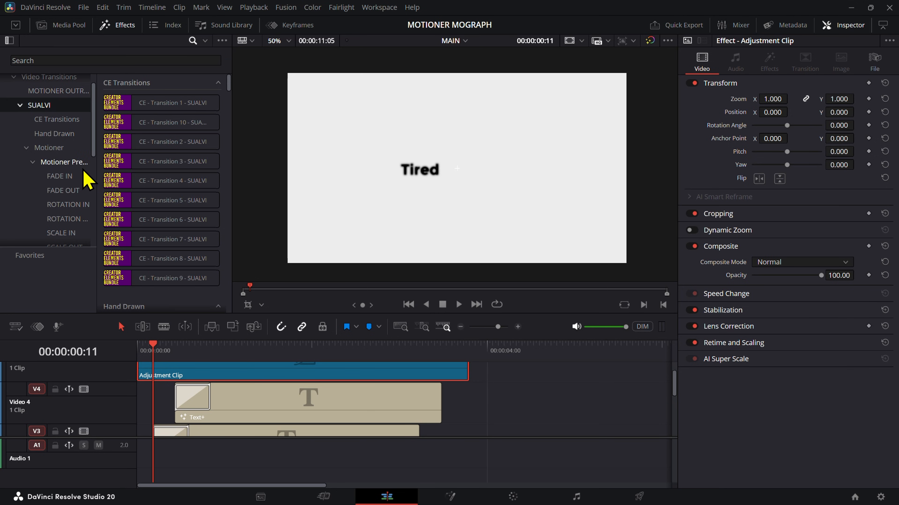
scroll(82, 170, down, 1)
click(76, 208)
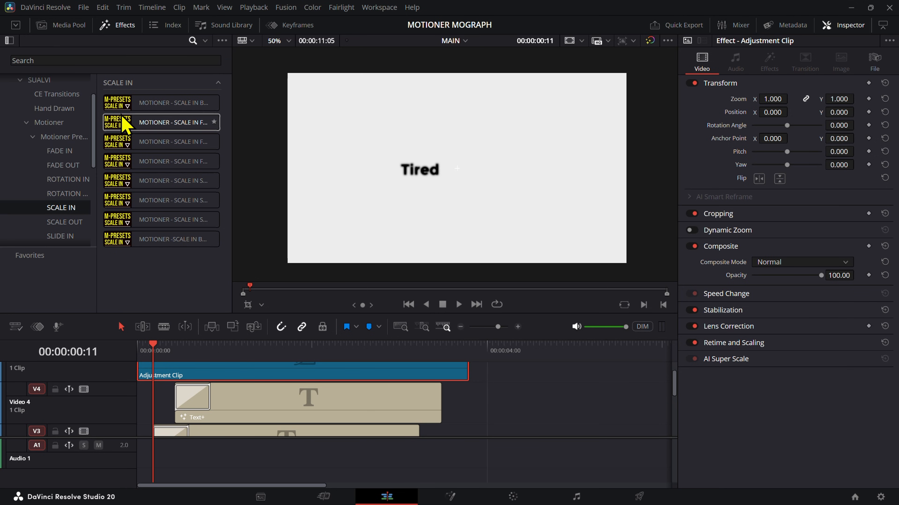
drag(149, 116, 466, 376)
scroll(470, 396, up, 2)
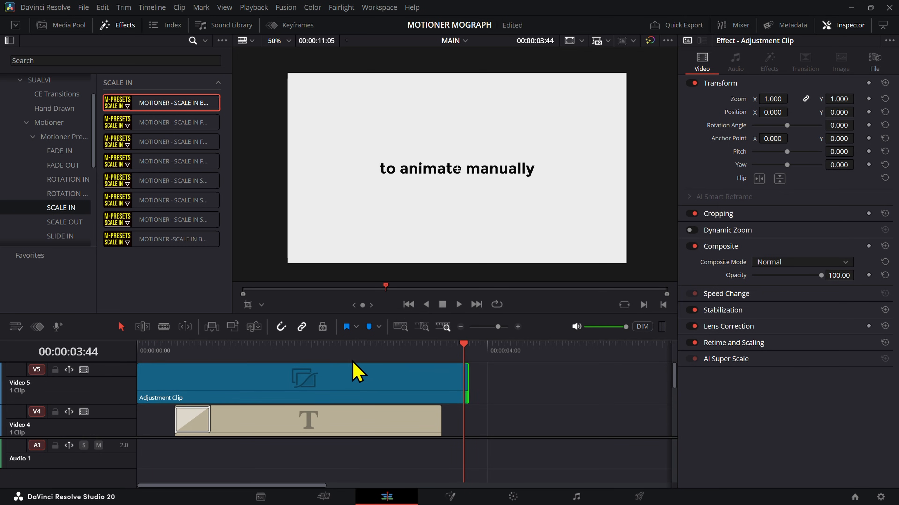
Step: Undo the last change, retry the SCALE IN preset on the Adjustment Clip, and delete the clip from Video 5
key(ctrl+z)
drag(126, 105, 231, 381)
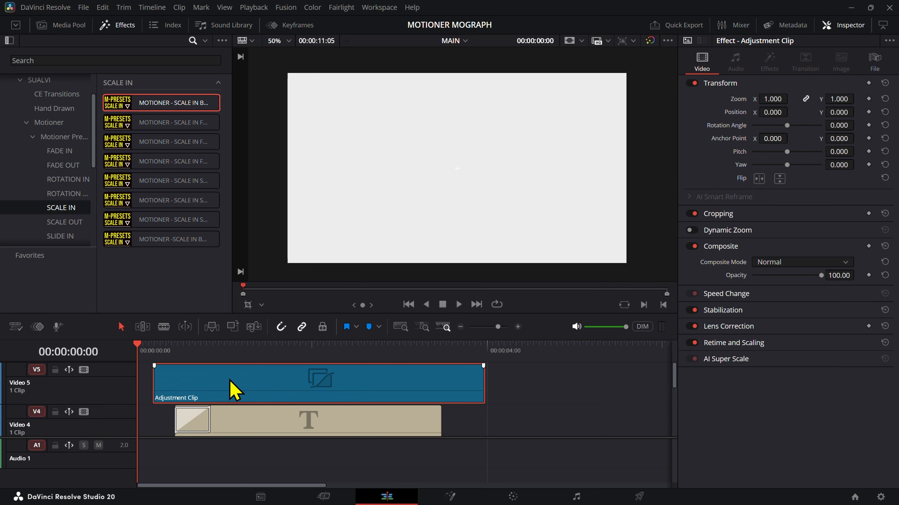
click(239, 347)
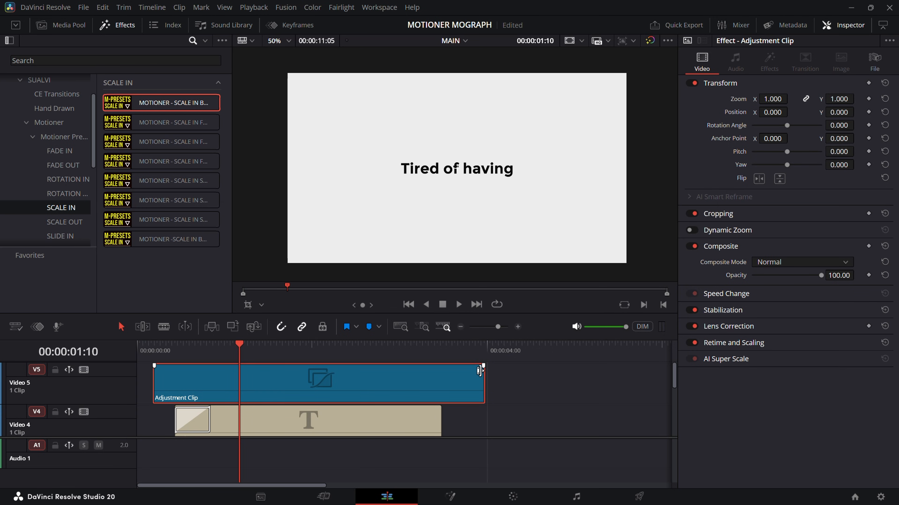
key(Delete)
Step: Place a Fusion Composition on Video 5 from the timeline start and open it in the Fusion page
click(152, 352)
scroll(74, 229, down, 4)
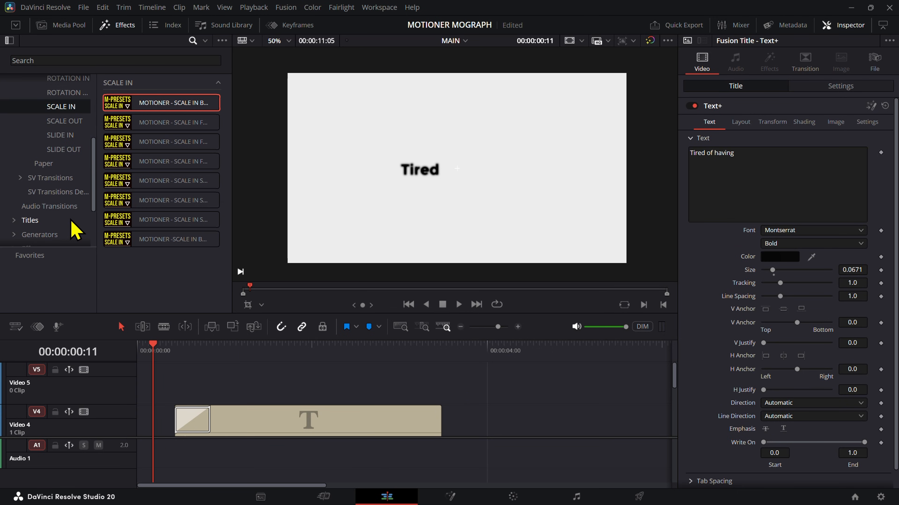
scroll(71, 227, down, 2)
click(51, 199)
click(135, 120)
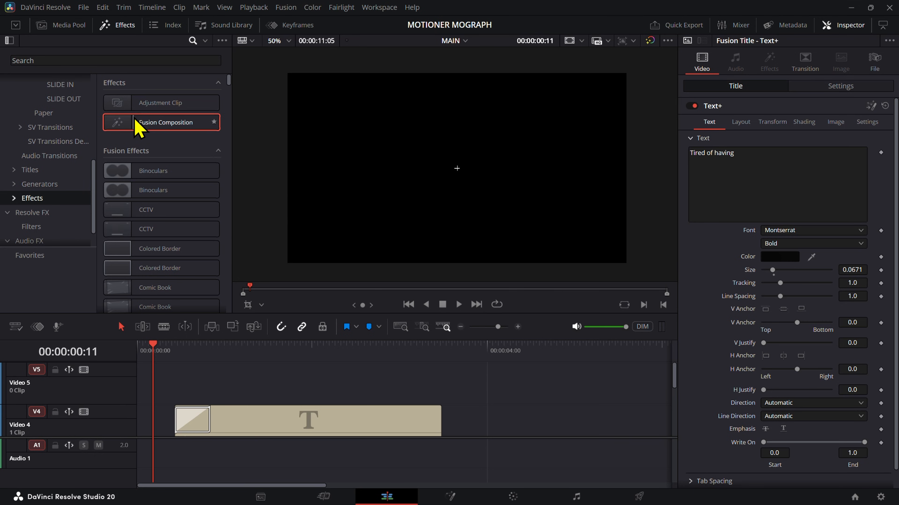
drag(136, 128, 171, 394)
right_click(172, 391)
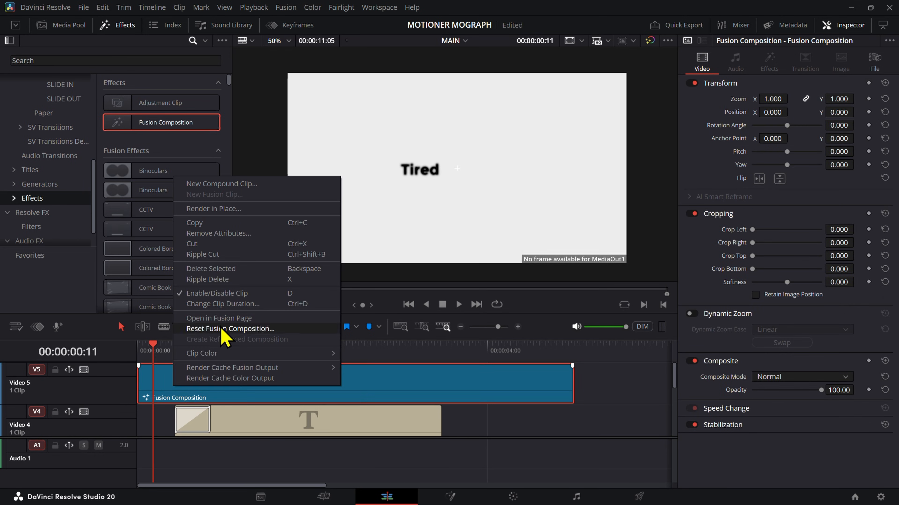
click(222, 318)
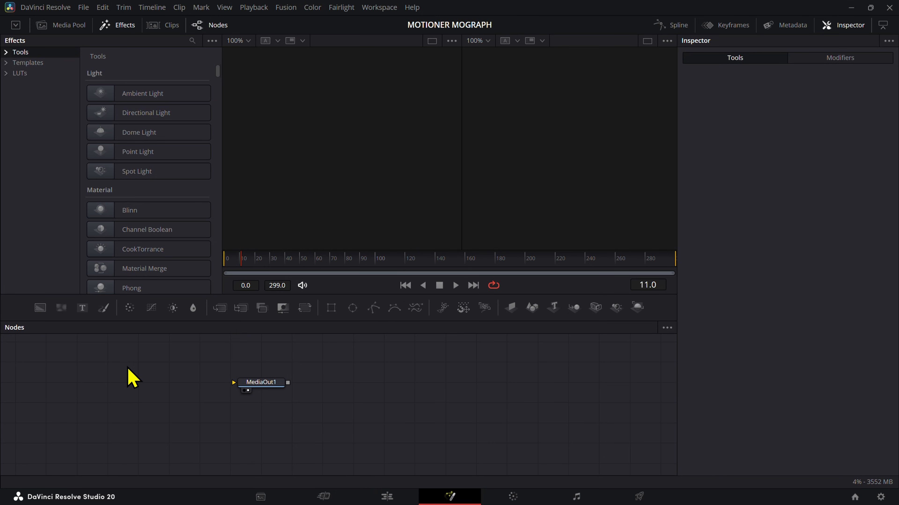
Step: Add a MediaIn node to the composition and connect its output to MediaOut1
key(shift+space)
text(media)
key(Return)
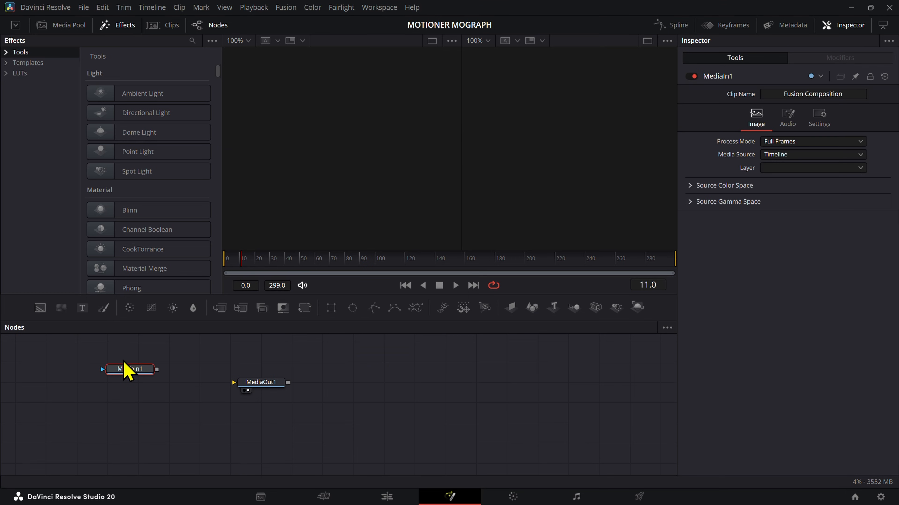
drag(157, 369, 275, 384)
click(274, 384)
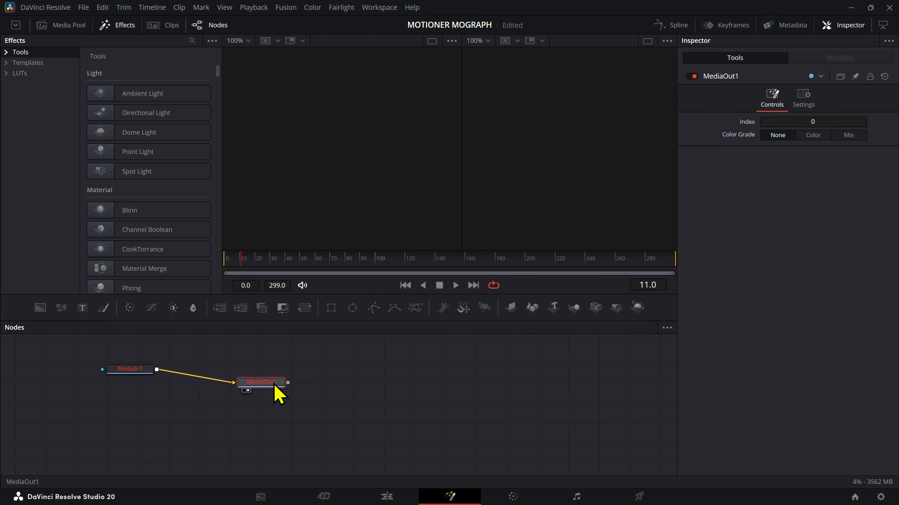
Step: Set MediaIn1's Media Source to Background and return to the Edit page
click(130, 370)
click(825, 154)
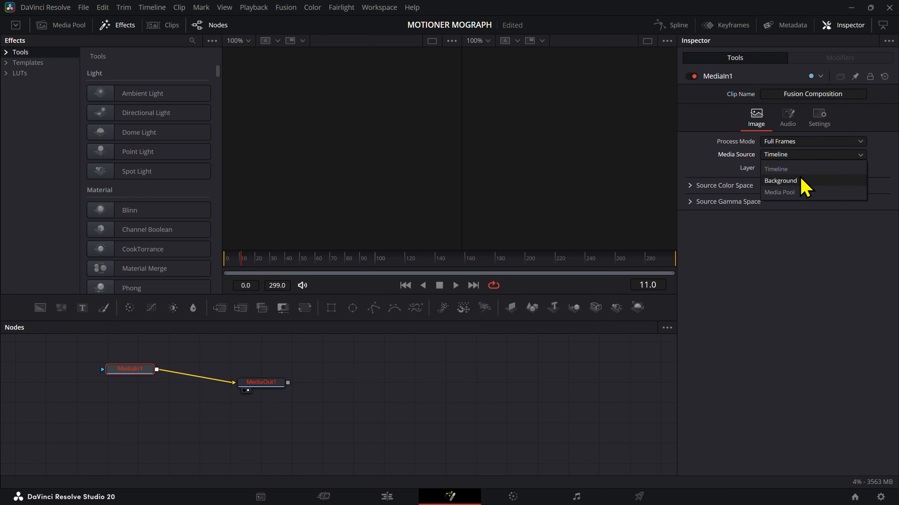
click(800, 183)
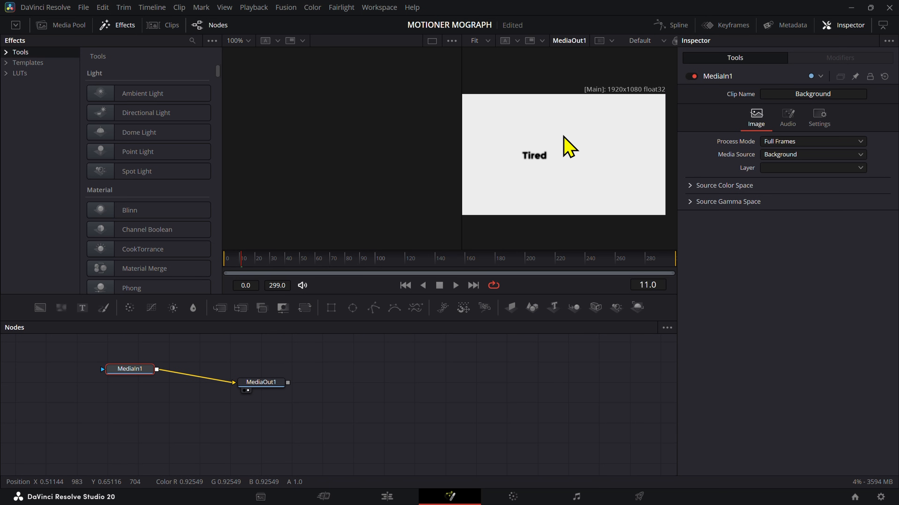
click(387, 497)
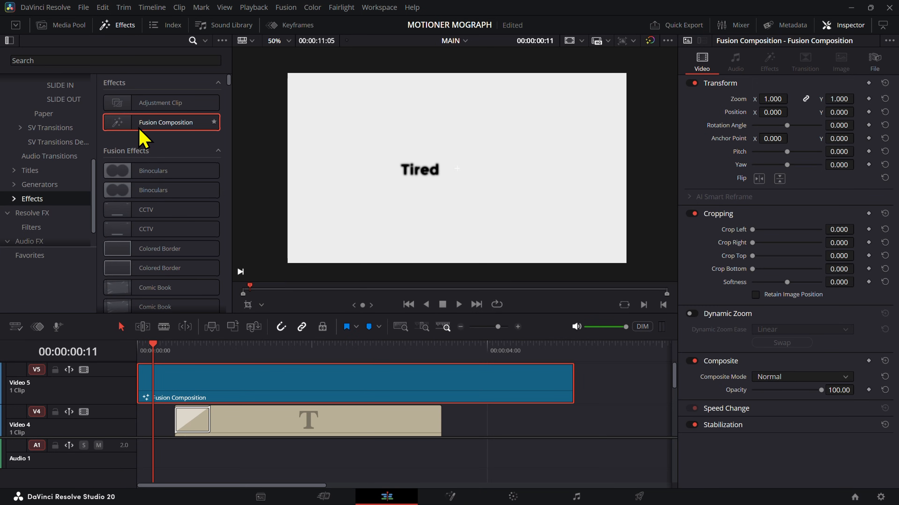
Step: Apply the MOTIONER - SCALE IN FADE transition to the start of the Fusion Composition and lengthen it to 3.8 seconds
scroll(53, 128, up, 3)
click(62, 108)
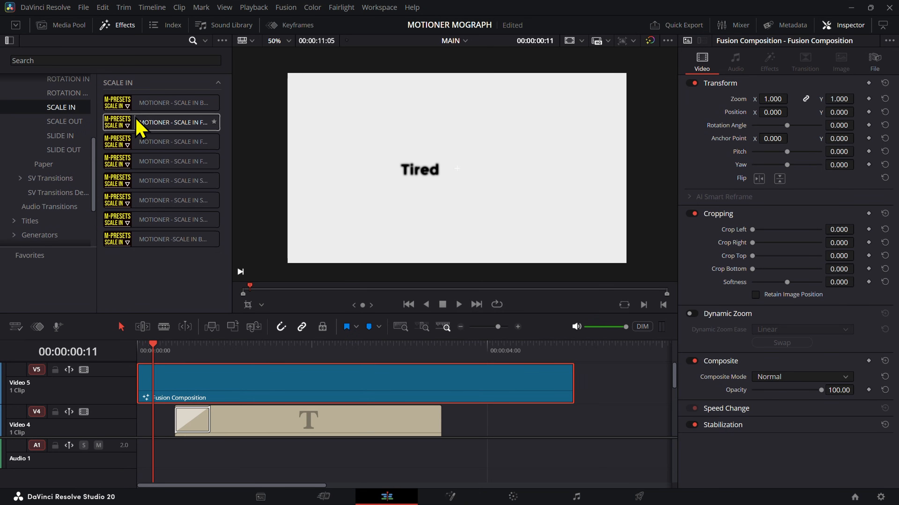
drag(141, 124, 171, 384)
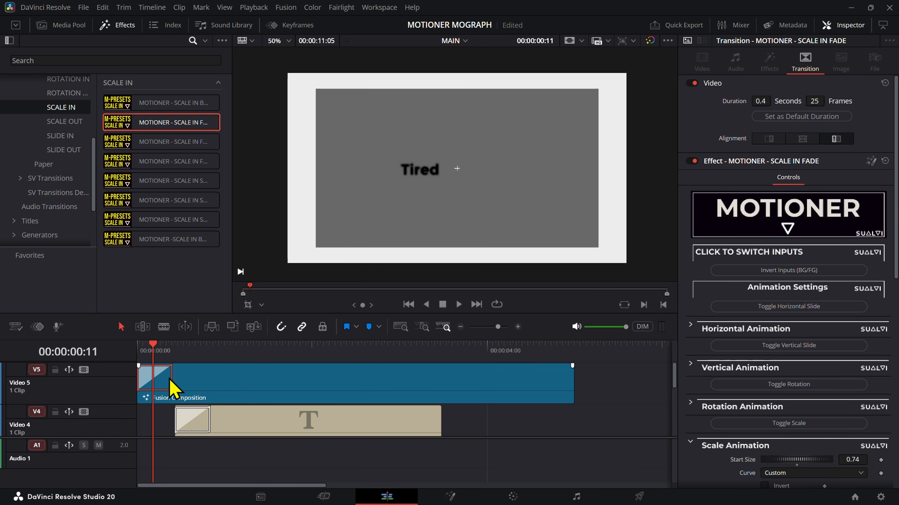
drag(172, 377, 465, 389)
Step: Play and scrub the scale-in transition over the titles and examine its Scale Animation settings
click(138, 352)
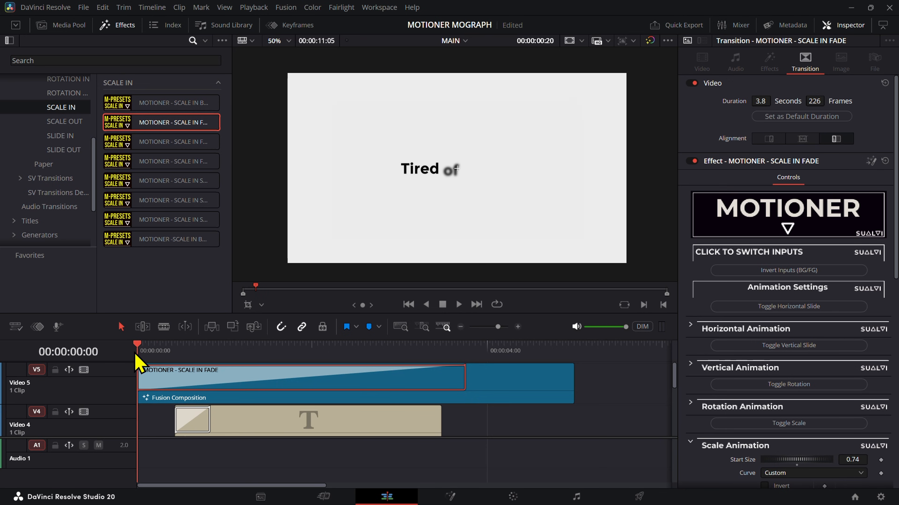
key(space)
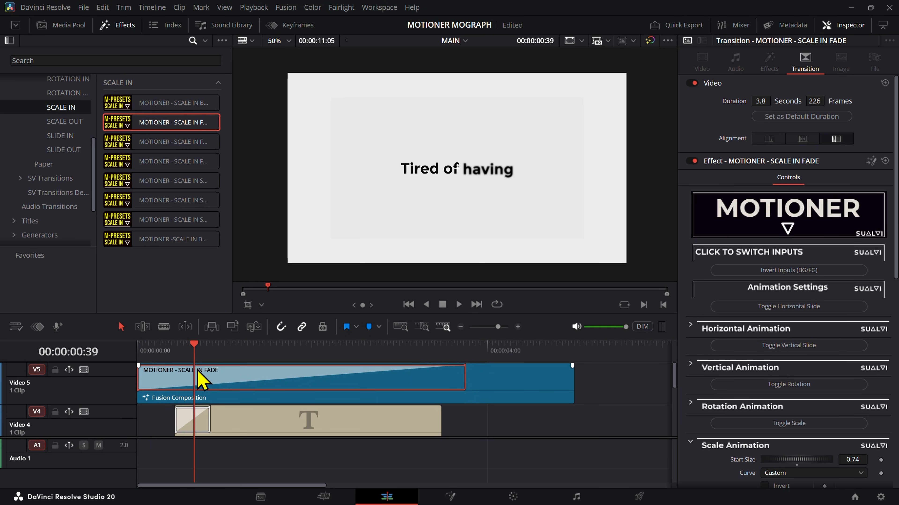
drag(152, 356, 174, 357)
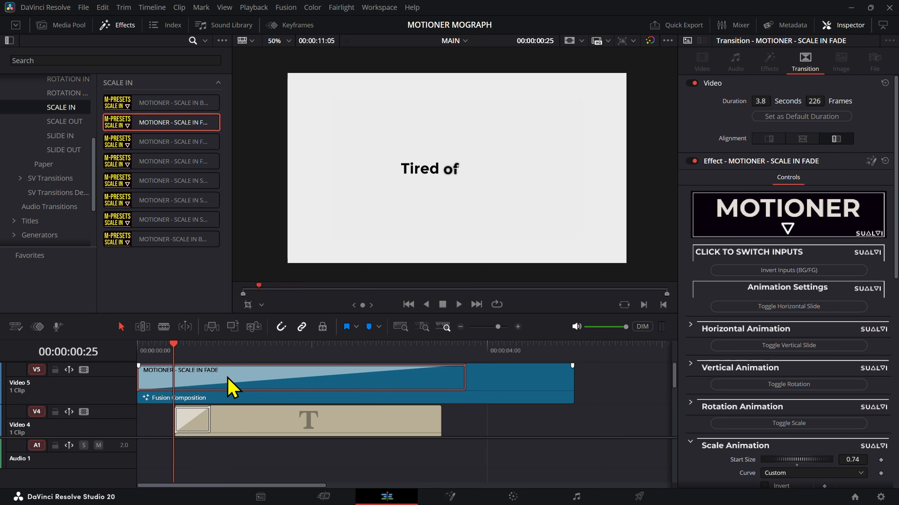
scroll(824, 334, down, 5)
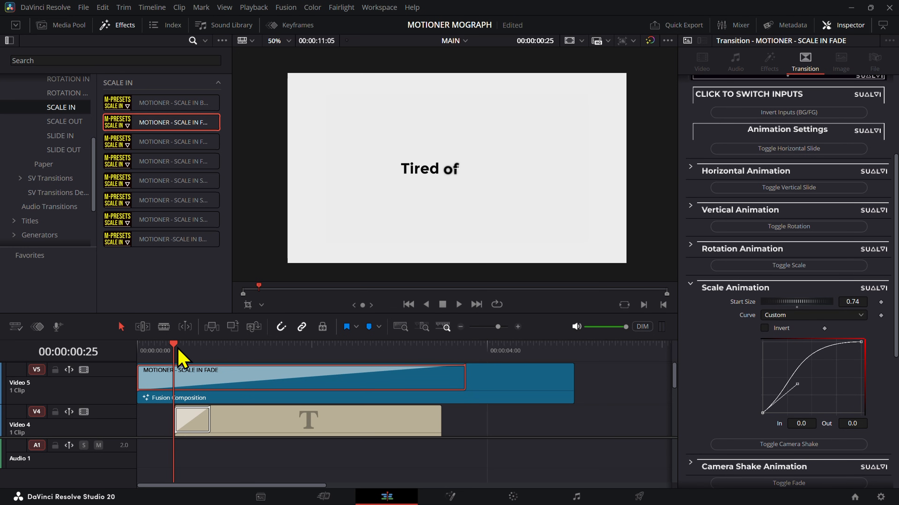
drag(177, 352, 154, 357)
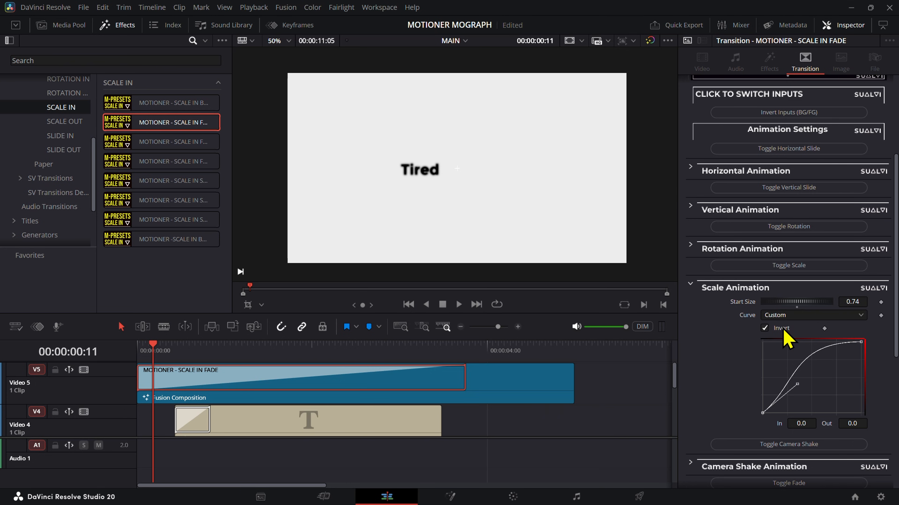
drag(145, 358, 287, 368)
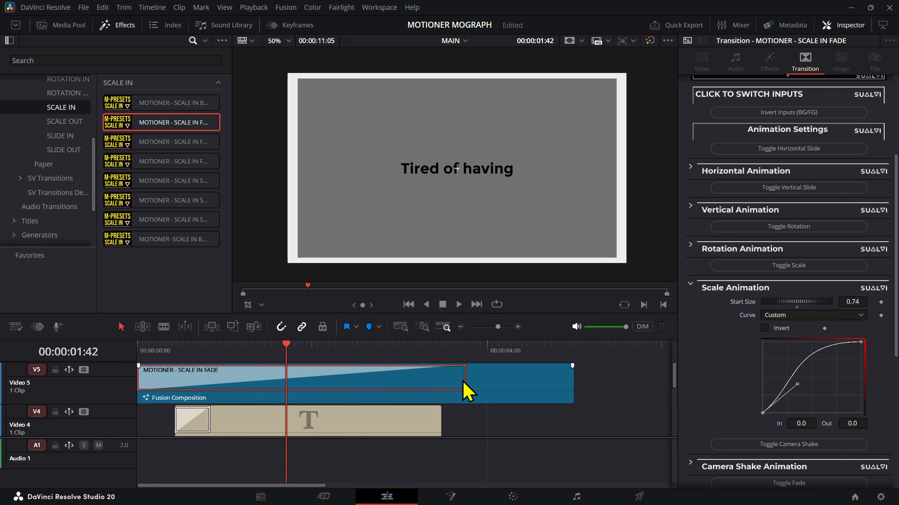
Step: Shorten the SCALE IN FADE transition to about the first third of the Fusion Composition, check it, and select the composition clip
drag(464, 377, 274, 375)
drag(270, 357, 215, 366)
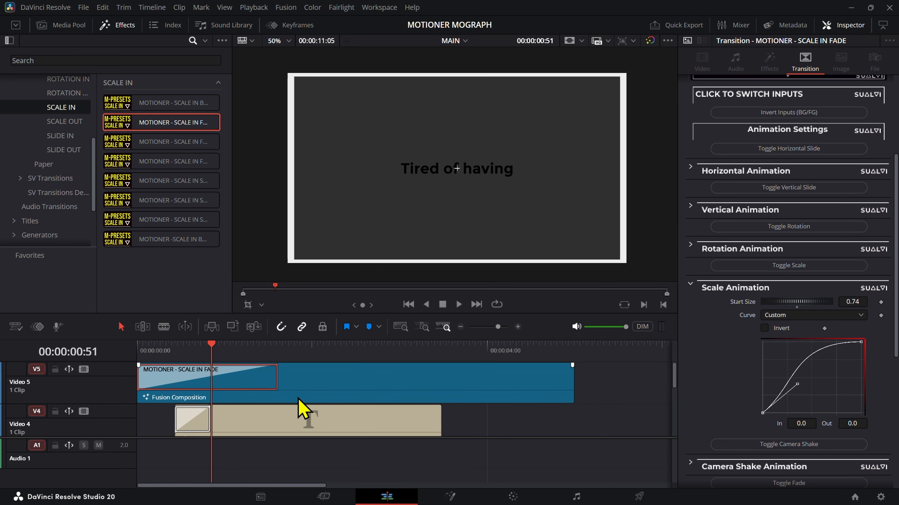
mouse_move(299, 399)
mouse_down()
mouse_move(321, 356)
mouse_move(291, 387)
mouse_up()
click(501, 403)
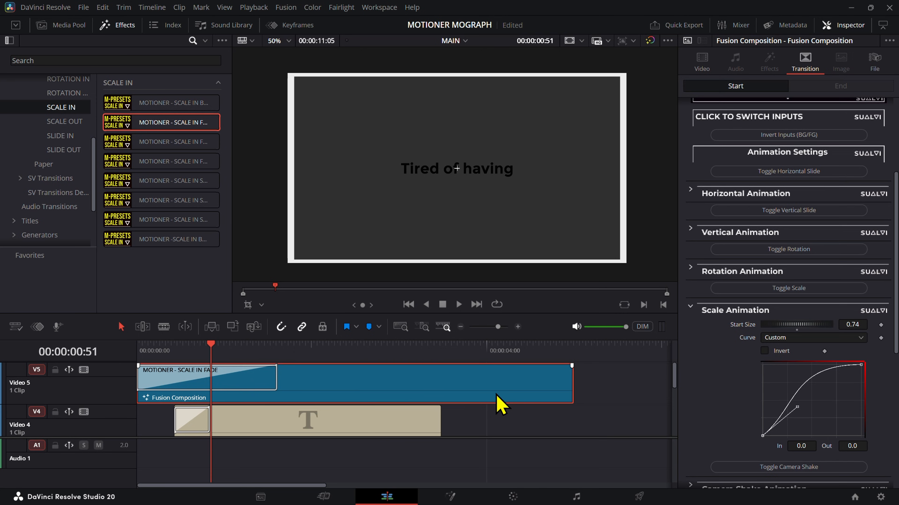
Step: Delete the SCALE IN FADE transition from the Fusion Composition, scrub through the opening titles, and return to the timeline start
click(236, 368)
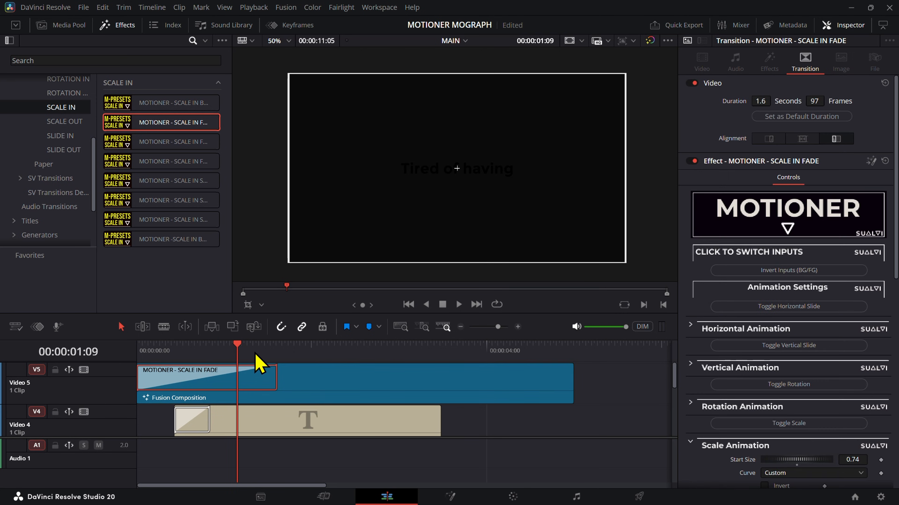
key(Delete)
drag(199, 355, 165, 360)
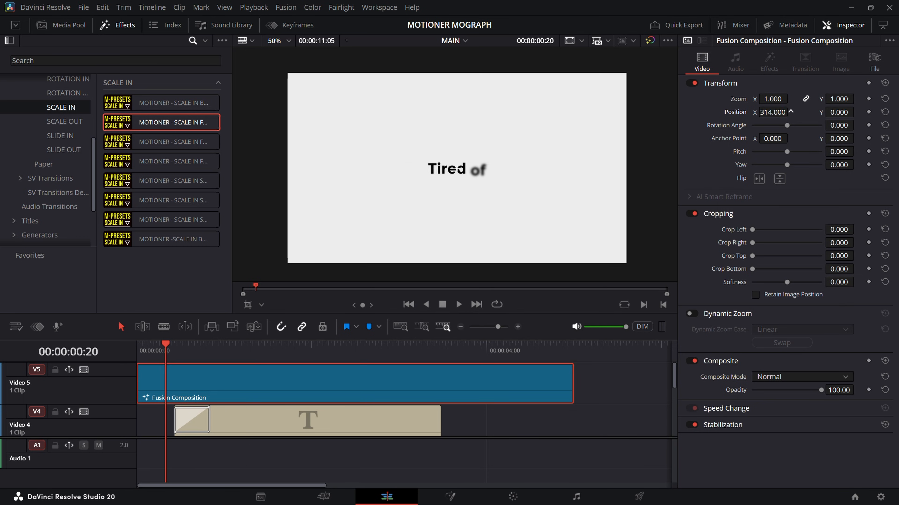
drag(181, 355, 144, 353)
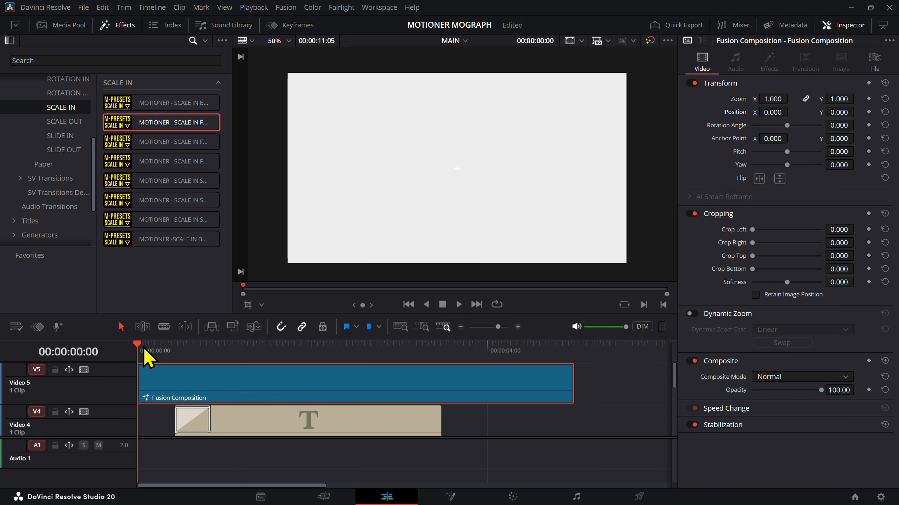
Step: Try the MOTIONER - SCALE IN SHAKE 3 transition on the start of the Fusion Composition at 1.7 seconds and preview it
drag(142, 230, 167, 390)
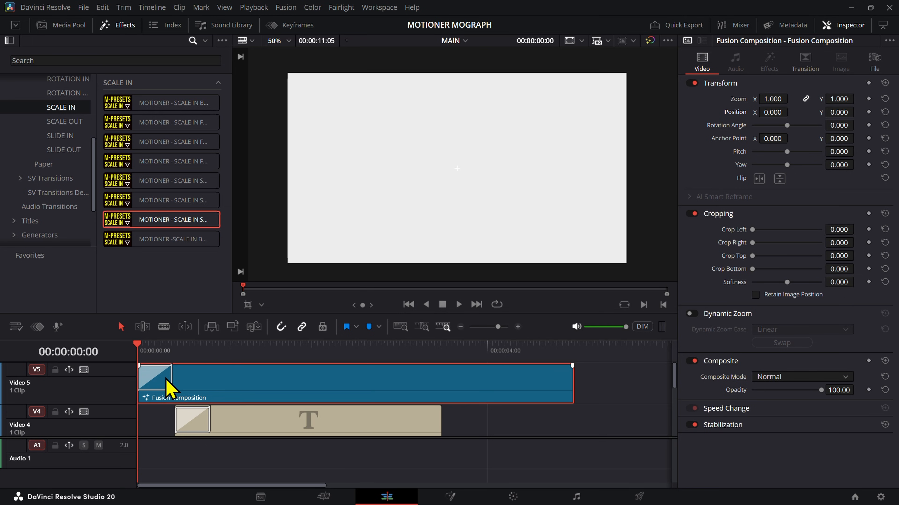
click(167, 380)
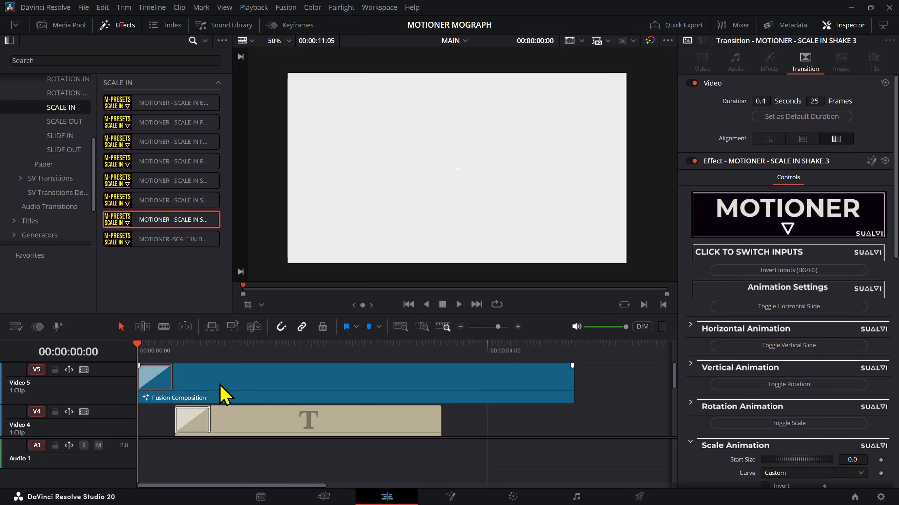
drag(173, 380, 282, 381)
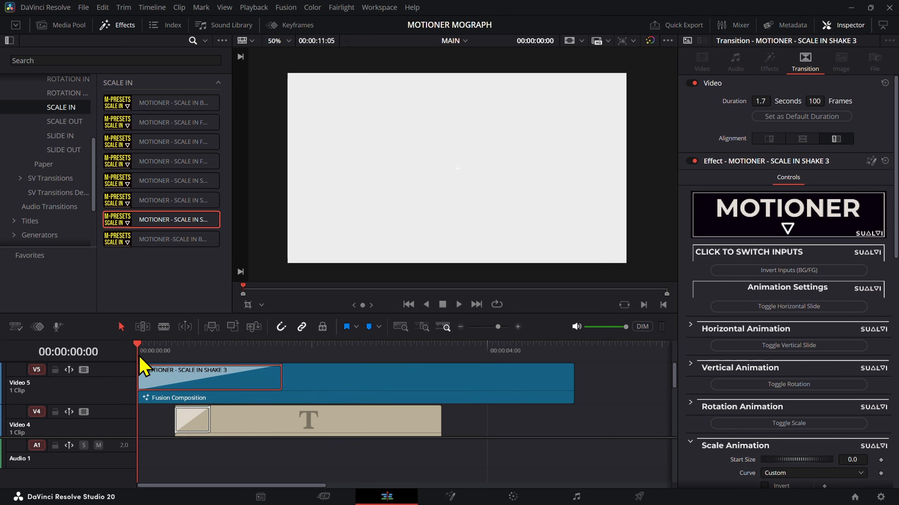
click(152, 354)
mouse_move(153, 355)
mouse_down()
mouse_move(197, 361)
mouse_move(181, 367)
mouse_move(197, 361)
mouse_move(161, 361)
mouse_up()
key(space)
Step: Delete the scale-in transition and the whole Fusion Composition clip from the Video 5 track
key(Delete)
click(294, 393)
key(Delete)
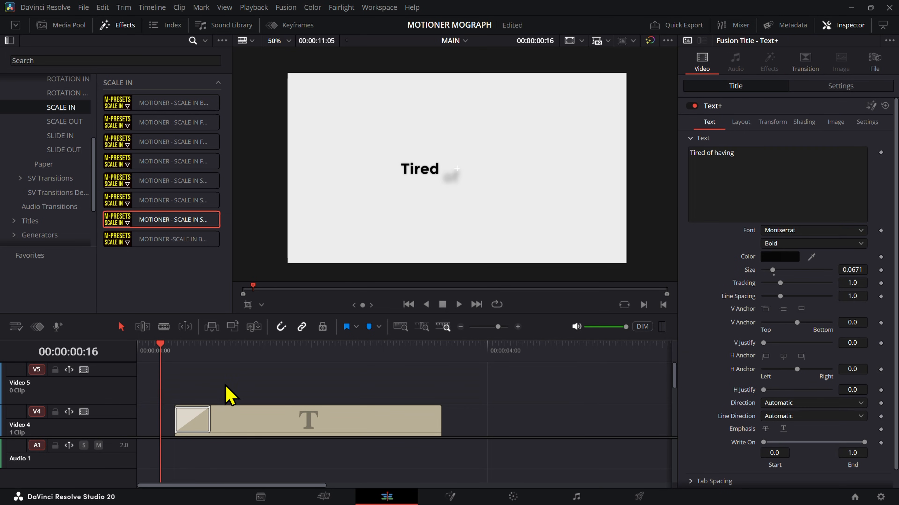
Step: Turn on the stacked timeline tabs above the MAIN timeline
scroll(247, 388, down, 3)
scroll(269, 412, down, 5)
scroll(257, 411, up, 2)
scroll(126, 412, down, 1)
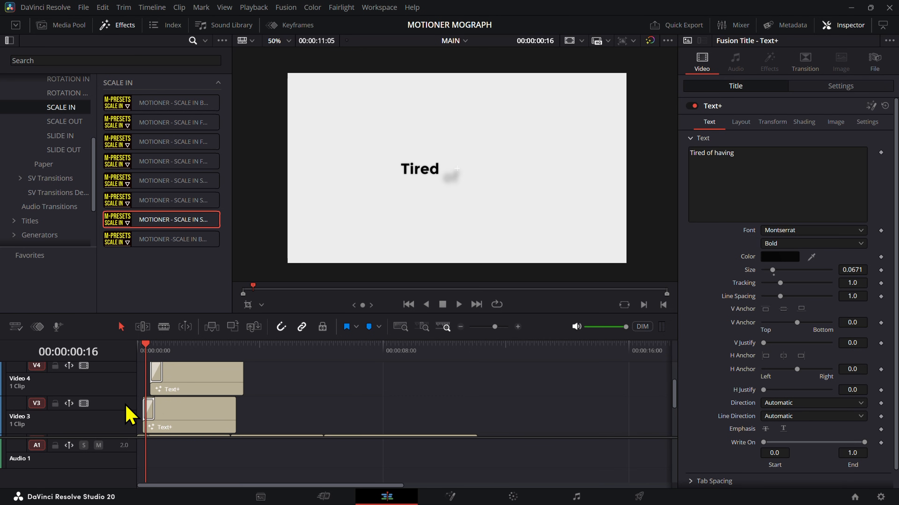
scroll(126, 407, down, 2)
scroll(216, 421, down, 2)
scroll(223, 410, up, 2)
scroll(276, 411, up, 1)
scroll(277, 411, up, 2)
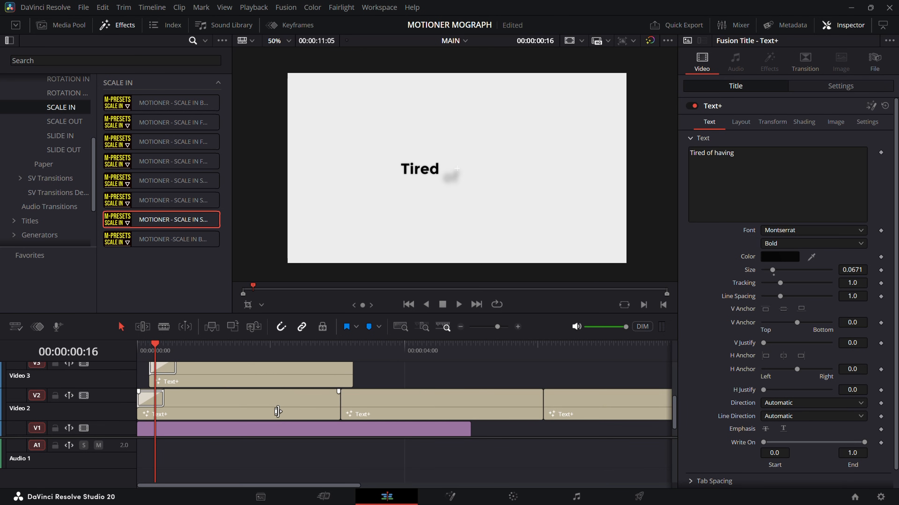
scroll(320, 429, up, 3)
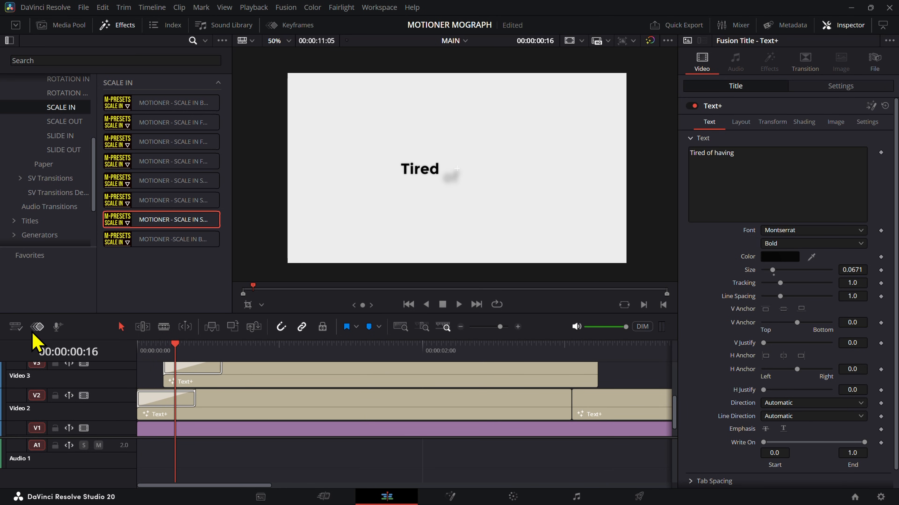
click(17, 328)
click(50, 85)
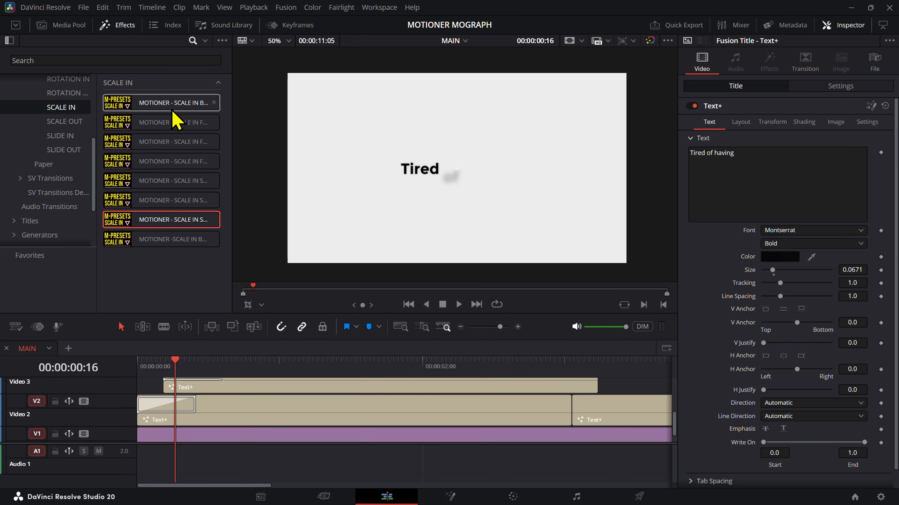
Step: Trim the end of the Video 3 title to line up with the end of the first Video 2 title
scroll(195, 386, up, 1)
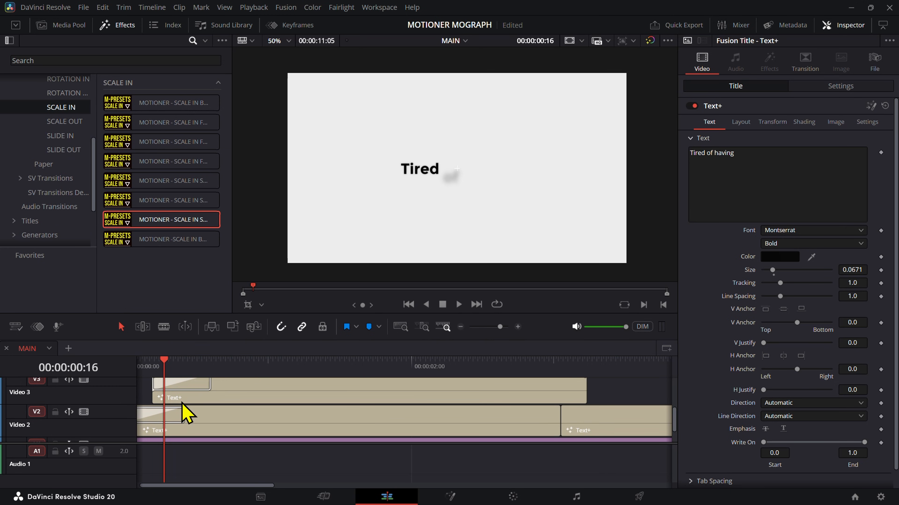
click(198, 407)
drag(586, 391, 559, 391)
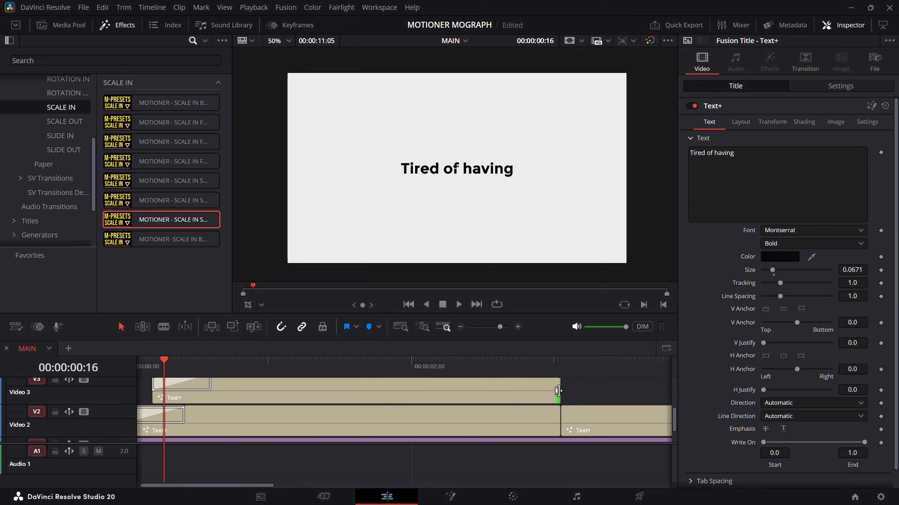
Step: Play the word-by-word "Tired of having" titles from the start to check their timing
drag(188, 367, 278, 365)
key(Home)
key(space)
key(space)
key(space)
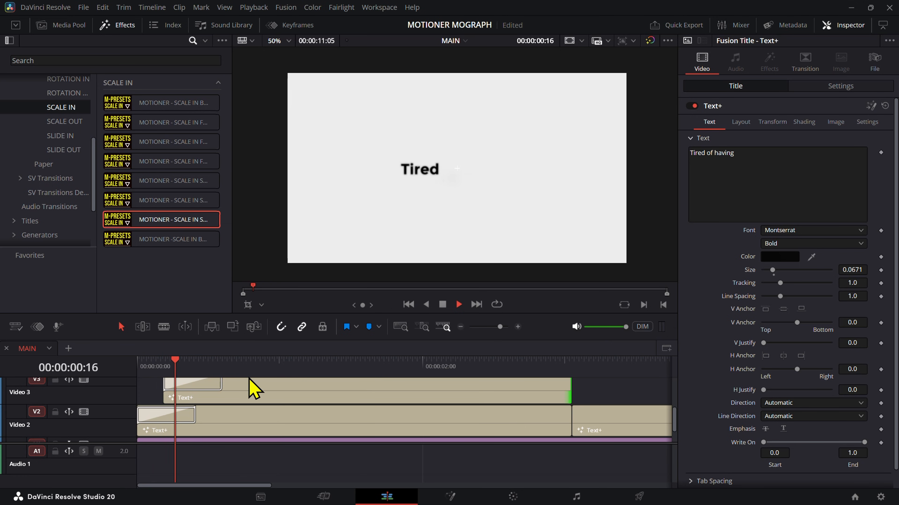
key(space)
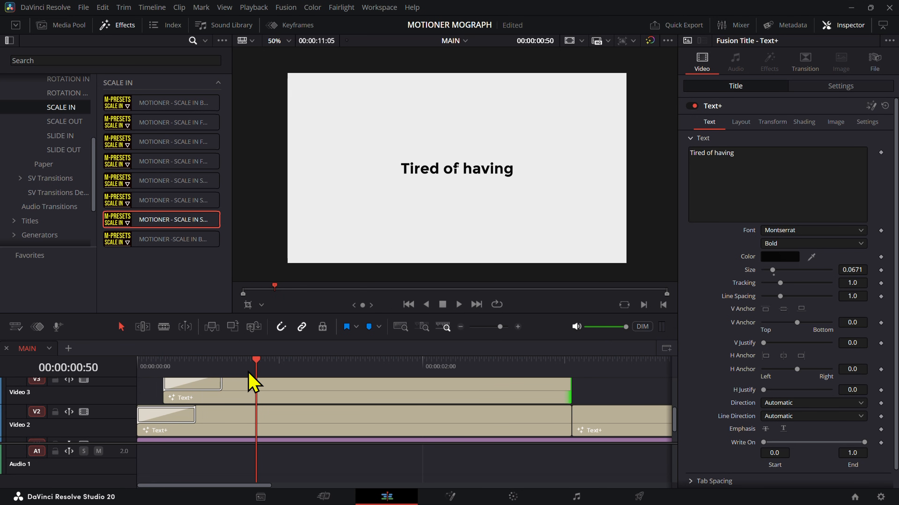
Step: Split the stacked "Tired of having" titles on Video 2, 3 and 4 at 00:00:01:00
drag(248, 372, 282, 372)
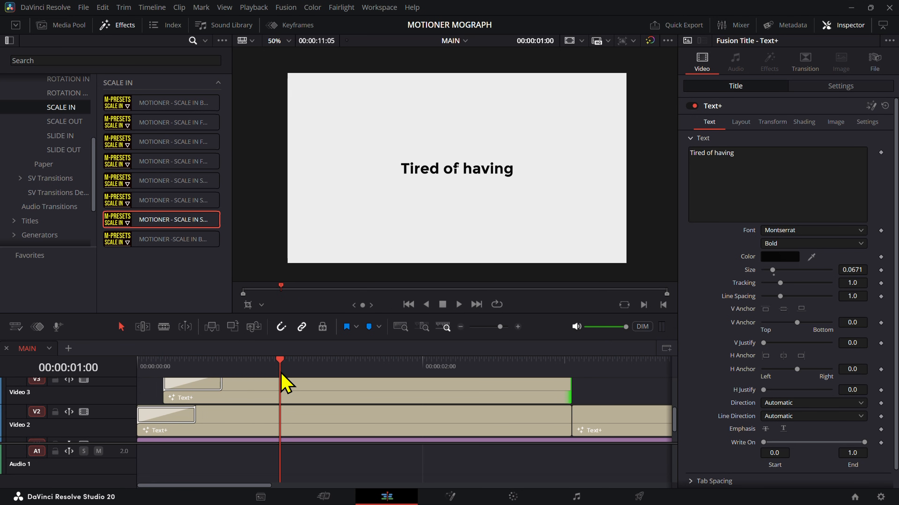
click(473, 426)
ctrl+click(429, 397)
scroll(384, 418, up, 1)
ctrl+click(385, 397)
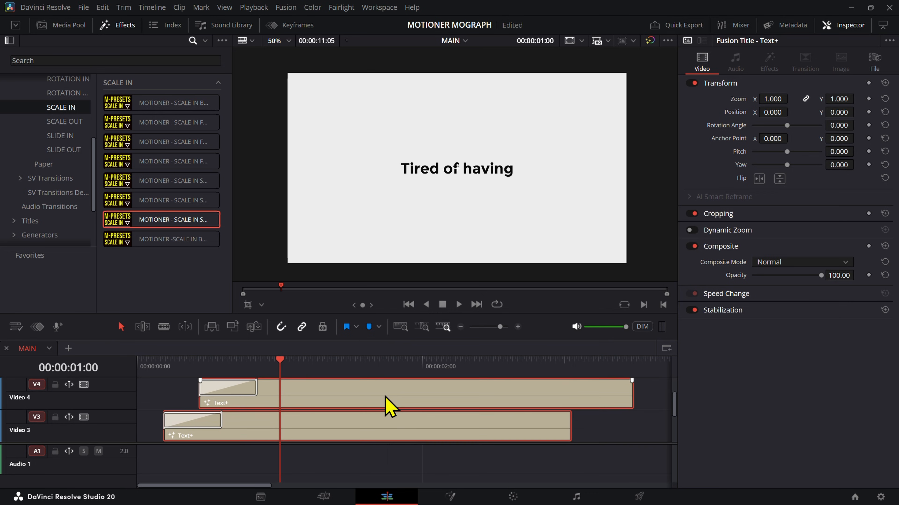
key(ctrl+b)
Step: Delete the parts of the three "Tired of having" titles that follow the one-second cut
click(388, 396)
scroll(389, 403, down, 2)
ctrl+click(422, 391)
key(Delete)
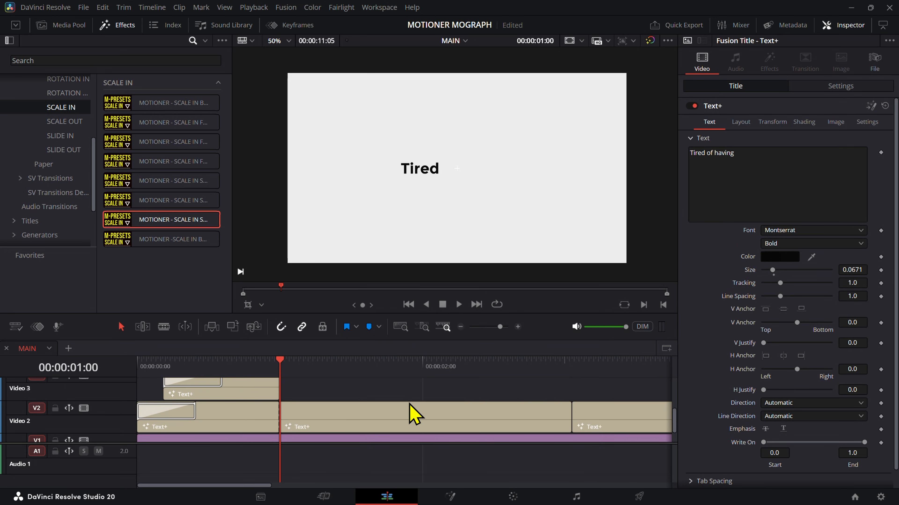
click(409, 405)
key(BackSpace)
Step: Close the gap on Video 2 so the "to animate manually" title starts at the 00:00:01:00 cut
click(600, 407)
scroll(598, 411, down, 5)
drag(367, 407, 276, 419)
scroll(277, 419, up, 5)
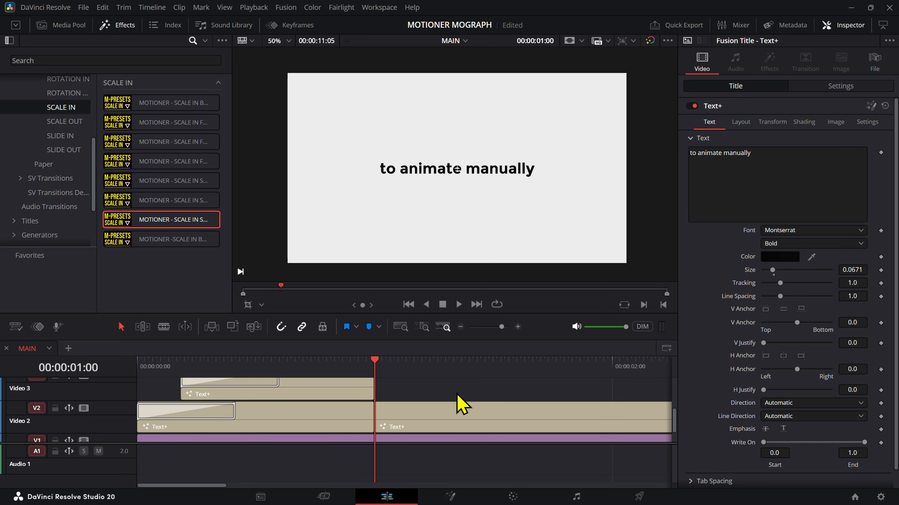
Step: Combine the three "Tired of having" title clips into a new compound clip named FIRST TEXT
click(398, 367)
click(362, 413)
scroll(385, 416, up, 2)
shift+click(347, 401)
scroll(347, 401, down, 3)
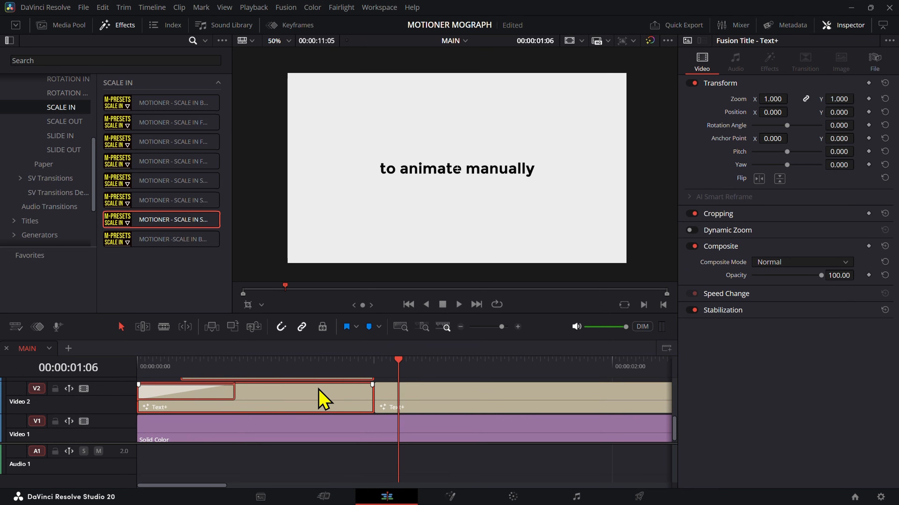
right_click(320, 398)
click(315, 170)
text(FIRST TEXT)
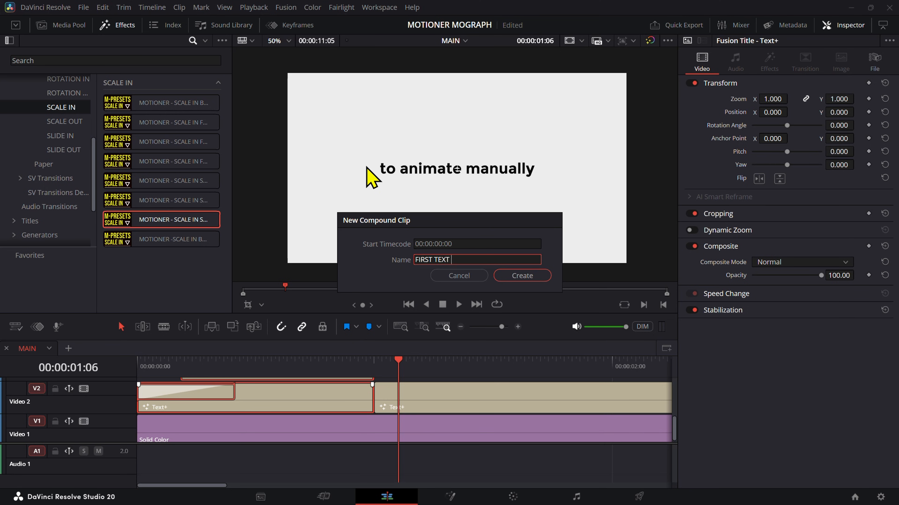
key(Return)
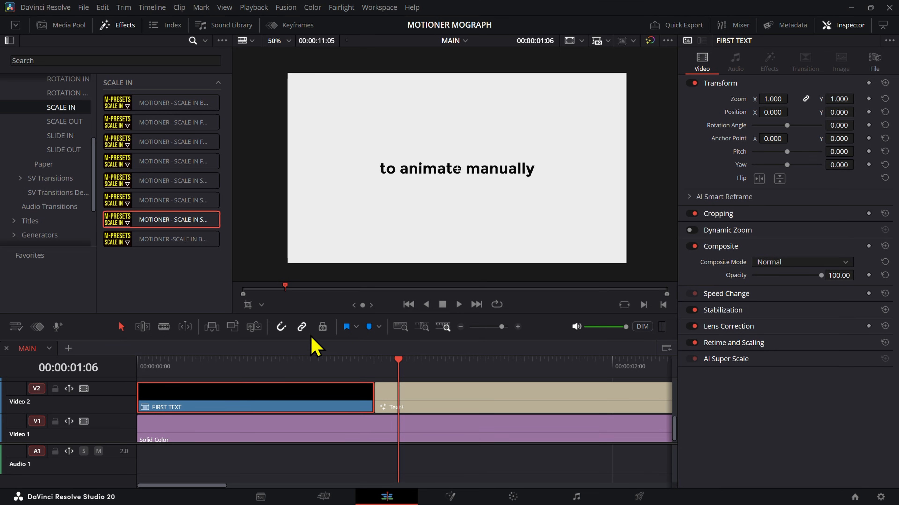
Step: Apply the MOTIONER - SCALE IN FADE transition to the start of FIRST TEXT, spanning its full 60 frames, and return to the start
drag(302, 365, 102, 376)
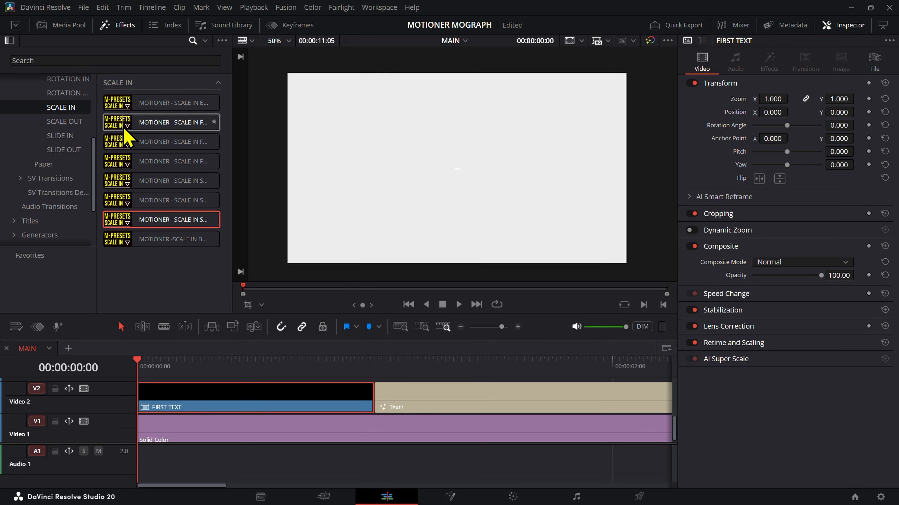
drag(168, 137, 371, 396)
key(Home)
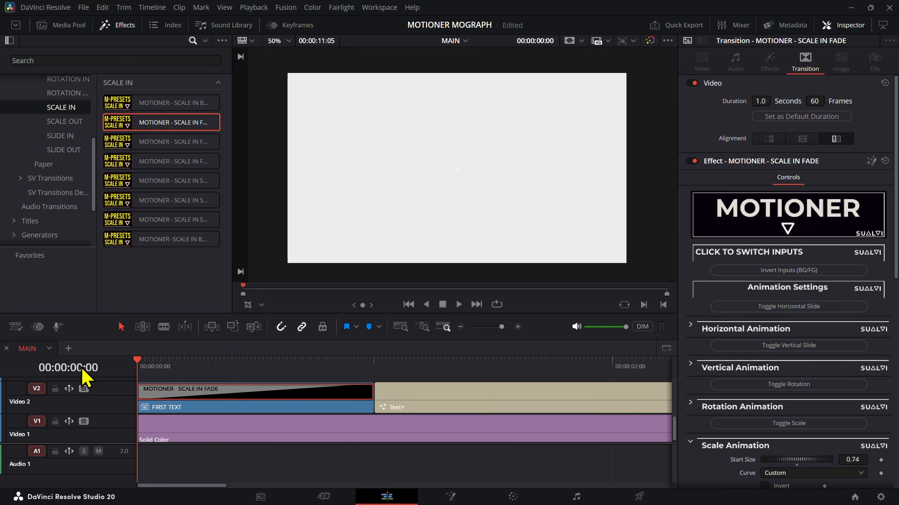
Step: Play the FIRST TEXT scale-in fade from the start and check how it leads into "to animate manually"
key(space)
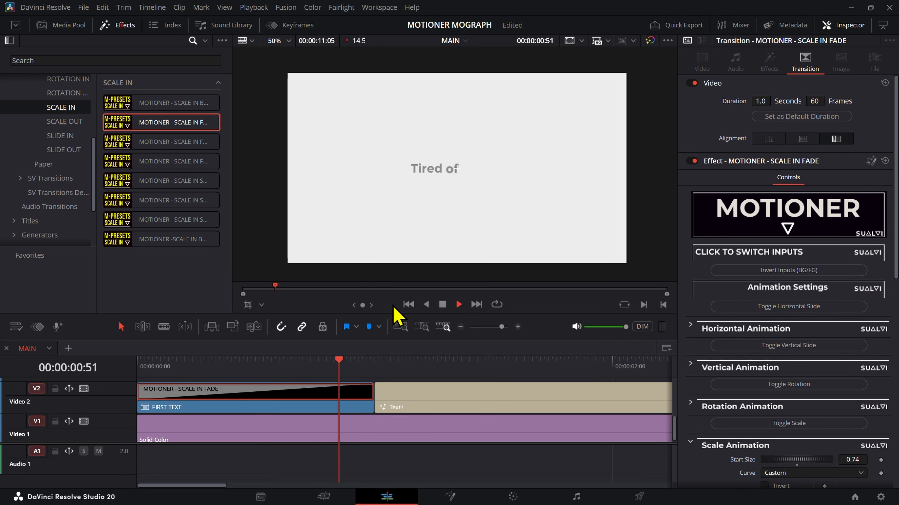
mouse_move(355, 365)
mouse_down()
mouse_move(319, 365)
mouse_move(341, 367)
mouse_up()
key(space)
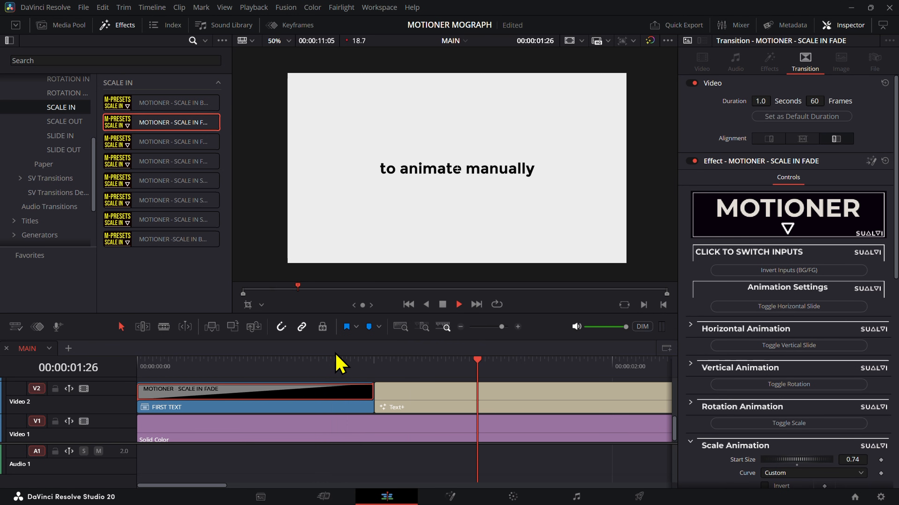
key(space)
key(Home)
key(space)
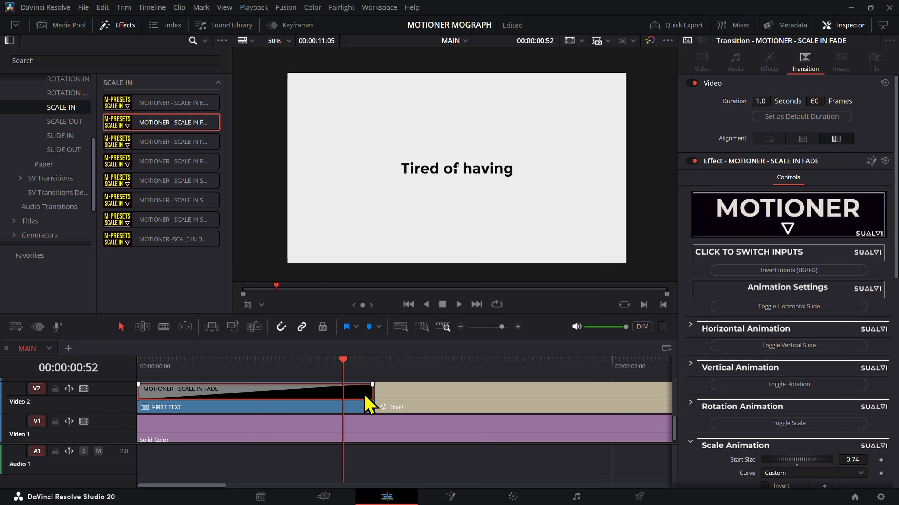
Step: Set the SCALE IN FADE transition's duration to 56 frames and play across the cut to the next title
click(368, 394)
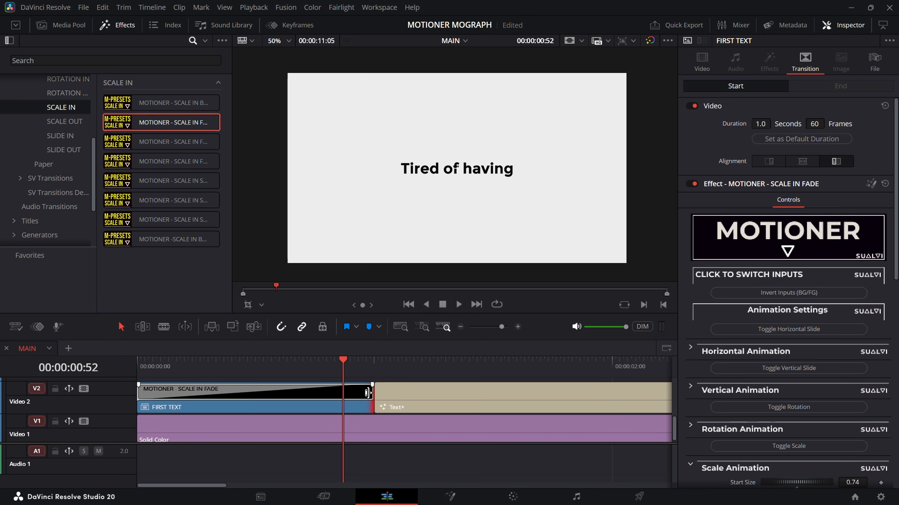
click(362, 396)
scroll(384, 397, up, 2)
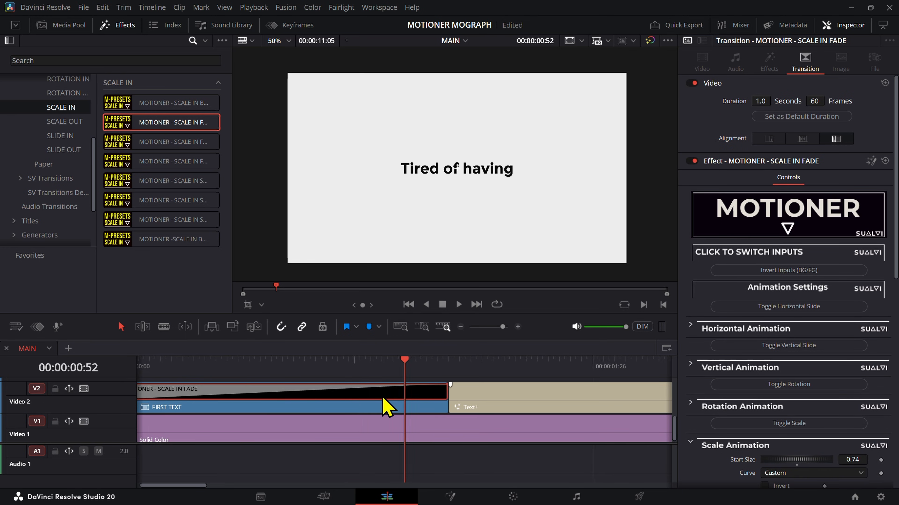
scroll(455, 392, down, 1)
scroll(456, 395, left, 2)
scroll(555, 408, up, 2)
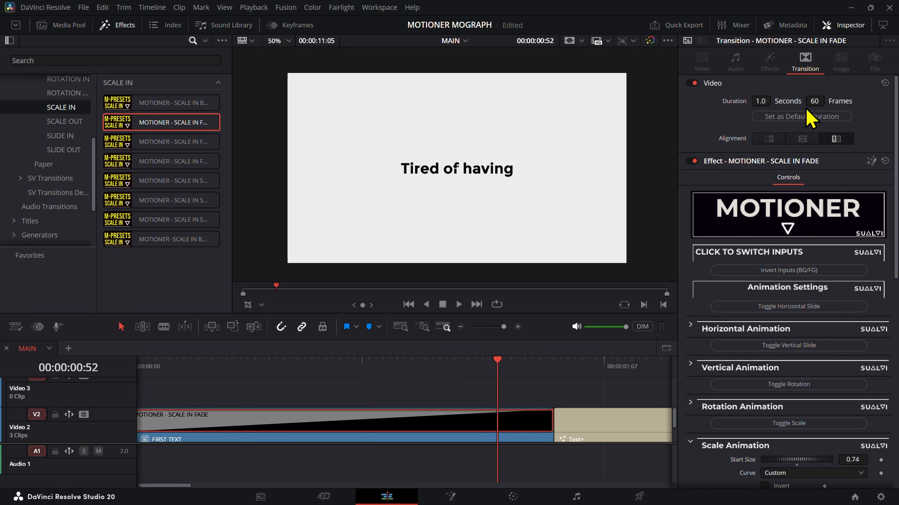
drag(813, 102, 806, 102)
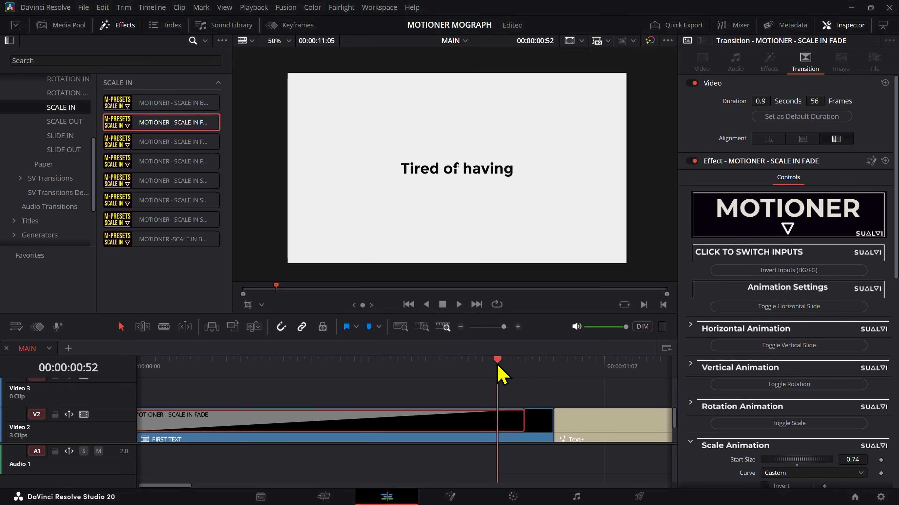
key(space)
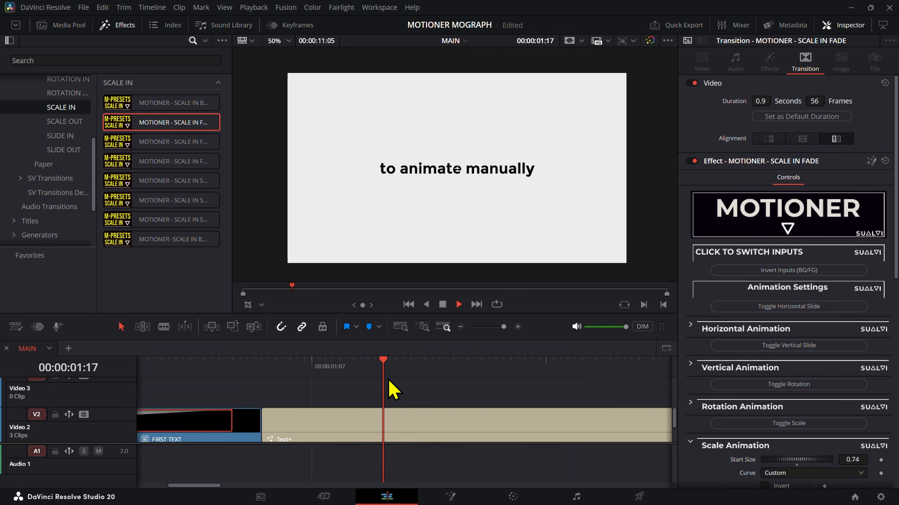
key(space)
Step: Move the playhead to the transition's end at 00:00:00:56 and browse the Motioner SCALE OUT and SCALE IN presets
scroll(331, 411, down, 1)
click(368, 365)
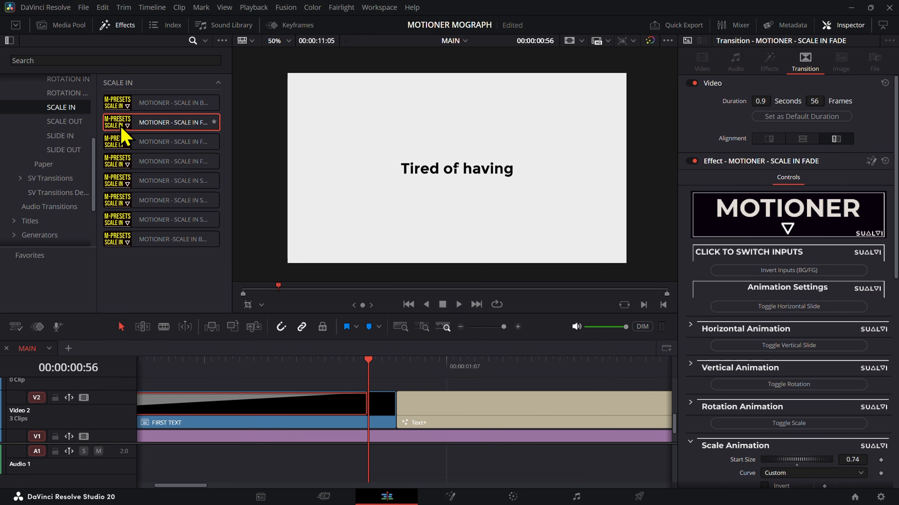
click(67, 125)
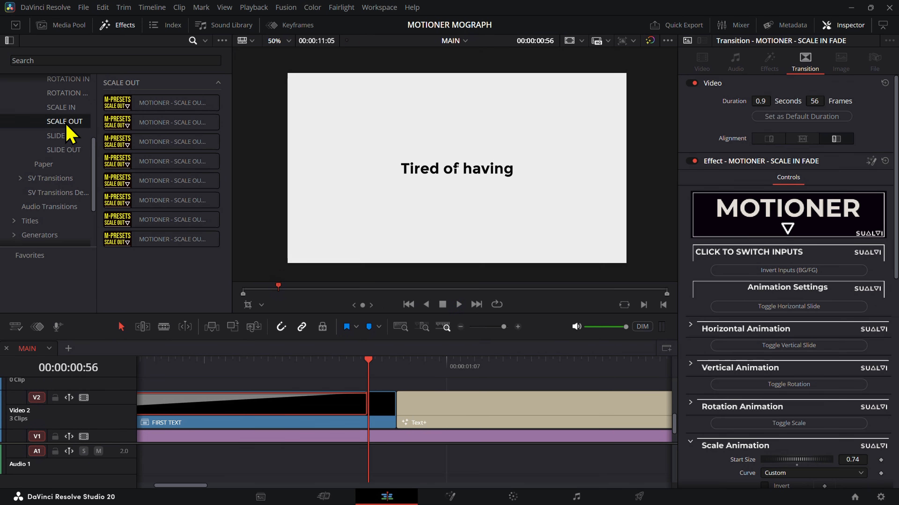
click(68, 108)
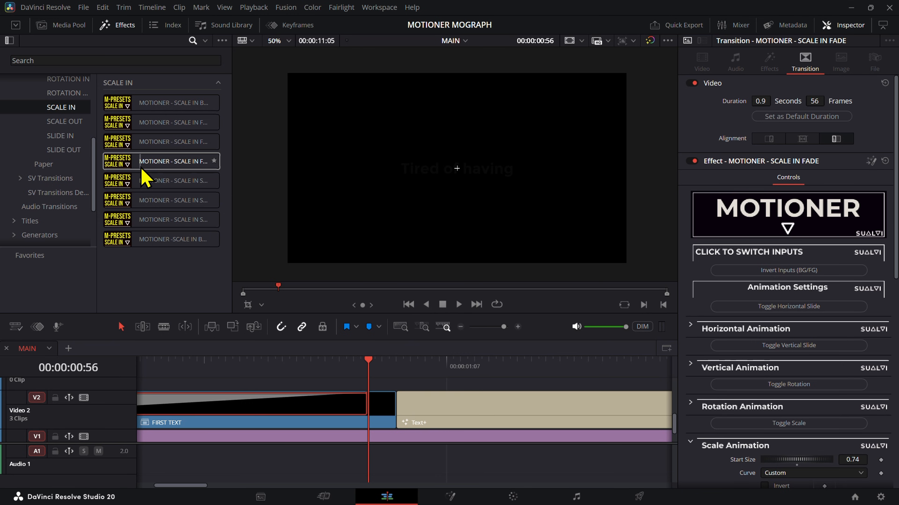
Step: Show the Motioner SLIDE IN presets and filter them by "UP"
scroll(69, 184, up, 2)
click(67, 187)
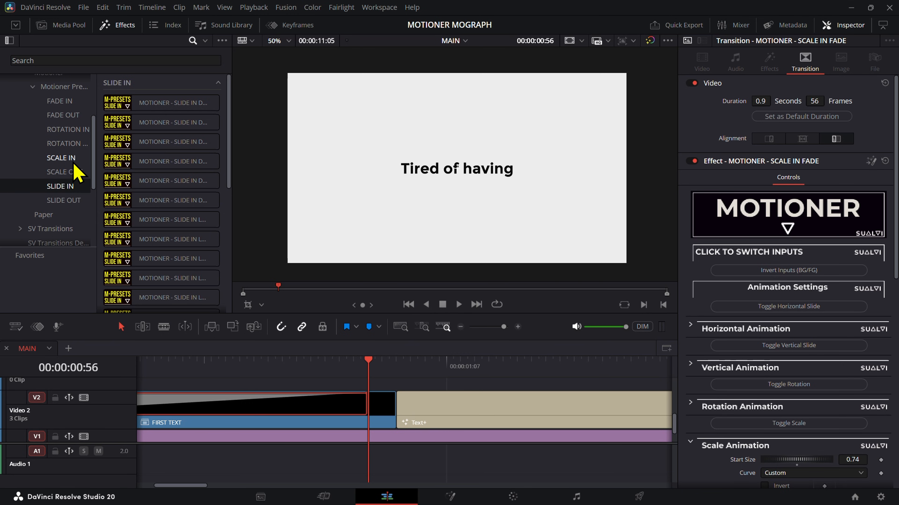
click(98, 64)
text(UP)
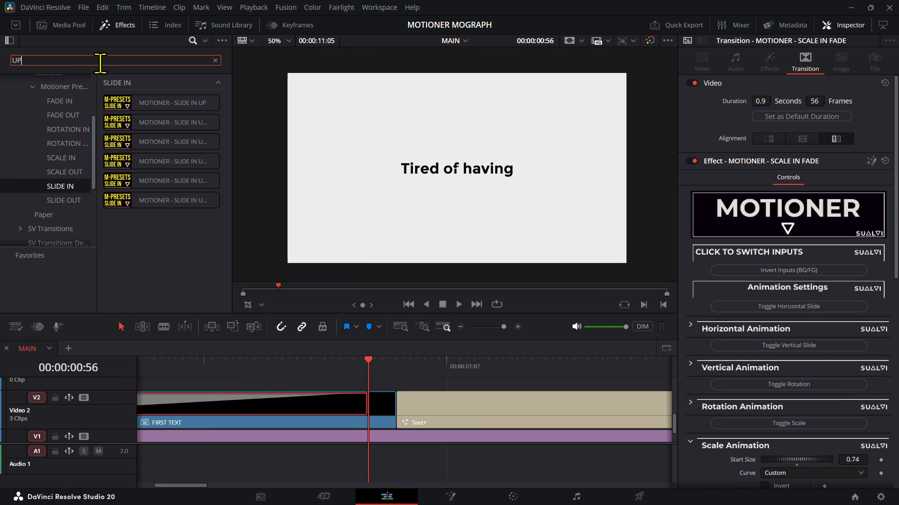
Step: Try the MOTIONER - SLIDE IN UP GLOW BLUR FADE transition at the end of FIRST TEXT and check it around 00:00:00:56
drag(156, 170, 393, 398)
key(Right)
key(Left)
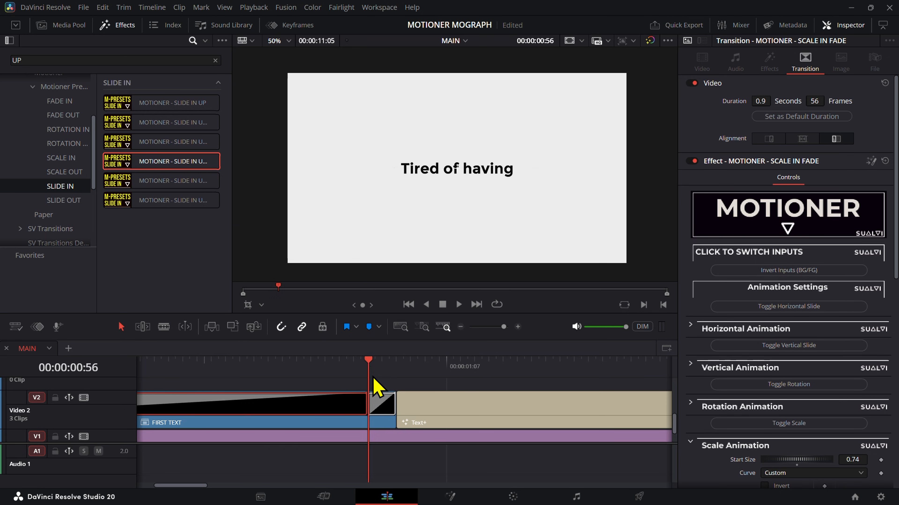
key(Right)
key(space)
click(386, 406)
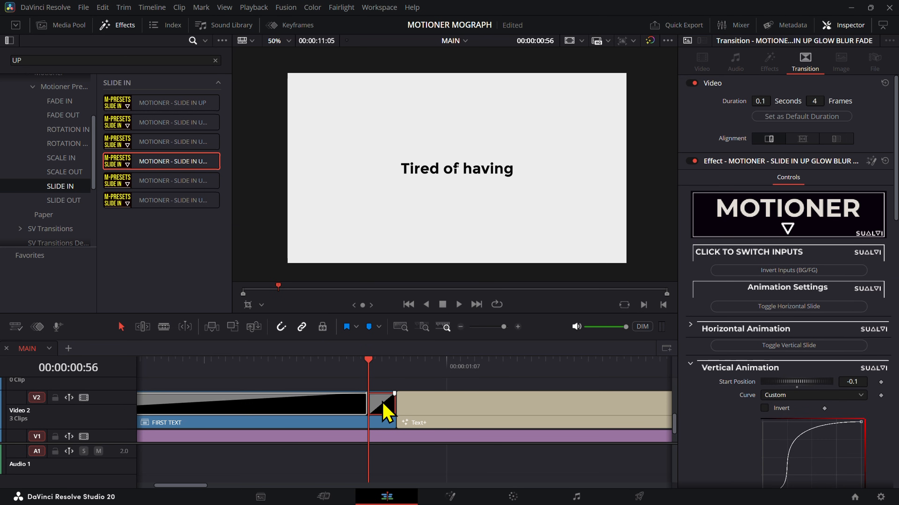
Step: Open the FIRST TEXT compound clip in its own timeline and extend the ends of its title clips to 00:00:01:08
right_click(384, 412)
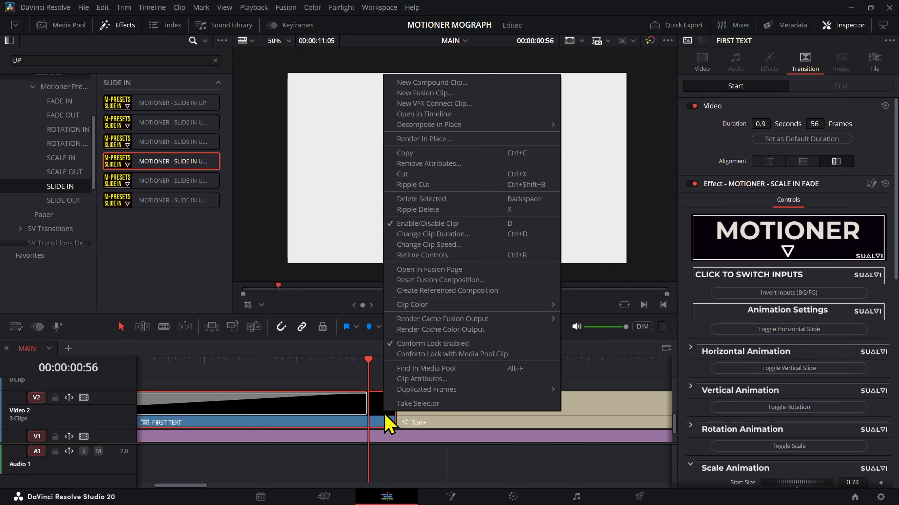
click(424, 113)
drag(589, 411, 527, 333)
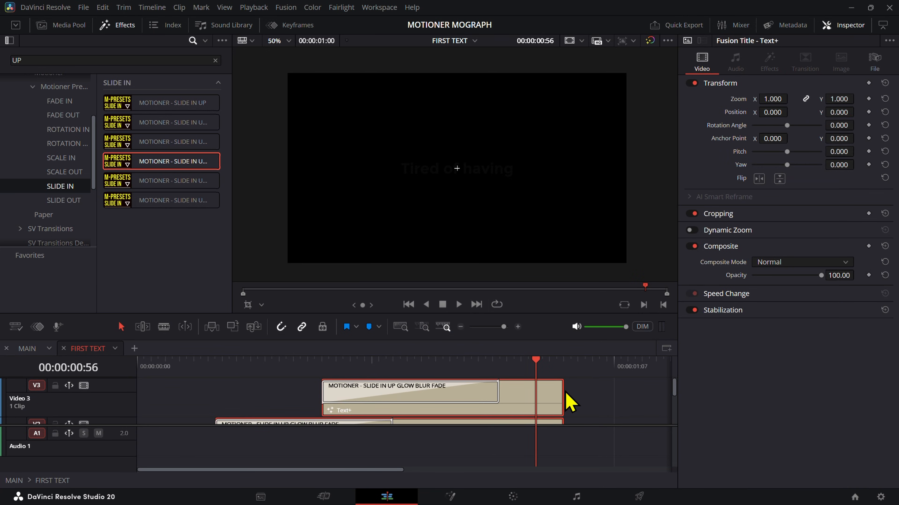
drag(559, 398, 619, 398)
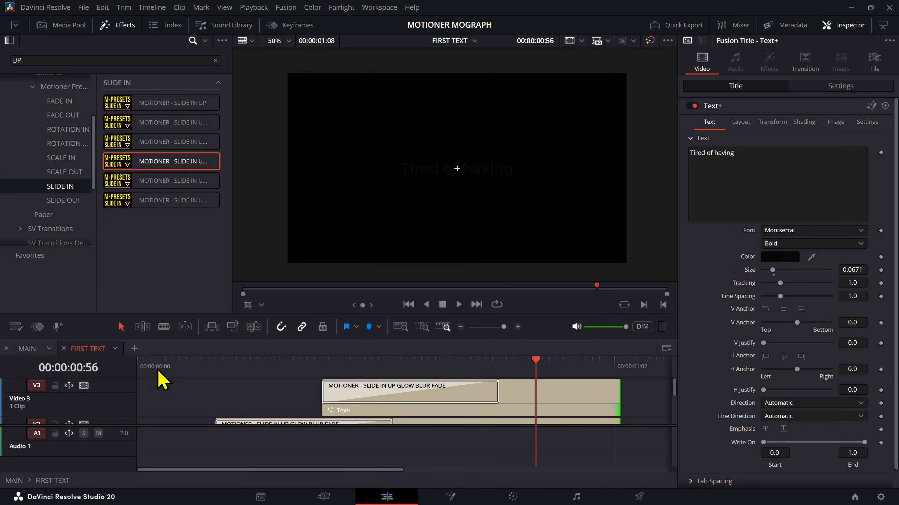
Step: Return to the MAIN timeline and enlarge the timeline area so more video tracks fit around FIRST TEXT
click(41, 351)
scroll(478, 437, up, 1)
scroll(478, 436, down, 2)
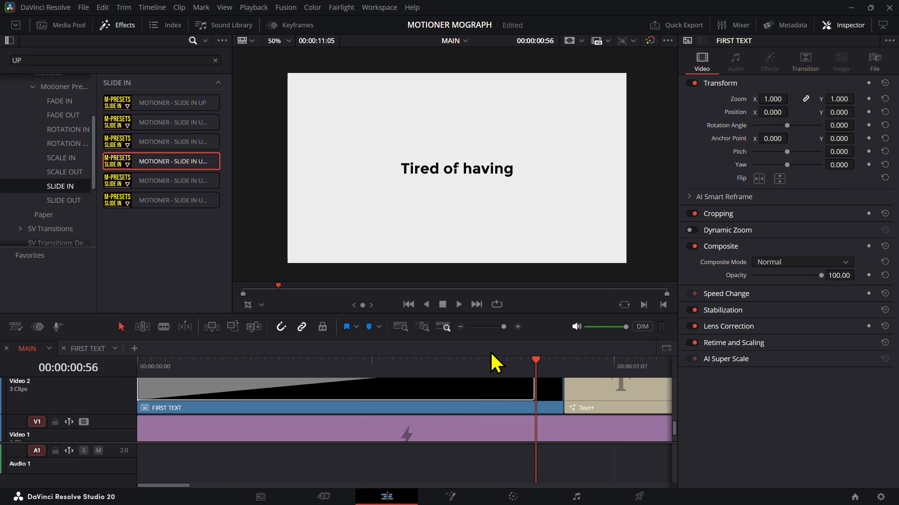
drag(494, 340, 495, 268)
scroll(316, 414, up, 1)
scroll(316, 414, right, 5)
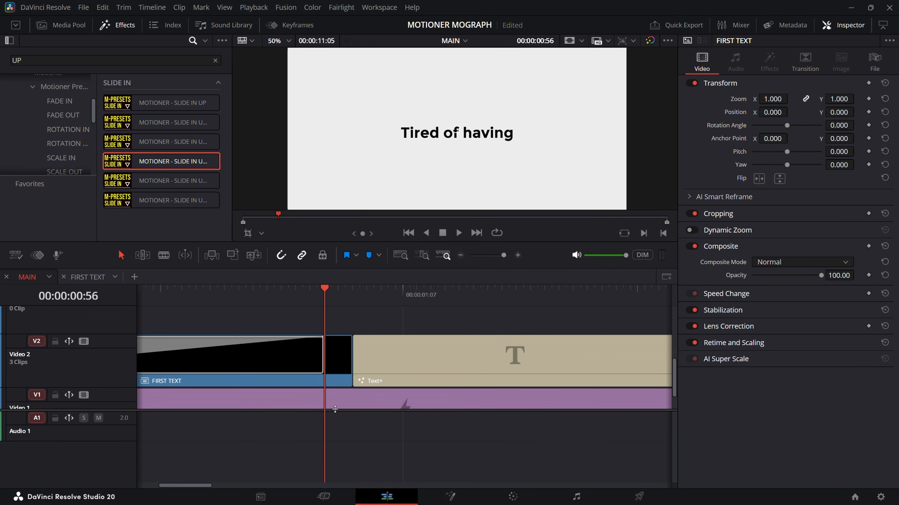
drag(335, 411, 331, 456)
scroll(344, 397, down, 3)
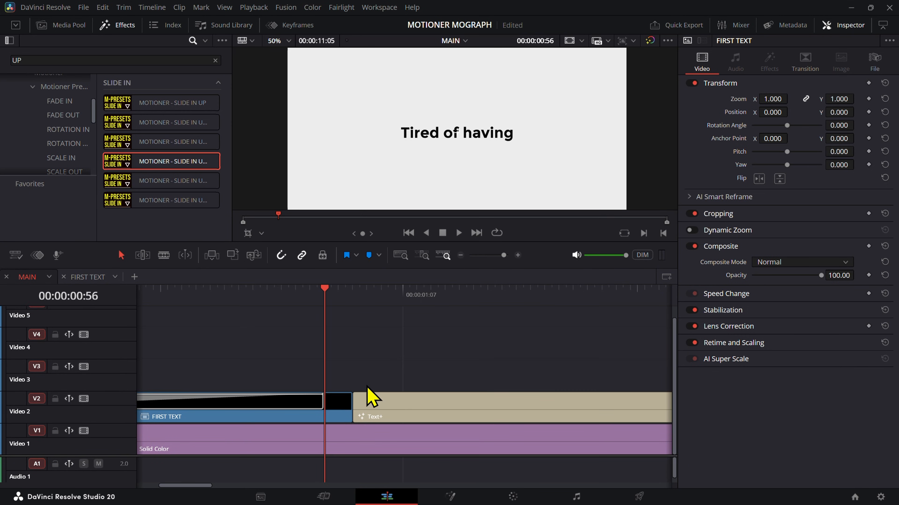
scroll(367, 387, down, 3)
scroll(366, 392, up, 4)
scroll(365, 396, down, 3)
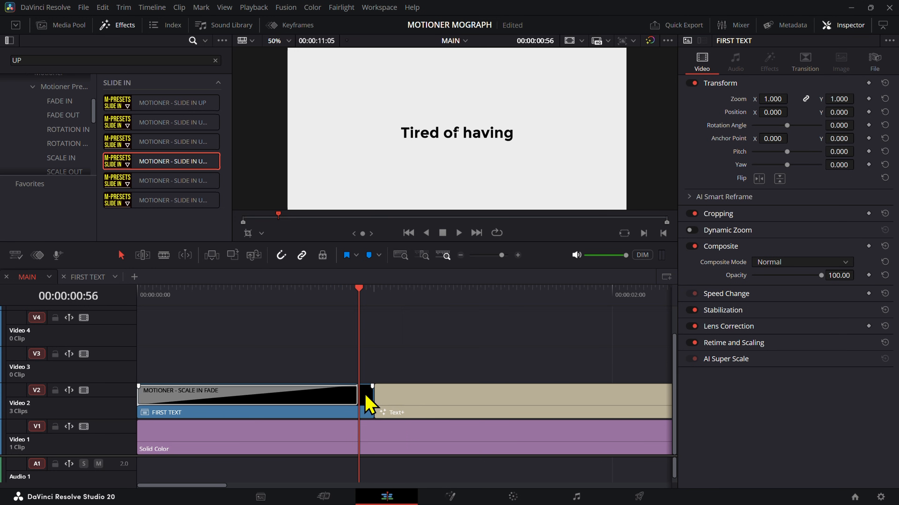
Step: Try the MOTIONER - SLIDE IN UP GLOW BLUR FADE transition across the cut after FIRST TEXT, delete it and replay from the start
drag(136, 170, 363, 399)
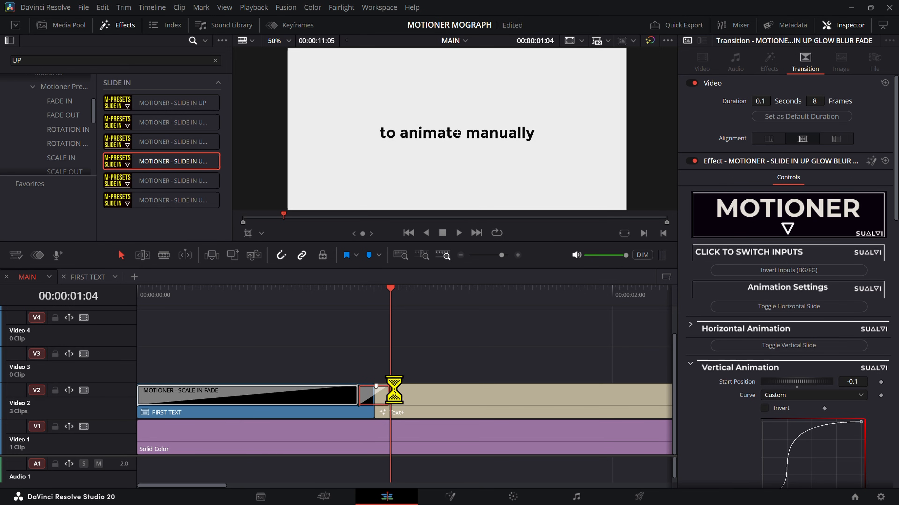
key(Delete)
drag(329, 294, 125, 314)
key(space)
key(space)
key(space)
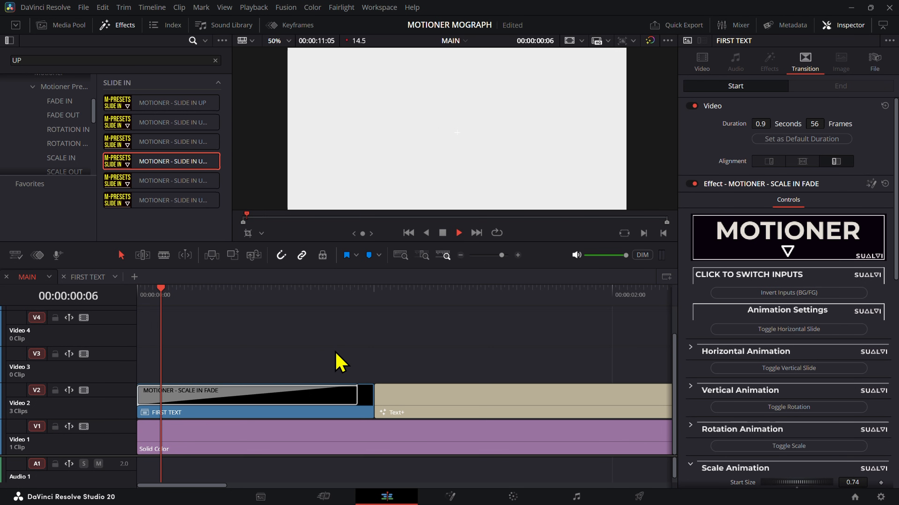
key(space)
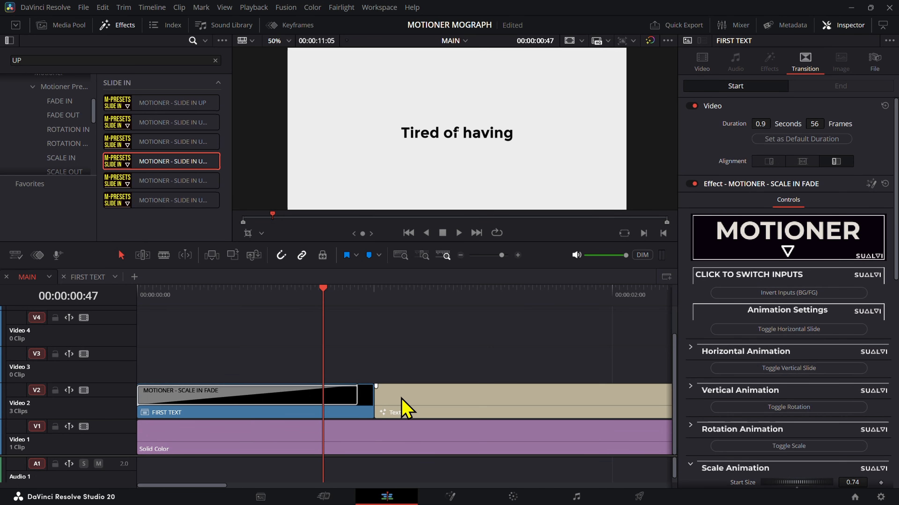
Step: Move the "to animate manually" title up to Video 3 and apply MOTIONER - SLIDE IN UP GLOW BLUR FADE to the end of FIRST TEXT
drag(389, 406, 389, 368)
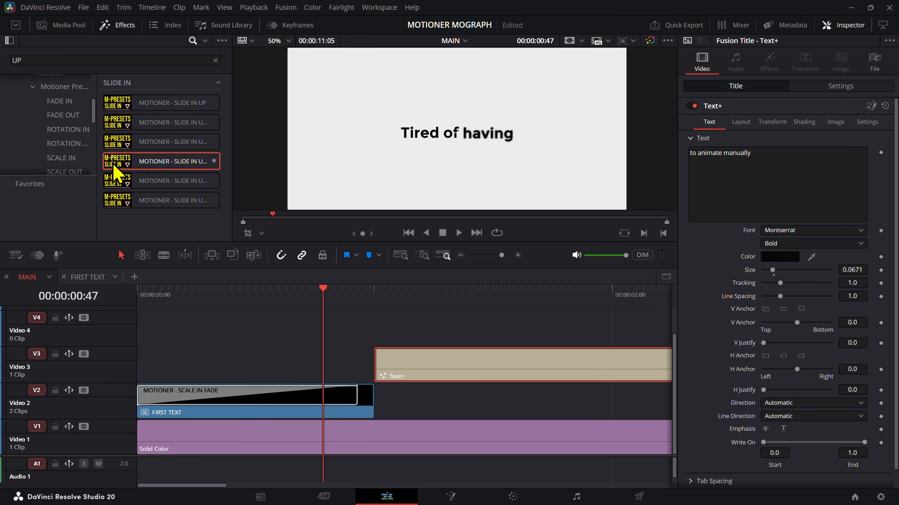
drag(117, 167, 366, 407)
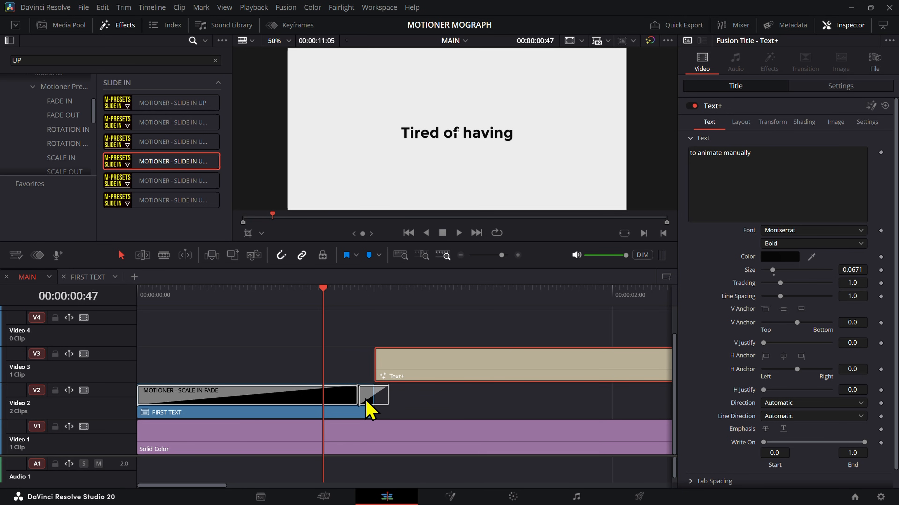
click(359, 294)
key(space)
key(space)
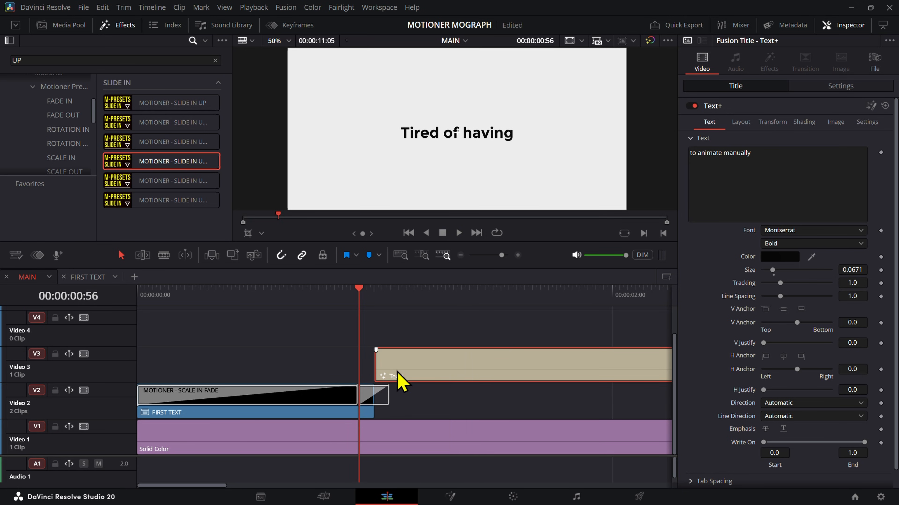
Step: Disable the "to animate manually" title and play the end of FIRST TEXT from 00:00:00:56
key(d)
key(space)
key(space)
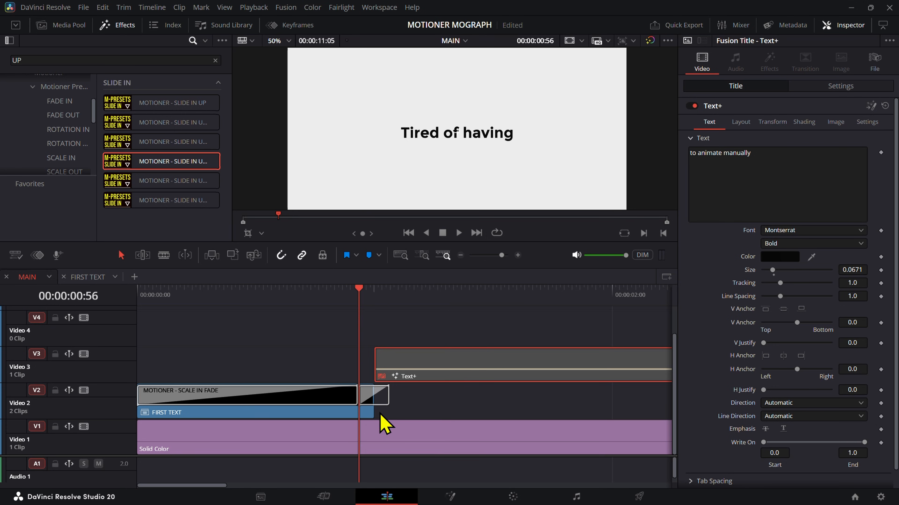
Step: Shorten the SCALE IN FADE transition on FIRST TEXT to 48 frames
click(356, 402)
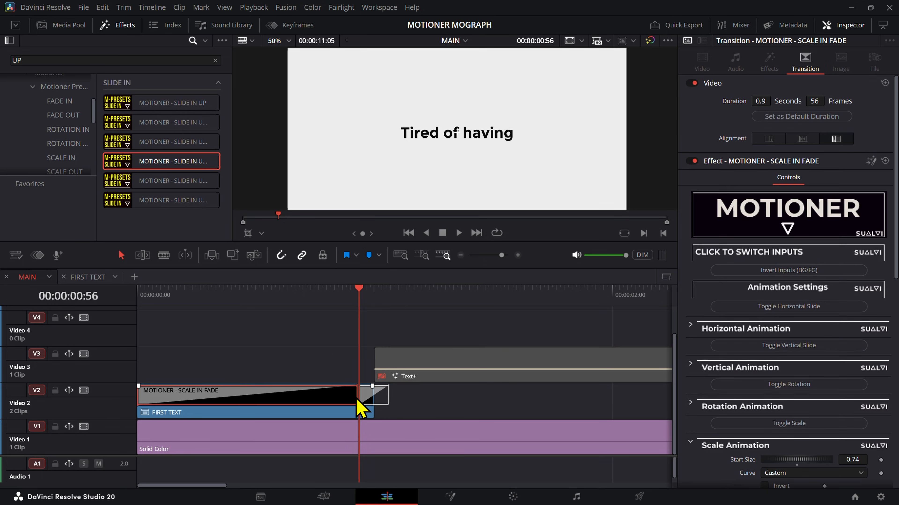
scroll(354, 409, up, 2)
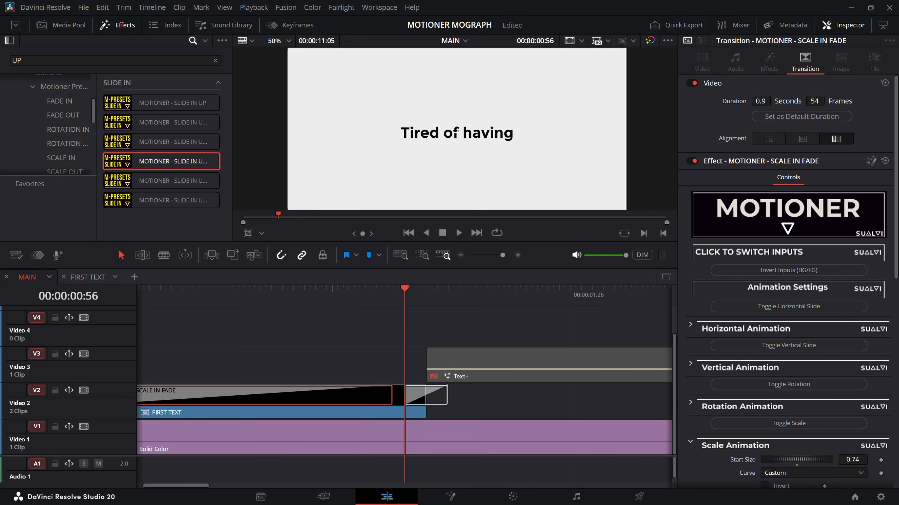
drag(817, 102, 814, 102)
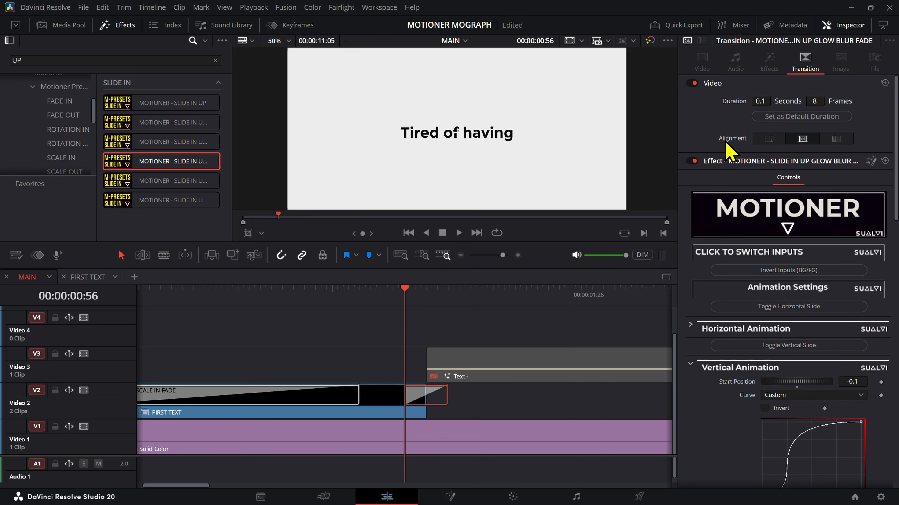
Step: Align the SLIDE IN UP GLOW BLUR FADE transition to end on the edit and lengthen it to 12 frames, starting at 00:00:00:48
click(761, 139)
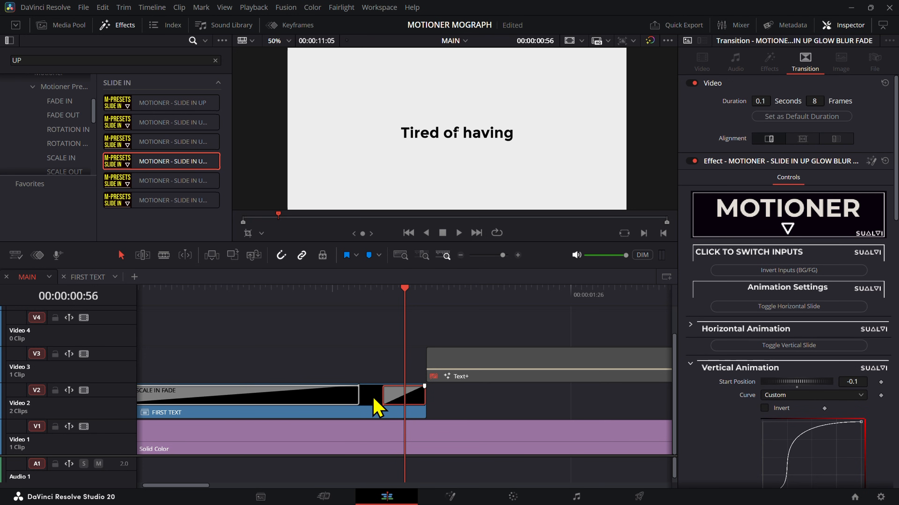
drag(385, 395, 360, 395)
click(361, 287)
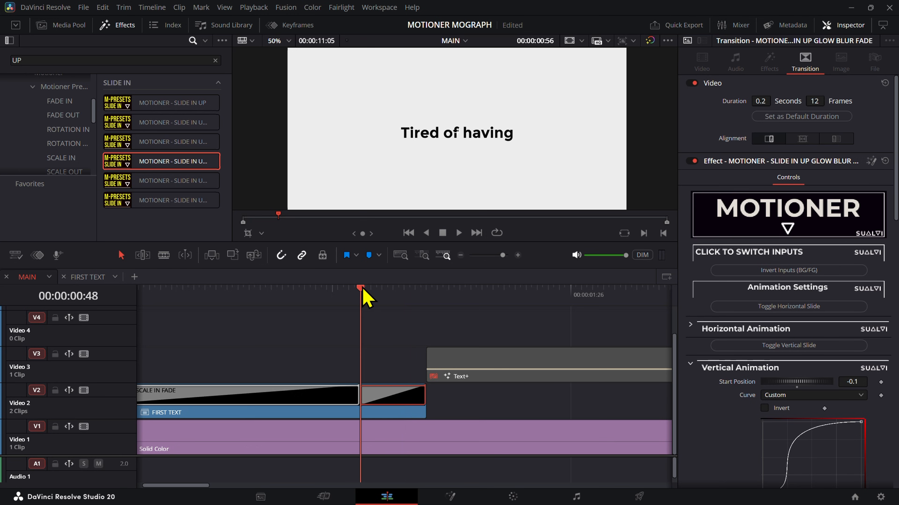
Step: Step through the opening frames of the slide-in transition and remove it from the end of FIRST TEXT
key(Right)
key(Right)
key(Right)
key(Right)
key(Left)
key(Left)
key(Left)
key(Left)
click(375, 412)
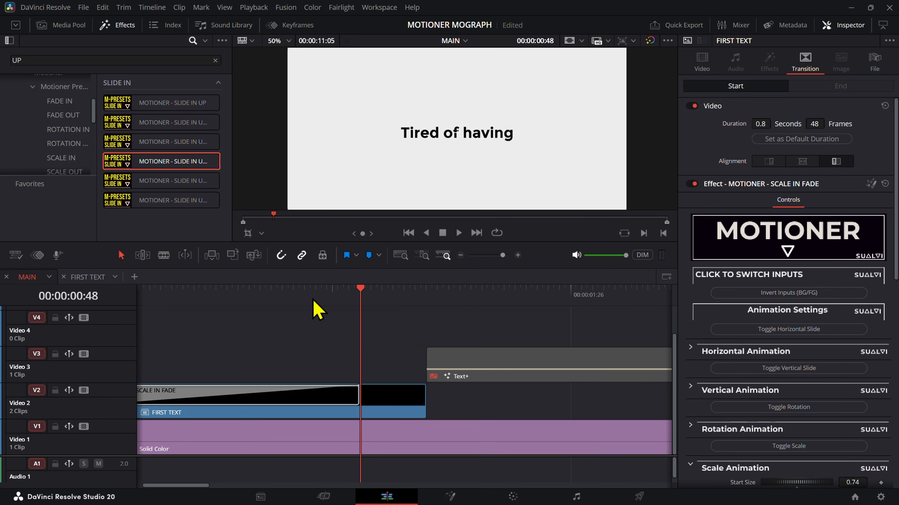
Step: Apply the MOTIONER - SLIDE OUT UP GLOW BLUR FADE transition to the last 12 frames of FIRST TEXT and play it
scroll(75, 159, down, 1)
scroll(77, 170, down, 1)
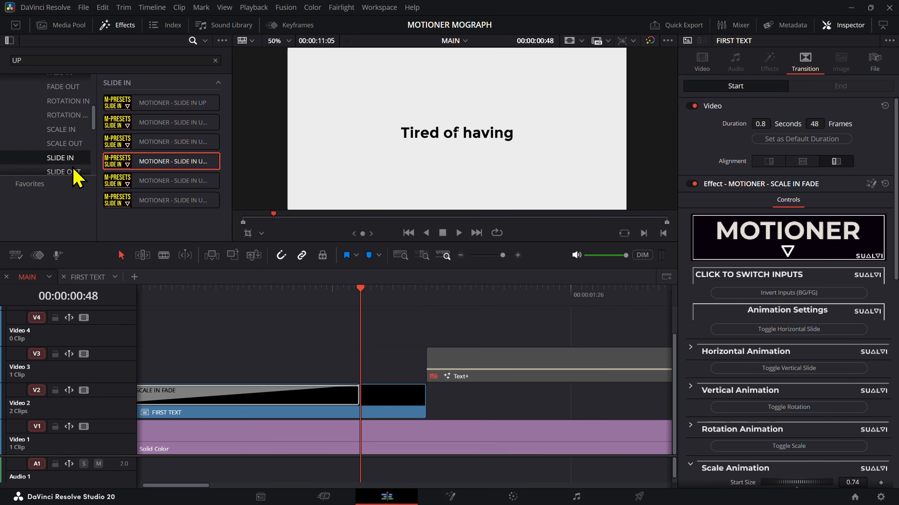
click(73, 169)
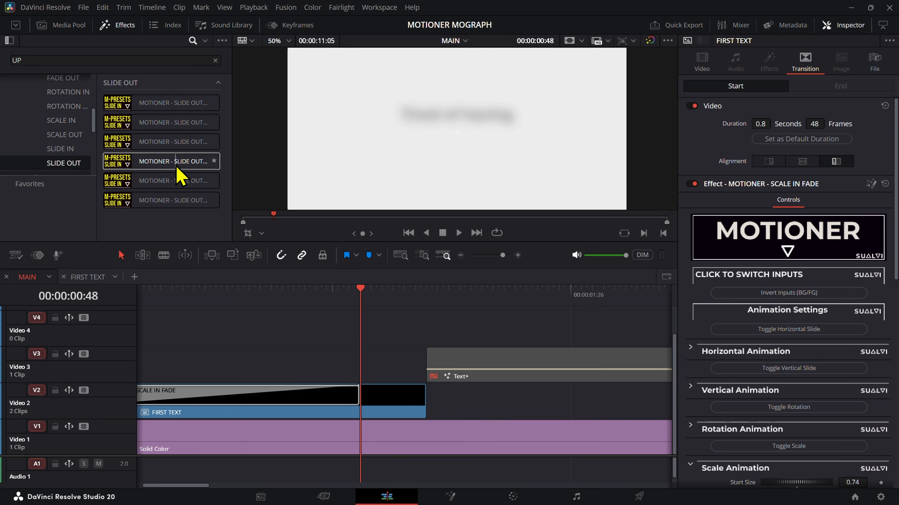
drag(177, 165, 361, 395)
key(space)
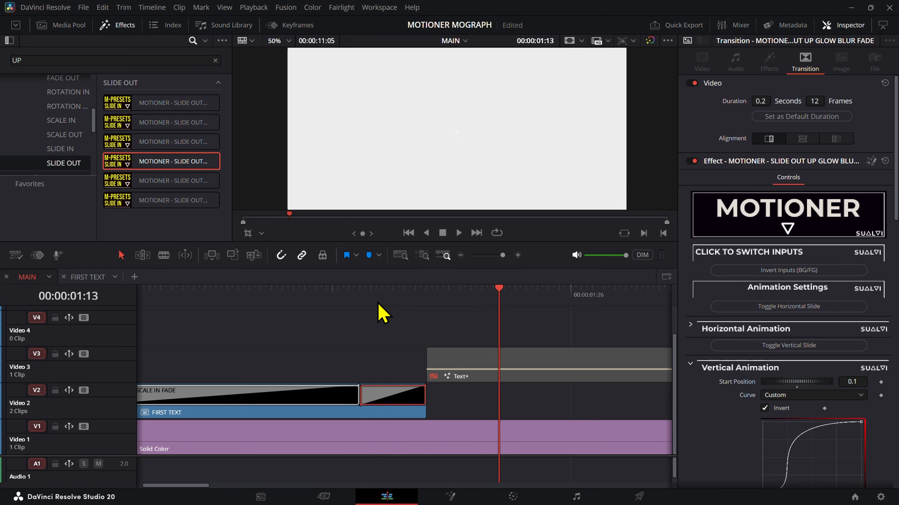
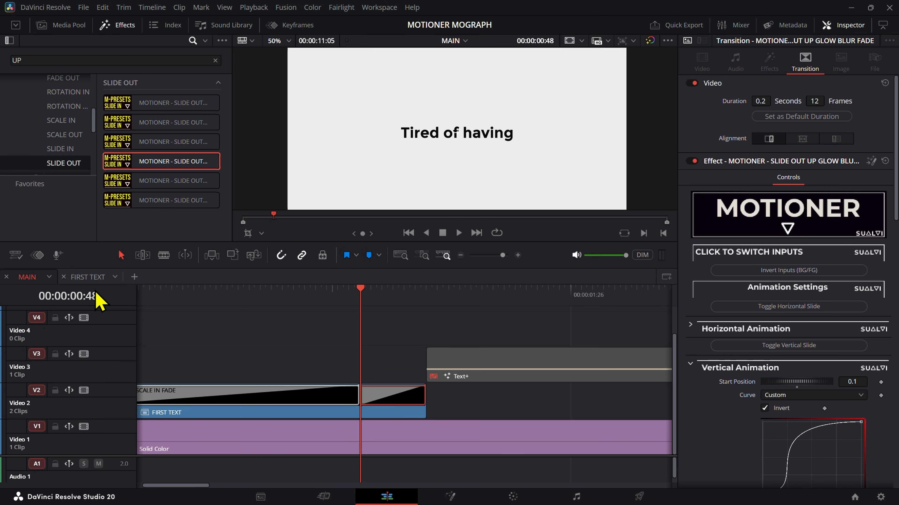
Step: Check the vertical animation settings of the slide-in transition inside FIRST TEXT and return to the slide-out transition in MAIN
click(89, 277)
click(261, 370)
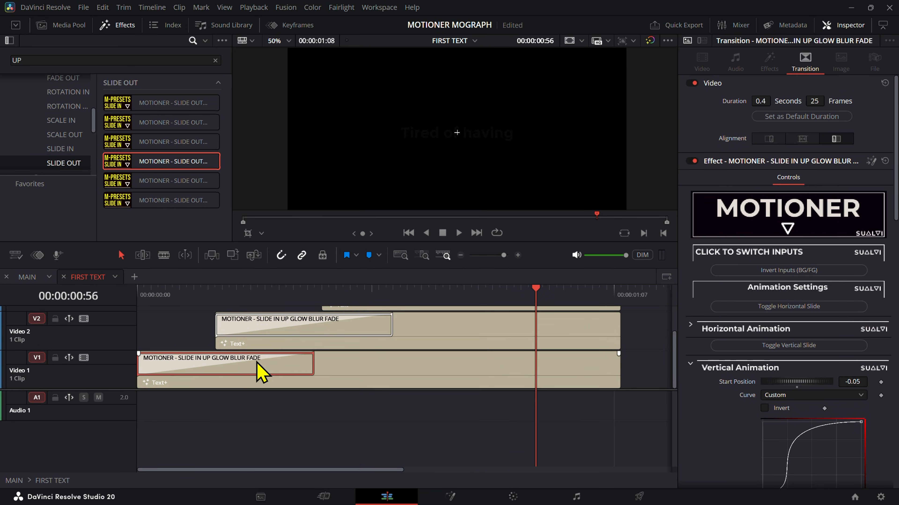
click(39, 279)
click(421, 402)
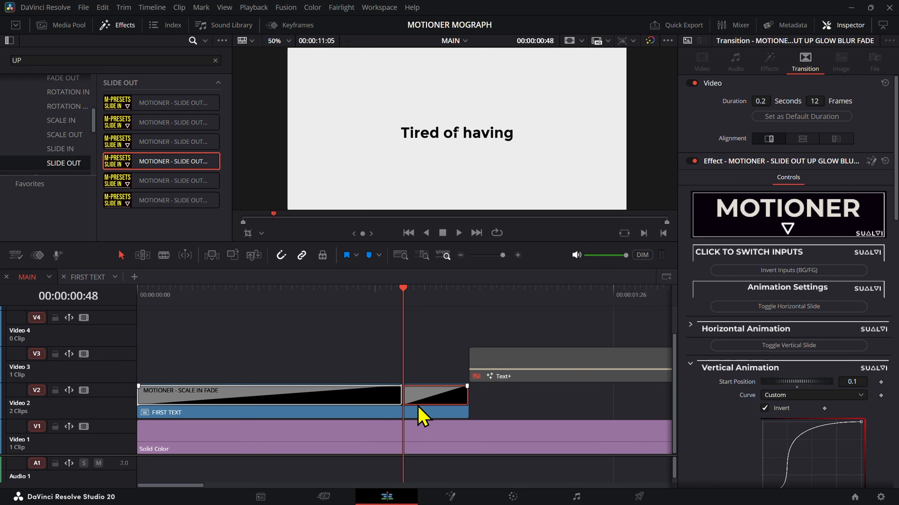
right_click(419, 407)
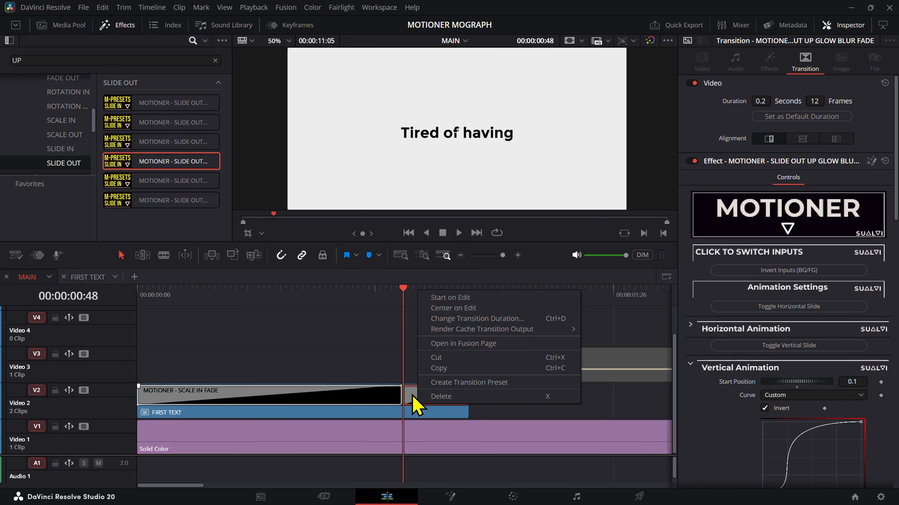
click(430, 399)
Step: On FIRST TEXT's slide-out transition, lengthen the starting handle of the vertical animation curve and set the vertical Start Position to 0.05
mouse_move(406, 297)
mouse_down()
mouse_move(446, 296)
mouse_move(421, 298)
mouse_up()
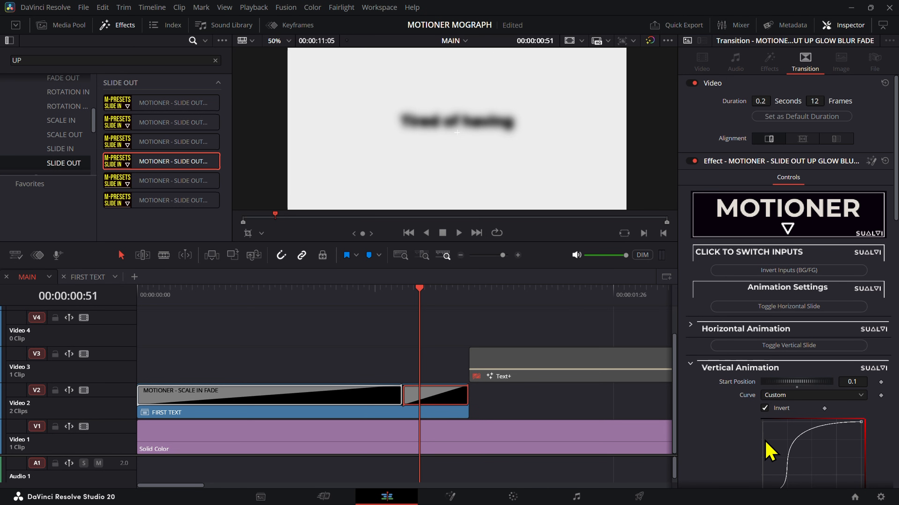
scroll(816, 472, down, 5)
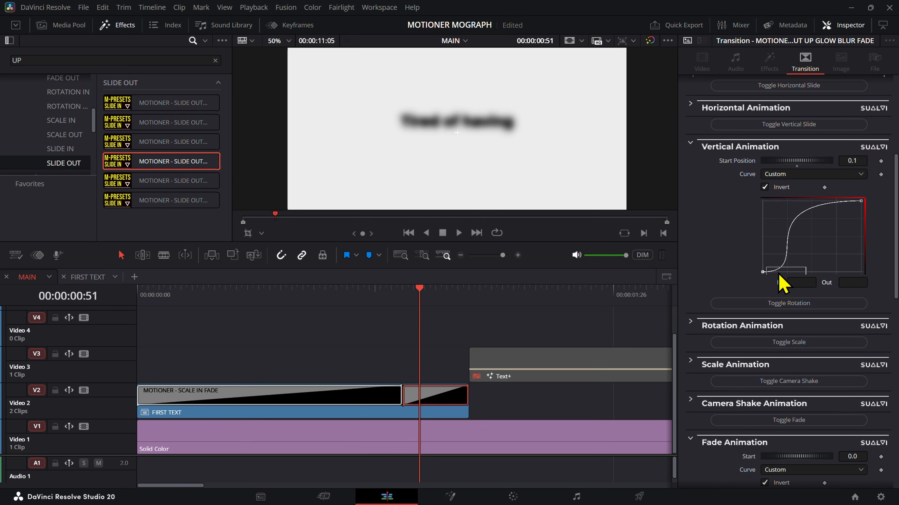
drag(778, 276, 819, 271)
click(862, 161)
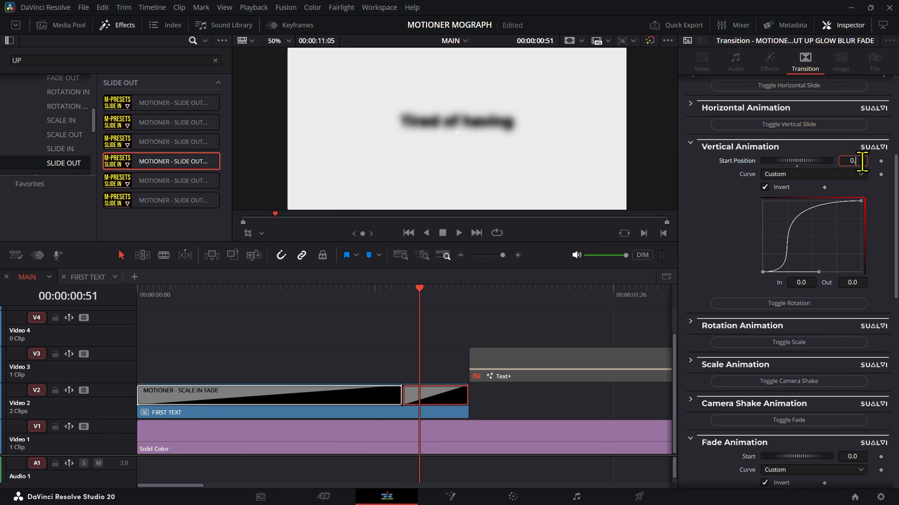
key(Tab)
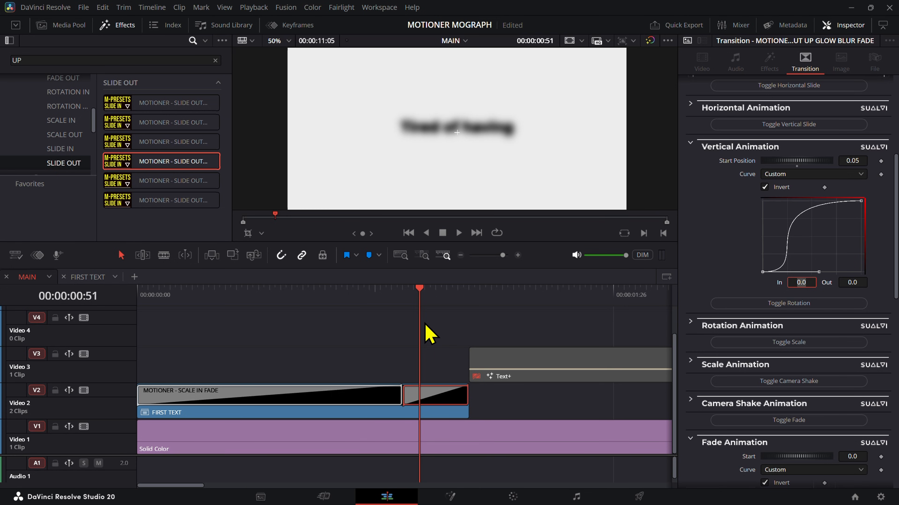
Step: Play the slide-out from 00:00:00:48 and scrub through its first blurred frames
click(400, 296)
click(414, 336)
key(space)
click(403, 293)
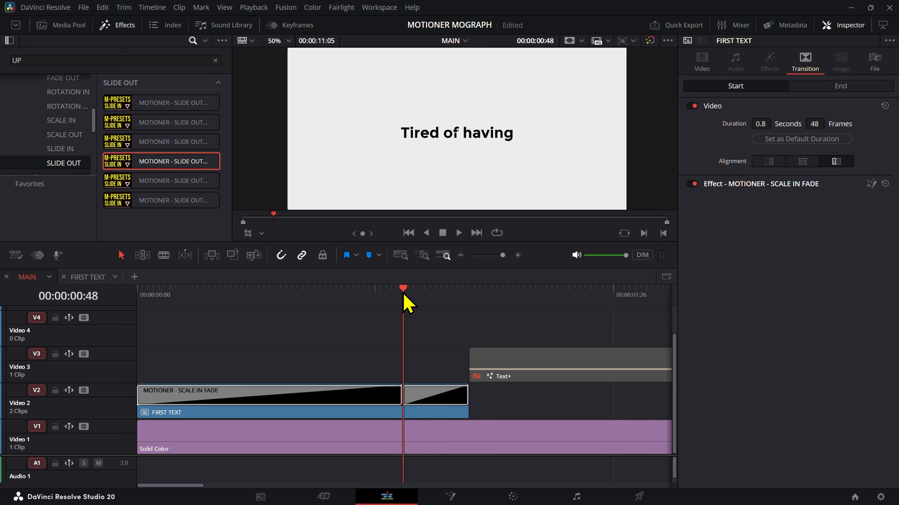
key(space)
click(406, 295)
click(416, 297)
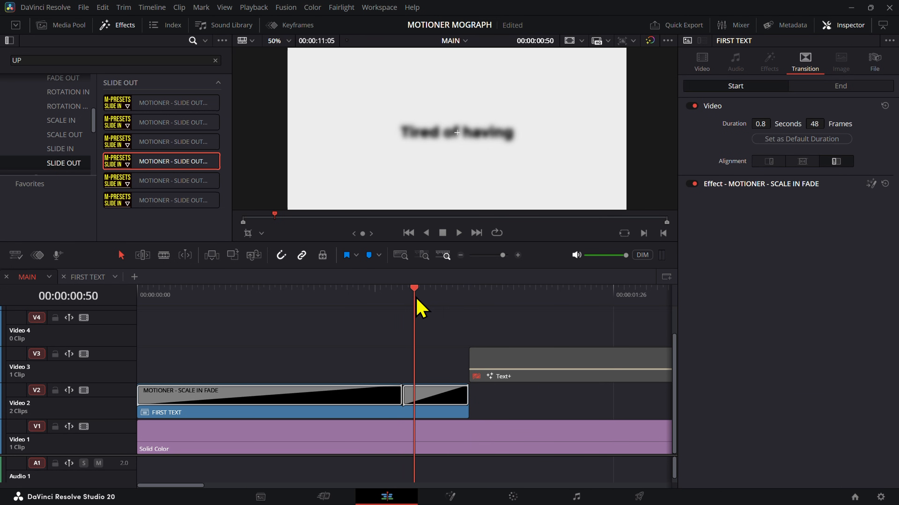
Step: Review the slide-out transition's fade and blur curves and set its Glow amount to 0.891
click(435, 396)
scroll(779, 319, down, 10)
click(763, 472)
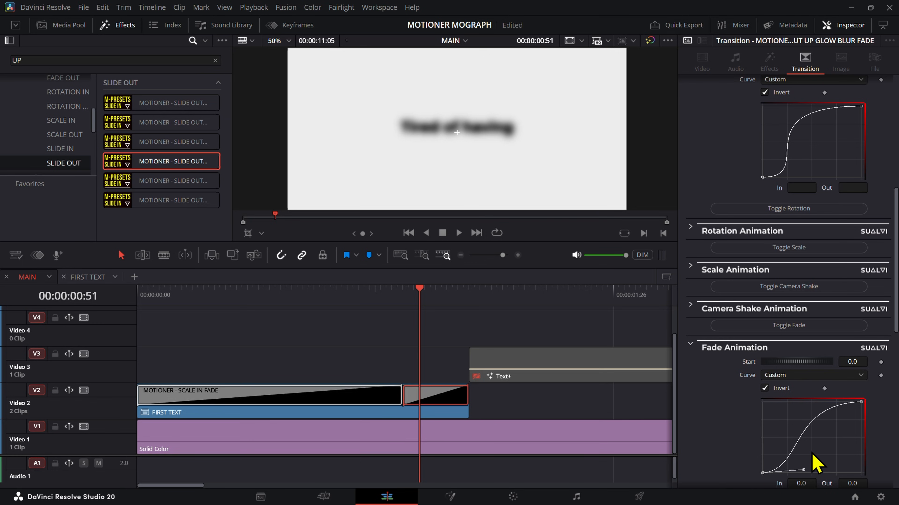
scroll(851, 343, down, 3)
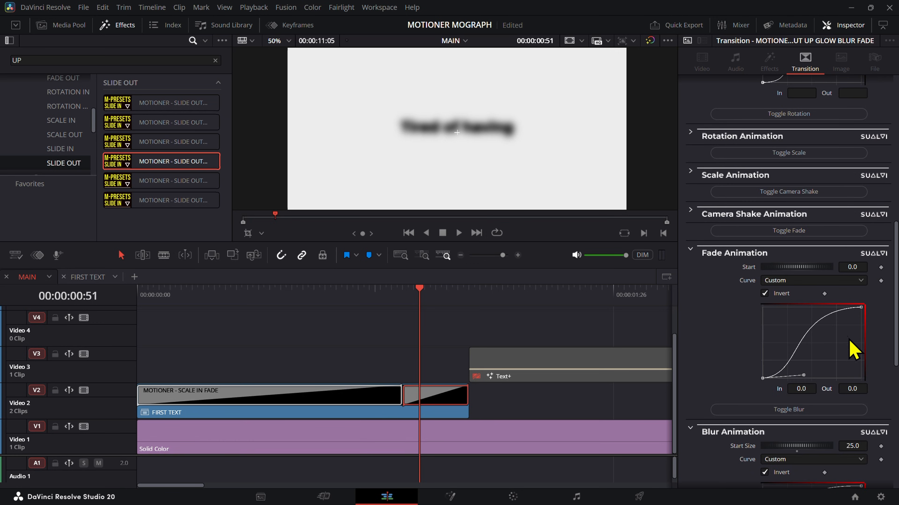
scroll(892, 342, down, 10)
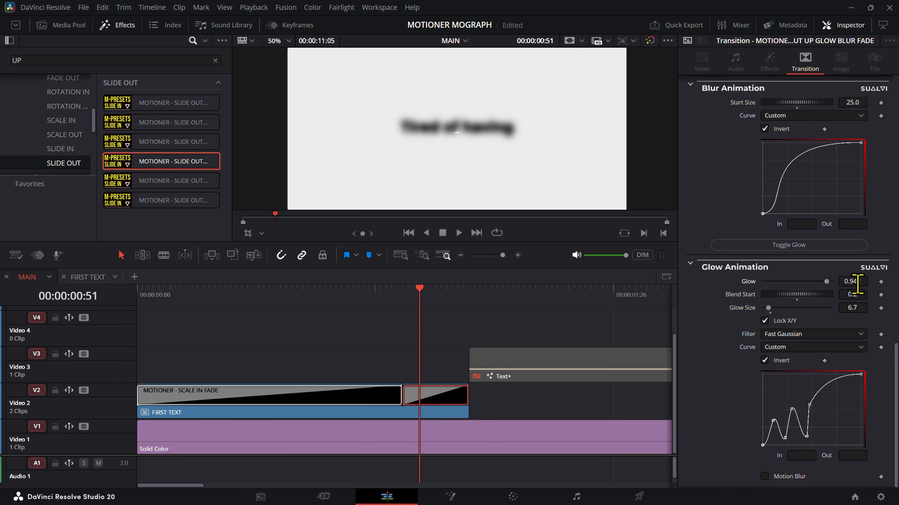
scroll(857, 285, down, 5)
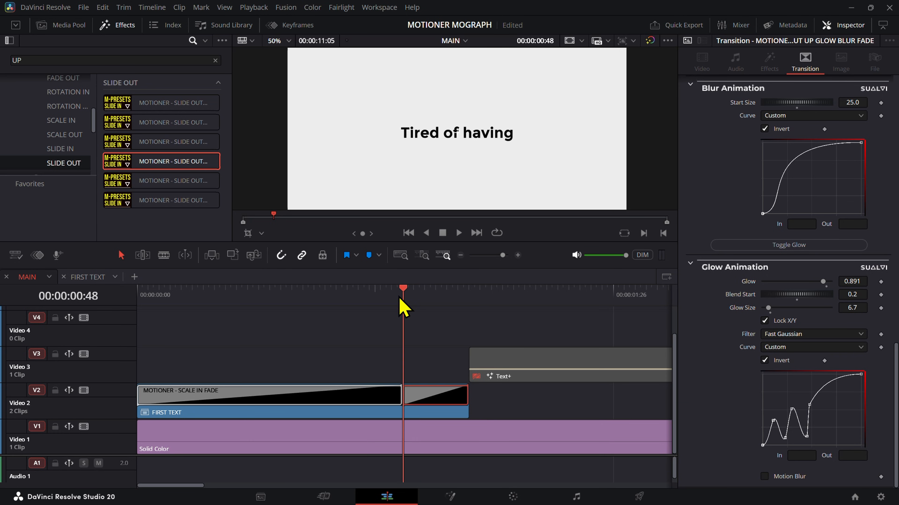
Step: Play the MAIN timeline from the beginning through the end of FIRST TEXT to review both of its transitions
key(space)
drag(161, 300, 116, 313)
key(space)
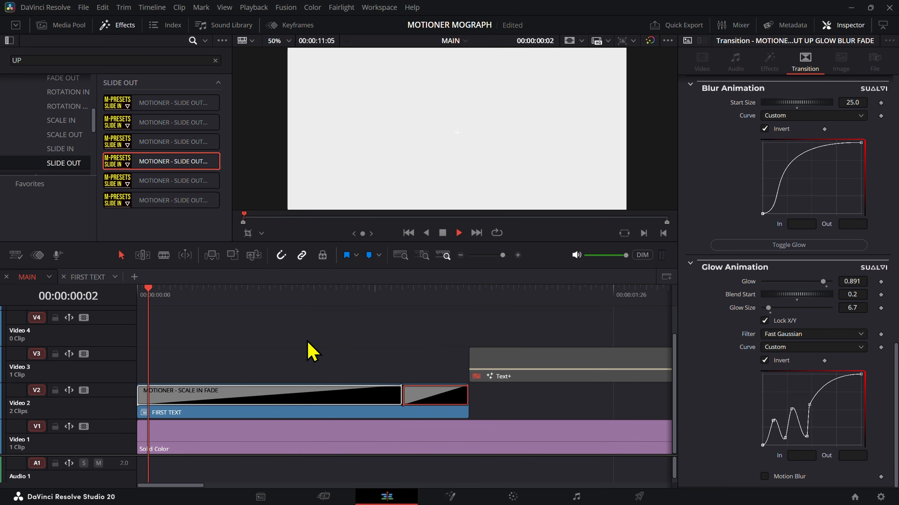
click(311, 345)
key(space)
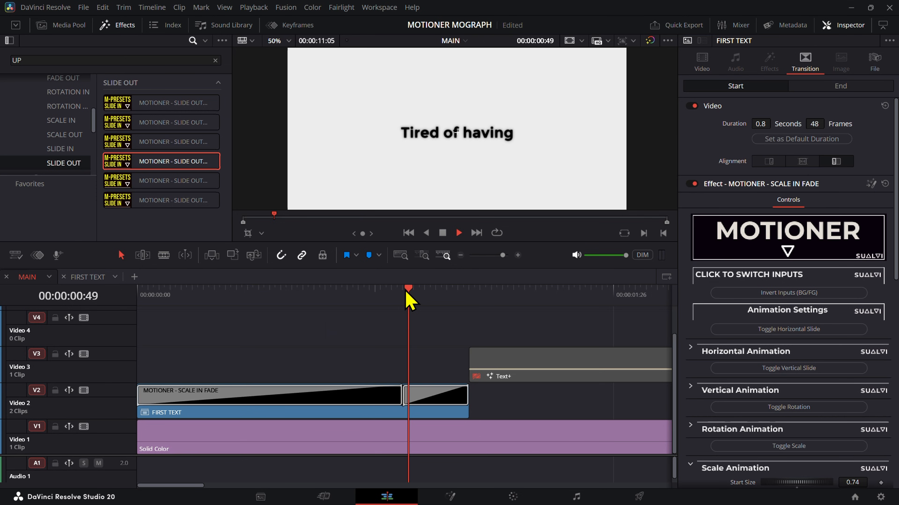
key(space)
click(365, 293)
Step: Enable the "to animate manually" title on V3 and move it to start at 00:00:00:54, overlapping the end of FIRST TEXT
scroll(490, 357, left, 10)
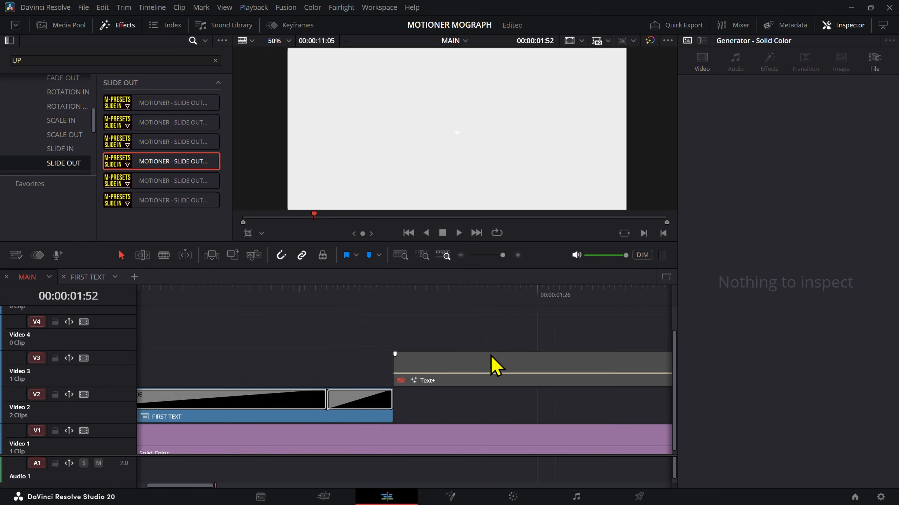
click(460, 355)
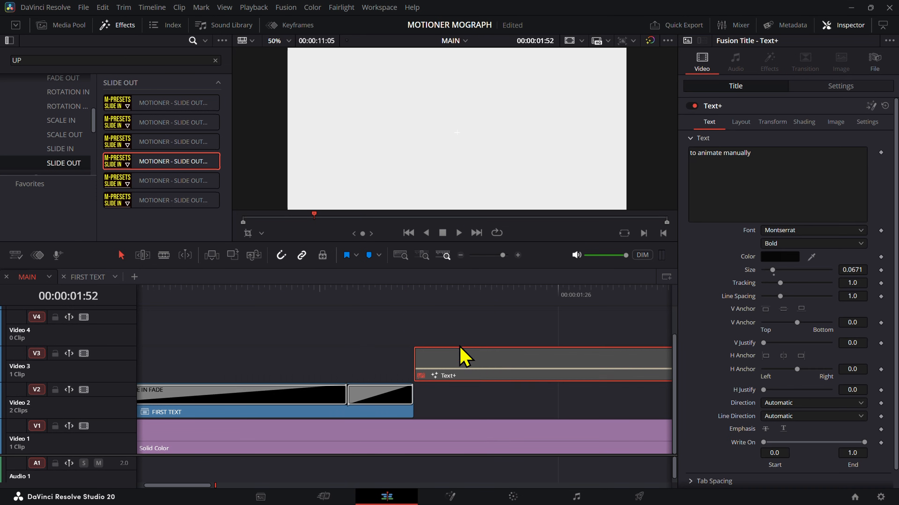
key(d)
drag(421, 296, 382, 301)
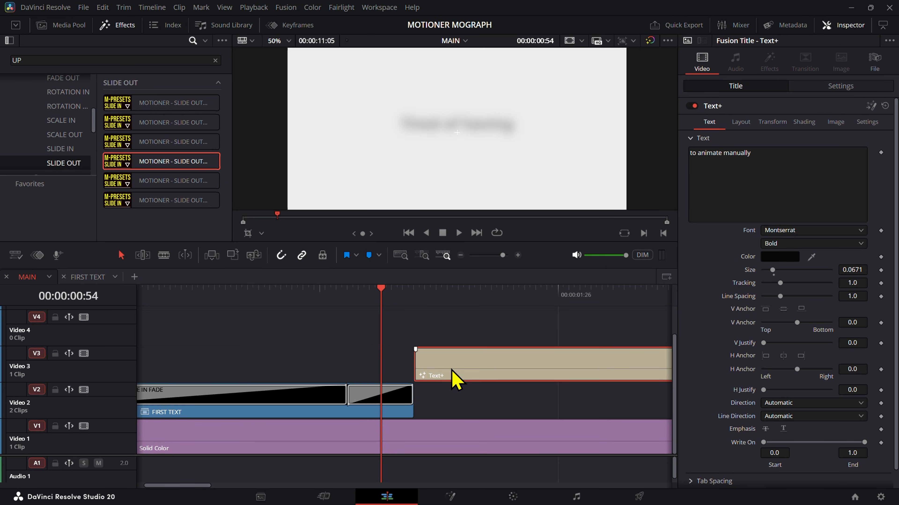
drag(456, 380, 399, 370)
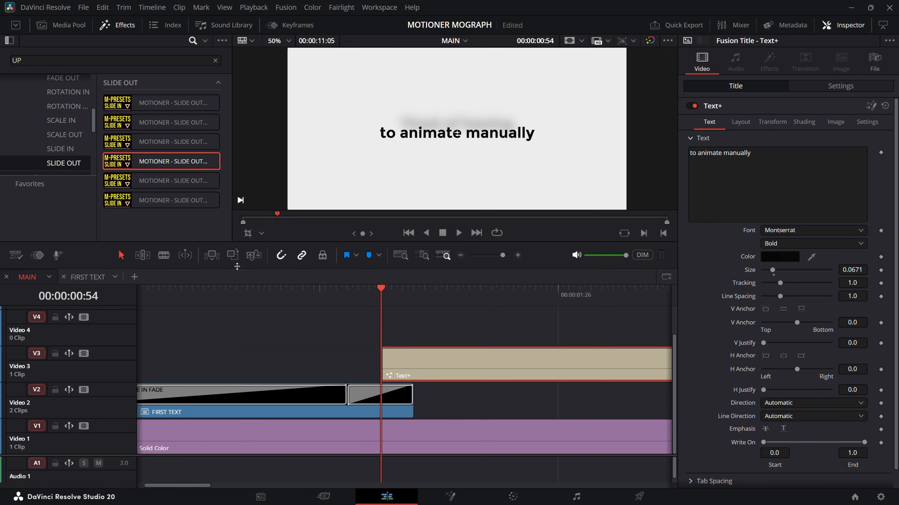
Step: Apply the MOTIONER - SLIDE IN UP BLUR FADE transition to the start of the "to animate manually" title
click(66, 148)
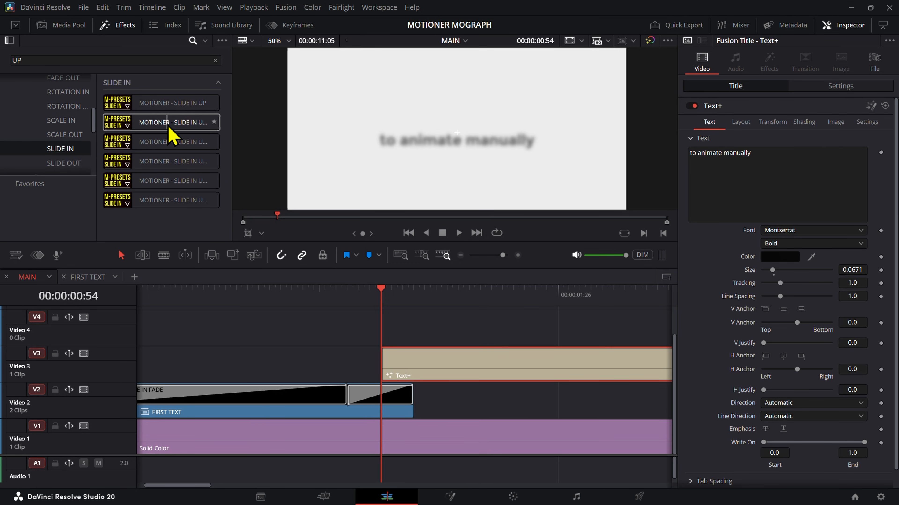
drag(170, 133, 403, 363)
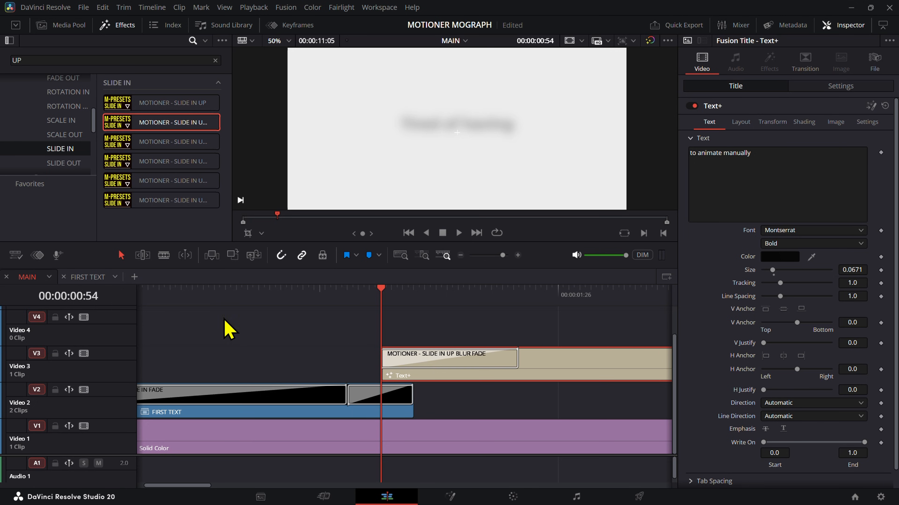
Step: Copy the bottom "Tired of having" title with its slide-in from FIRST TEXT and paste it into MAIN at 00:00:01:19
click(85, 278)
click(260, 379)
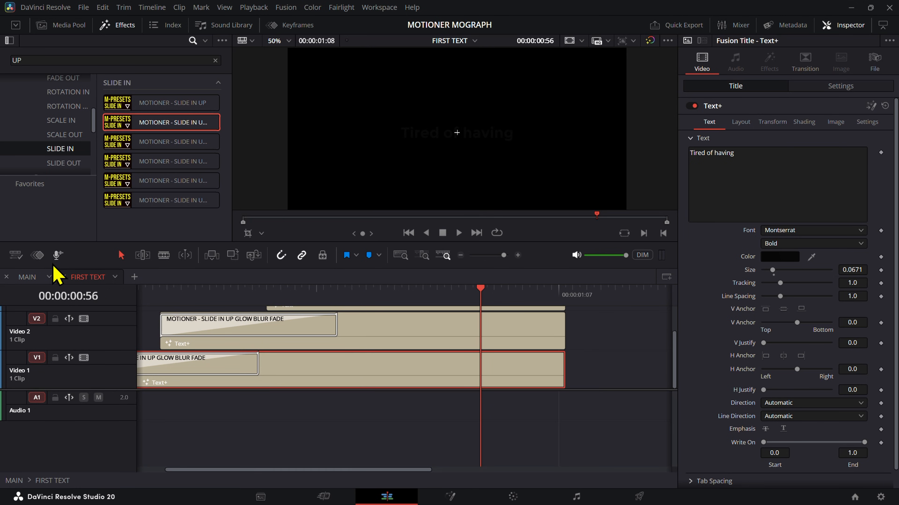
click(29, 277)
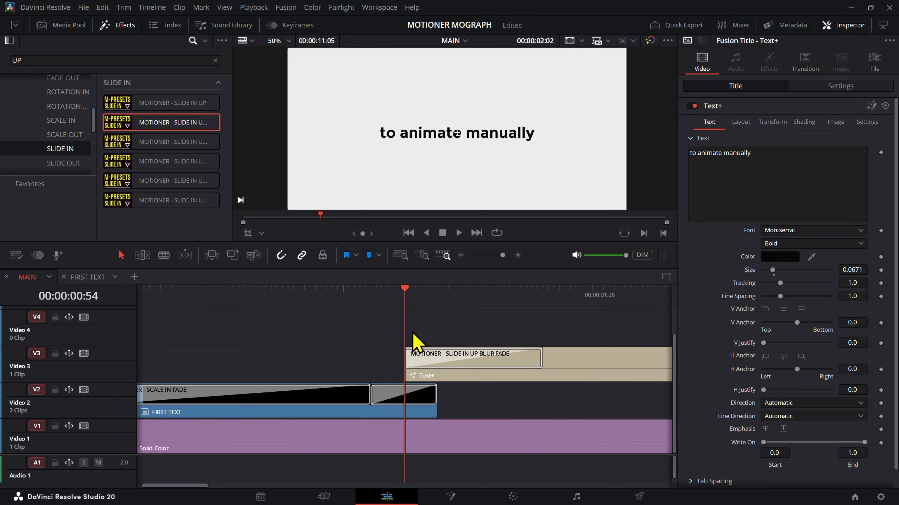
scroll(412, 333, down, 2)
click(325, 301)
click(378, 431)
click(363, 394)
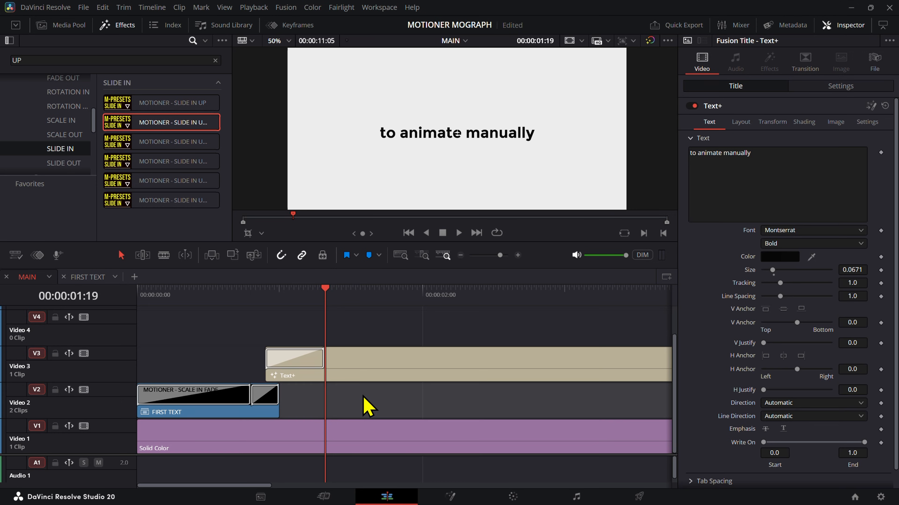
key(ctrl+v)
Step: Transfer the pasted title's SLIDE IN UP GLOW BLUR FADE transition to the start of the "to animate manually" title and preview it
click(381, 437)
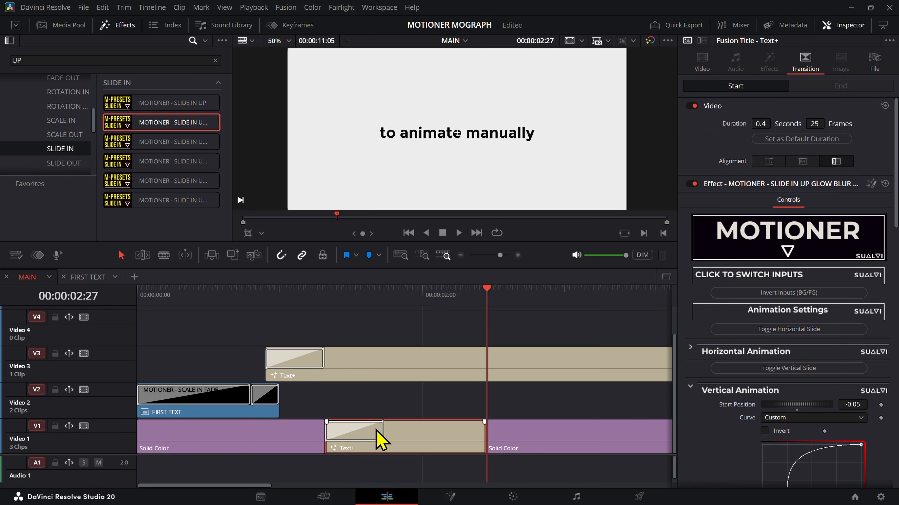
drag(362, 441, 307, 372)
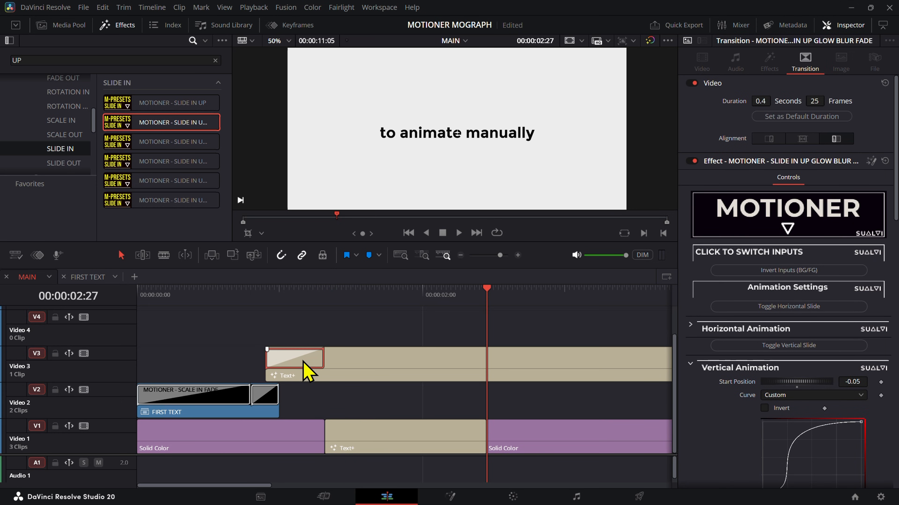
drag(269, 295, 279, 295)
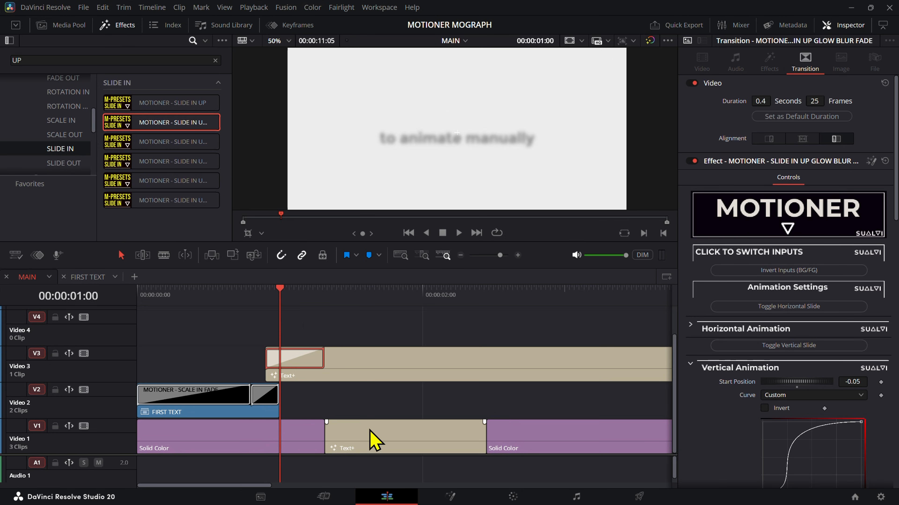
Step: Delete the pasted title from V1, preview the new slide-in, and extend the first Solid Color clip over the gap
click(377, 445)
key(BackSpace)
click(271, 302)
key(space)
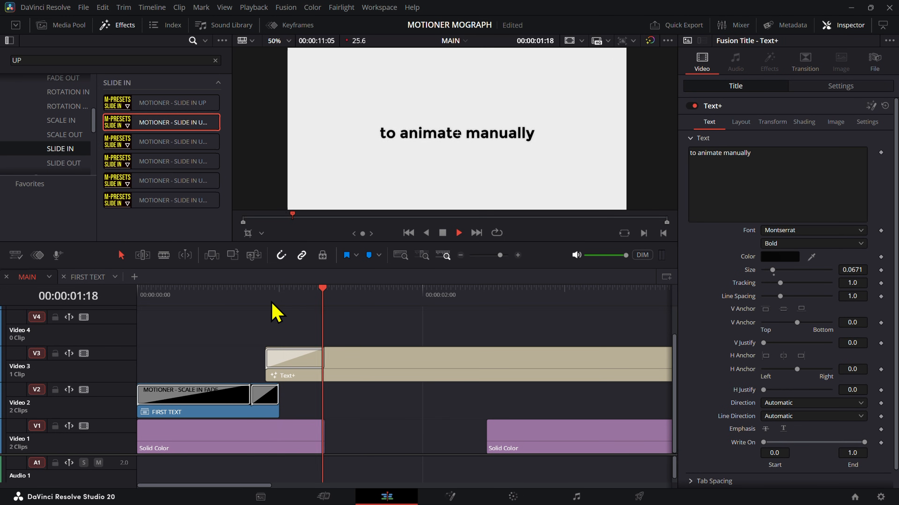
click(263, 301)
drag(320, 436, 574, 439)
Step: Duplicate the "to animate manually" title with its slide-in transition from V3 onto V4, starting at 00:00:00:54
click(315, 360)
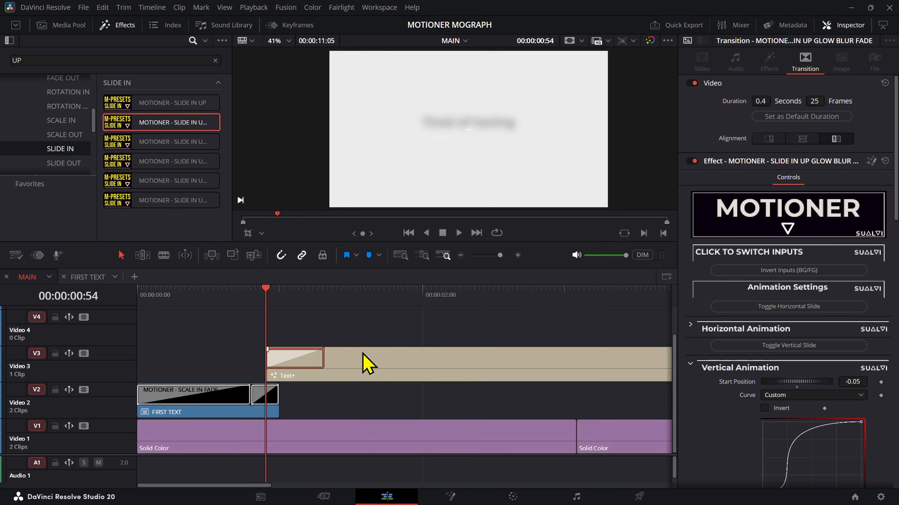
drag(367, 361, 364, 350)
click(280, 298)
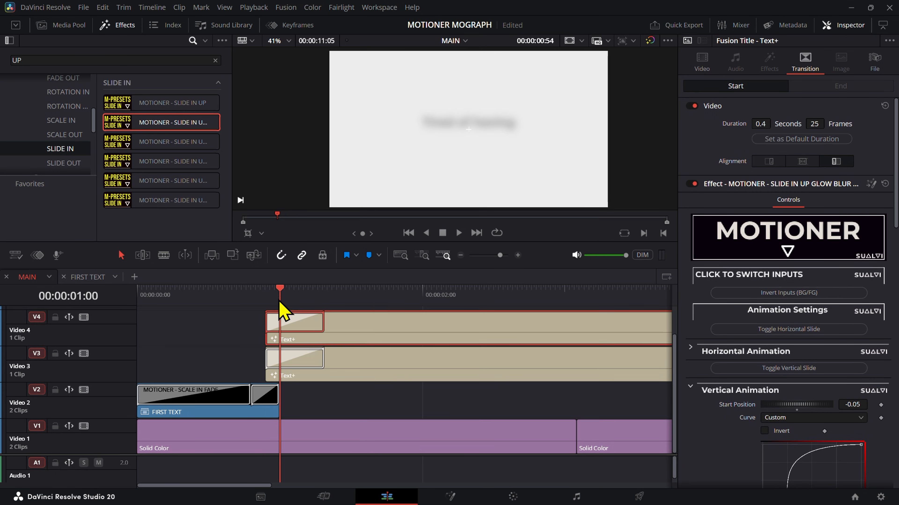
mouse_move(283, 301)
mouse_down()
mouse_move(296, 299)
mouse_move(265, 302)
mouse_up()
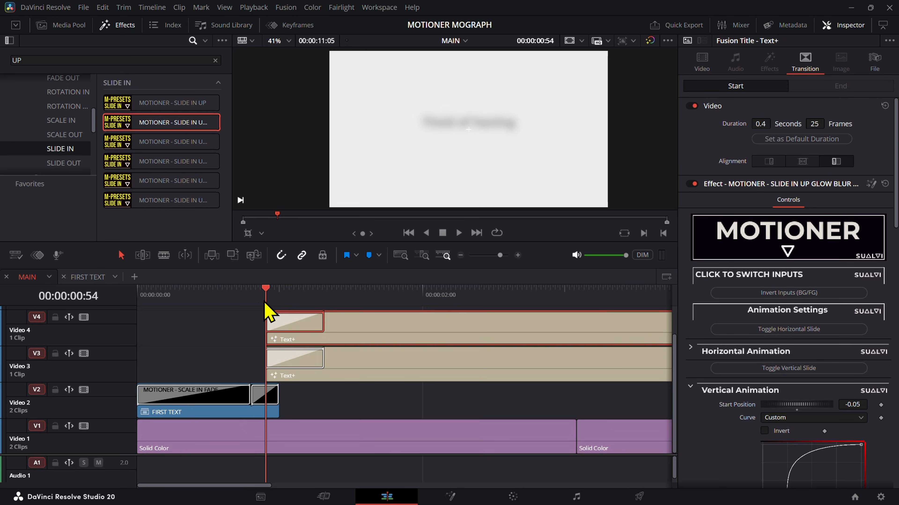
Step: Shift the V4 title copy to start at 00:00:01:09 and duplicate it onto V5
drag(271, 302, 301, 304)
drag(363, 329, 378, 311)
mouse_move(320, 303)
mouse_down()
mouse_move(334, 304)
mouse_move(305, 306)
mouse_up()
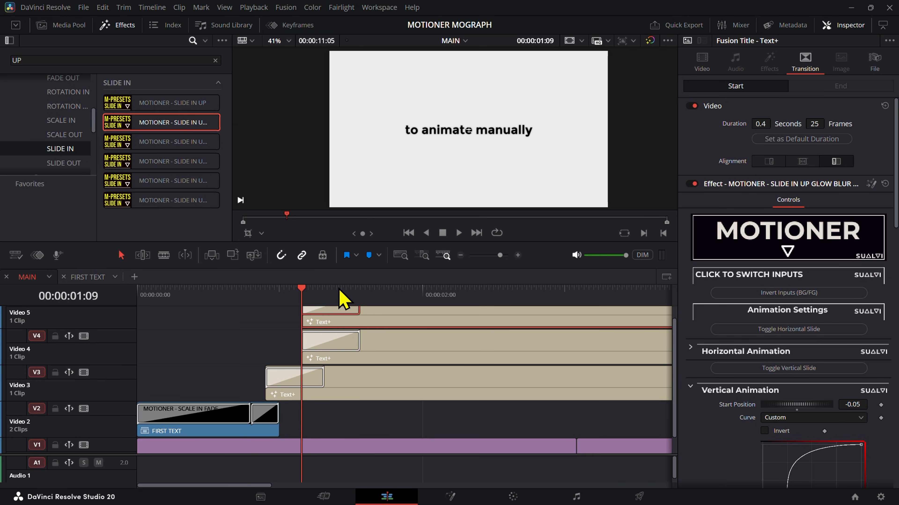
Step: Move the V5 title copy to start at 00:00:01:24
click(341, 297)
key(Left)
drag(384, 322, 423, 322)
Step: Crop the V3 title from its right side in the viewer so only the word "to" remains
click(384, 369)
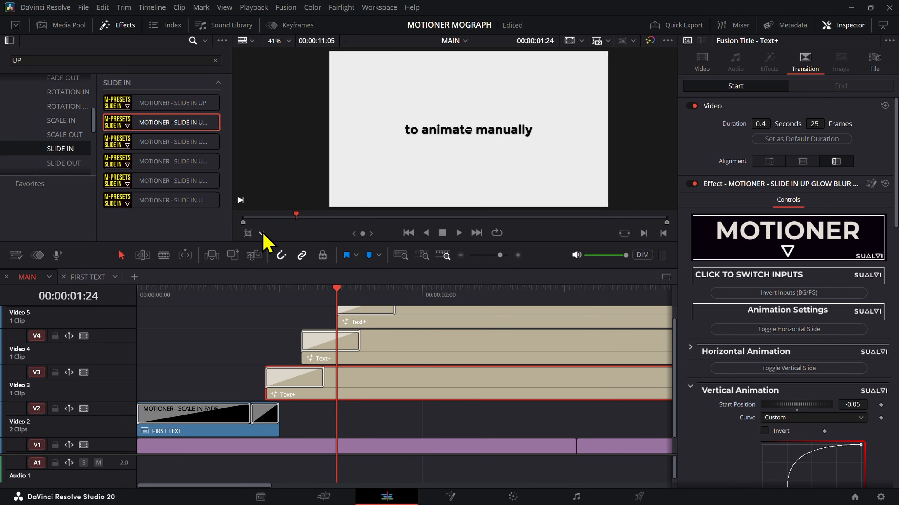
click(250, 235)
drag(609, 131, 420, 143)
Step: Crop the V4 title from both sides in the viewer so only the word "animate" remains
click(371, 351)
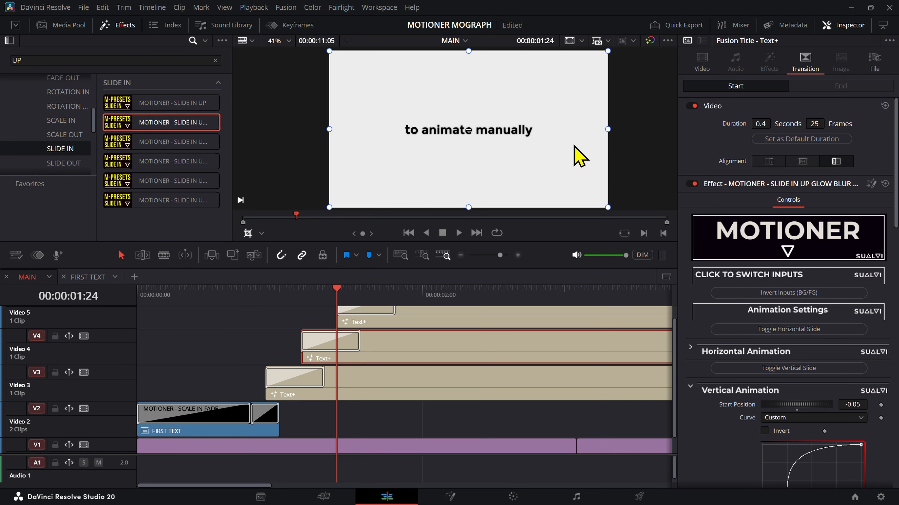
drag(614, 135, 479, 138)
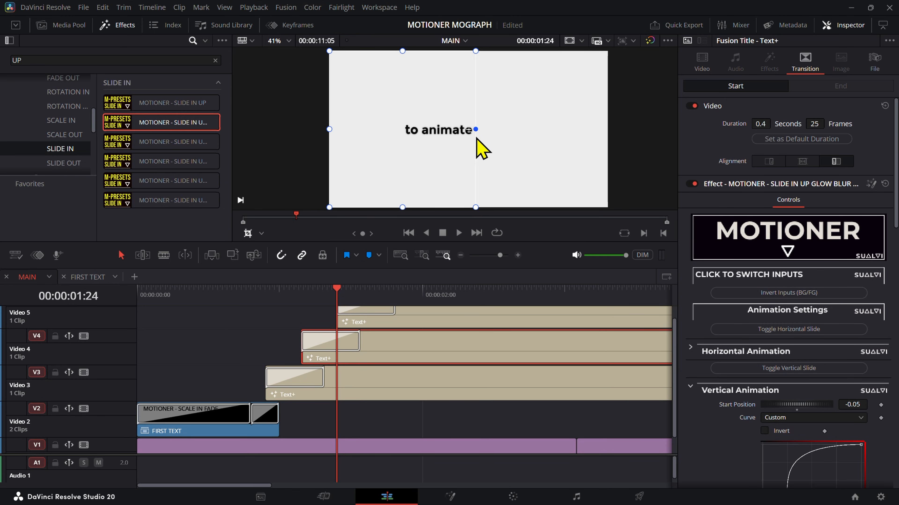
drag(331, 133, 397, 132)
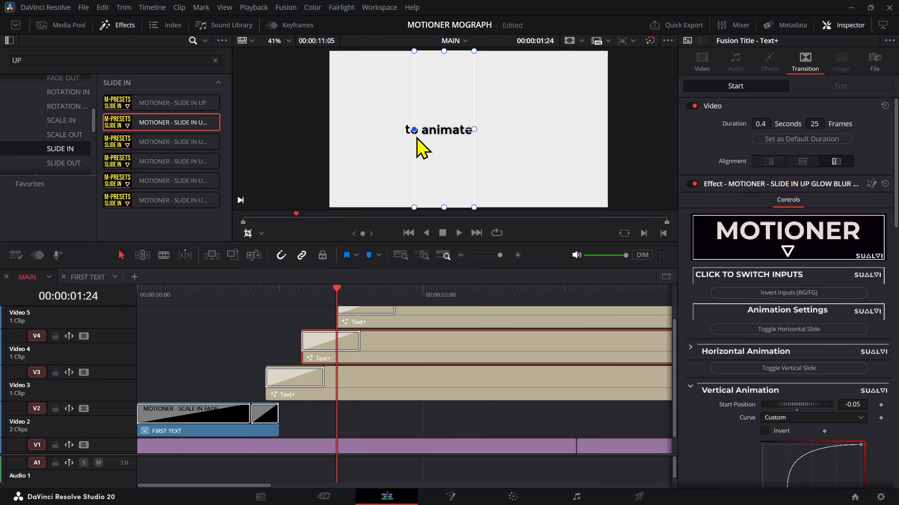
Step: Crop the V5 title from its left side in the viewer so only the word "manually" remains
click(402, 317)
click(420, 293)
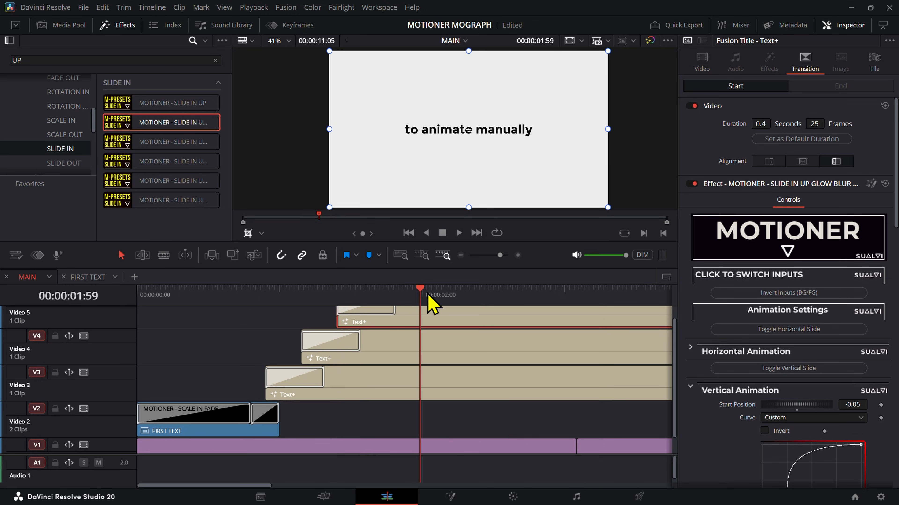
drag(323, 133, 474, 144)
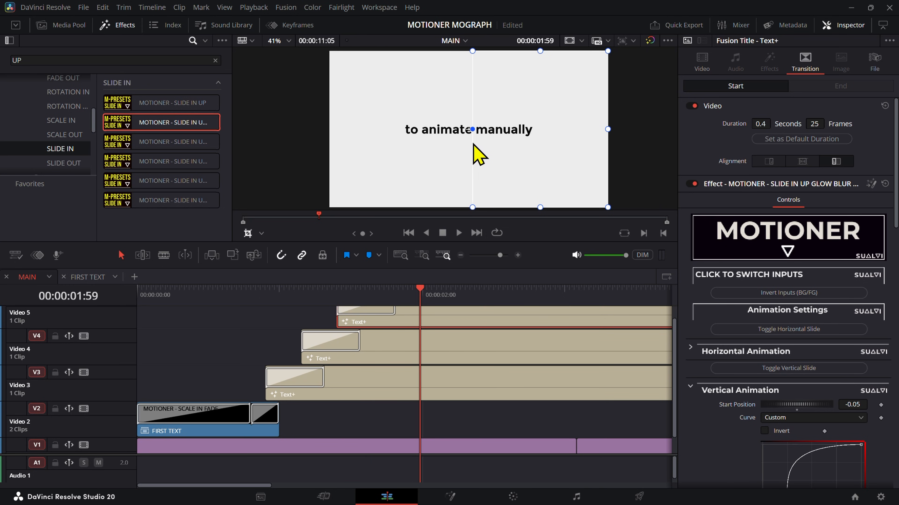
Step: Play the three cropped title copies from 00:00:00:54 to review the word-by-word slide-in
click(269, 345)
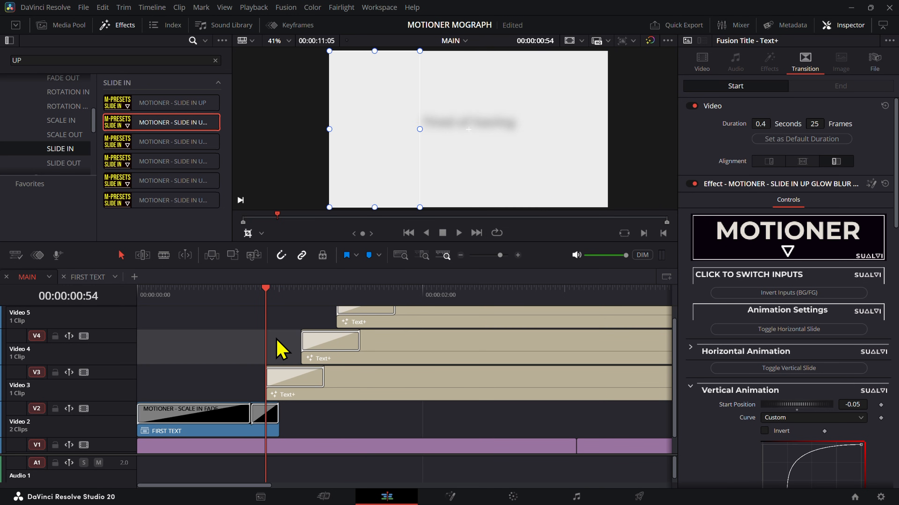
key(space)
click(304, 295)
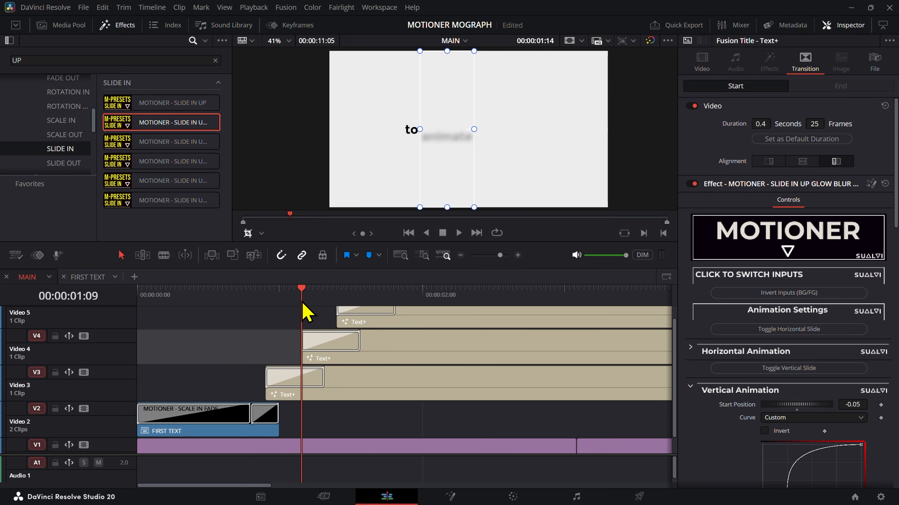
key(space)
Step: Set Render Cache Transition Output to On for the slide-in transitions on V3, V4 and V5
click(308, 380)
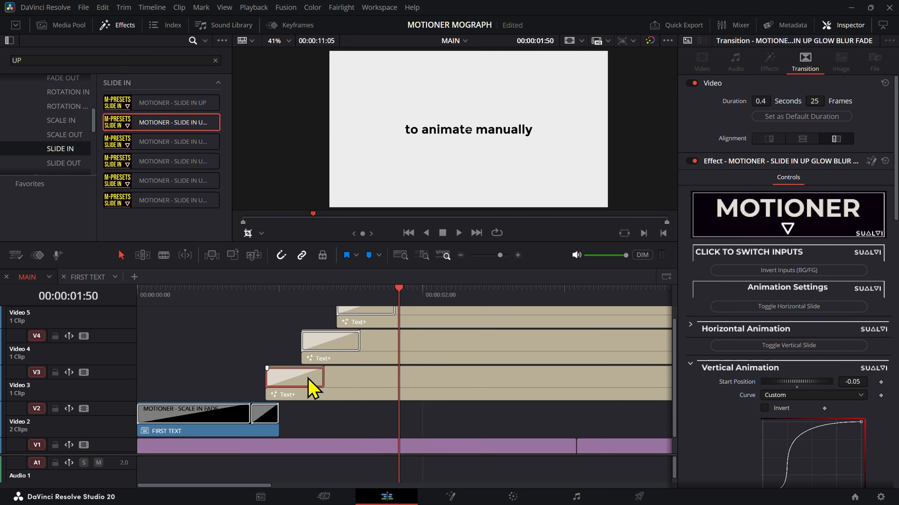
right_click(307, 378)
click(526, 416)
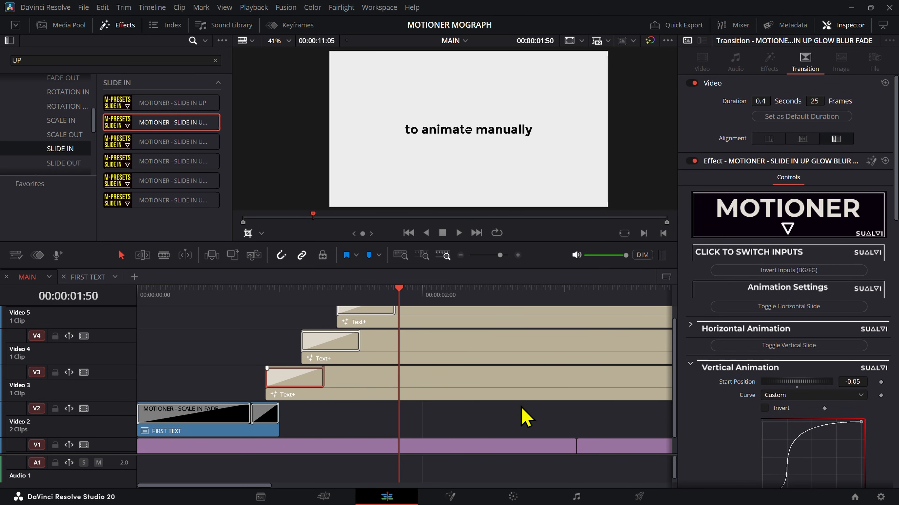
click(312, 340)
right_click(313, 340)
mouse_move(386, 363)
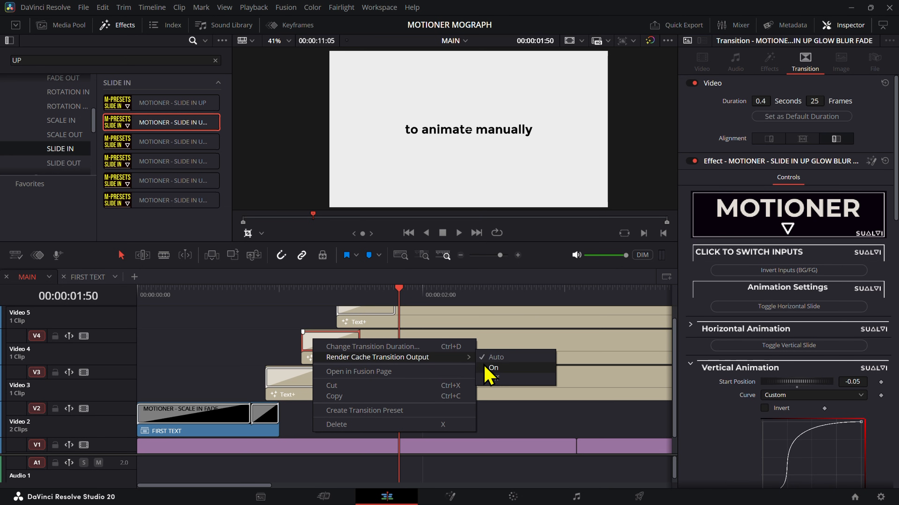
click(505, 368)
right_click(355, 314)
mouse_move(482, 335)
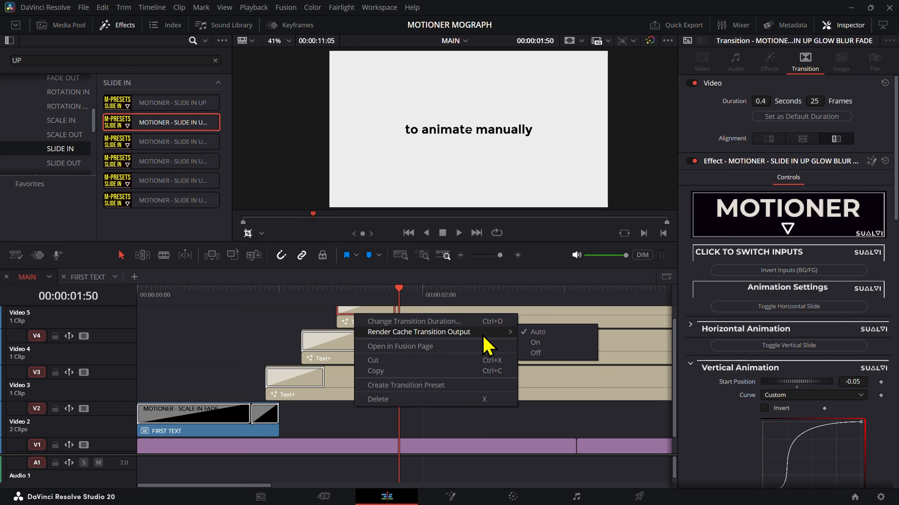
click(542, 342)
Step: Set Render Cache Transition Output to On for FIRST TEXT's MOTIONER - SCALE IN FADE transition on V2
drag(218, 303, 200, 301)
key(Home)
click(171, 412)
right_click(172, 412)
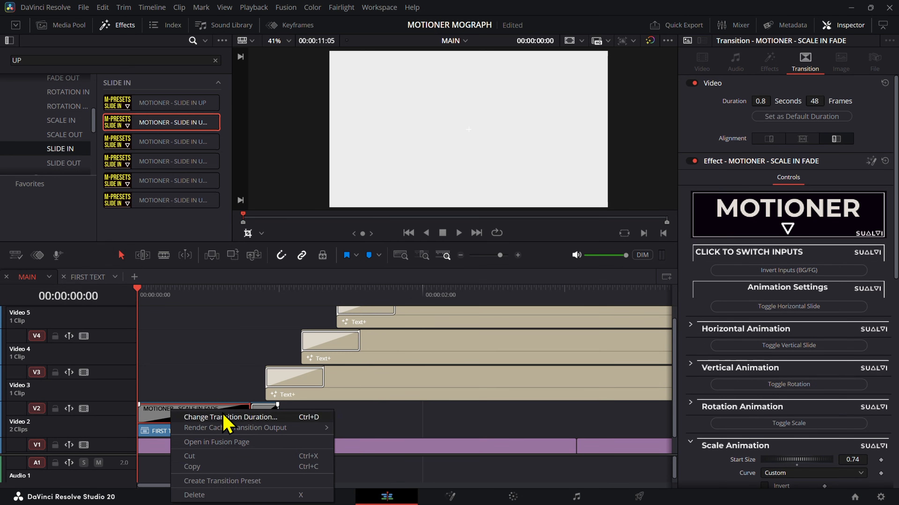
mouse_move(311, 427)
click(378, 448)
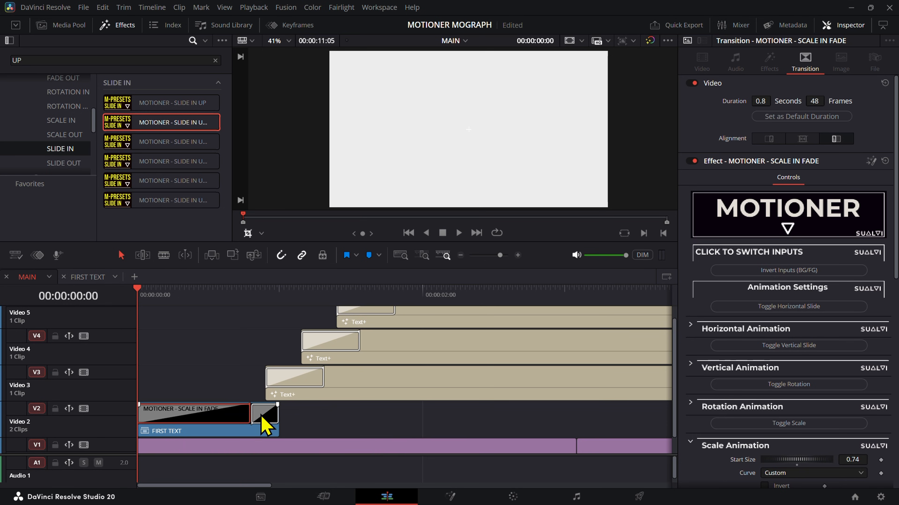
right_click(265, 425)
Step: Play the MAIN timeline from the start to check how smoothly the transitions run
click(221, 341)
key(space)
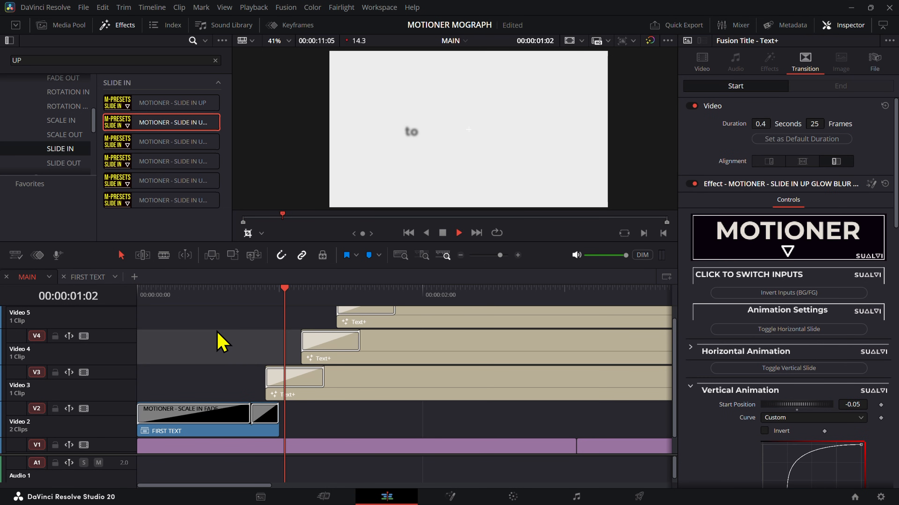
key(space)
drag(281, 297, 99, 318)
click(247, 352)
key(space)
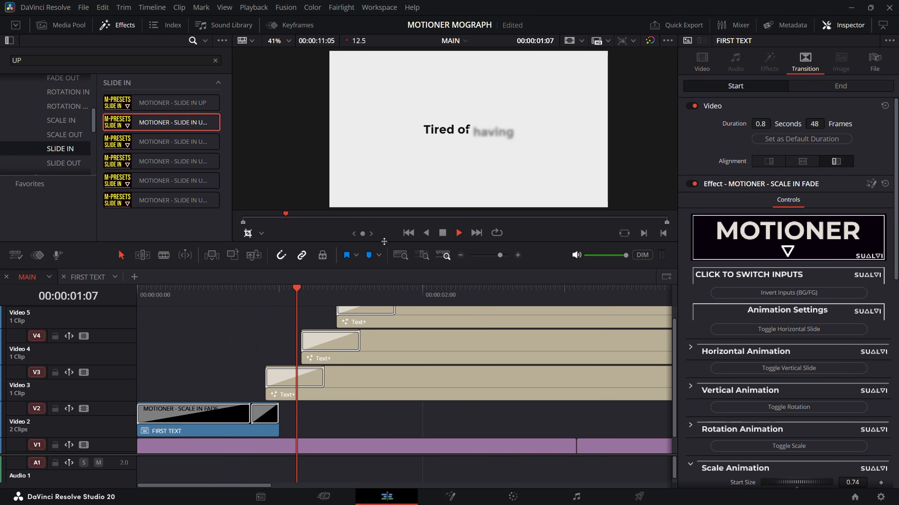
Step: Turn on the render cache for timeline playback
click(269, 9)
mouse_move(286, 49)
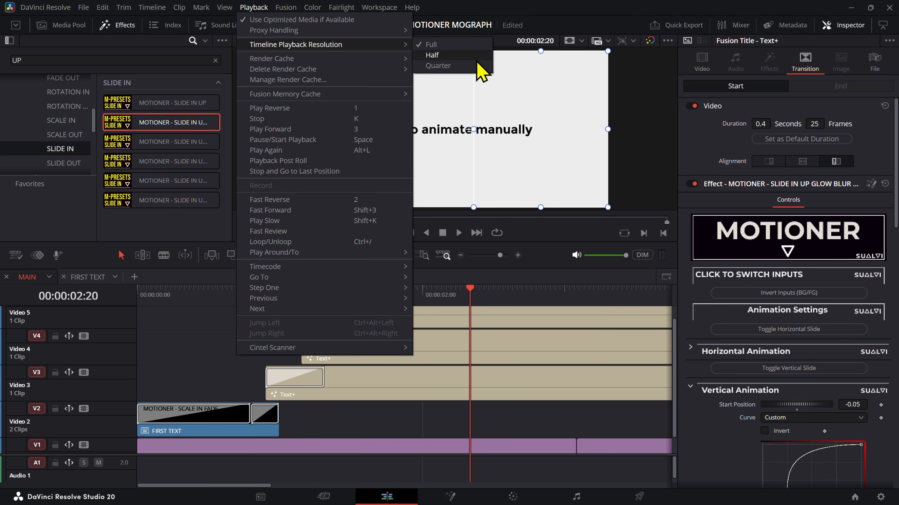
mouse_move(359, 62)
click(459, 68)
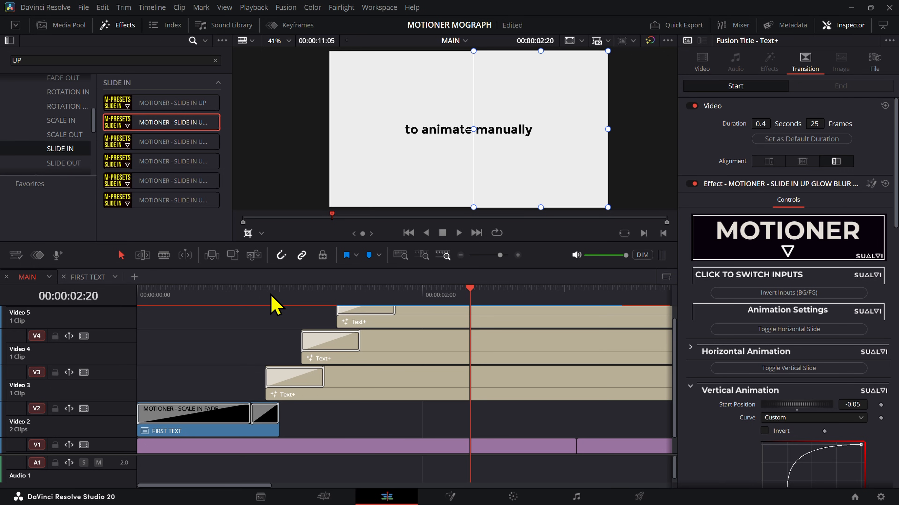
Step: Replay the MAIN timeline from the start with render caching active and return to 00:00:00:00
drag(161, 294, 137, 297)
click(168, 343)
key(space)
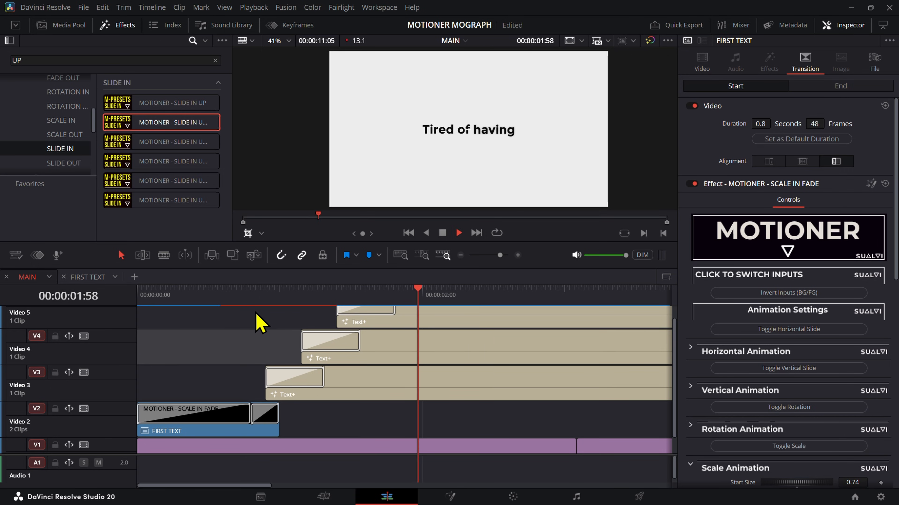
key(space)
scroll(349, 359, down, 4)
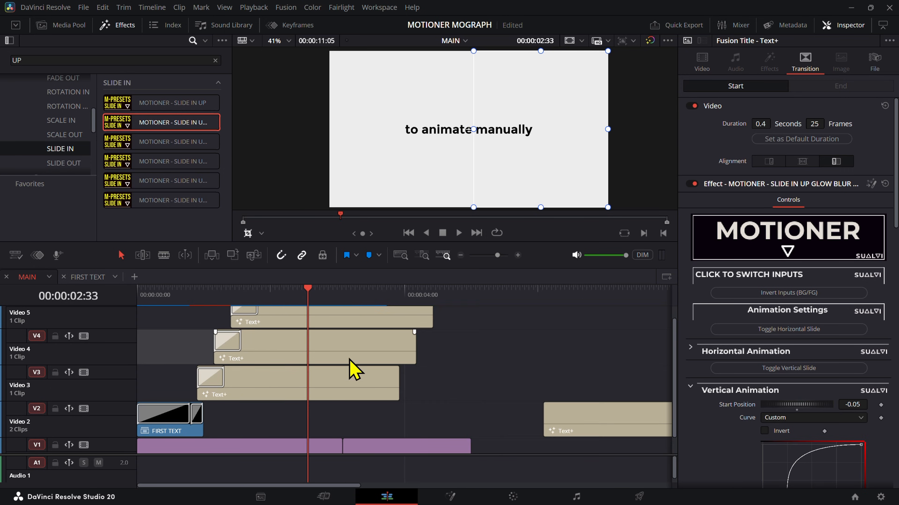
scroll(341, 363, up, 5)
scroll(333, 378, left, 4)
scroll(283, 354, down, 1)
drag(267, 298, 118, 306)
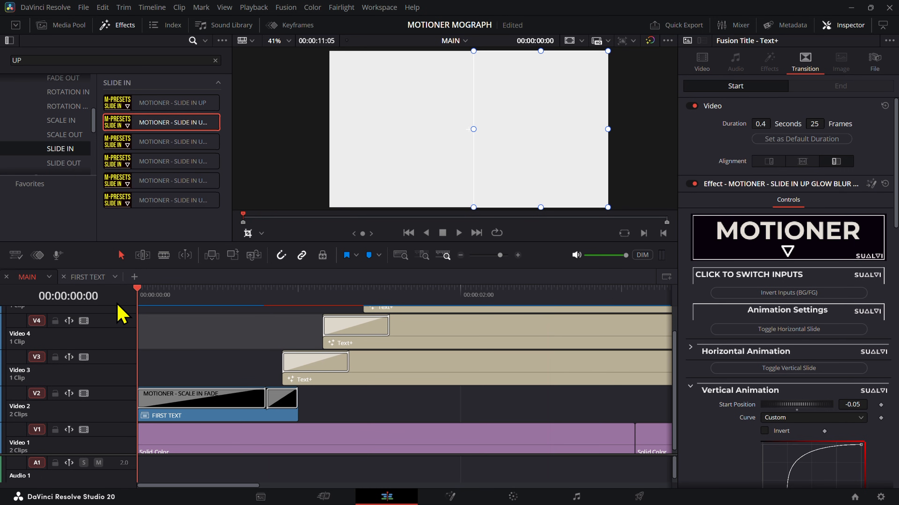
Step: Open the FIRST TEXT timeline and play it to check its slide-in transitions
click(100, 276)
click(165, 305)
key(space)
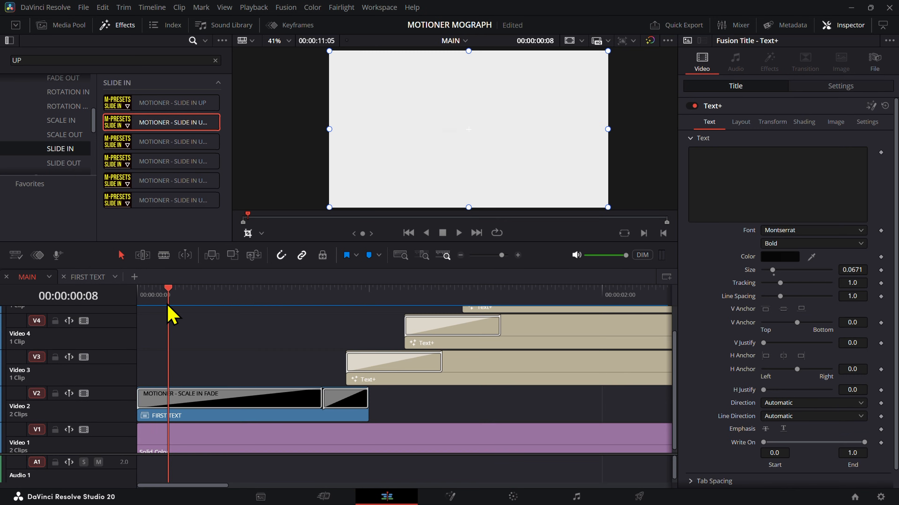
Step: Back in MAIN, reshape the Scale Animation curve of FIRST TEXT's MOTIONER - SCALE IN FADE transition into a gentler ease with a lower end handle
drag(168, 307, 242, 322)
click(257, 415)
click(269, 398)
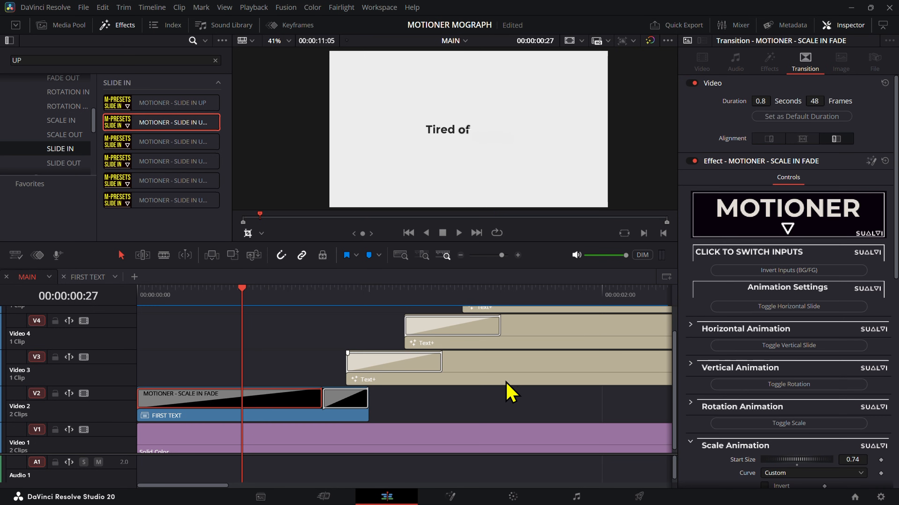
scroll(738, 236, down, 6)
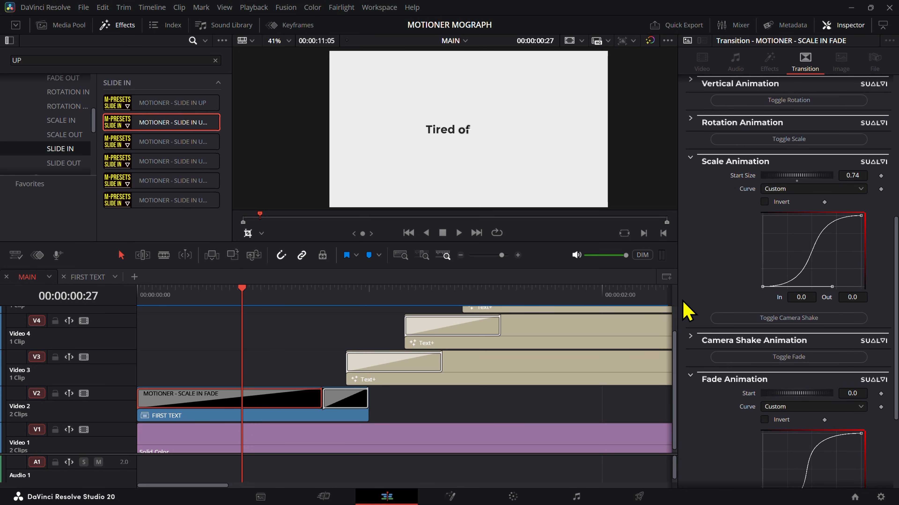
drag(835, 289, 814, 266)
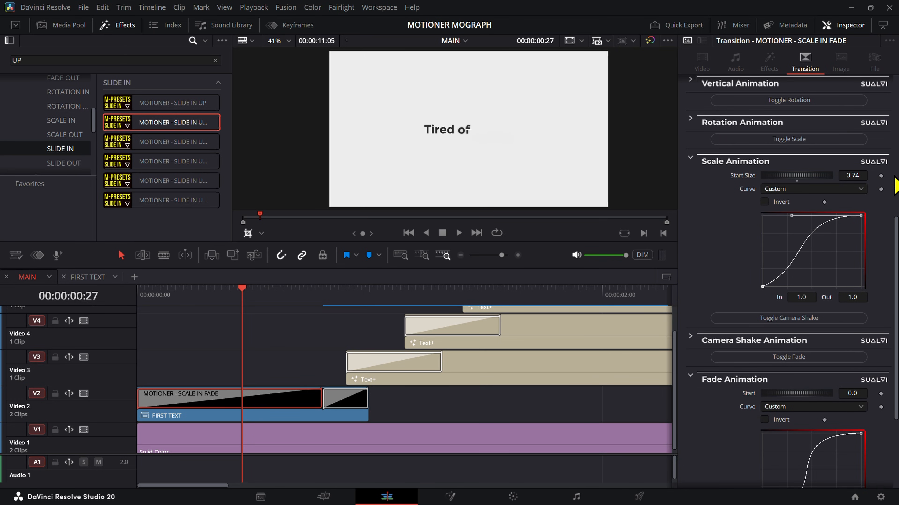
drag(794, 218, 798, 249)
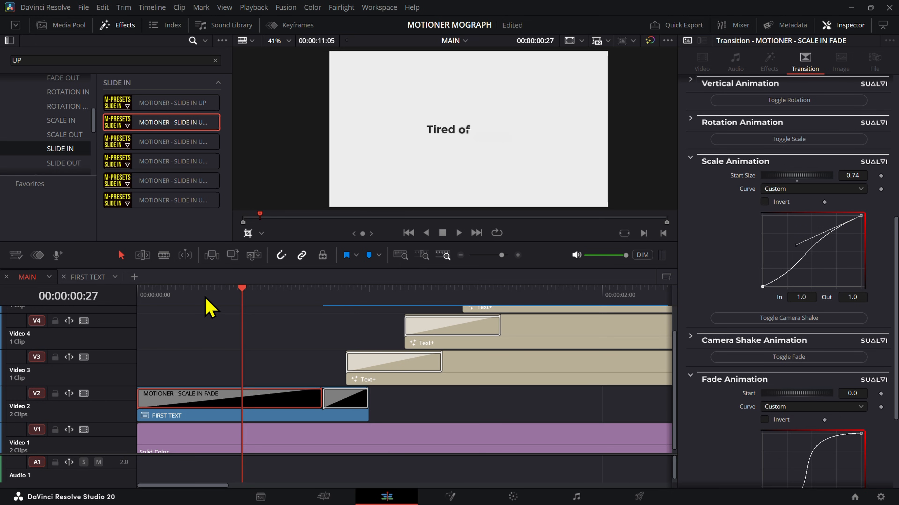
Step: Play MAIN from the start to review the reshaped scale-in and the following words
key(Home)
key(space)
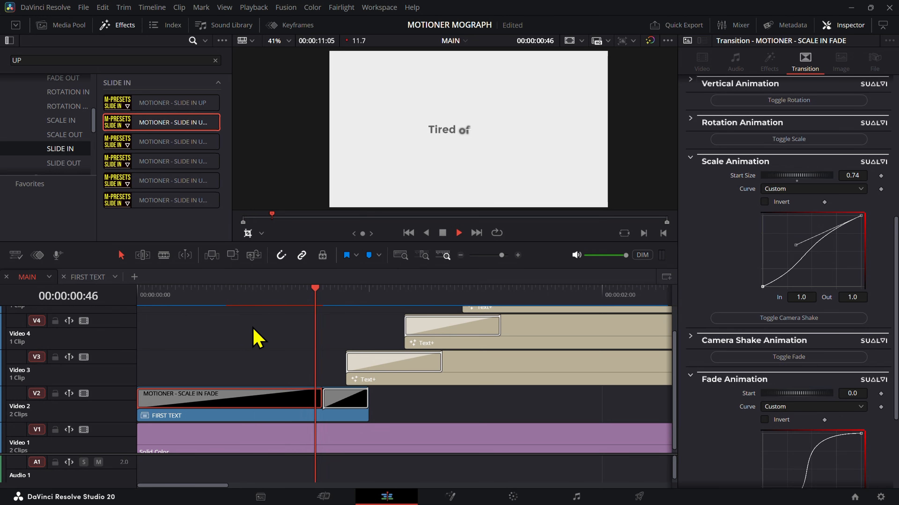
click(273, 339)
scroll(273, 340, down, 4)
scroll(273, 339, up, 1)
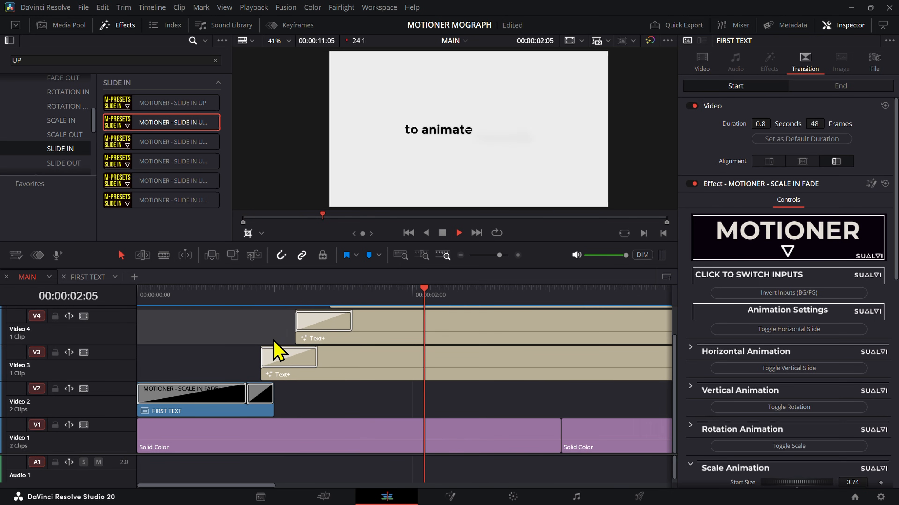
click(276, 350)
key(space)
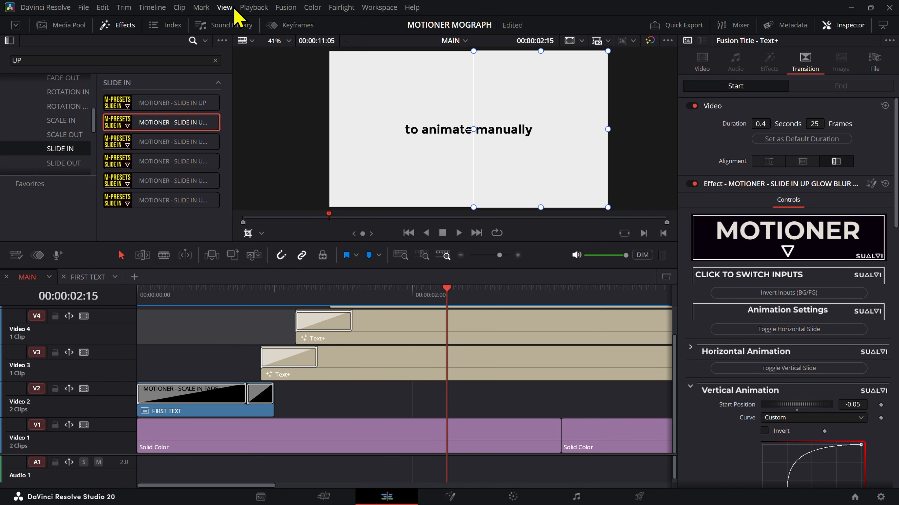
Step: Set the Timeline Playback Resolution to Half
click(253, 8)
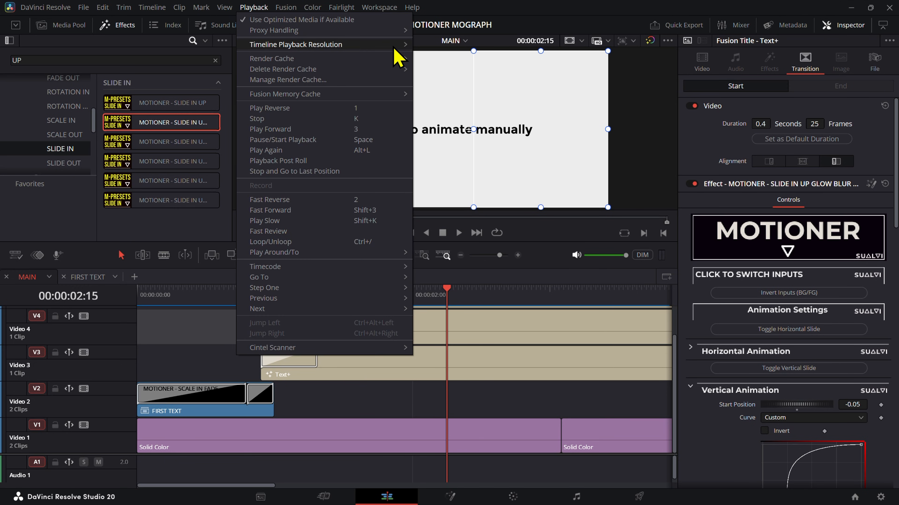
mouse_move(395, 46)
click(440, 55)
Step: Replay the opening of MAIN several times to review FIRST TEXT's animation at the reduced playback resolution
drag(269, 303, 53, 324)
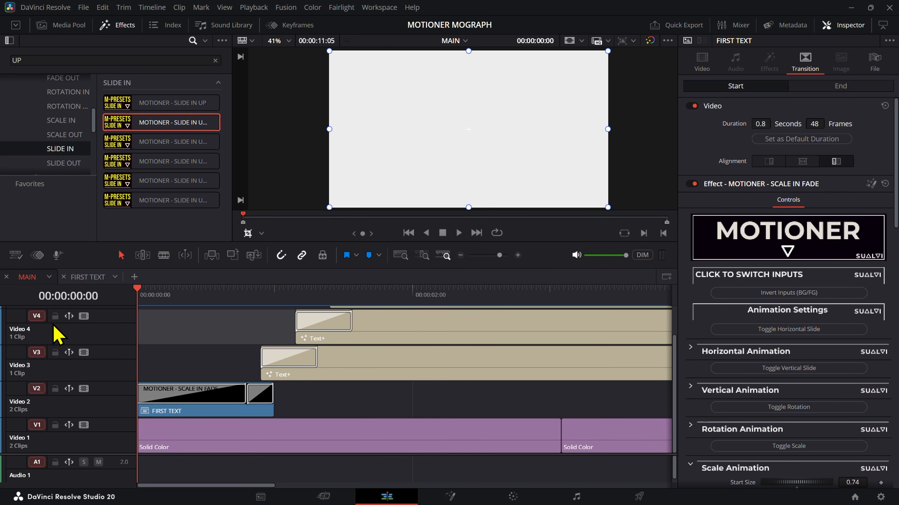
key(space)
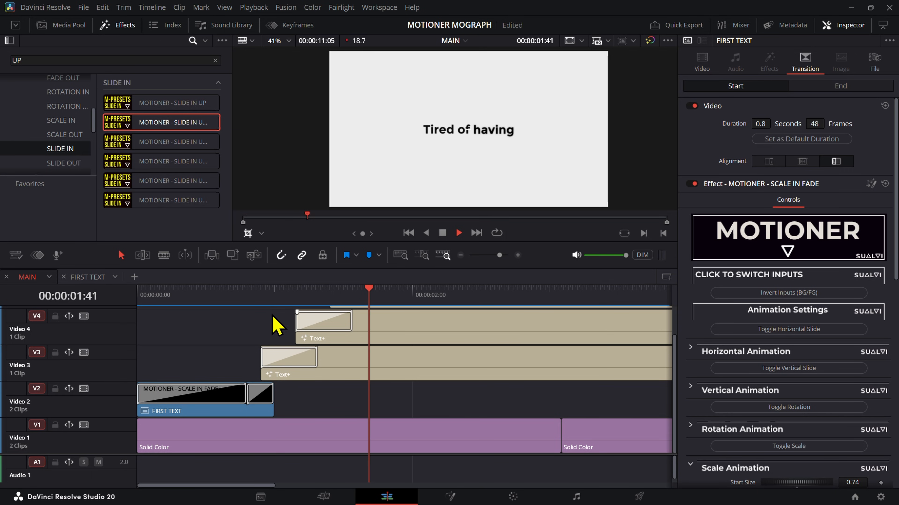
key(space)
drag(223, 301, 82, 324)
click(165, 348)
key(space)
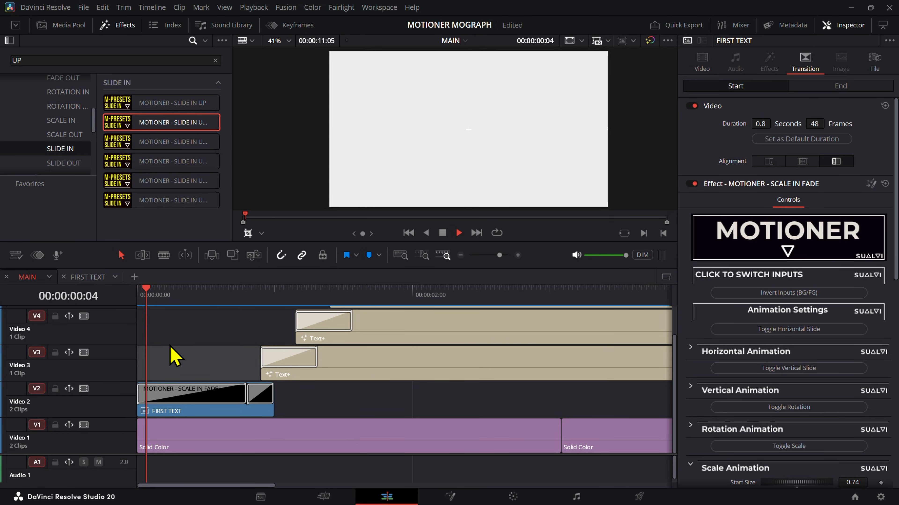
key(space)
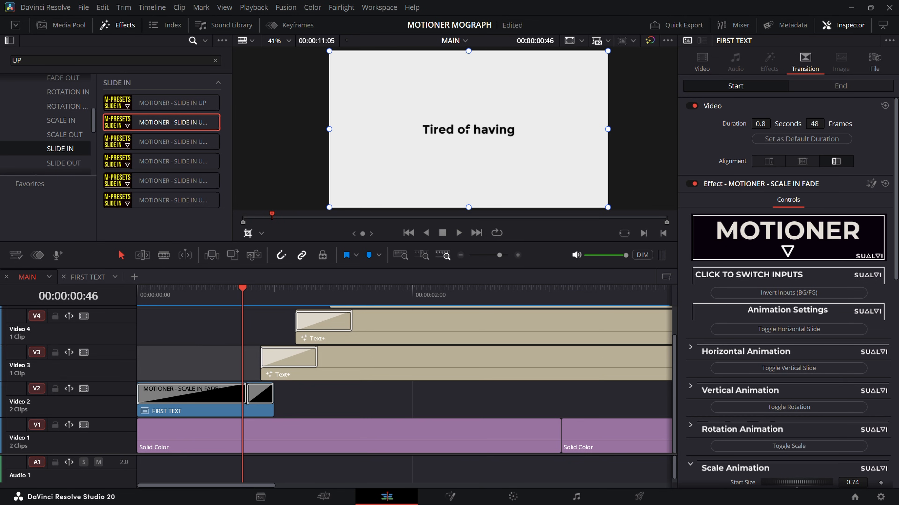
click(180, 301)
click(149, 301)
click(176, 331)
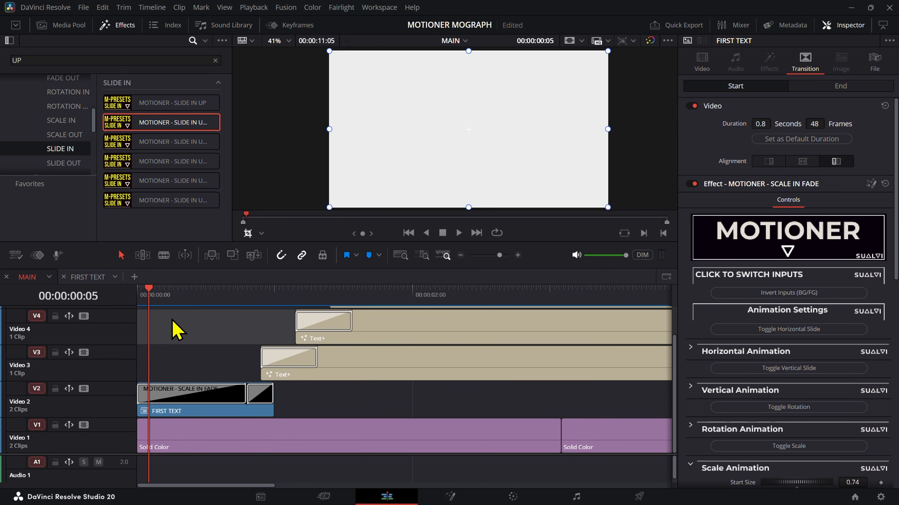
key(space)
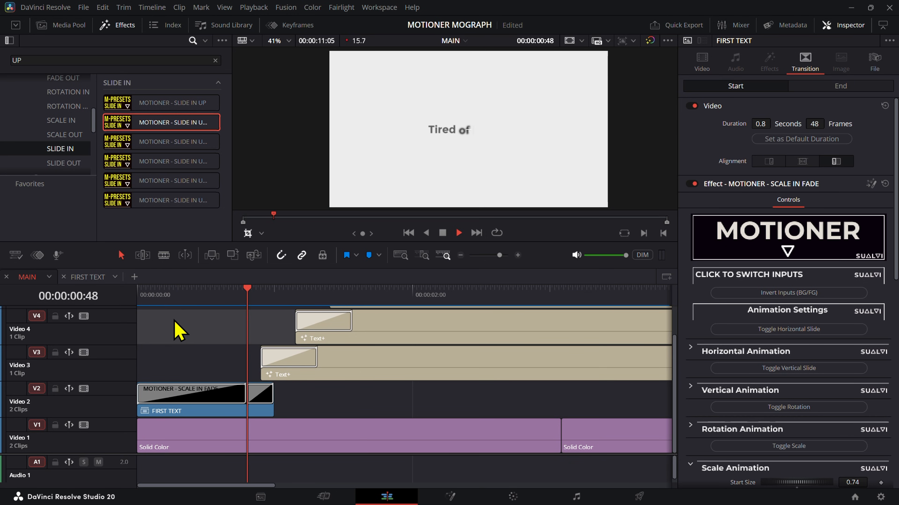
Step: Play and scrub through the opening of MAIN to review FIRST TEXT's scale-in and the words that follow
click(208, 313)
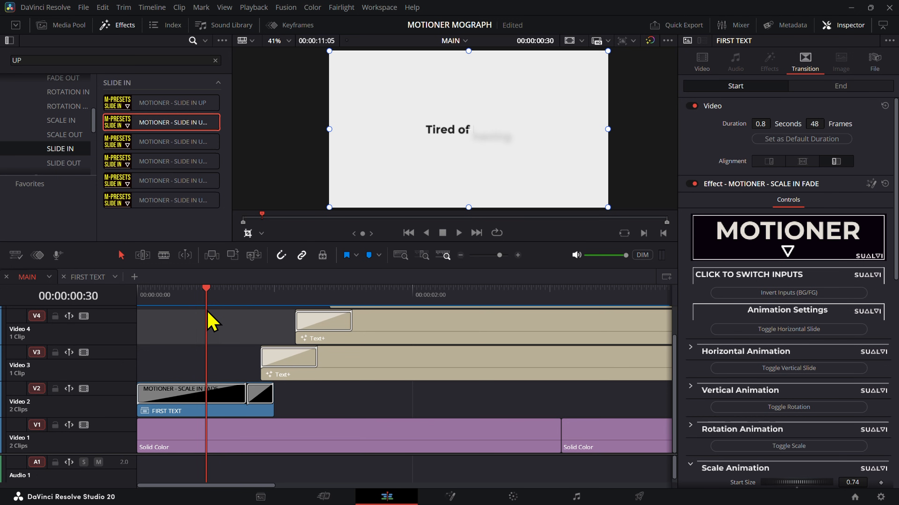
click(228, 310)
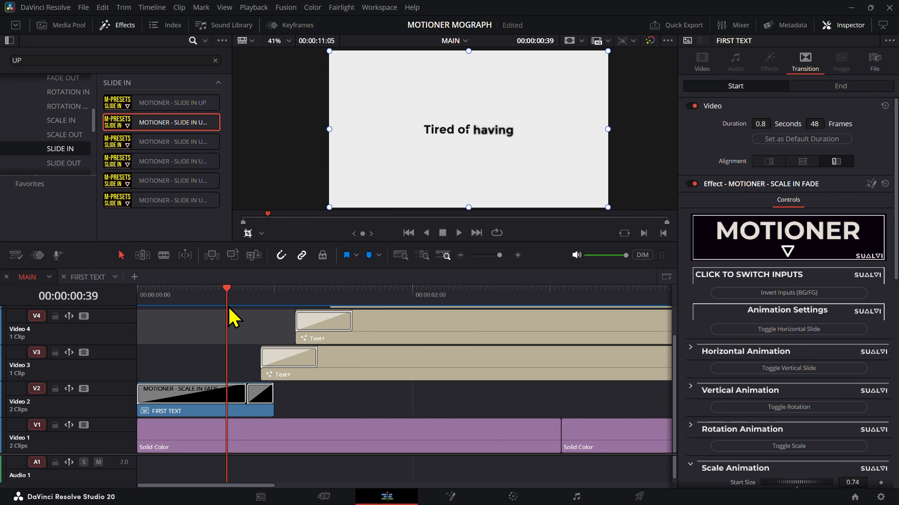
drag(228, 308, 140, 385)
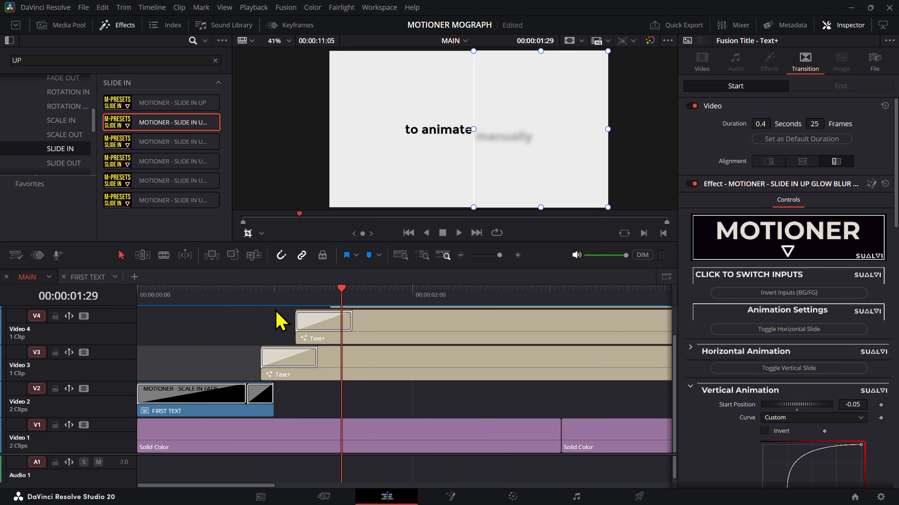
drag(276, 311, 341, 307)
drag(275, 303, 400, 371)
key(shift+z)
key(shift+z)
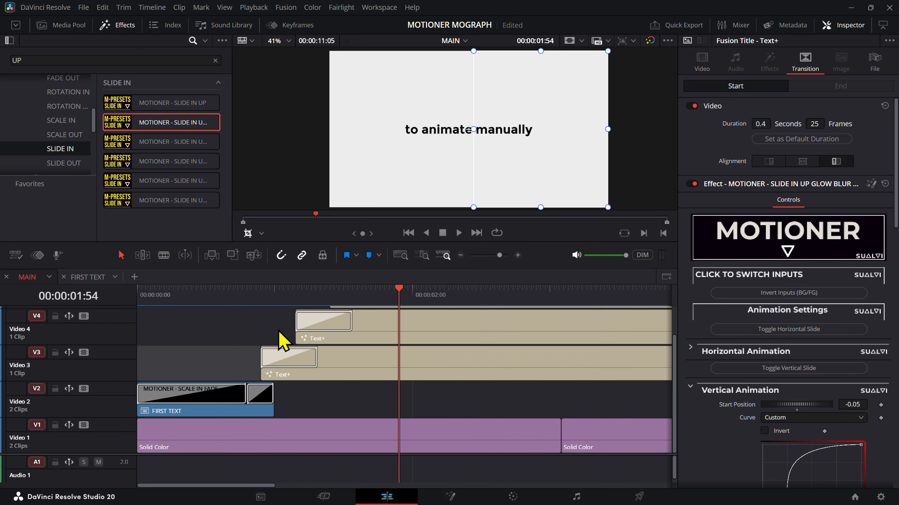
Step: Scrub across the "to animate manually" words and play MAIN from the start with the viewer's crop controls hidden
click(248, 299)
drag(249, 301, 410, 323)
click(247, 234)
drag(329, 311, 401, 341)
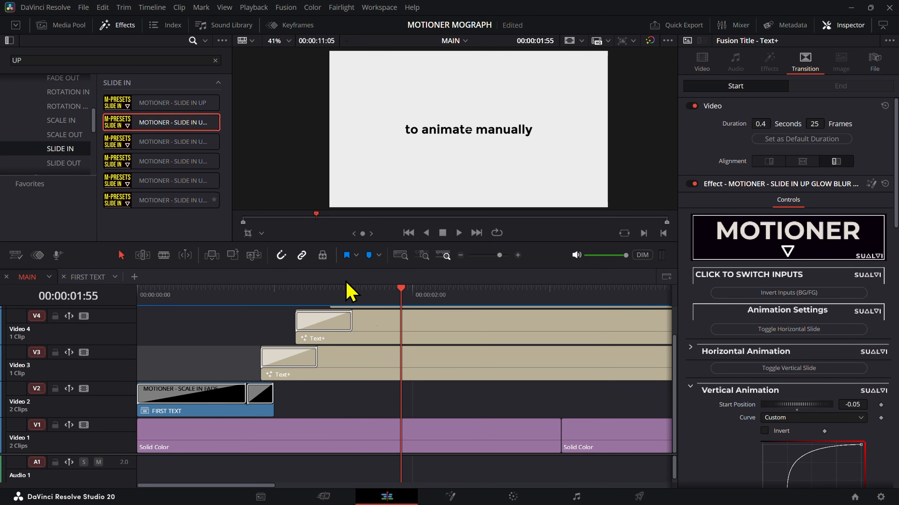
mouse_move(453, 312)
mouse_down()
mouse_move(435, 300)
mouse_move(336, 311)
mouse_move(454, 314)
mouse_move(455, 305)
mouse_move(295, 315)
mouse_move(431, 315)
mouse_move(440, 307)
mouse_up()
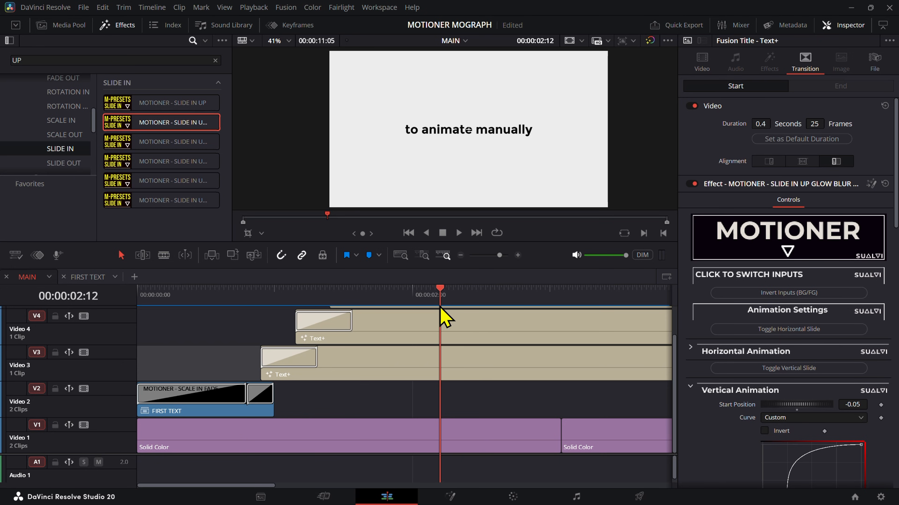
drag(443, 317, 85, 352)
key(space)
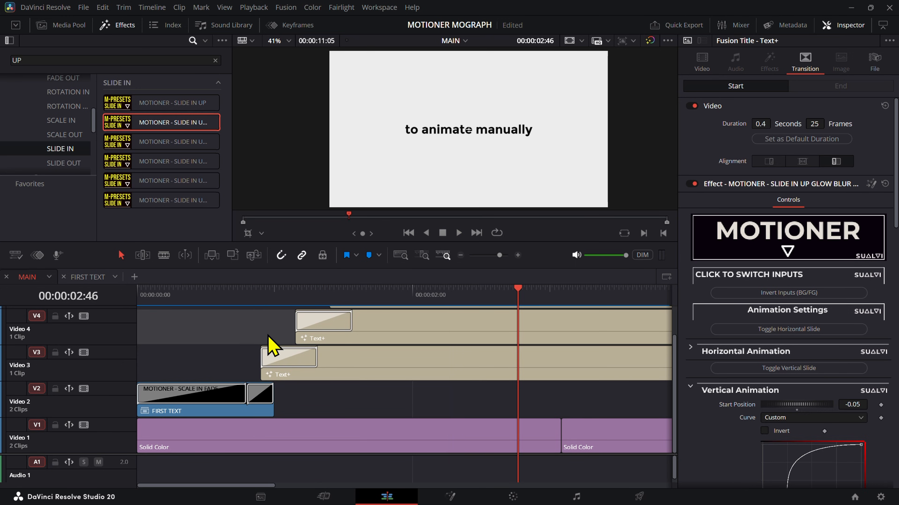
key(space)
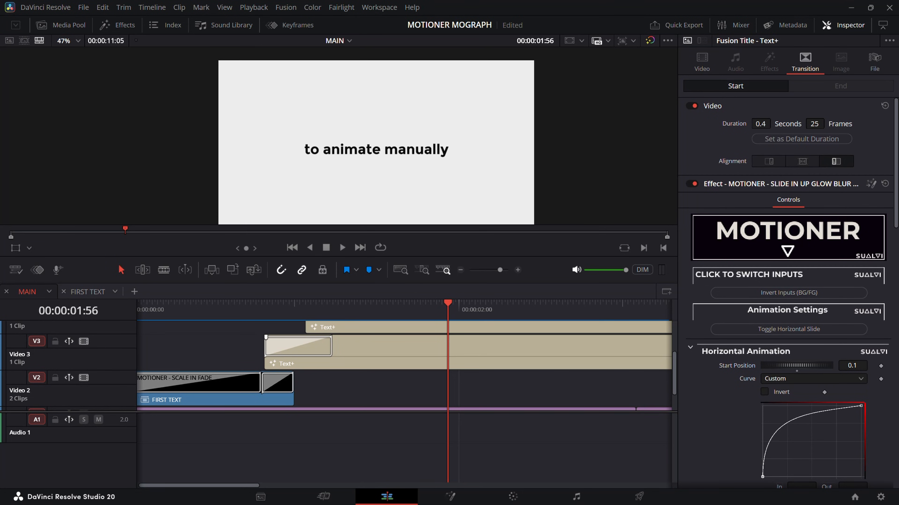
Step: Replay the start of MAIN and scrub through FIRST TEXT's MOTIONER - SCALE IN FADE transition
click(331, 387)
drag(304, 305, 134, 325)
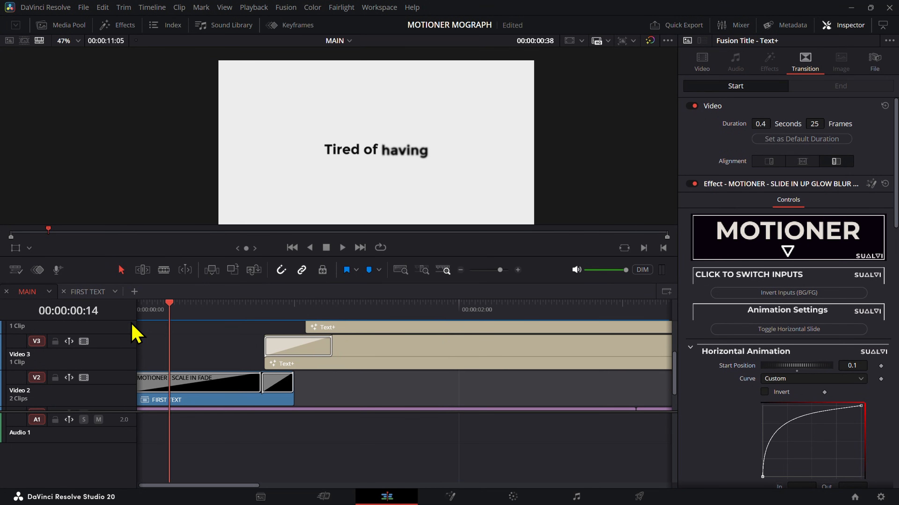
key(space)
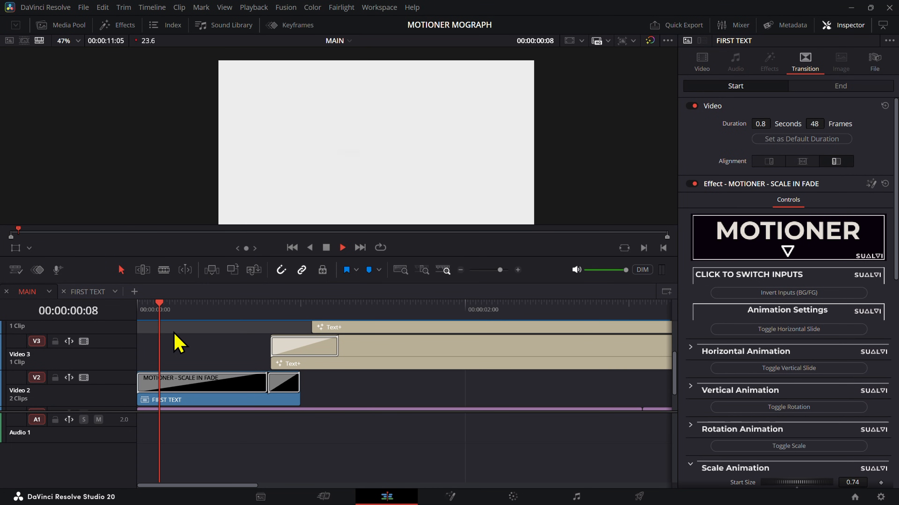
key(space)
click(205, 389)
drag(220, 311, 179, 324)
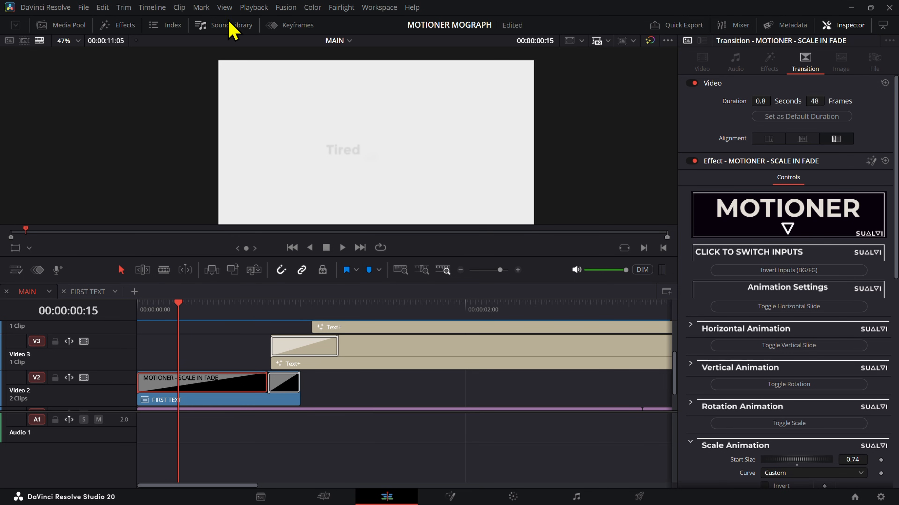
Step: Check the Timeline Playback Resolution, keep it at Half, and scrub to the slide-in transition of the Text+ clip on V3
click(254, 7)
mouse_move(287, 45)
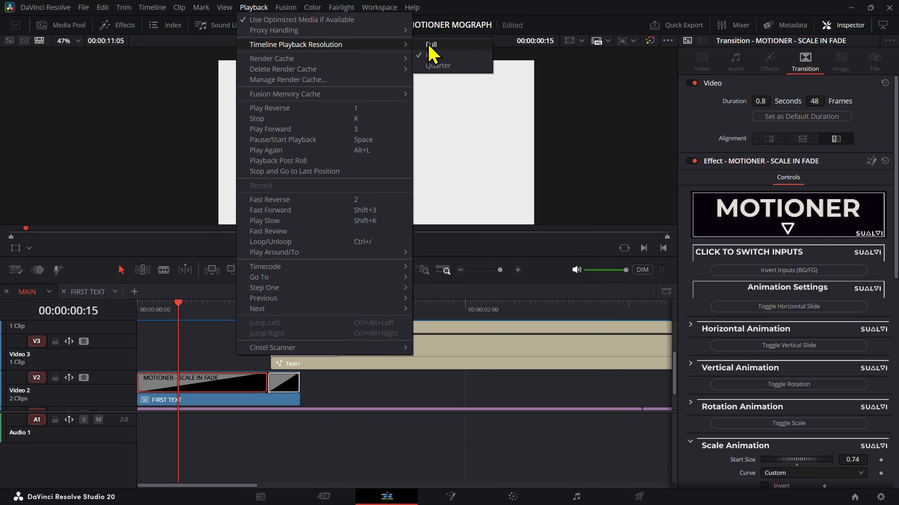
click(436, 55)
drag(174, 318, 342, 334)
scroll(835, 371, down, 5)
click(285, 340)
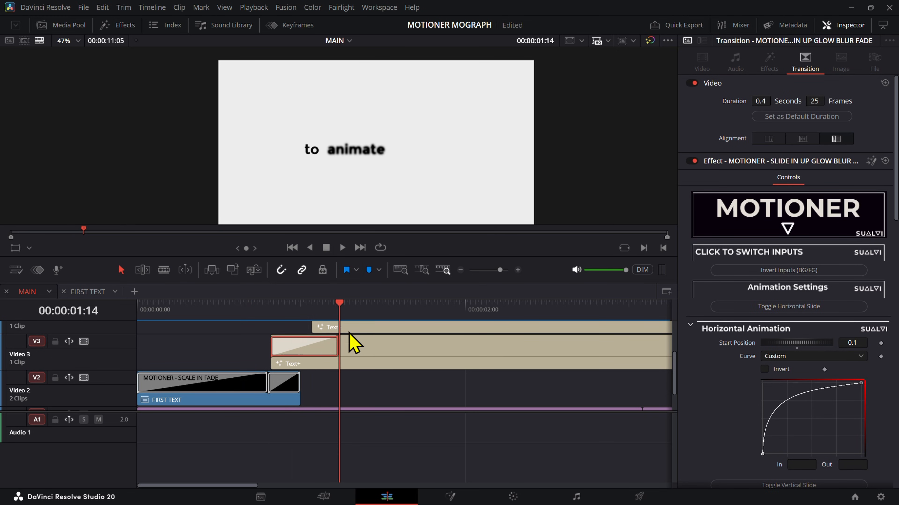
Step: Examine how the three Text+ clips on V3, V4 and V5 are staggered above FIRST TEXT
scroll(296, 384, up, 2)
scroll(296, 384, right, 3)
drag(290, 375, 330, 386)
scroll(331, 385, down, 3)
scroll(334, 384, down, 3)
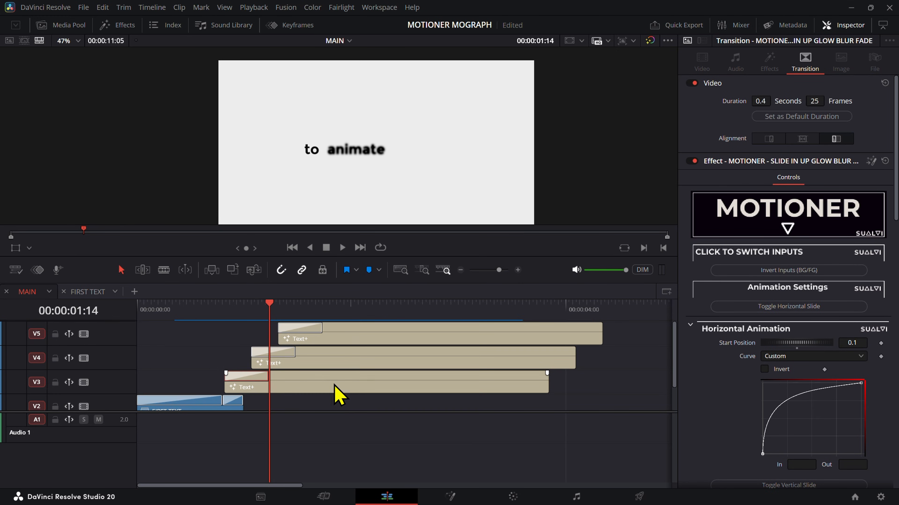
scroll(445, 363, down, 2)
scroll(523, 361, up, 2)
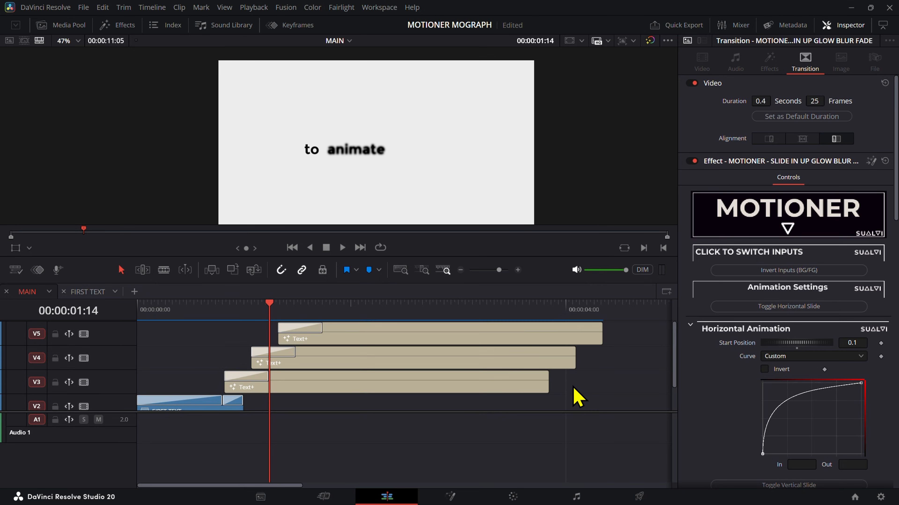
drag(573, 386, 452, 317)
Step: Scrub FIRST TEXT to frame 34 and inspect the blurred word "having" closely in the viewer
scroll(405, 336, down, 2)
click(203, 324)
drag(153, 315, 197, 324)
scroll(368, 120, up, 5)
scroll(354, 157, down, 1)
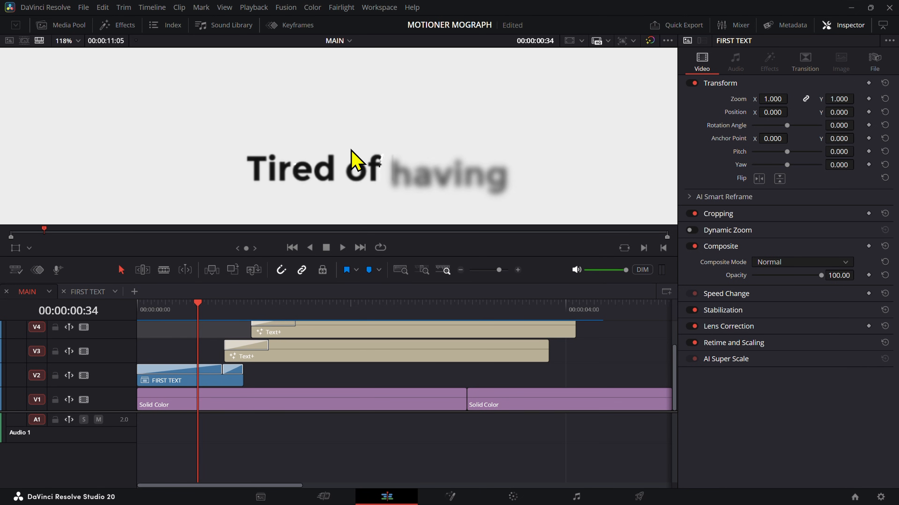
scroll(354, 160, down, 3)
Step: Choose Half again as the Timeline Playback Resolution
click(253, 7)
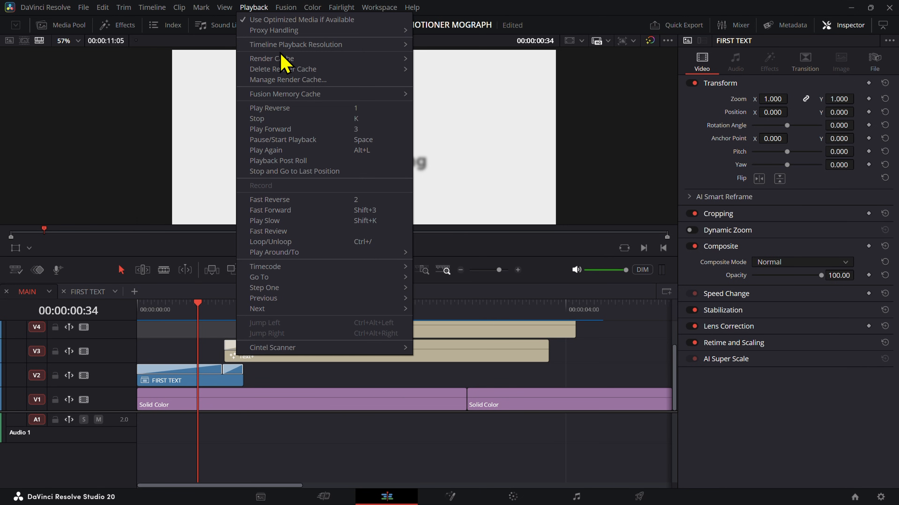
mouse_move(288, 50)
click(434, 57)
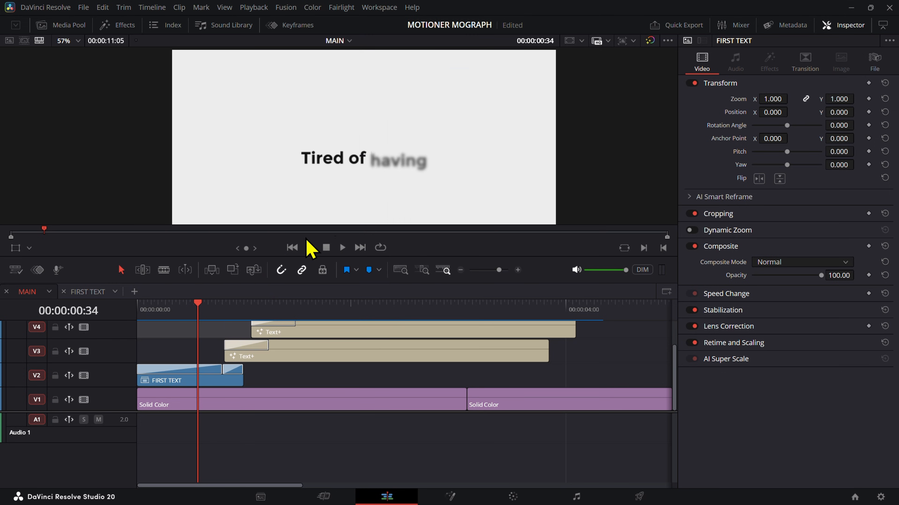
Step: Inspect the V3 title's slide-in and FIRST TEXT's slide-out transitions while scrubbing through the handover between the two phrases
drag(209, 307, 246, 349)
click(247, 349)
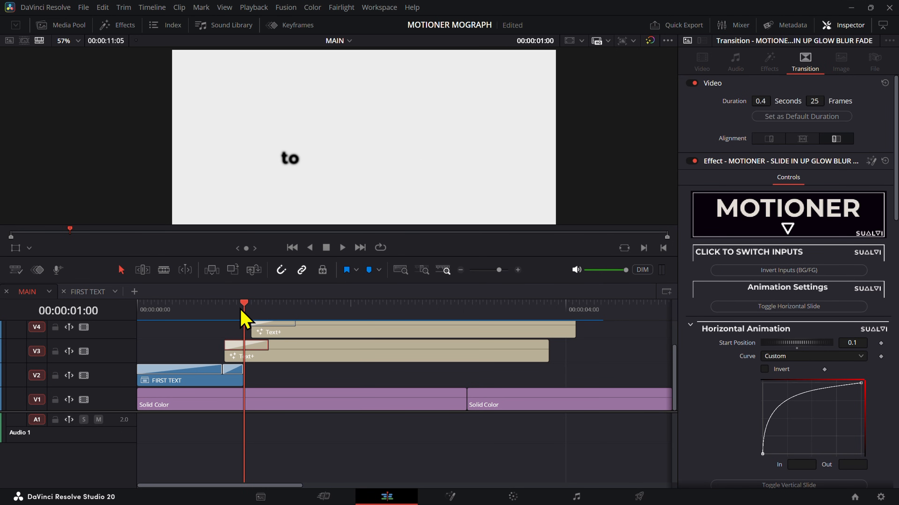
drag(241, 310, 224, 322)
scroll(251, 376, up, 6)
click(408, 368)
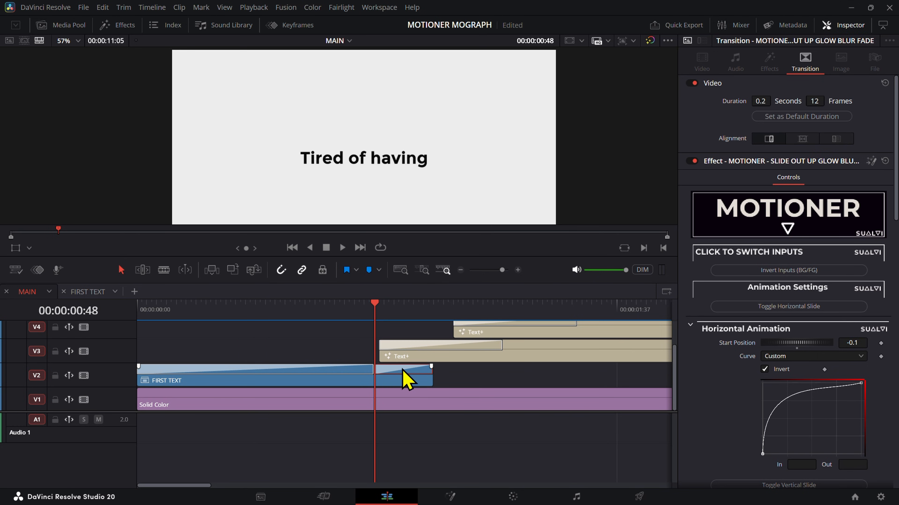
drag(387, 320, 528, 325)
drag(601, 343, 261, 346)
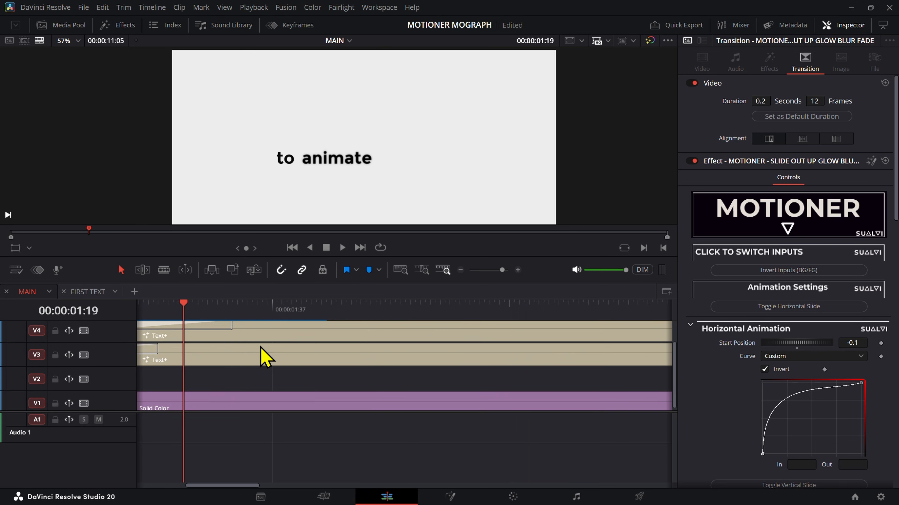
Step: Select the Text+ clips on V3, V4 and V5 and scrub to 00:00:02:12, where the whole phrase is shown
click(290, 347)
scroll(290, 347, down, 4)
scroll(291, 347, down, 3)
scroll(345, 351, down, 3)
scroll(411, 402, up, 1)
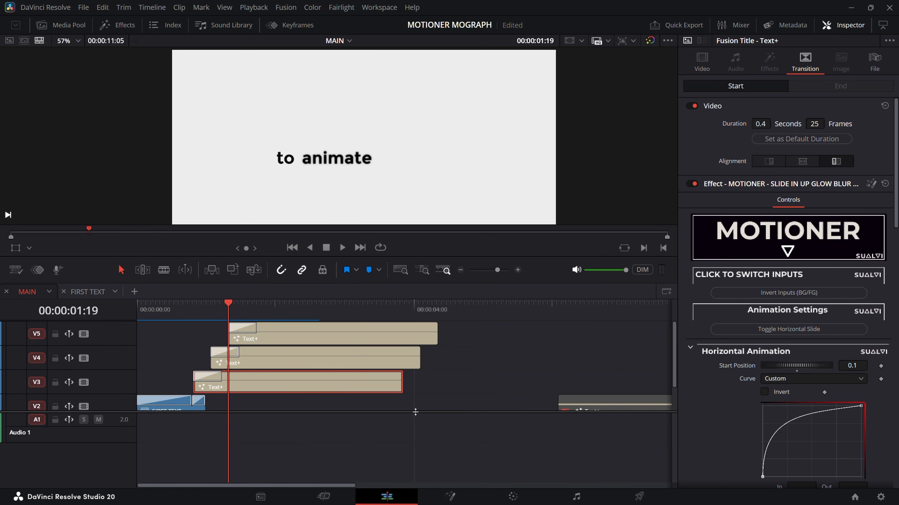
click(314, 363)
click(259, 314)
click(286, 330)
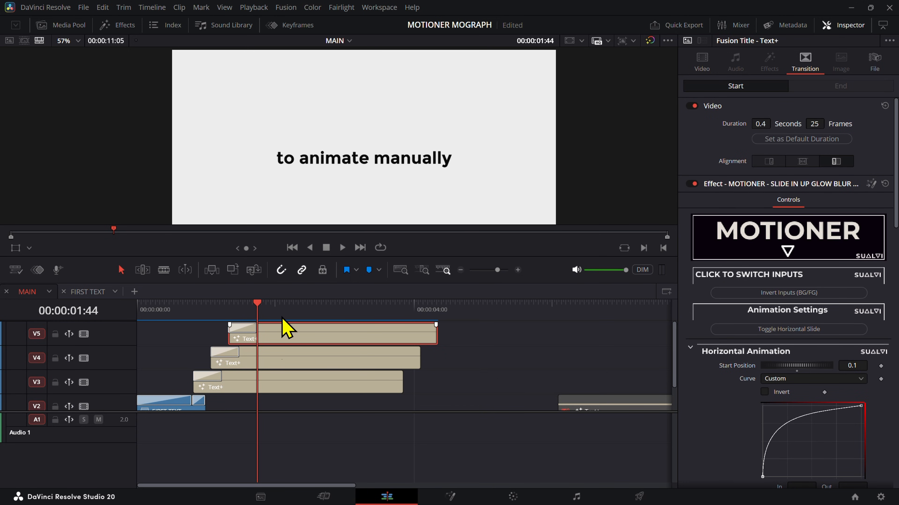
click(265, 352)
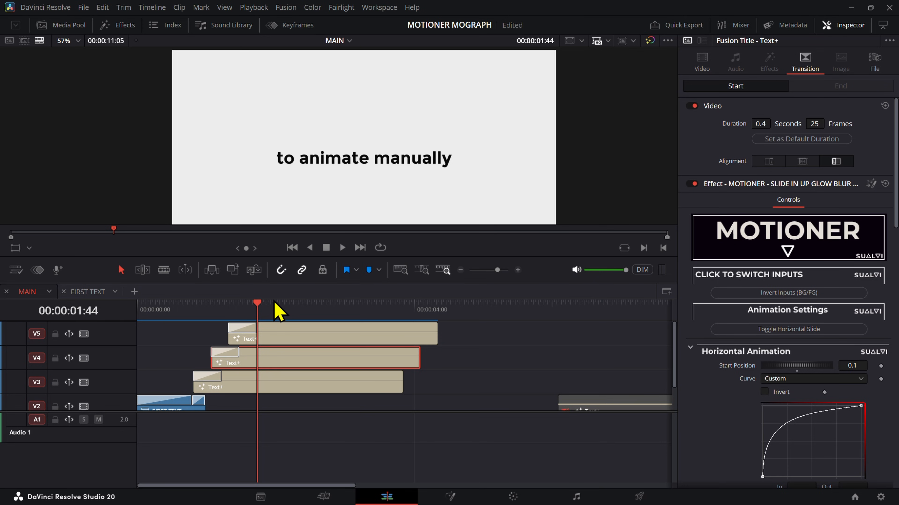
drag(275, 305, 289, 327)
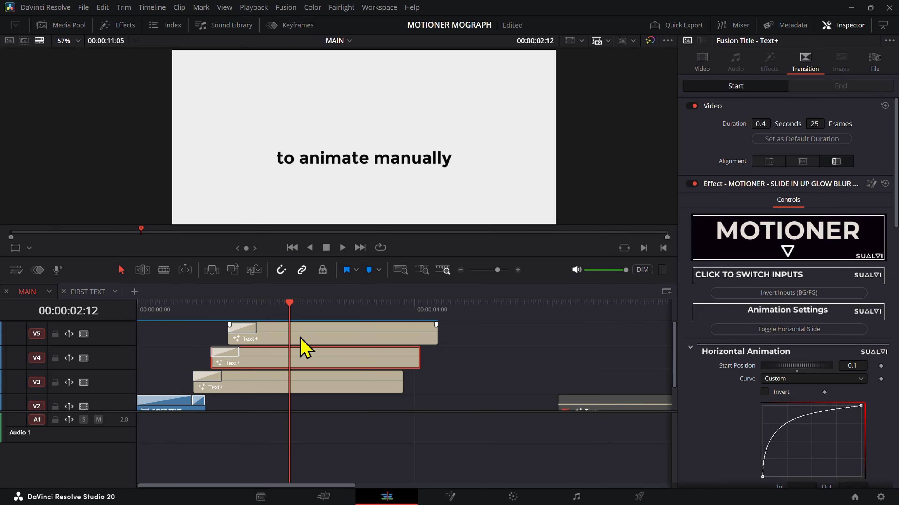
Step: Change the wording of the "to animate manually" Text+ clips to "to manually animate"
click(304, 339)
click(314, 351)
click(319, 342)
click(316, 367)
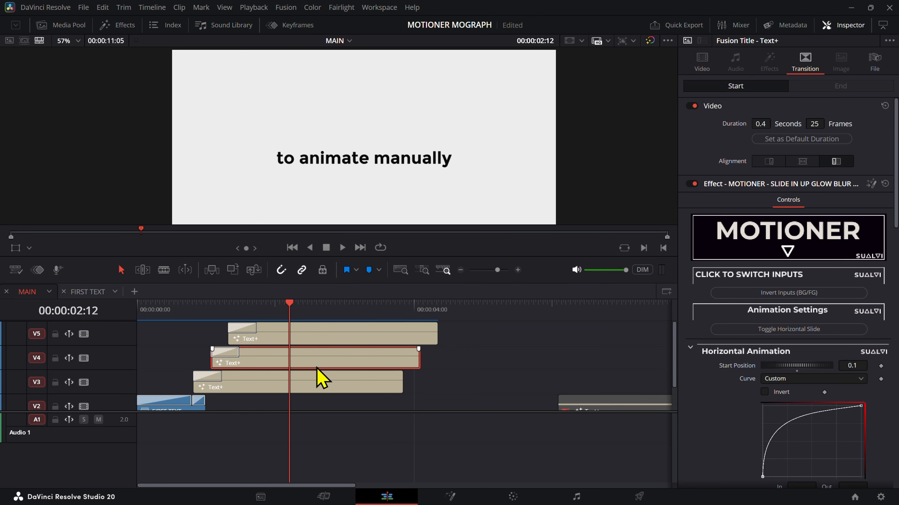
click(701, 60)
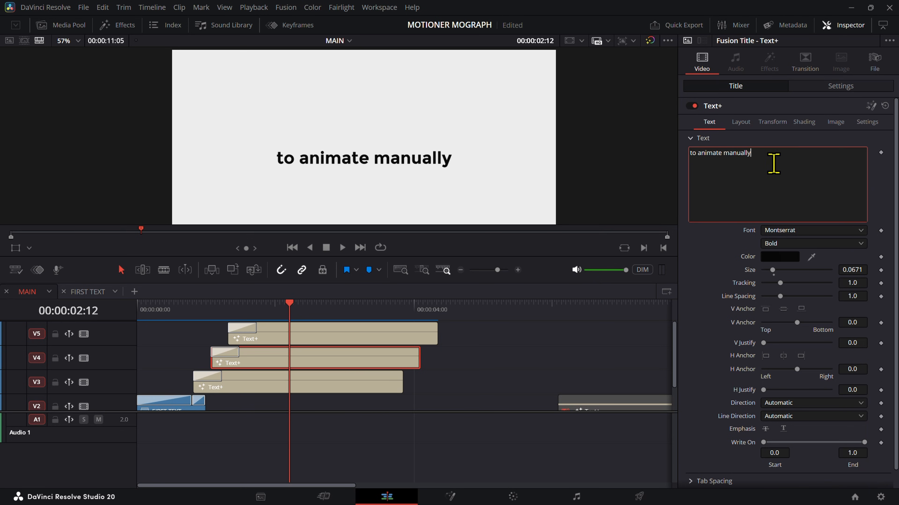
text(ma)
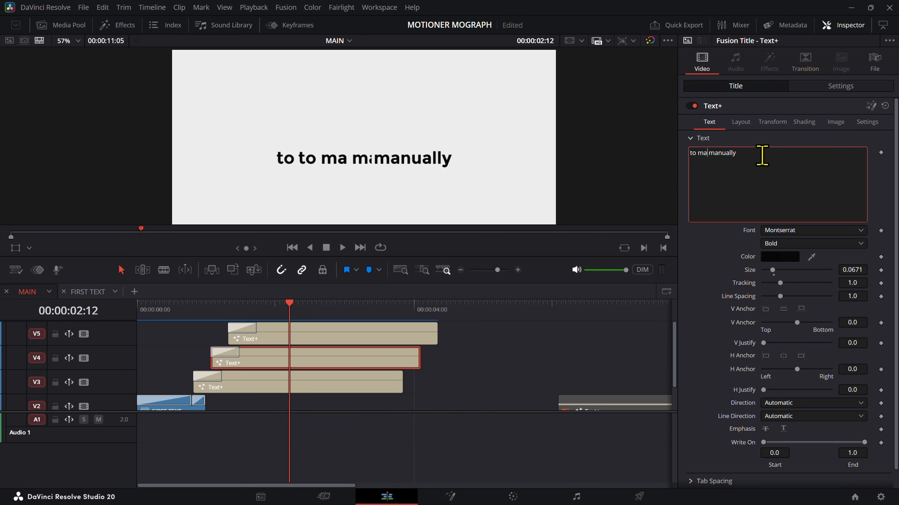
click(549, 360)
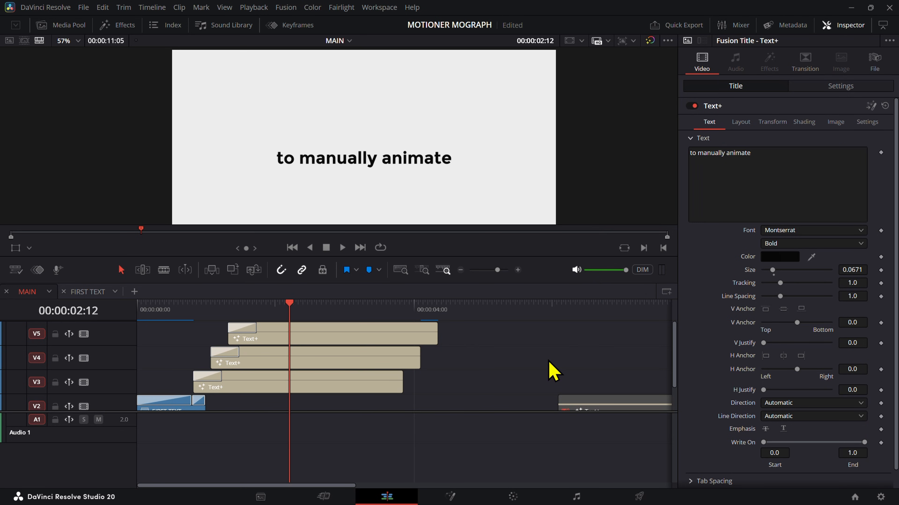
click(337, 373)
click(333, 359)
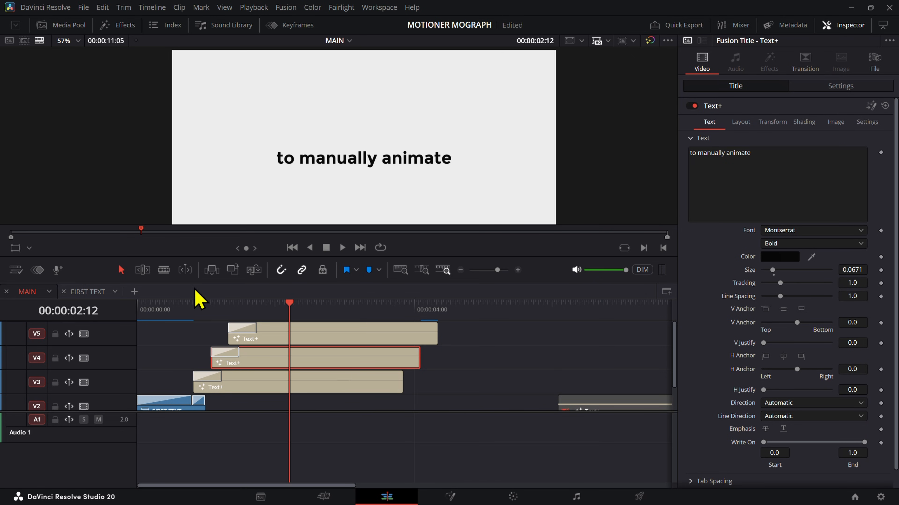
Step: Show the crop controls and move the V4 and V5 crop edges into the gap between "manually" and "animate"
click(29, 248)
click(41, 262)
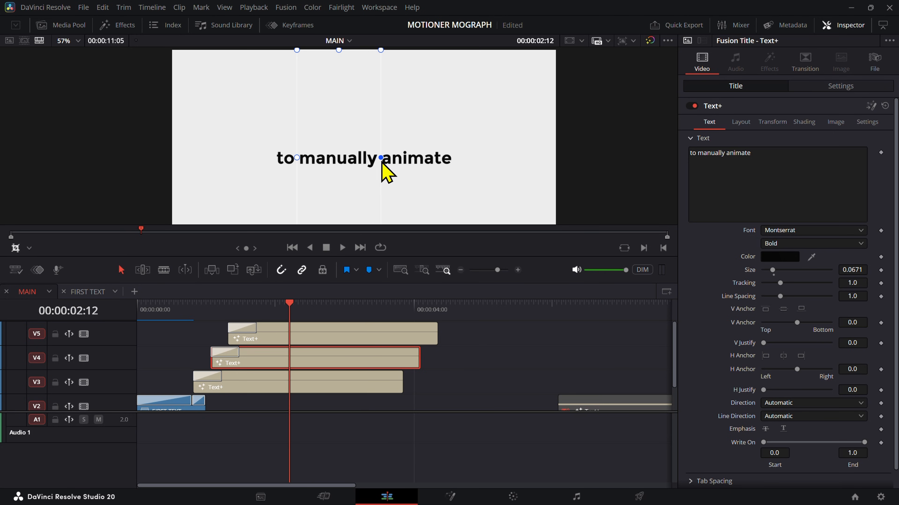
click(319, 336)
drag(371, 159, 380, 162)
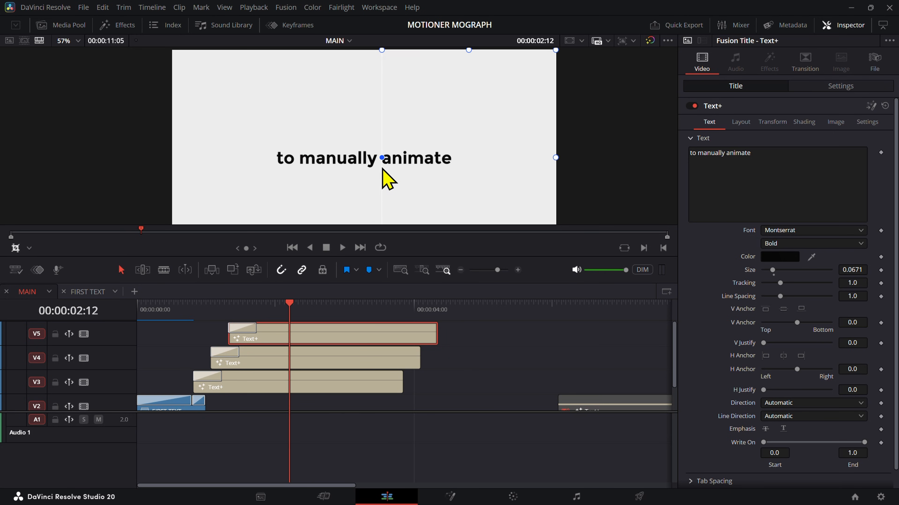
click(290, 384)
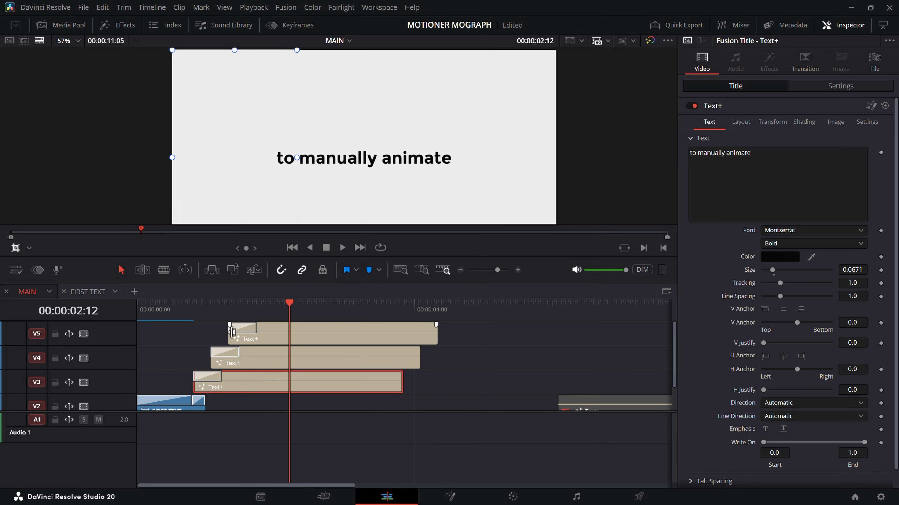
Step: Scrub over the reworded titles and play MAIN from the FIRST TEXT section to review them
drag(191, 313, 292, 325)
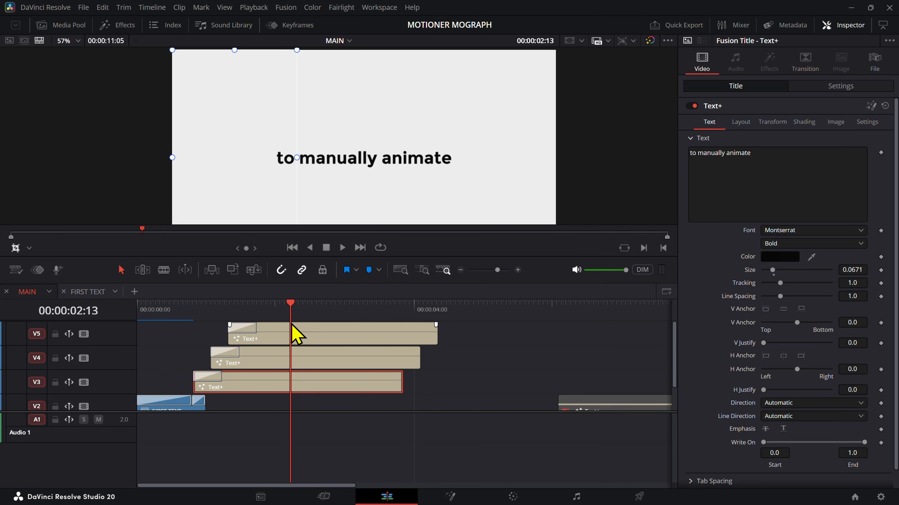
click(183, 313)
click(476, 376)
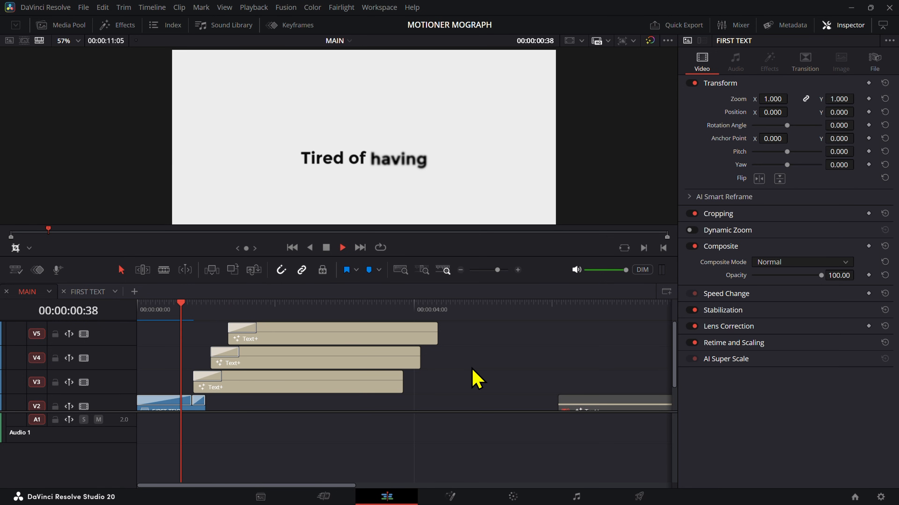
Step: Combine the Text+ clips on V3, V4 and V5 into a compound clip named "Second Text"
key(space)
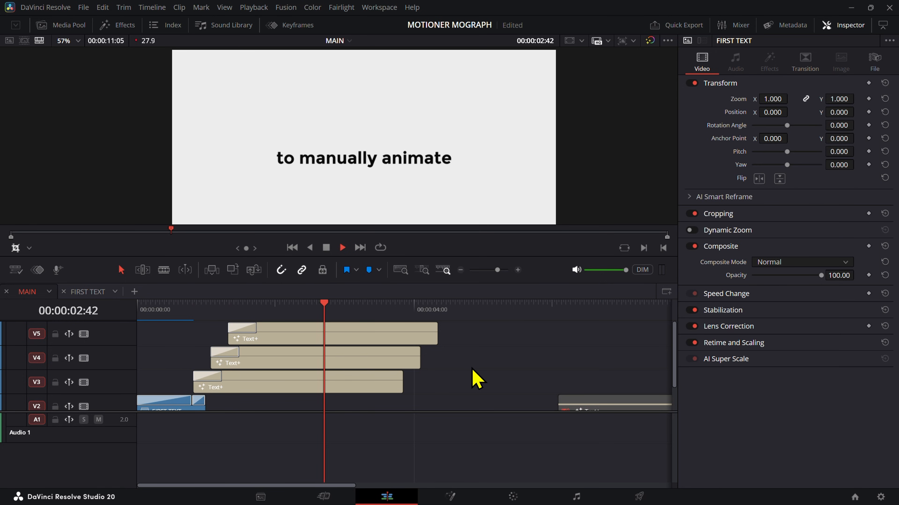
key(space)
drag(456, 389, 251, 335)
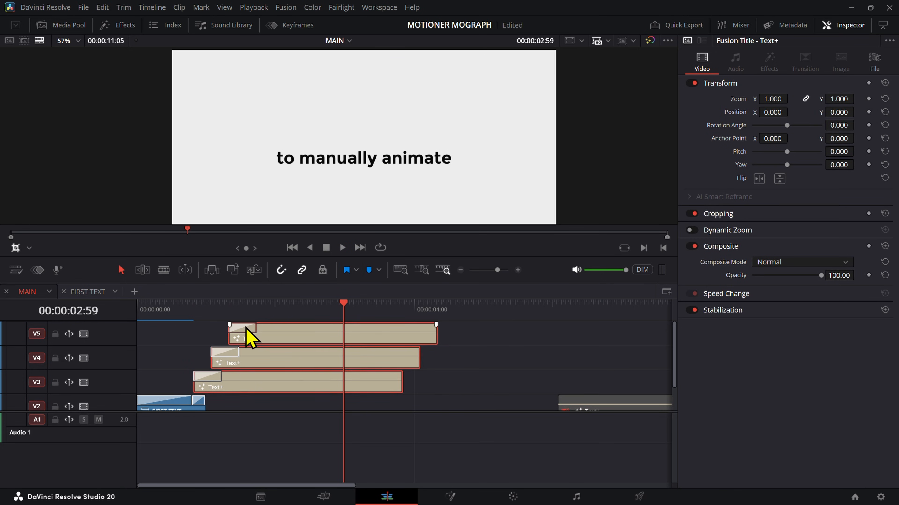
scroll(276, 354, down, 1)
right_click(287, 365)
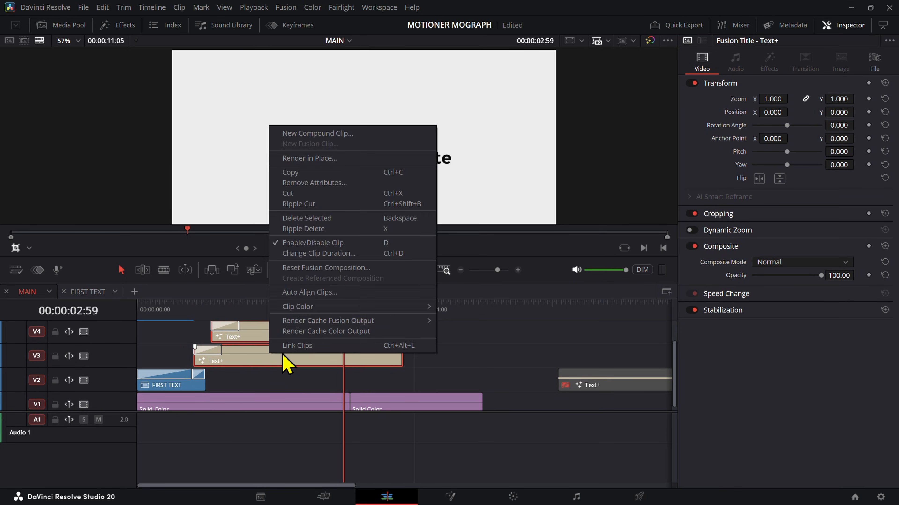
click(326, 138)
text(SE)
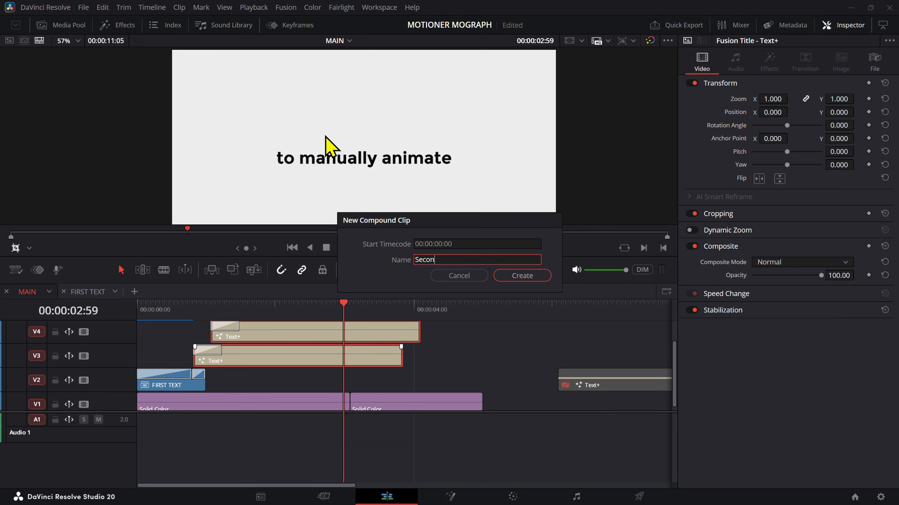
text(cond Text)
key(Return)
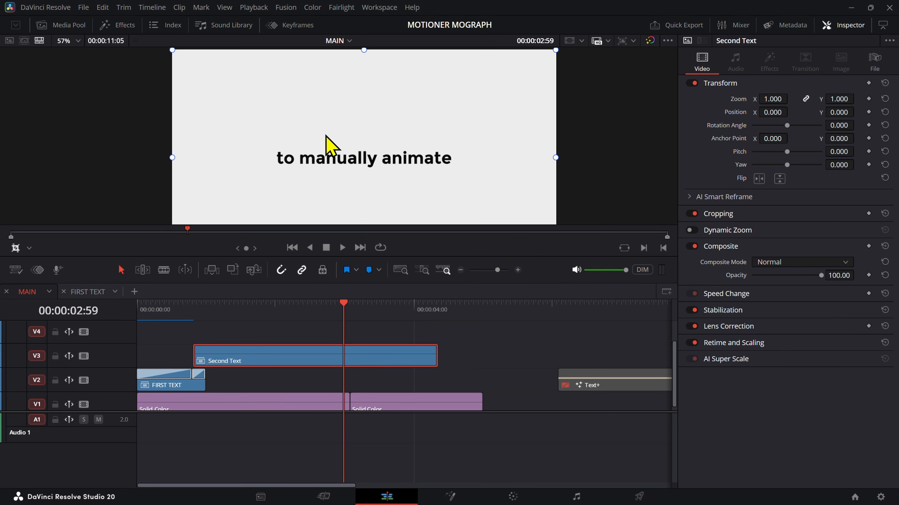
Step: Trim the end of Second Text to about 00:00:04:00, park the playhead at its start at 00:00:00:49 and select it
drag(437, 356, 365, 350)
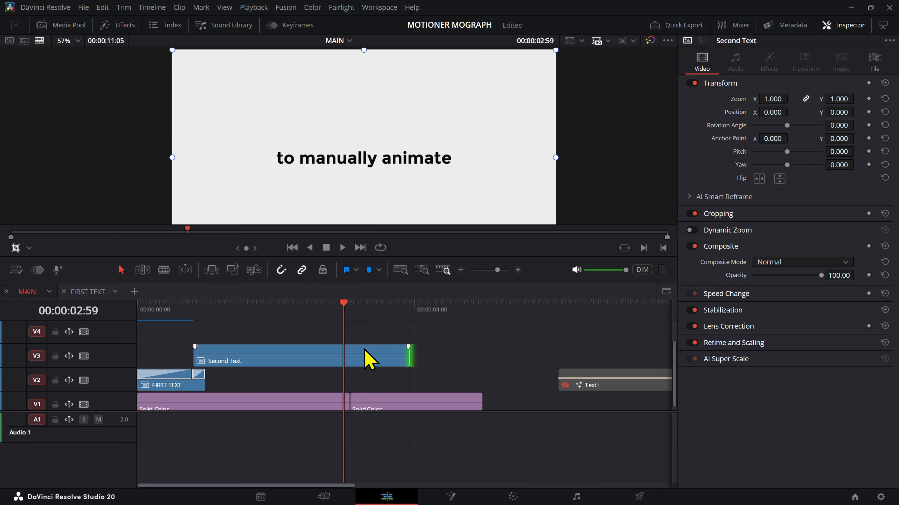
key(Home)
click(168, 374)
drag(170, 307, 198, 341)
key(ctrl+equal)
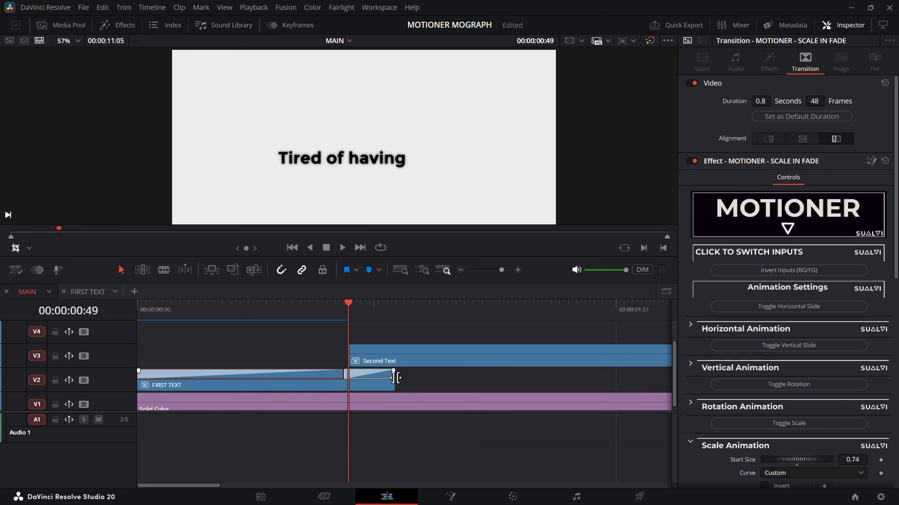
click(408, 364)
Step: Show the effects library and search its whole toolbox for "motion" to list the Motioner transitions
click(120, 25)
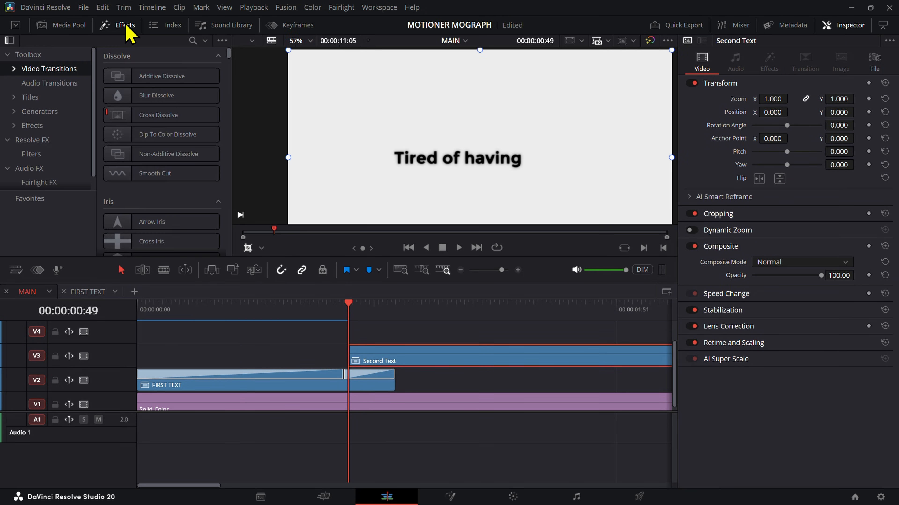
click(65, 56)
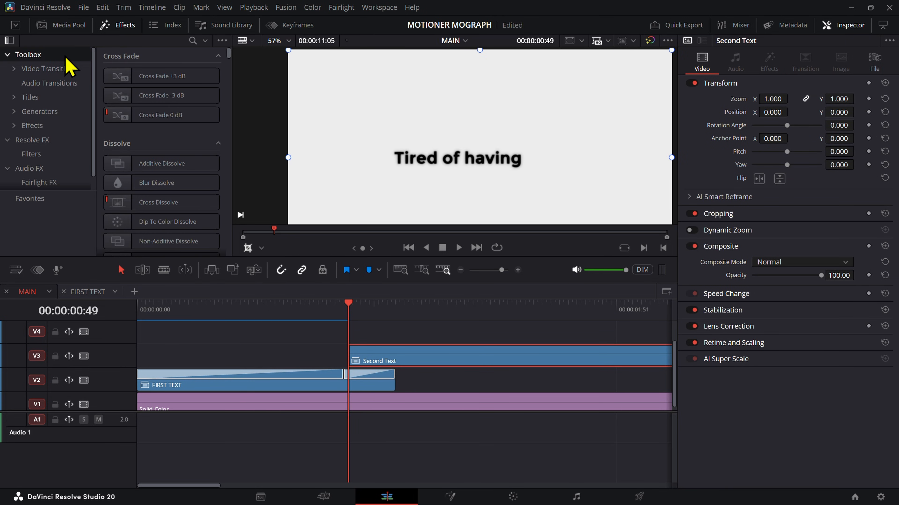
click(193, 41)
text(m ot)
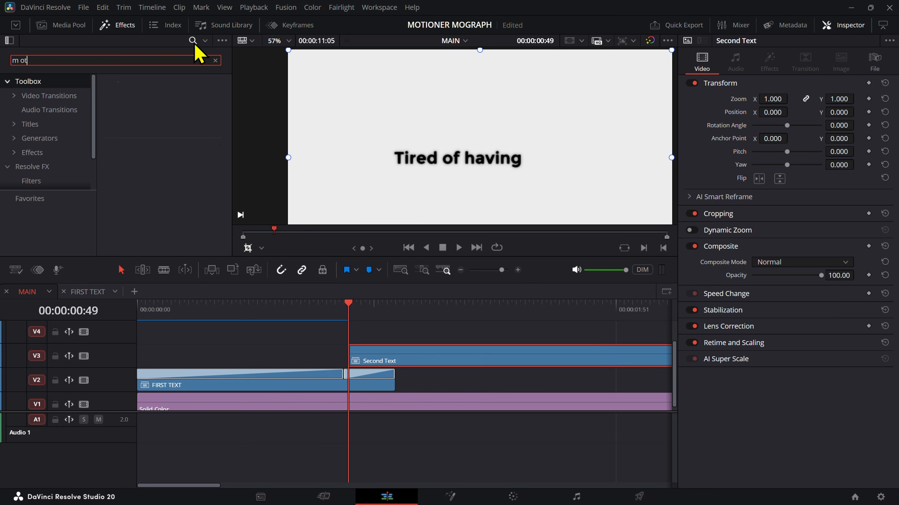
text(i)
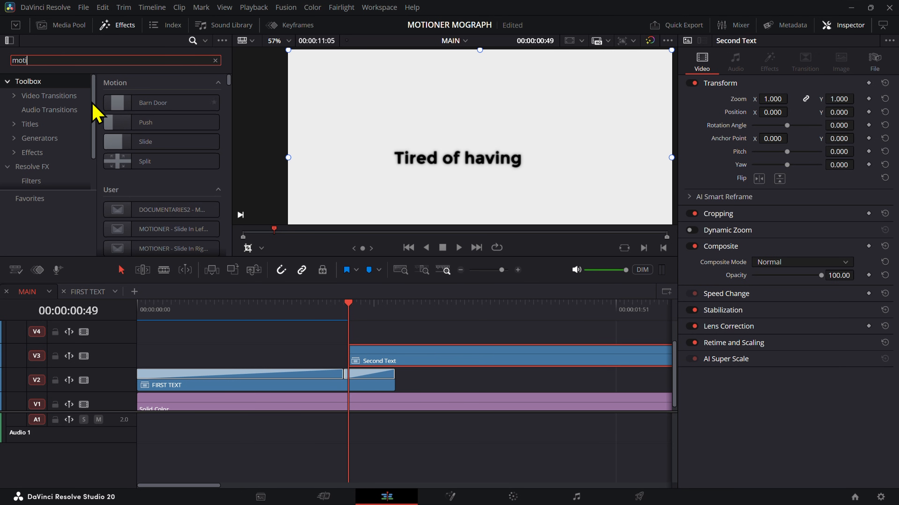
click(88, 102)
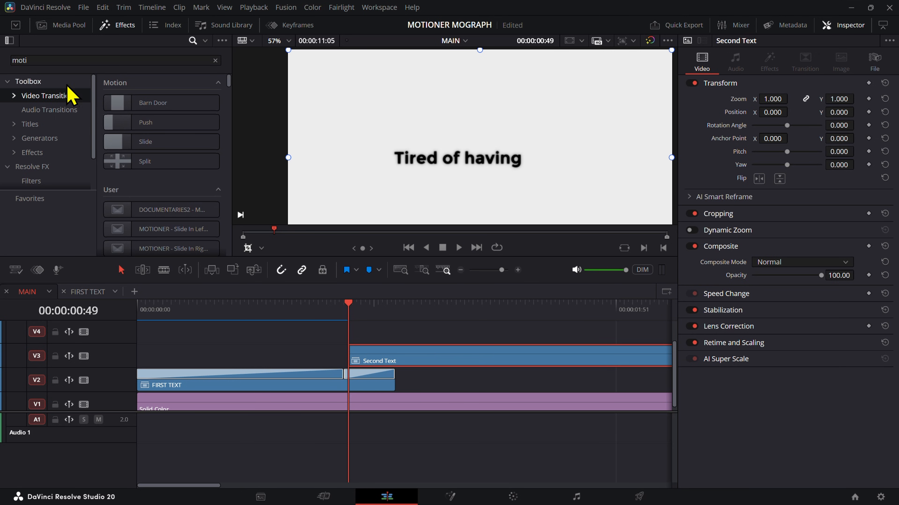
click(86, 59)
text(ner)
click(56, 101)
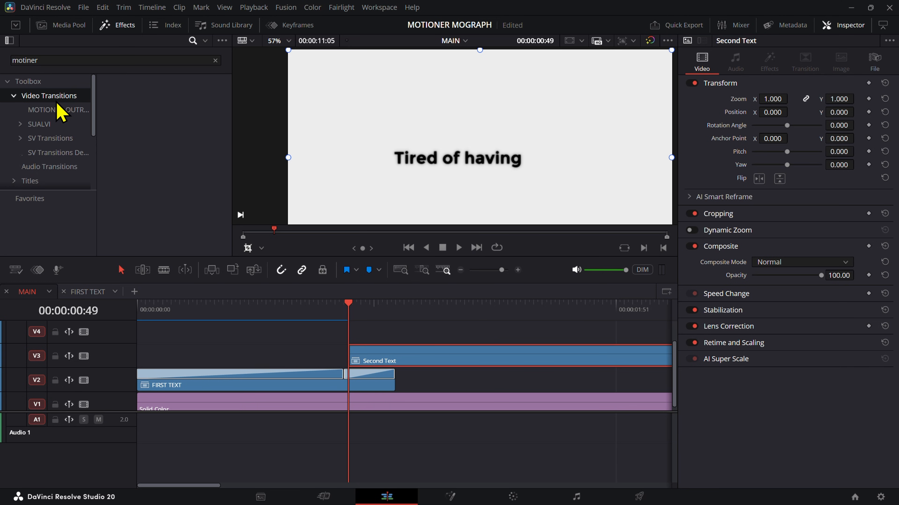
double_click(74, 61)
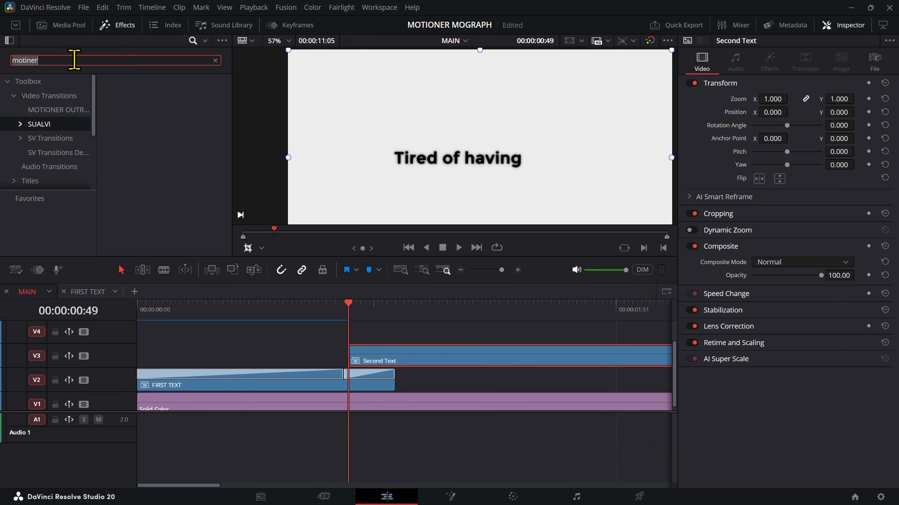
text(moti)
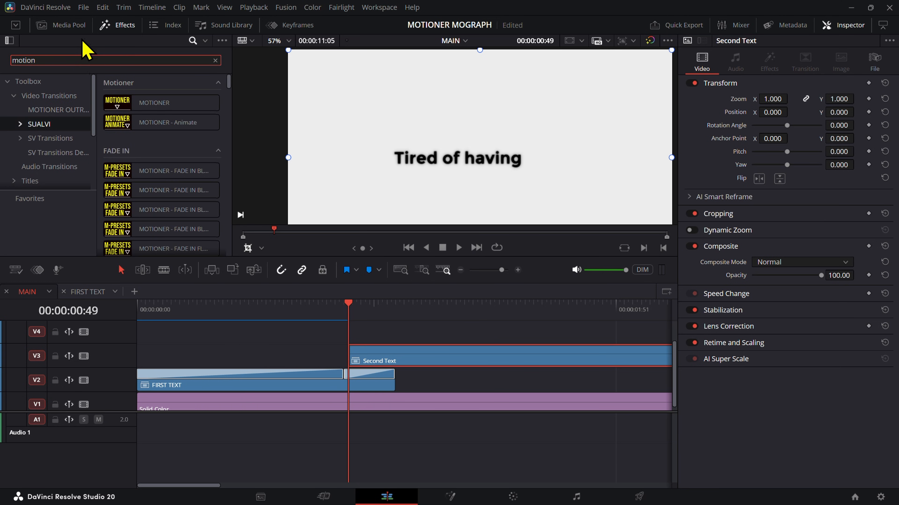
Step: Apply the MOTIONER transition to the start of Second Text and extend it to 94 frames (1.6 seconds)
drag(144, 103, 201, 365)
click(210, 353)
scroll(343, 370, up, 5)
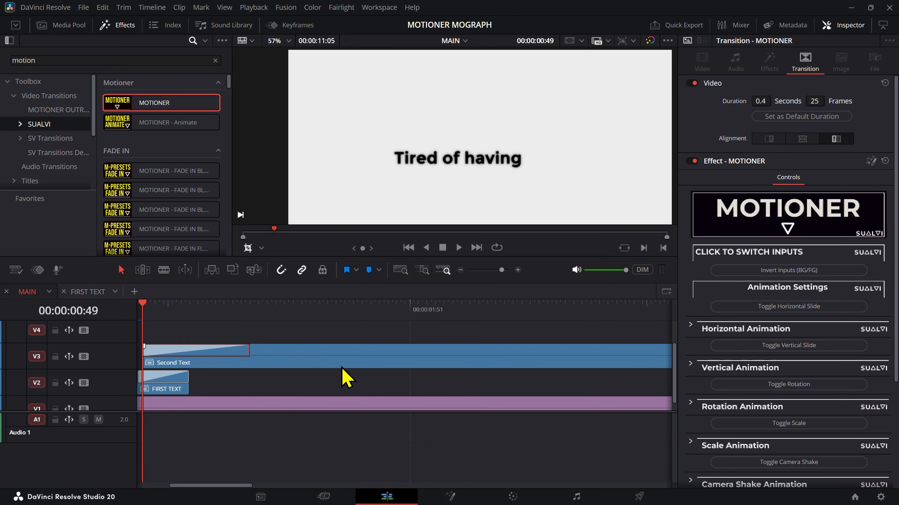
drag(253, 343, 341, 393)
scroll(336, 381, down, 1)
scroll(339, 386, down, 3)
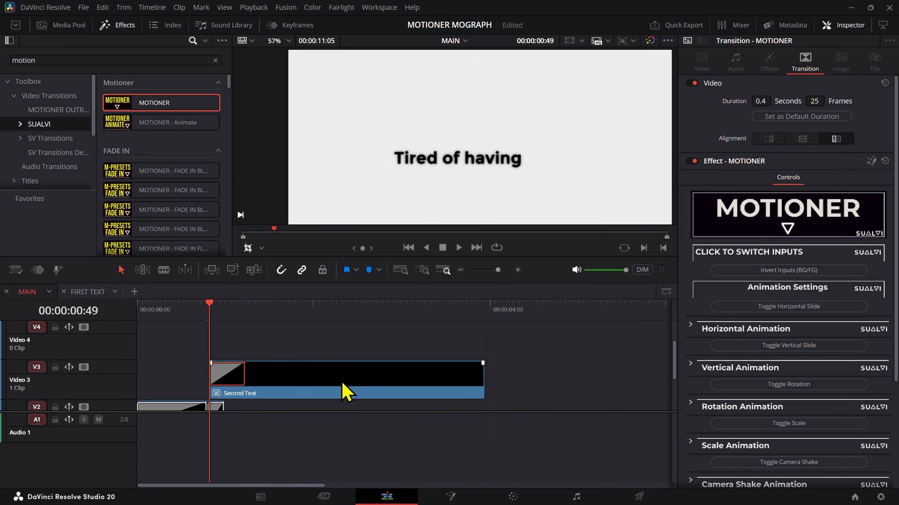
drag(246, 372, 346, 373)
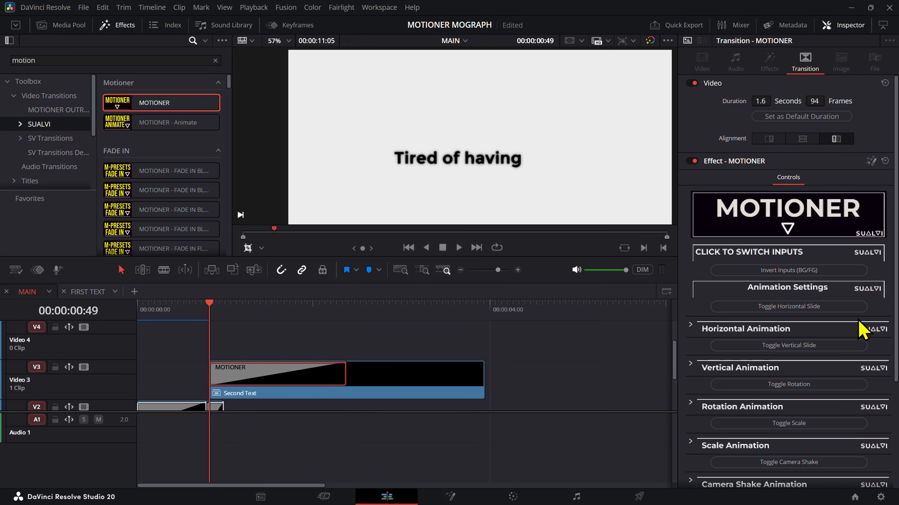
Step: Turn on the transition's horizontal slide, invert its animation and set the start position to -0.02
click(834, 306)
scroll(401, 355, down, 2)
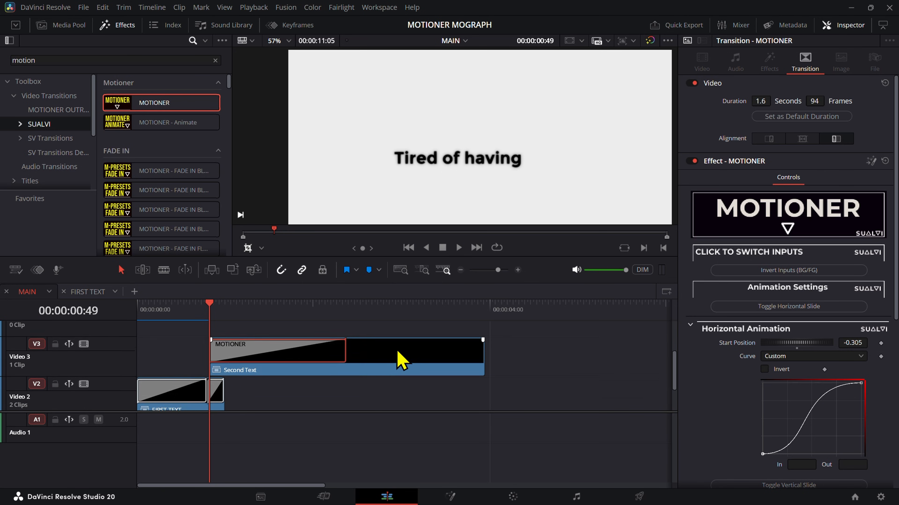
click(762, 454)
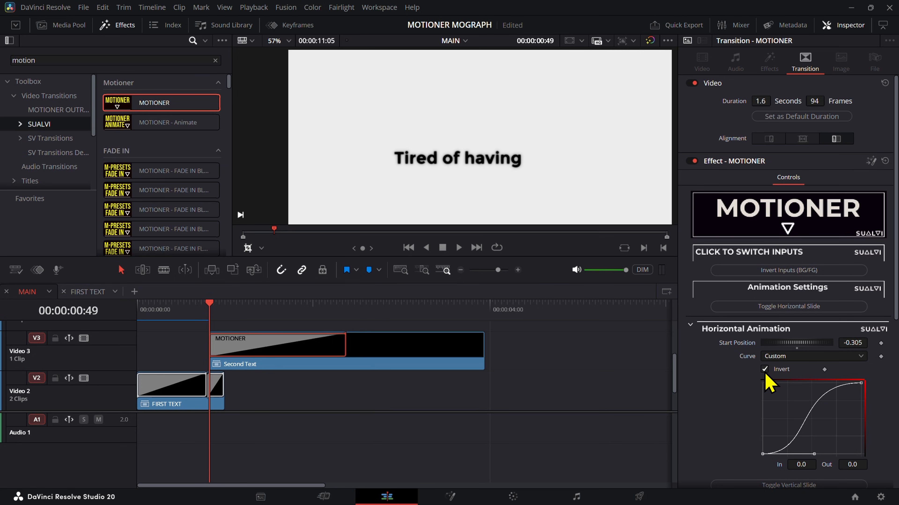
drag(219, 306, 342, 329)
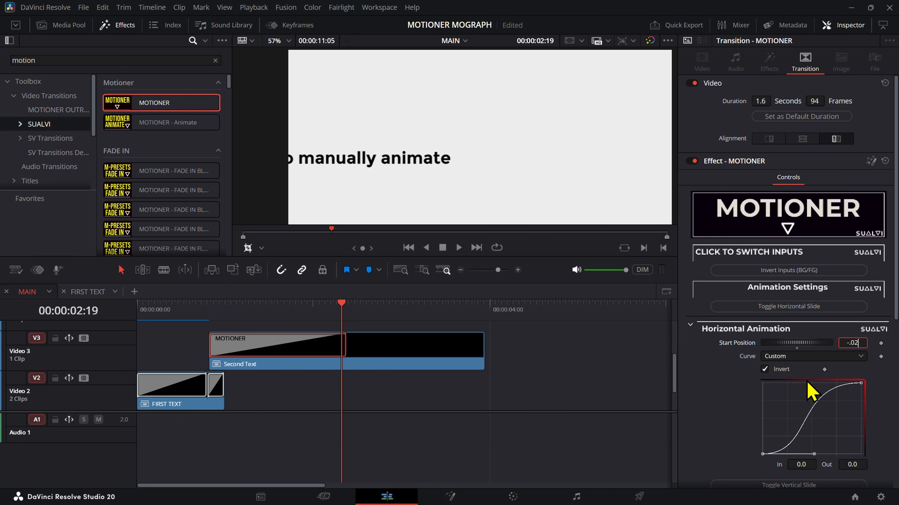
text(-.02)
key(Tab)
Step: Flatten the Horizontal Animation curve by raising its start handle and lowering its end handle, and scrub over the slide to check it
drag(336, 314, 323, 338)
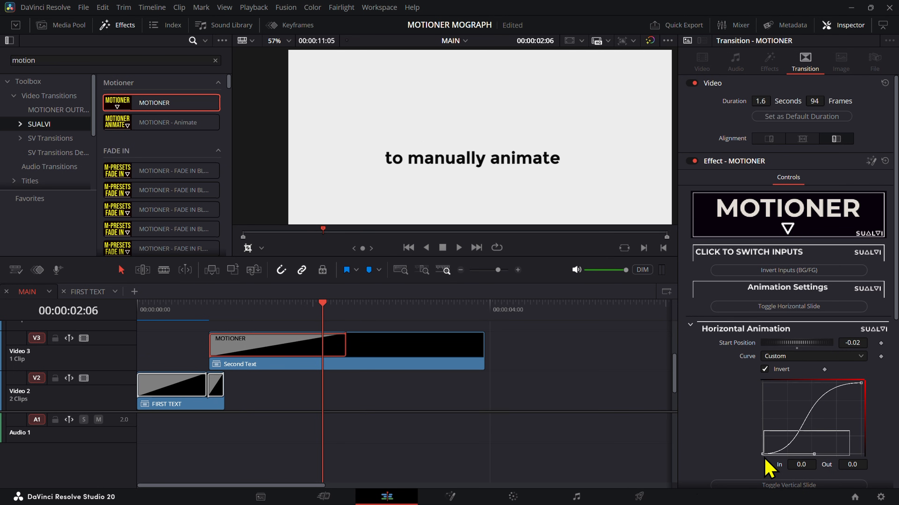
drag(816, 456, 817, 430)
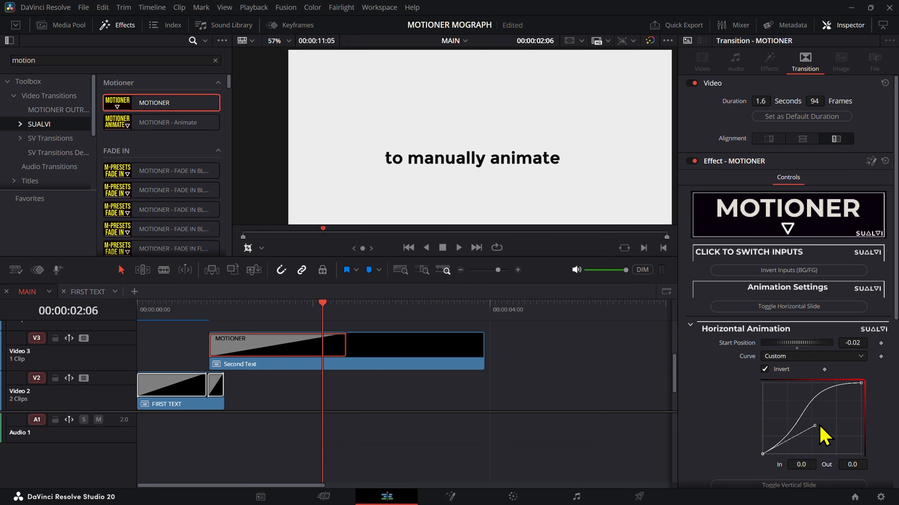
click(861, 383)
drag(793, 384, 799, 412)
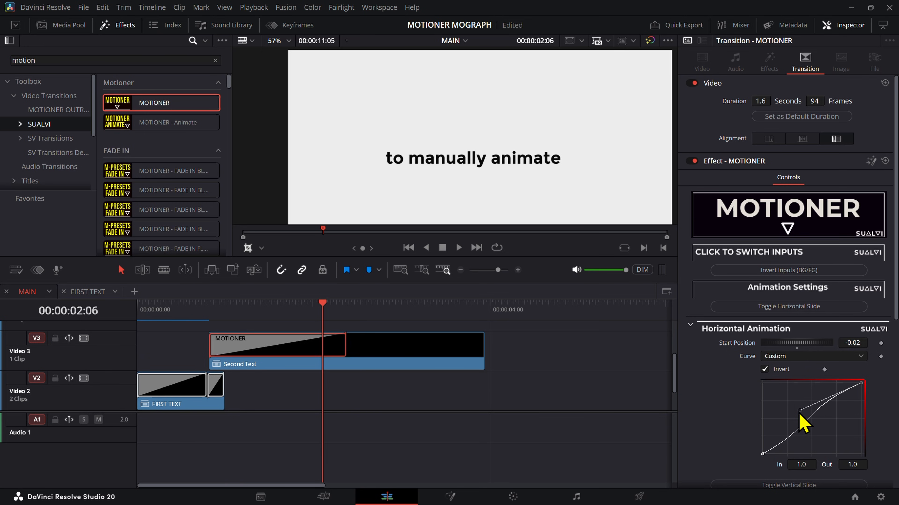
drag(231, 304, 338, 337)
mouse_move(219, 316)
mouse_down()
mouse_move(210, 317)
mouse_move(216, 323)
mouse_move(211, 317)
mouse_up()
Step: Turn on the transition's fade animation and pull the curve's start handle up so the fade rises steeply at the beginning
scroll(810, 380, down, 2)
scroll(728, 397, down, 7)
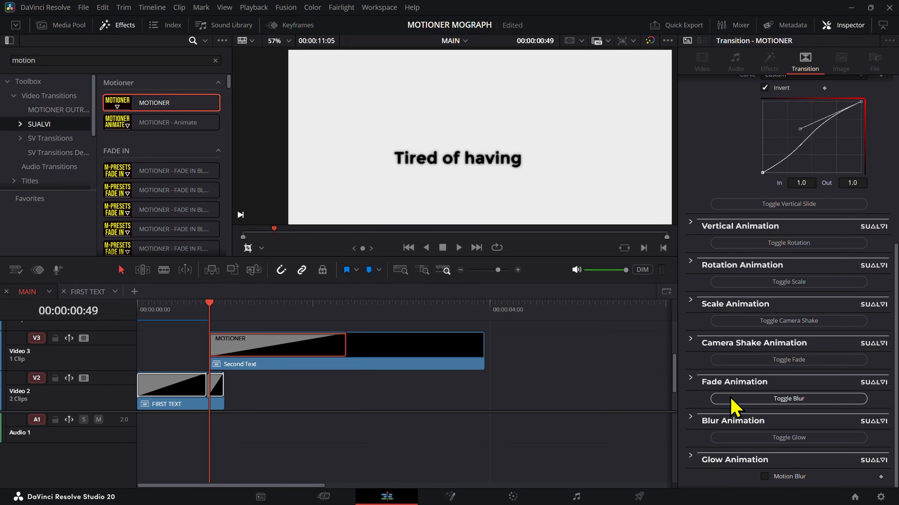
click(798, 361)
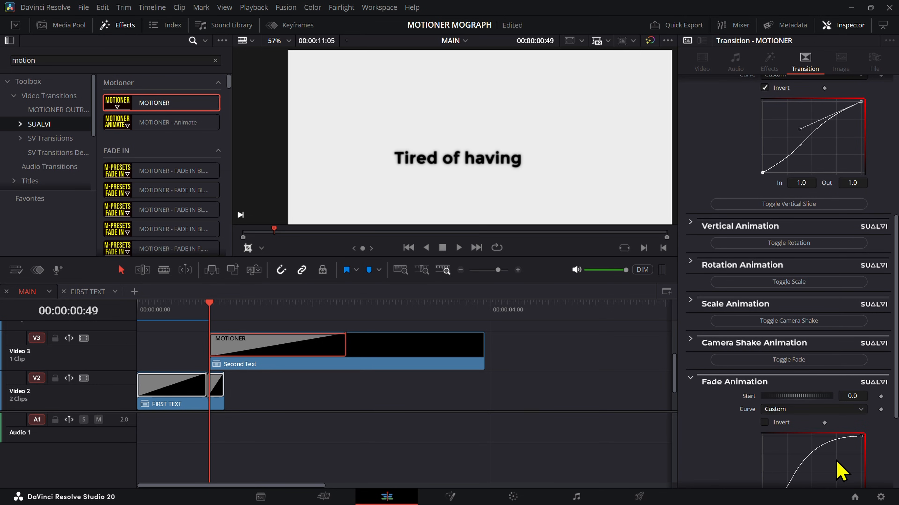
scroll(840, 471, down, 4)
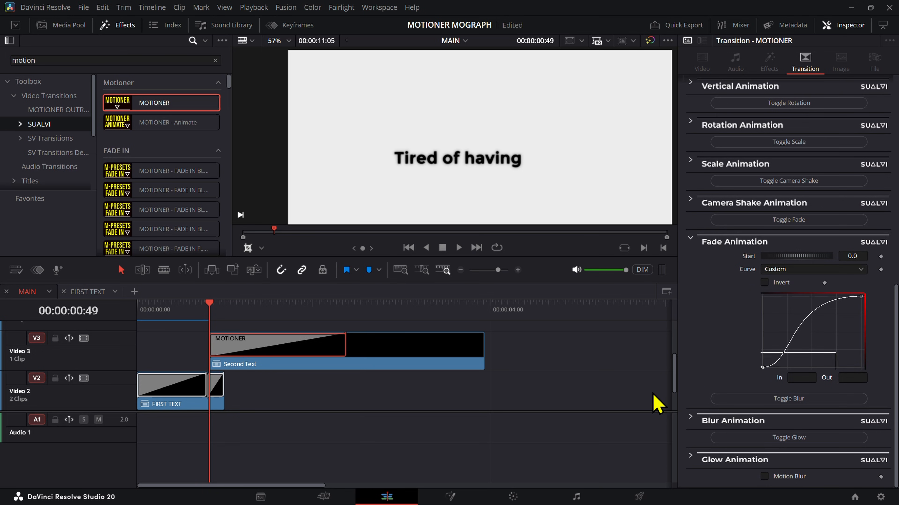
drag(795, 368, 769, 315)
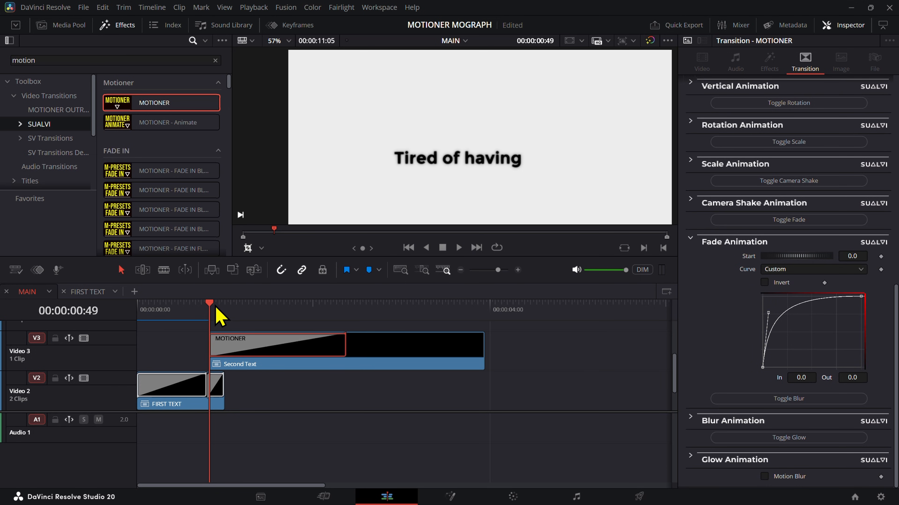
Step: Play MAIN from near the beginning to review the change from FIRST TEXT to Second Text
drag(215, 307, 148, 315)
click(399, 428)
key(space)
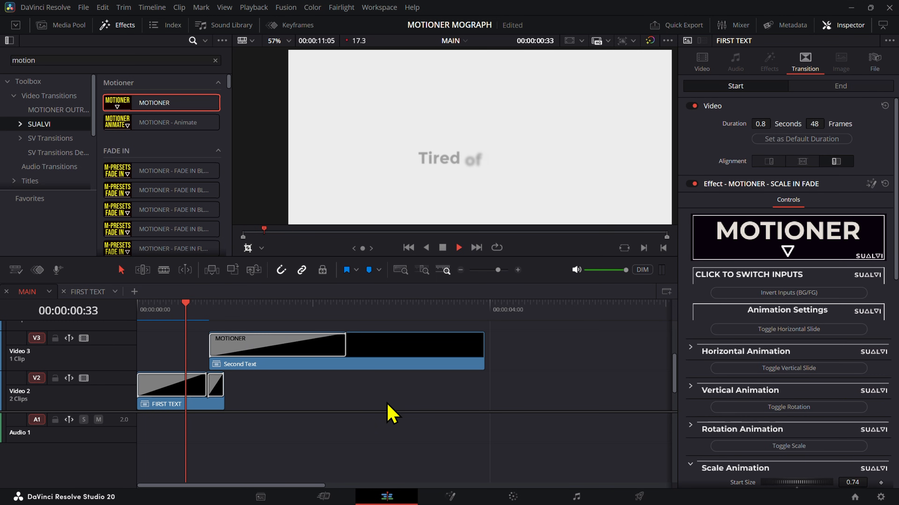
key(space)
Step: Change the render cache mode and play MAIN again from 00:00:00:00
click(253, 7)
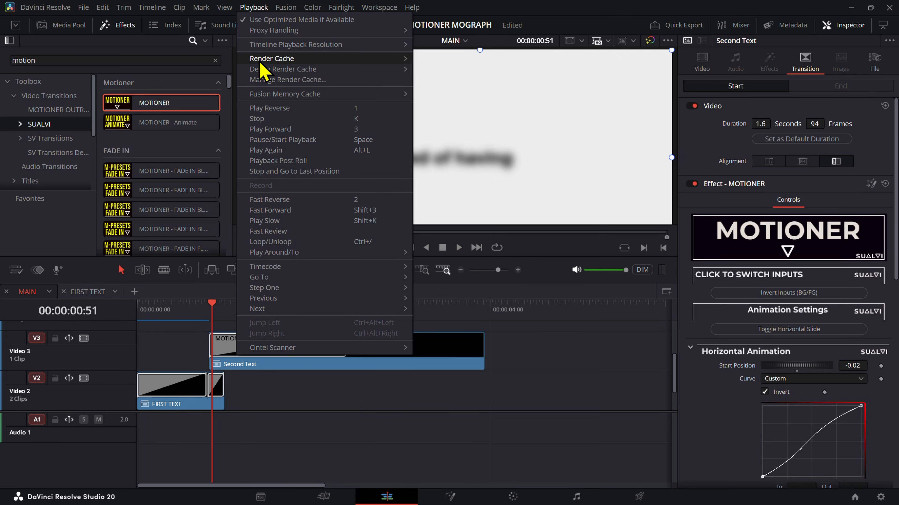
mouse_move(258, 59)
click(435, 69)
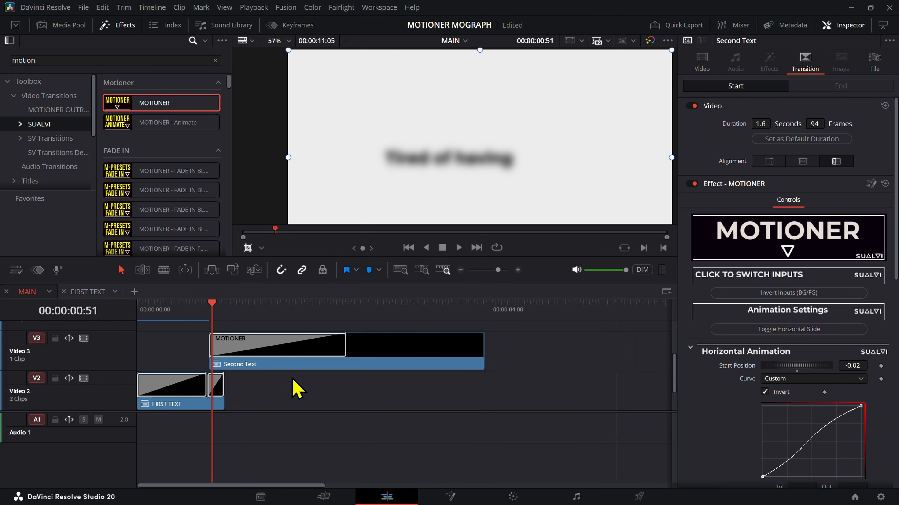
scroll(292, 378, up, 5)
drag(332, 310, 125, 325)
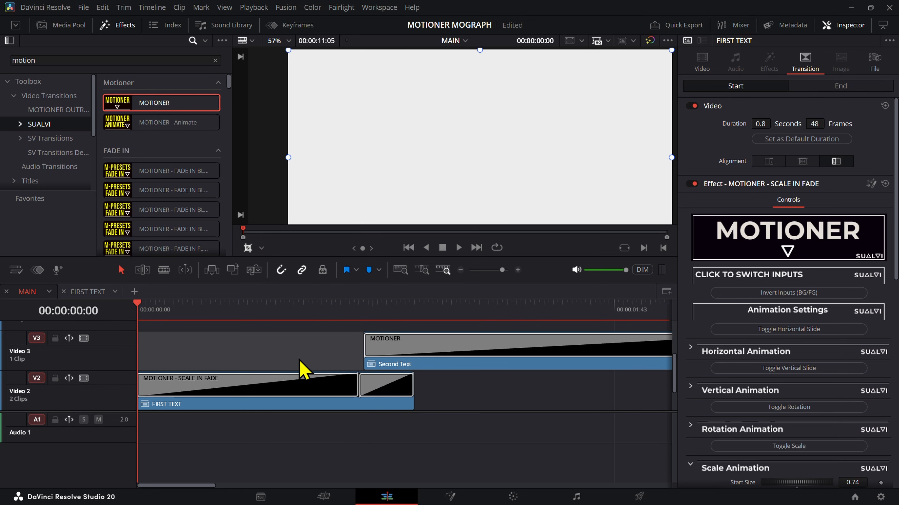
key(space)
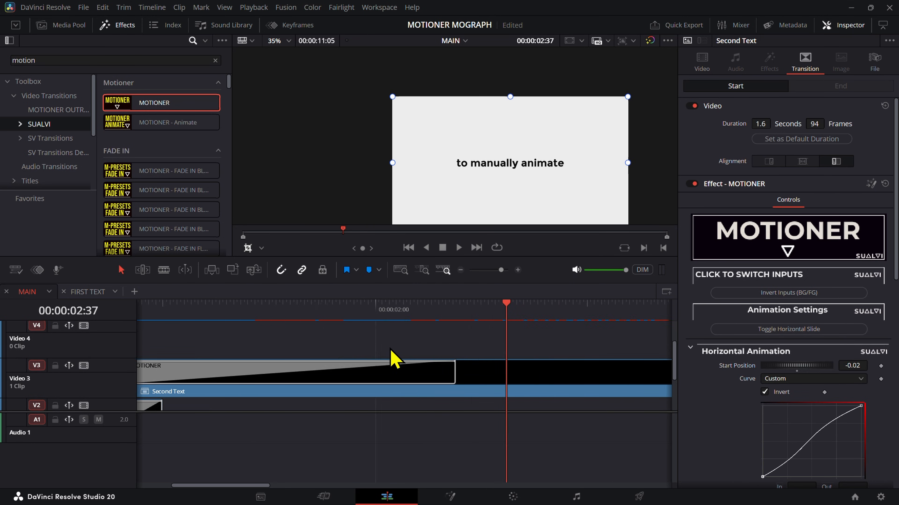
Step: Show the start of MAIN again and select the MOTIONER transition on Second Text
scroll(393, 357, down, 5)
scroll(354, 368, down, 3)
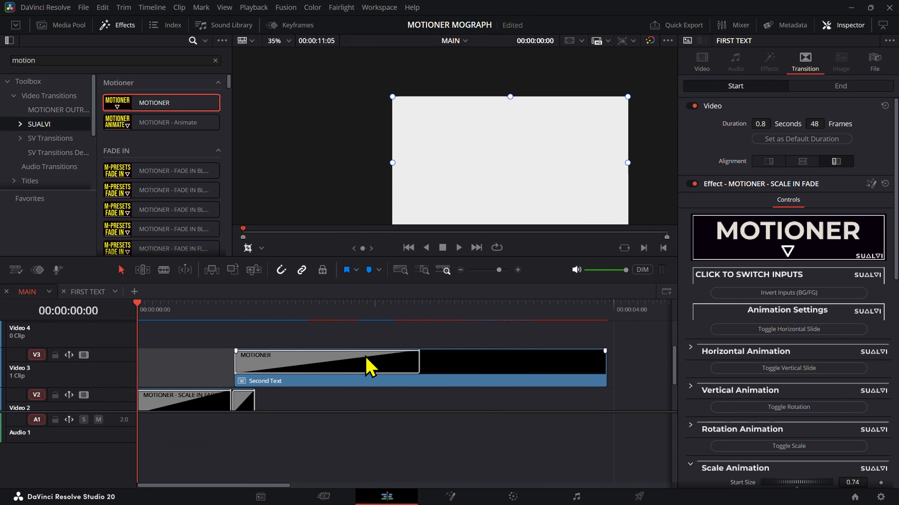
click(396, 339)
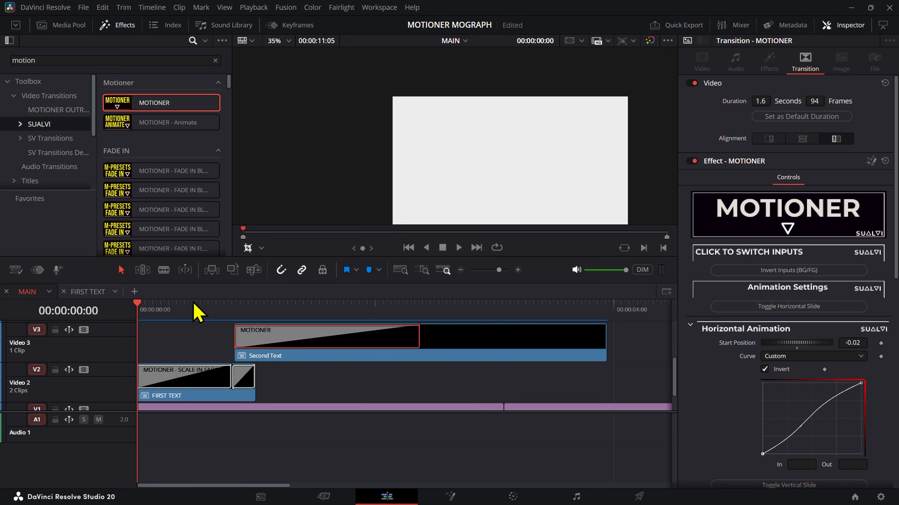
Step: Scrub MAIN to the end of the MOTIONER transition on Second Text, stopping at 00:00:02:23
drag(135, 313, 399, 361)
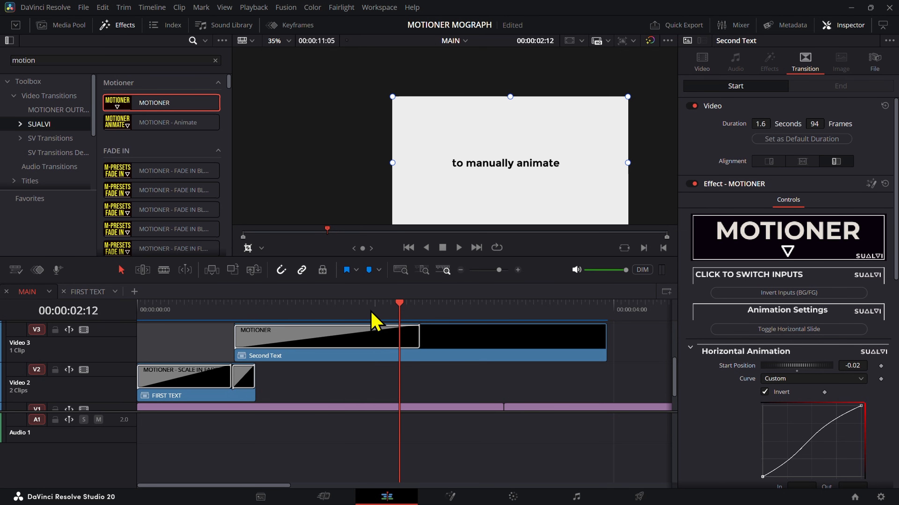
click(385, 306)
key(Left)
key(Left)
key(Left)
drag(385, 310, 421, 308)
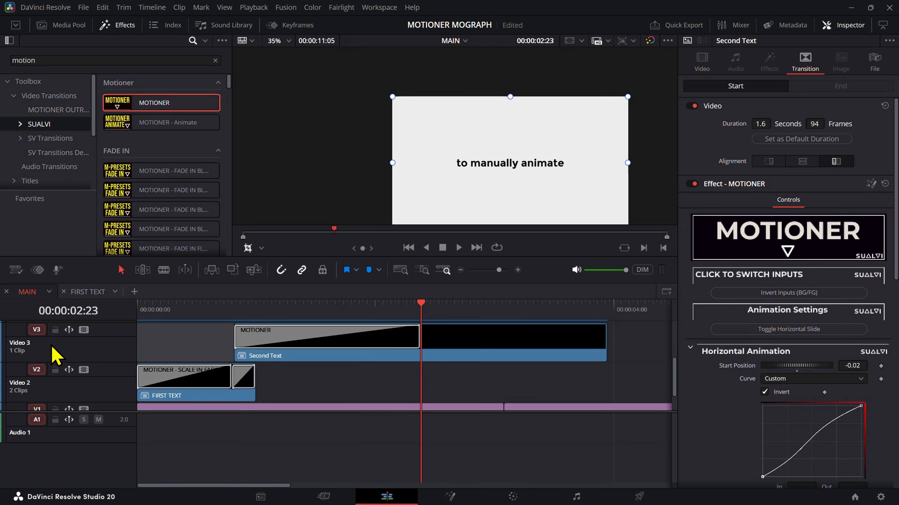
mouse_move(421, 334)
mouse_down()
mouse_move(267, 328)
mouse_move(443, 348)
mouse_move(420, 335)
mouse_move(525, 341)
mouse_move(393, 334)
mouse_move(420, 333)
mouse_up()
scroll(494, 309, up, 2)
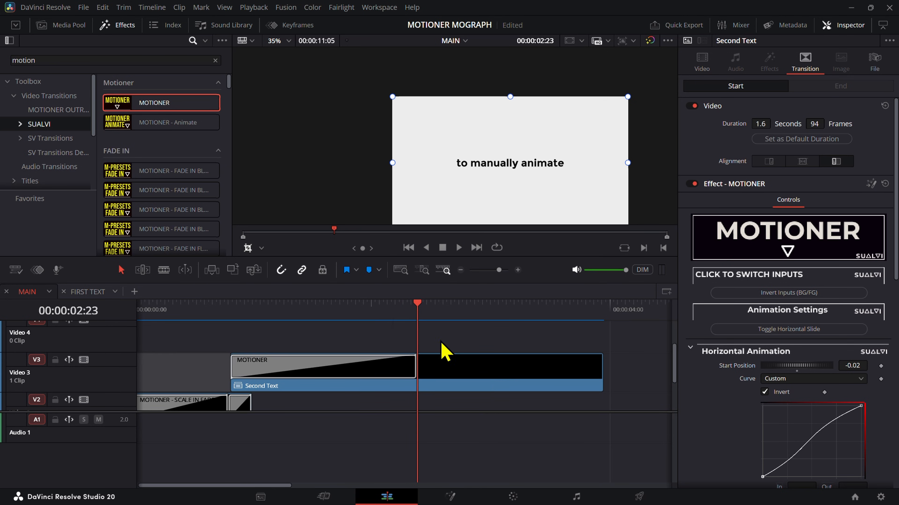
drag(367, 306, 416, 316)
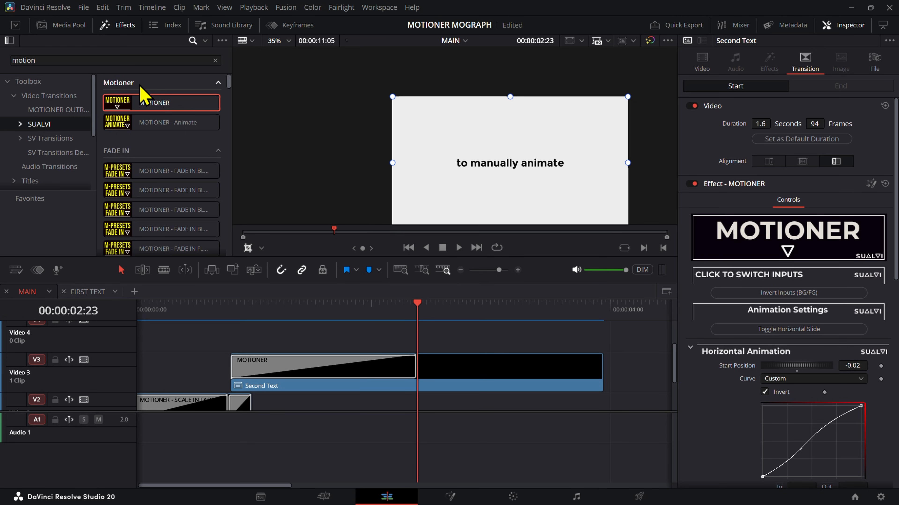
Step: Search the effects for "rota" and collapse the ROTATION IN group to reach the ROTATION OUT presets
click(179, 63)
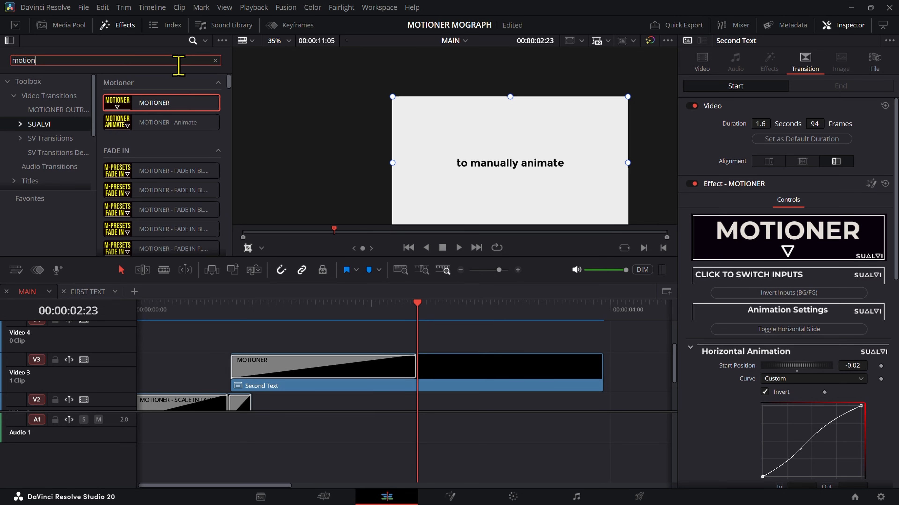
key(ctrl+a)
text(ro)
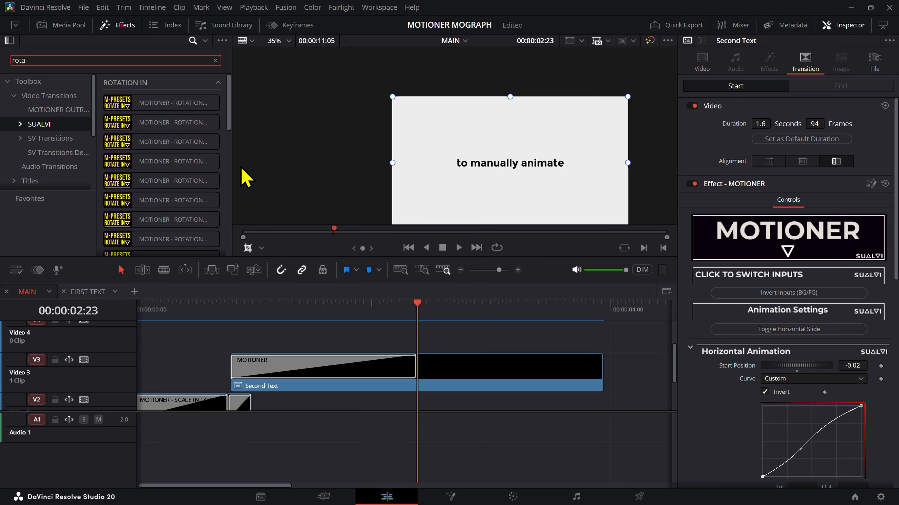
click(216, 83)
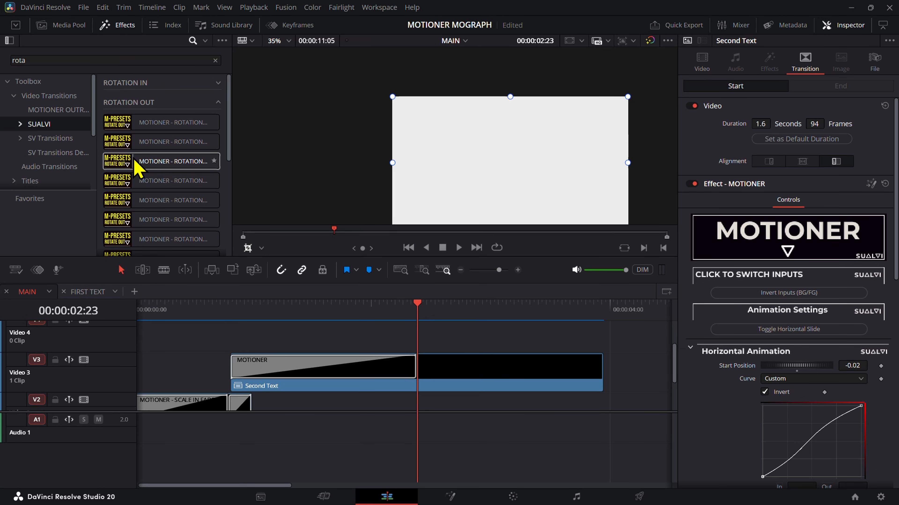
Step: Add the MOTIONER rotation Fade Out Glow Left 1 preset to Second Text's end, trimming the clip so the outro starts at 00:00:02:23
click(120, 170)
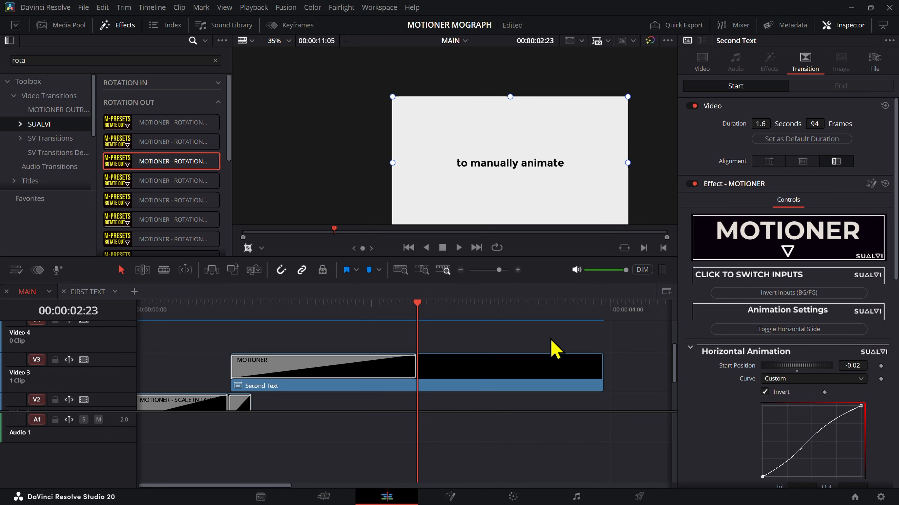
click(553, 370)
click(152, 200)
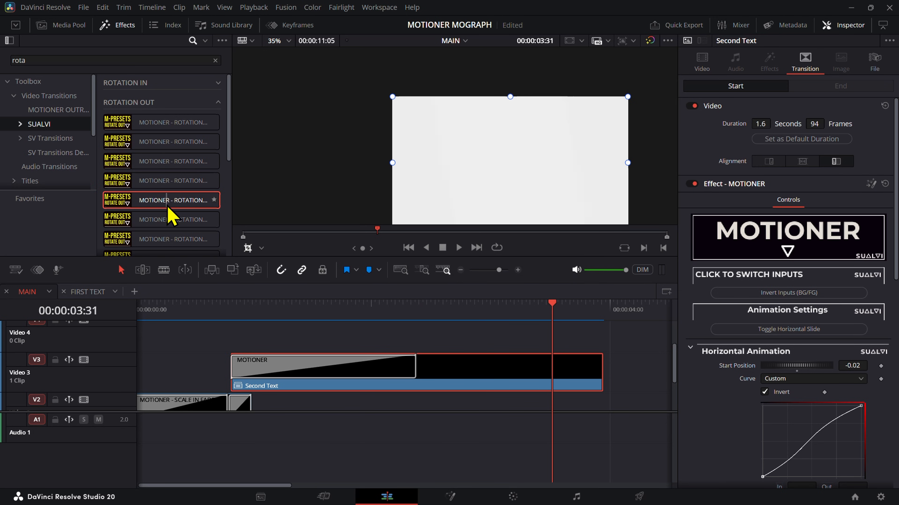
drag(171, 201, 457, 384)
click(415, 316)
scroll(447, 385, up, 4)
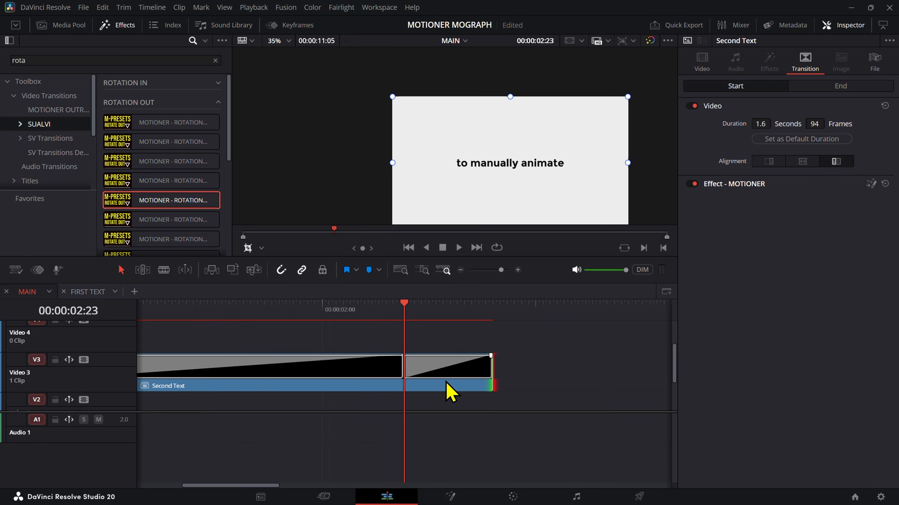
Step: Play and scrub the end of Second Text in MAIN to review the rotation outro
click(384, 312)
key(space)
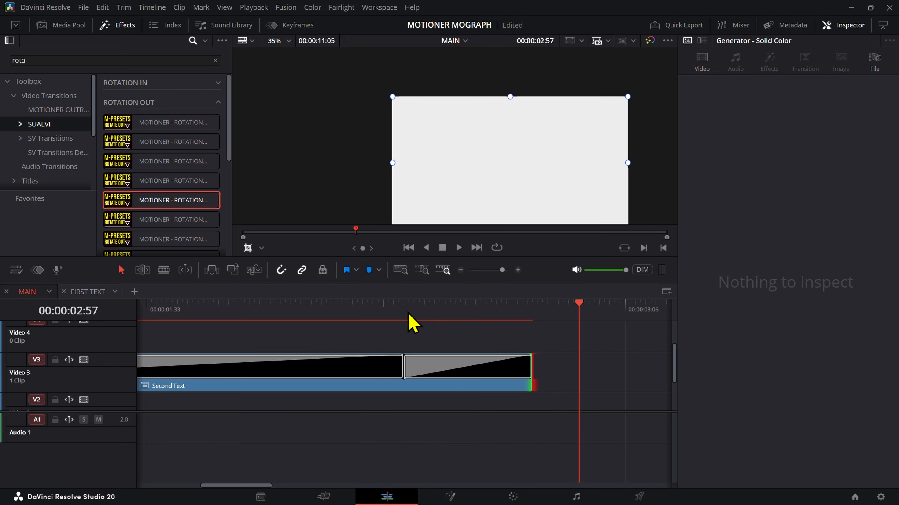
drag(341, 318, 517, 354)
key(space)
key(space)
click(443, 361)
click(421, 318)
key(Delete)
key(ctrl+z)
Step: Select the rotation outro on Second Text and set its glow to 0.948 with a glow size of 7.0
click(499, 376)
drag(510, 322, 488, 341)
scroll(798, 396, down, 8)
scroll(715, 450, down, 6)
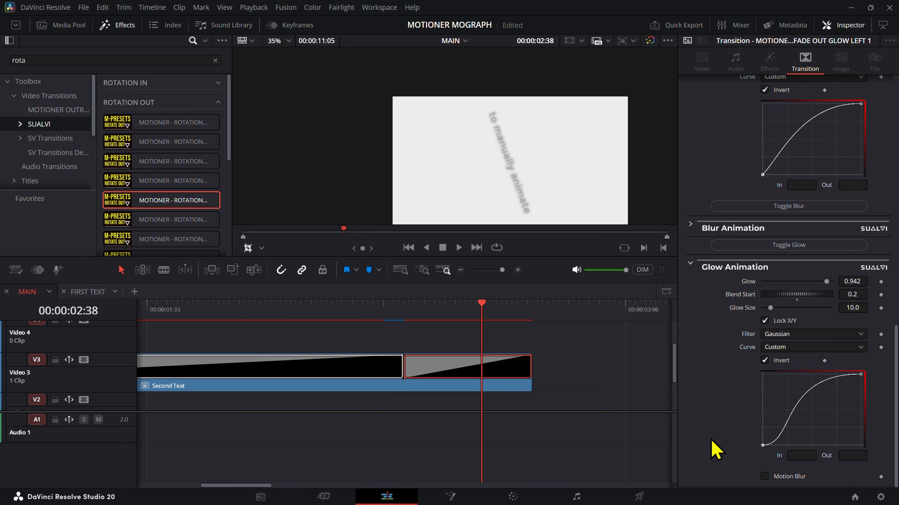
drag(855, 286, 844, 305)
drag(444, 308, 506, 330)
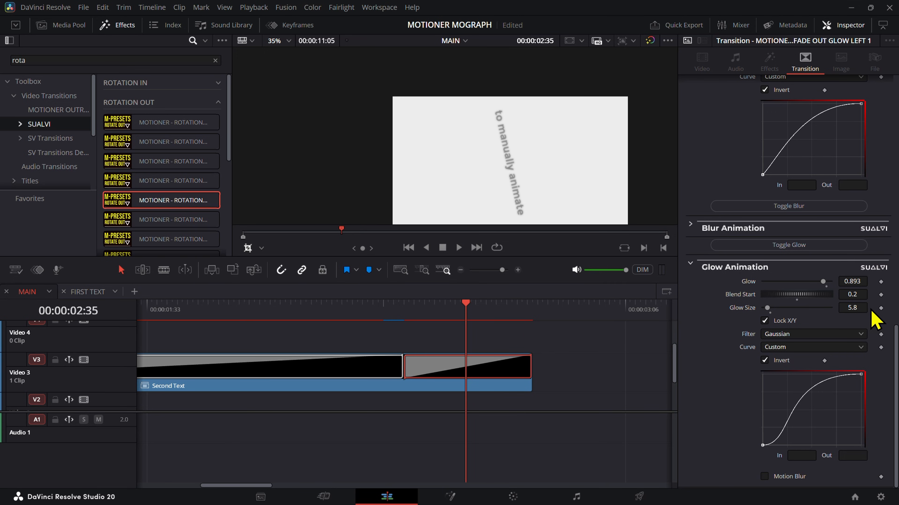
drag(850, 306, 855, 305)
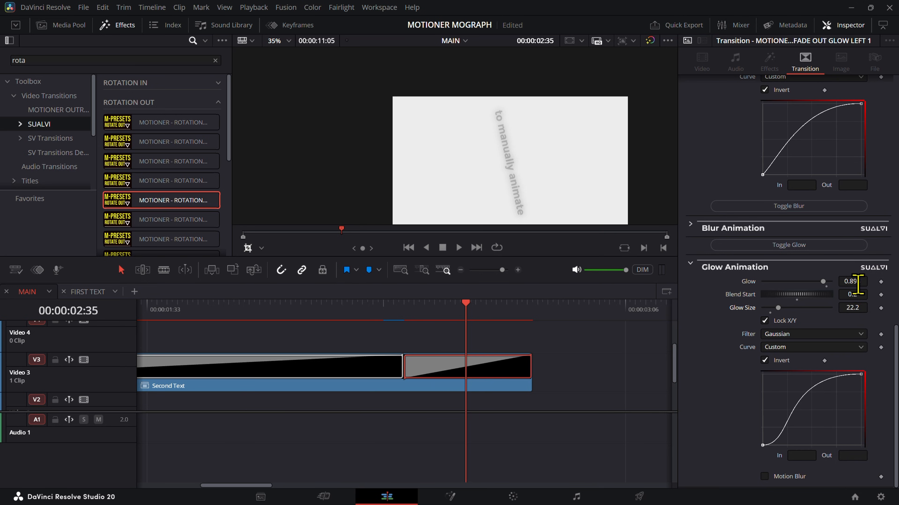
key(ctrl+z)
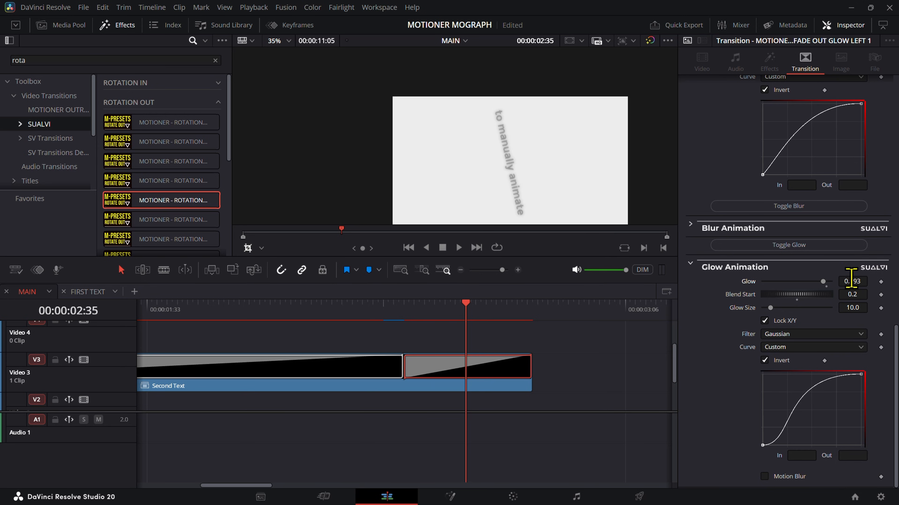
drag(851, 278, 849, 308)
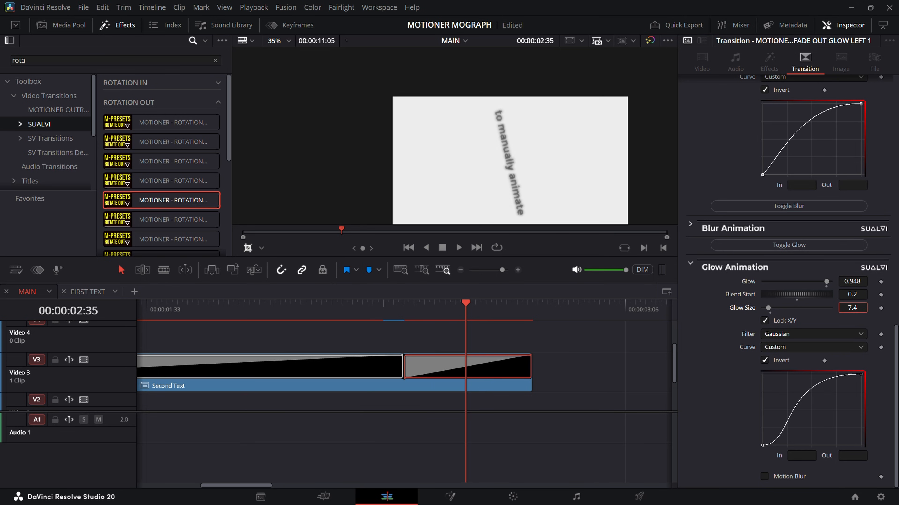
scroll(808, 352, up, 4)
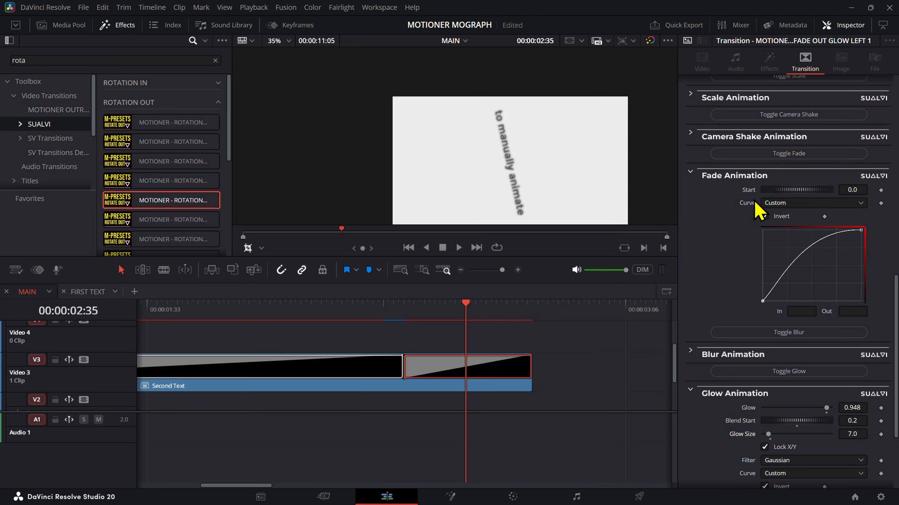
scroll(757, 213, up, 5)
click(761, 273)
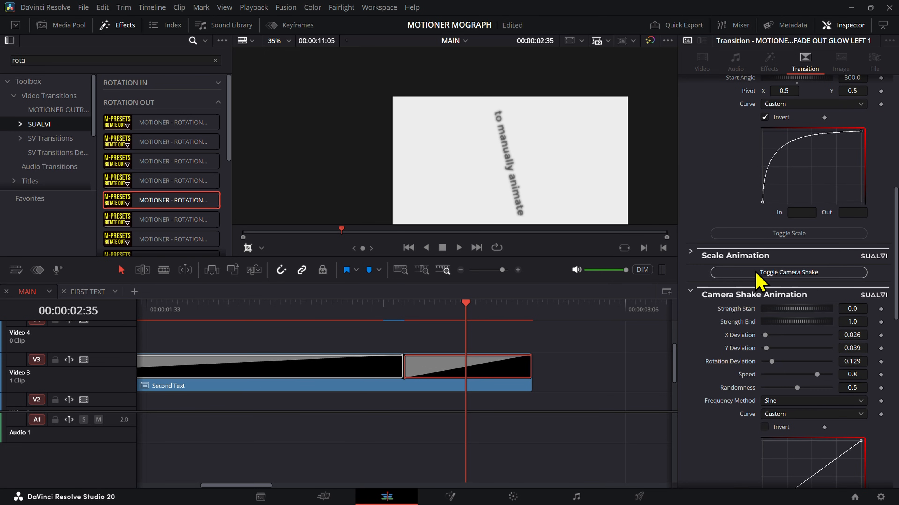
click(751, 289)
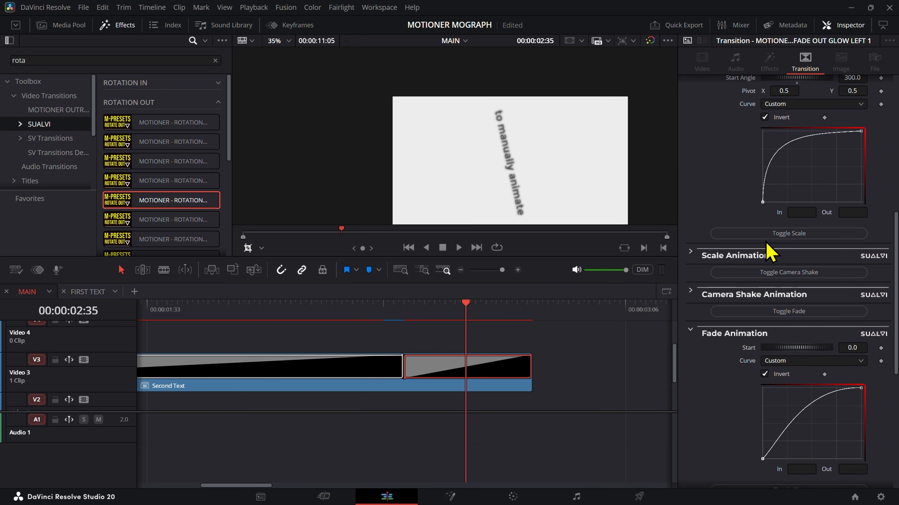
Step: Turn on the outro's scale animation and try a start size of 2.66 with inversion off
click(757, 256)
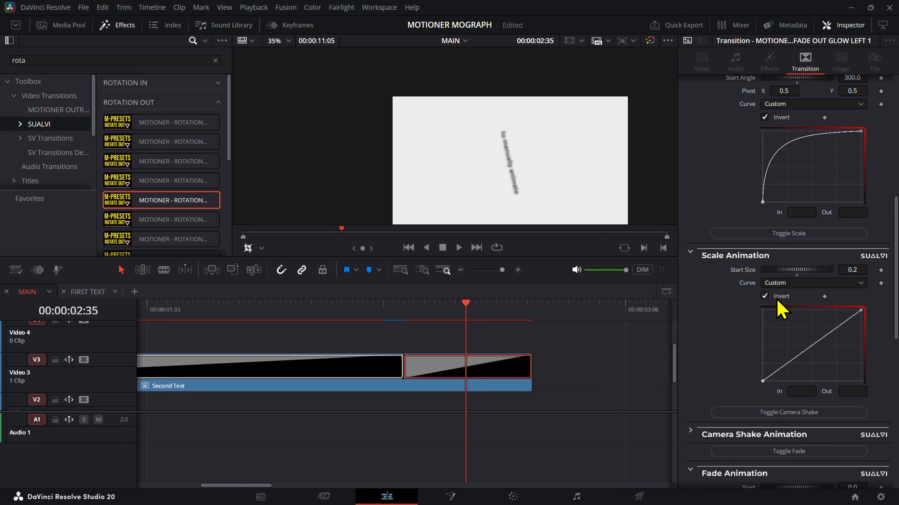
drag(424, 315, 524, 333)
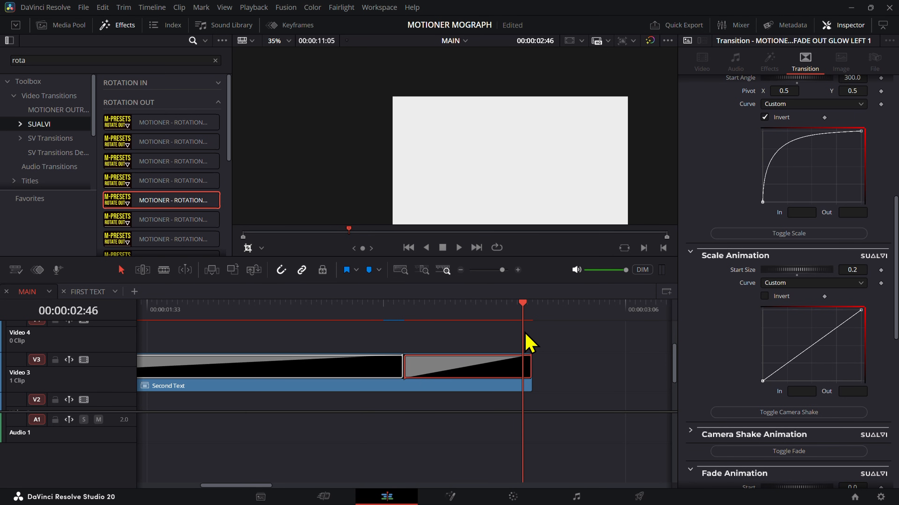
drag(861, 274, 834, 273)
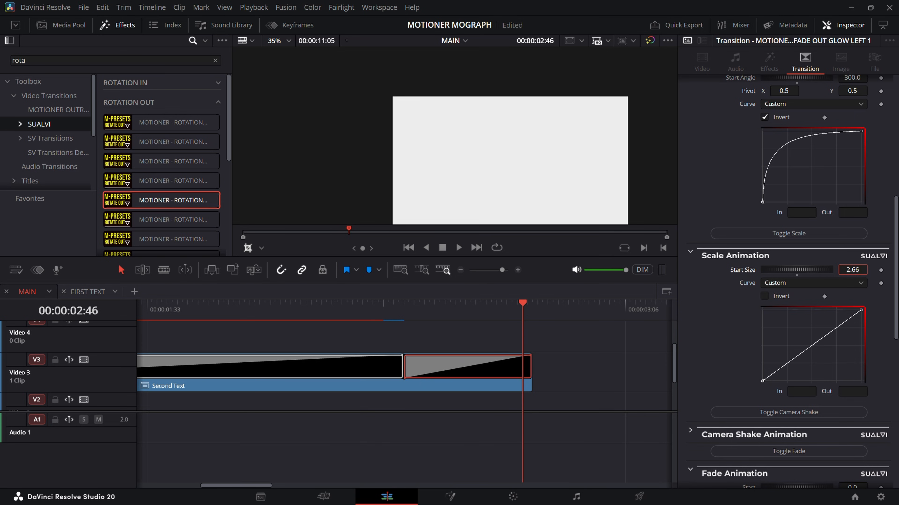
double_click(752, 267)
Step: Turn off the outro's fade animation and invert its scale animation with a start size of 0.077
scroll(794, 411, down, 3)
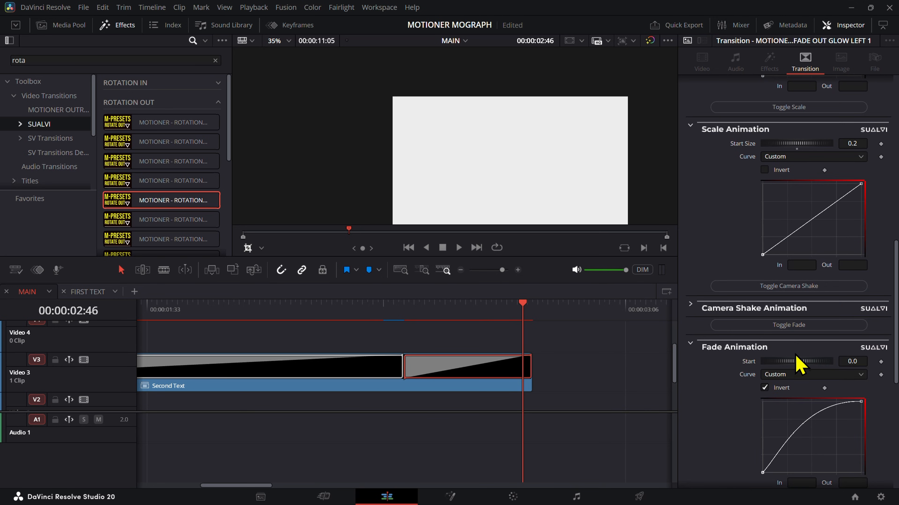
click(803, 325)
scroll(802, 342, up, 2)
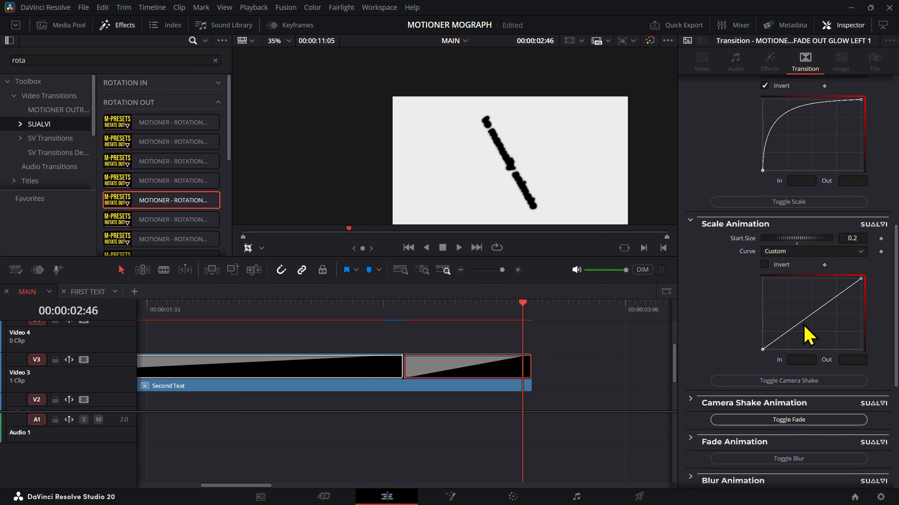
drag(853, 241, 842, 240)
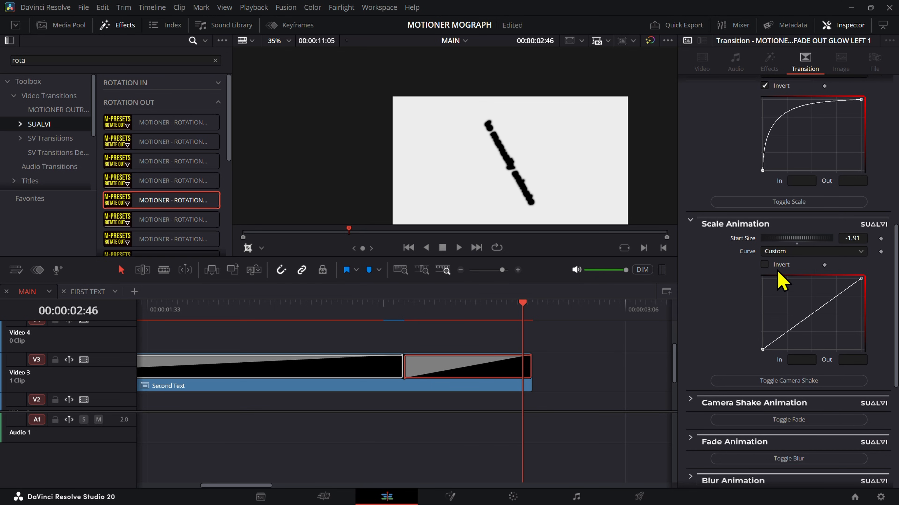
key(ctrl+z)
click(763, 267)
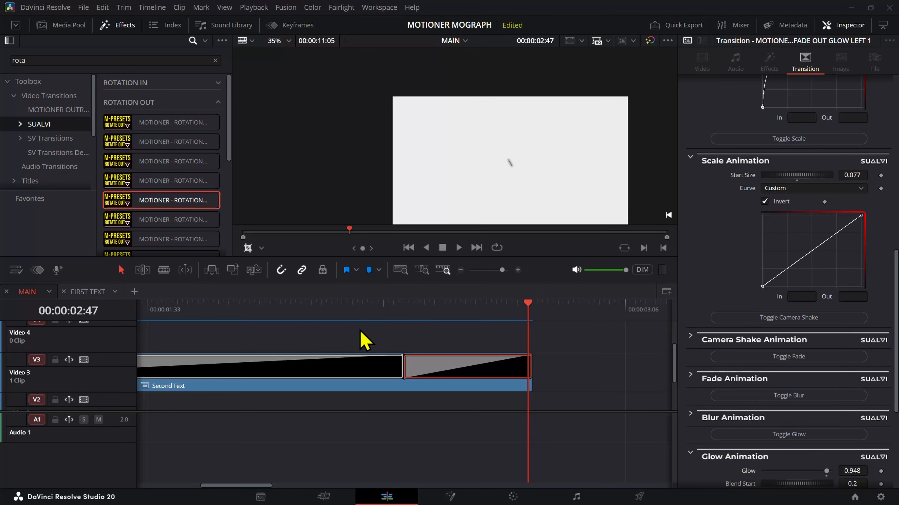
drag(444, 319, 523, 342)
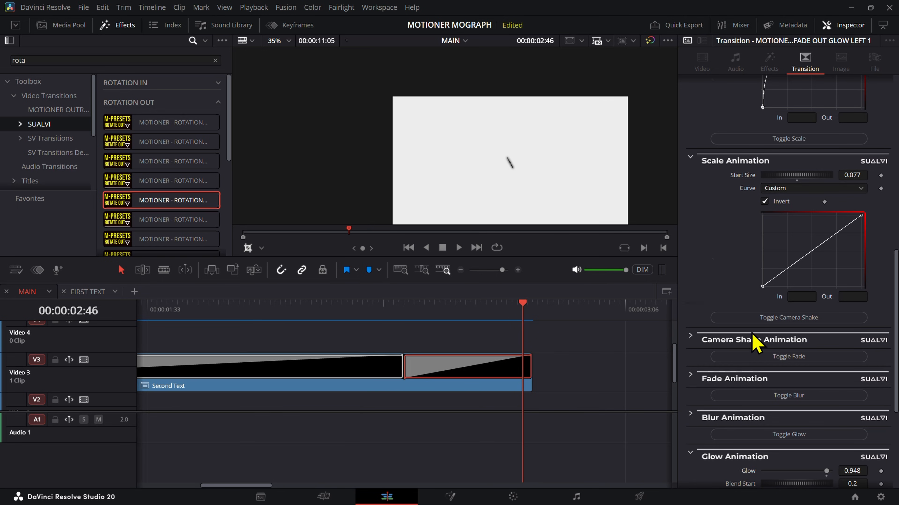
Step: Reshape the outro's rotation curve by its handles so it rises steeply at the start and climbs gradually to the end
scroll(766, 356, down, 4)
scroll(815, 380, down, 1)
click(861, 374)
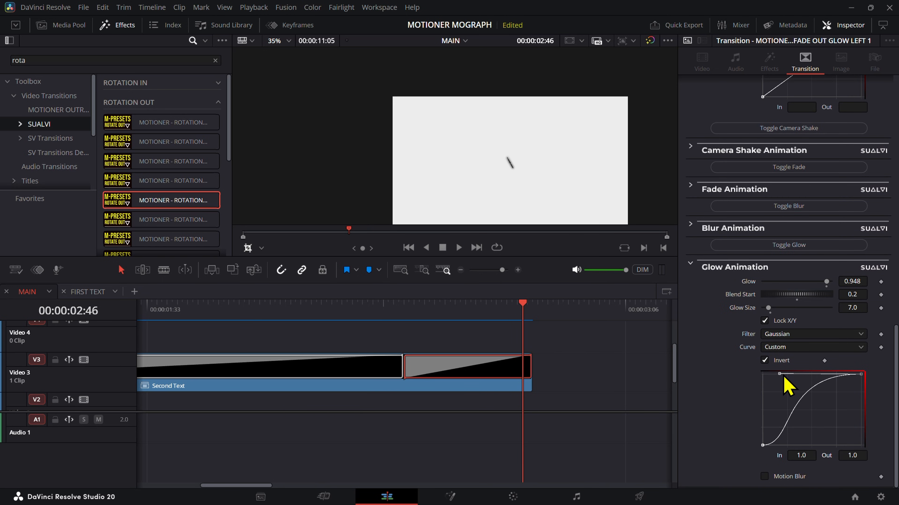
scroll(815, 274, up, 6)
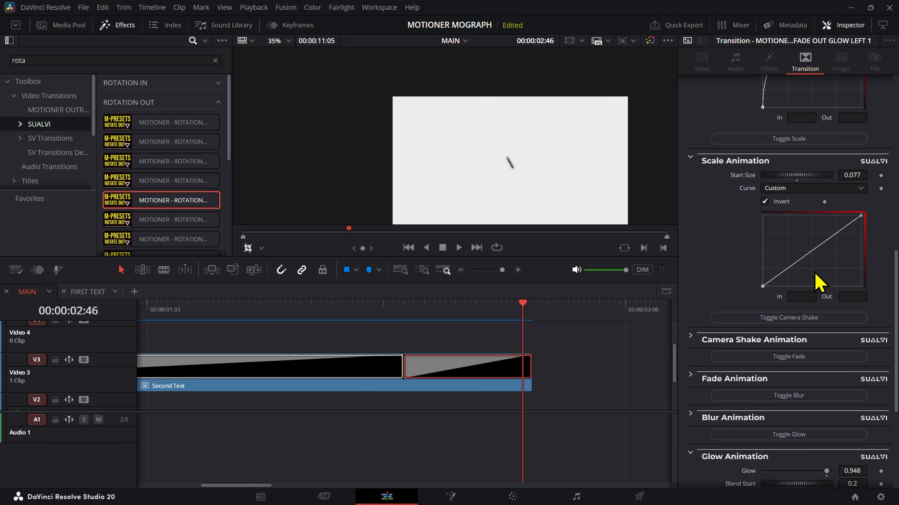
scroll(839, 275, up, 10)
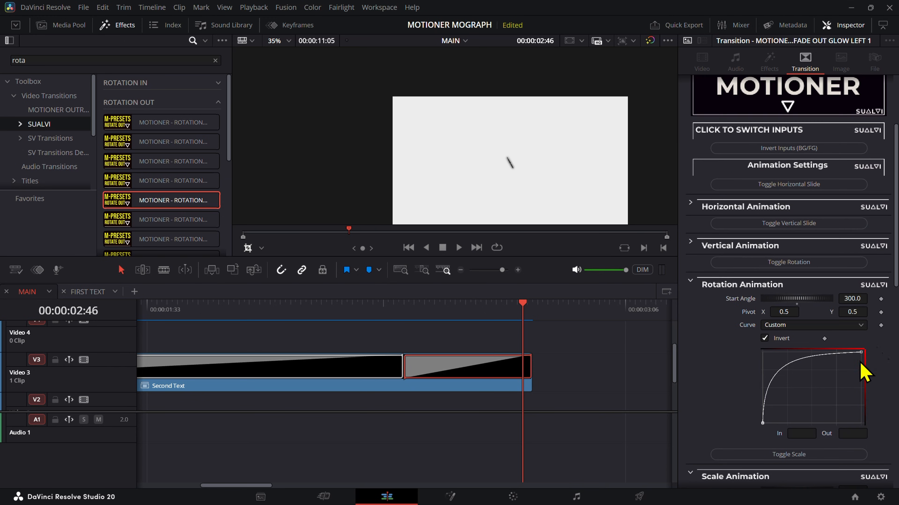
drag(797, 355, 793, 367)
drag(784, 402, 737, 456)
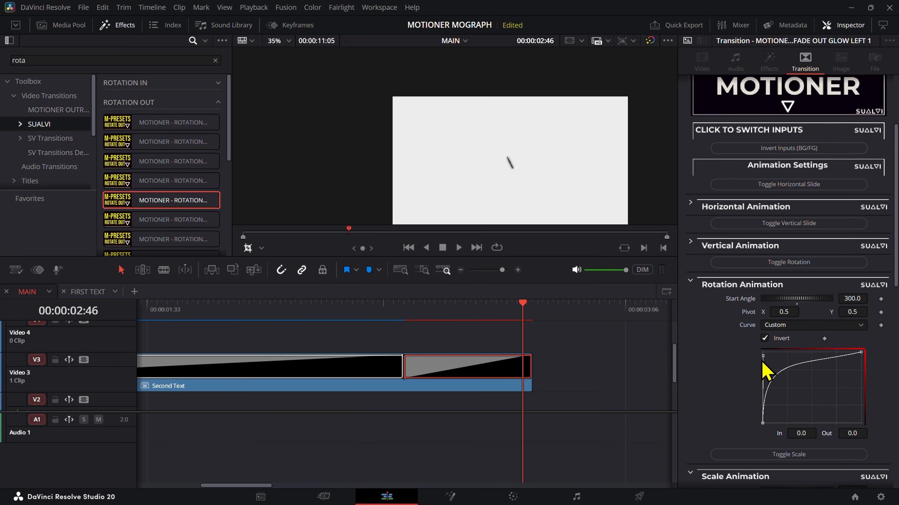
mouse_move(762, 356)
mouse_down()
mouse_move(770, 381)
mouse_move(778, 373)
mouse_move(768, 359)
mouse_up()
Step: Raise the outro's rotation start angle to 457.3 and scrub through the end of Second Text to check the spin
drag(525, 321, 522, 311)
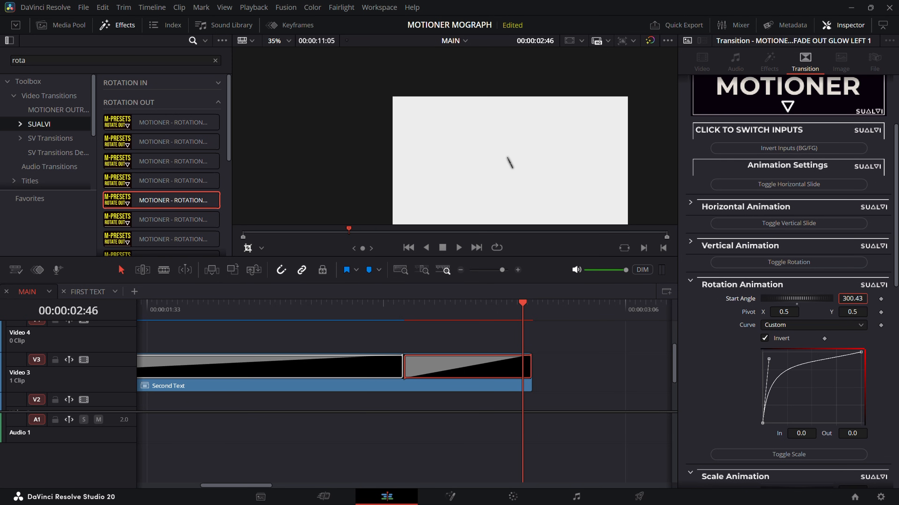
drag(473, 339, 523, 333)
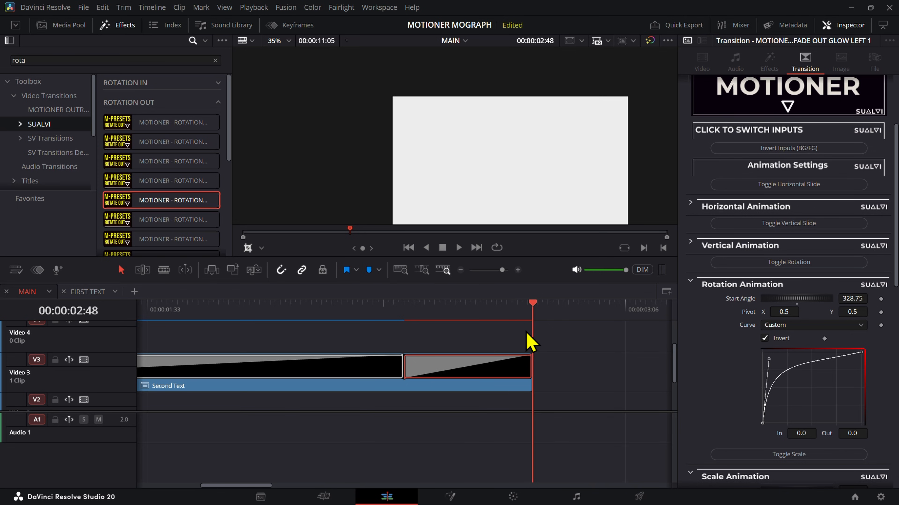
mouse_move(853, 299)
mouse_down()
mouse_move(895, 298)
mouse_move(852, 298)
mouse_up()
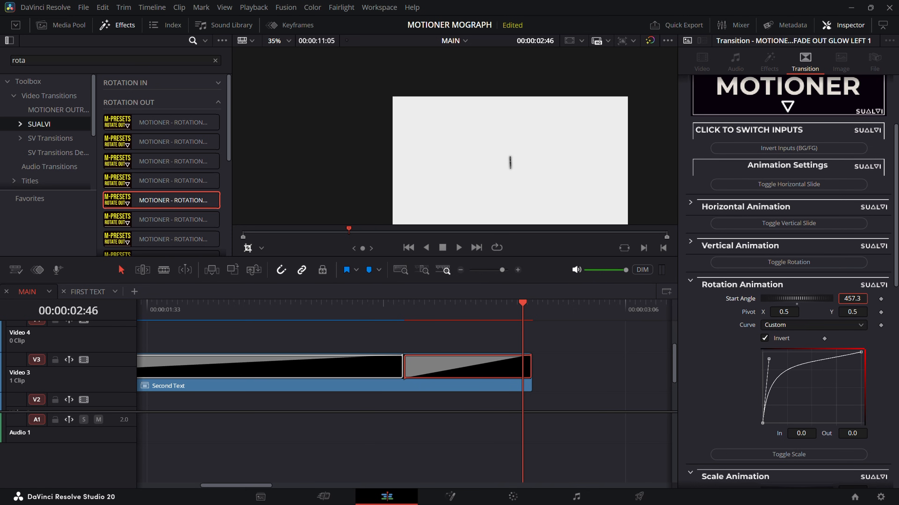
drag(470, 332, 525, 326)
click(530, 334)
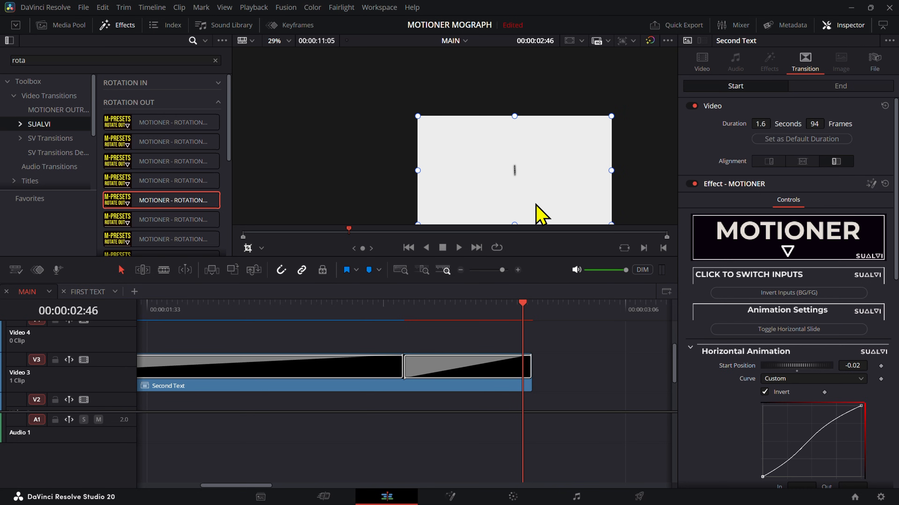
Step: Create a Fusion composition named KEYFRAME ICON at 60 fps in the Master bin
scroll(507, 175, up, 2)
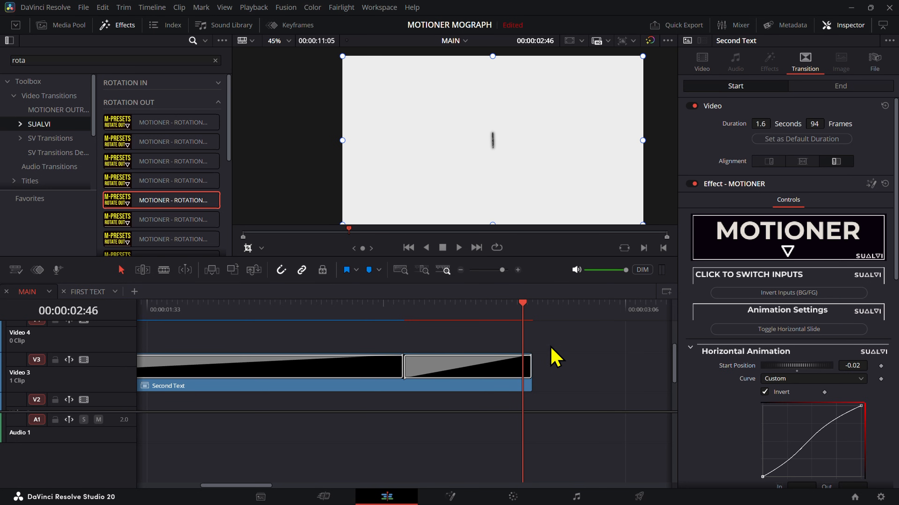
click(63, 26)
right_click(136, 159)
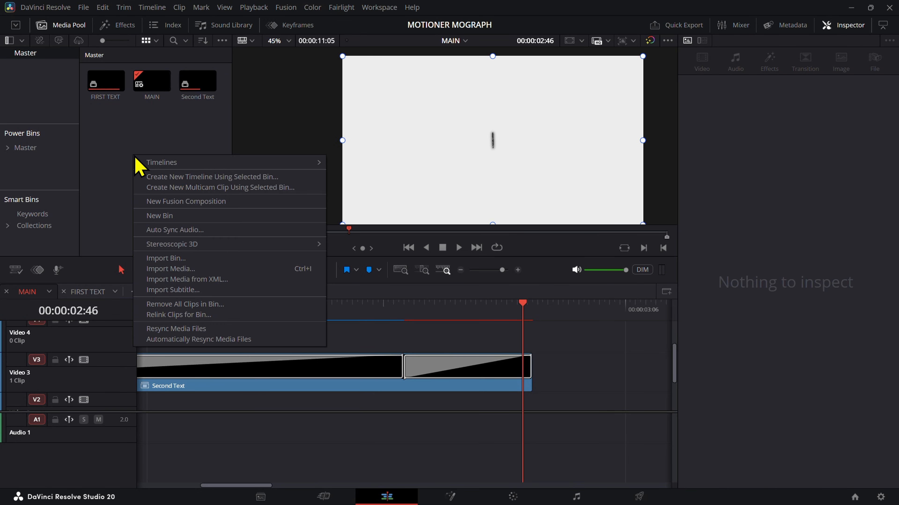
click(122, 175)
right_click(121, 175)
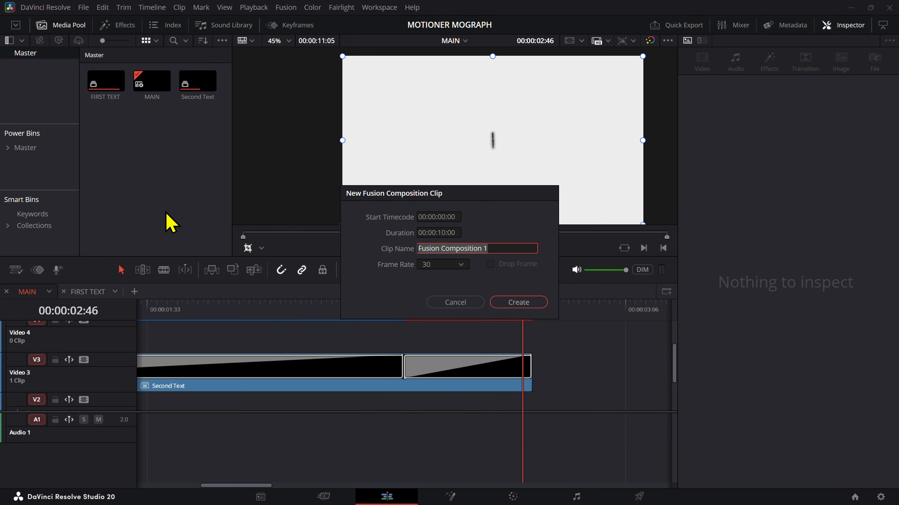
text(KEYFRAME)
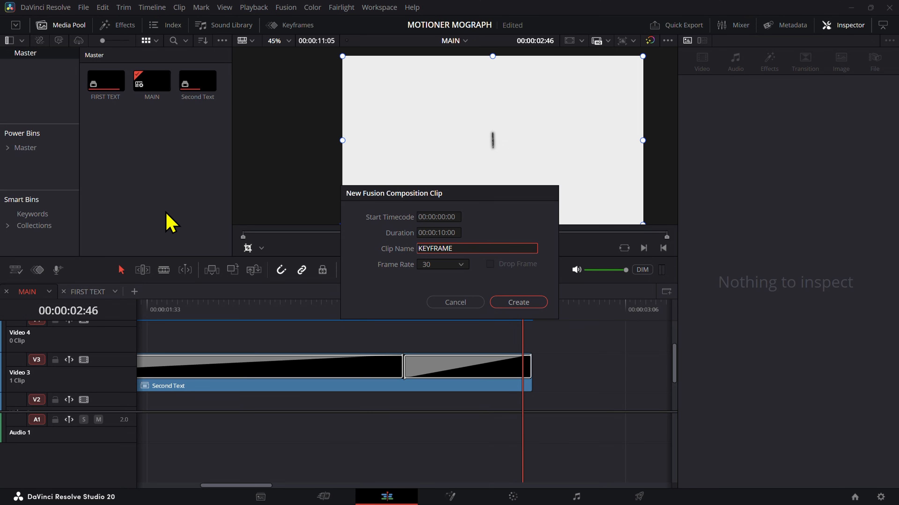
click(451, 264)
click(449, 376)
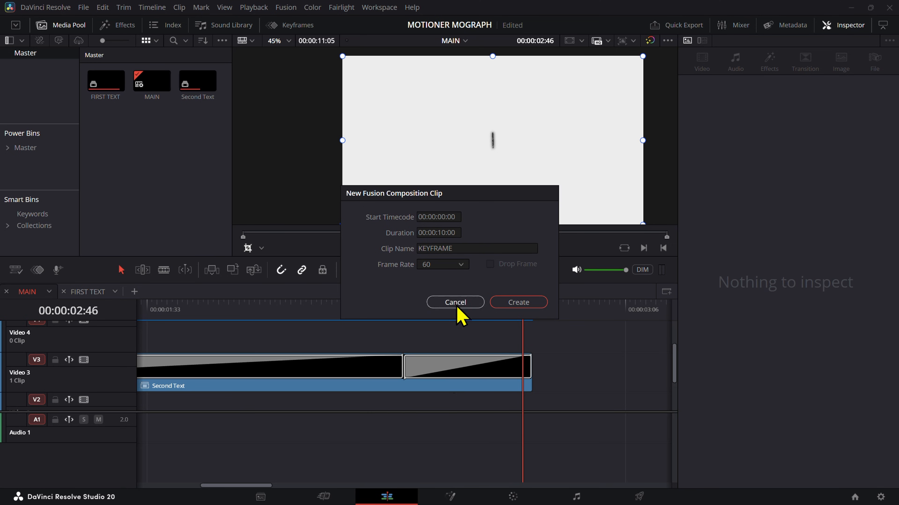
click(471, 249)
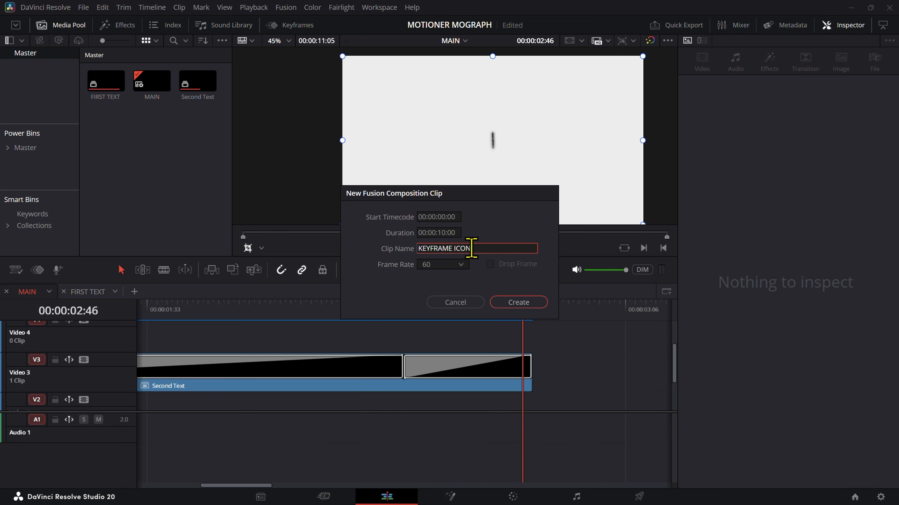
key(Return)
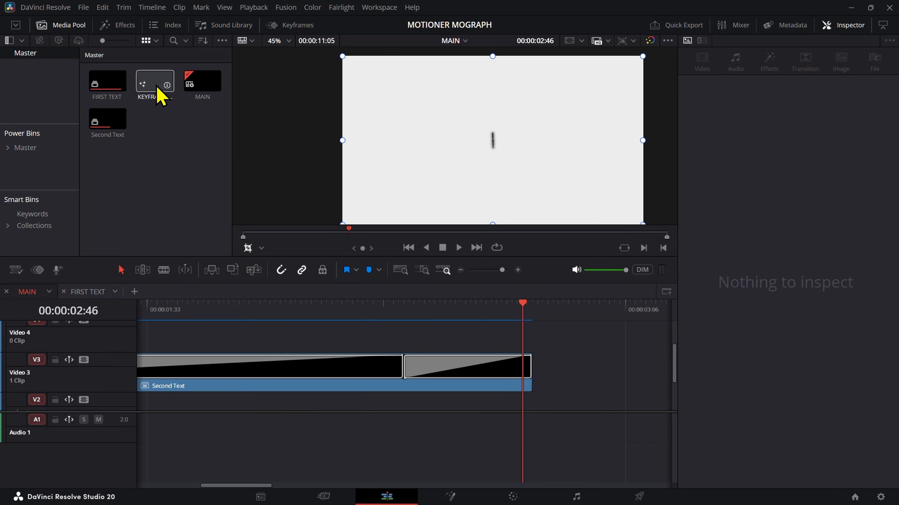
Step: Place the KEYFRAME ICON composition on Video 4 starting at 00:00:02:45, near the end of Second Text, and open it in Fusion
drag(155, 85, 521, 340)
scroll(521, 341, right, 4)
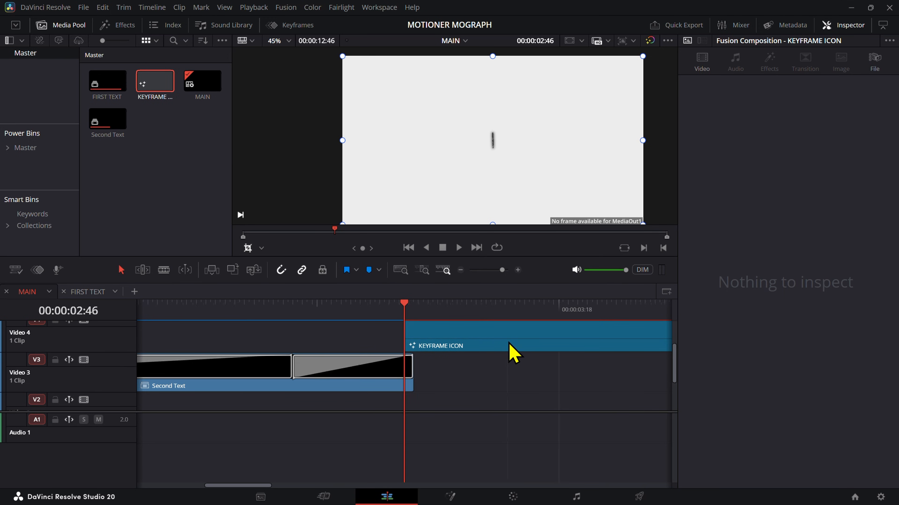
scroll(509, 345, up, 2)
click(392, 318)
drag(393, 320, 427, 341)
right_click(428, 341)
click(476, 266)
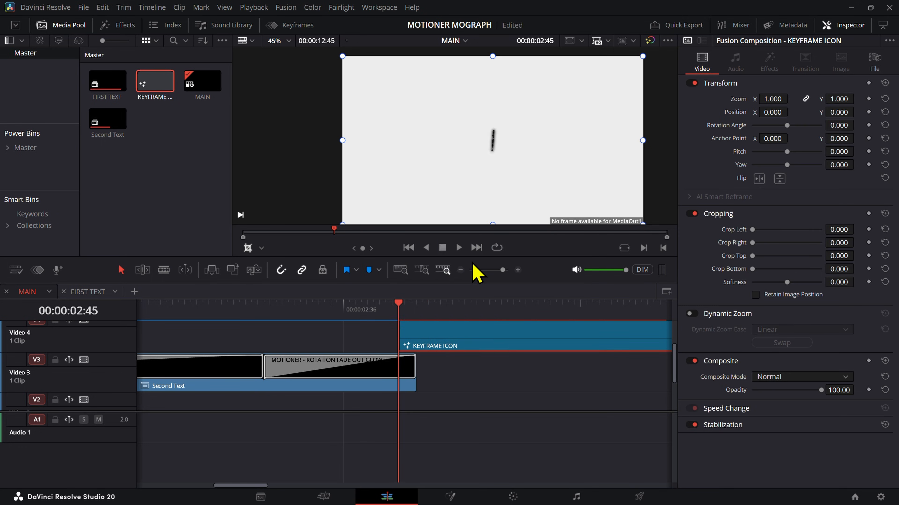
Step: Add a Background node feeding MediaOut1 in a single-viewer layout and make it fully transparent with an alpha of 0
drag(40, 308, 453, 400)
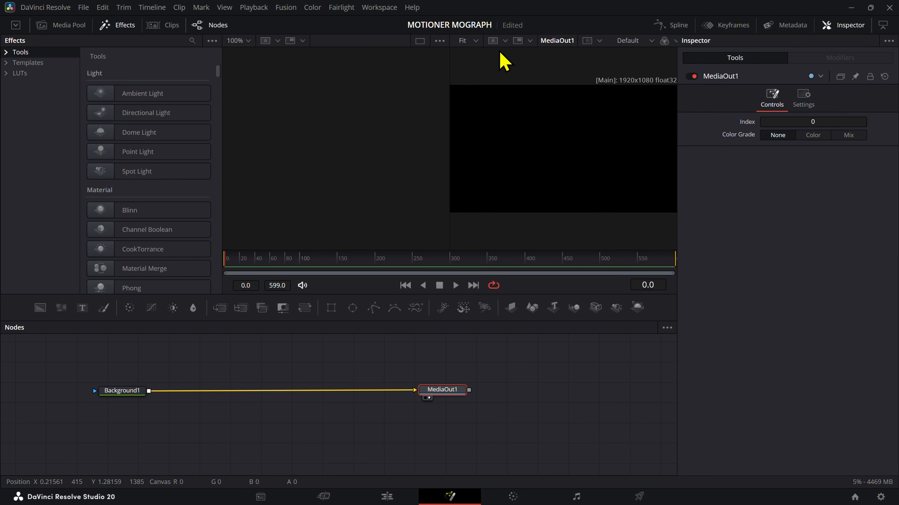
drag(449, 99, 365, 101)
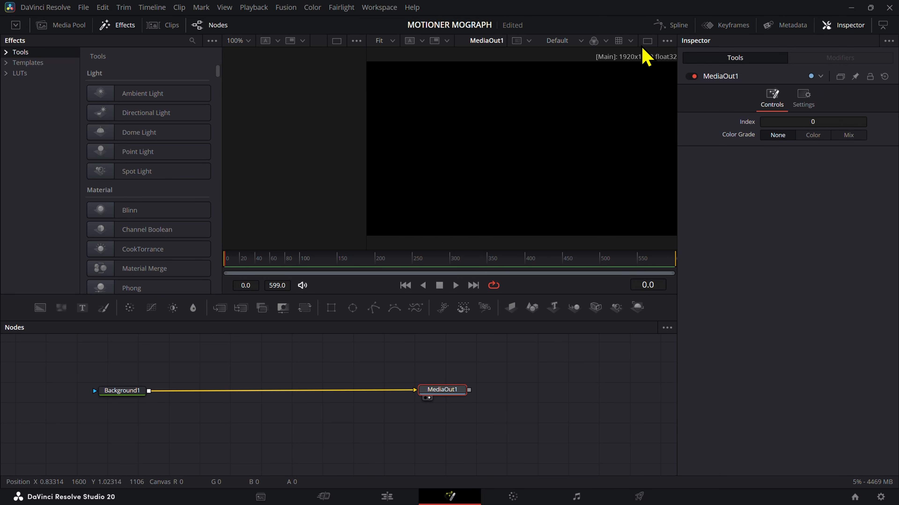
click(647, 41)
key(ctrl+f)
drag(121, 394, 124, 392)
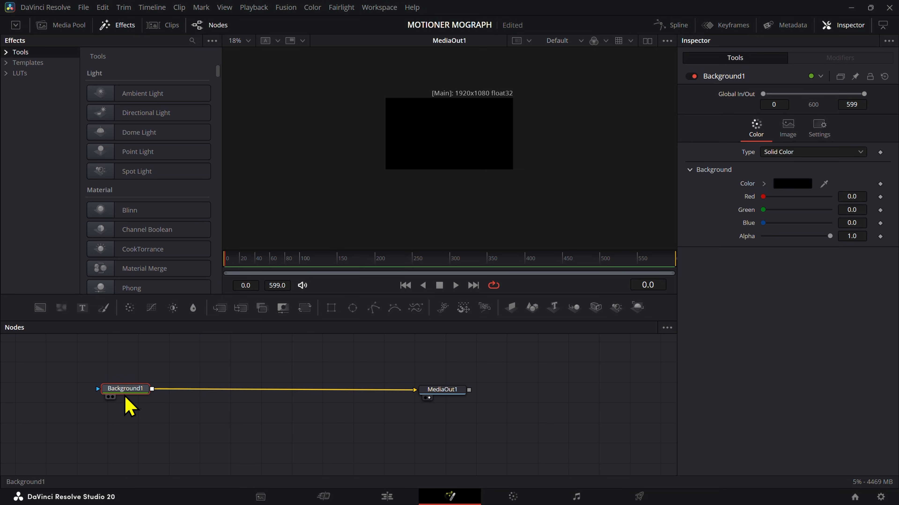
drag(861, 238, 789, 239)
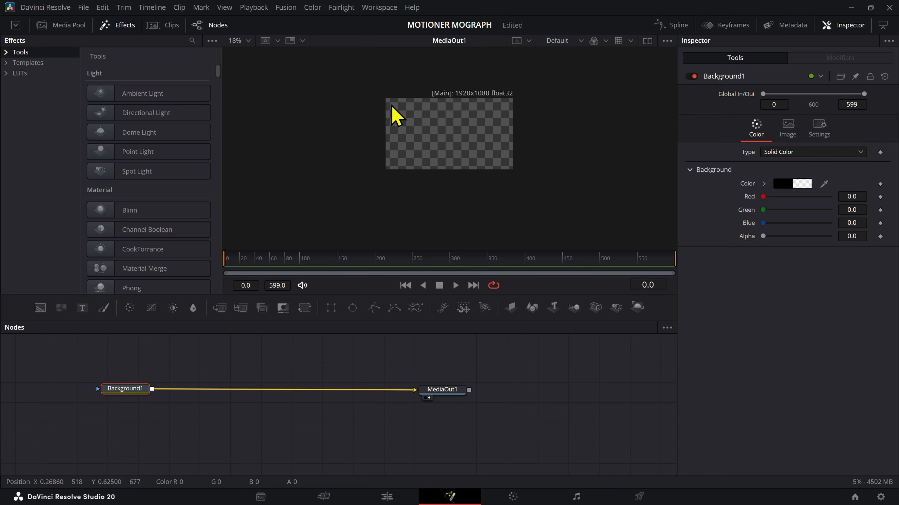
Step: Add an sNGon shape node above the background connection and set it to 4 sides
scroll(494, 119, up, 1)
click(277, 362)
drag(284, 355, 327, 395)
key(shift+space)
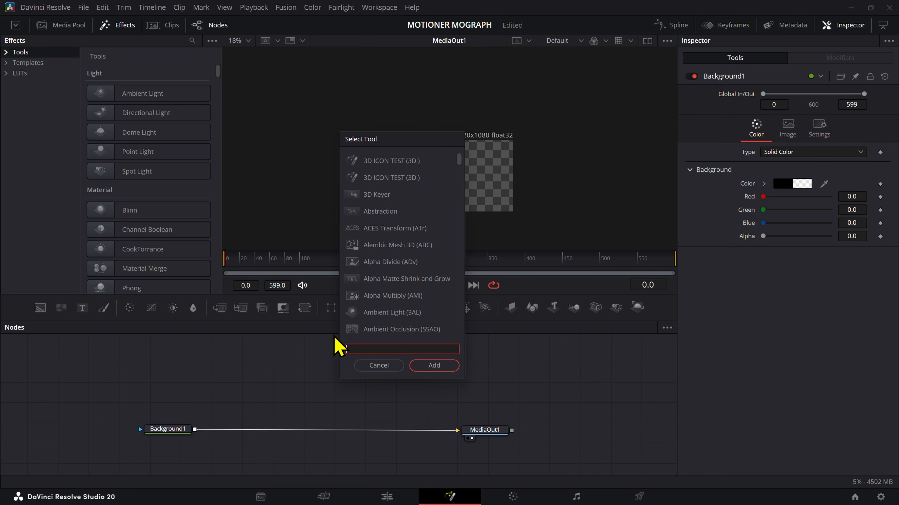
text(sNG)
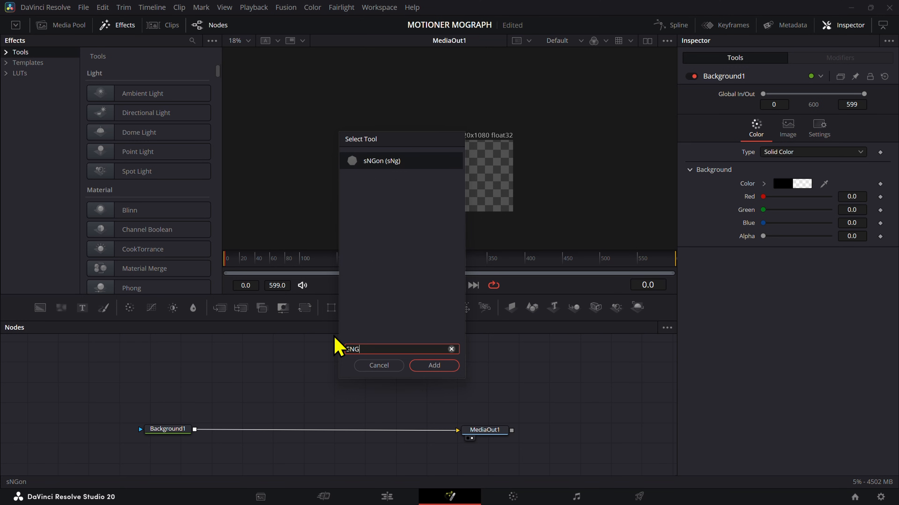
key(Return)
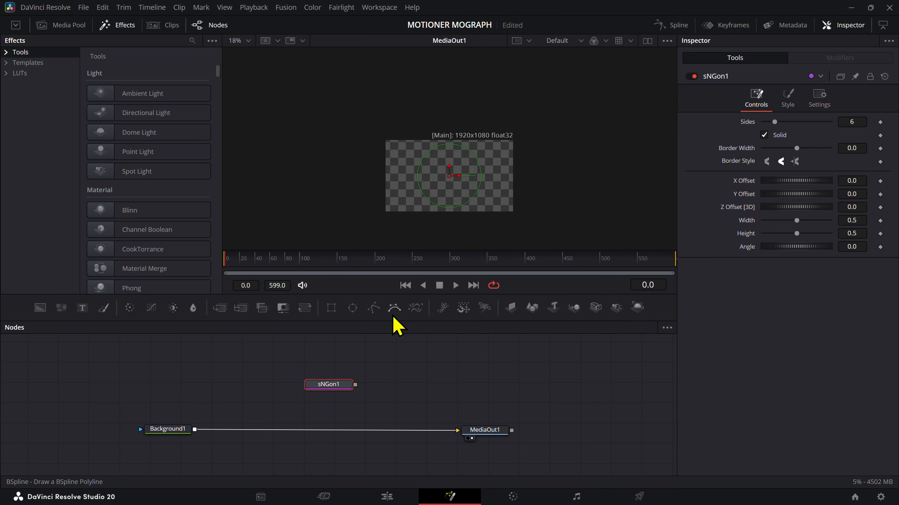
click(853, 122)
text(4)
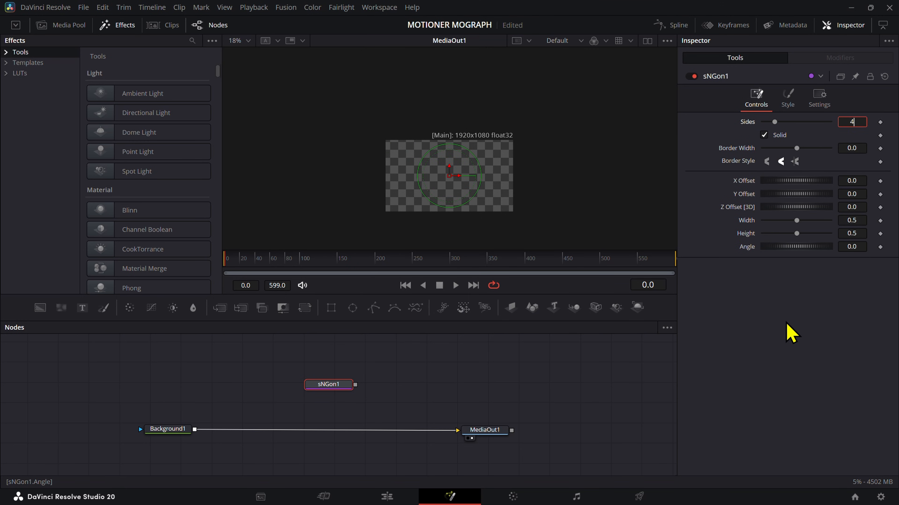
Step: Render the sNGon shape through an sRender node and merge it over Background1, stacking the shape nodes above the merge
key(shift+space)
text(SREN)
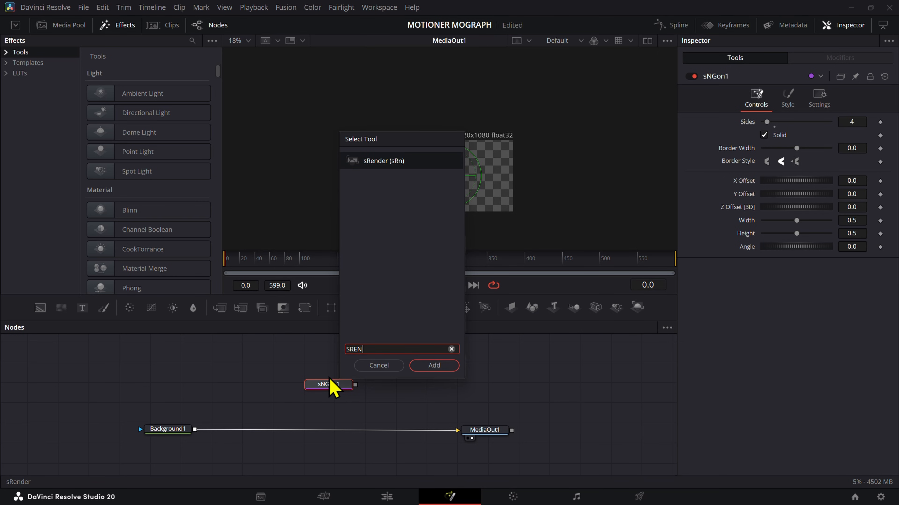
key(Return)
drag(417, 386, 197, 438)
drag(337, 393, 399, 356)
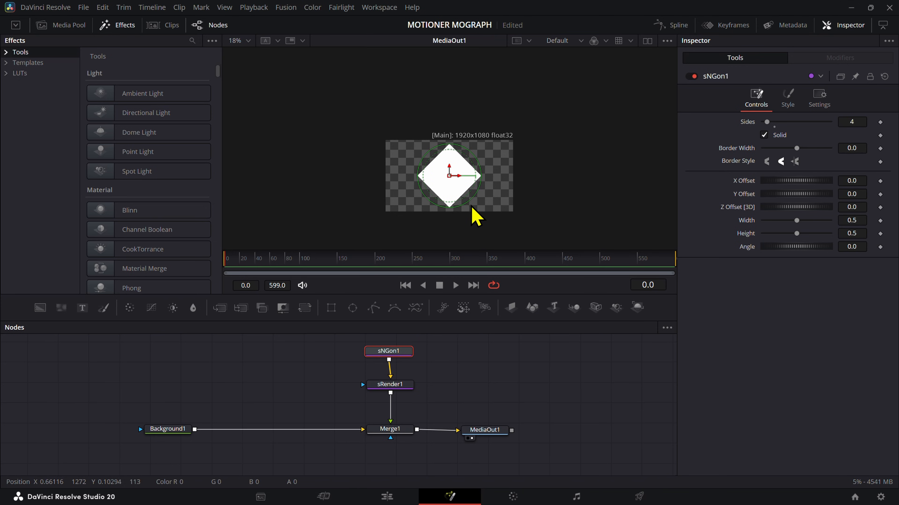
Step: Shrink the diamond shape evenly to about 0.187 in width and height
drag(474, 212, 457, 187)
scroll(448, 181, up, 4)
scroll(448, 212, down, 5)
scroll(448, 155, up, 4)
scroll(448, 154, down, 1)
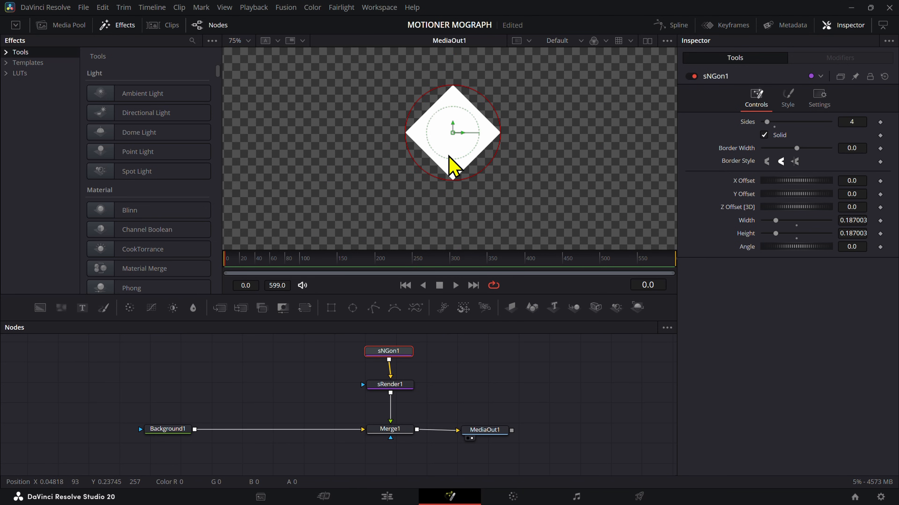
scroll(449, 159, down, 2)
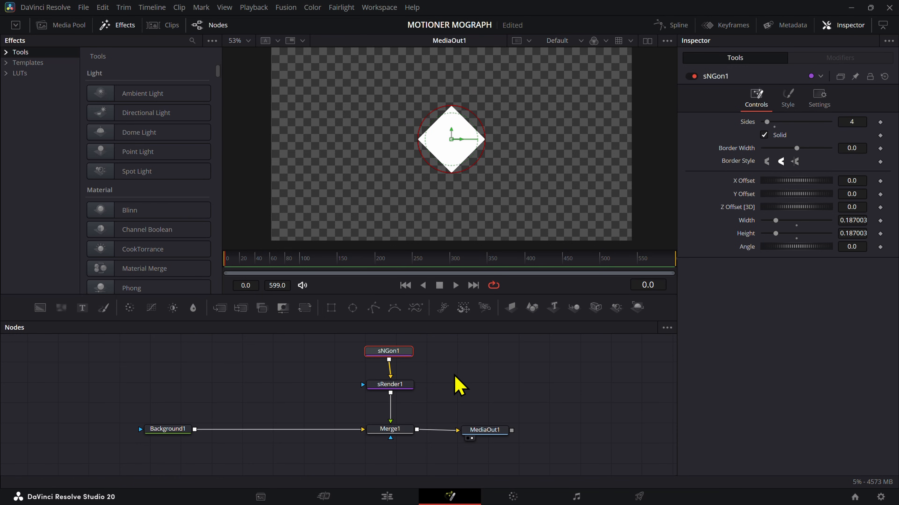
Step: Recolour the sNGon diamond near-black, with red, green and blue at 0.023529
drag(399, 353, 400, 352)
click(788, 100)
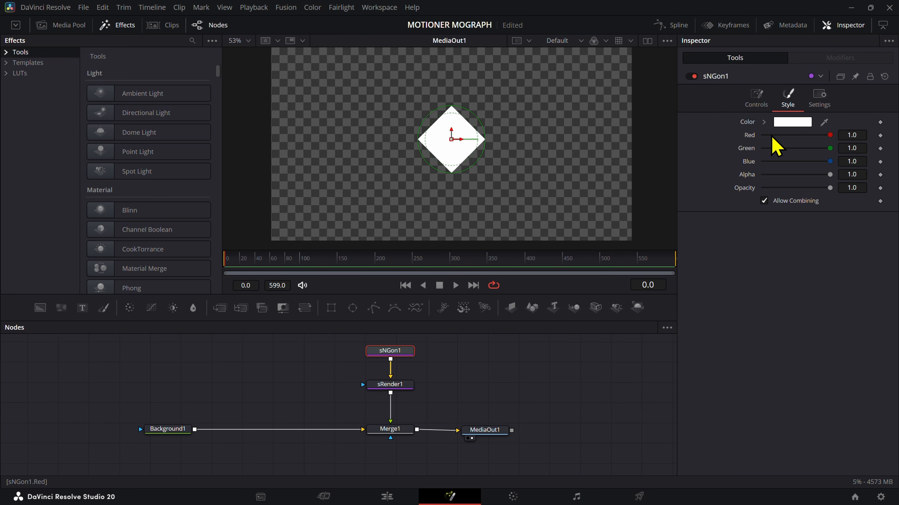
click(403, 386)
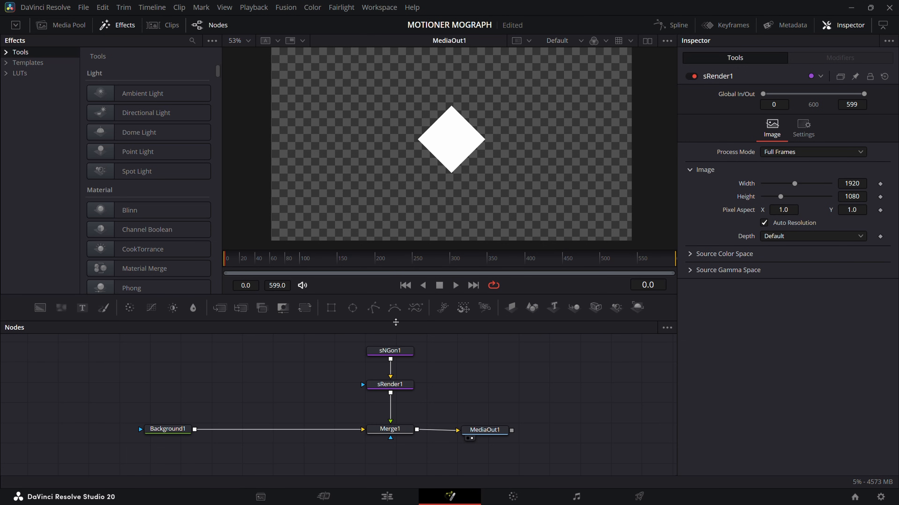
click(391, 351)
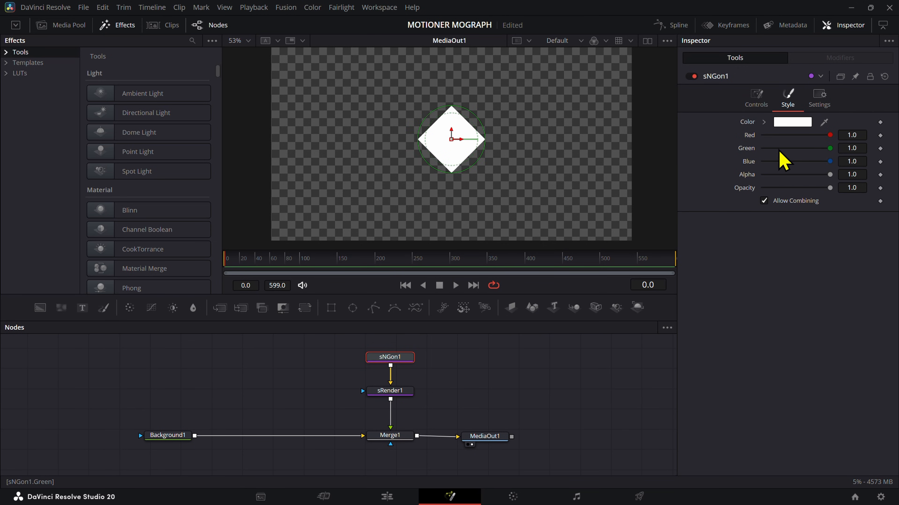
click(797, 123)
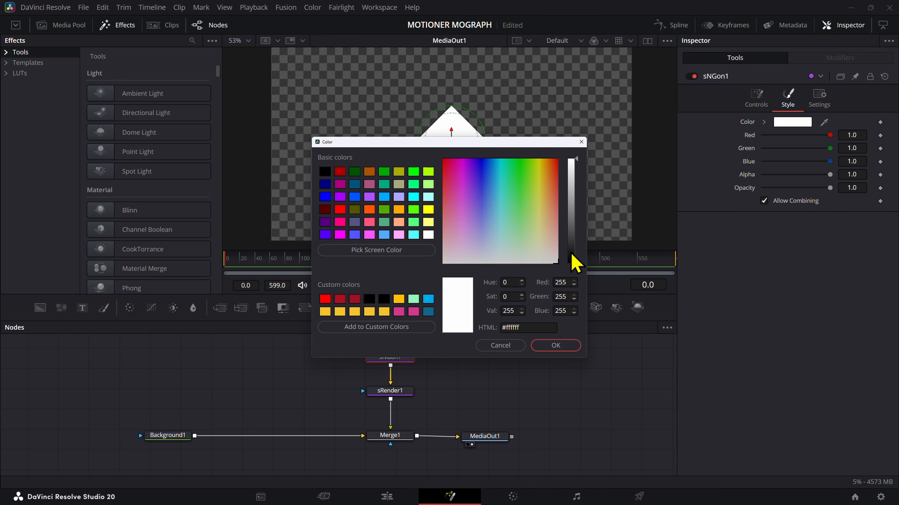
click(574, 262)
click(555, 346)
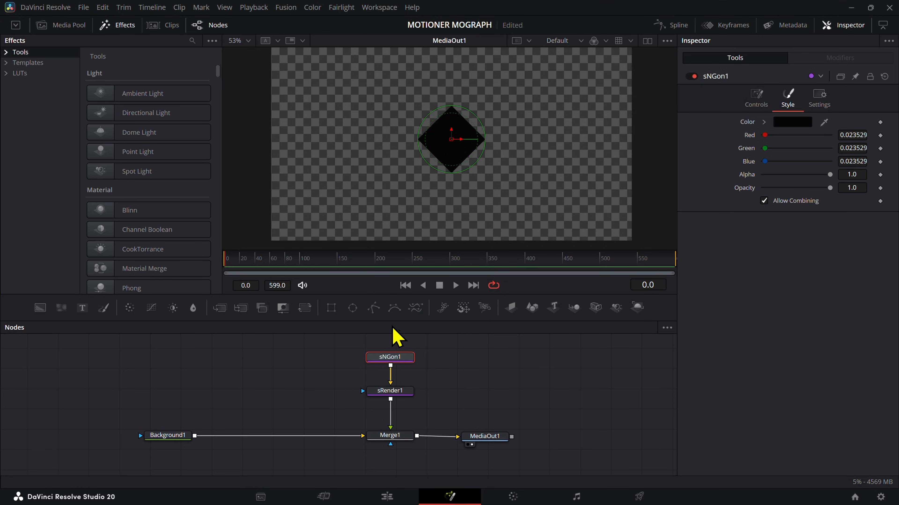
Step: Insert a black Background node between sRender1 and Merge1, using the rendered diamond as its mask, and tighten the node stack
drag(290, 262, 614, 273)
click(408, 391)
drag(405, 361, 405, 353)
drag(403, 394, 403, 376)
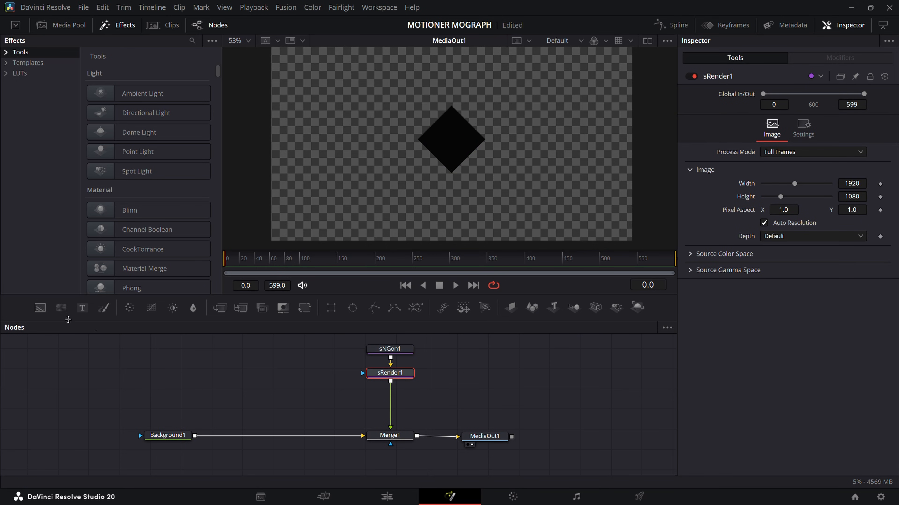
drag(40, 309, 393, 411)
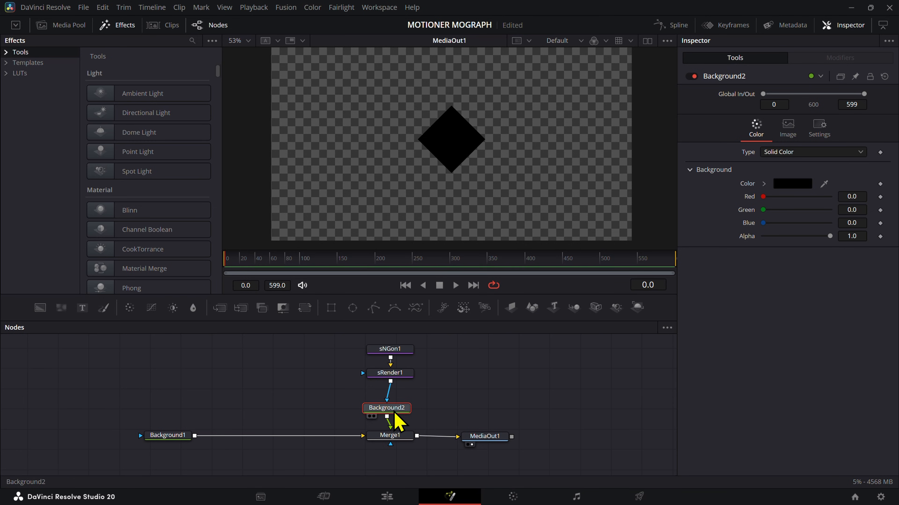
click(421, 397)
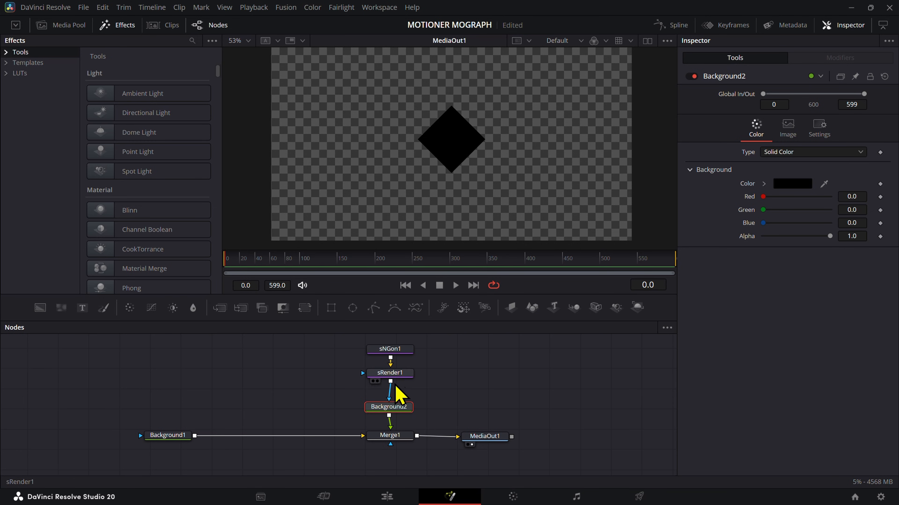
click(399, 406)
Step: Try enlarging the sNGon diamond until it nearly fills the frame, and restore its small size
click(390, 349)
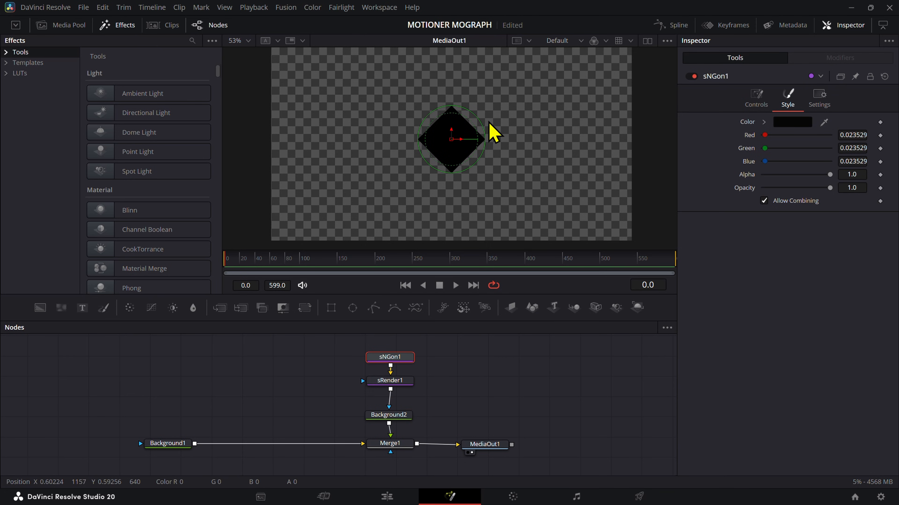
scroll(472, 184, down, 3)
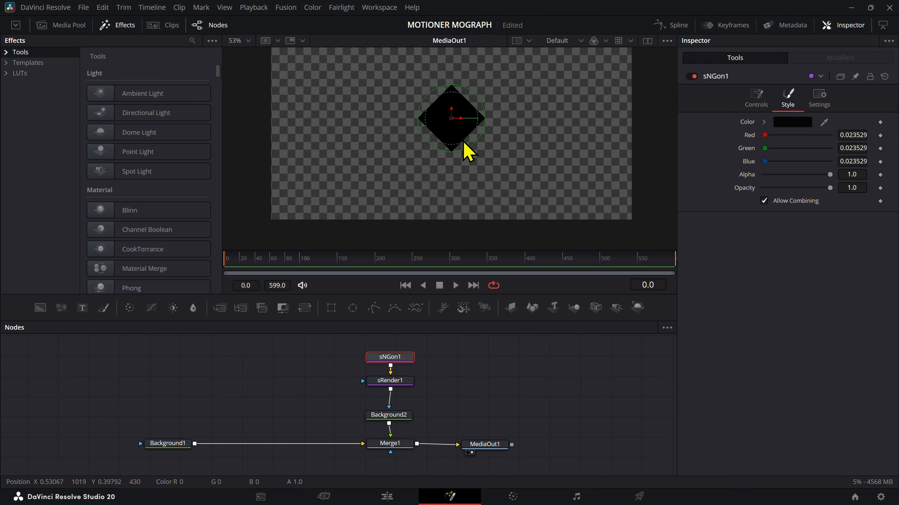
drag(464, 143, 598, 261)
scroll(602, 218, up, 5)
scroll(607, 226, up, 6)
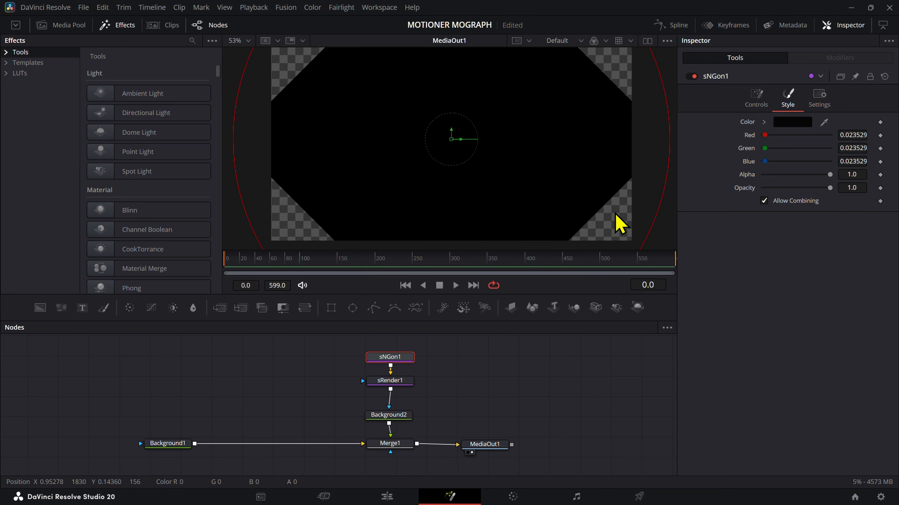
scroll(621, 218, down, 7)
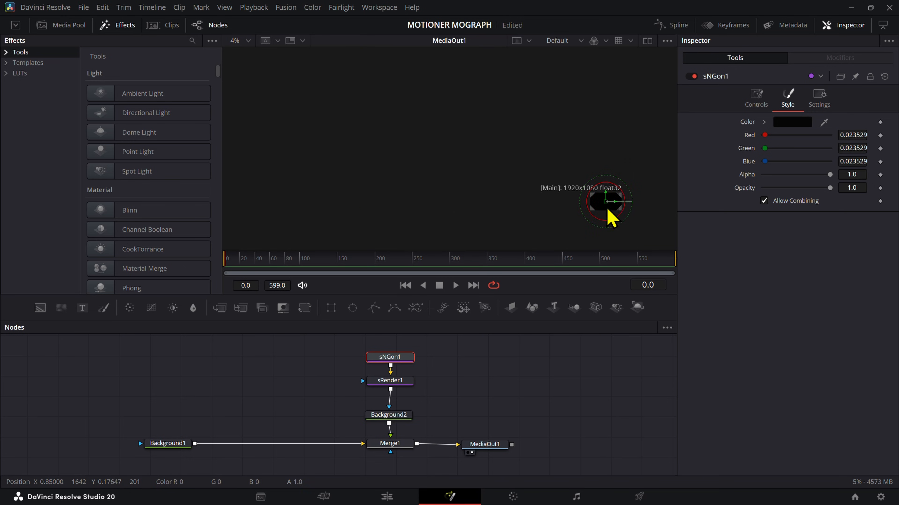
drag(601, 205, 497, 160)
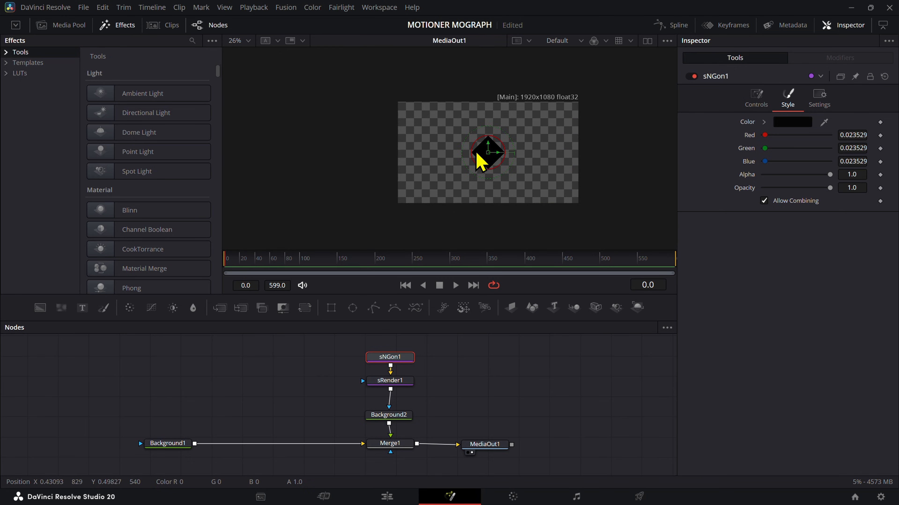
scroll(485, 152, up, 2)
click(387, 383)
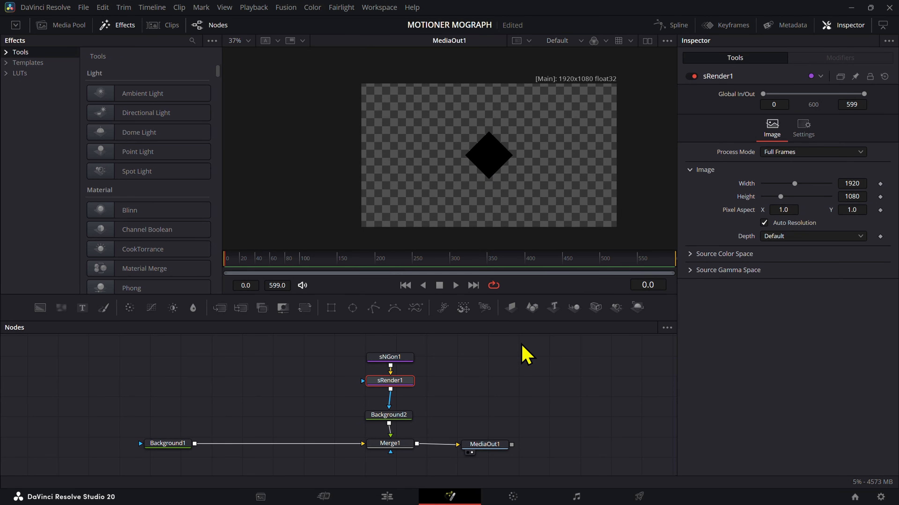
Step: Switch Background2 to a linear gradient and fit its line across the diamond, from X 0.389958 to X 0.605914
click(396, 416)
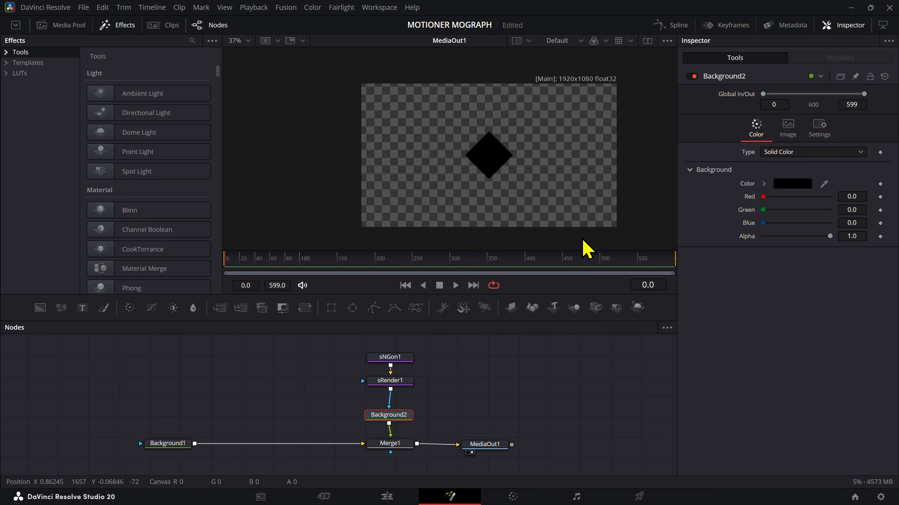
click(789, 152)
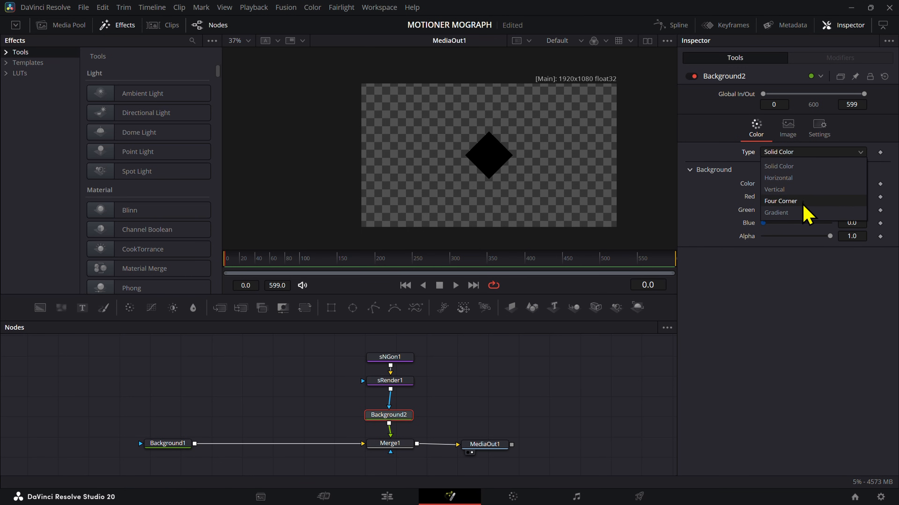
click(805, 212)
drag(616, 156, 517, 158)
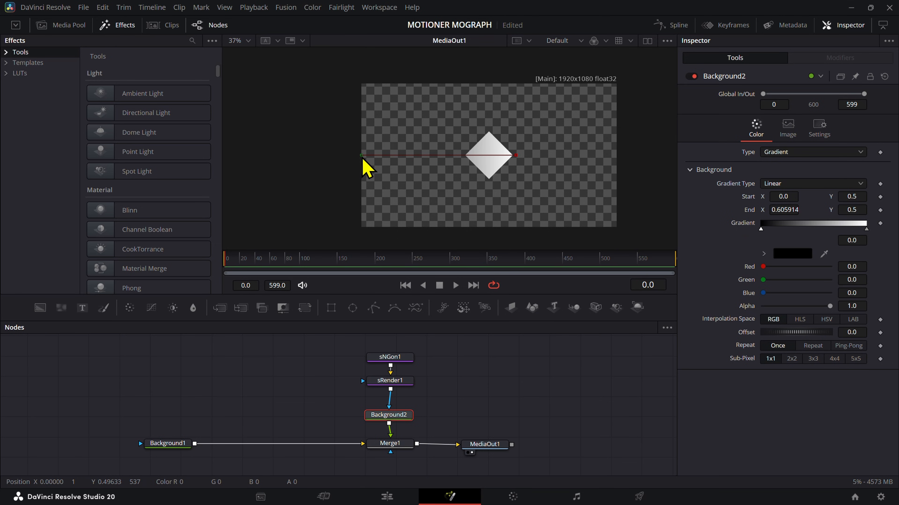
drag(362, 156, 461, 157)
scroll(491, 177, up, 4)
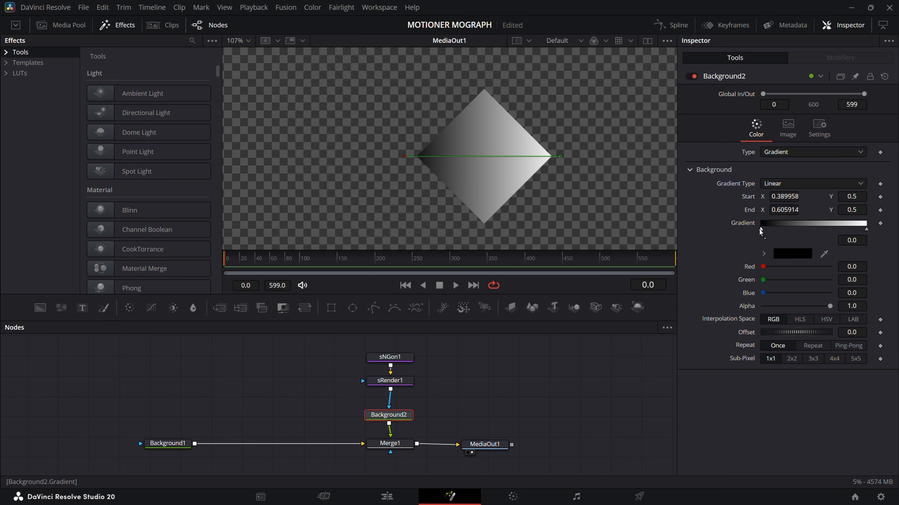
Step: Add gradient stops at 0.686567 and 0.373134, and recolour the starting stop grey #a3a3a3
click(798, 228)
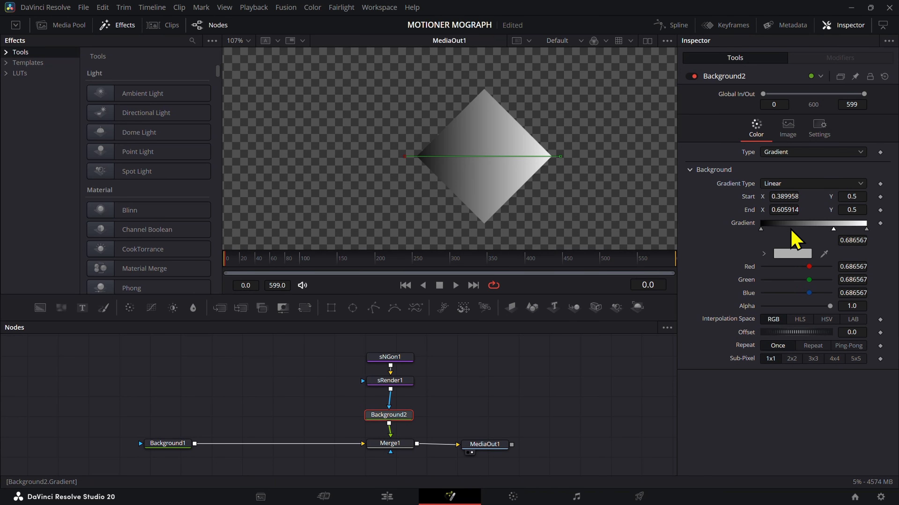
drag(799, 235, 801, 231)
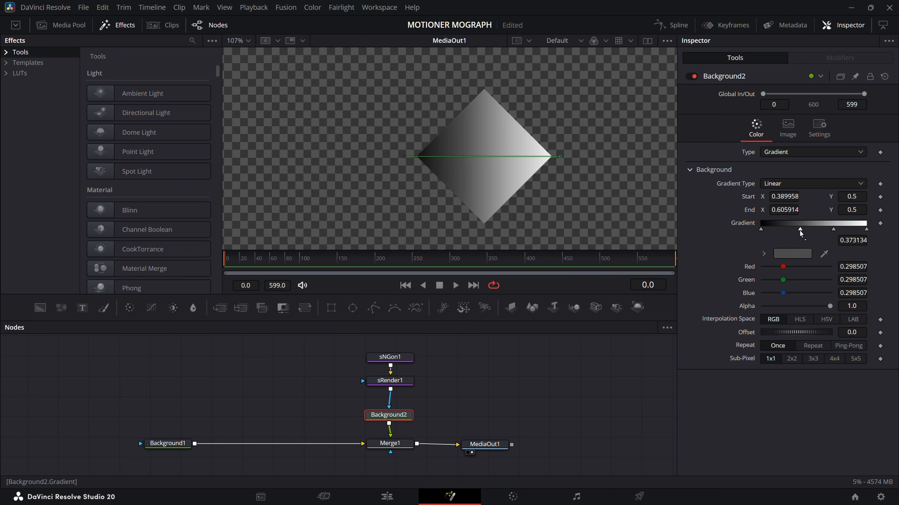
click(760, 230)
click(792, 254)
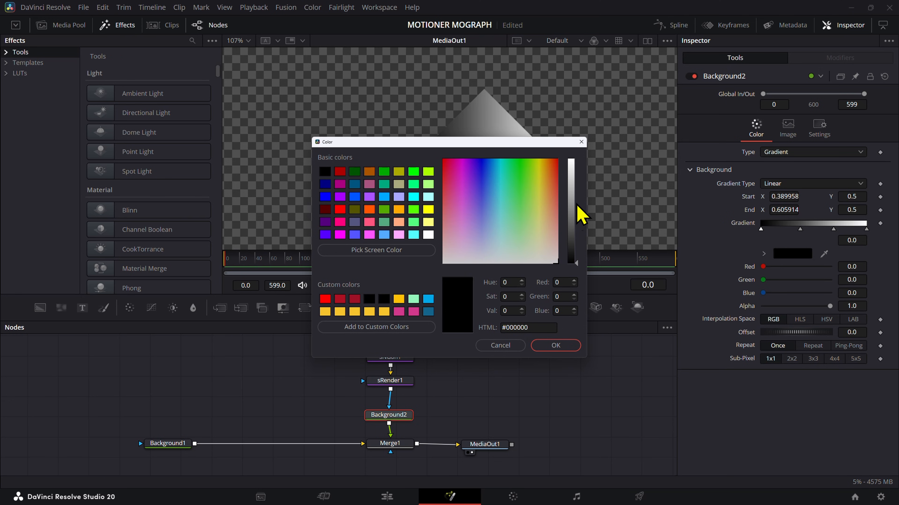
drag(577, 206, 575, 163)
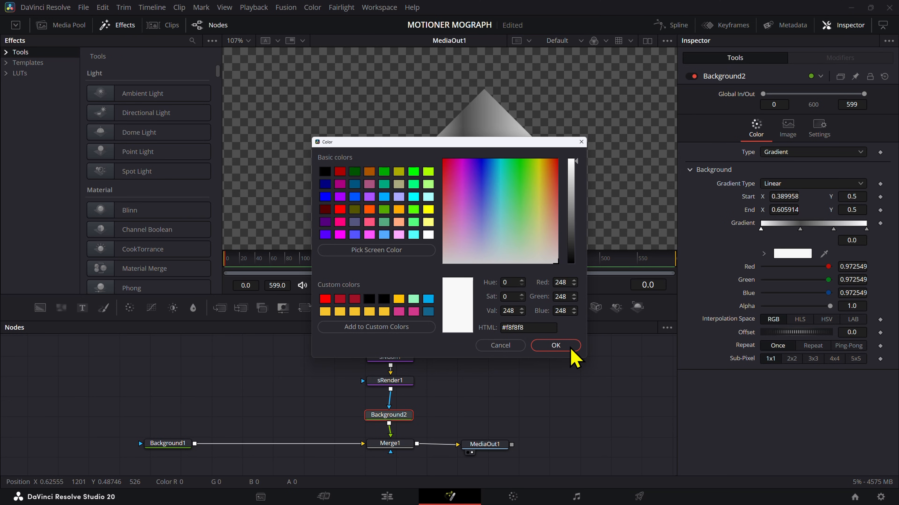
drag(575, 162, 578, 199)
click(556, 345)
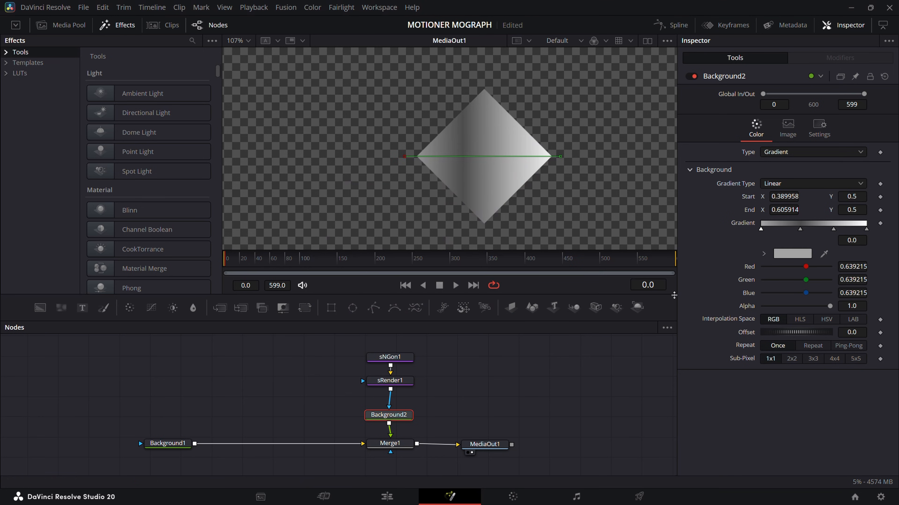
Step: Recolour the gradient stop at 0.373134 near-black, #0c0c0c
click(800, 229)
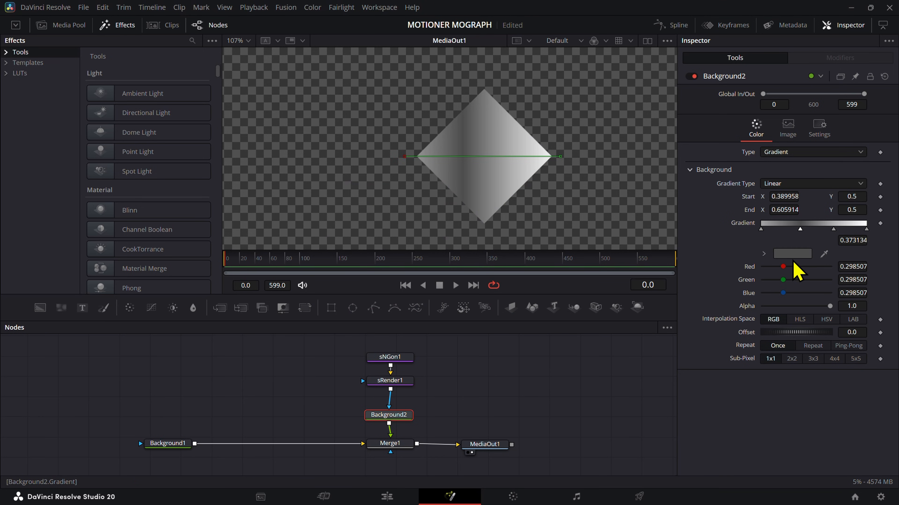
click(792, 253)
drag(566, 264, 573, 262)
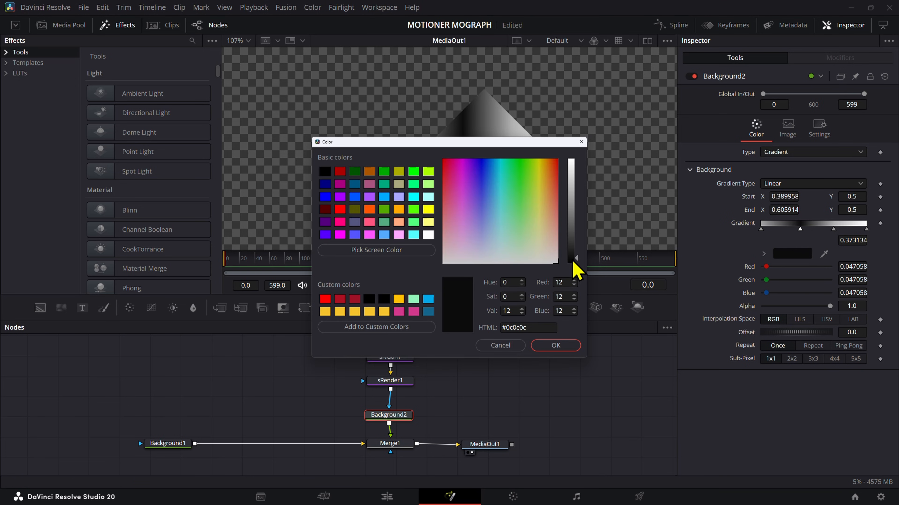
click(568, 344)
Step: Give the gradient stop at 0.686567 the same grey as the starting stop, #a3a3a3
click(833, 229)
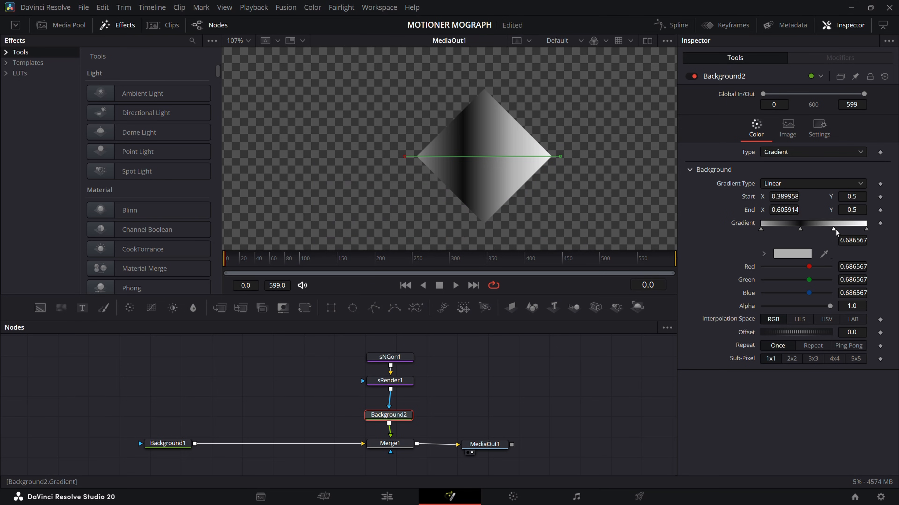
click(801, 254)
drag(571, 191, 569, 170)
click(581, 142)
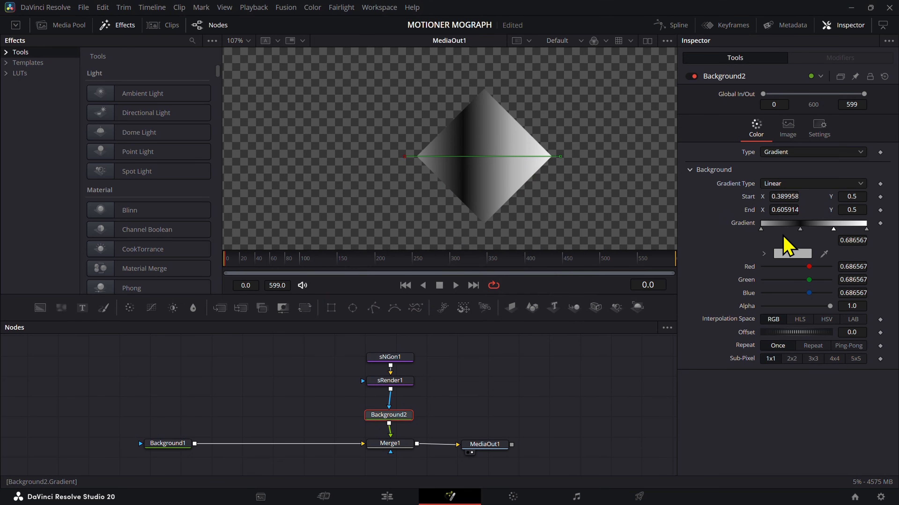
click(761, 229)
click(795, 256)
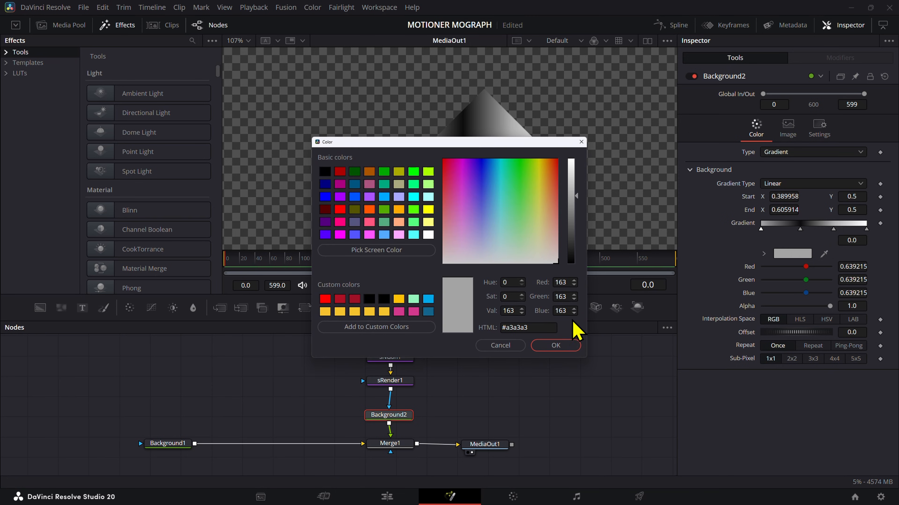
click(539, 343)
click(833, 230)
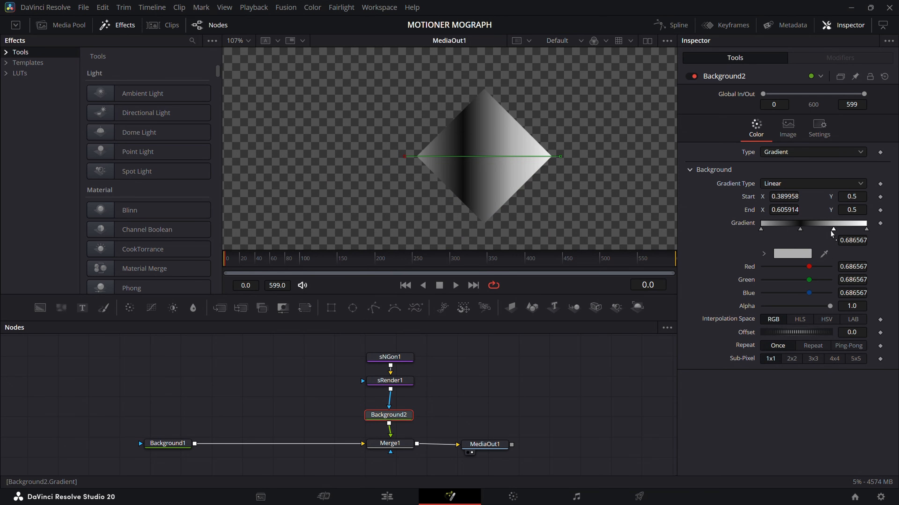
click(794, 254)
click(555, 346)
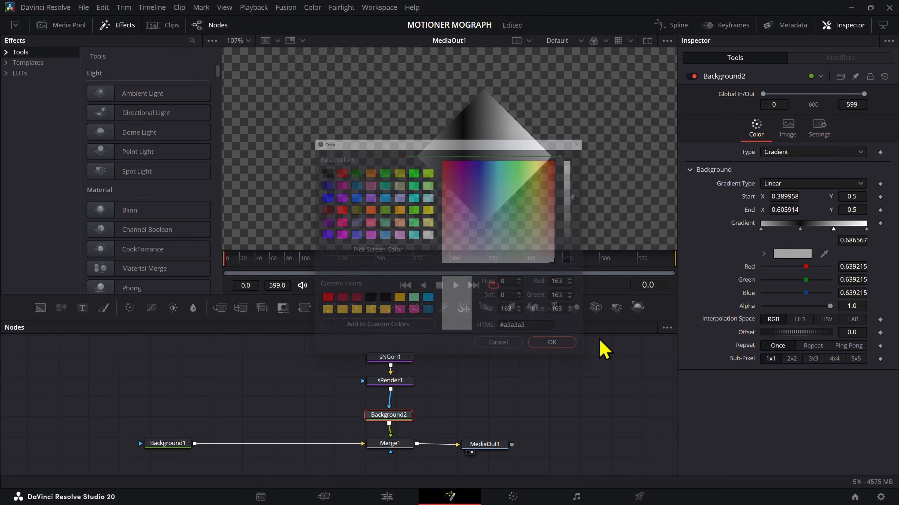
Step: Recolour the gradient's end stop pure black
click(866, 229)
click(764, 254)
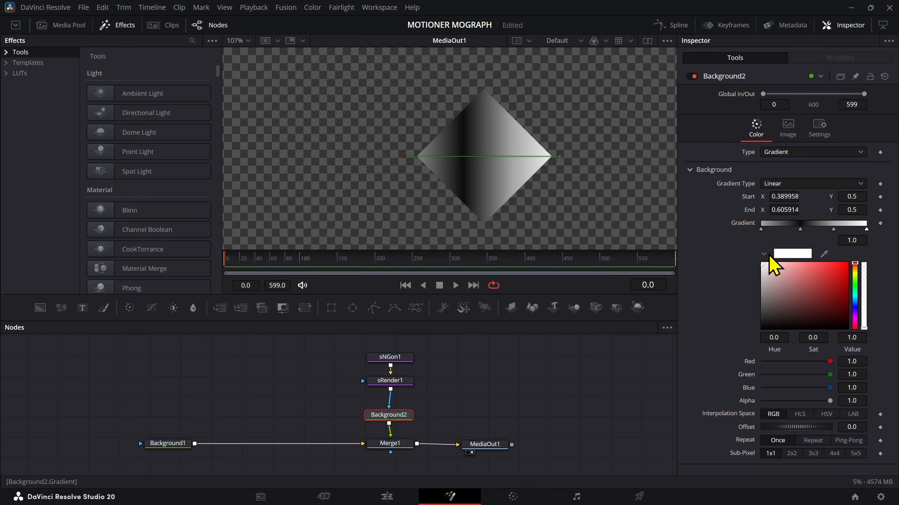
drag(797, 292, 886, 337)
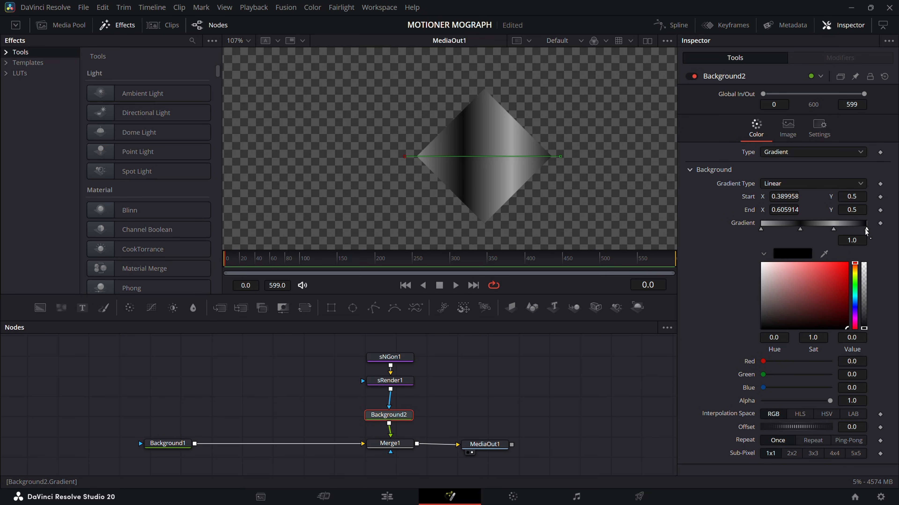
Step: Rearrange and duplicate the gradient stops into sharp grey and black bands, with stops at 0.268656, 0.582089 and 0.830845
drag(834, 230, 788, 229)
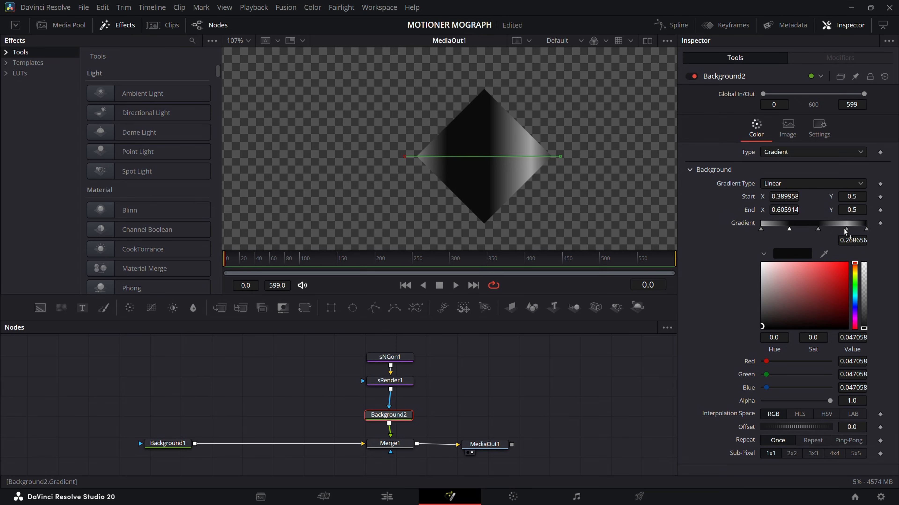
drag(846, 232, 822, 233)
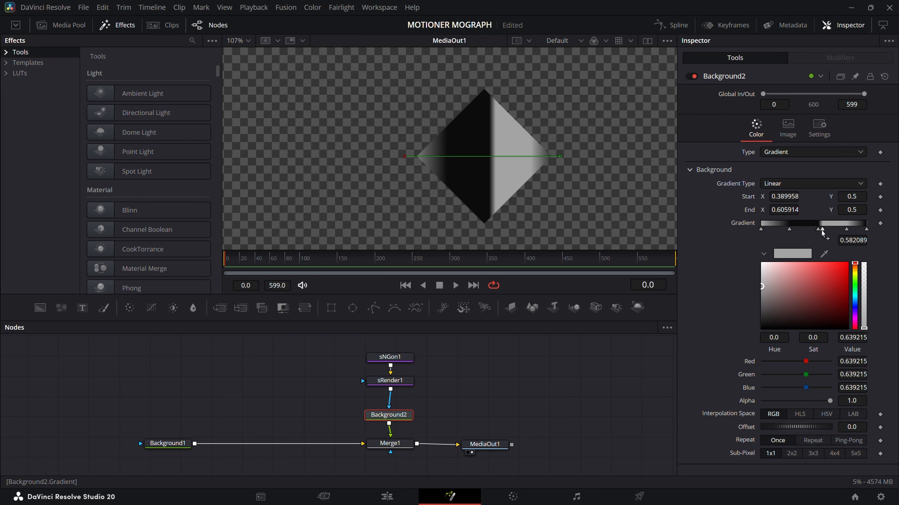
drag(761, 230, 787, 236)
click(866, 229)
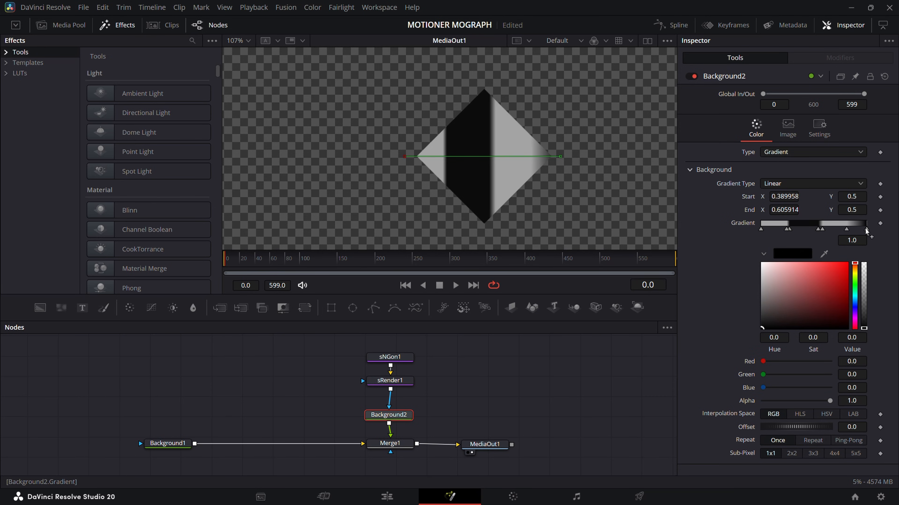
drag(866, 232, 850, 231)
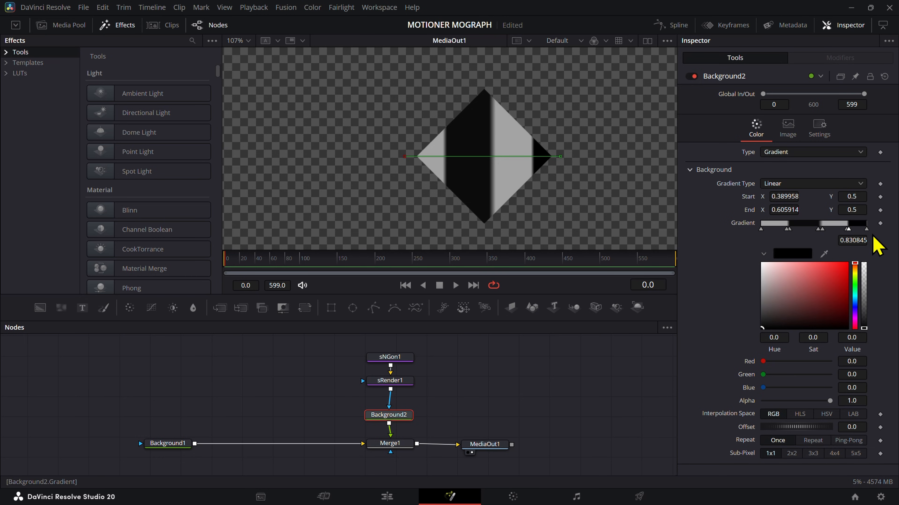
Step: Keyframe the gradient at frame 0 with the last grey stop at 0.970149, and display its curve in the Spline editor
click(880, 223)
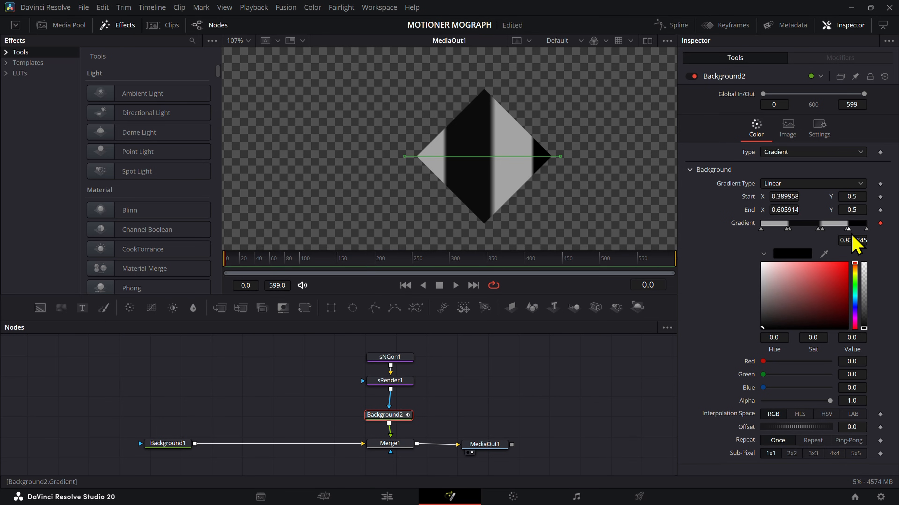
drag(852, 236, 862, 230)
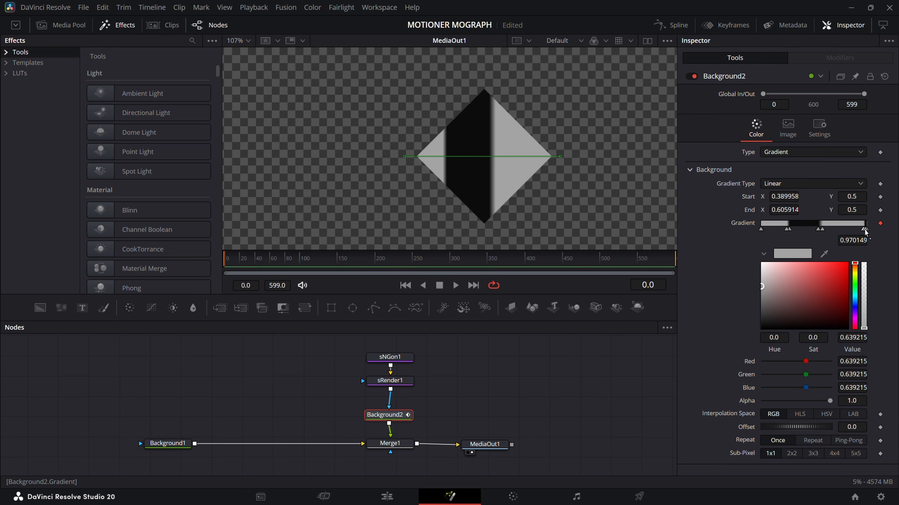
click(668, 27)
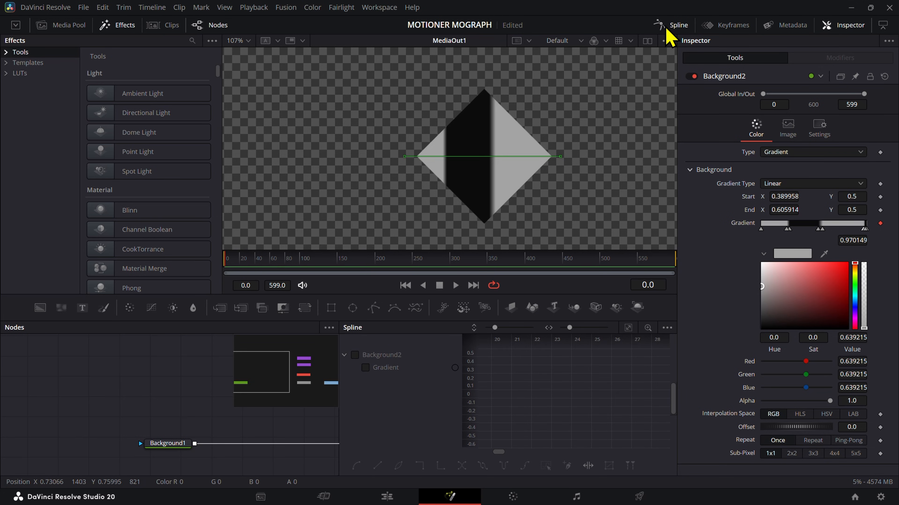
click(427, 368)
click(628, 328)
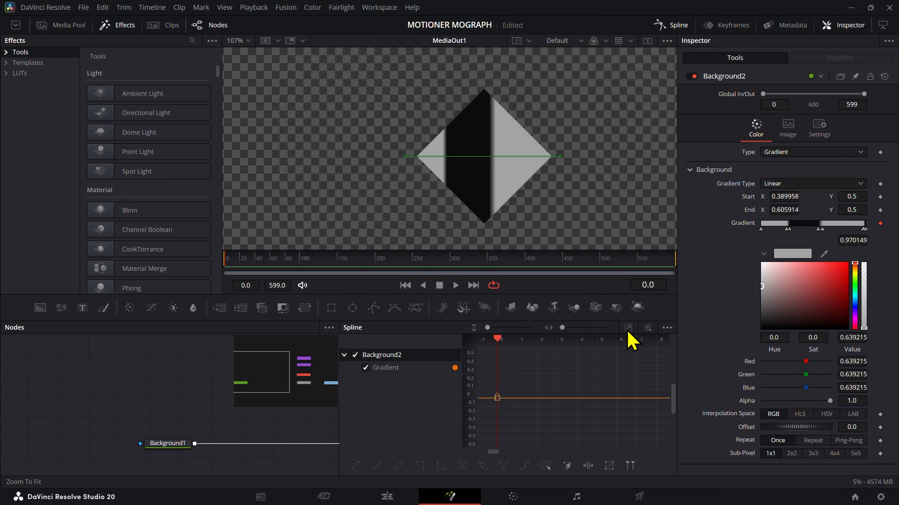
Step: Keyframe the gradient at frame 82 with the last grey stop at 0.661691, and play back the animation
click(286, 262)
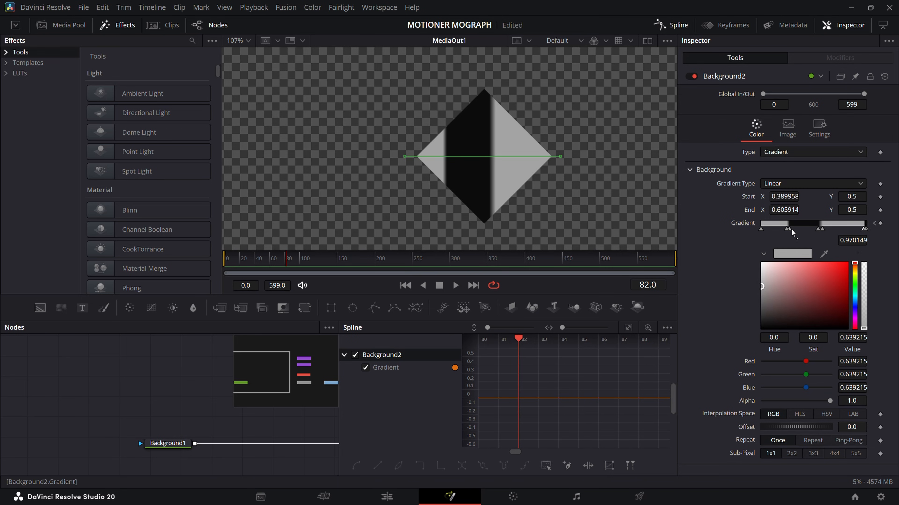
drag(864, 230, 834, 232)
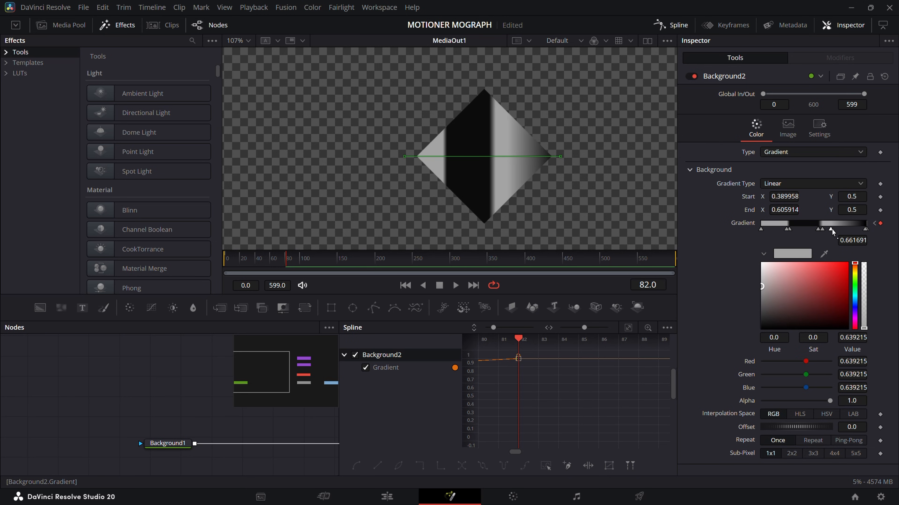
click(278, 262)
drag(278, 262, 201, 287)
key(space)
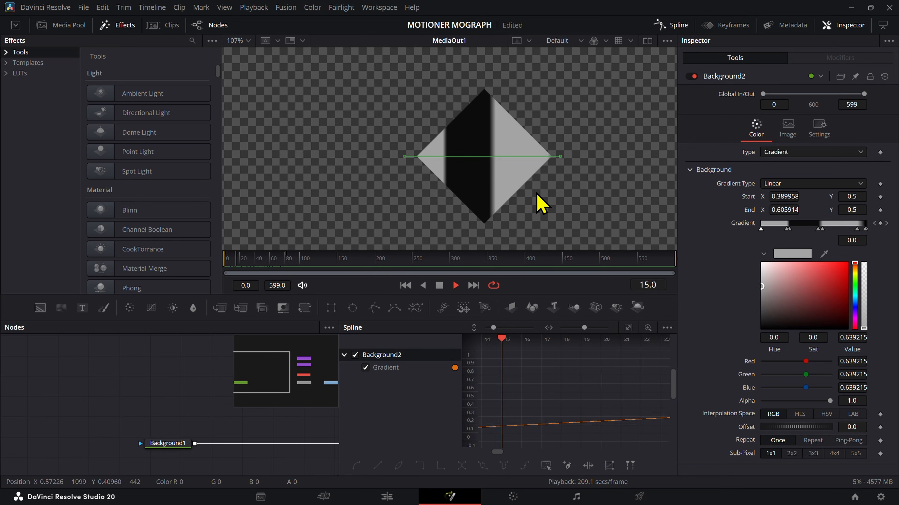
Step: Close the Spline editor, delete Background2, and connect sRender1 directly to Merge1's foreground
click(670, 25)
key(Delete)
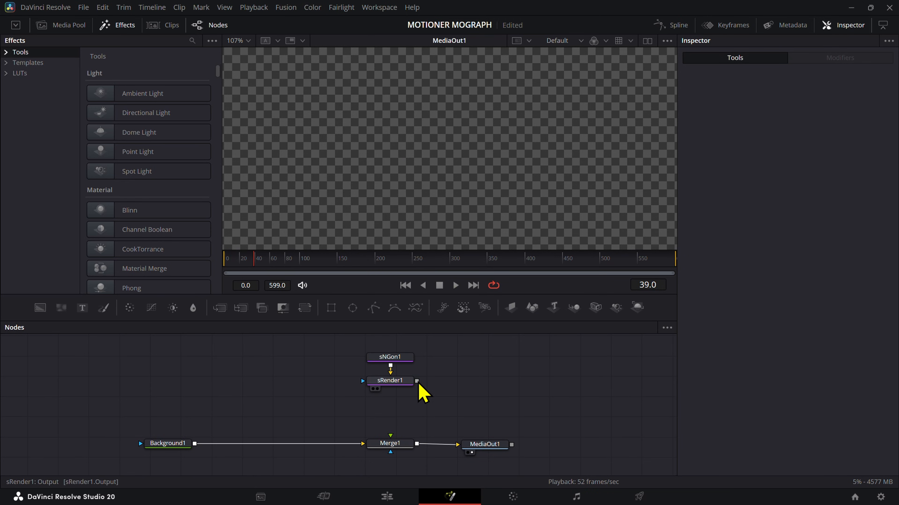
drag(391, 389, 400, 446)
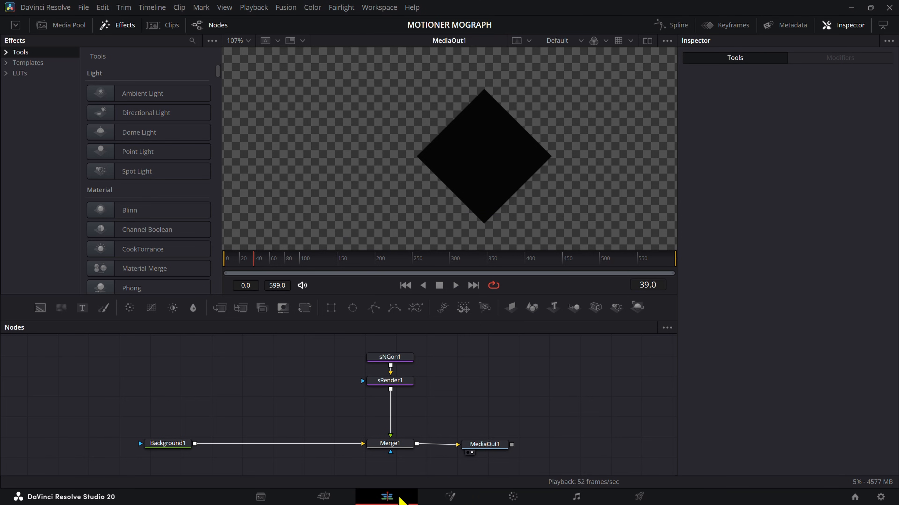
Step: Return to the MAIN timeline and scale the KEYFRAME ICON clip to a zoom of 0.390
click(394, 496)
drag(414, 311, 404, 312)
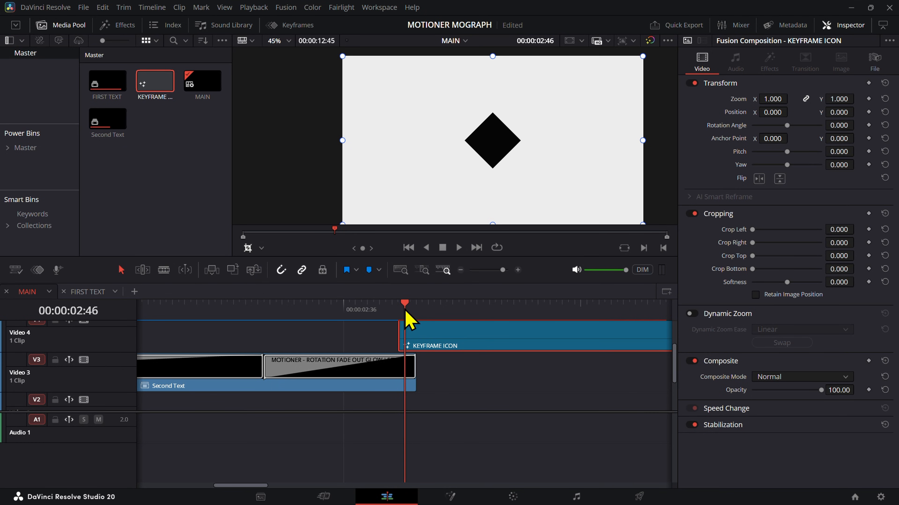
drag(772, 99, 751, 99)
scroll(491, 154, up, 4)
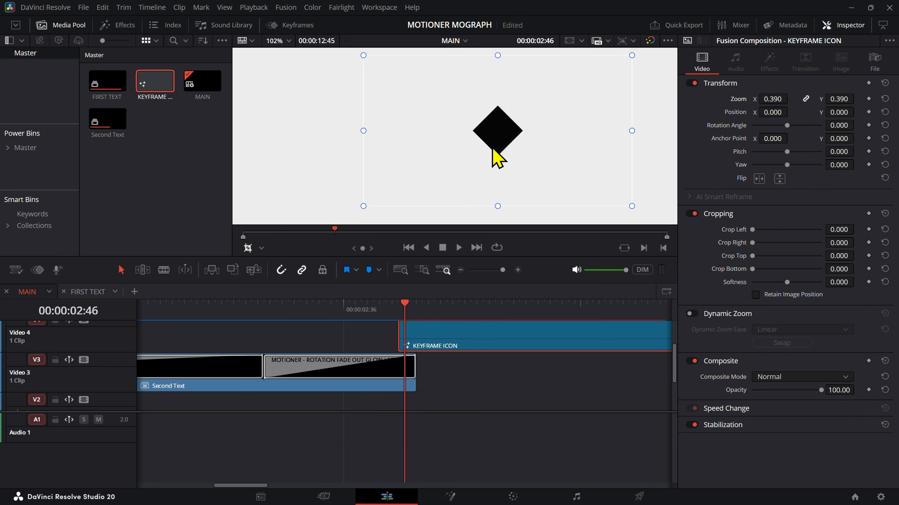
scroll(504, 154, down, 2)
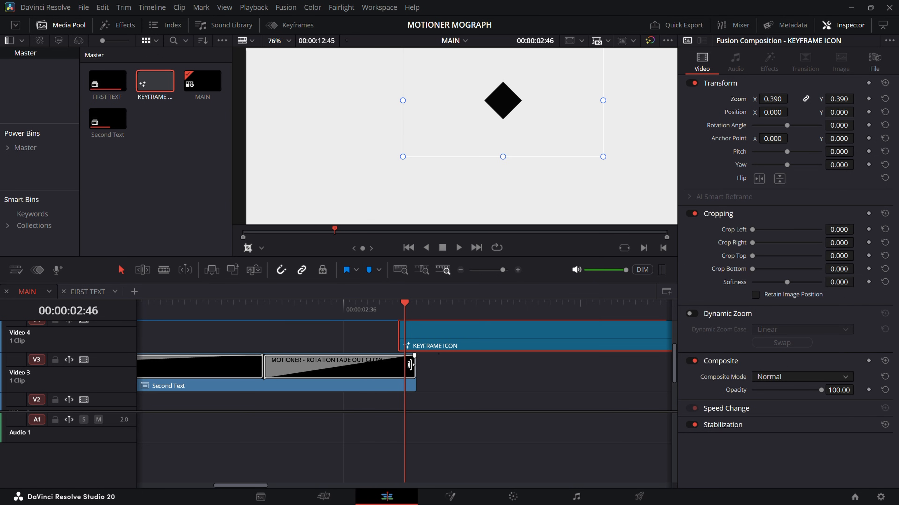
Step: Reopen the KEYFRAME ICON clip's composition for editing in Fusion
right_click(424, 345)
click(469, 283)
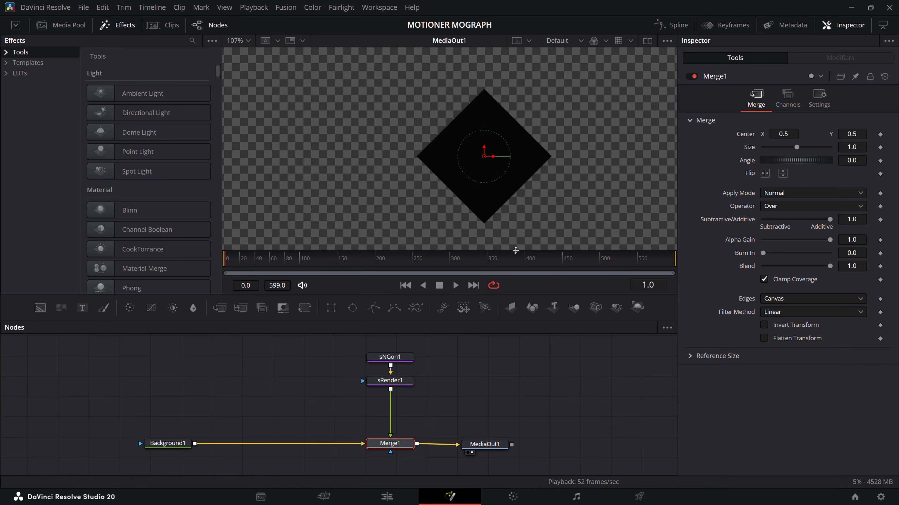
Step: Move sNGon1 clear of sRender1 and add an sPolygon shape merged with it
click(397, 360)
mouse_move(398, 364)
mouse_down()
mouse_move(405, 419)
mouse_move(412, 373)
mouse_up()
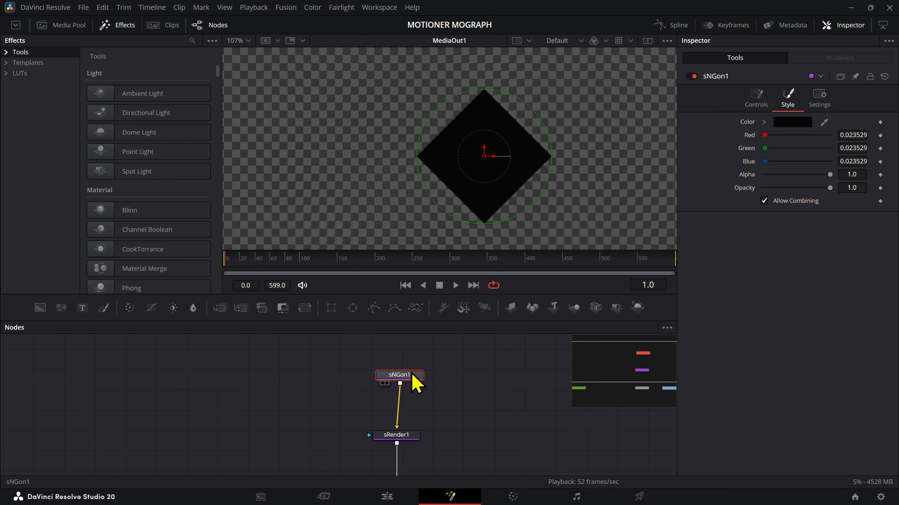
key(shift+space)
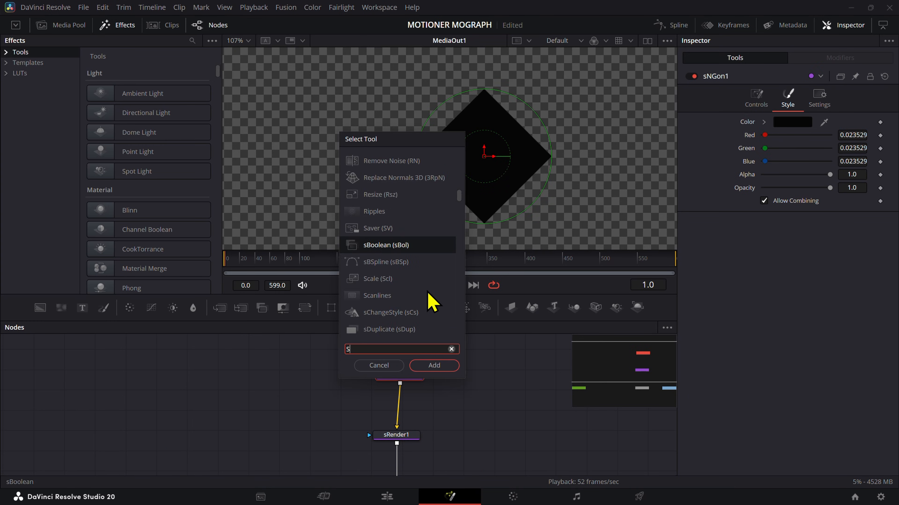
text(SPO)
key(Return)
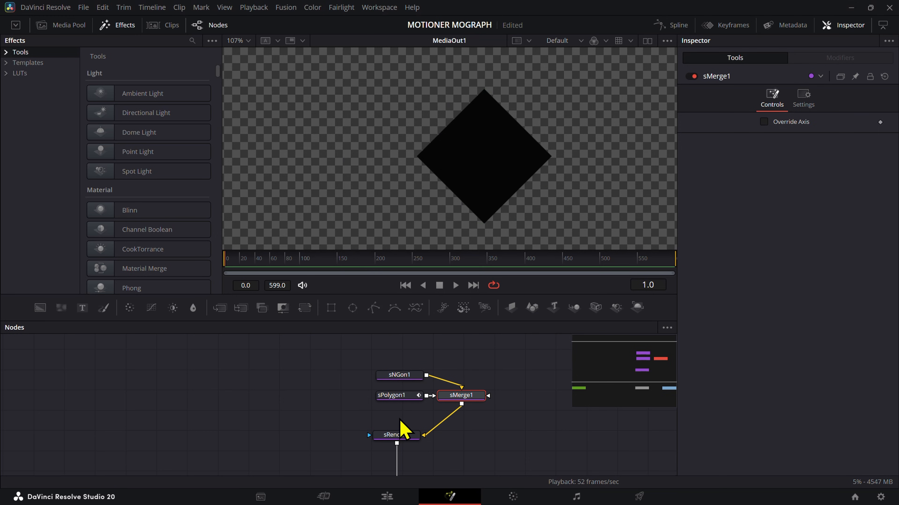
Step: Draw an open chevron with sPolygon1 inside the diamond's right corner, parallel to its edges
click(403, 396)
click(524, 172)
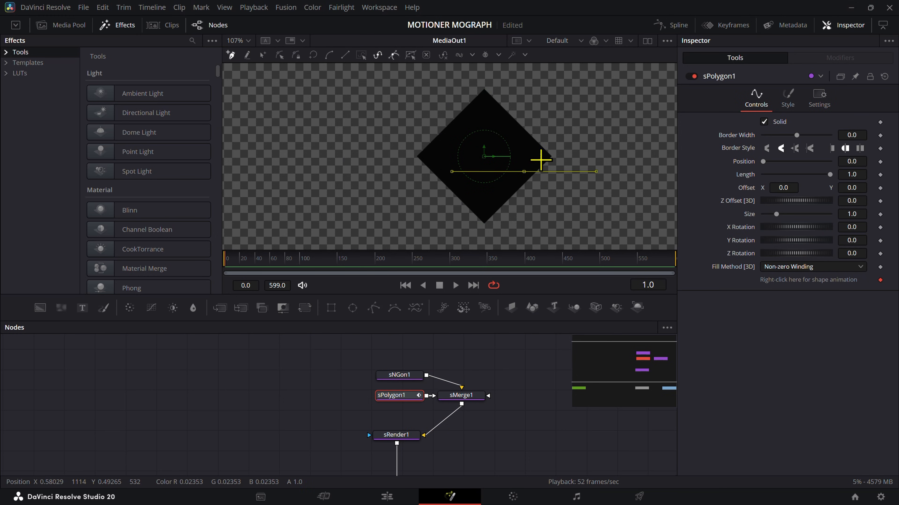
click(540, 156)
scroll(551, 144, up, 2)
shift+click(449, 147)
scroll(535, 163, down, 1)
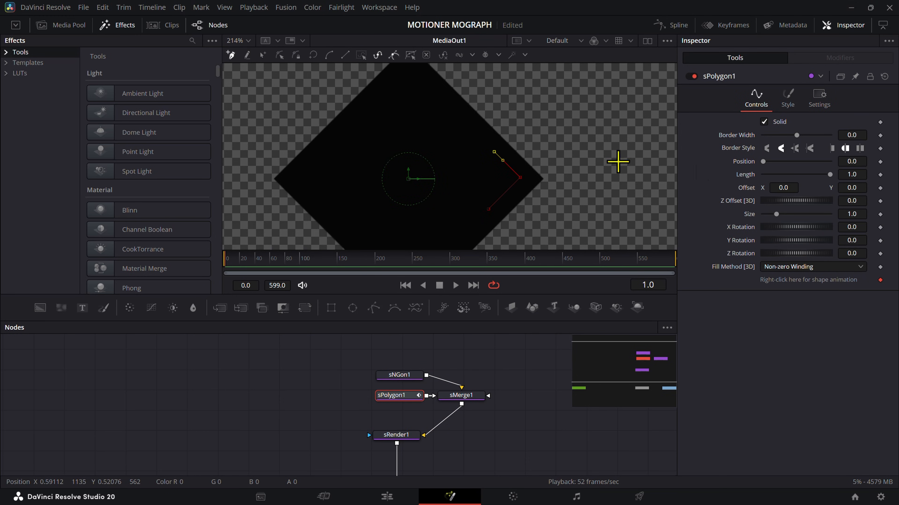
Step: Set sPolygon1's border width to 0.0008 and deselect the node to view the chevron
drag(842, 133, 845, 133)
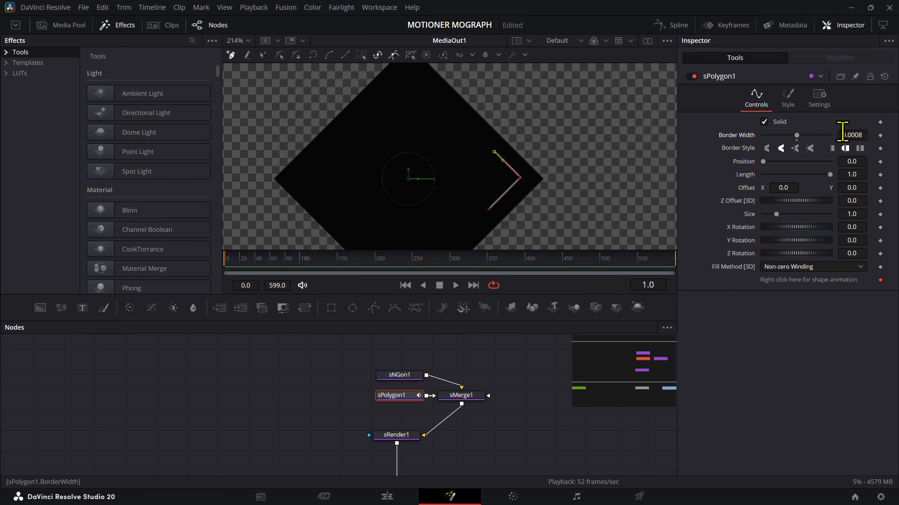
click(792, 107)
click(766, 107)
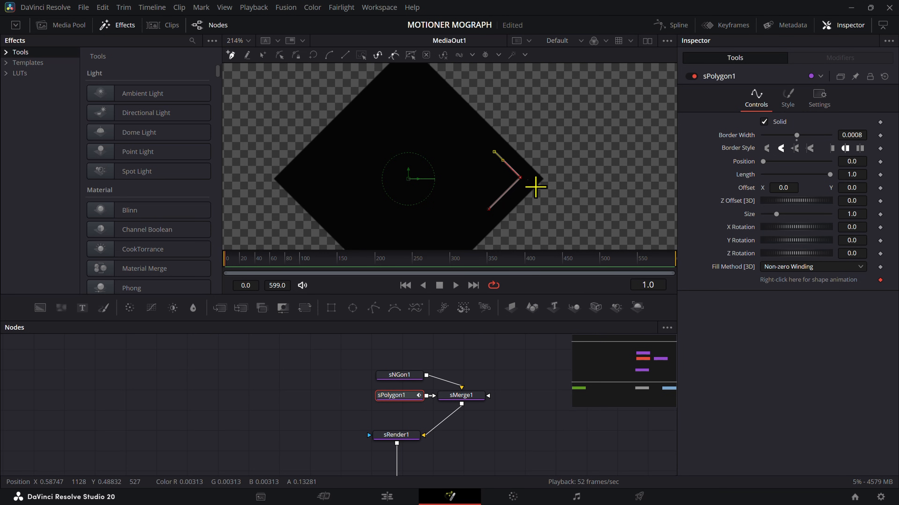
click(532, 371)
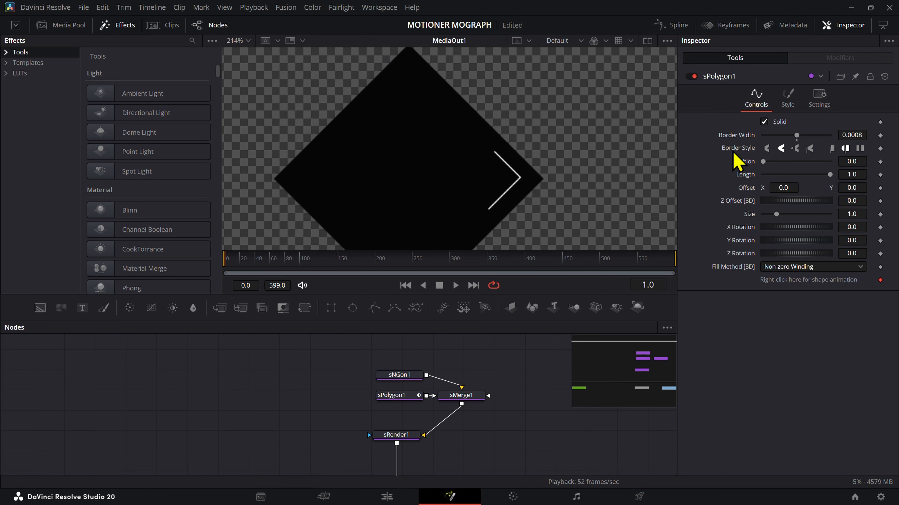
Step: Try shifting the chevron's upper end and its corner point inward and back toward the diamond's tip
click(399, 376)
click(406, 396)
scroll(557, 196, up, 4)
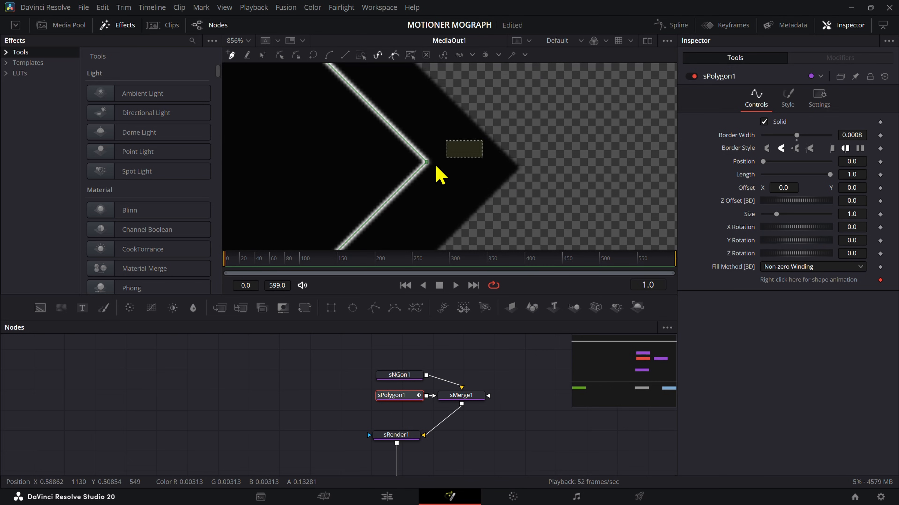
drag(427, 163, 396, 170)
scroll(396, 174, down, 3)
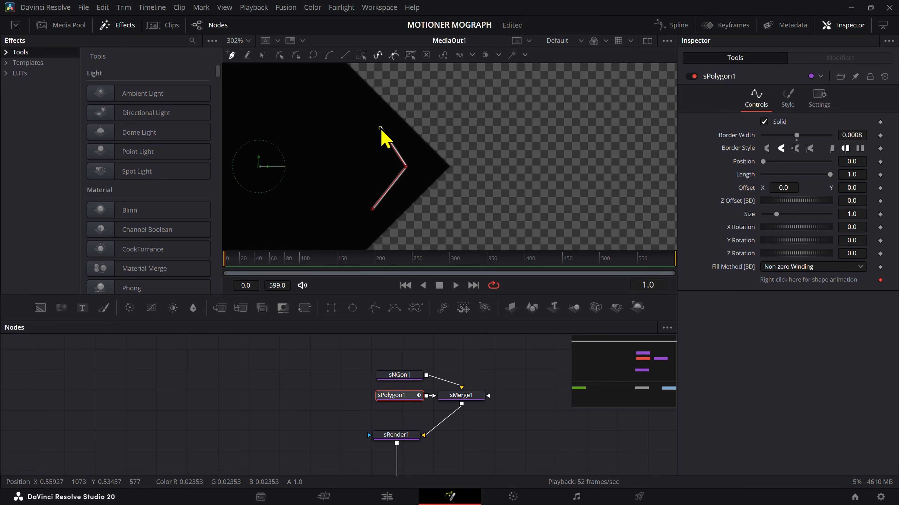
mouse_move(380, 130)
mouse_down()
mouse_move(370, 136)
mouse_move(378, 135)
mouse_up()
click(405, 167)
mouse_move(408, 171)
mouse_down()
mouse_move(428, 170)
mouse_move(418, 169)
mouse_up()
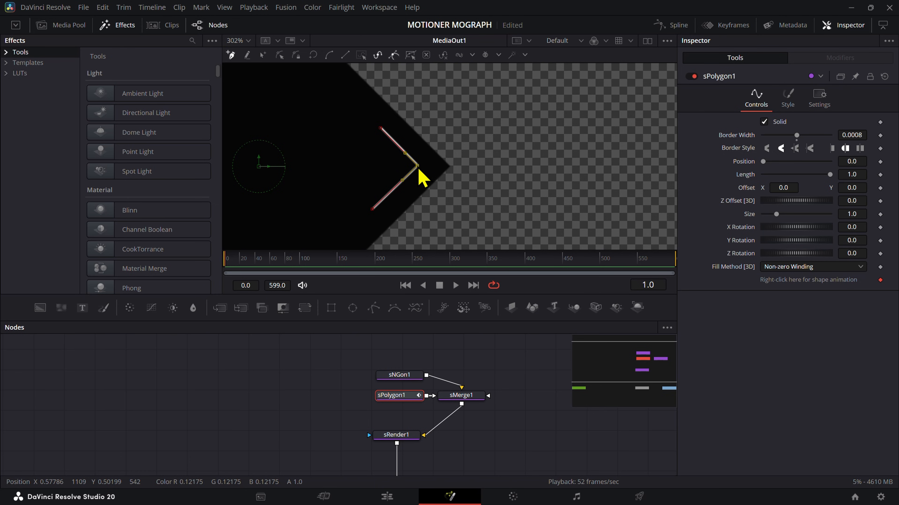
click(501, 381)
Step: Examine the chevron against the diamond at several magnifications and check sPolygon1's style colour
scroll(465, 171, down, 10)
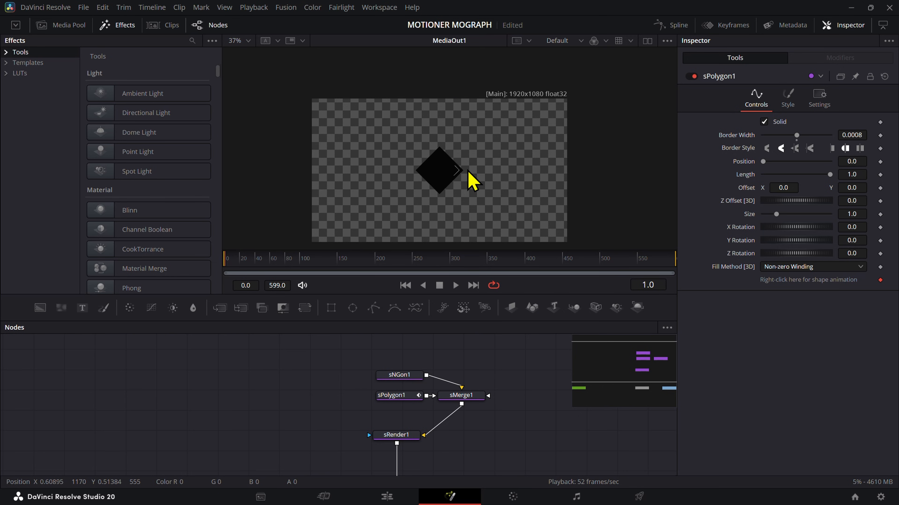
scroll(472, 181, up, 5)
scroll(468, 191, down, 2)
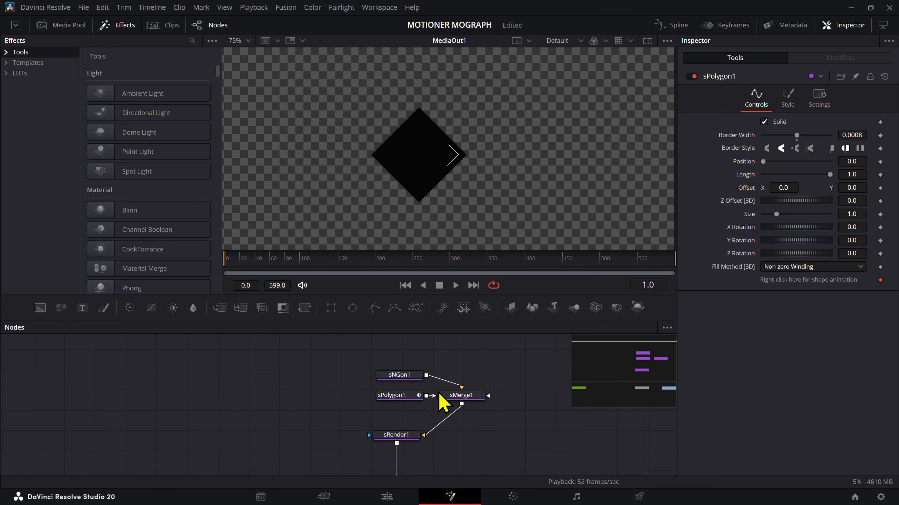
click(415, 397)
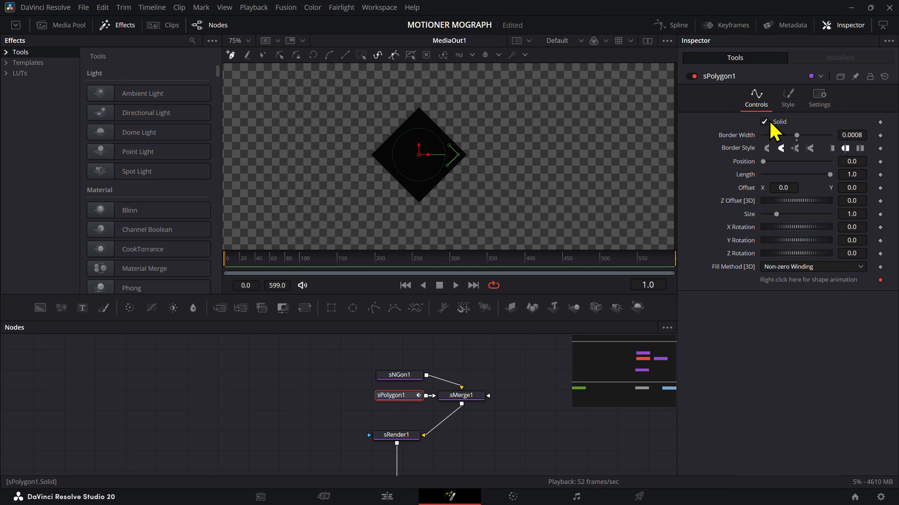
click(788, 100)
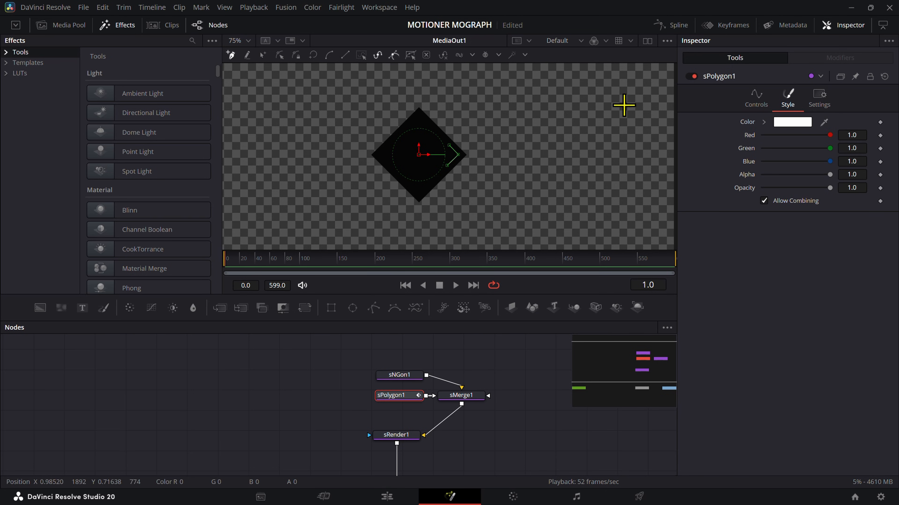
scroll(431, 131, up, 4)
scroll(424, 122, down, 2)
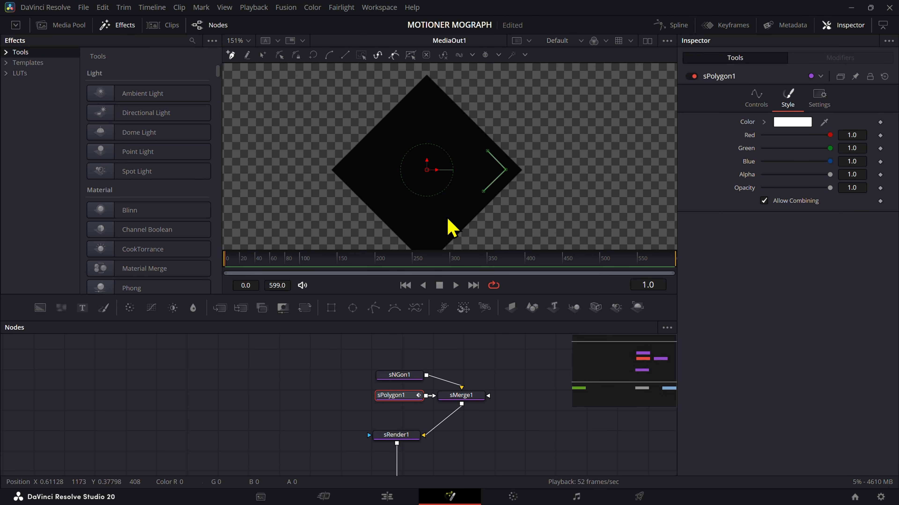
scroll(466, 425, down, 3)
Step: Return to the MAIN timeline, inspect the updated icon, and place the playhead at the KEYFRAME ICON clip's start
click(386, 497)
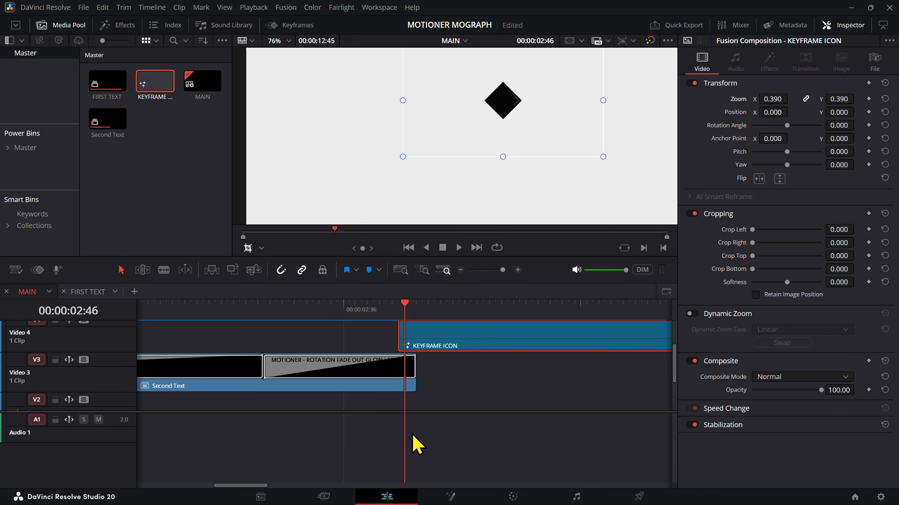
scroll(507, 96, up, 2)
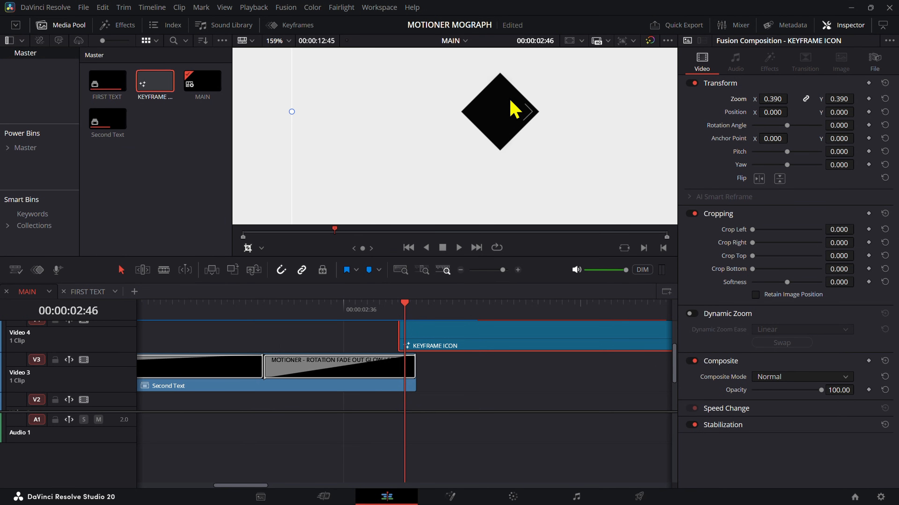
scroll(513, 110, down, 3)
click(399, 305)
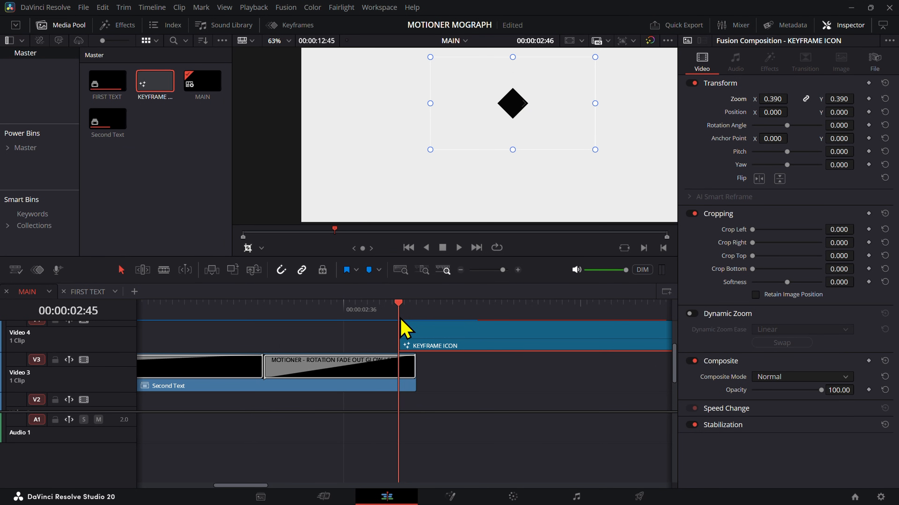
Step: Play back the Second Text rotation outro into the KEYFRAME ICON clip from 00:00:02:26
drag(401, 318, 283, 314)
key(space)
key(space)
click(397, 315)
key(space)
key(space)
scroll(544, 182, down, 3)
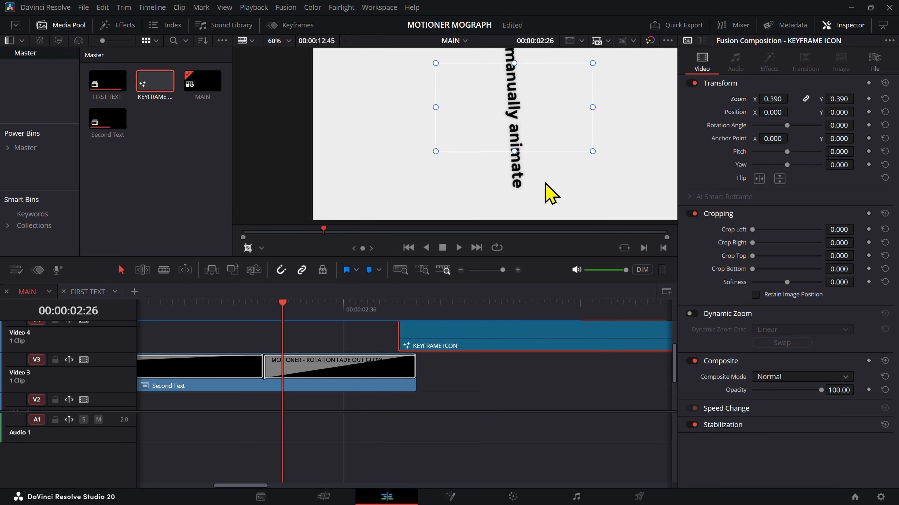
key(space)
key(space)
Step: At the start of the KEYFRAME ICON clip, set its zoom to 0.500 and save the project
mouse_move(391, 312)
mouse_down()
mouse_move(409, 313)
mouse_move(400, 315)
mouse_up()
scroll(511, 175, up, 4)
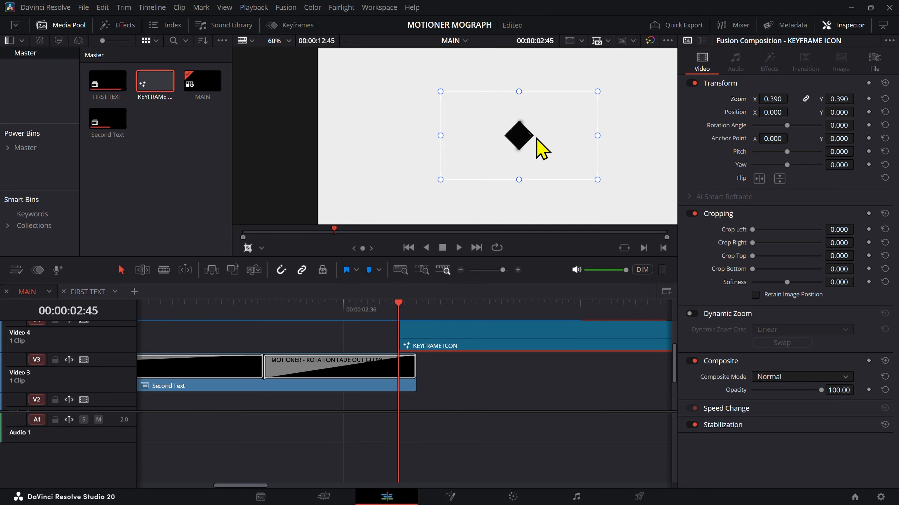
scroll(541, 141, up, 2)
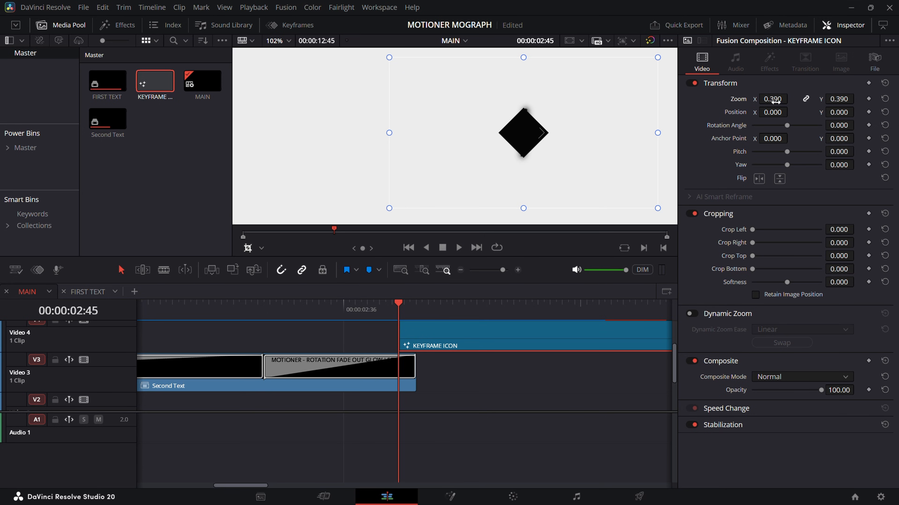
drag(775, 102, 790, 99)
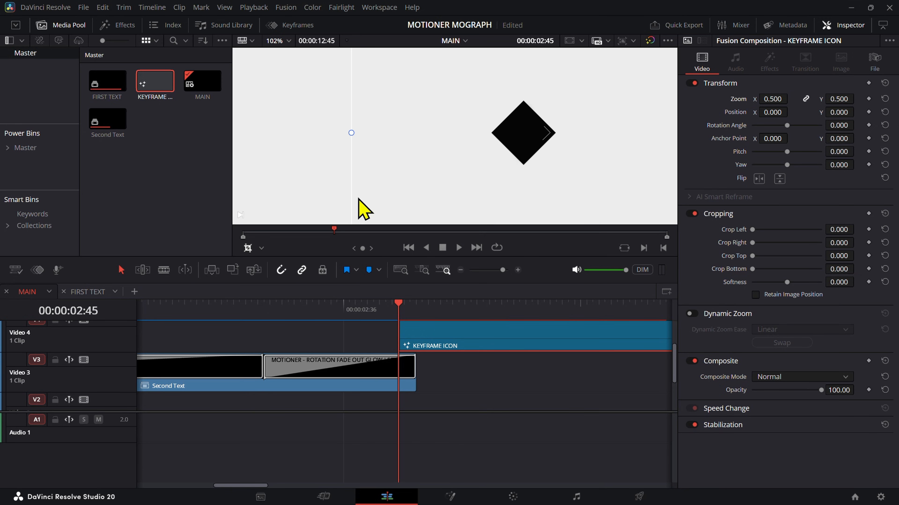
key(ctrl+s)
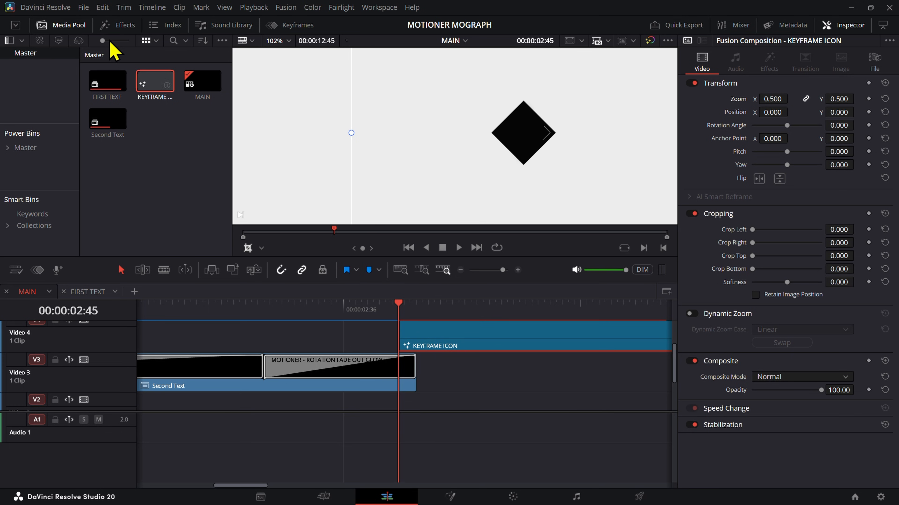
Step: Open the SCALE IN video transitions among the SUALVI Motioner presets in the effects library
click(116, 26)
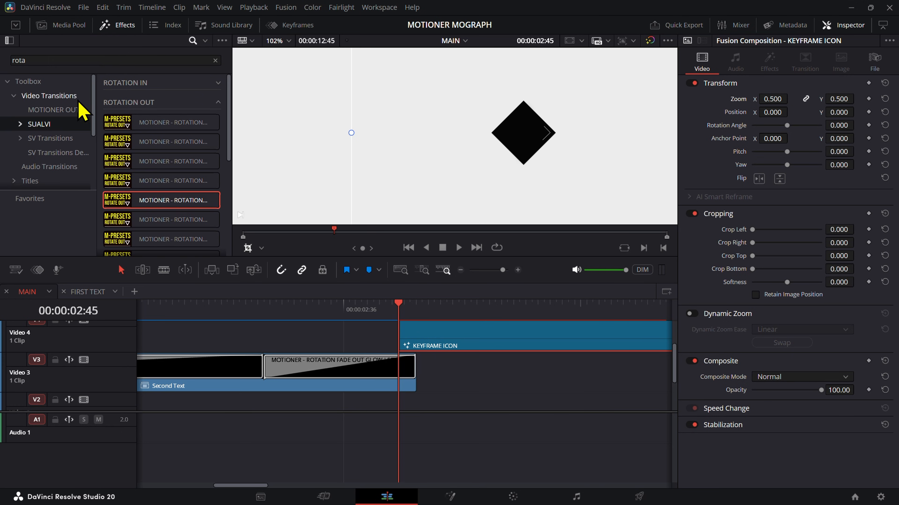
double_click(50, 129)
scroll(53, 126, down, 1)
double_click(58, 133)
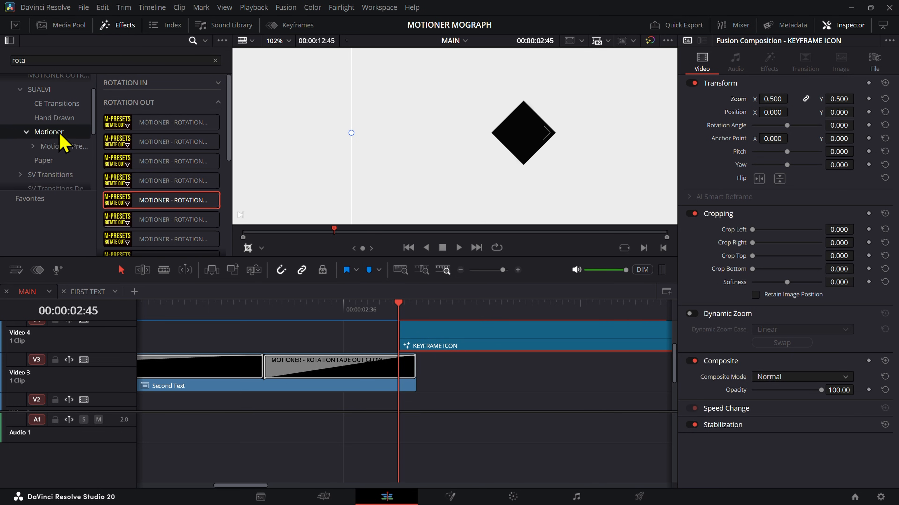
scroll(58, 122, down, 3)
scroll(59, 110, up, 2)
double_click(64, 130)
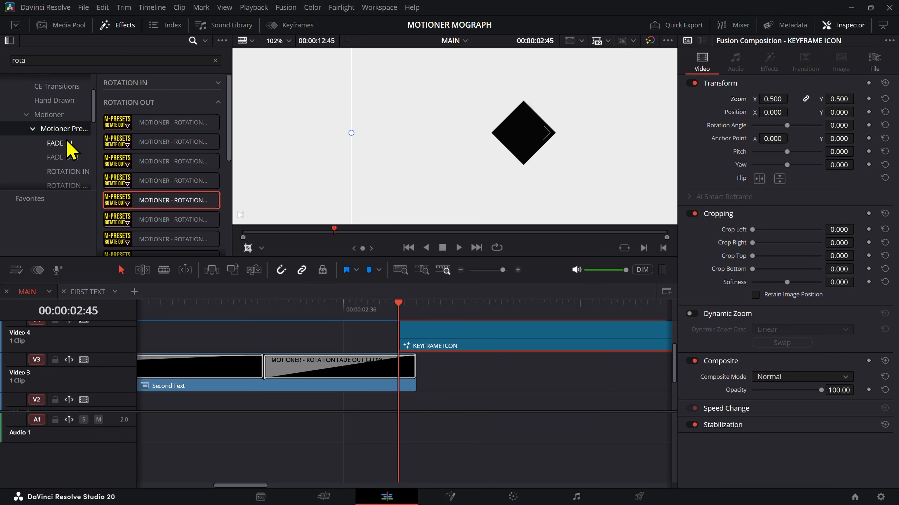
scroll(69, 149, down, 2)
click(70, 165)
Step: Clear the "rota" effects search filter to list all SCALE IN presets
click(132, 58)
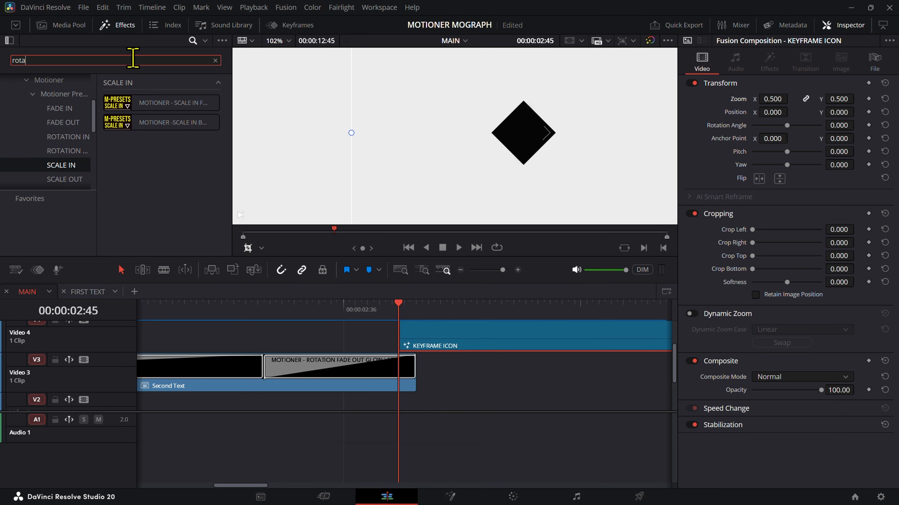
key(BackSpace)
key(BackSpace)
key(BackSpace)
key(BackSpace)
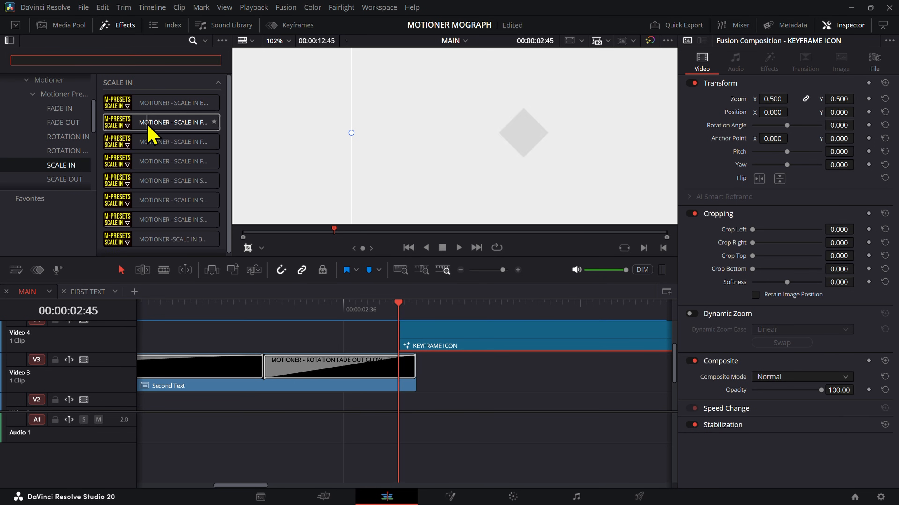
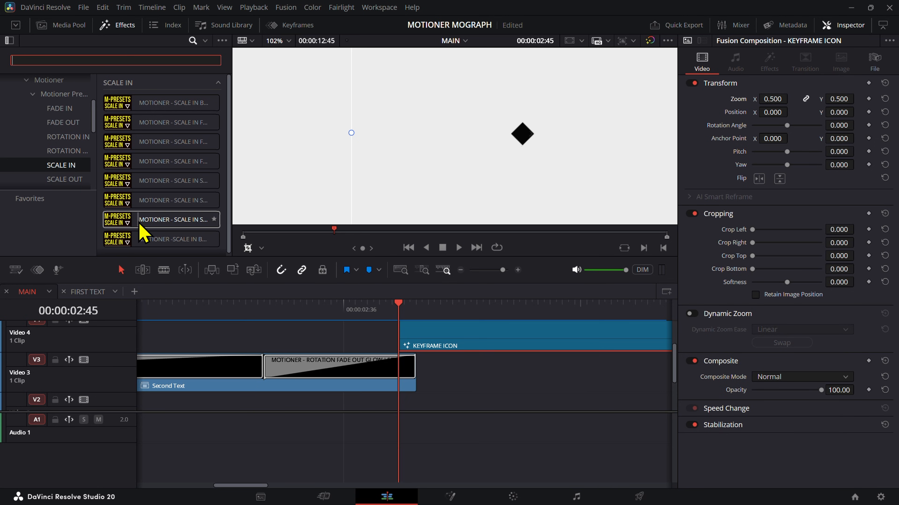
Step: Add the Motioner Scale In Fade Blur Rotation transition to the start of the KEYFRAME ICON clip and set its duration to 6 frames
scroll(173, 230, down, 1)
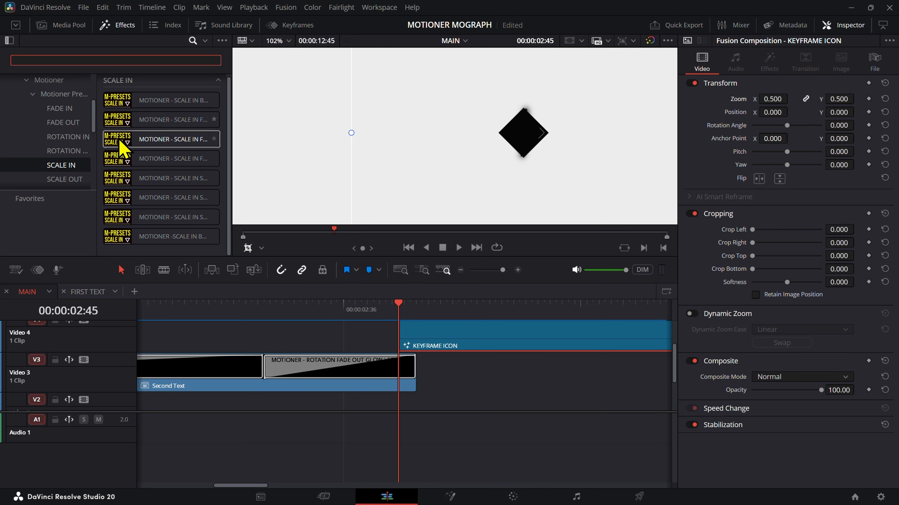
drag(197, 161, 403, 326)
key(Right)
key(Right)
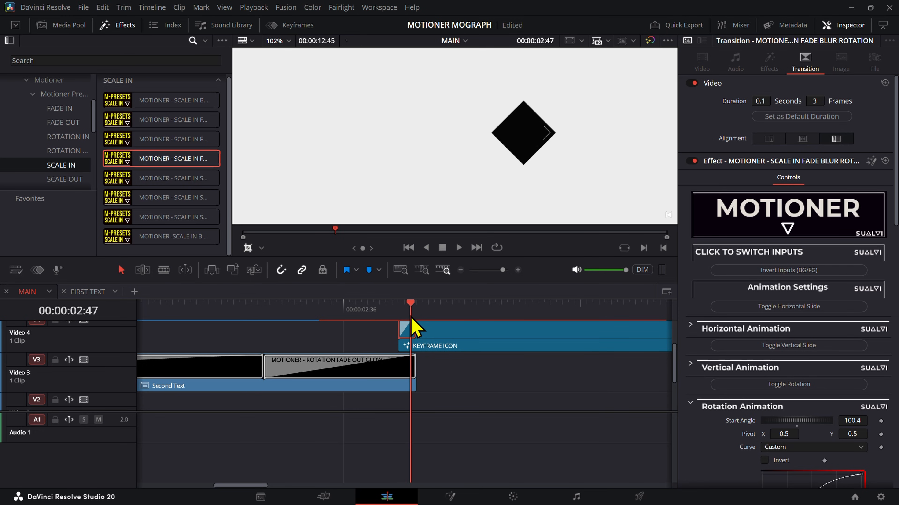
drag(415, 330, 399, 315)
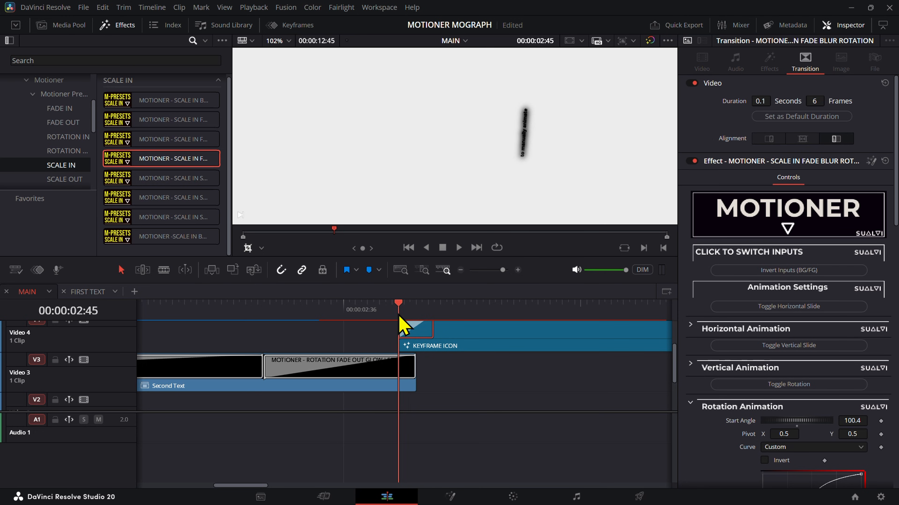
Step: Review the Scale In transition's animation settings and examine frame by frame how Second Text's rotation outro meets the incoming diamond
scroll(785, 370, down, 4)
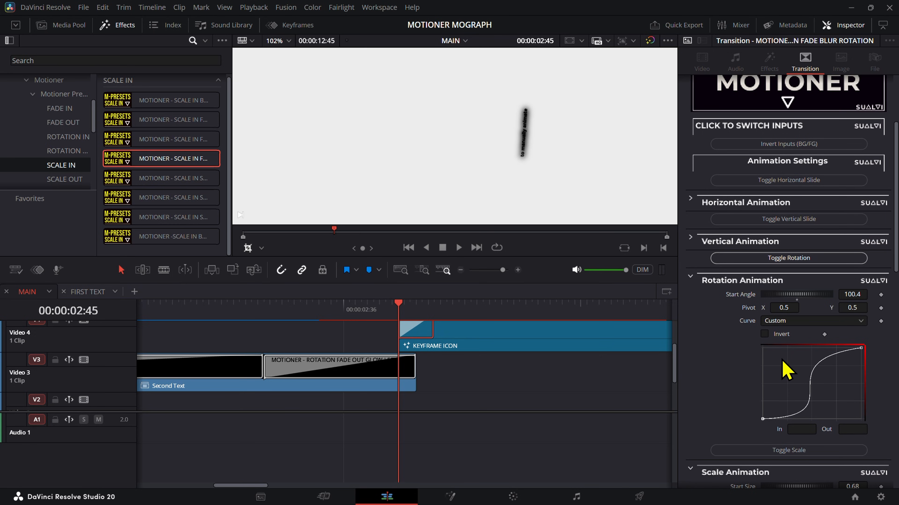
scroll(786, 371, down, 12)
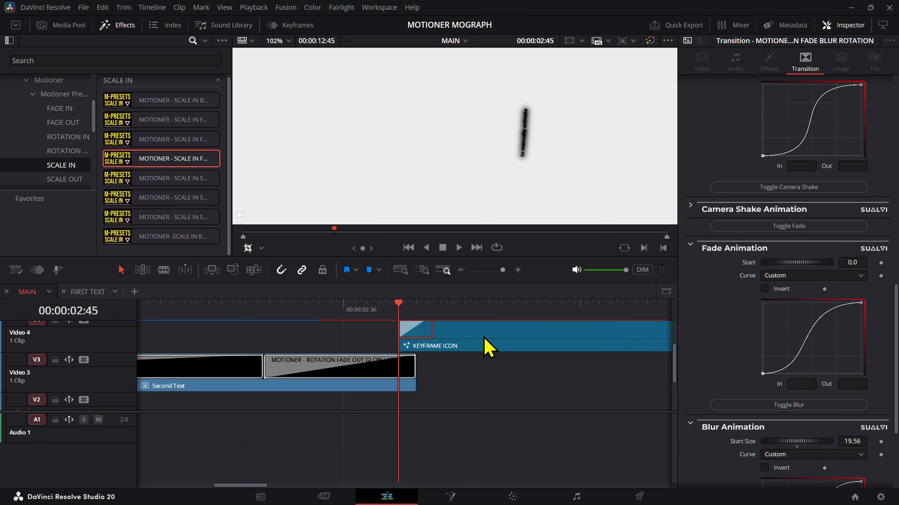
key(space)
key(Right)
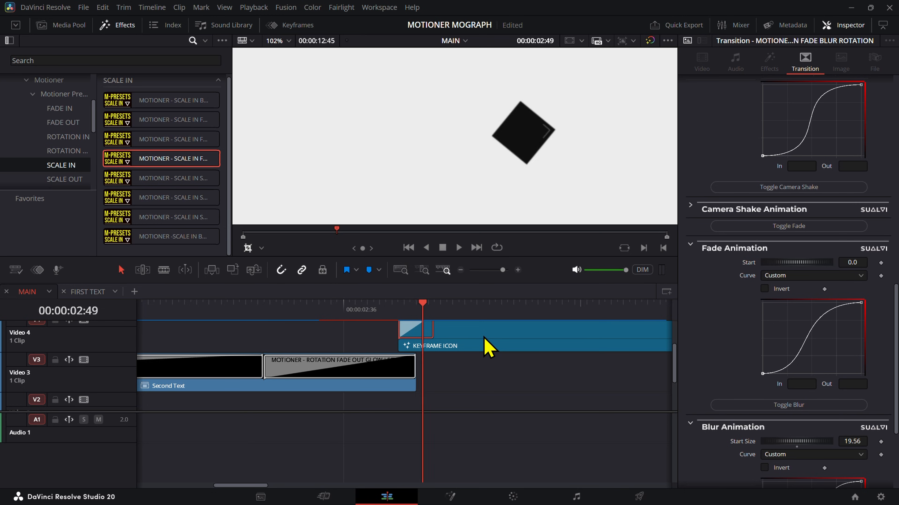
key(Left)
key(Left)
key(Left)
key(Left)
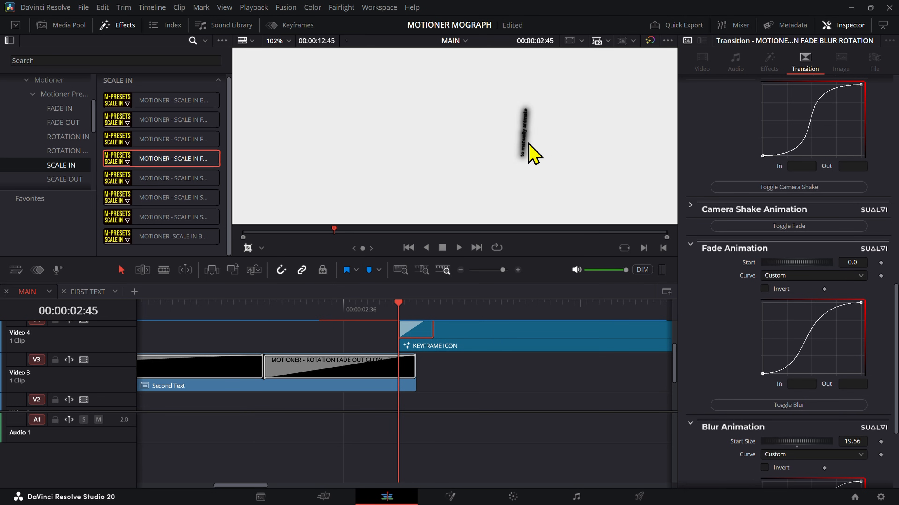
key(Left)
key(Left)
key(Right)
key(Right)
key(Left)
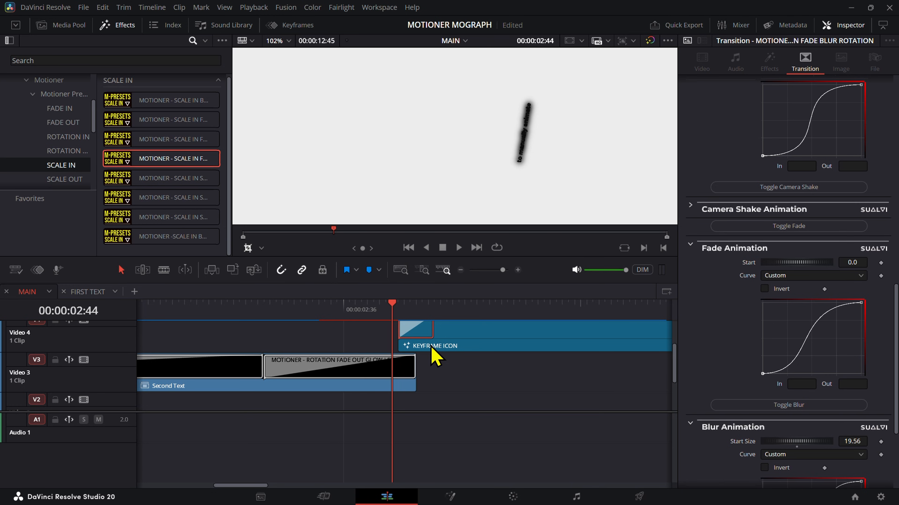
key(Right)
key(Right)
key(Right)
key(Right)
key(Left)
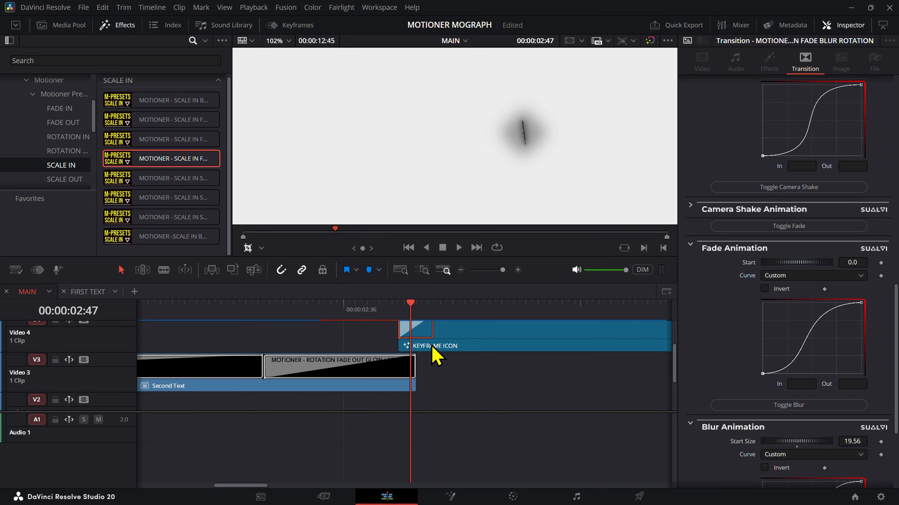
key(Right)
key(Right)
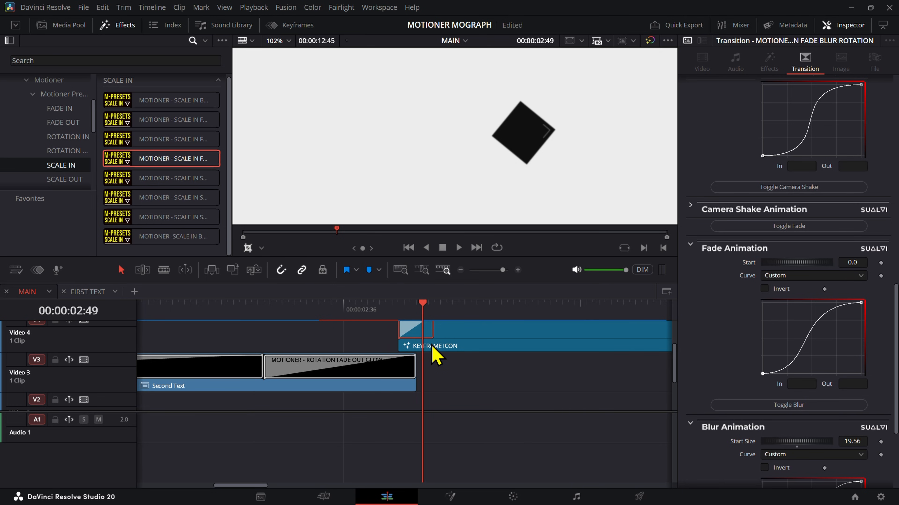
key(Left)
key(Left)
key(Left)
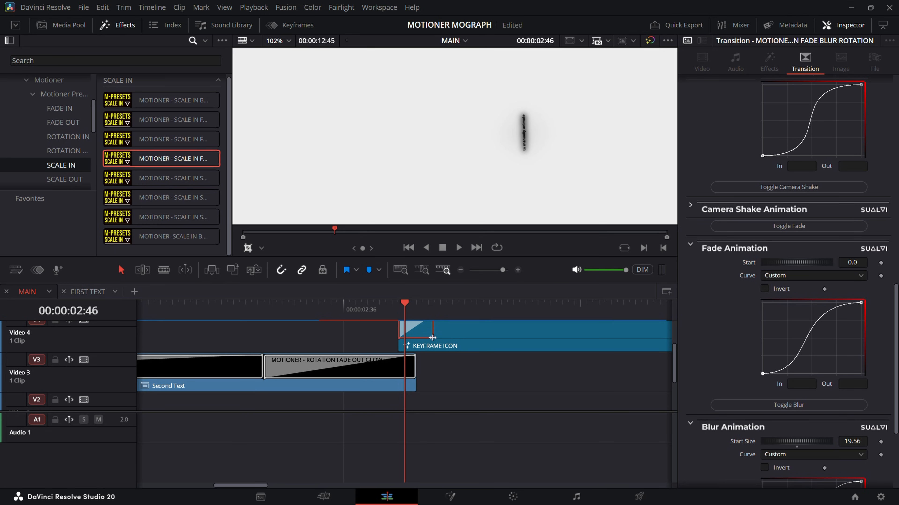
key(Right)
key(Right)
key(Left)
key(Left)
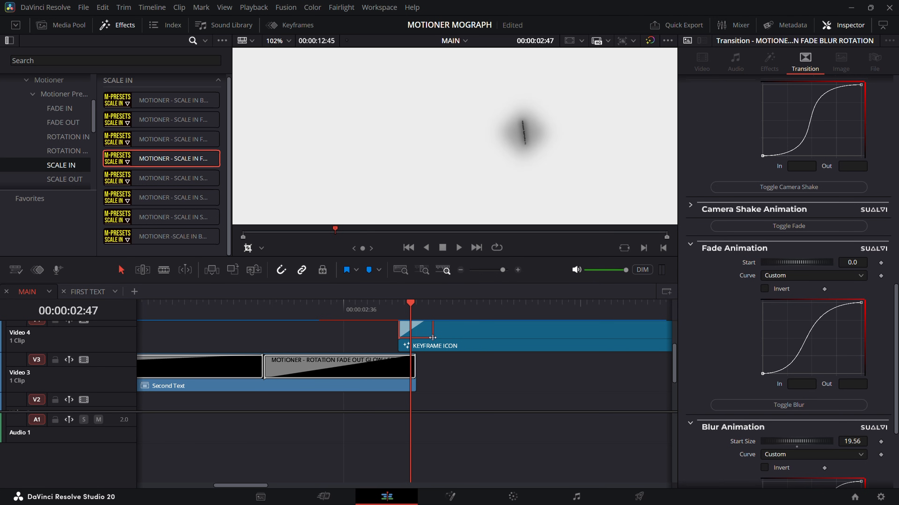
key(Right)
Step: Set the rotation start angle of Second Text's rotation fade-out transition to 425.17 and check the adjacent frames
click(396, 365)
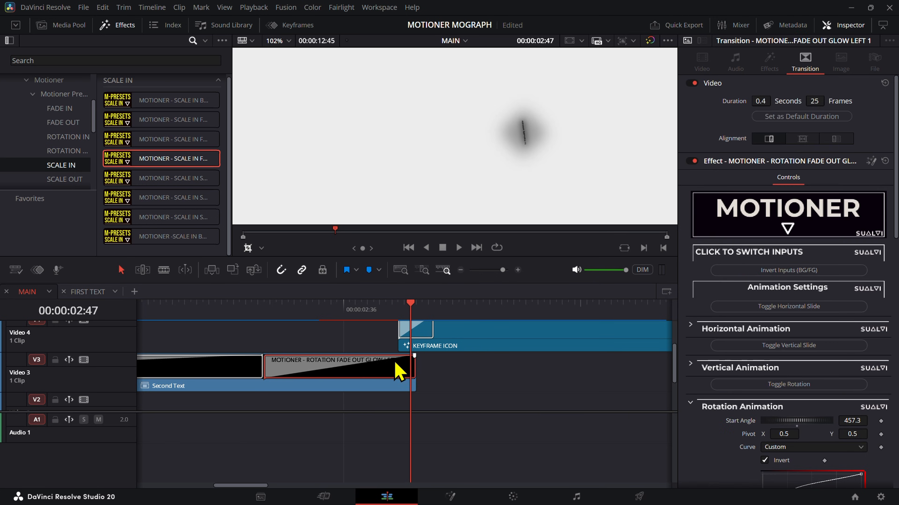
scroll(830, 439, down, 3)
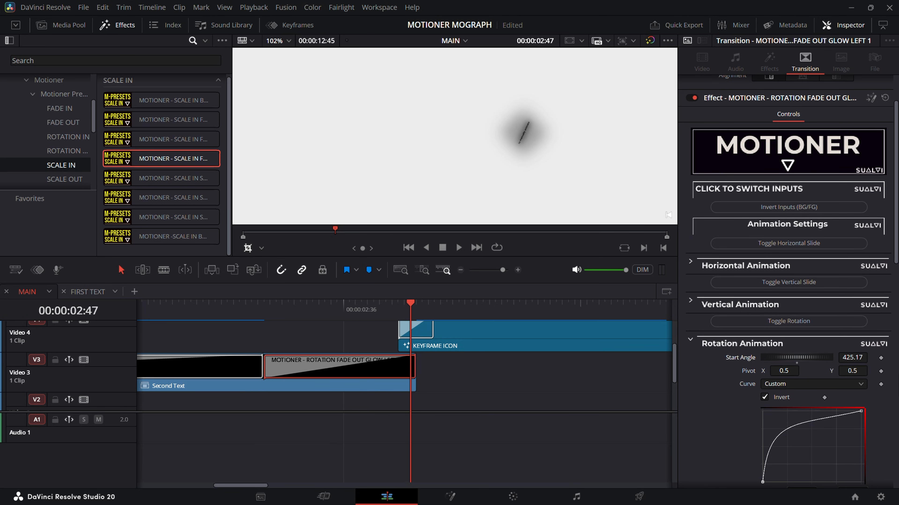
key(Right)
key(Right)
key(Left)
Step: Try a rotation start angle of 92.61 on the KEYFRAME ICON Scale In transition
click(419, 330)
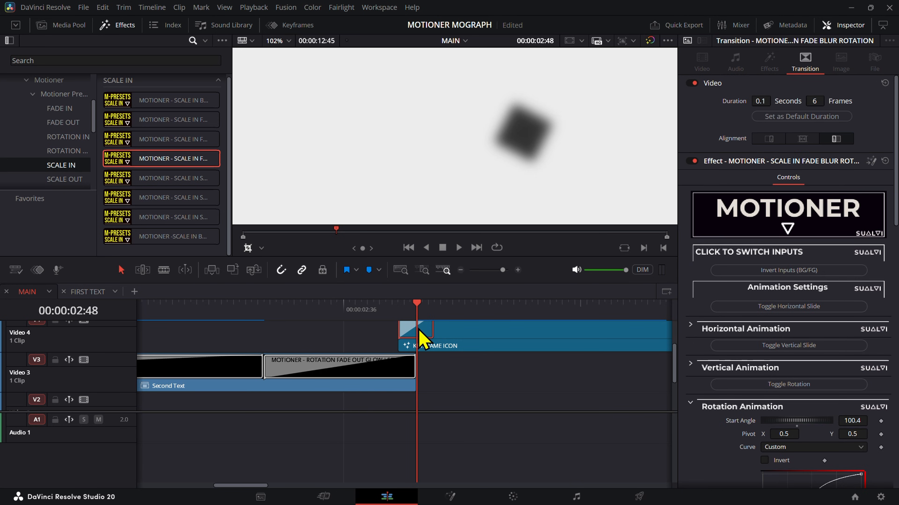
scroll(852, 379, down, 6)
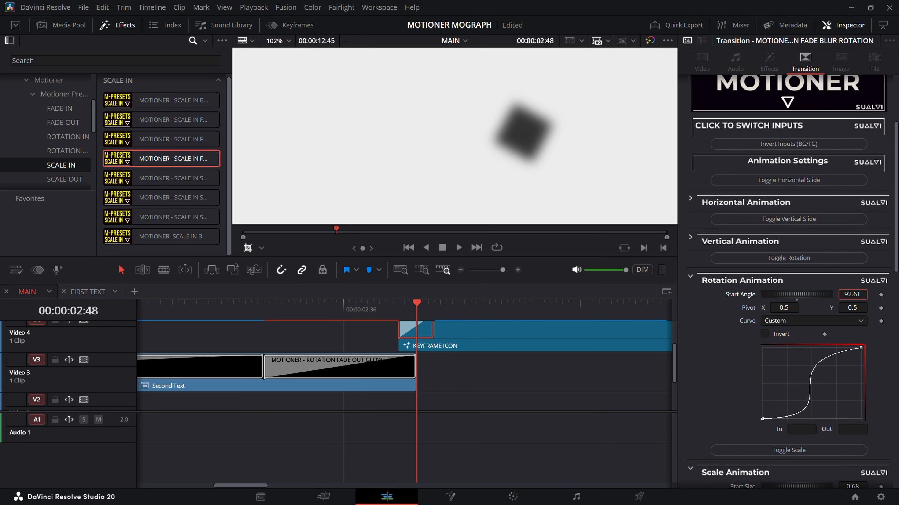
drag(793, 296, 787, 303)
scroll(863, 386, down, 8)
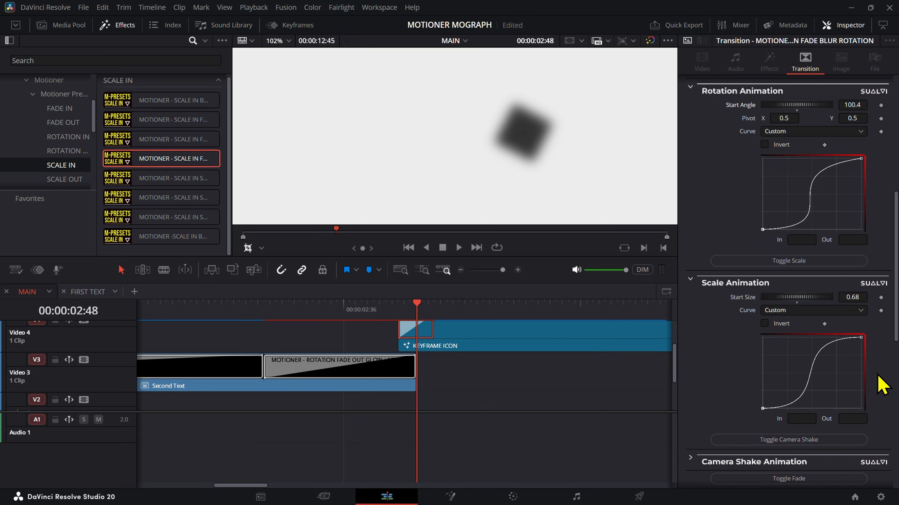
Step: Turn off the fade animation of the KEYFRAME ICON Scale In transition and check the handoff frame by frame
scroll(814, 389, down, 8)
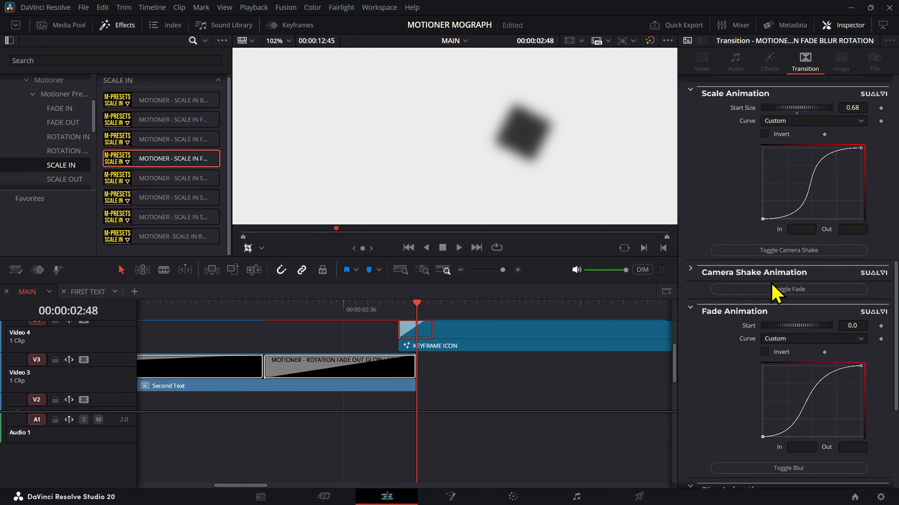
scroll(768, 315, up, 7)
scroll(555, 214, up, 1)
scroll(776, 421, down, 7)
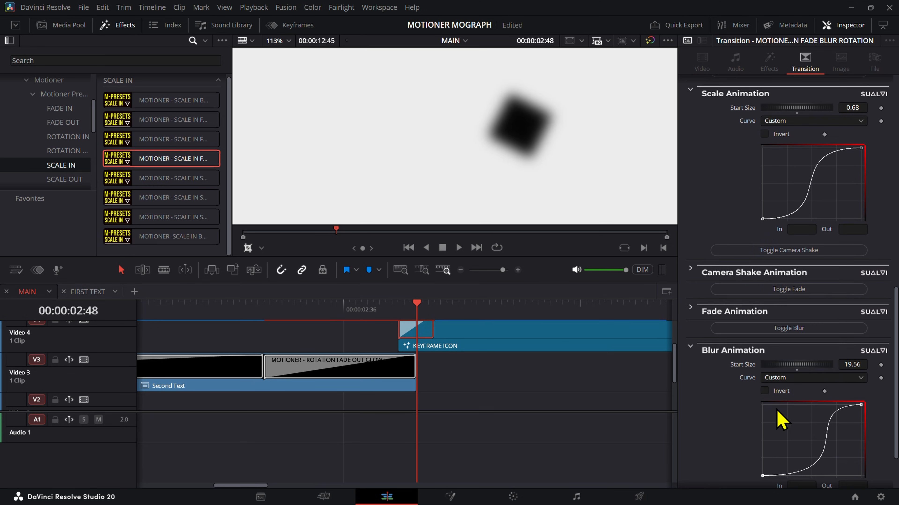
scroll(888, 241, up, 3)
scroll(888, 241, up, 3)
key(Left)
key(Left)
key(Left)
key(Left)
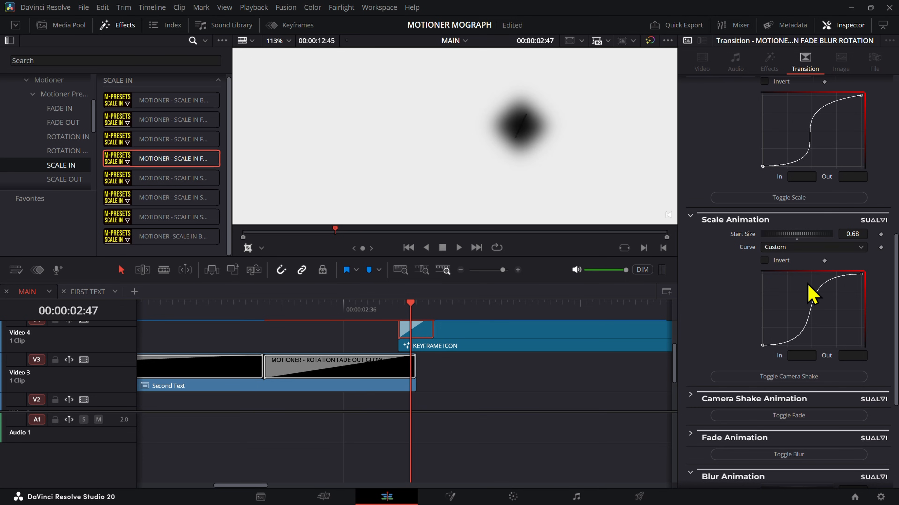
key(Right)
key(Right)
key(Right)
key(Right)
key(Right)
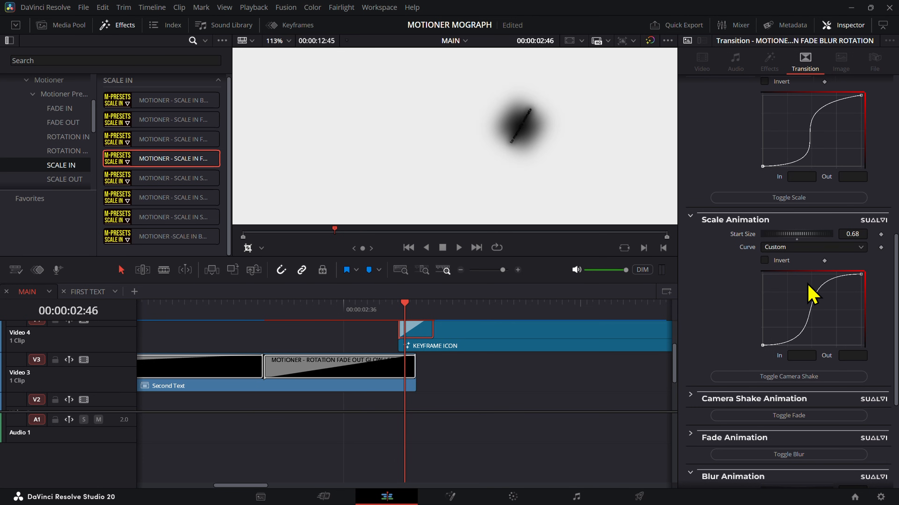
key(Left)
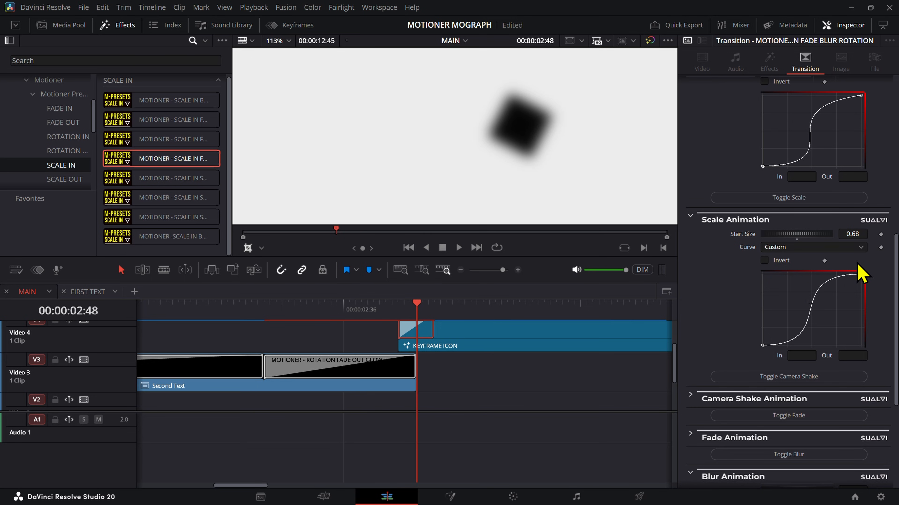
Step: Set the KEYFRAME ICON Scale In transition's rotation start angle to -100.4 and check the frames that follow
scroll(850, 227, up, 5)
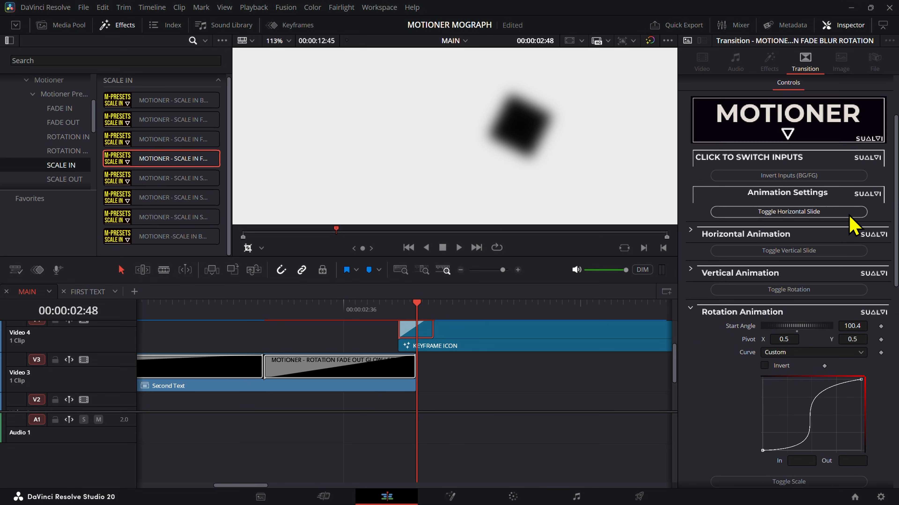
text(-)
key(Tab)
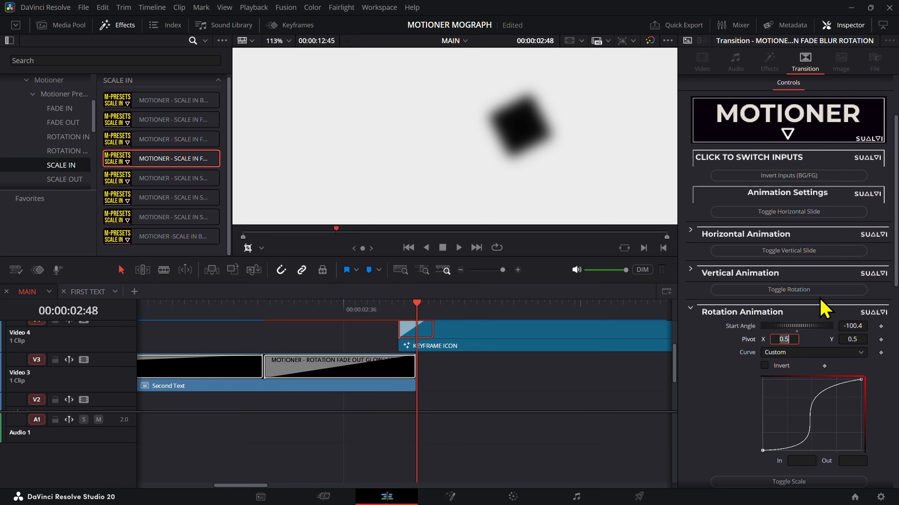
click(590, 405)
key(Right)
key(Right)
key(Right)
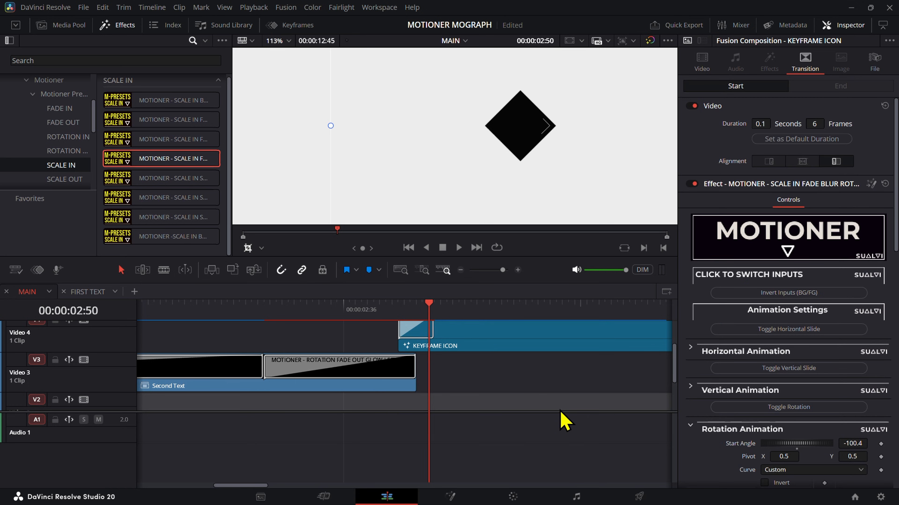
Step: Set the KEYFRAME ICON Scale In transition's rotation start angle to -54.16 and check the frames around the handoff
drag(399, 305, 417, 321)
click(409, 343)
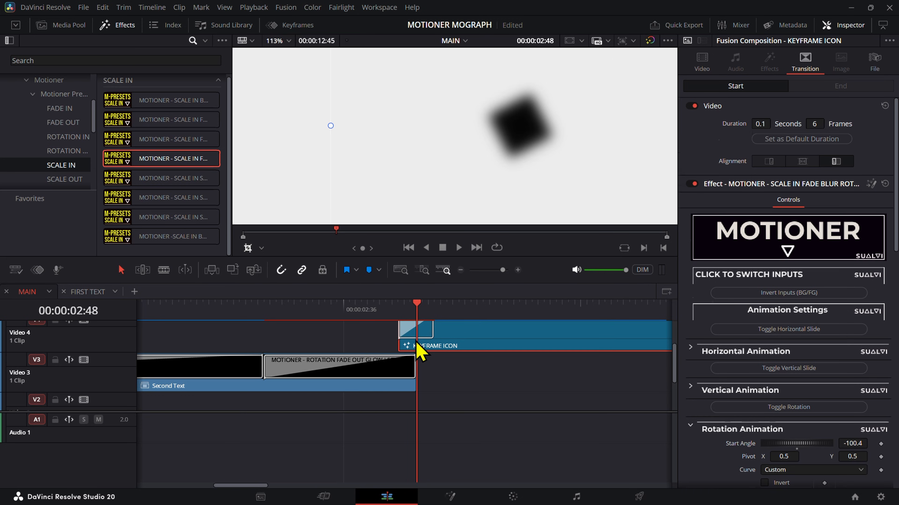
click(416, 332)
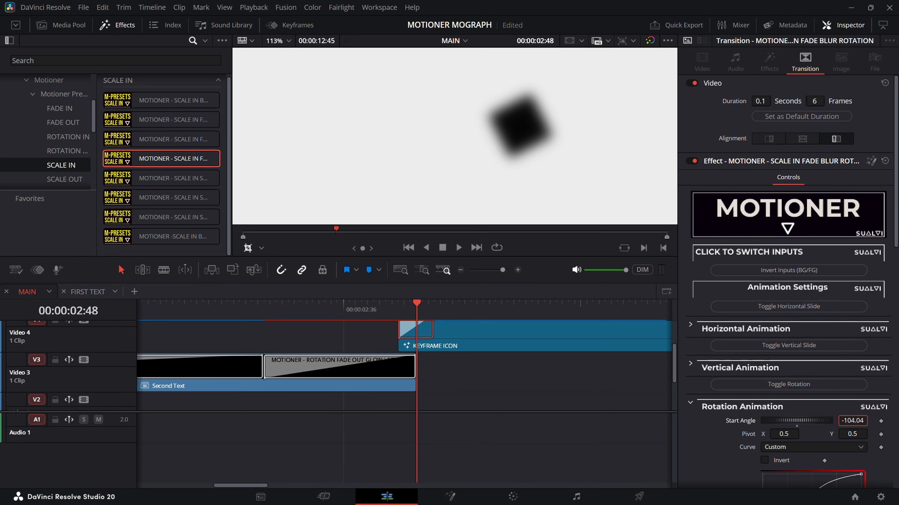
drag(852, 421, 867, 421)
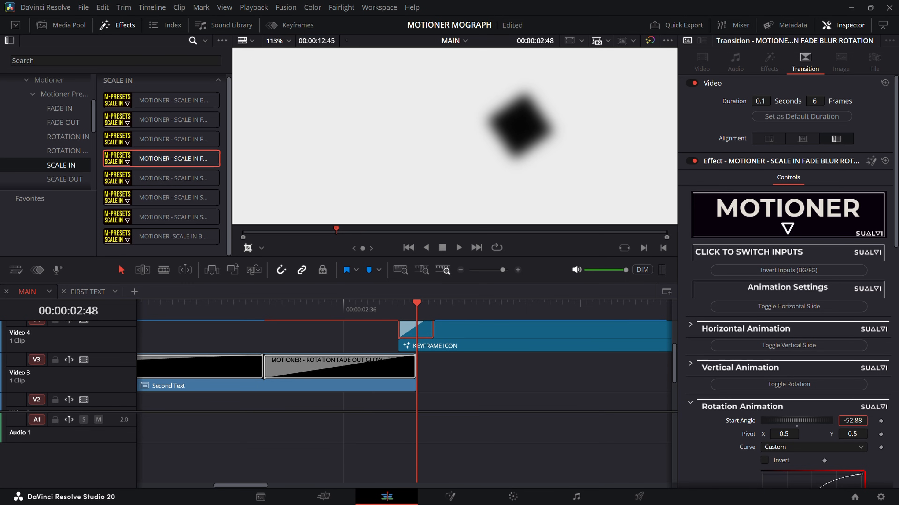
key(Left)
key(Left)
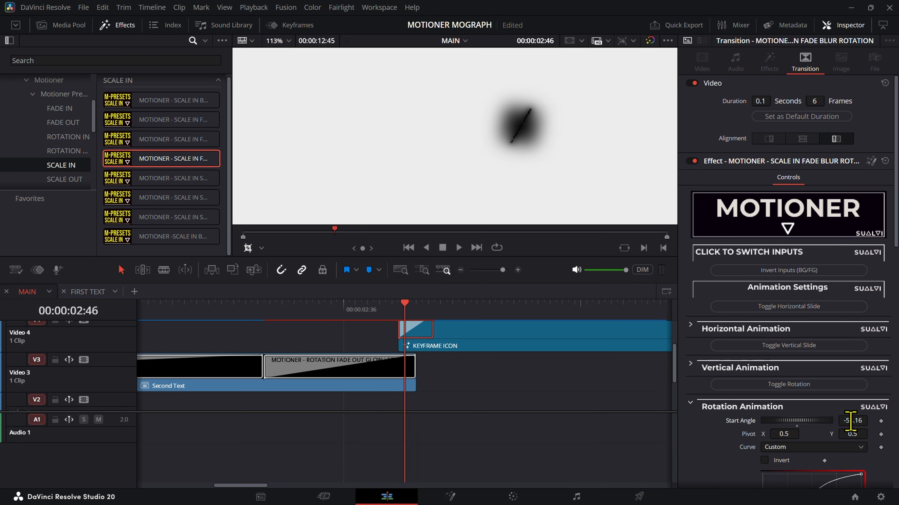
key(Right)
key(Right)
key(Right)
key(Right)
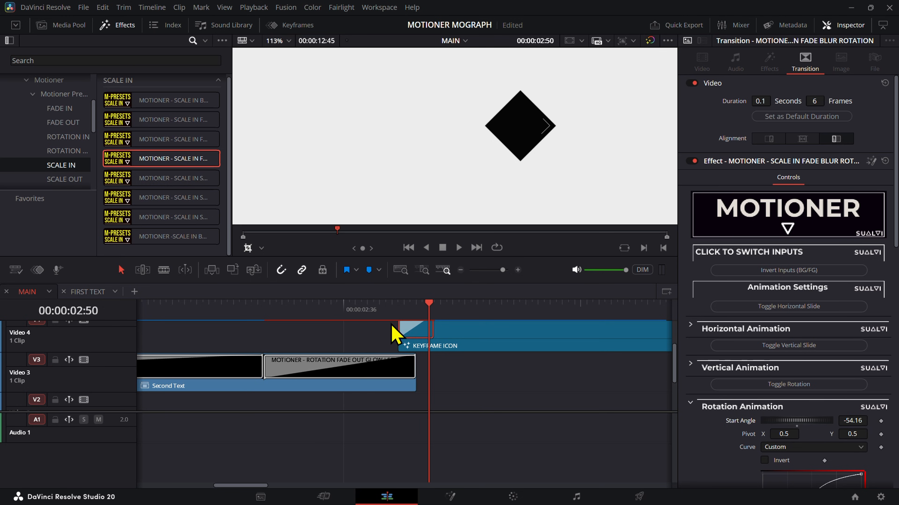
Step: Inspect the start point of the Scale In transition's rotation curve and turn its fade animation back on
click(399, 310)
scroll(844, 390, down, 3)
click(762, 450)
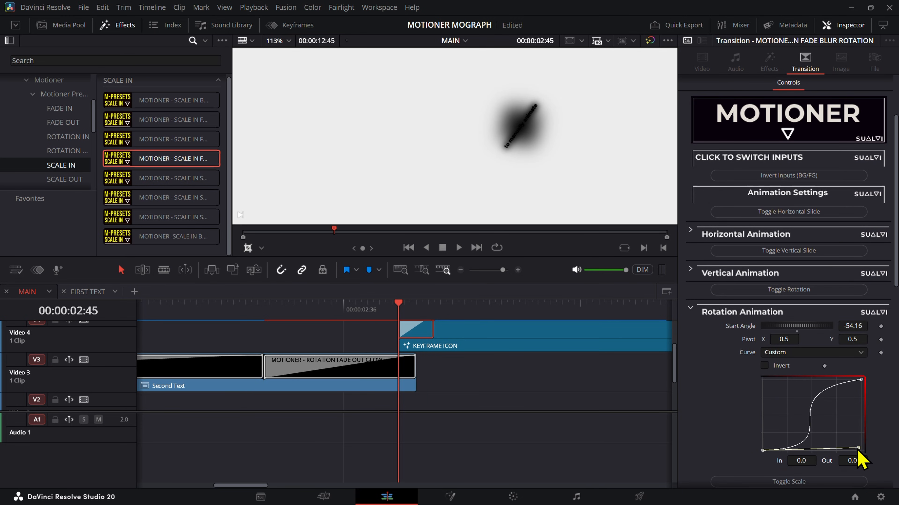
key(Right)
key(Right)
key(Right)
key(Right)
key(Right)
scroll(762, 402, down, 10)
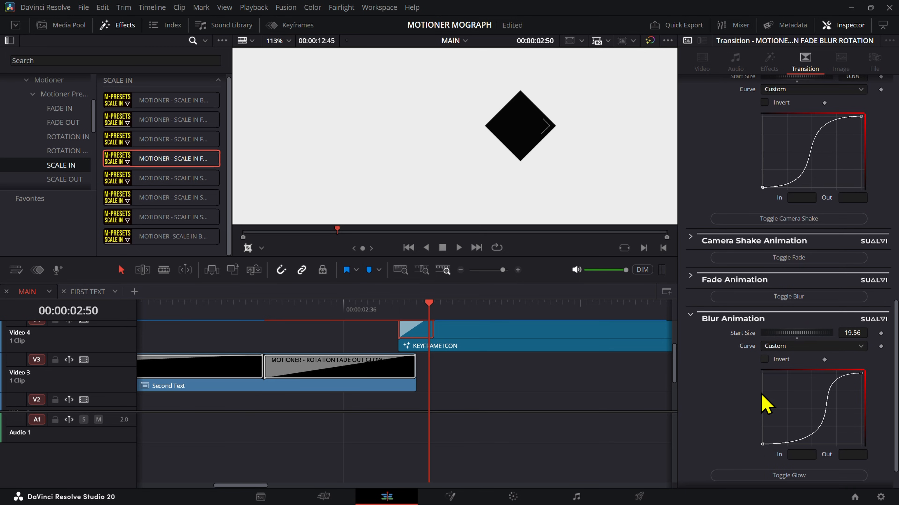
click(764, 279)
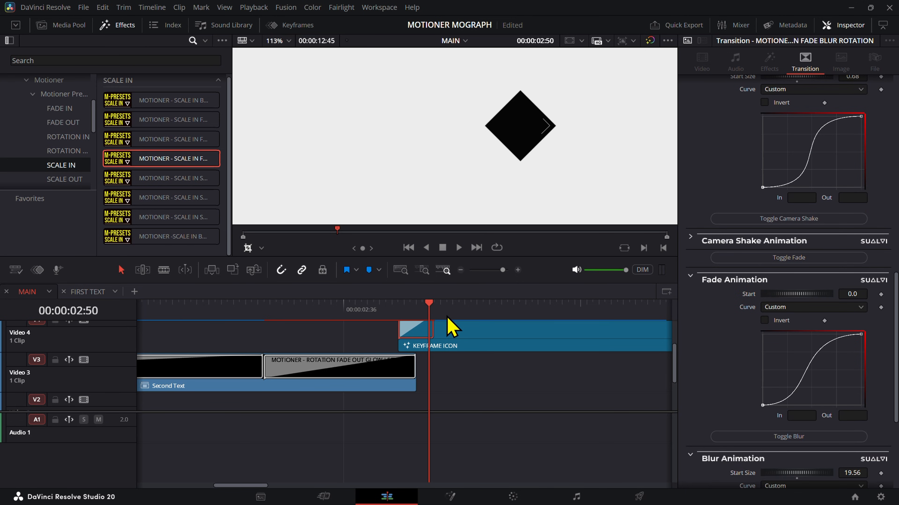
Step: Play back the sequence through Second Text's rotation outro into the KEYFRAME ICON Scale In
key(Left)
key(Left)
key(Left)
key(Left)
key(Left)
click(496, 383)
key(space)
click(246, 313)
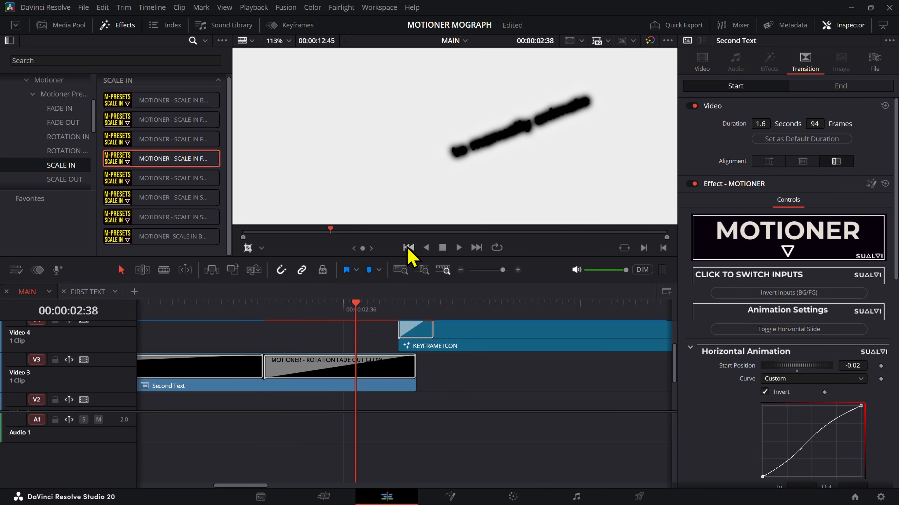
key(space)
scroll(510, 148, down, 4)
key(space)
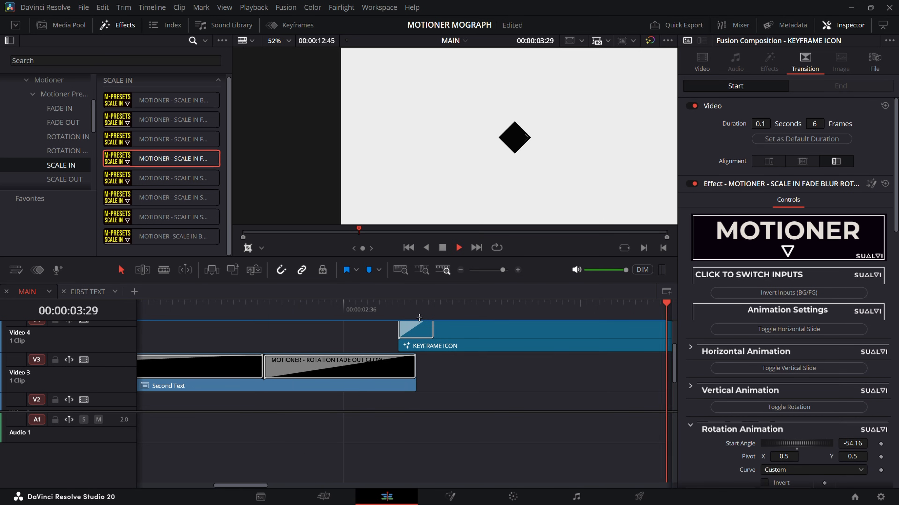
Step: Play back the handoff from Second Text's rotation outro into KEYFRAME ICON and scrub the icon's first frames
key(space)
scroll(280, 339, down, 3)
click(213, 313)
drag(334, 367, 455, 366)
key(space)
key(space)
click(344, 315)
key(space)
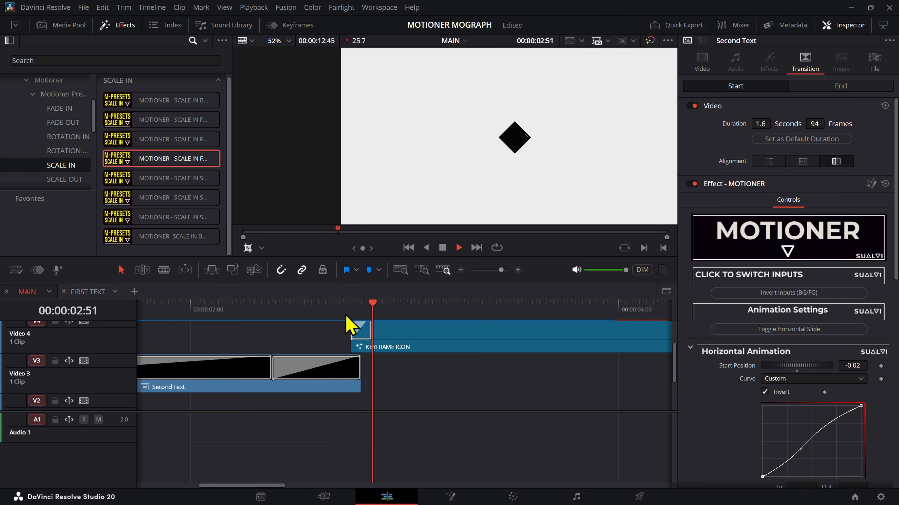
click(350, 314)
mouse_move(351, 315)
mouse_down()
mouse_move(370, 315)
mouse_move(363, 316)
mouse_up()
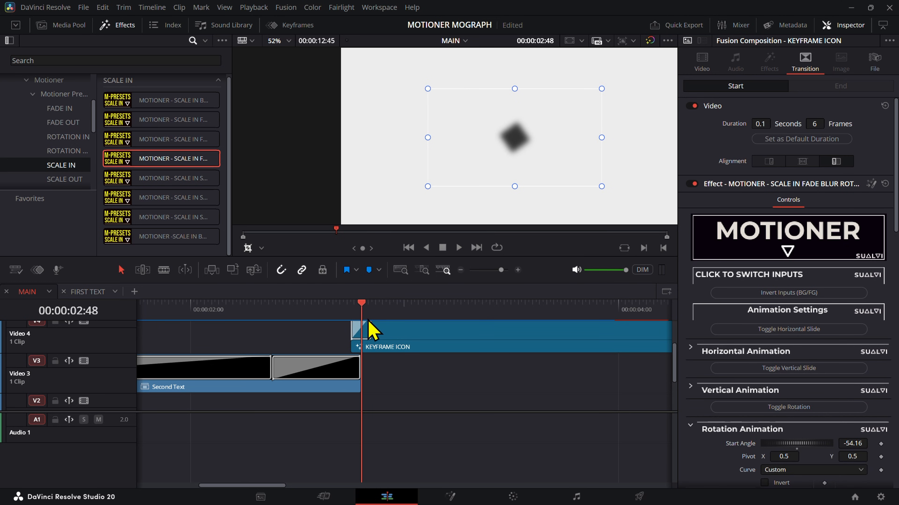
Step: Select the KEYFRAME ICON Scale In transition and scrub through its frames to 00:00:02:54
click(364, 332)
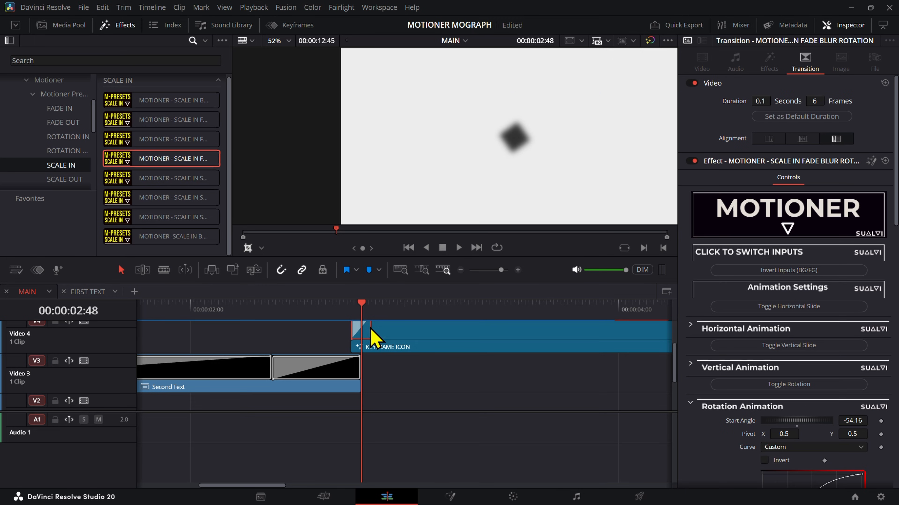
scroll(410, 346, up, 1)
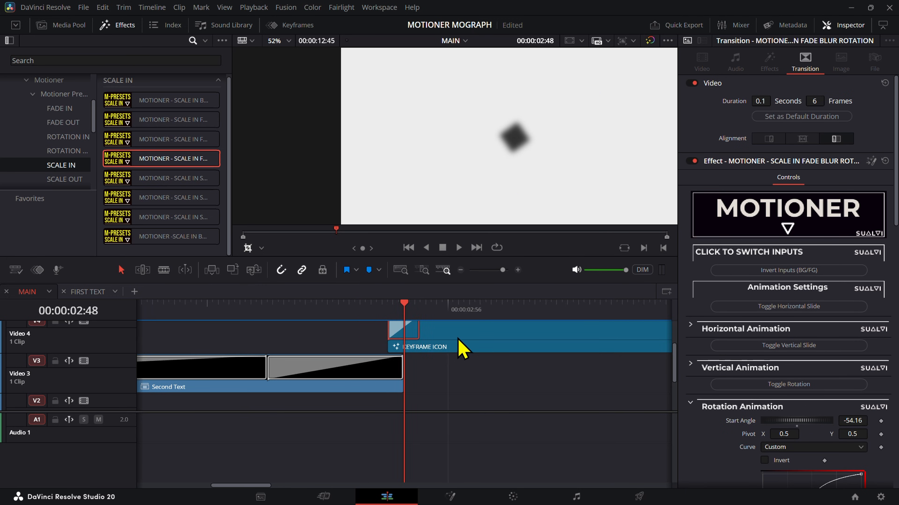
drag(457, 339, 397, 404)
drag(392, 343, 509, 265)
drag(433, 367, 357, 382)
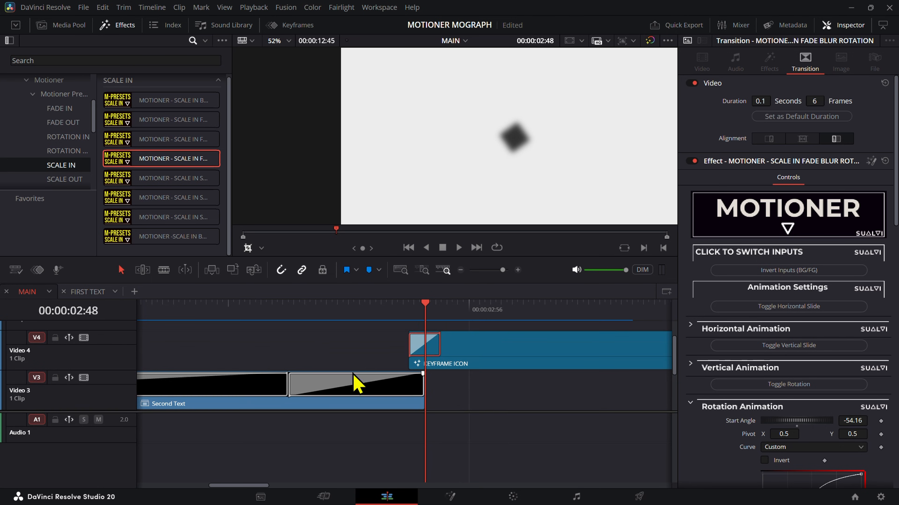
drag(176, 314, 458, 340)
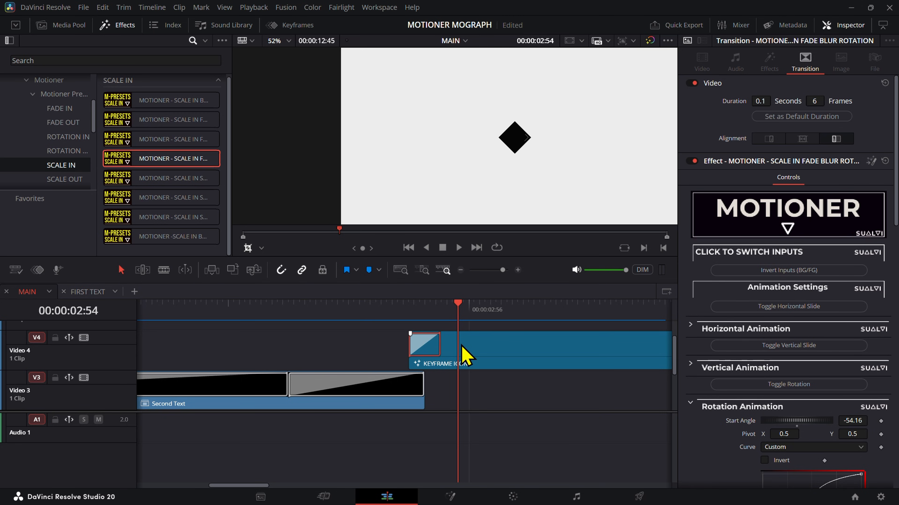
Step: Lengthen the KEYFRAME ICON Scale In transition to 43 frames and scrub over the extended part to 00:00:02:48
scroll(758, 333, down, 10)
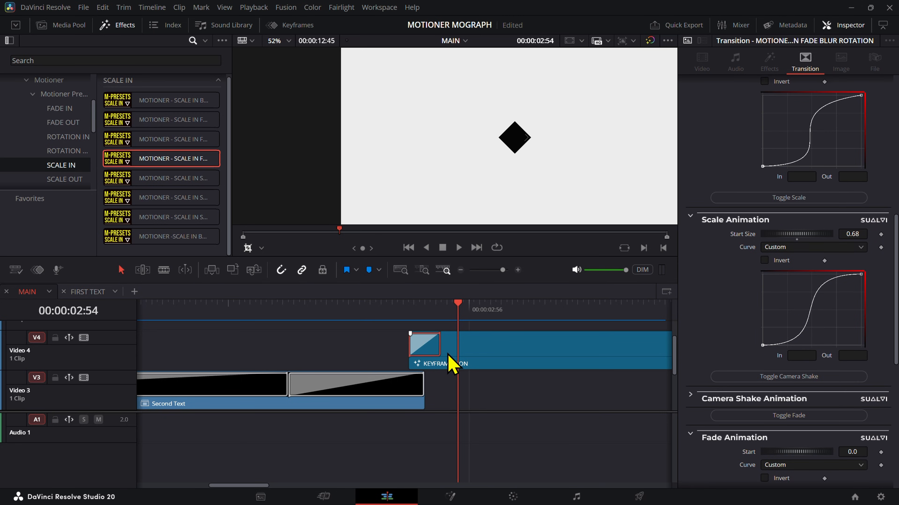
drag(441, 347, 643, 349)
drag(424, 308, 617, 326)
drag(559, 320, 425, 320)
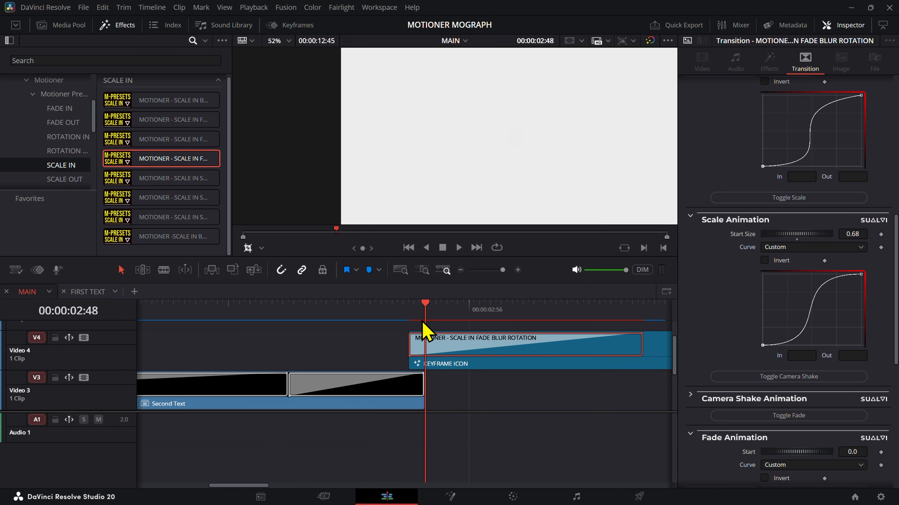
Step: Pull the scale curve's end point in to about 0.19 and the fade curve's end point in to 0.12
click(860, 275)
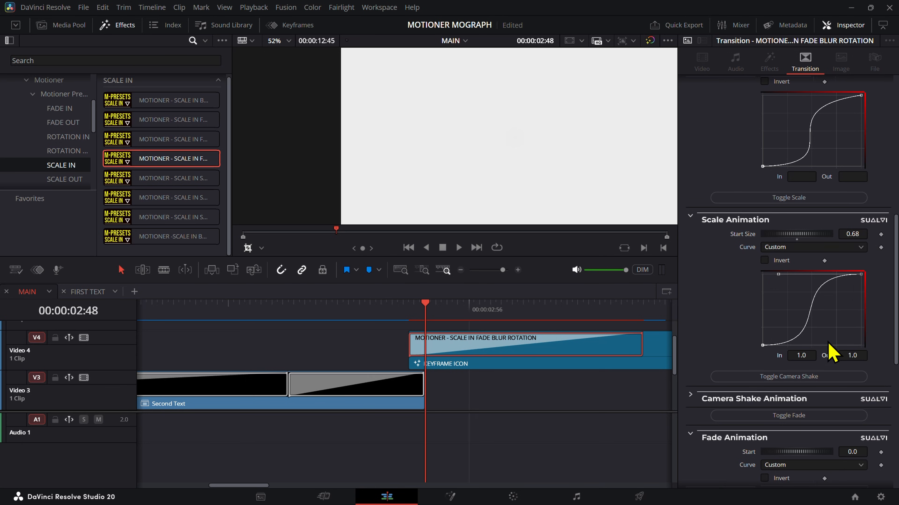
drag(802, 354, 780, 355)
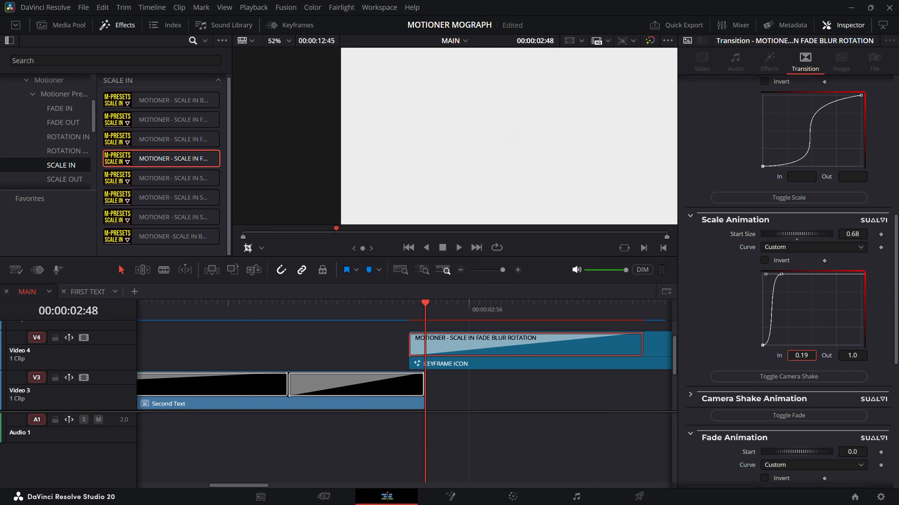
scroll(829, 354, down, 3)
drag(834, 401, 867, 362)
drag(801, 446, 773, 447)
key(ctrl+z)
key(ctrl+z)
key(ctrl+shift+z)
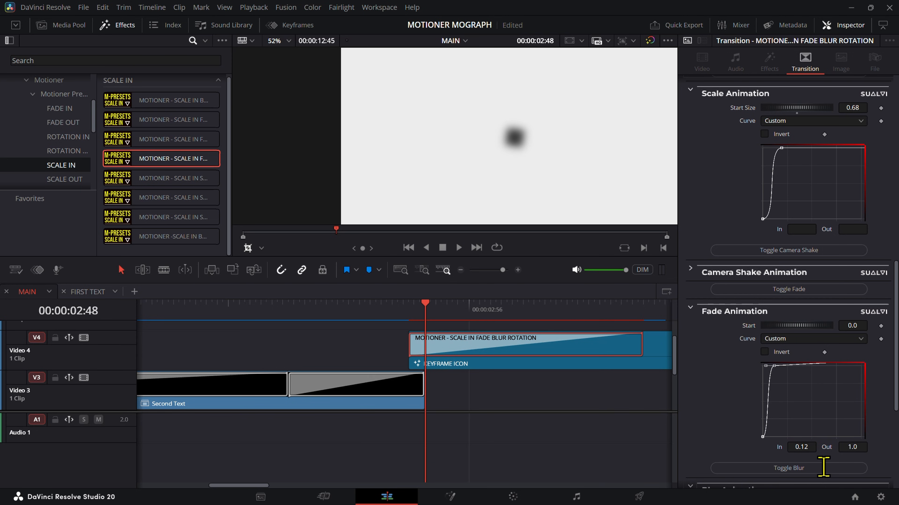
Step: Set the In value of the Scale Animation curve's end point to 0.12
drag(797, 160, 756, 130)
double_click(805, 229)
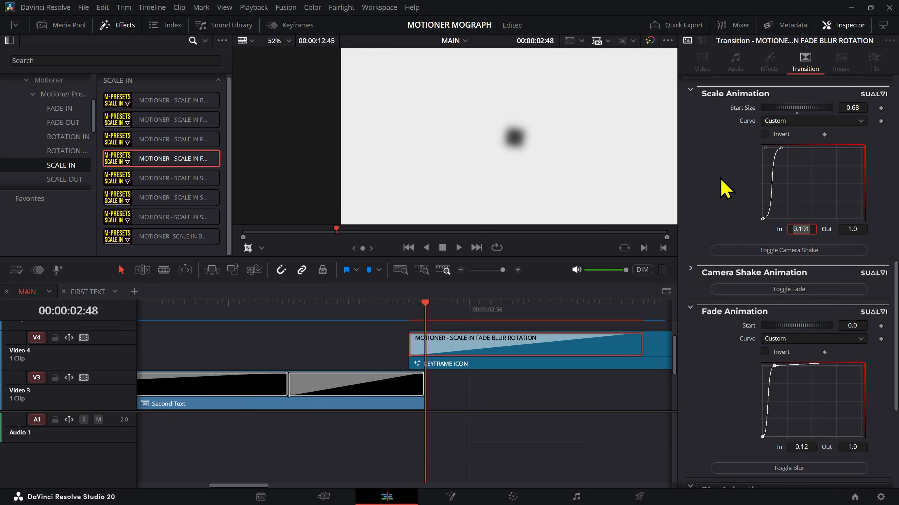
text(0.12)
key(Tab)
Step: Set the In value of the Blur Animation curve's end point to 0.12
scroll(802, 431, down, 5)
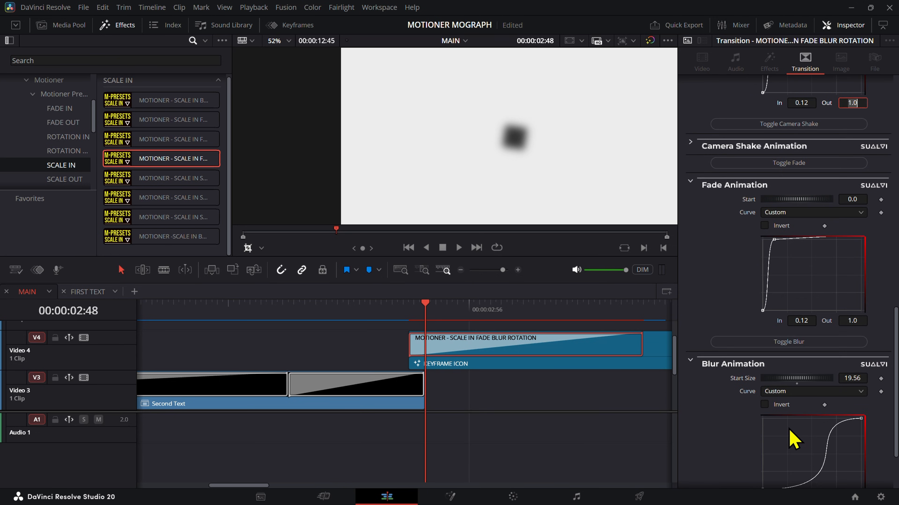
scroll(890, 404, down, 3)
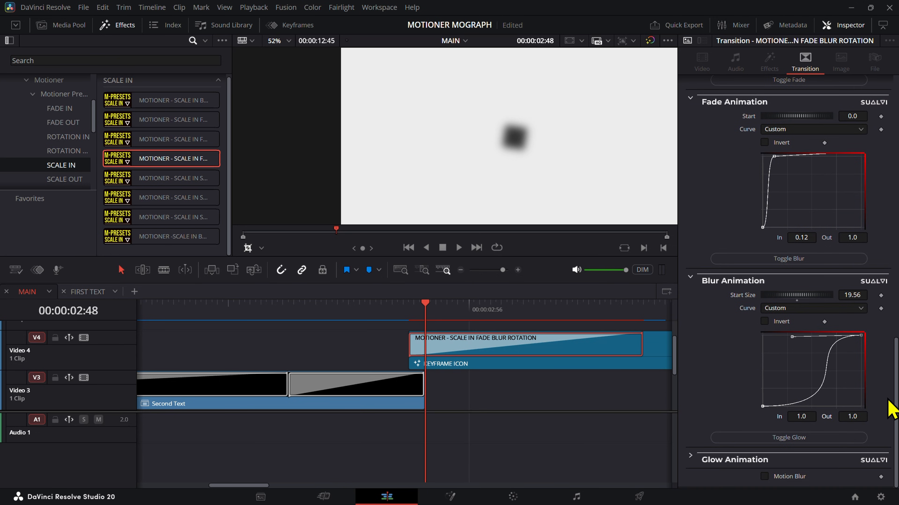
double_click(813, 414)
text(0.12)
key(Tab)
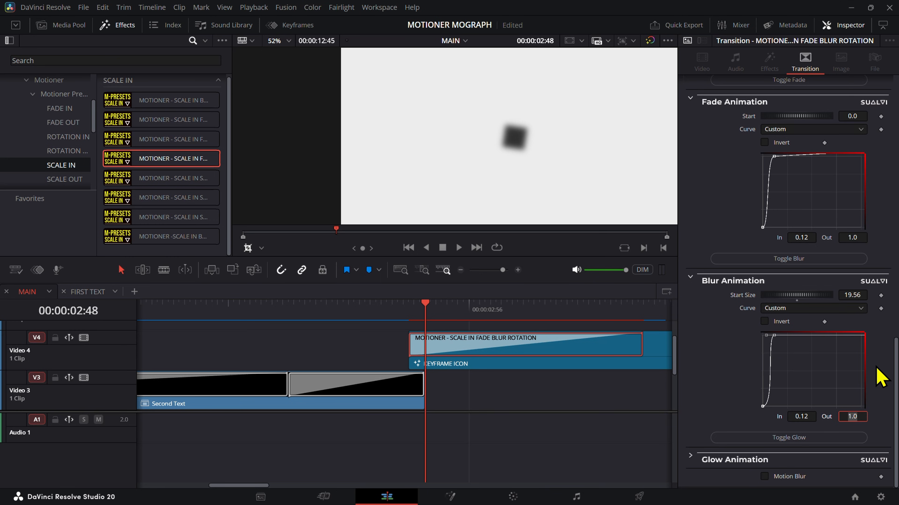
Step: Play back the KEYFRAME ICON transition from its start and return to 00:00:02:45
scroll(880, 377, up, 15)
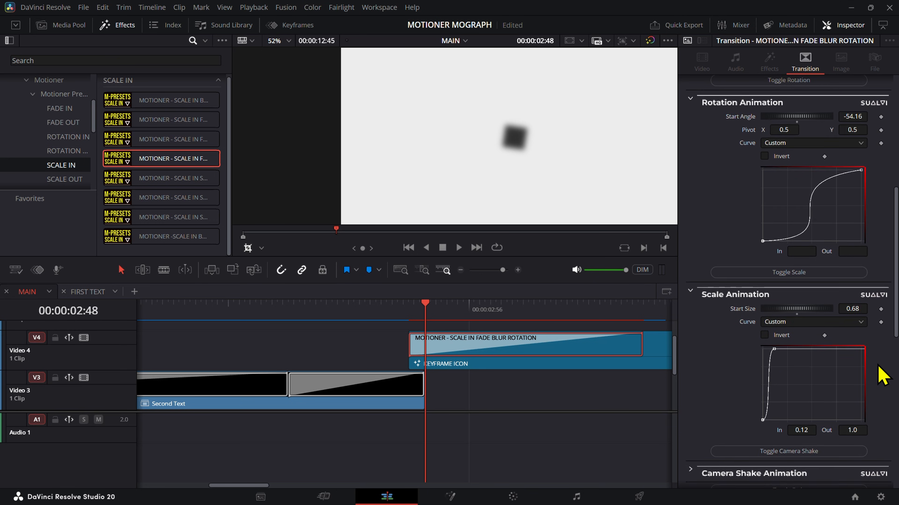
click(410, 316)
key(space)
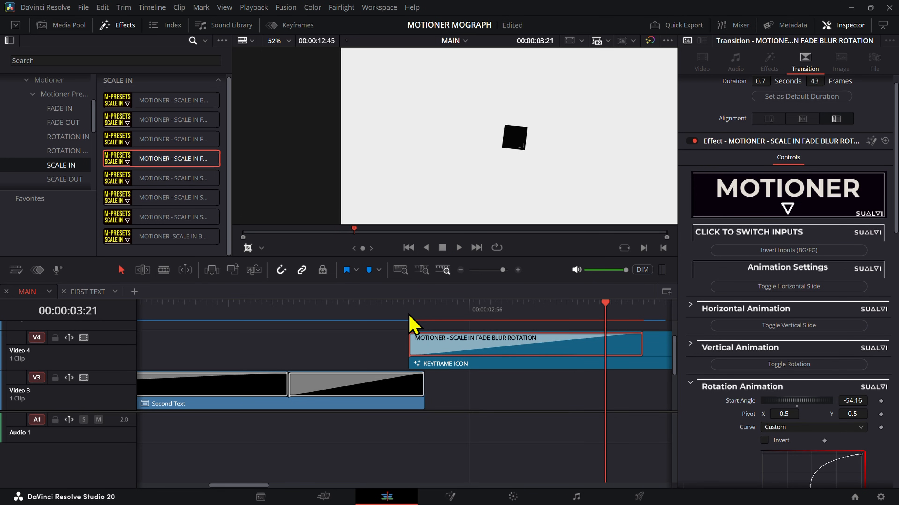
click(410, 315)
click(409, 309)
Step: Try to move the rotation curve's end point in to 0.12, then restore the curve
scroll(779, 460, down, 2)
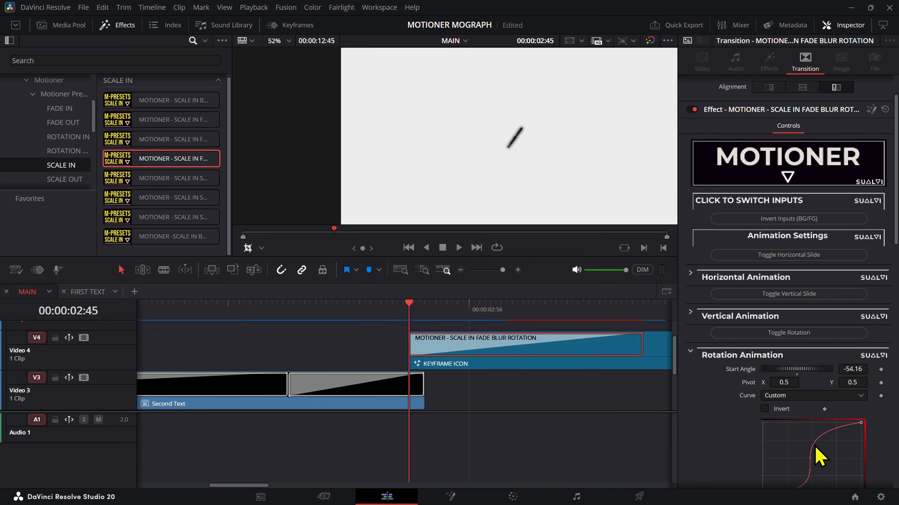
click(861, 391)
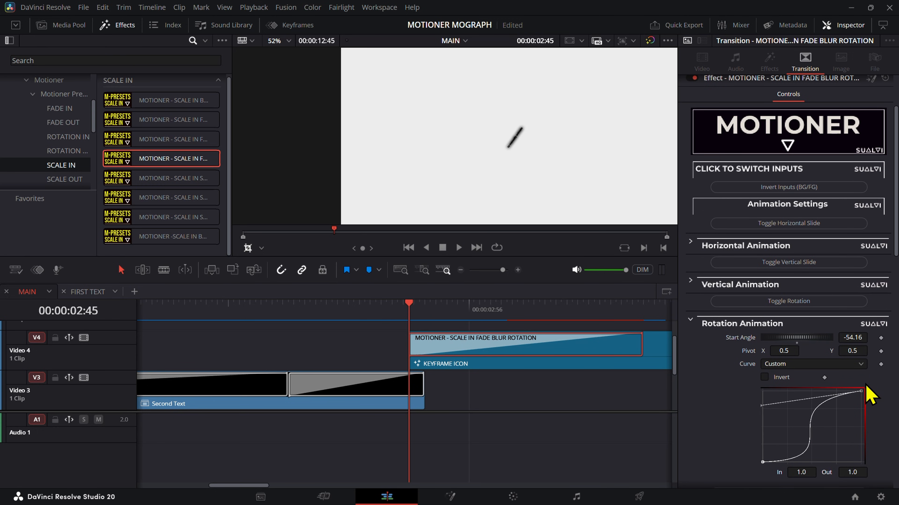
drag(862, 392, 845, 392)
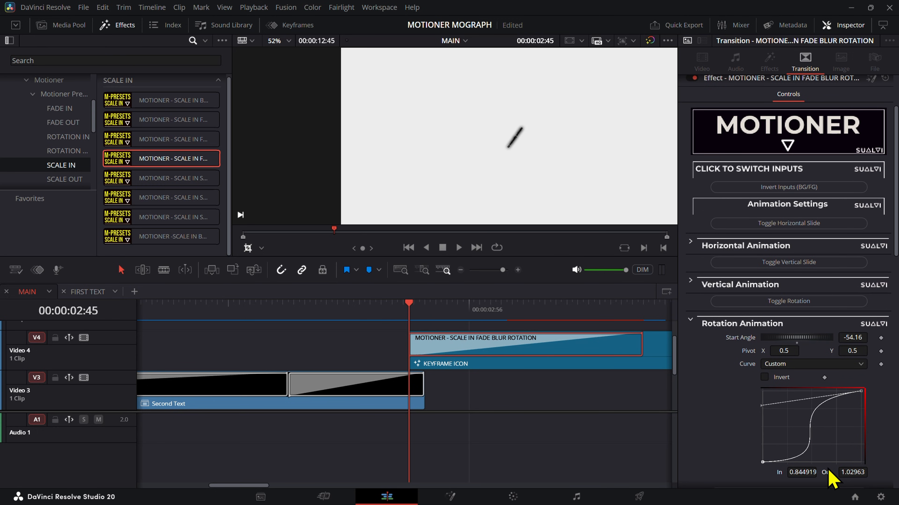
click(801, 473)
key(ctrl+z)
key(ctrl+z)
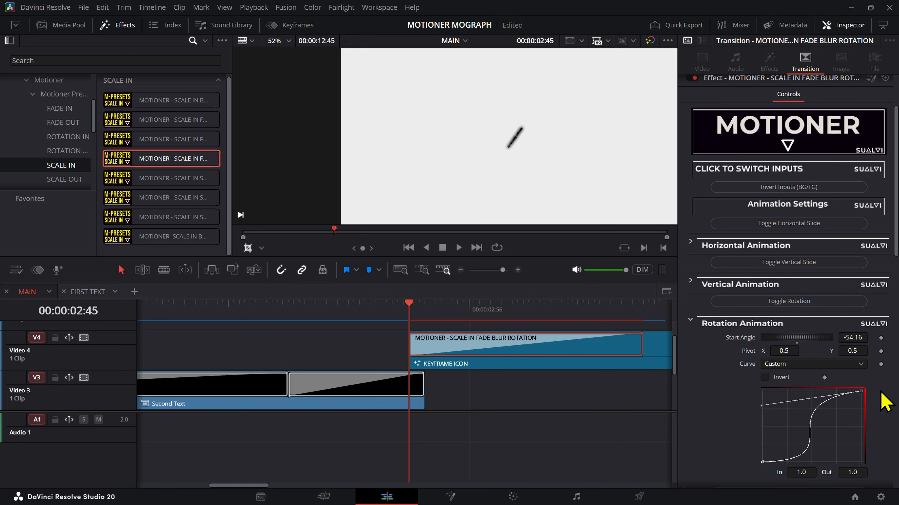
text(0.12)
key(Tab)
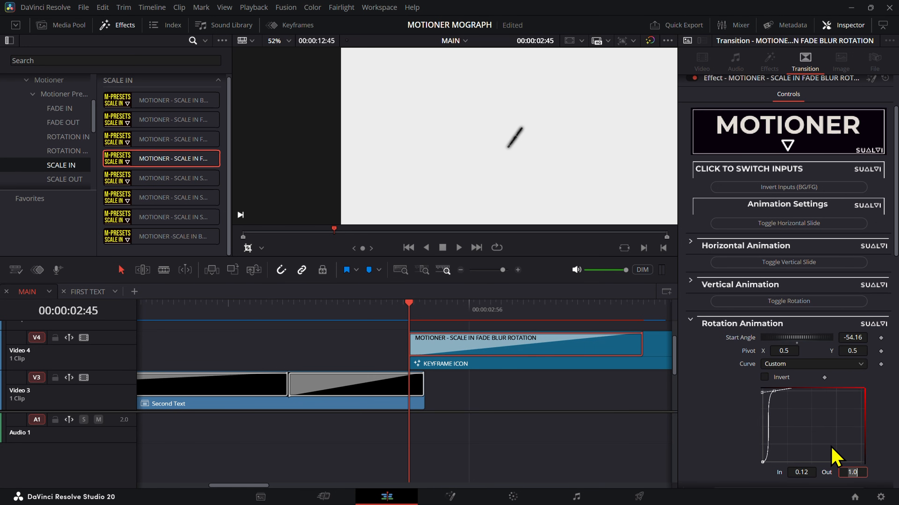
click(797, 420)
click(853, 400)
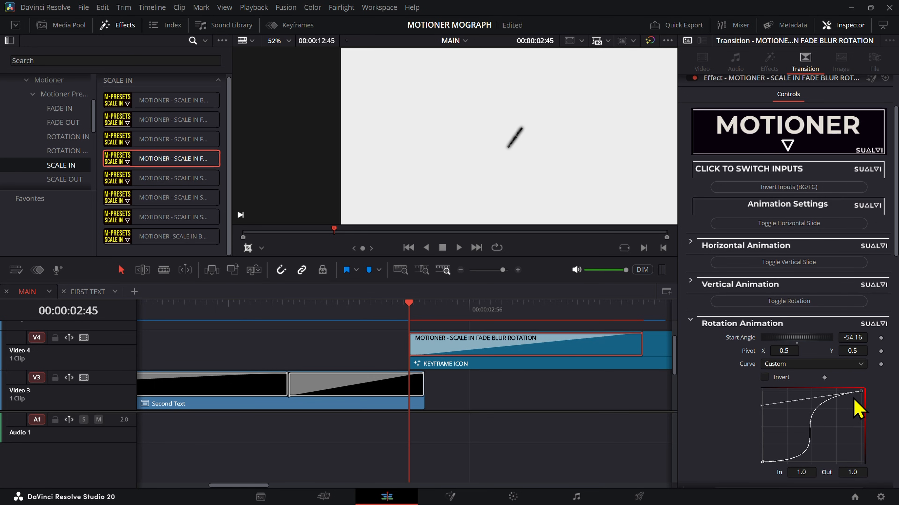
Step: Add a point near the upper start of the rotation curve at In 0.167709, Out 0.930154, keeping the original end point
click(836, 397)
drag(838, 400, 781, 399)
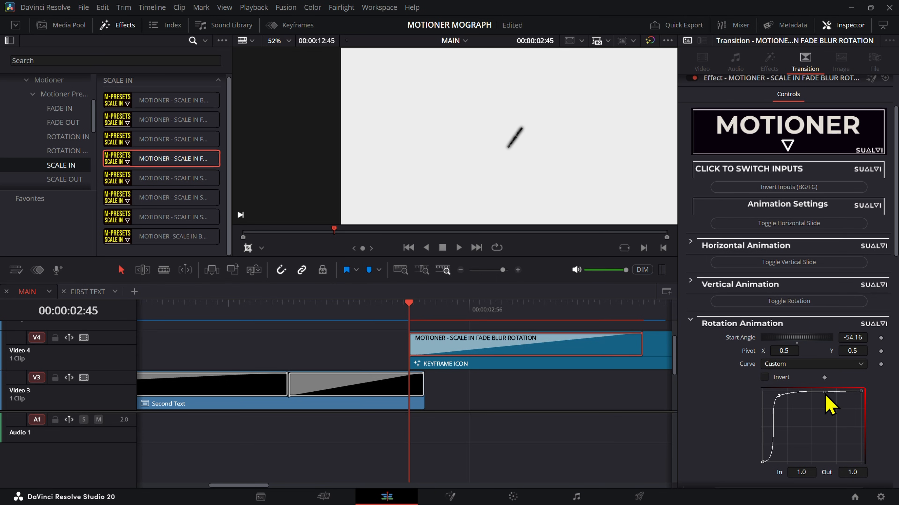
scroll(785, 395, down, 2)
scroll(794, 399, down, 4)
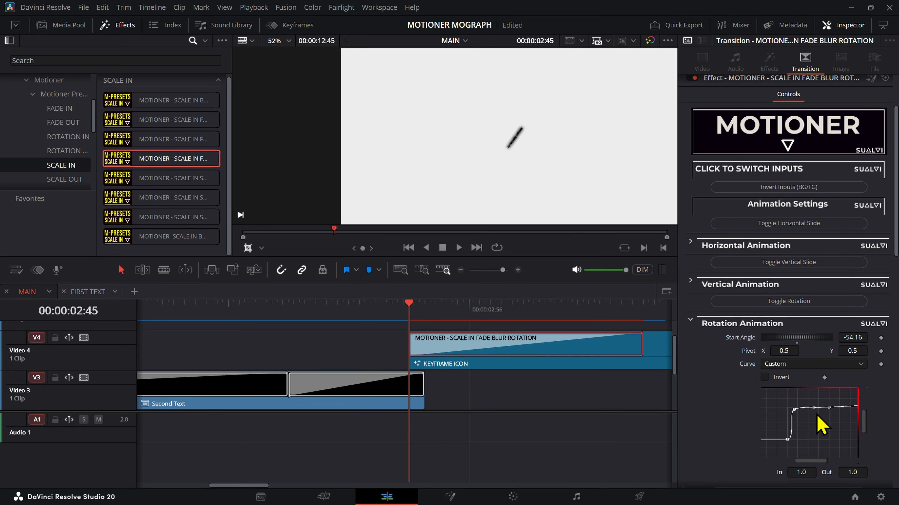
click(802, 405)
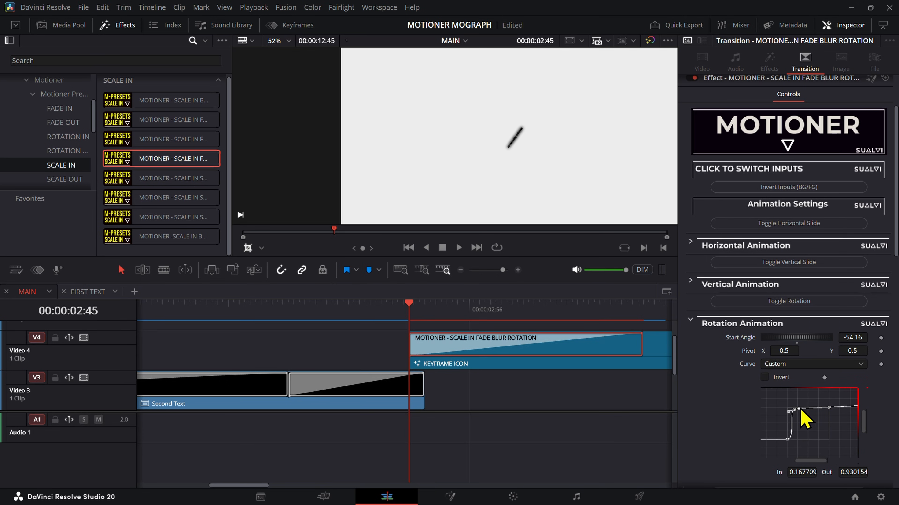
Step: Play back the KEYFRAME ICON entrance with the reshaped rotation curve and scrub to 00:00:02:48
click(466, 367)
key(space)
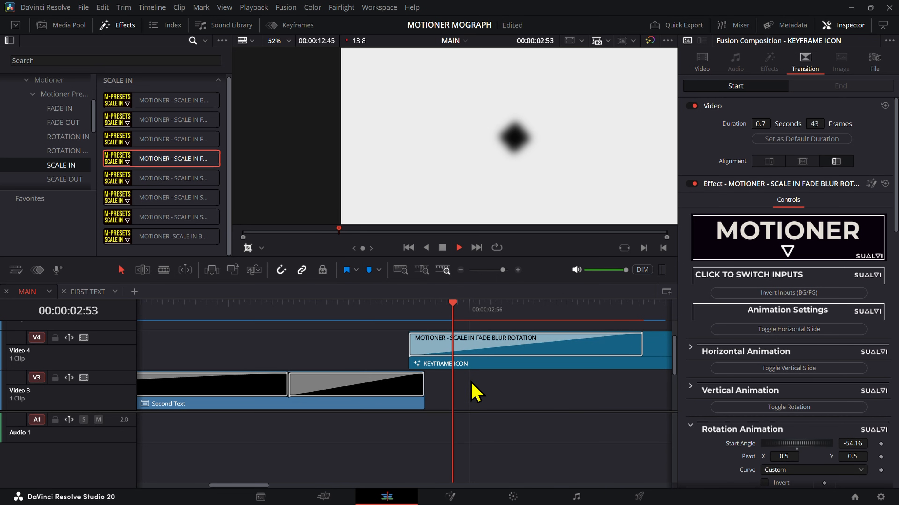
key(space)
drag(317, 325, 550, 326)
mouse_move(376, 318)
mouse_down()
mouse_move(366, 317)
mouse_move(411, 312)
mouse_move(427, 320)
mouse_move(387, 322)
mouse_up()
Step: Set the end point of the KEYFRAME ICON transition's blur curve to In 0.12
scroll(770, 429, down, 3)
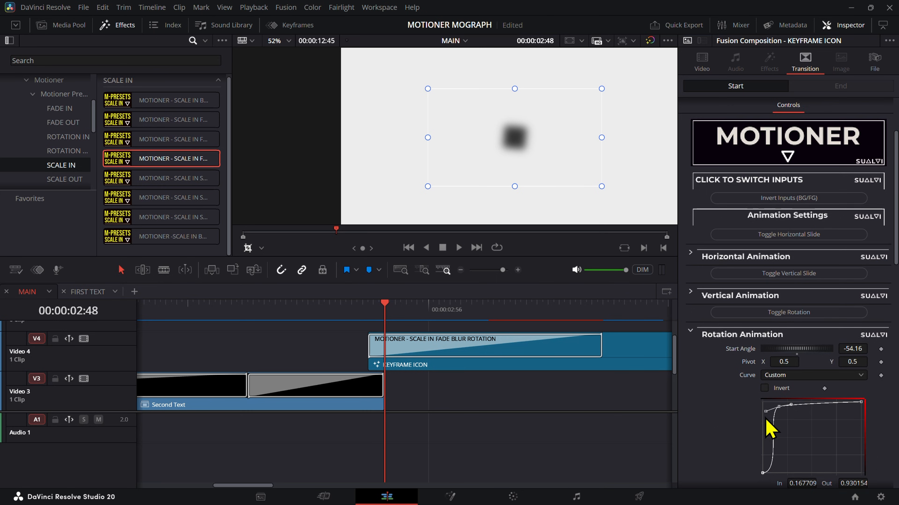
scroll(770, 428, down, 10)
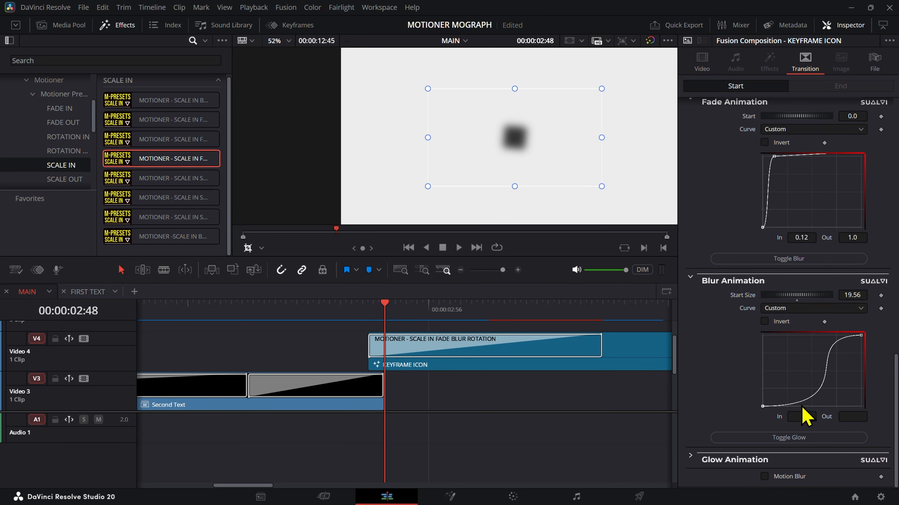
click(813, 416)
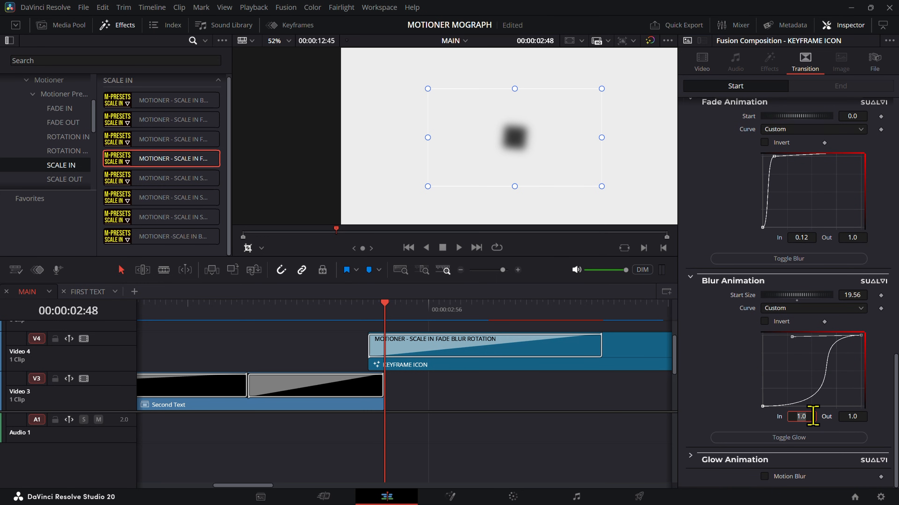
text(0.12)
key(Tab)
key(Return)
Step: Play back the KEYFRAME ICON entrance from 00:00:02:45 and step backward through its frames to check the motion
key(Up)
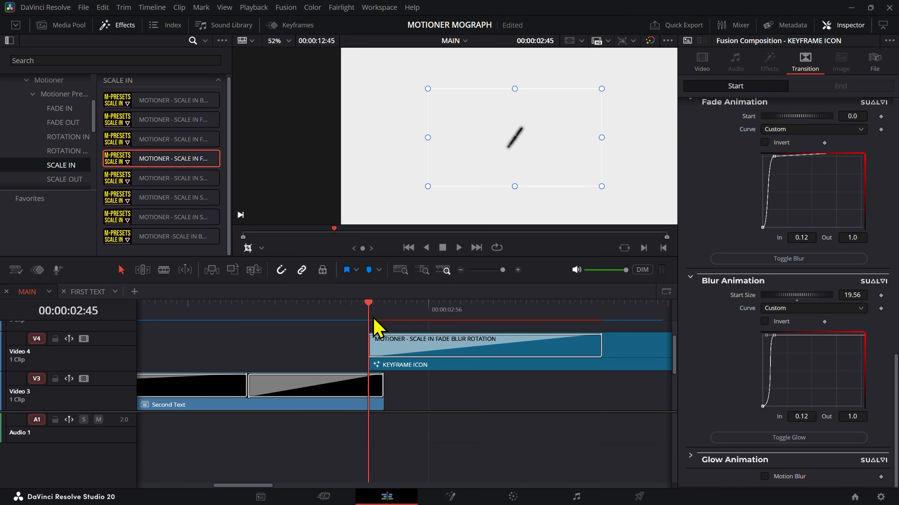
key(space)
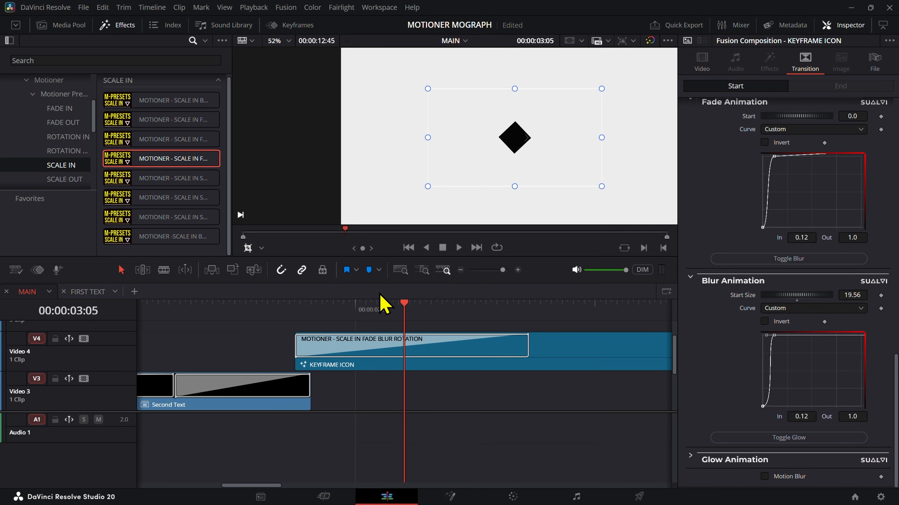
key(Left)
key(Left)
key(Left)
key(Left)
key(Left)
key(Left)
key(Left)
key(Left)
key(Left)
key(Left)
key(Left)
key(Left)
key(Left)
key(Left)
key(Left)
key(Left)
key(Left)
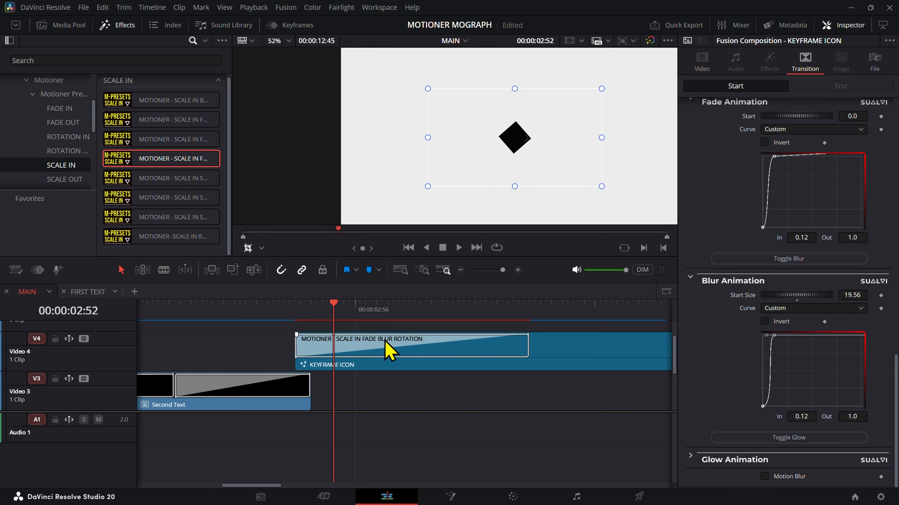
Step: Lower the added rotation curve point's Out value to 0.825155 in the KEYFRAME ICON transition
click(400, 351)
scroll(868, 281, up, 10)
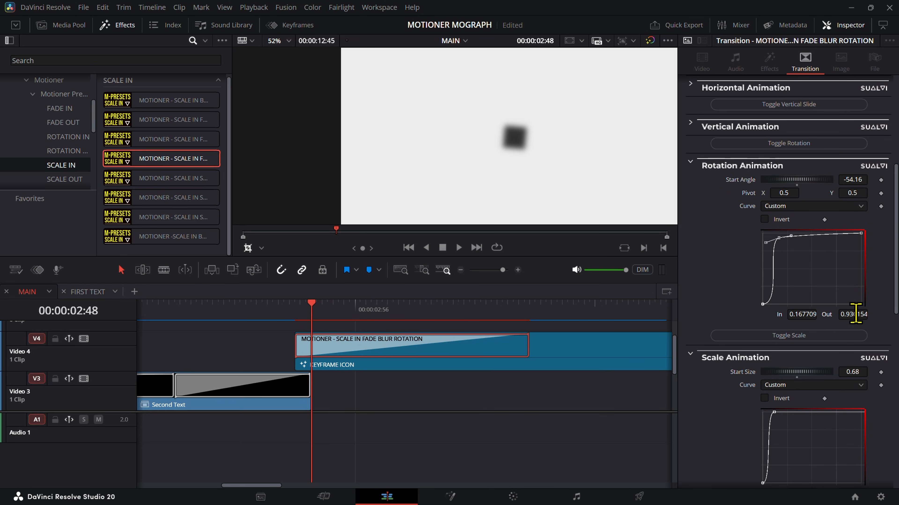
drag(855, 314, 851, 284)
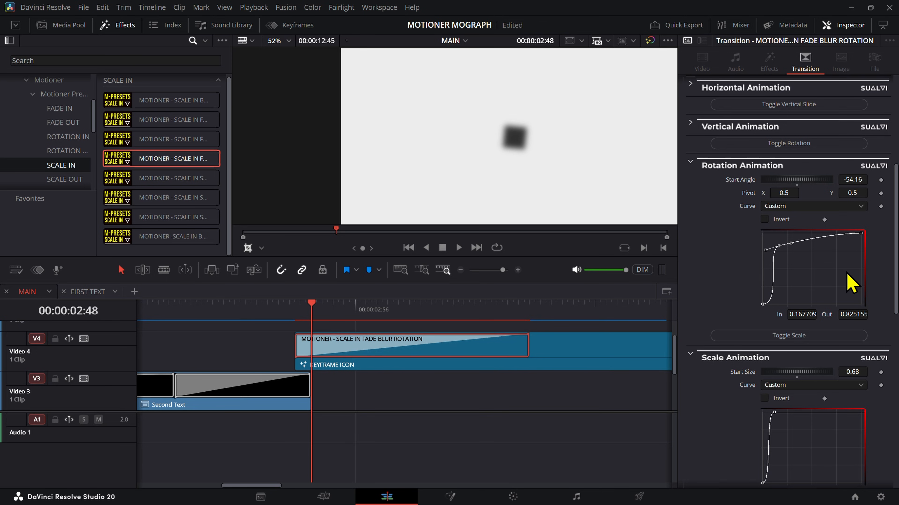
Step: Step frame by frame through the KEYFRAME ICON entrance around 00:00:02:48 and play back the handoff from Second Text
key(Right)
key(Right)
key(Right)
key(Left)
key(Left)
key(Left)
key(Left)
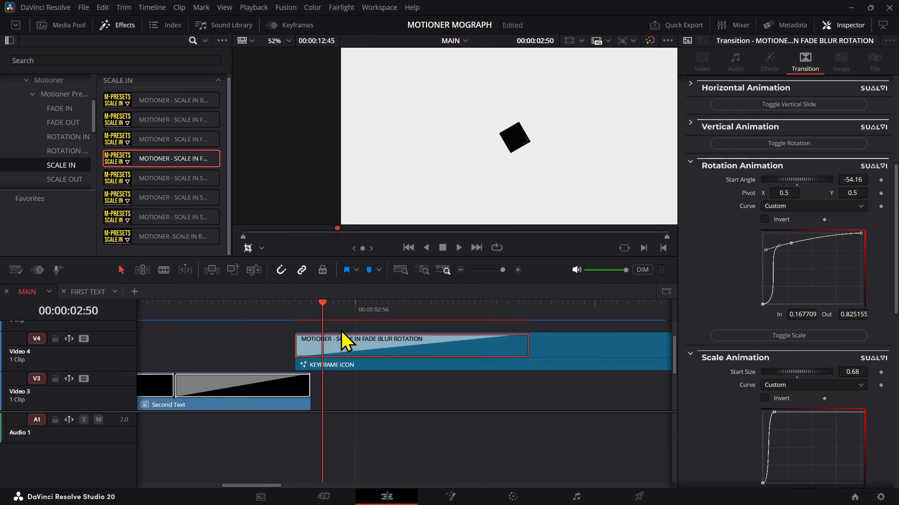
key(Left)
key(Right)
key(Right)
key(Right)
key(Right)
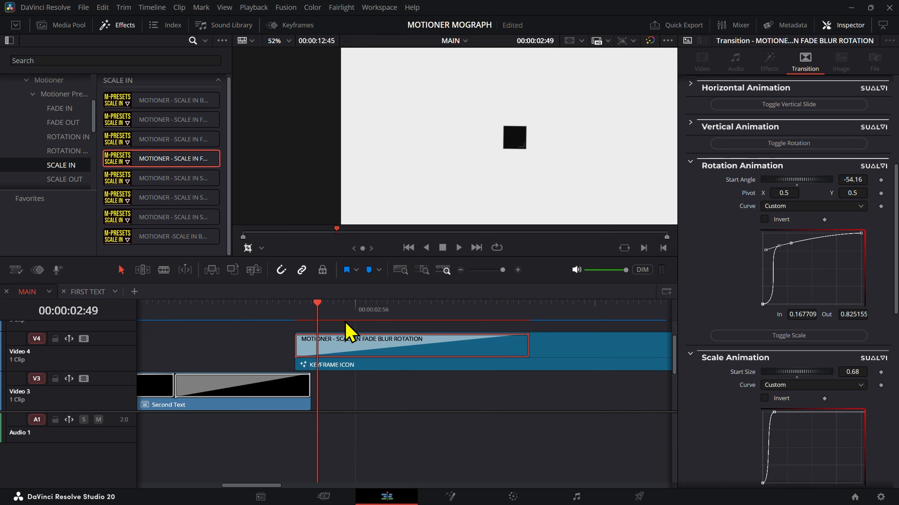
key(Right)
key(Right)
key(Right)
key(Right)
click(275, 306)
key(space)
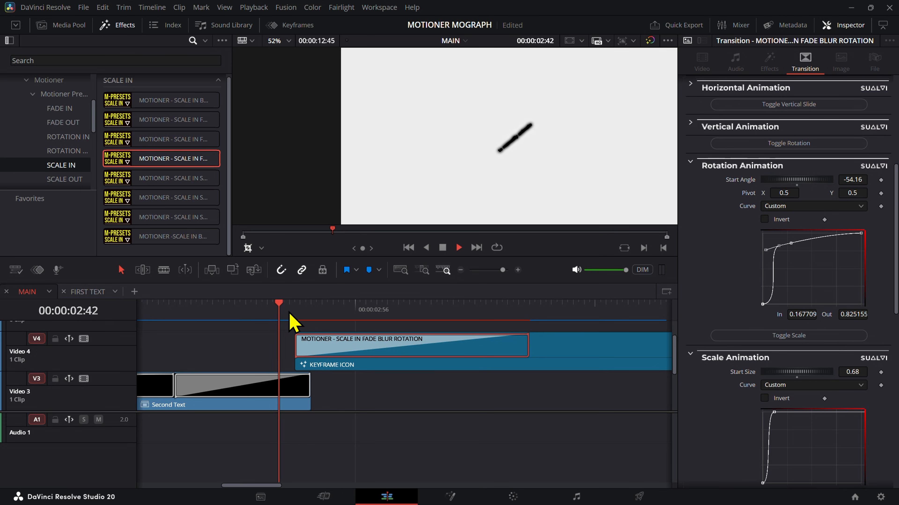
Step: Reshape the start of the KEYFRAME ICON transition's rotation curve by pointing the first point's handle straight up, and scrub to 00:00:03:13
click(294, 308)
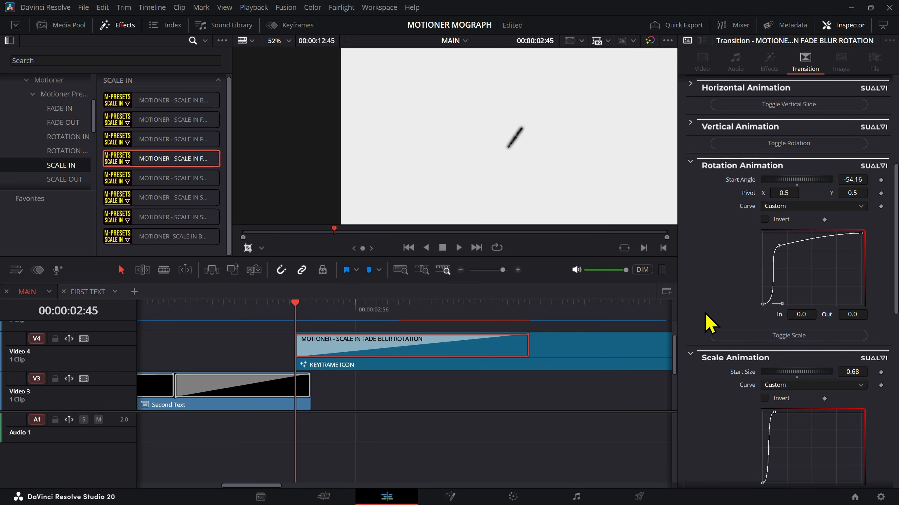
drag(783, 306, 767, 275)
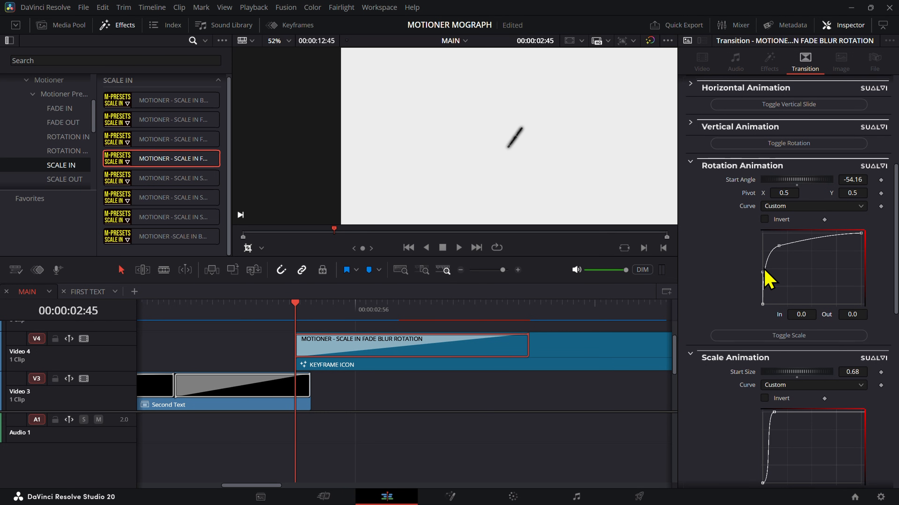
drag(308, 310, 452, 385)
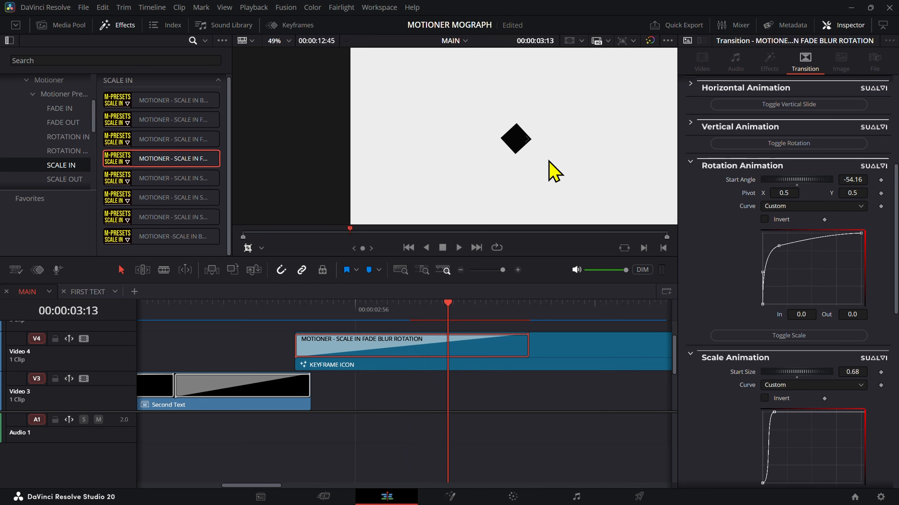
Step: Play back the MAIN timeline from its start and scrub over the KEYFRAME ICON clip to 00:00:03:53
scroll(554, 171, down, 3)
key(Home)
key(space)
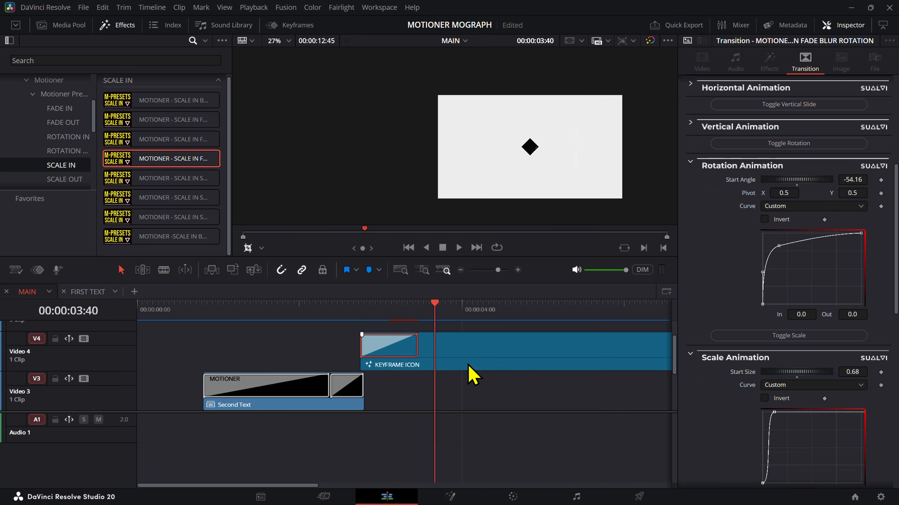
click(469, 365)
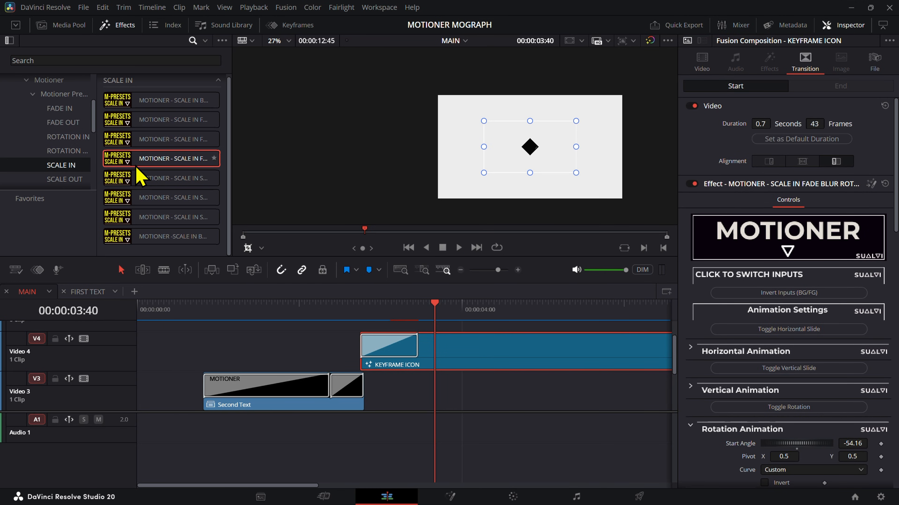
drag(453, 318, 430, 326)
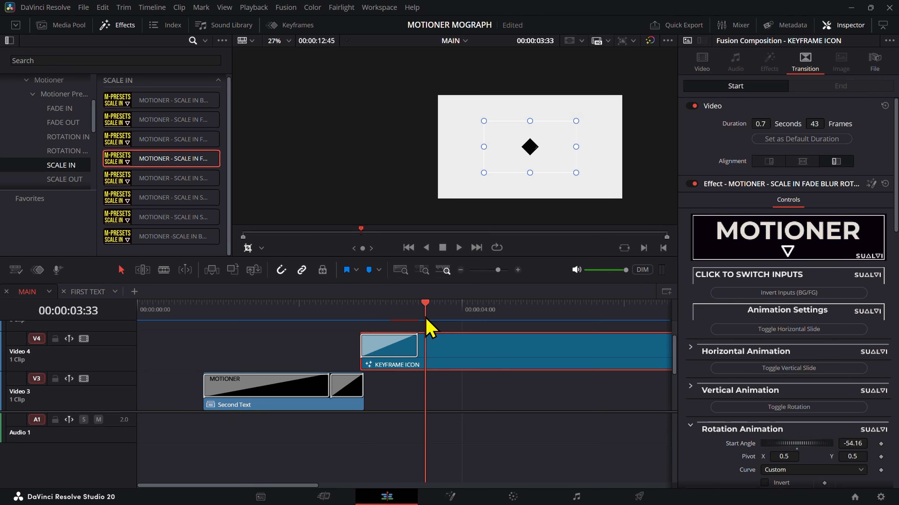
drag(427, 319, 346, 357)
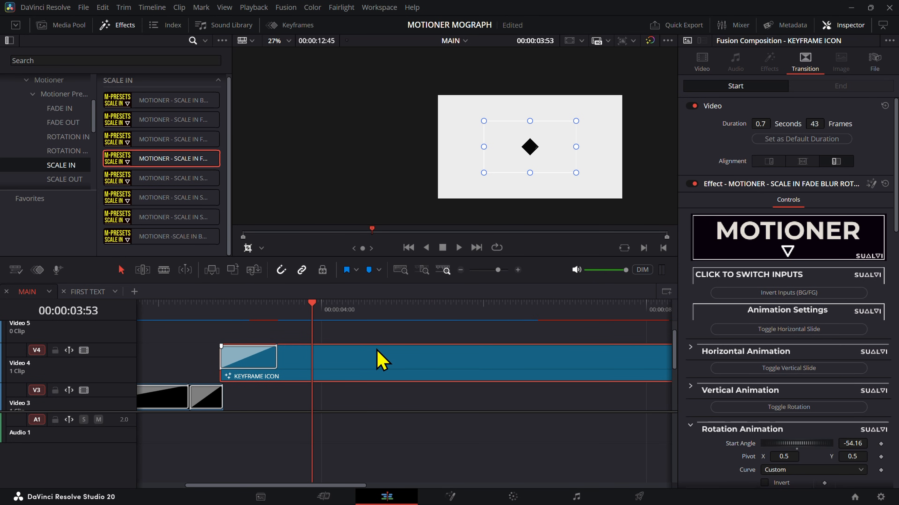
Step: Trim the end of the KEYFRAME ICON clip back to about 00:00:06:00 and return the playhead to 00:00:03:28
scroll(384, 359, down, 2)
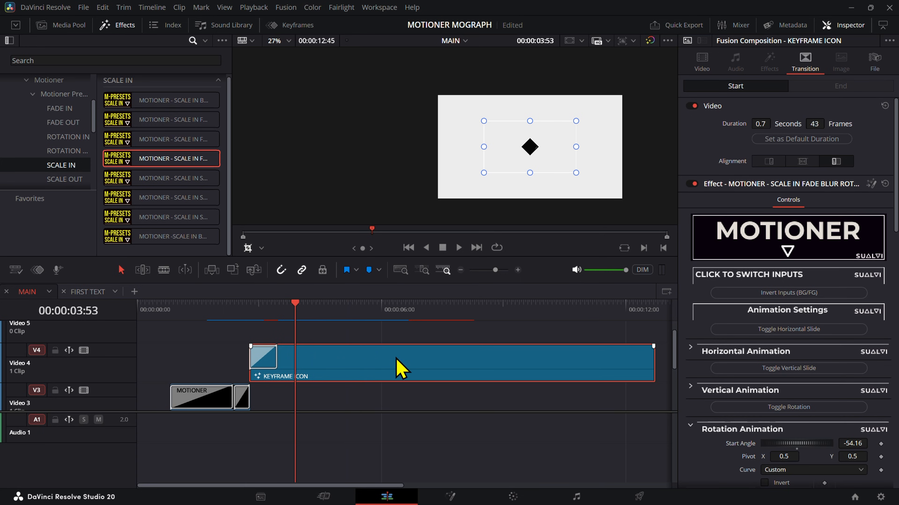
drag(651, 359, 384, 358)
click(490, 368)
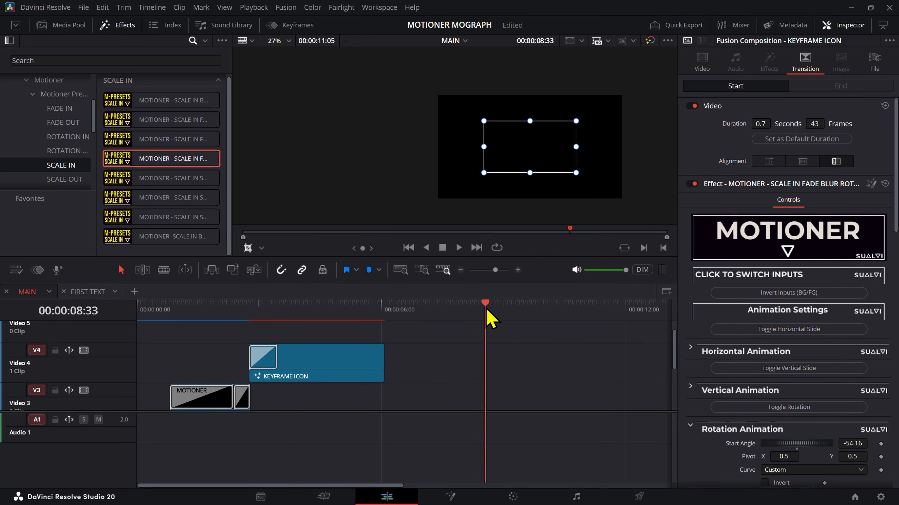
click(262, 314)
drag(264, 320, 281, 315)
Step: Duplicate the KEYFRAME ICON clip onto Video 5 and disable the copy
click(303, 352)
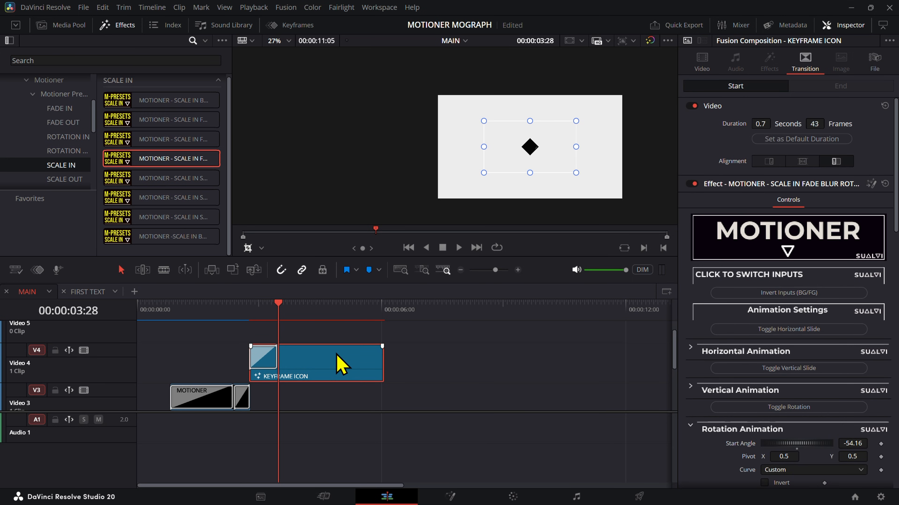
click(455, 341)
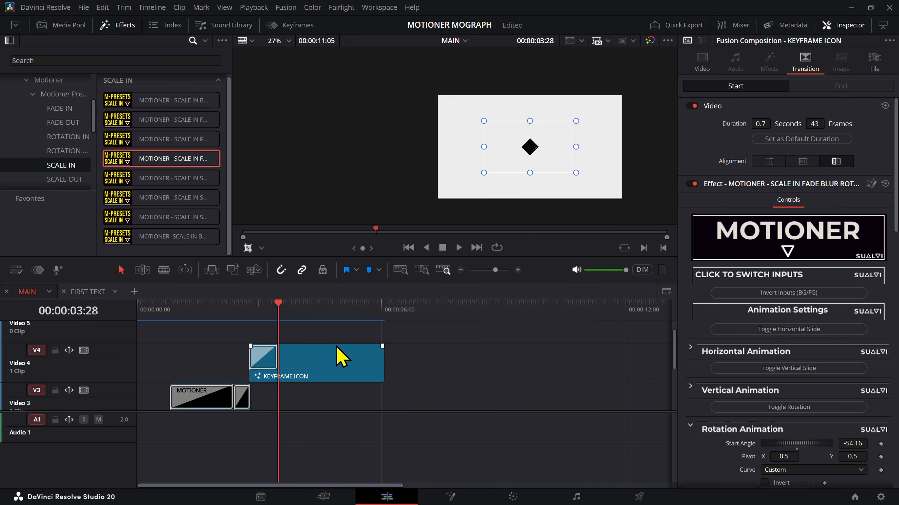
drag(340, 356, 276, 337)
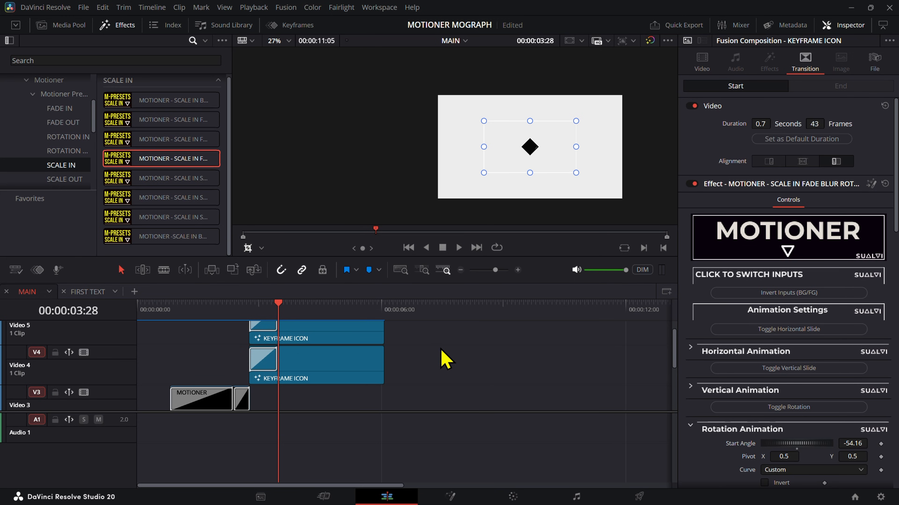
click(284, 339)
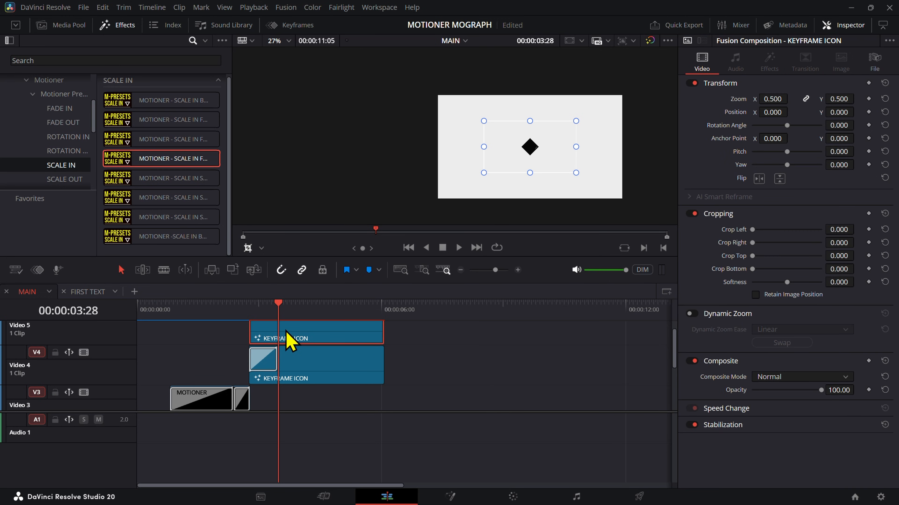
key(d)
Step: Convert the KEYFRAME ICON clip on Video 4 into a compound clip named KEYFRAME1 COMPOUND
click(303, 362)
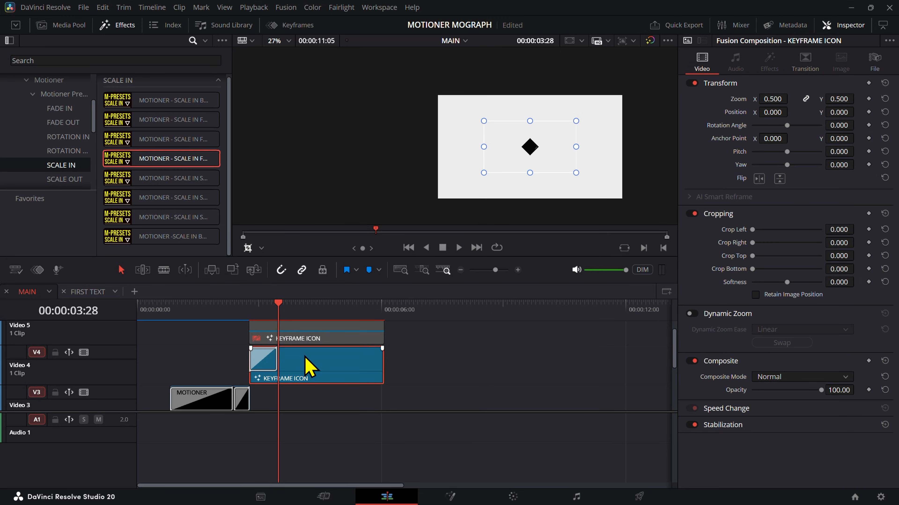
right_click(308, 365)
click(354, 177)
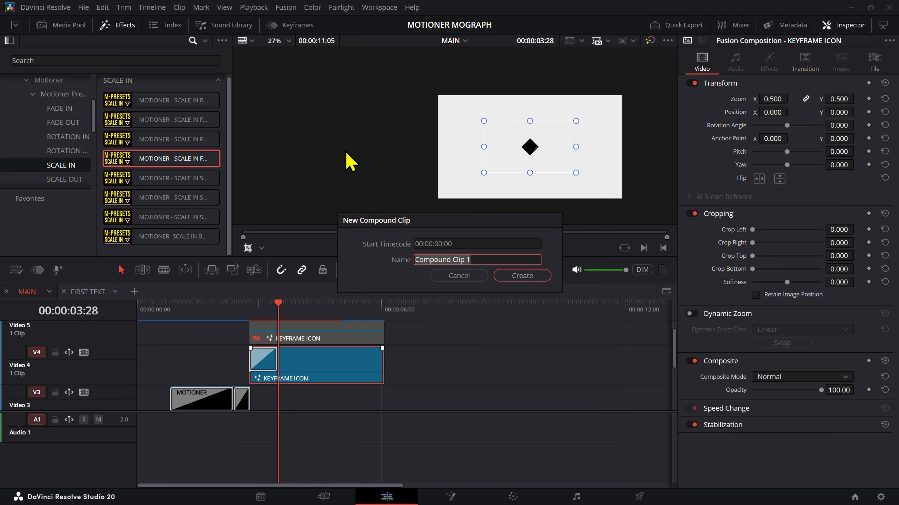
text(k)
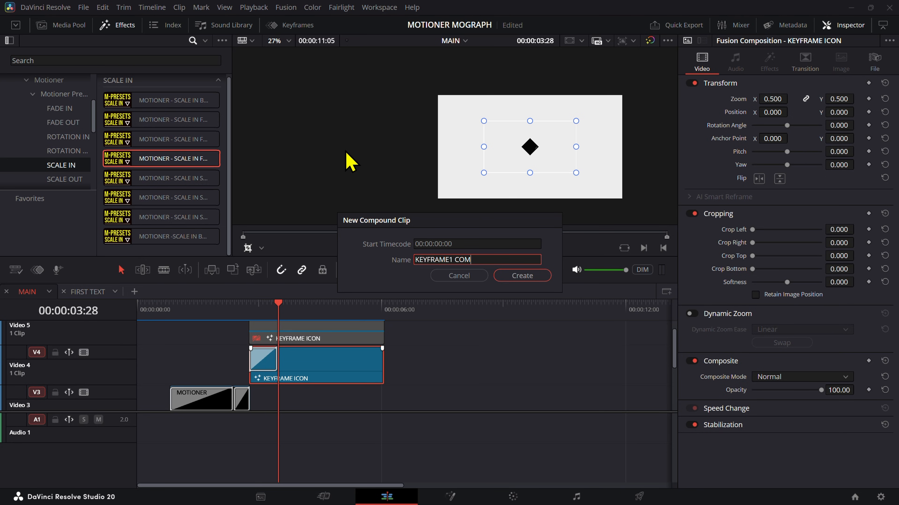
text(EYFRAME1 COMPOUND)
key(Return)
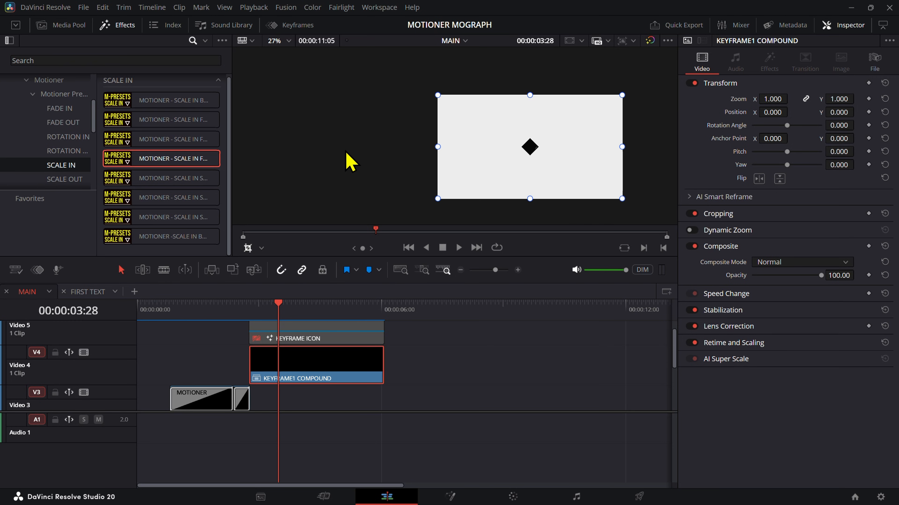
Step: Scrub and step through the start of KEYFRAME1 COMPOUND to 00:00:03:04, comparing it with the disabled KEYFRAME ICON copy
click(251, 307)
click(261, 307)
click(273, 307)
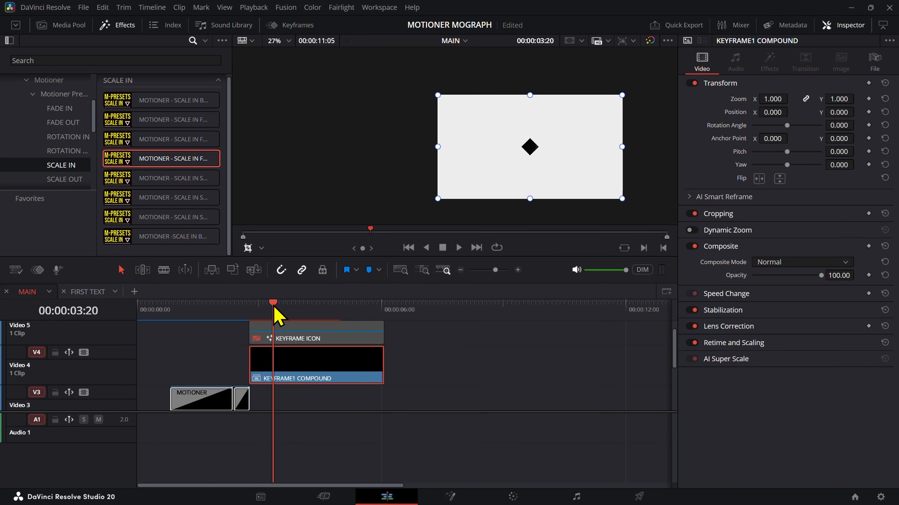
click(281, 336)
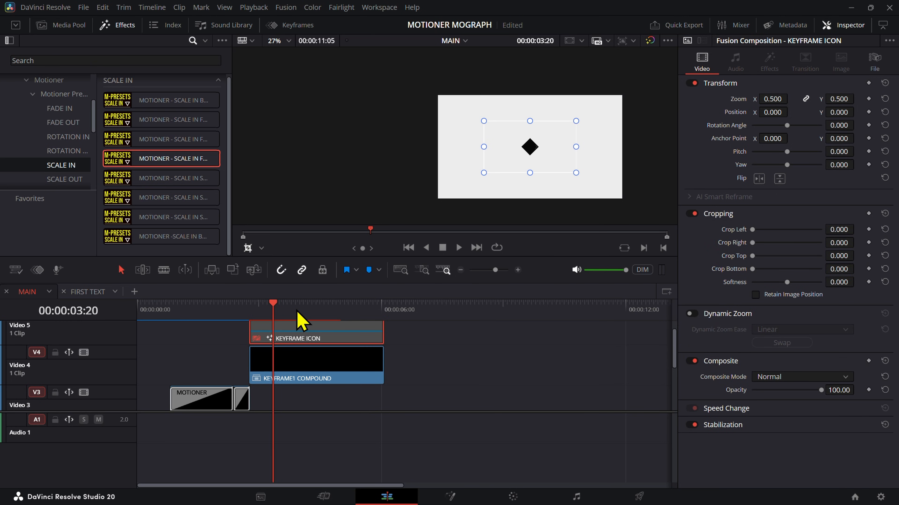
click(305, 375)
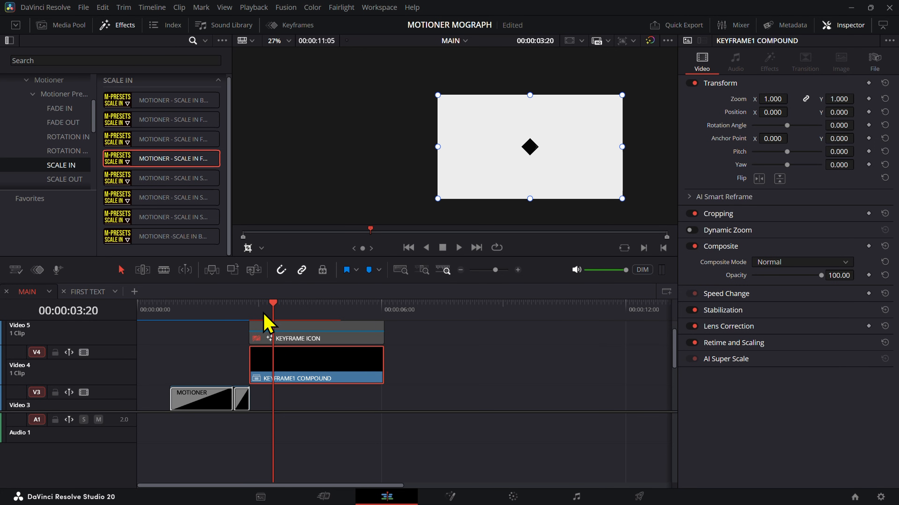
click(251, 314)
drag(253, 313, 257, 315)
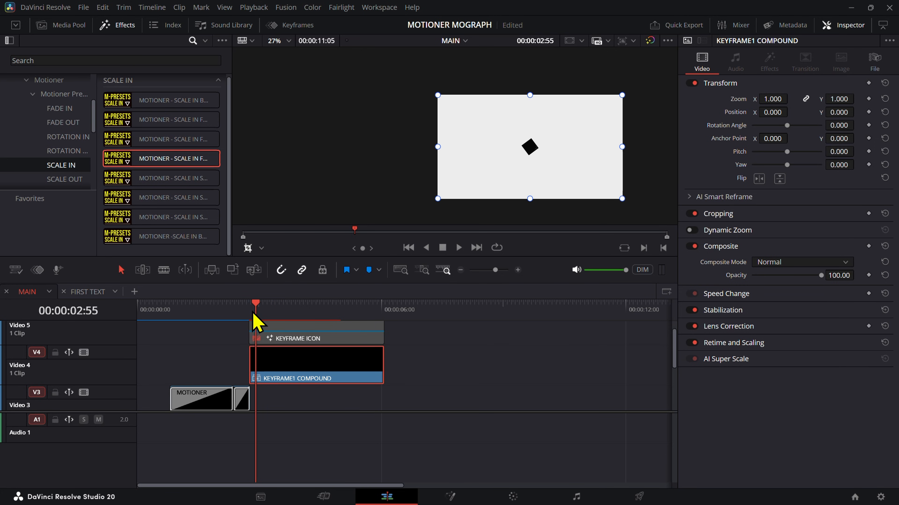
key(Right)
key(Right)
key(Right)
key(Right)
key(Right)
key(Right)
key(Right)
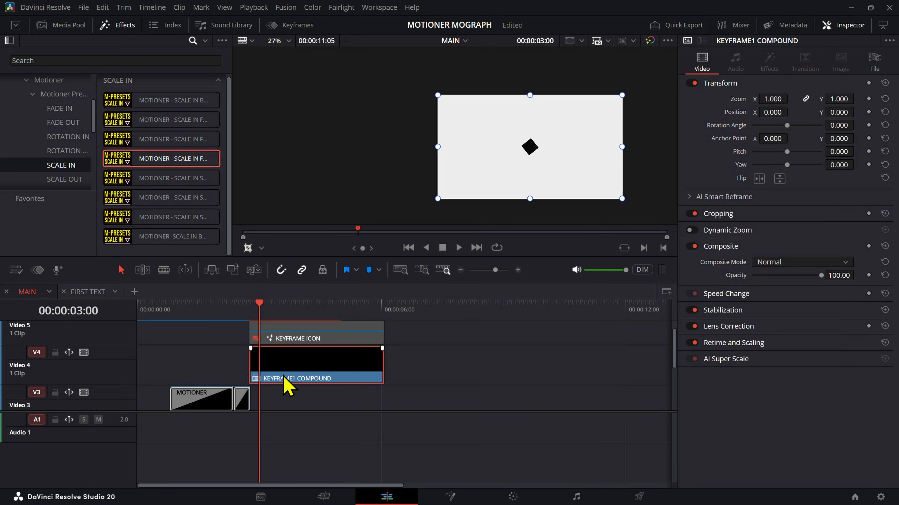
key(Right)
Step: Open KEYFRAME1 COMPOUND in its own timeline tab, check it at 00:00:00:43, and return to the MAIN timeline
right_click(300, 382)
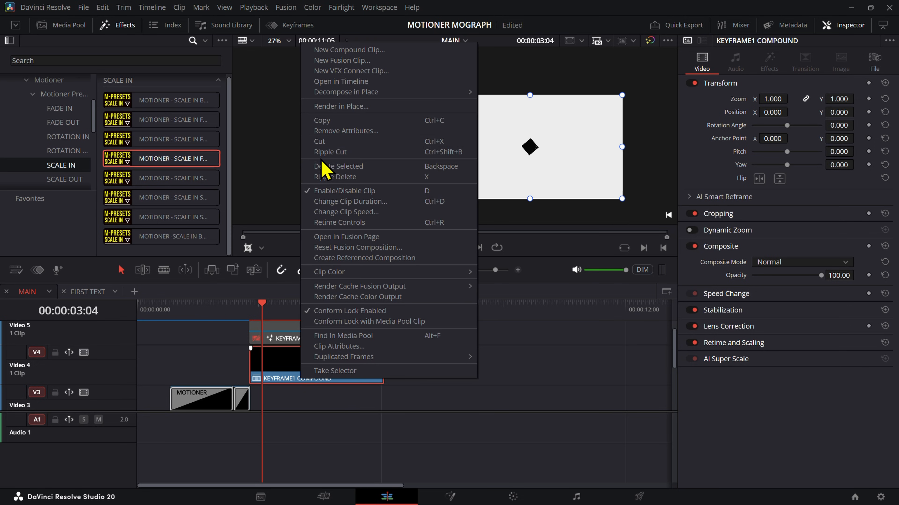
click(345, 94)
click(168, 314)
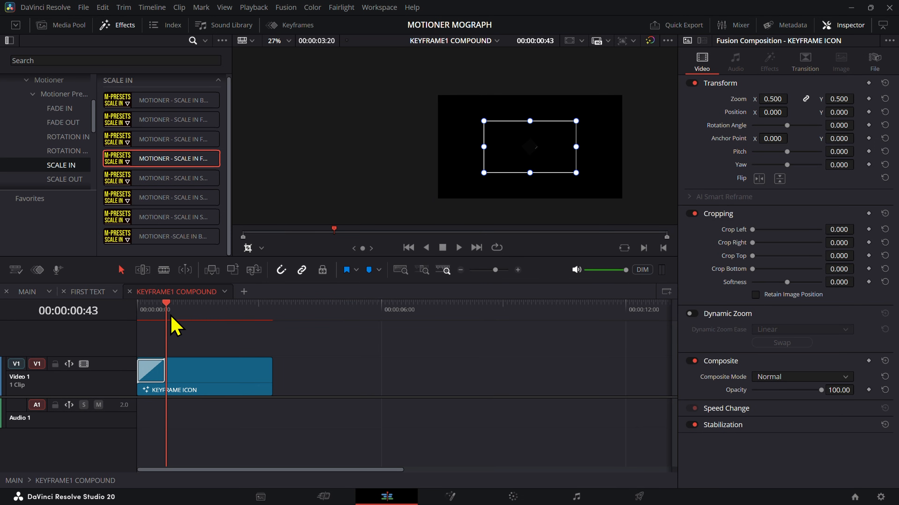
click(34, 293)
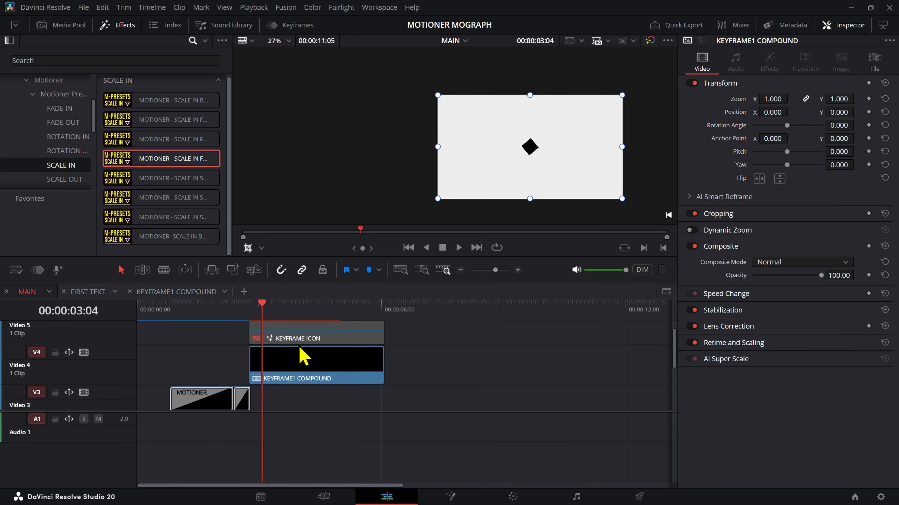
Step: Switch to the KEYFRAME1 COMPOUND timeline to view its contents and back to MAIN, selecting the compound clip there
scroll(306, 375, up, 6)
click(391, 376)
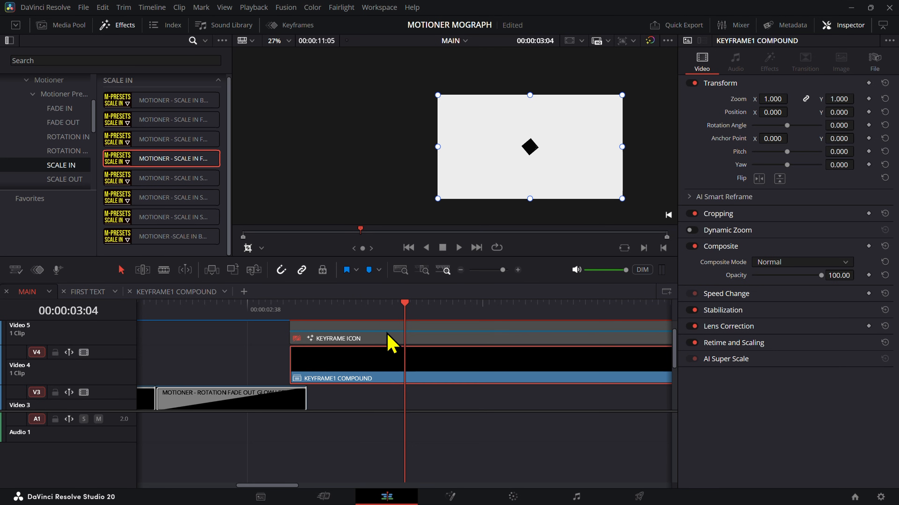
click(181, 293)
click(262, 358)
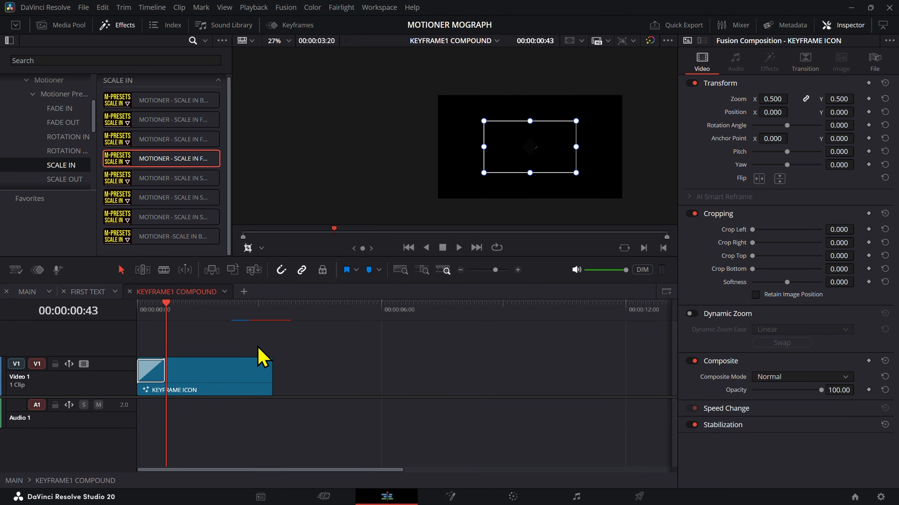
click(34, 296)
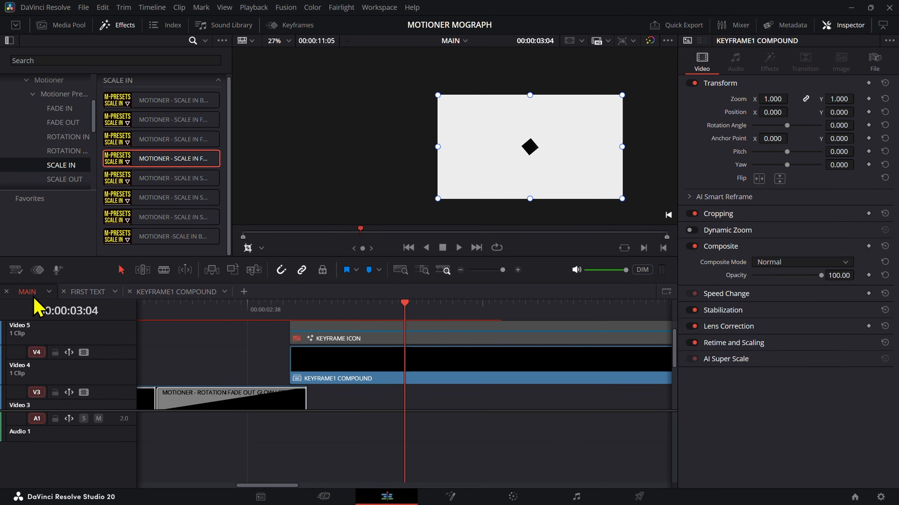
click(391, 381)
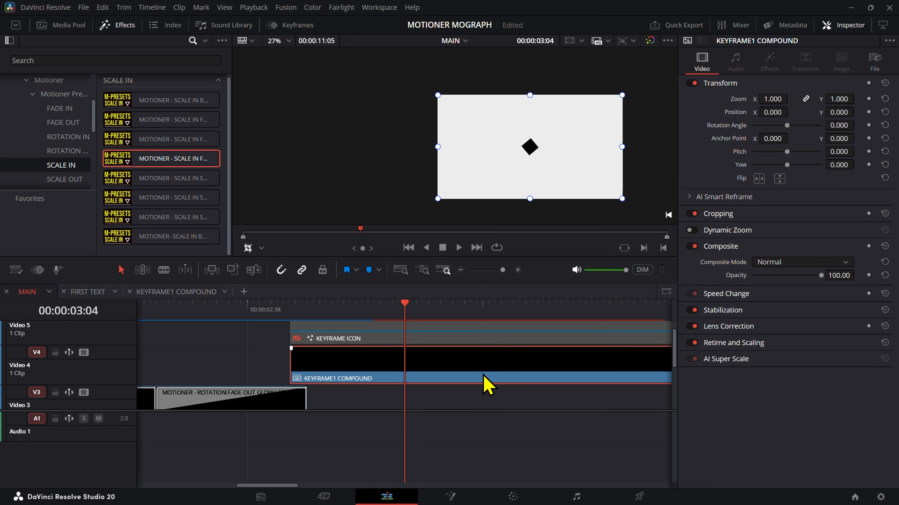
Step: View the timeline display options that include stacked timelines, and scrub the MAIN timeline to 00:00:03:22
click(15, 270)
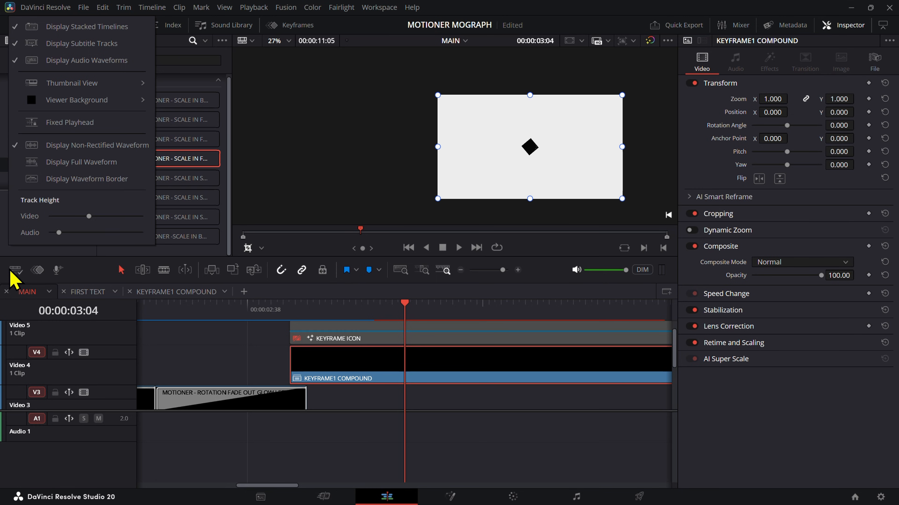
click(10, 271)
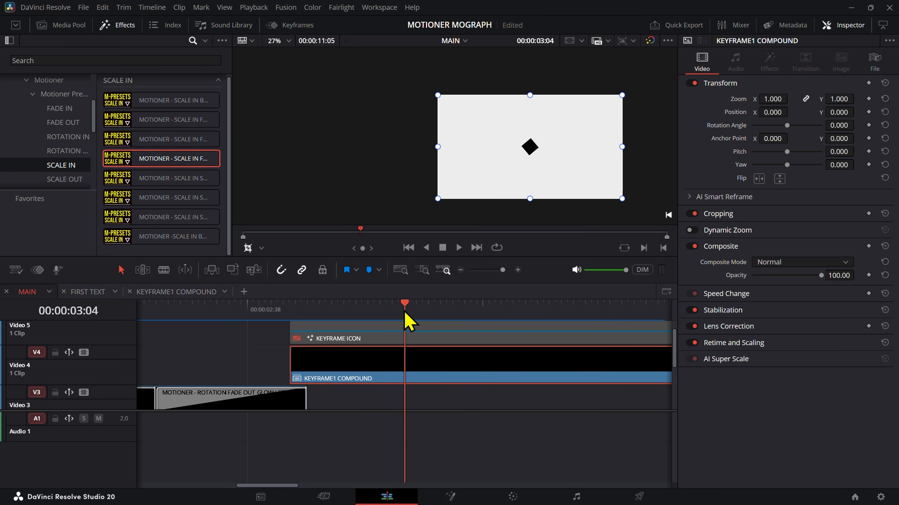
drag(406, 312, 514, 345)
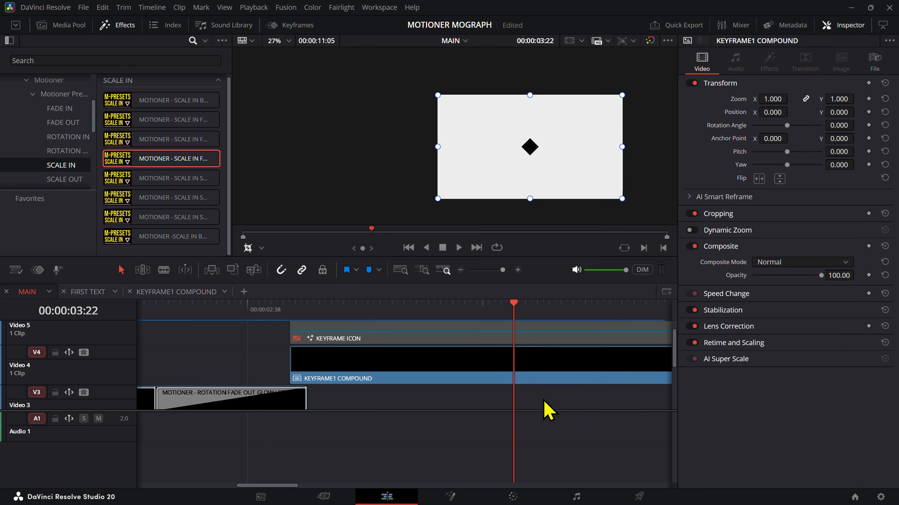
Step: Add a marker to KEYFRAME1 COMPOUND at 00:00:03:24, split the clip there, and select its second part
mouse_move(296, 307)
mouse_down()
mouse_move(545, 311)
mouse_move(525, 324)
mouse_up()
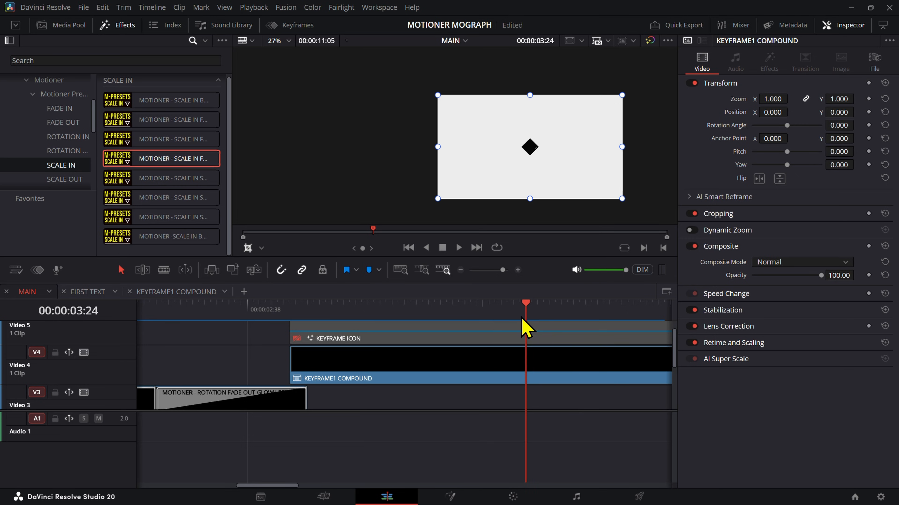
click(542, 379)
key(m)
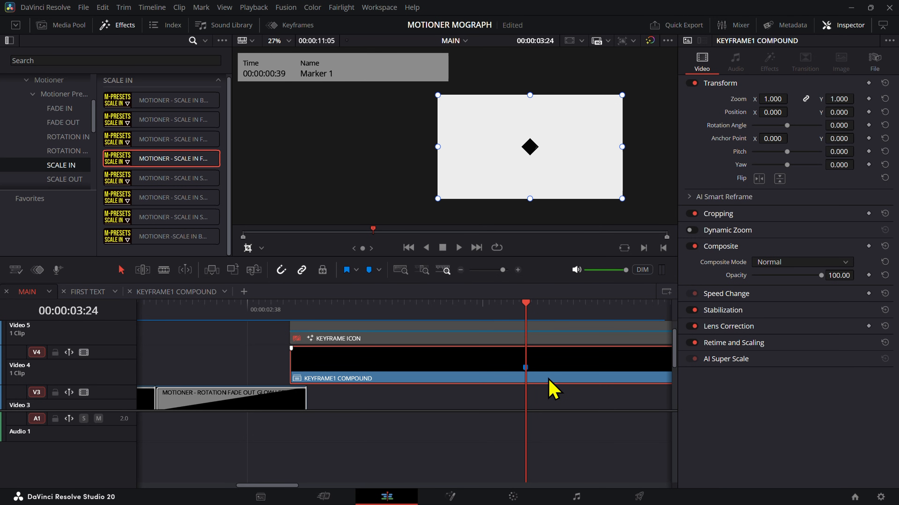
key(ctrl+b)
click(568, 367)
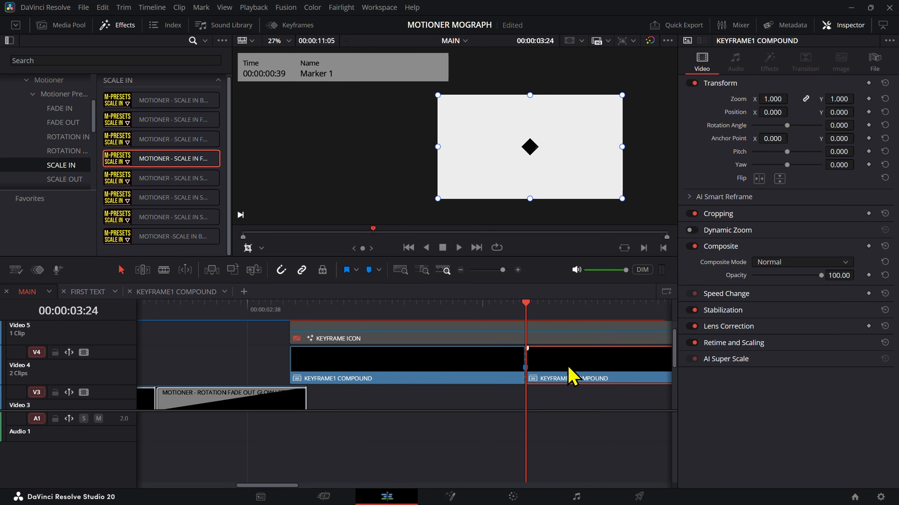
Step: Search the effects for "anim" and apply the MOTIONER - Animate transition to the cut between the two KEYFRAME1 COMPOUND parts
click(118, 57)
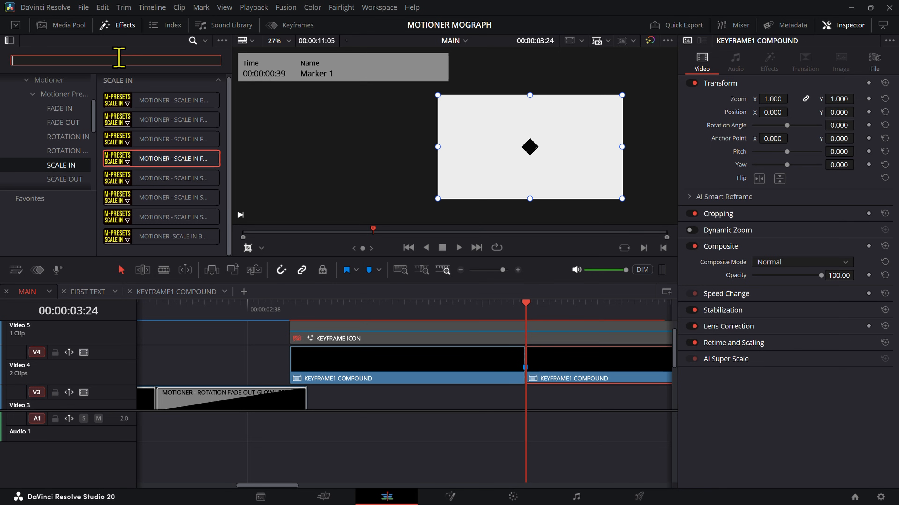
text(anim)
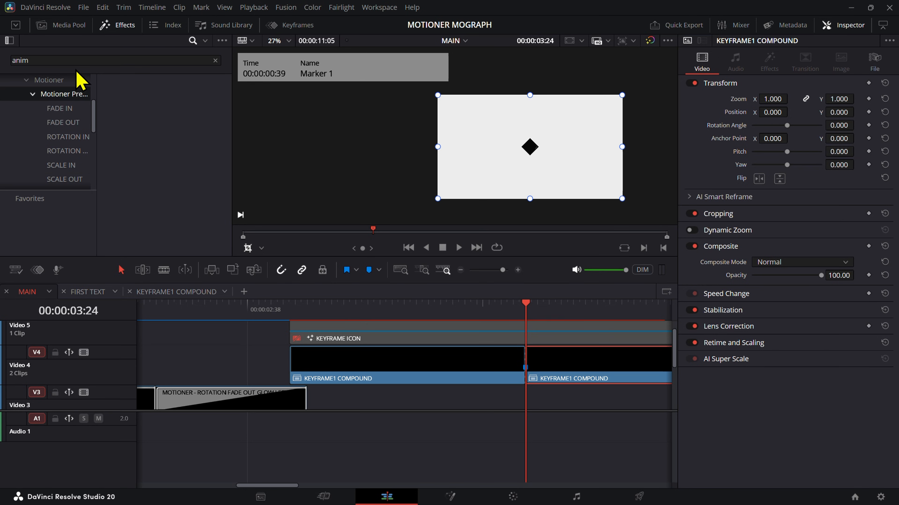
click(67, 81)
drag(147, 104, 523, 364)
Step: Shift the second KEYFRAME1 COMPOUND part to X position -322 and scale it to a zoom of 0.820
click(628, 377)
click(712, 72)
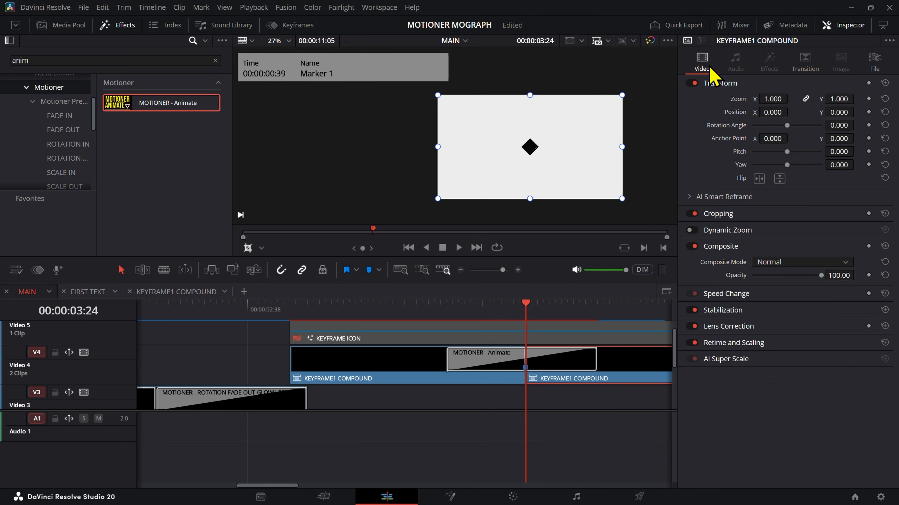
drag(772, 112, 703, 112)
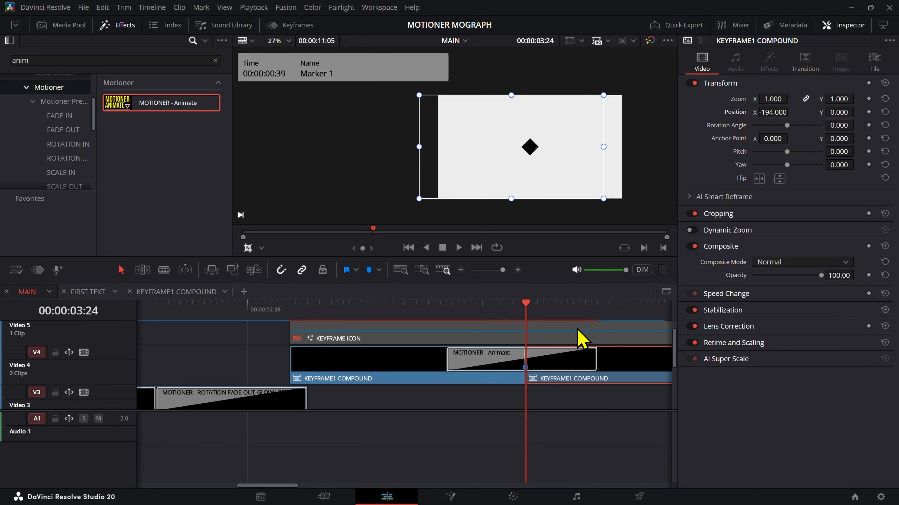
drag(595, 332, 602, 329)
click(616, 315)
click(626, 366)
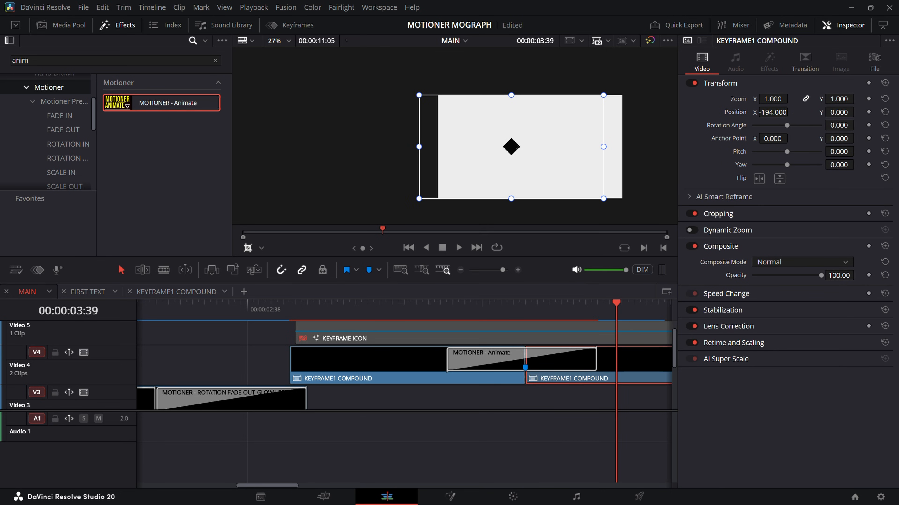
drag(772, 112, 750, 112)
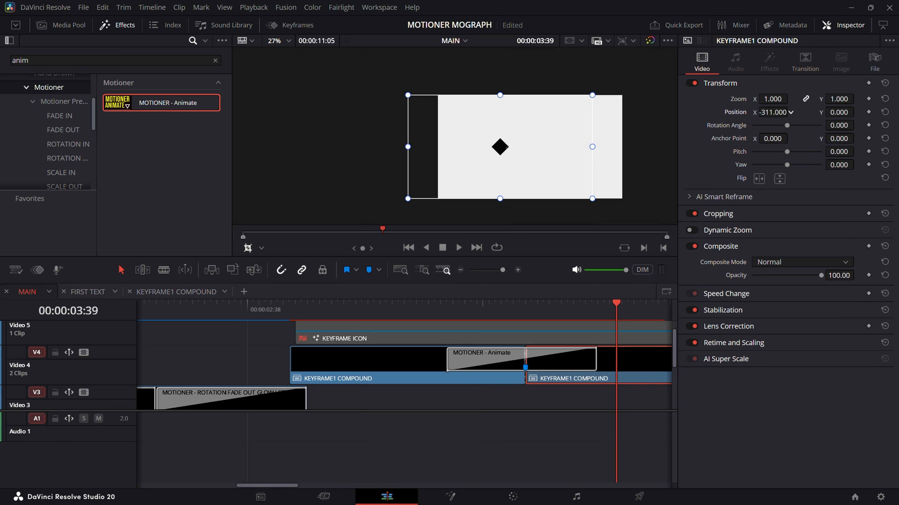
drag(750, 112, 779, 99)
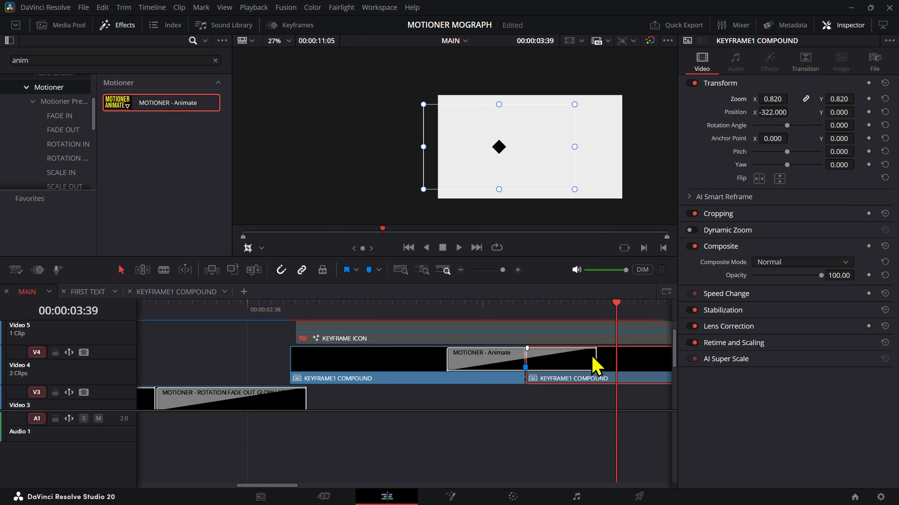
Step: Turn on Preview Upcoming Clip for the MOTIONER - Animate transition with the playhead on the cut at 00:00:03:24
drag(569, 322, 485, 354)
click(460, 316)
drag(461, 318, 447, 316)
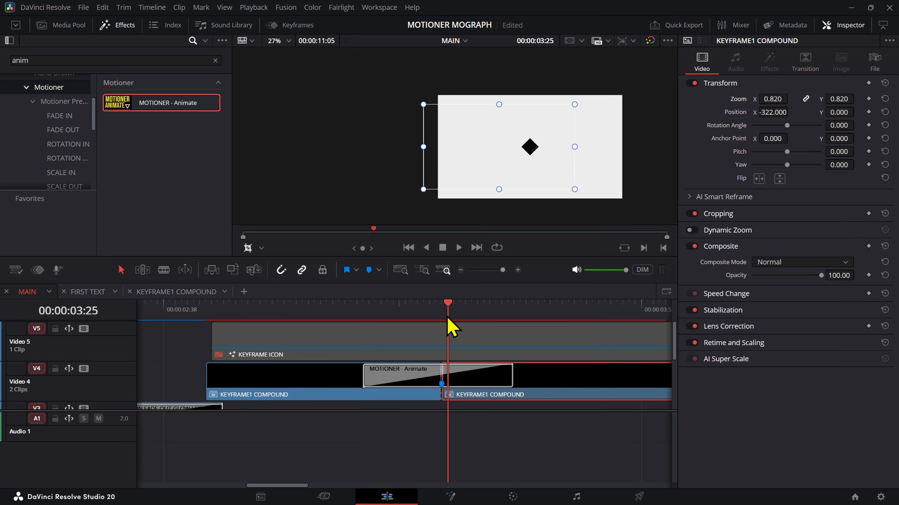
click(478, 382)
click(443, 306)
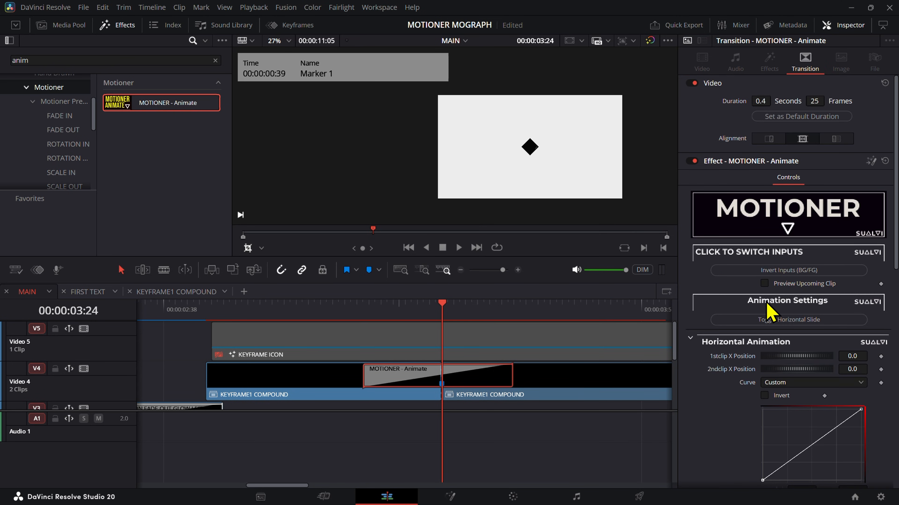
click(764, 284)
scroll(577, 197, down, 1)
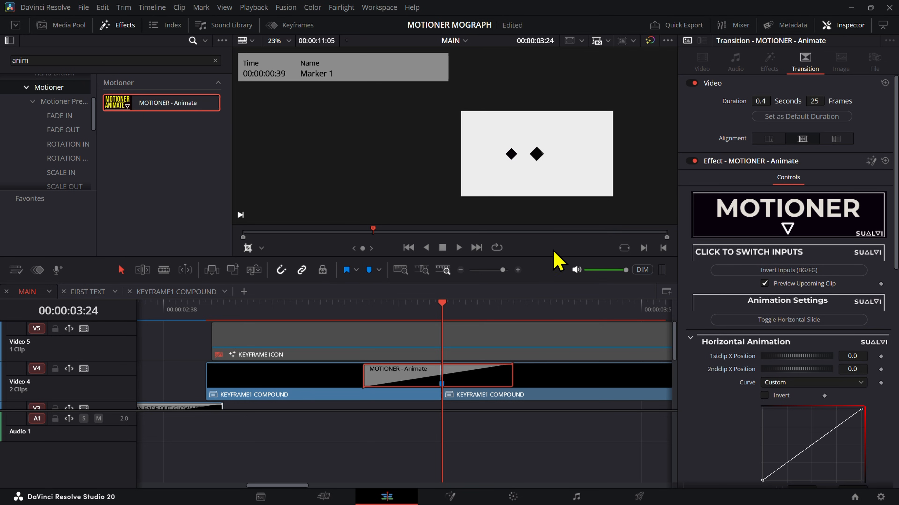
mouse_move(468, 321)
mouse_down()
mouse_move(474, 308)
mouse_move(443, 306)
mouse_up()
scroll(554, 159, up, 1)
Step: Copy the second clip's X position into the Animate transition, setting its 2ndclip X Position to -322
click(546, 401)
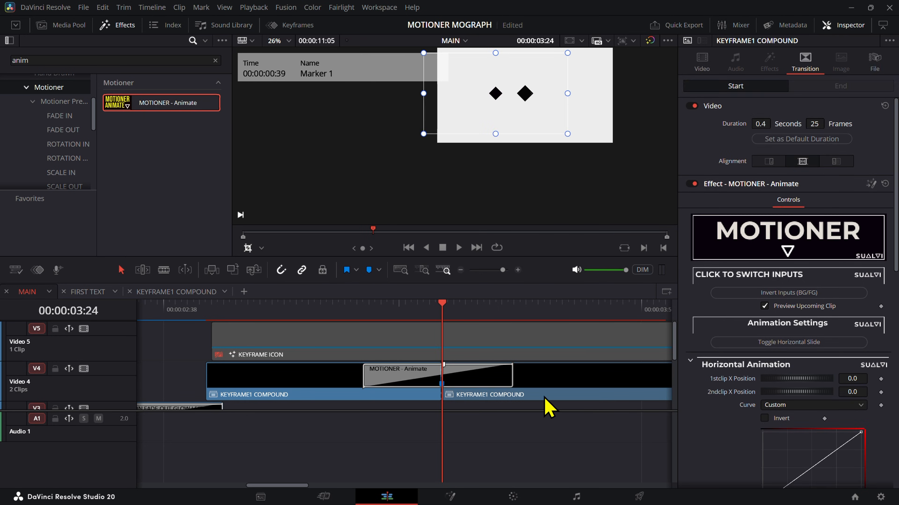
click(485, 381)
scroll(505, 120, up, 5)
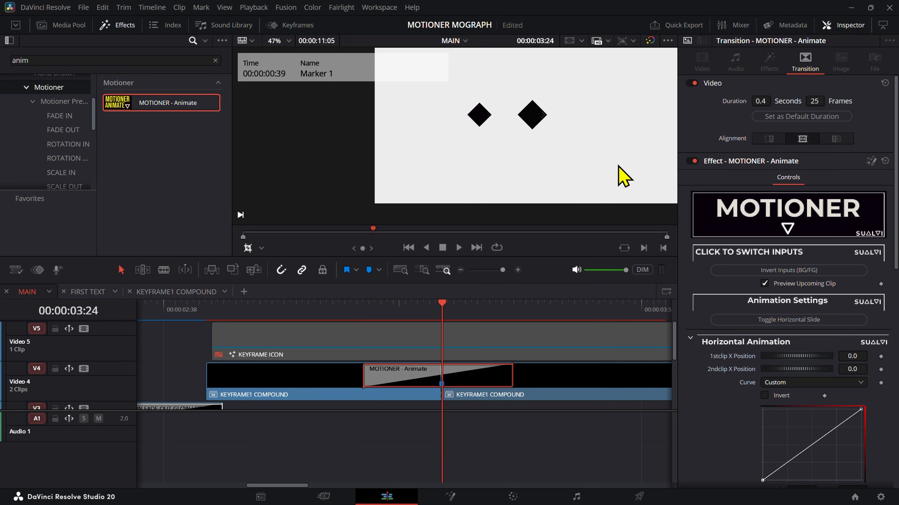
click(587, 394)
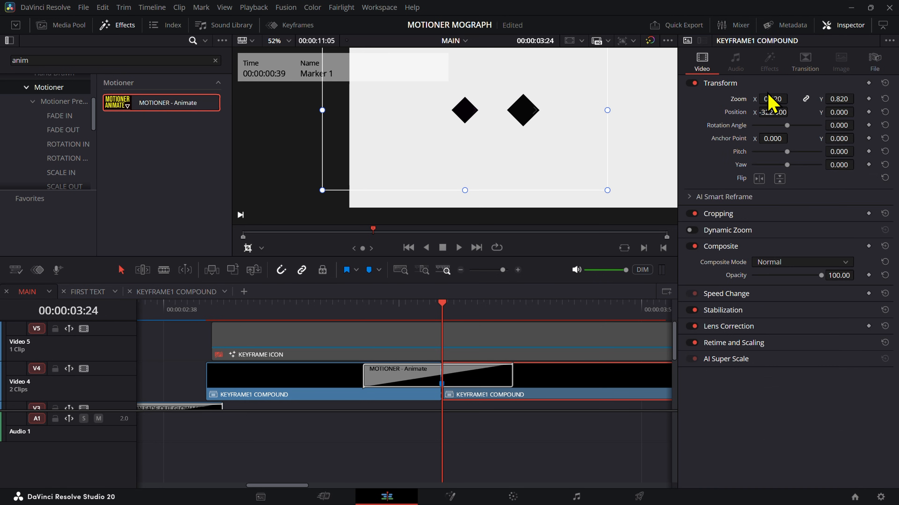
click(774, 112)
click(489, 387)
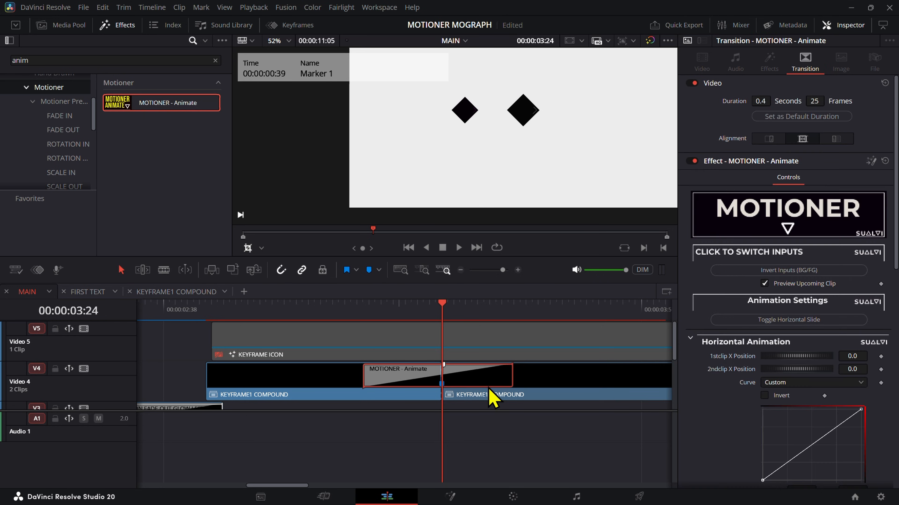
click(846, 369)
key(Return)
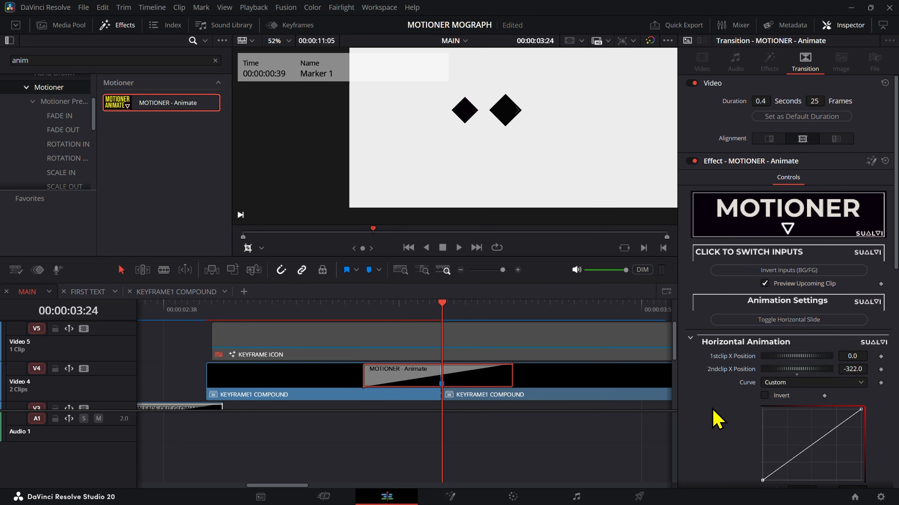
Step: Move to 00:00:03:35 near the end of the Animate transition and check the timeline playback resolution options
drag(461, 316, 508, 317)
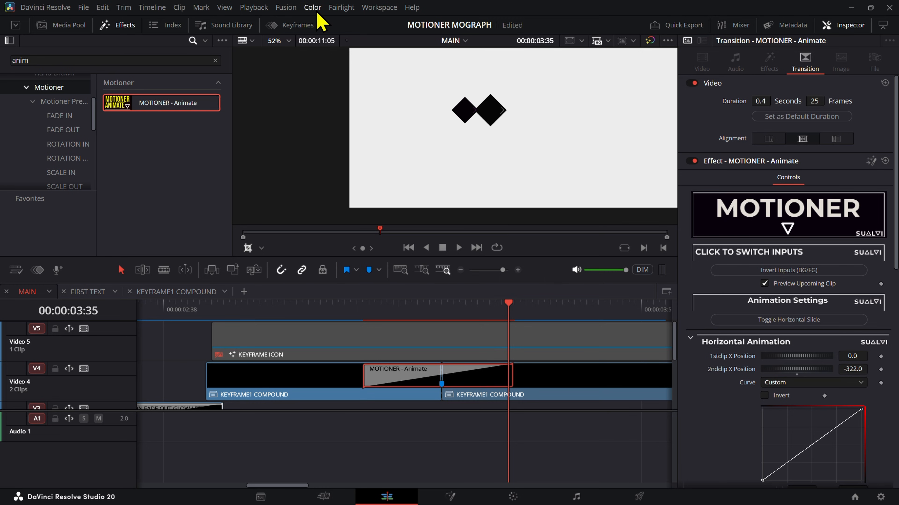
click(254, 7)
mouse_move(385, 46)
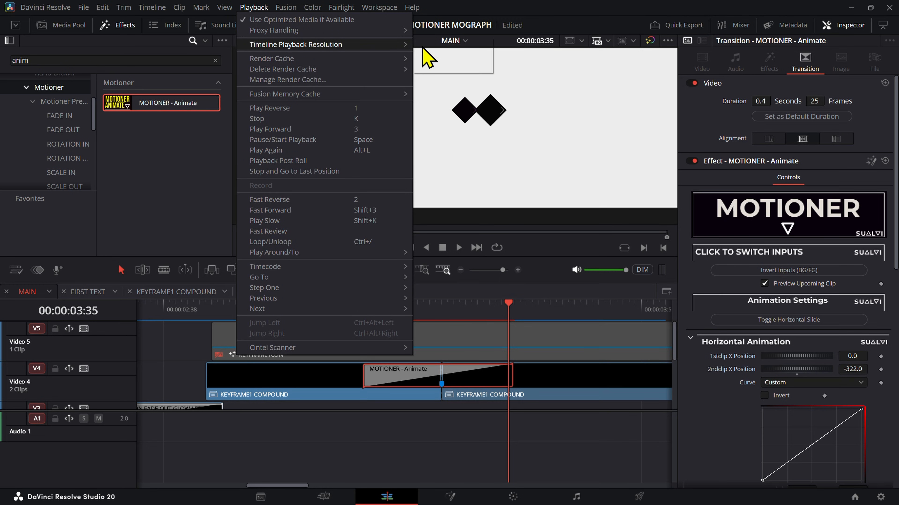
click(428, 55)
click(513, 394)
click(510, 385)
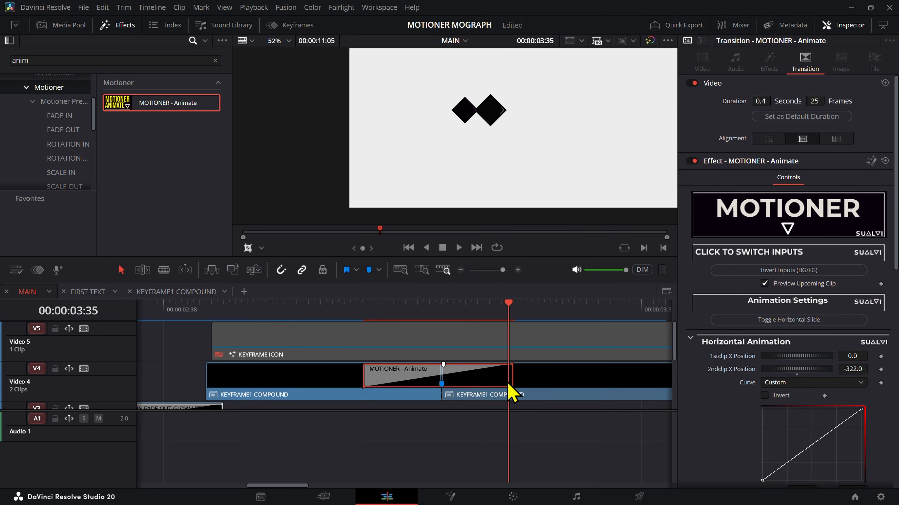
Step: Collapse the Vertical Animation controls of the Animate transition, keeping the Horizontal Animation settings in view at 00:00:03:35
scroll(877, 425, down, 5)
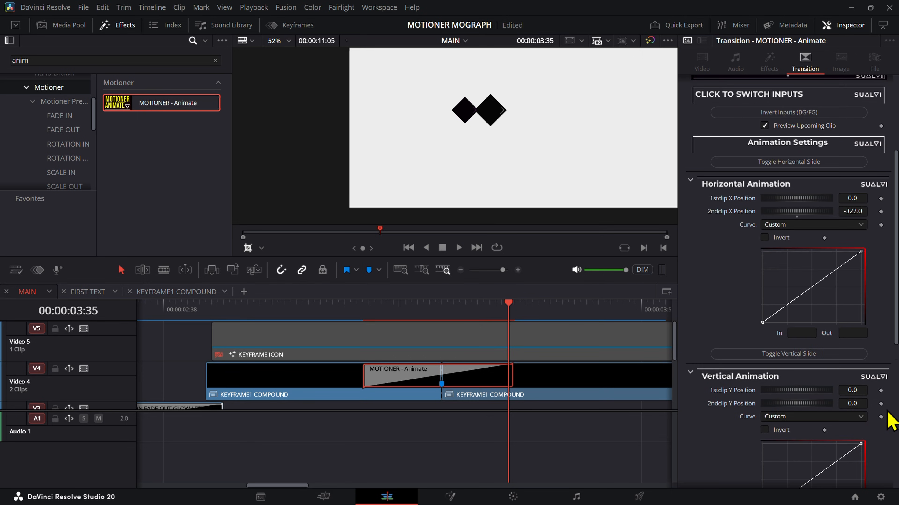
scroll(869, 247, up, 3)
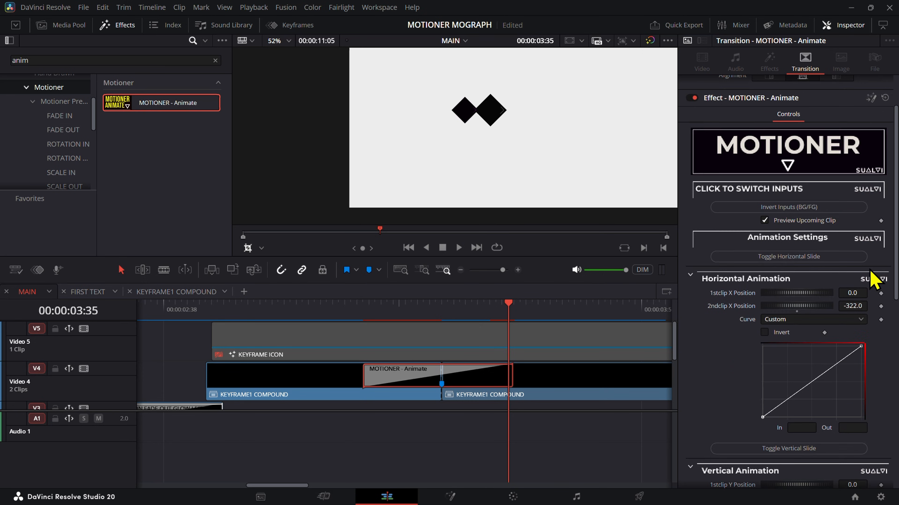
scroll(871, 227, down, 3)
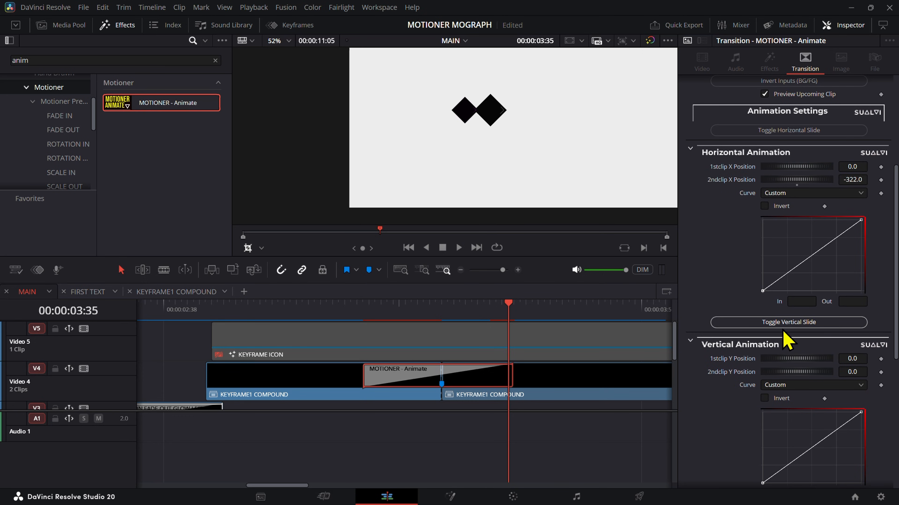
click(803, 327)
mouse_move(508, 316)
mouse_down()
mouse_move(431, 318)
mouse_move(511, 325)
mouse_up()
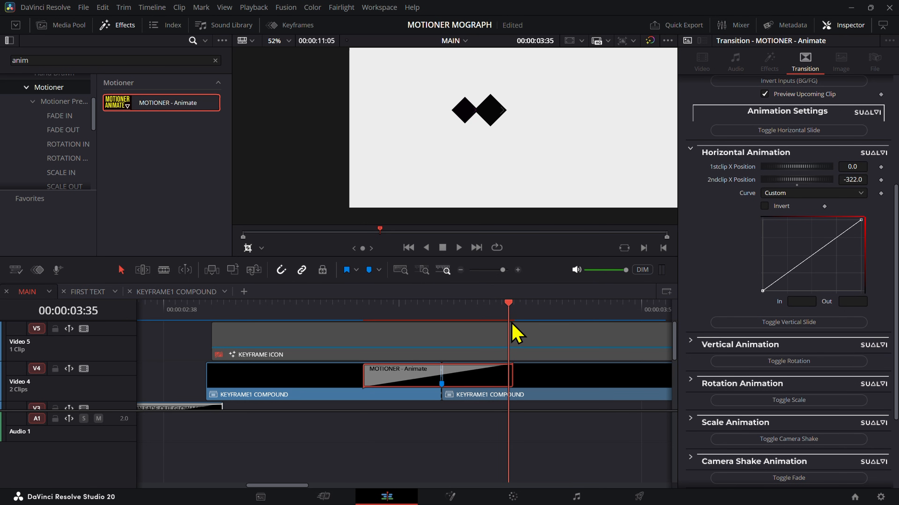
scroll(849, 261, up, 1)
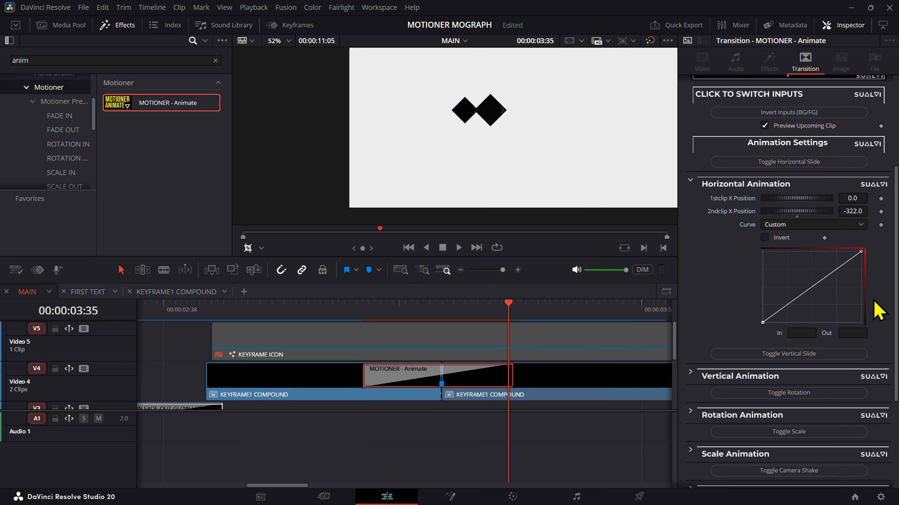
drag(504, 315, 508, 342)
Step: Lower the transition's 2ndclip X Position to -567.292 so the first diamond overlaps the upcoming clip's diamond
click(850, 214)
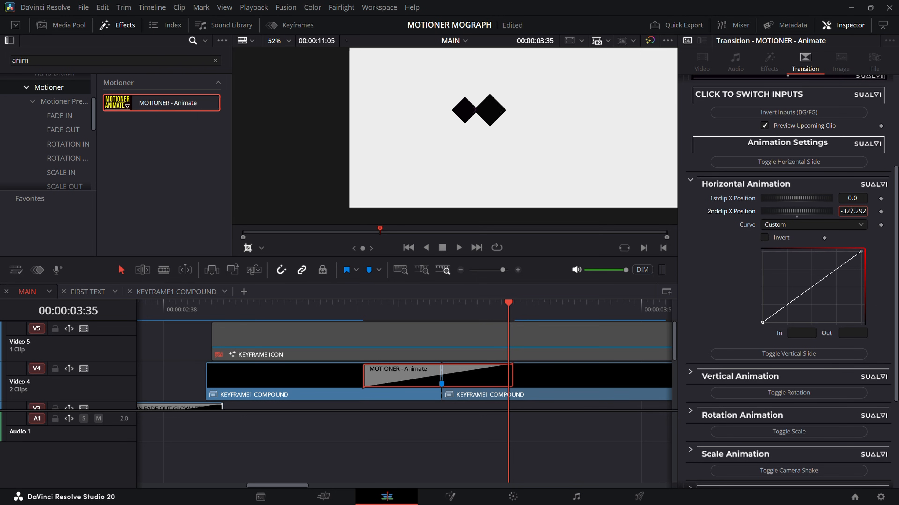
double_click(850, 213)
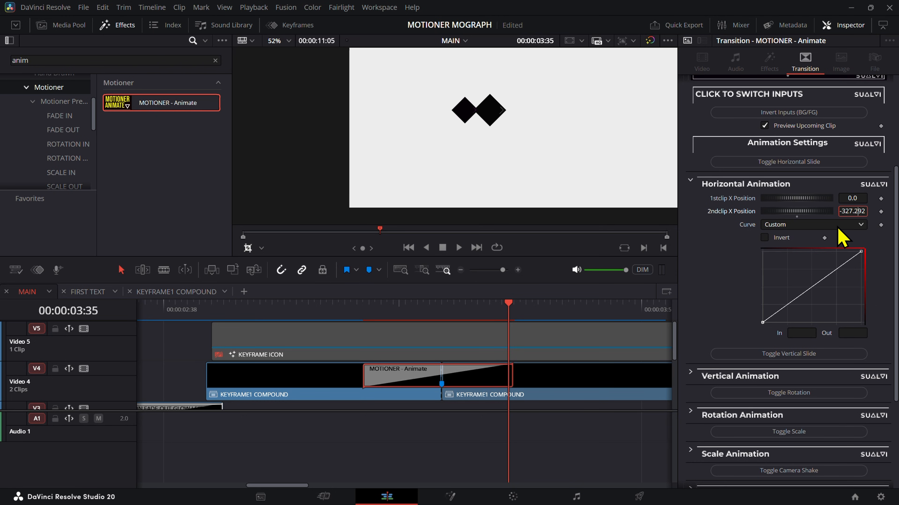
key(Down)
key(Down)
key(Down)
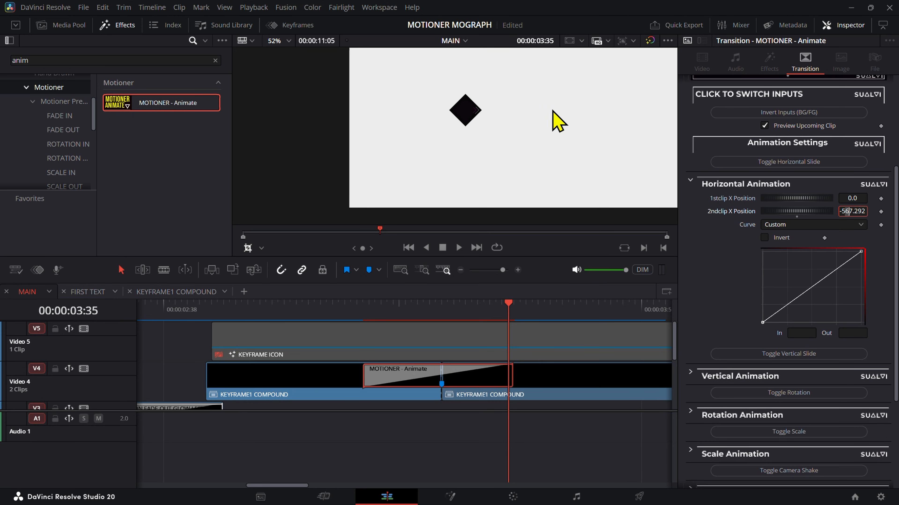
scroll(467, 114, up, 5)
scroll(474, 214, up, 8)
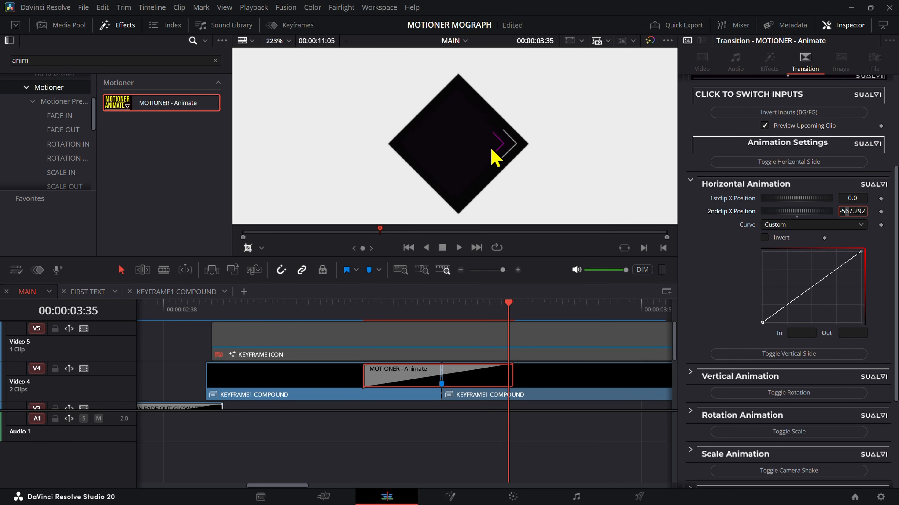
Step: Fine-tune the 2ndclip X Position to -575.292 to centre the two diamonds on each other
key(Right)
key(Down)
key(Down)
key(Down)
key(Down)
key(Down)
key(Down)
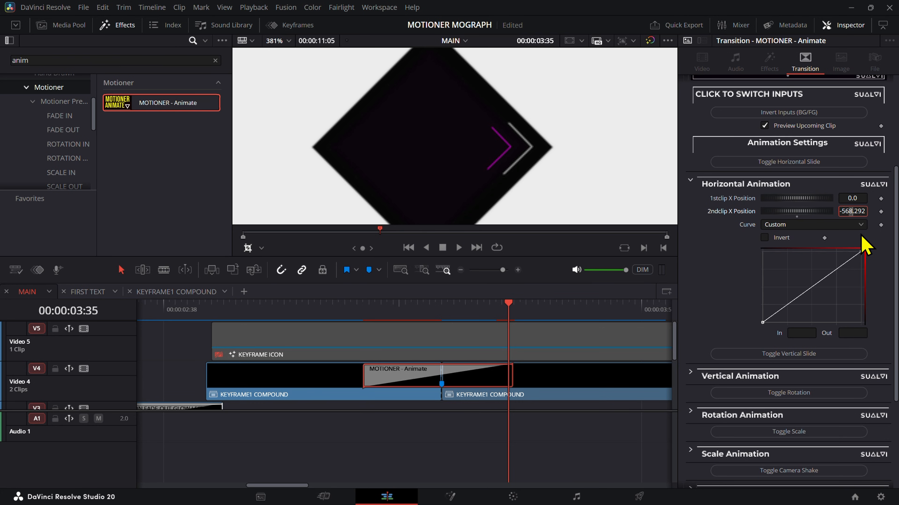
key(Down)
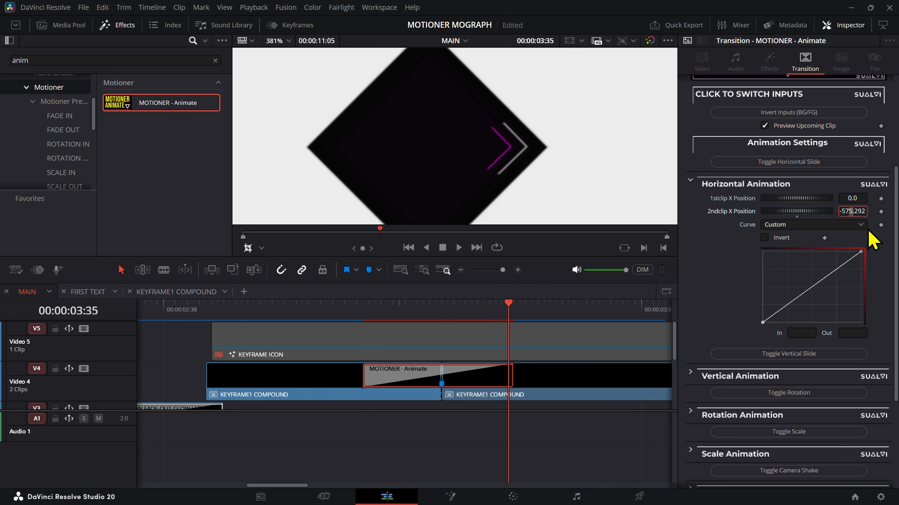
key(Down)
scroll(401, 220, down, 3)
scroll(398, 213, down, 2)
drag(399, 212, 447, 137)
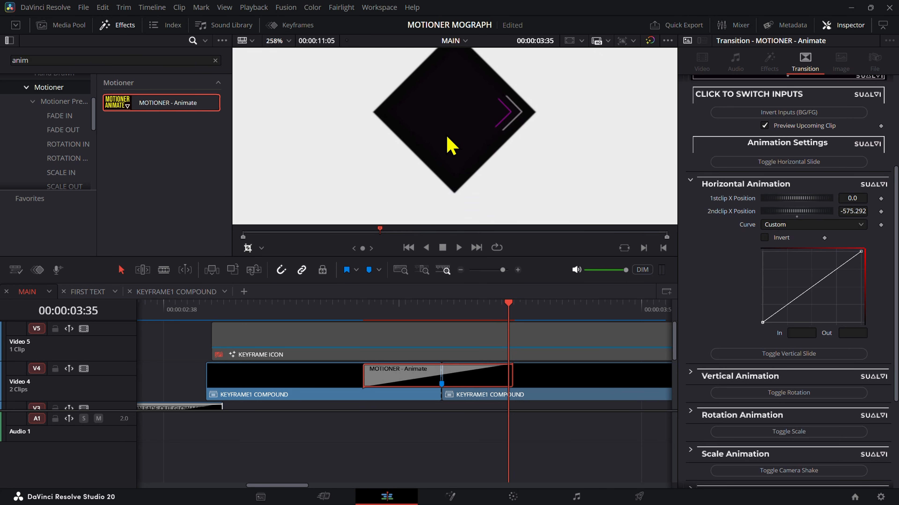
Step: Collapse the Camera Shake Animation settings of the Animate transition
scroll(448, 136, up, 3)
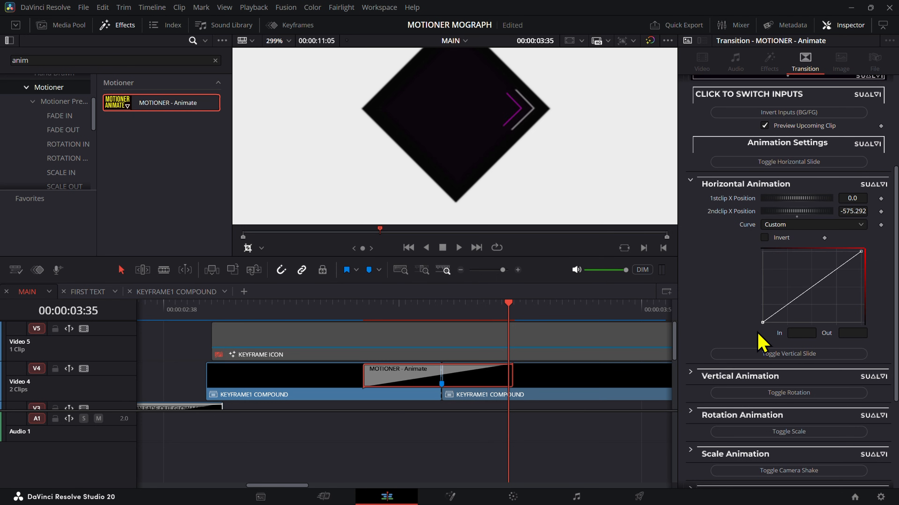
scroll(715, 371, down, 3)
click(746, 321)
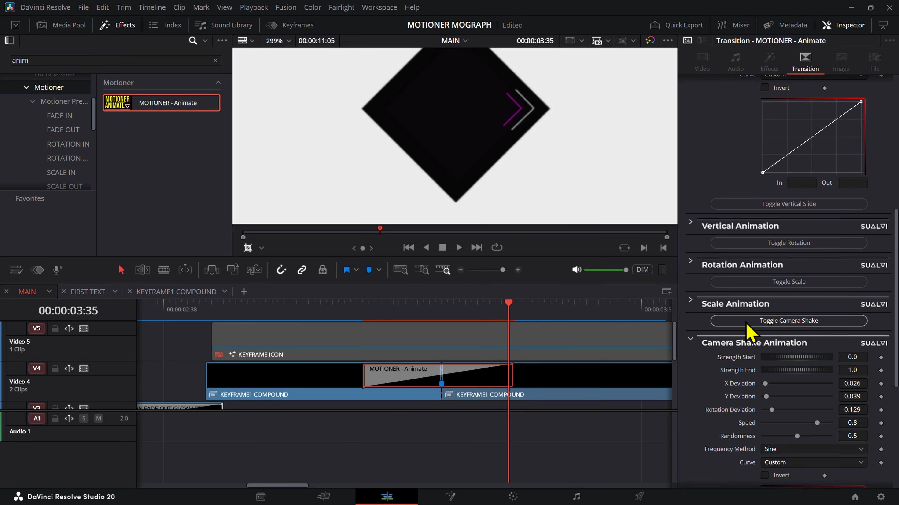
click(750, 343)
Step: Show the transition's Scale Animation settings, enable Invert and set Start Size to 0.838 to match the upcoming diamond
click(787, 283)
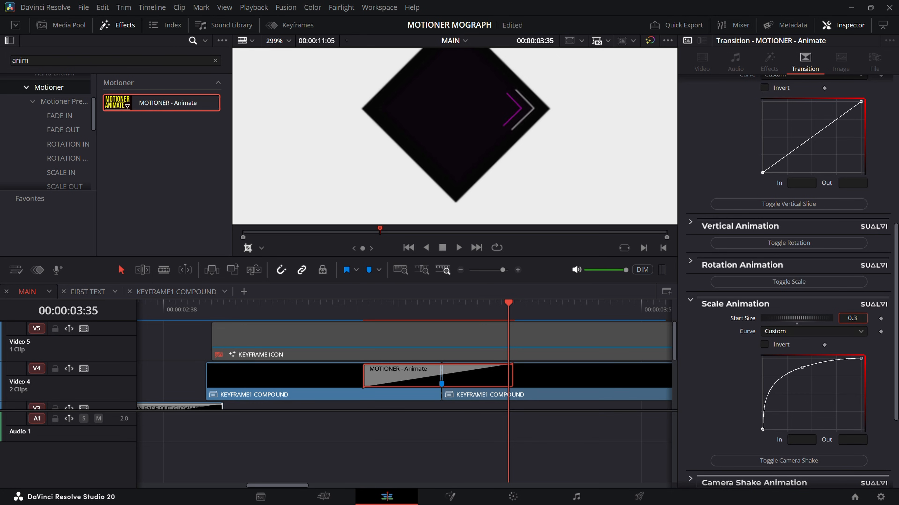
click(764, 345)
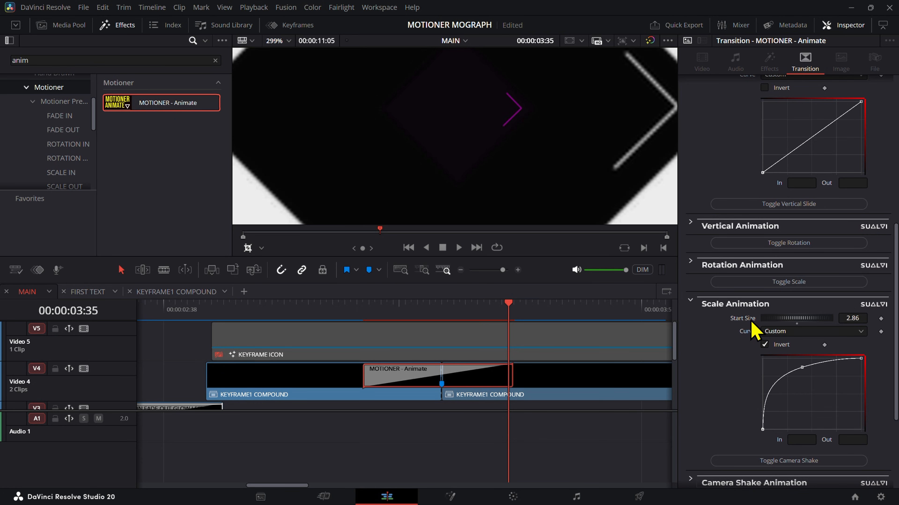
mouse_move(853, 318)
mouse_down()
mouse_move(891, 318)
mouse_move(852, 318)
mouse_up()
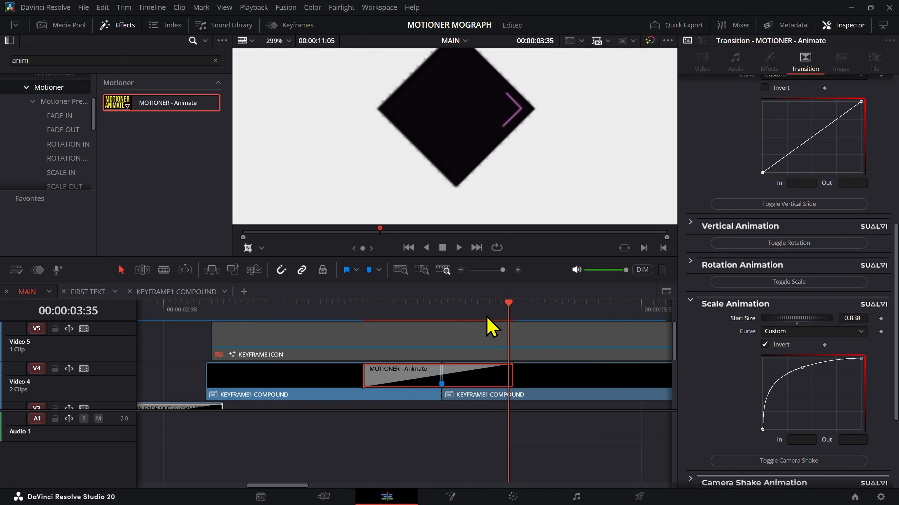
Step: Flatten both ends of the Horizontal Animation curve, lengthen its end handle and play the transition from 00:00:03:11
drag(492, 316, 363, 315)
scroll(477, 157, down, 5)
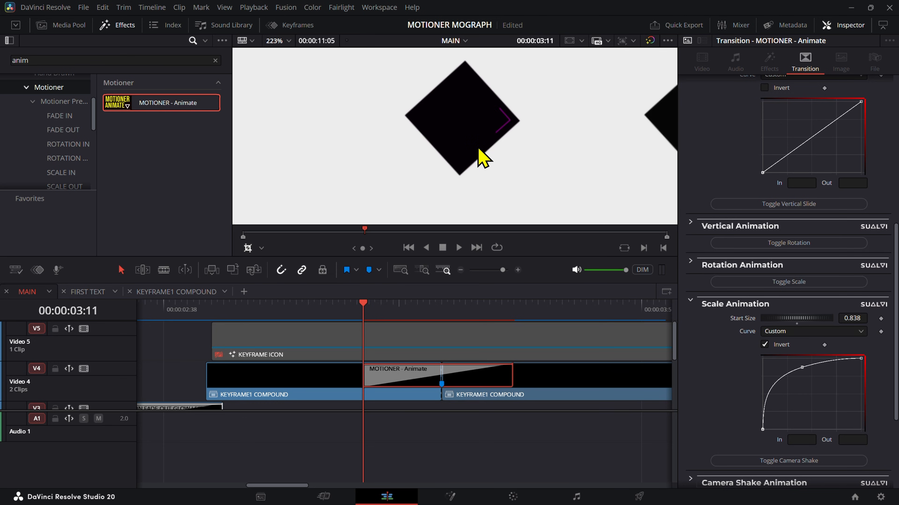
click(762, 172)
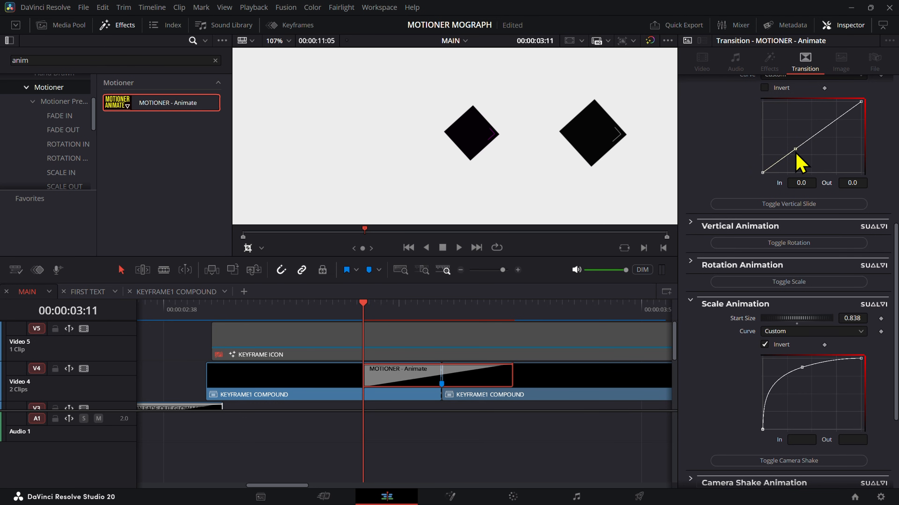
key(f)
click(860, 102)
key(f)
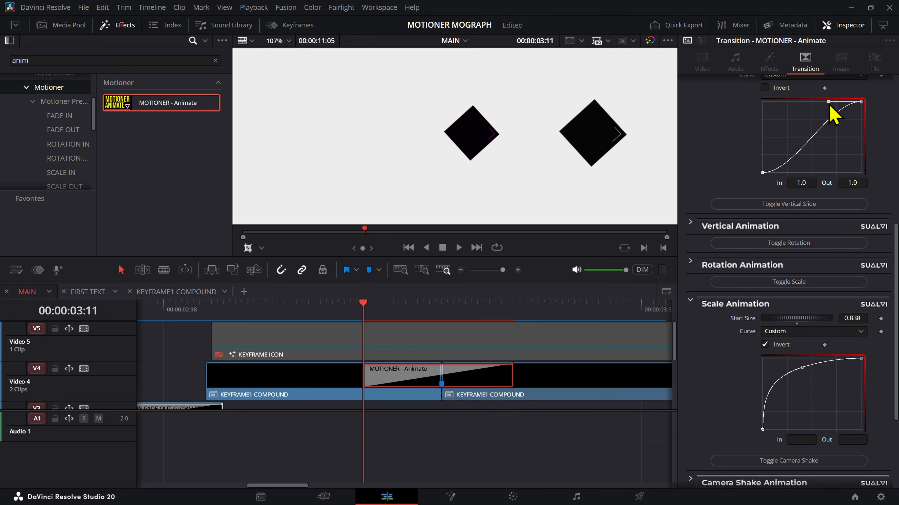
drag(829, 106, 790, 106)
key(space)
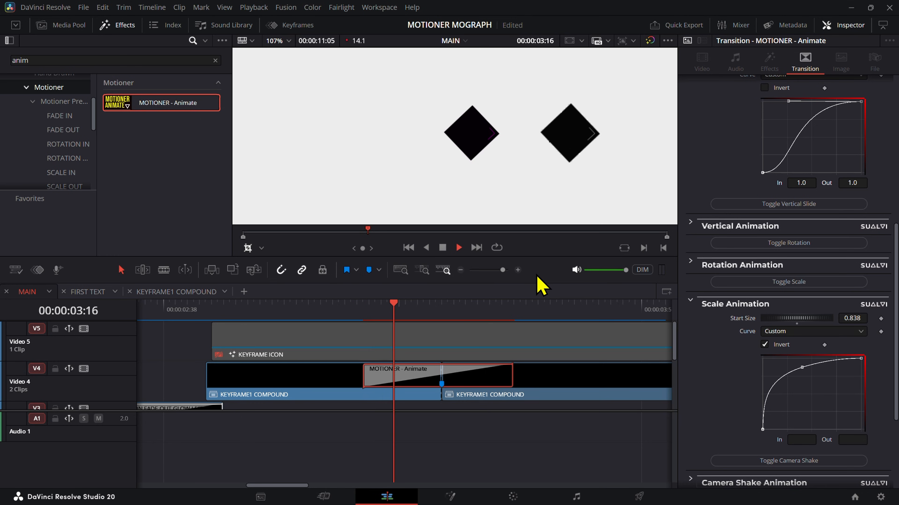
Step: Remove the middle point of the Scale Animation curve and flatten both ends into a smooth ease-in and ease-out
click(387, 304)
drag(799, 417, 809, 418)
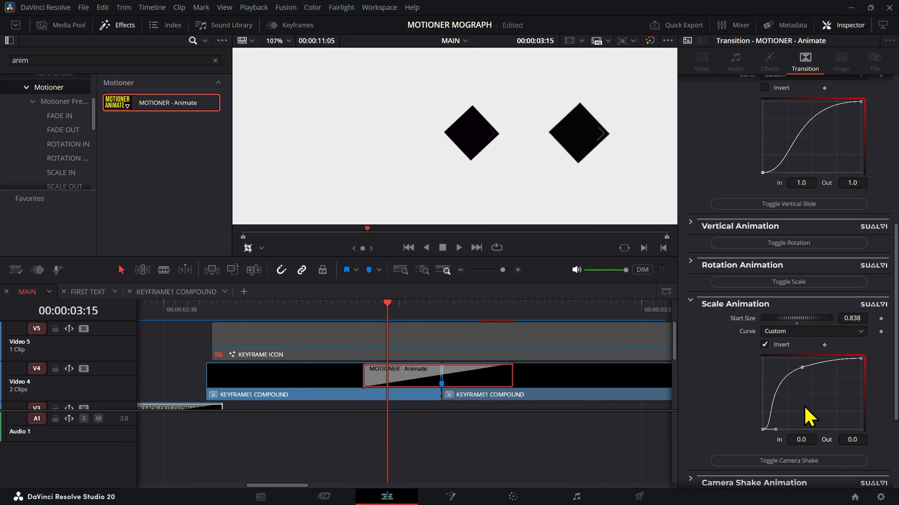
click(801, 367)
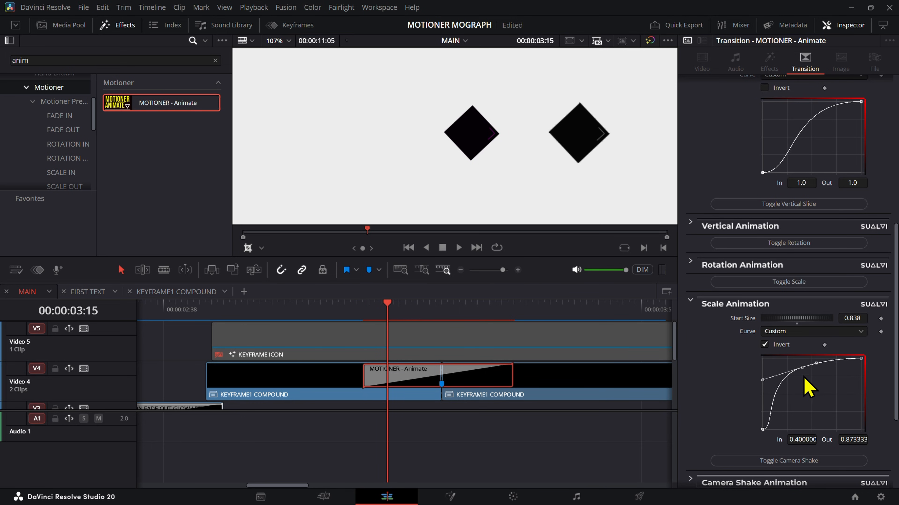
right_click(793, 382)
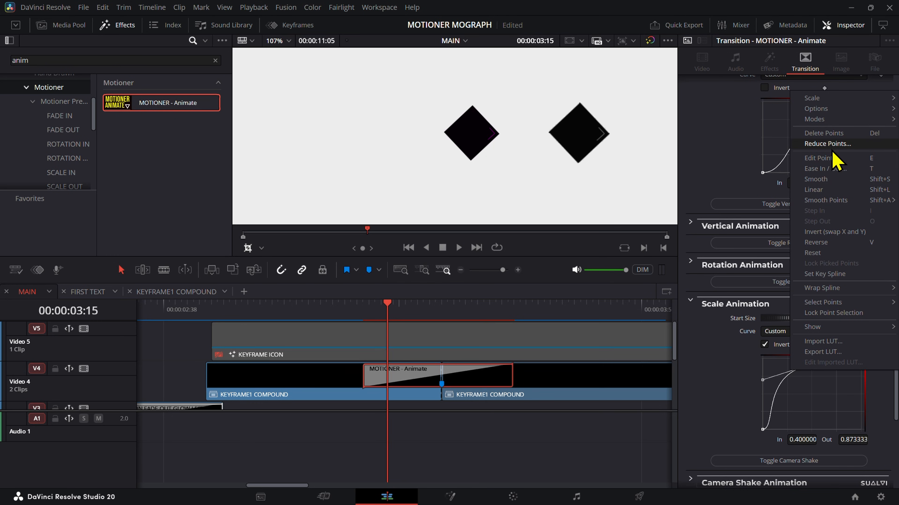
click(839, 145)
mouse_move(842, 382)
mouse_down()
mouse_move(866, 361)
mouse_move(745, 355)
mouse_up()
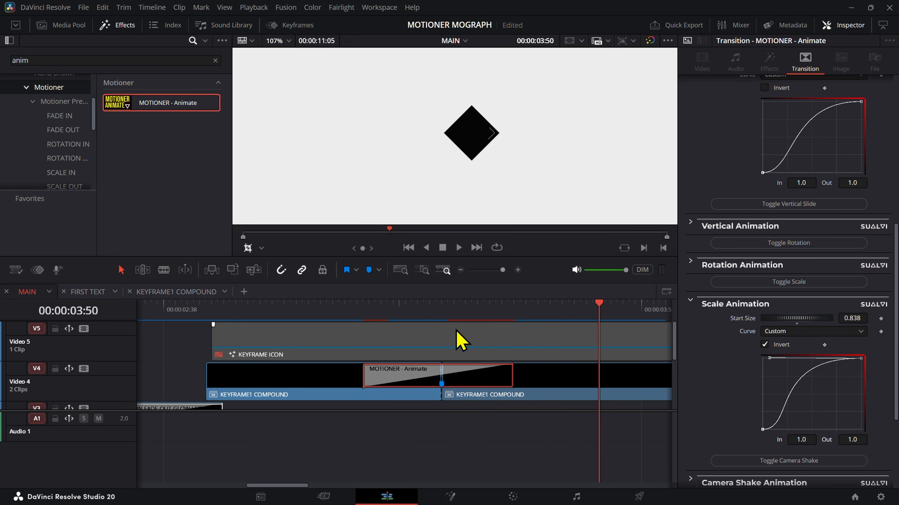
Step: Reshape the ends of the Scale and Horizontal Animation curves into accelerating ease-ins and play the transition from its start
drag(393, 306, 445, 315)
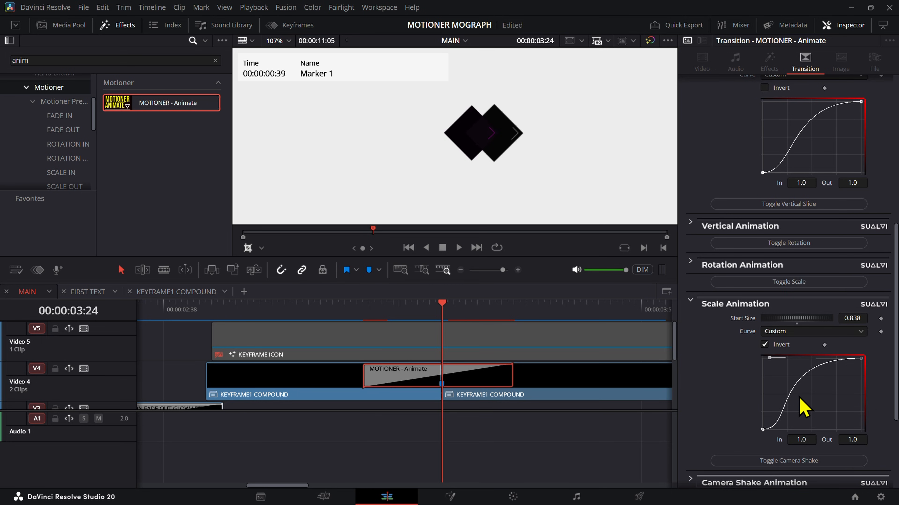
drag(769, 358, 850, 411)
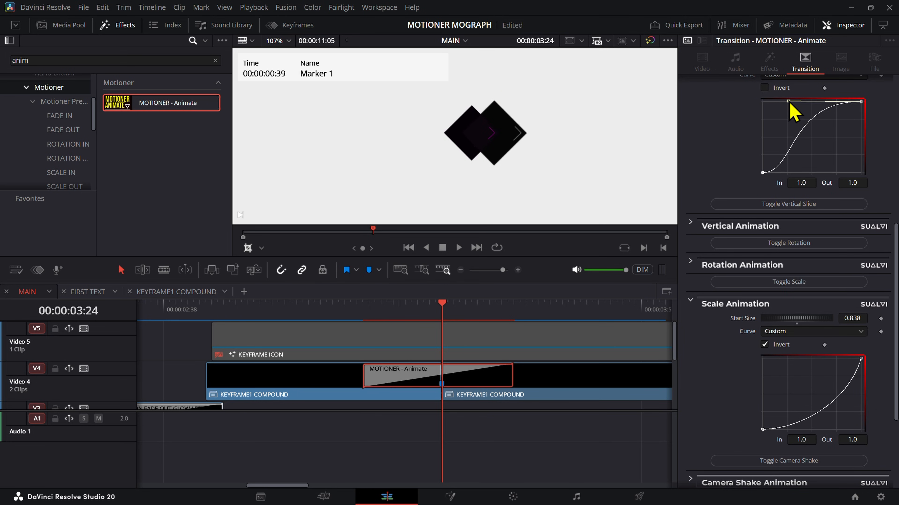
drag(788, 101, 832, 148)
click(363, 318)
key(space)
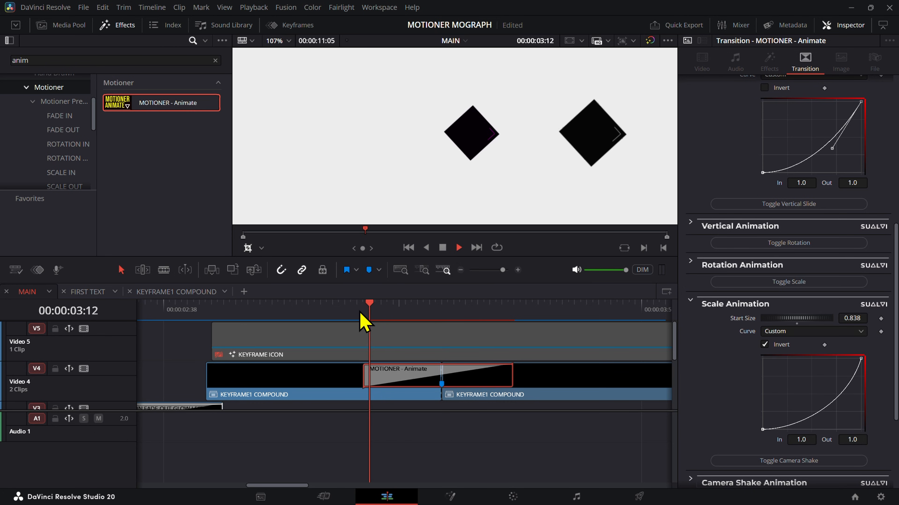
Step: Replay the Animate transition several times to examine the timing of the diamond's movement
scroll(315, 361, down, 2)
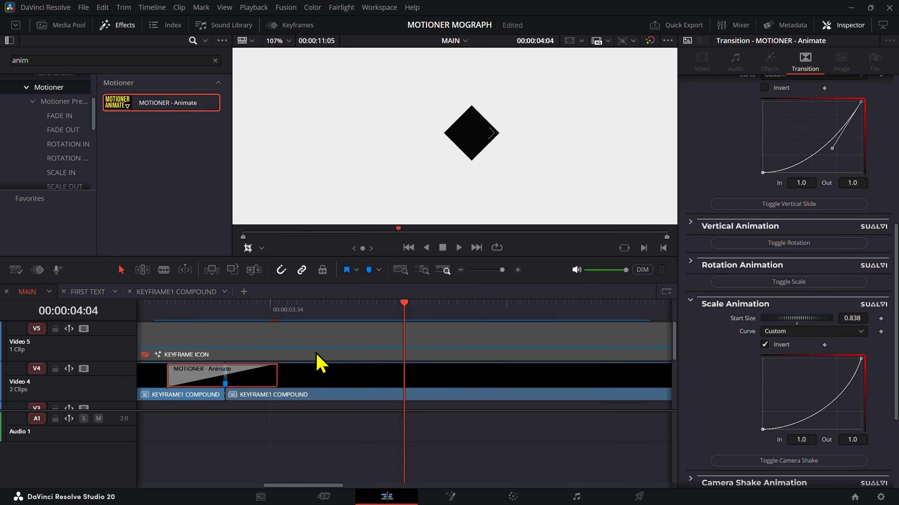
click(254, 303)
key(space)
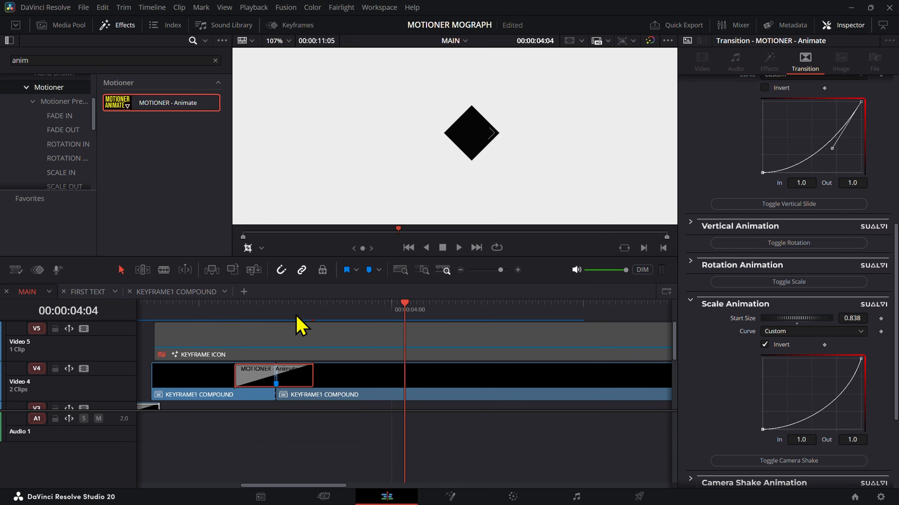
drag(300, 320, 275, 321)
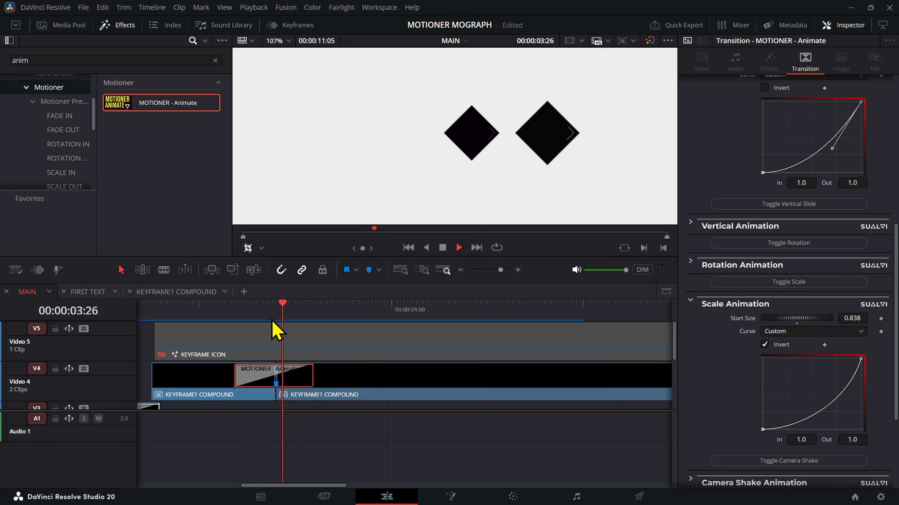
key(space)
click(270, 319)
key(space)
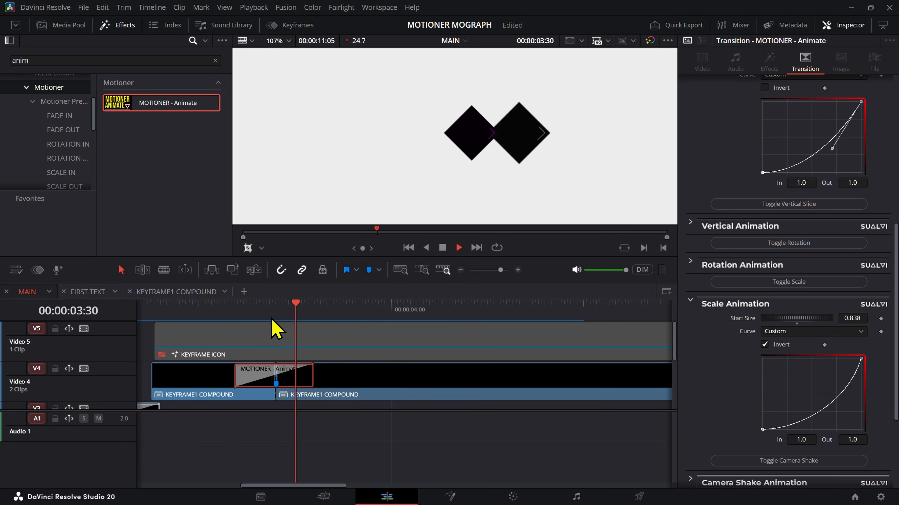
Step: Step through the transition to 00:00:03:35 and lower the Horizontal Animation curve's end handle for a stronger ease-in
click(292, 321)
drag(292, 320, 302, 321)
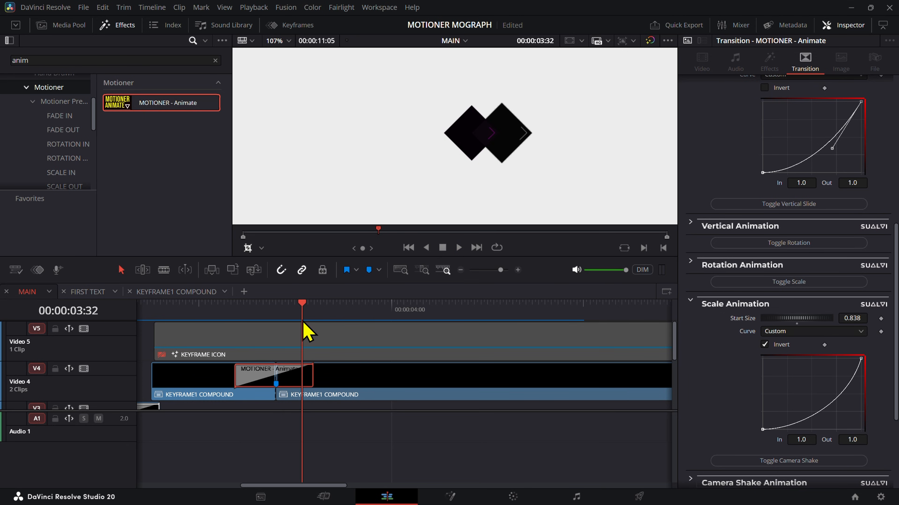
key(Right)
key(Right)
key(Right)
key(Left)
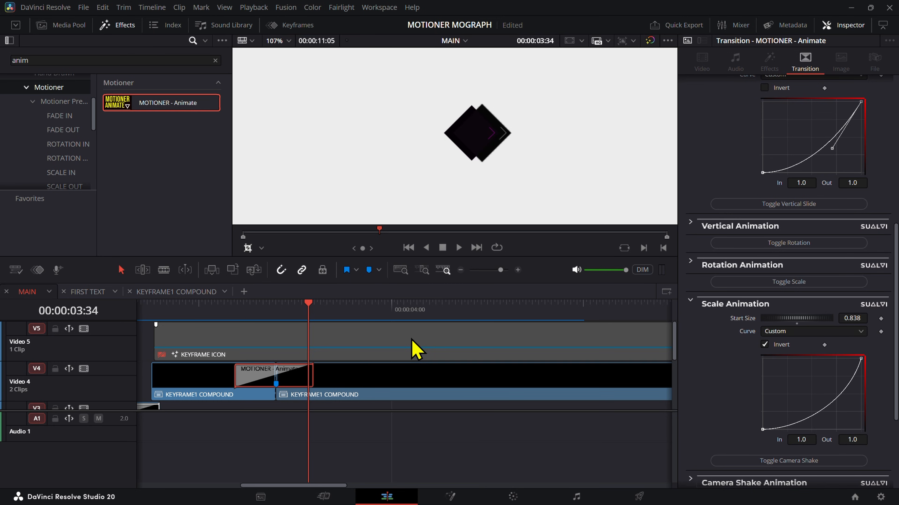
key(Right)
drag(831, 148, 814, 165)
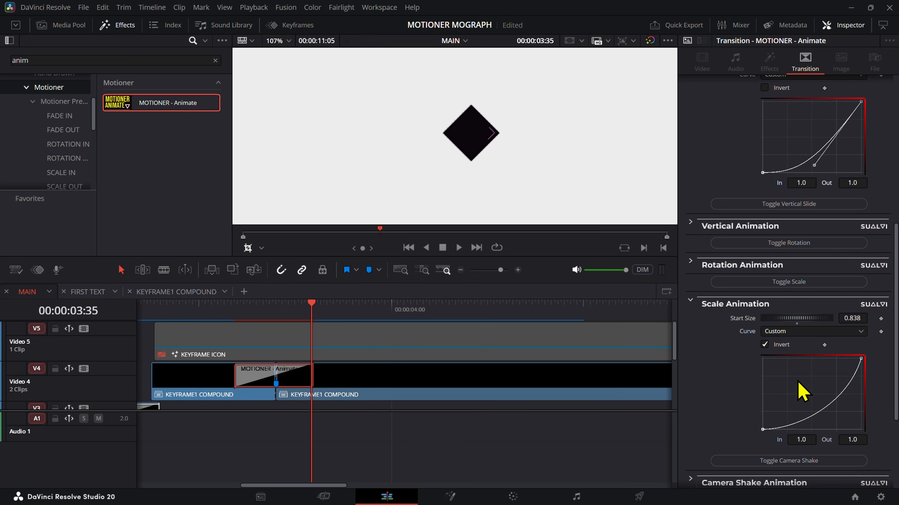
Step: Turn off Preview Upcoming Clip for the Animate transition and play the transition from its start
mouse_move(307, 306)
mouse_down()
mouse_move(250, 315)
mouse_move(241, 305)
mouse_move(316, 334)
mouse_move(266, 331)
mouse_move(252, 318)
mouse_move(289, 331)
mouse_up()
scroll(868, 207, up, 2)
scroll(846, 192, up, 10)
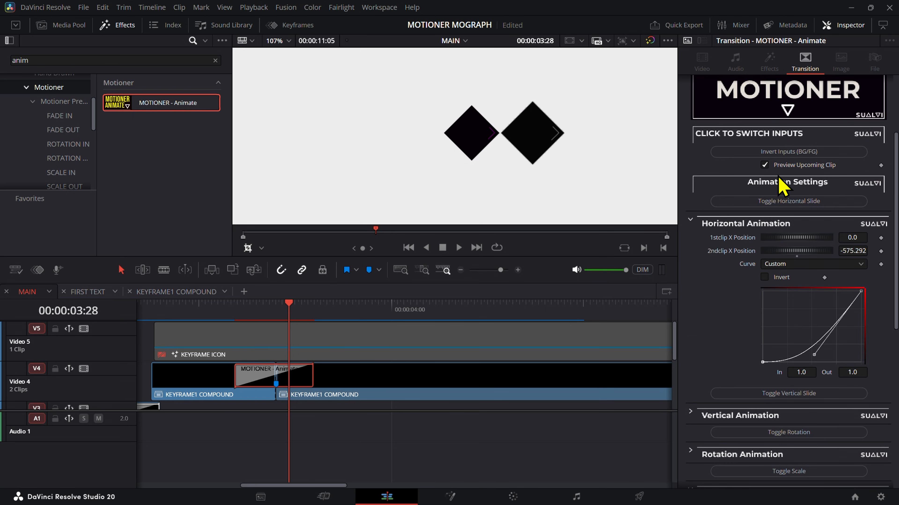
scroll(478, 205, down, 3)
drag(271, 332, 239, 320)
key(space)
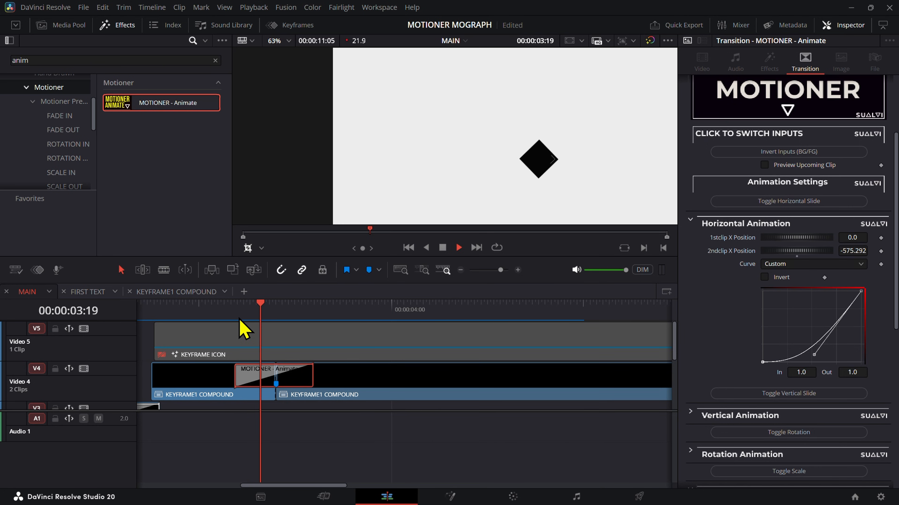
click(248, 316)
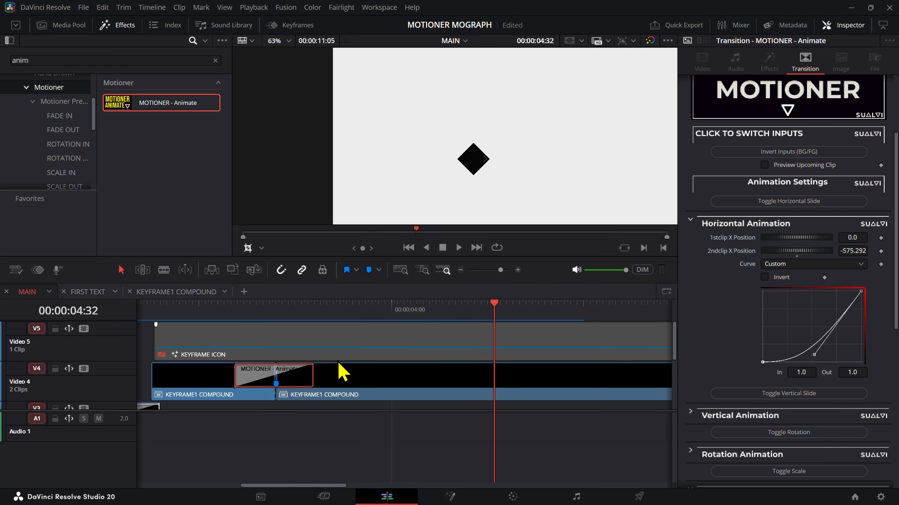
drag(305, 302, 313, 345)
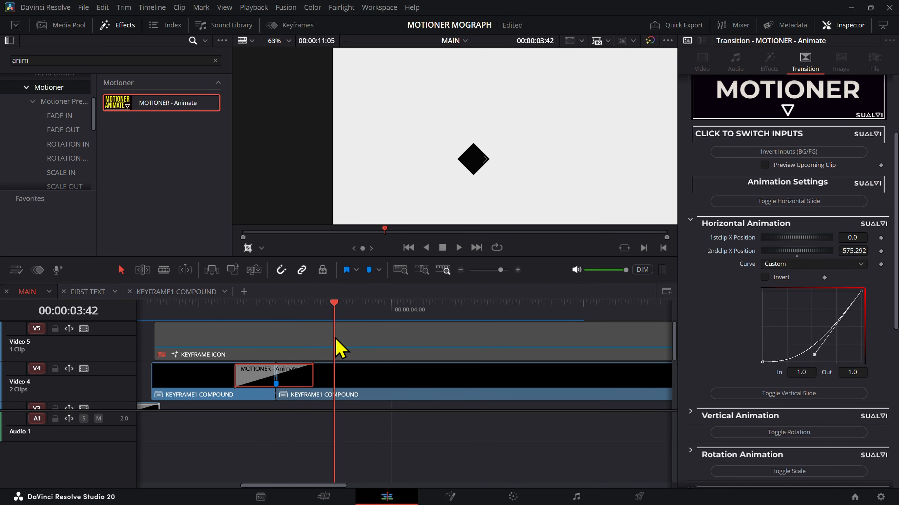
click(351, 385)
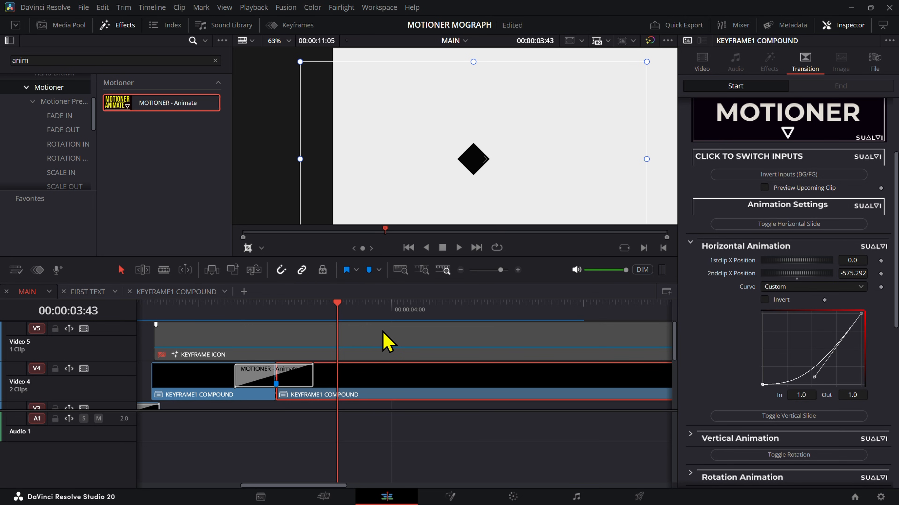
click(327, 332)
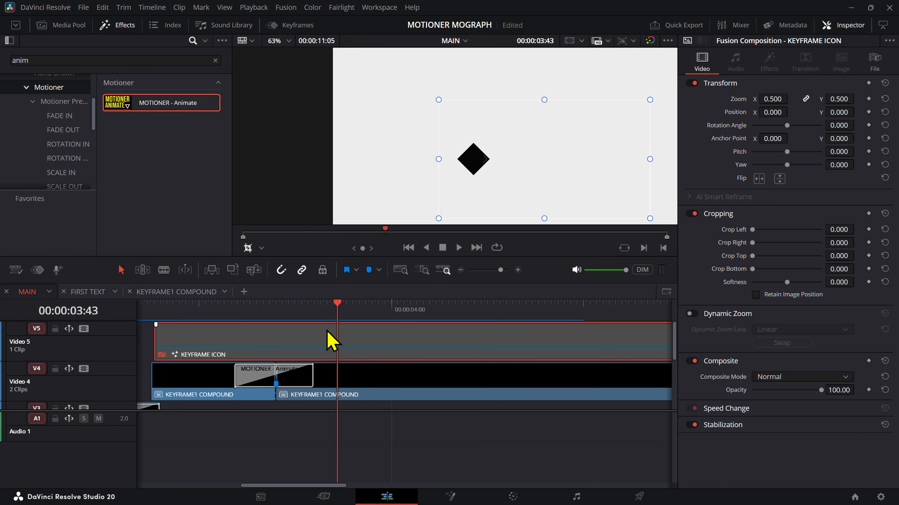
key(Delete)
click(375, 367)
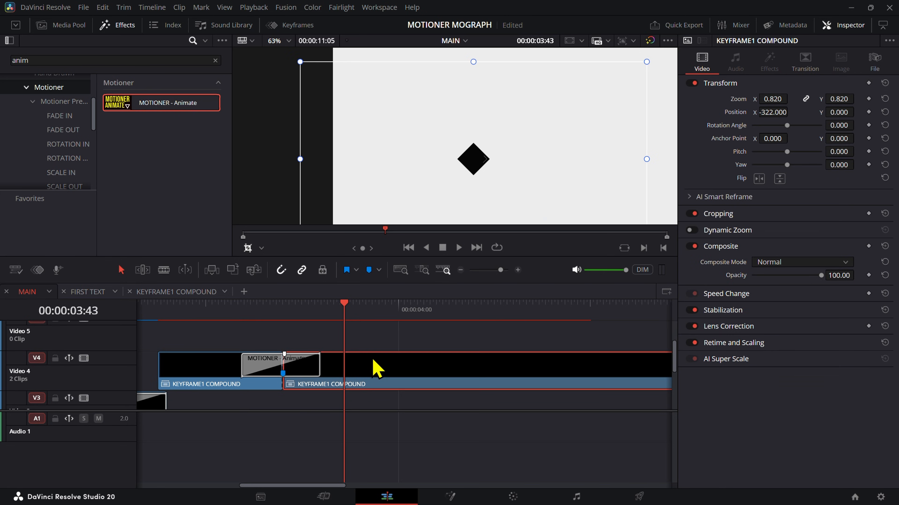
drag(385, 355, 381, 348)
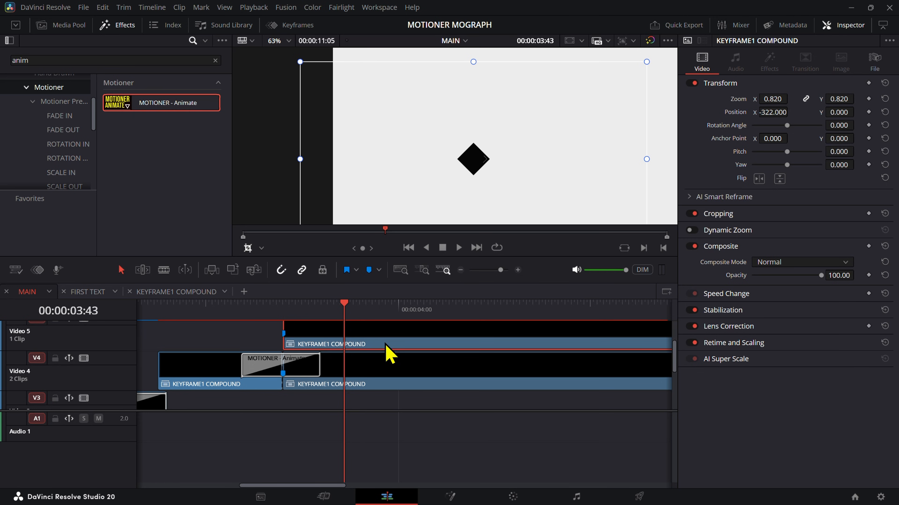
key(ctrl+z)
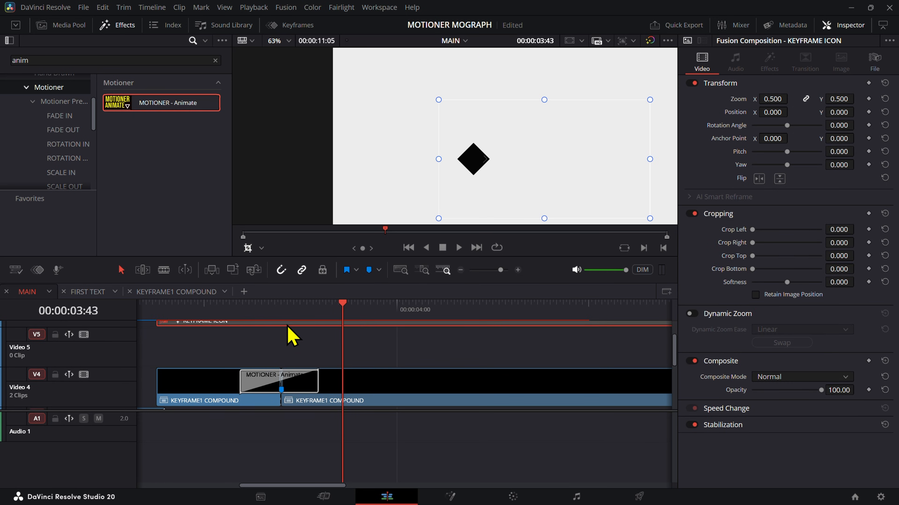
Step: Place the KEYFRAME ICON clip on Video 5, split it shortly after 00:00:04:00 and delete the second part
drag(288, 326, 295, 349)
key(b)
click(432, 345)
key(a)
click(441, 350)
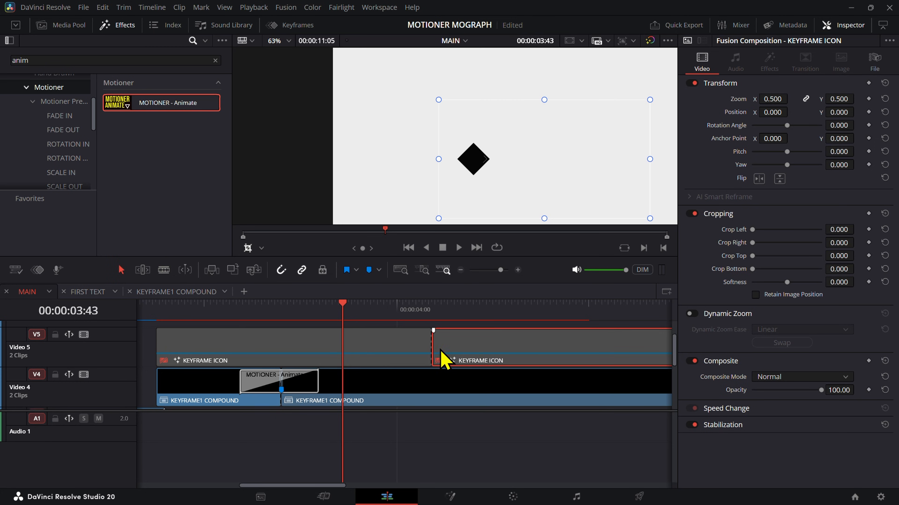
key(Delete)
Step: Move the shortened KEYFRAME ICON clip past the Animate transition and up to Video 6, starting at 00:00:03:54
click(237, 353)
drag(237, 354, 397, 359)
key(Up)
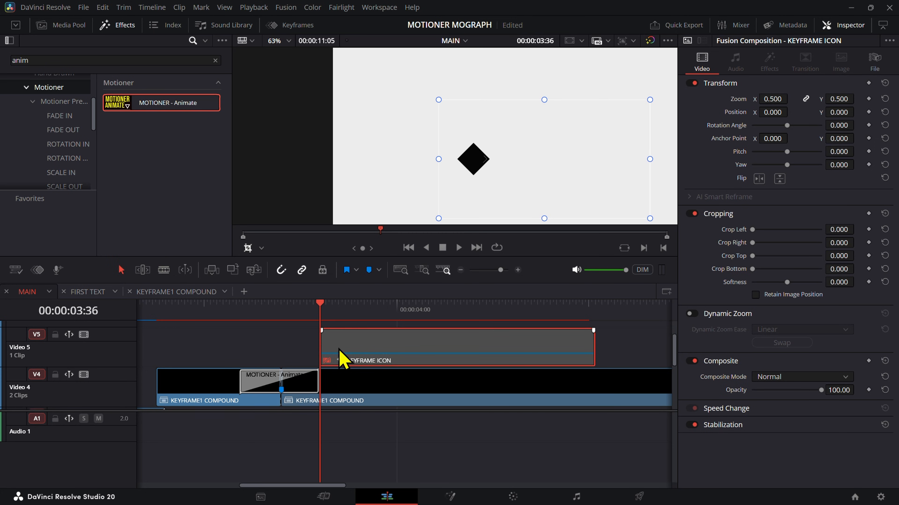
mouse_move(320, 306)
mouse_down()
mouse_move(291, 306)
mouse_move(289, 325)
mouse_move(342, 323)
mouse_move(381, 361)
mouse_move(385, 347)
mouse_move(367, 343)
mouse_up()
scroll(379, 360, down, 2)
mouse_move(301, 316)
mouse_down()
mouse_move(392, 330)
mouse_move(301, 329)
mouse_move(472, 351)
mouse_move(460, 346)
mouse_move(467, 357)
mouse_move(467, 342)
mouse_up()
key(shift+Right)
scroll(398, 337, up, 2)
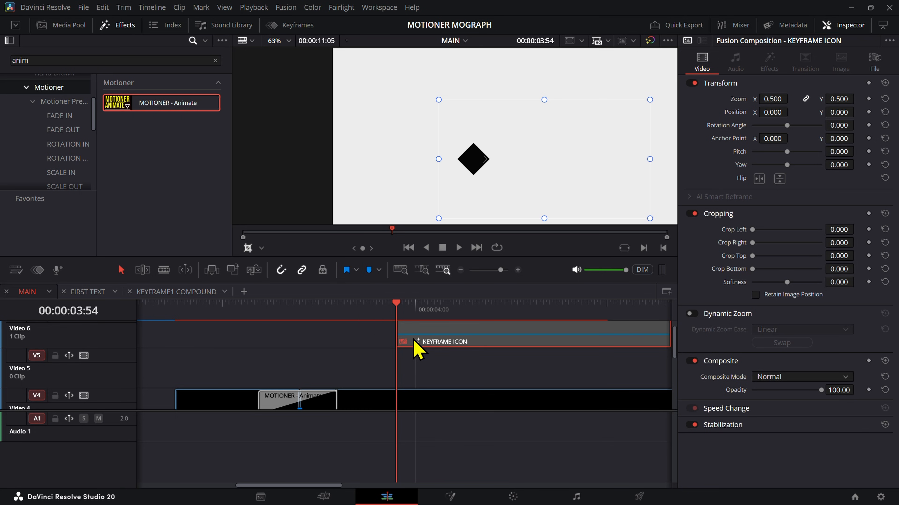
drag(379, 319, 365, 321)
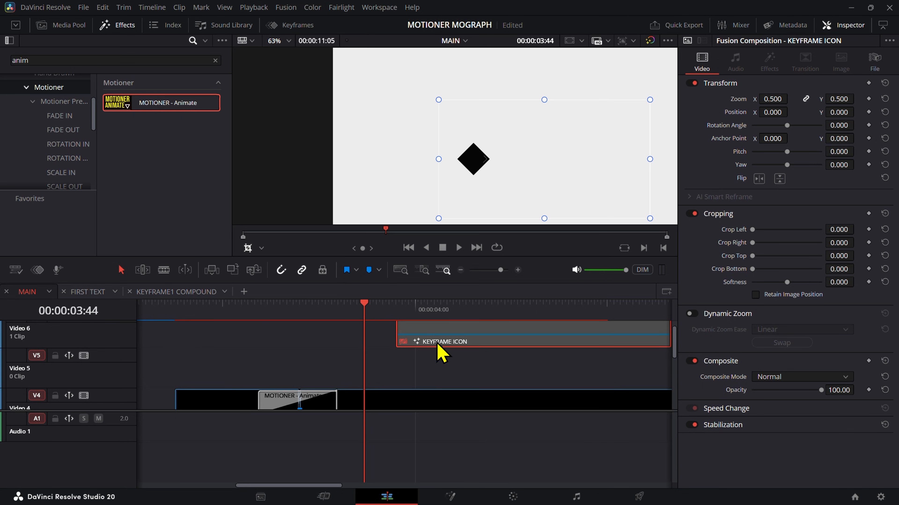
drag(436, 342, 407, 345)
click(436, 361)
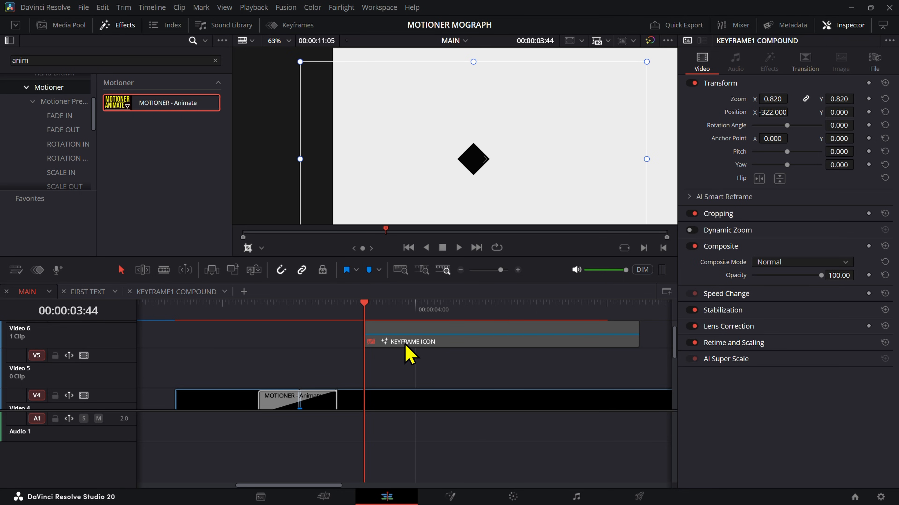
mouse_move(401, 308)
mouse_down()
mouse_move(409, 309)
mouse_move(396, 311)
mouse_up()
drag(438, 344, 466, 342)
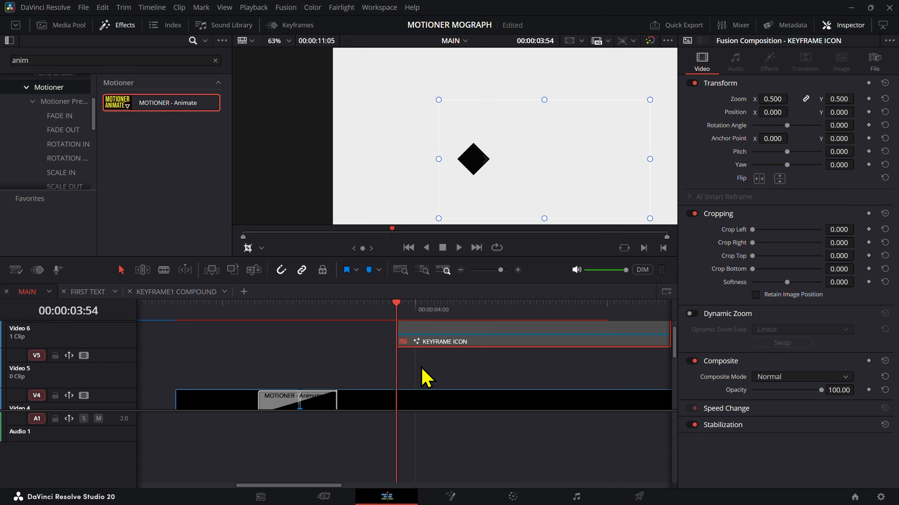
Step: Find the Solid Color generator in the effects library and place it on Video 5 directly after the Animate transition
scroll(421, 377, down, 2)
click(68, 28)
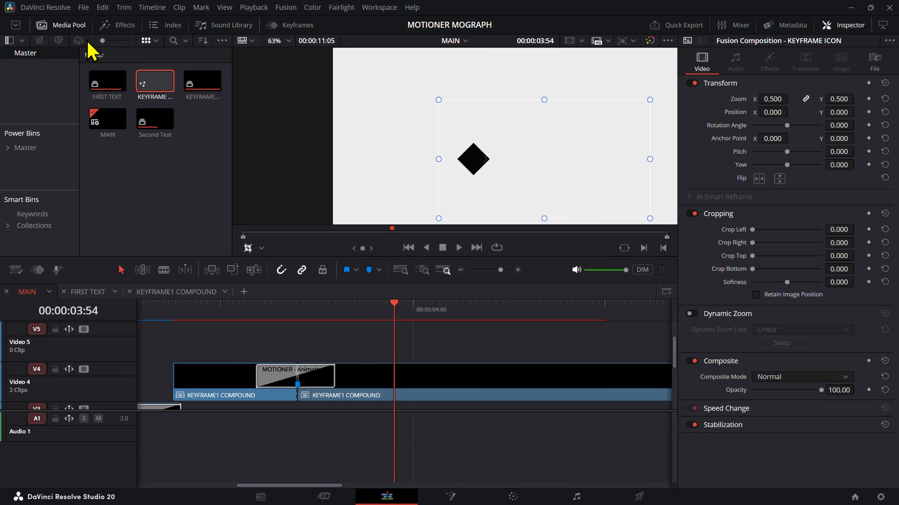
click(117, 25)
click(53, 62)
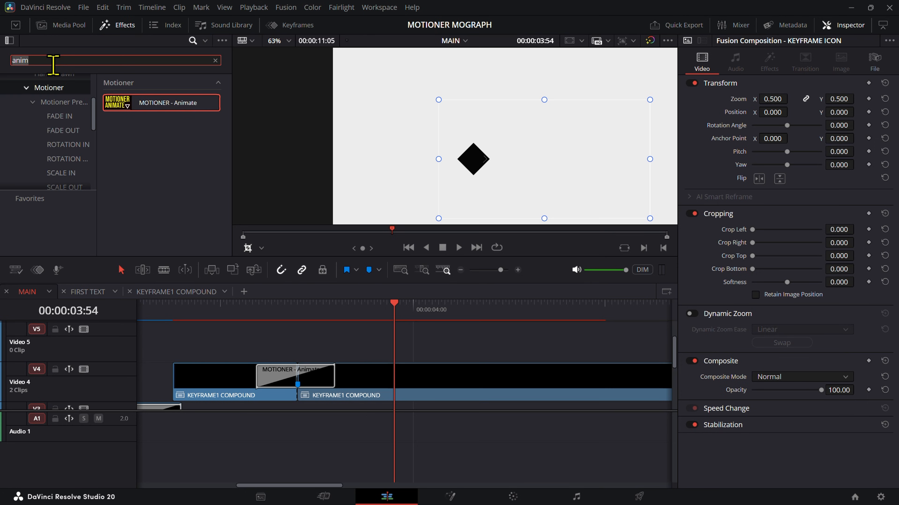
text(solo)
scroll(57, 159, down, 5)
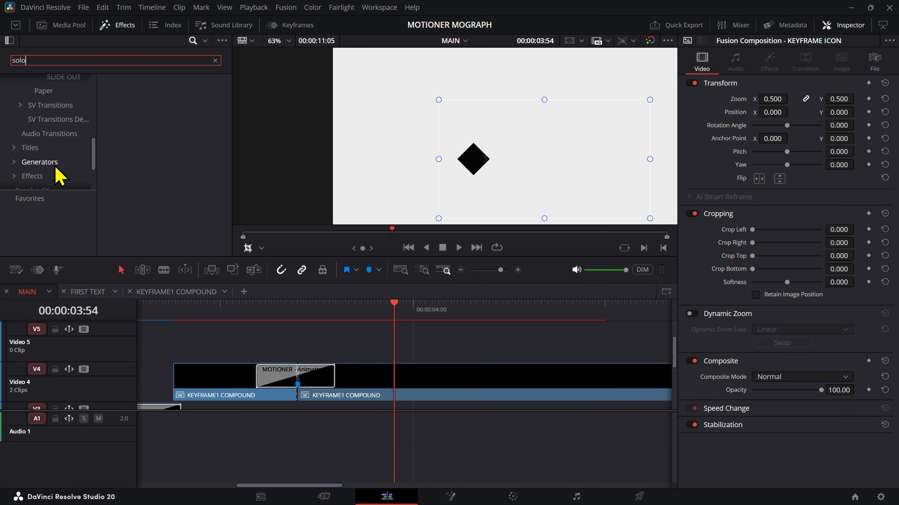
click(55, 166)
click(38, 173)
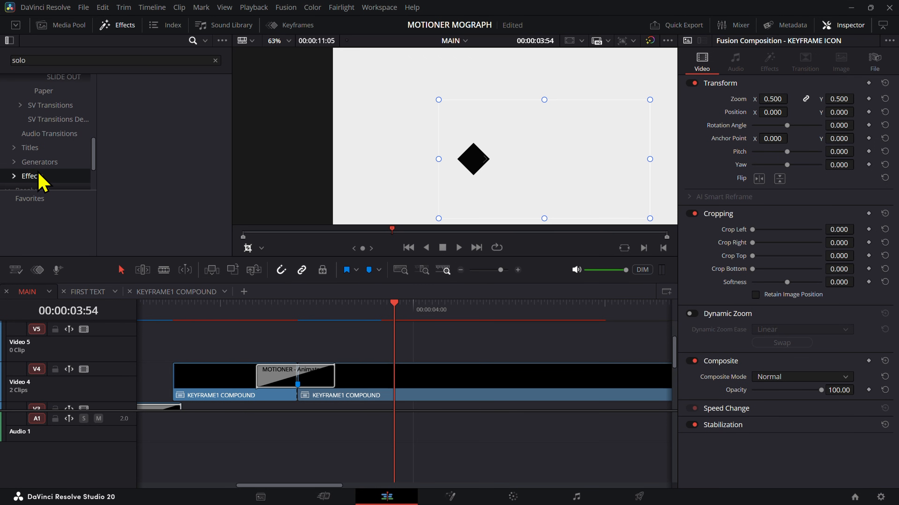
click(38, 163)
double_click(48, 62)
text(soli)
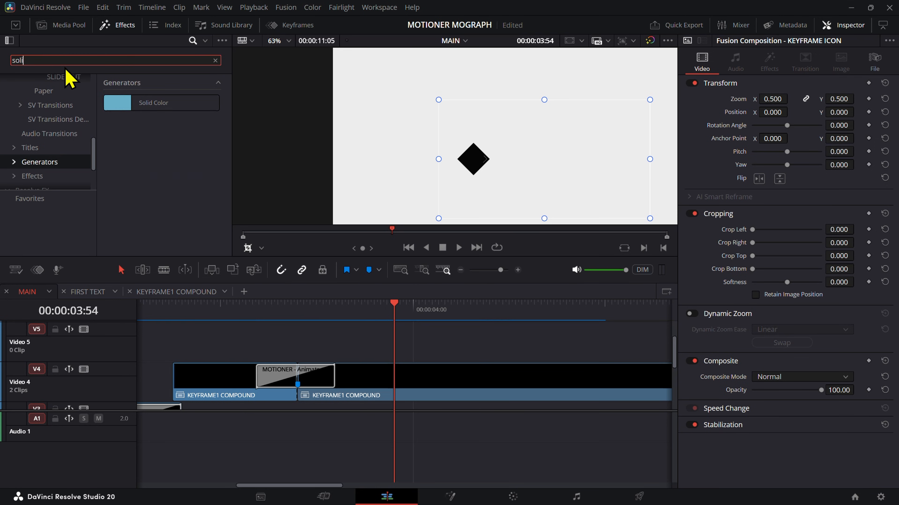
drag(141, 103, 352, 359)
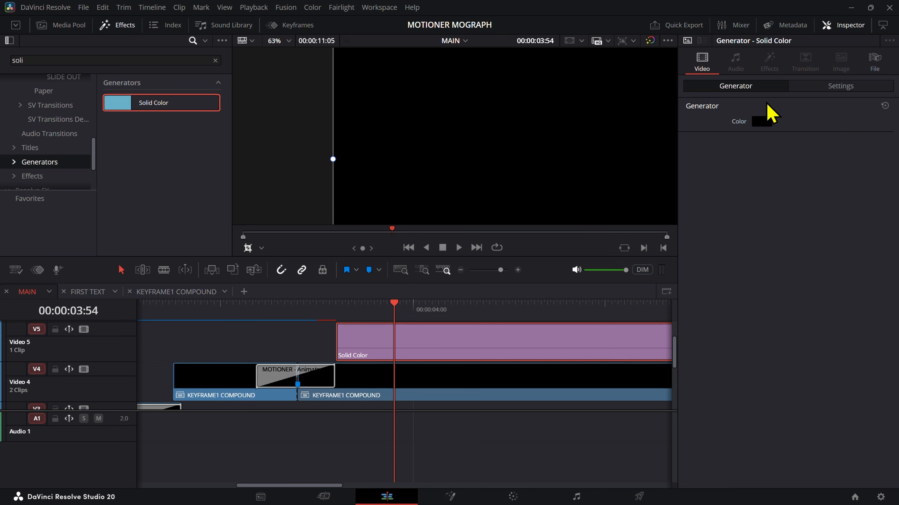
click(761, 122)
key(Escape)
Step: Scale the Solid Color with the Transform handles into a thin horizontal line, about 0.298 zoom in X and 0.005 in Y
scroll(529, 160, down, 2)
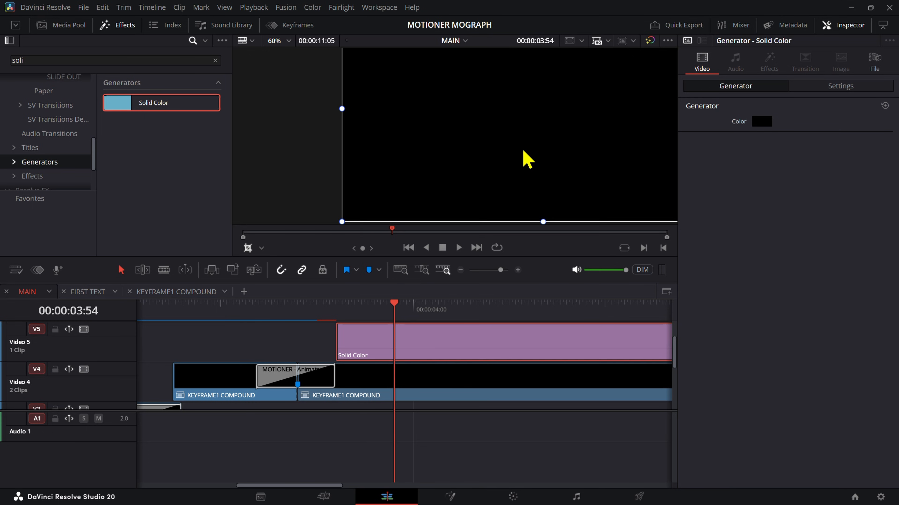
scroll(495, 185, down, 3)
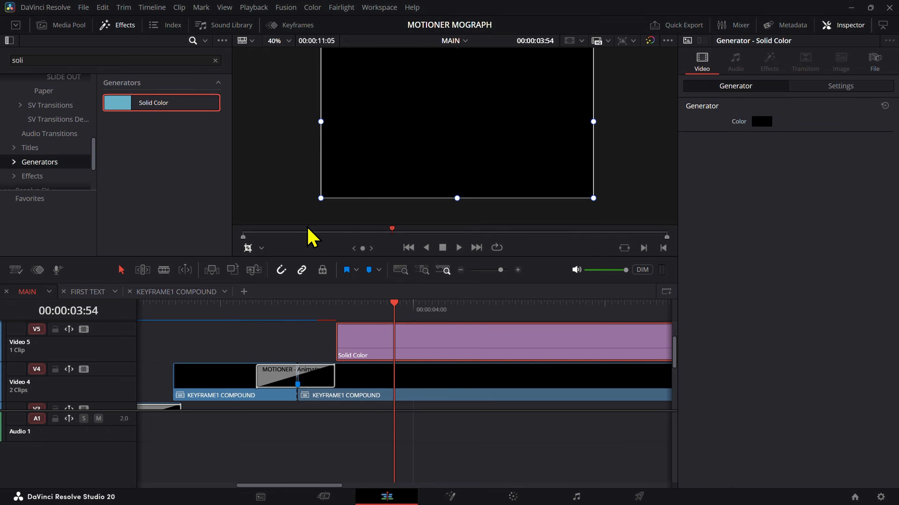
click(262, 247)
click(273, 262)
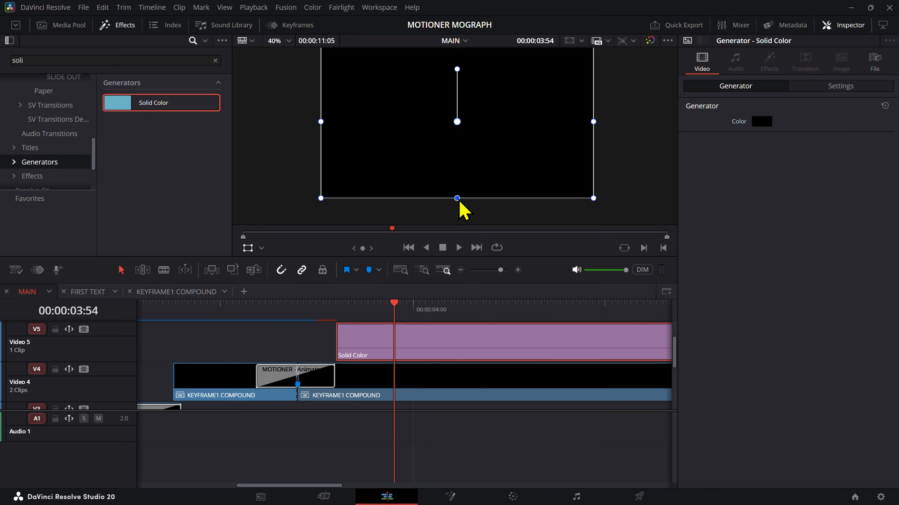
drag(457, 198, 458, 125)
drag(593, 122, 495, 122)
scroll(455, 187, up, 5)
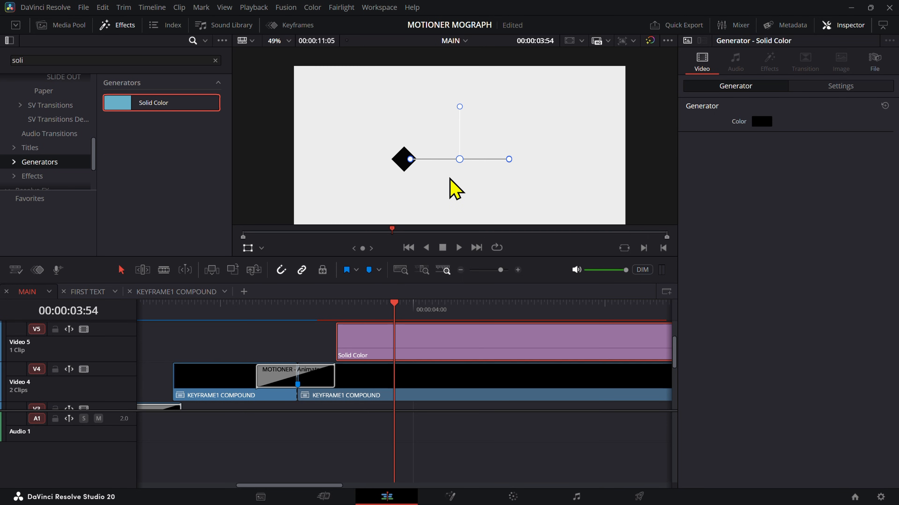
scroll(459, 188, up, 1)
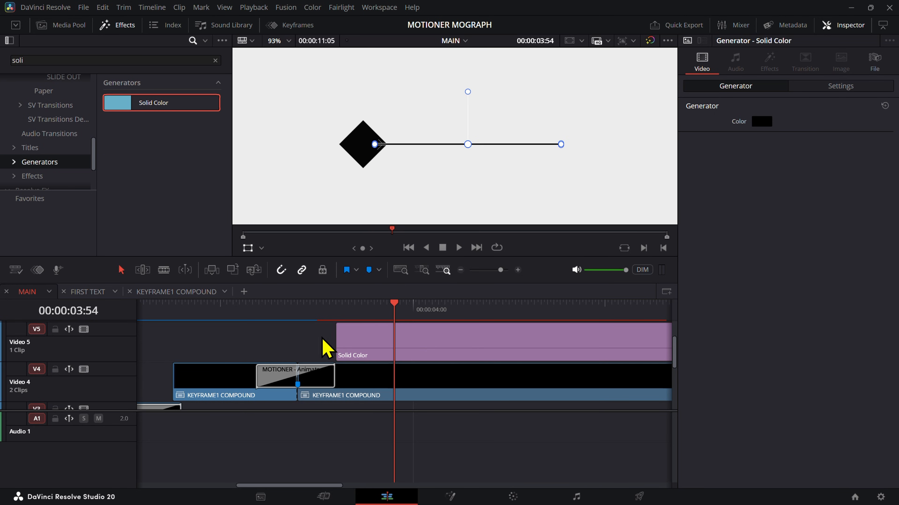
scroll(425, 159, up, 8)
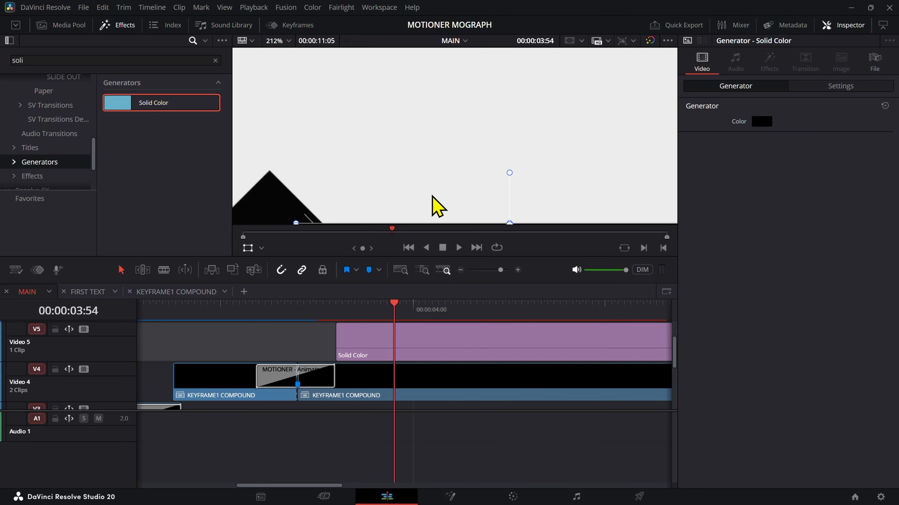
scroll(429, 202, down, 8)
drag(433, 200, 442, 148)
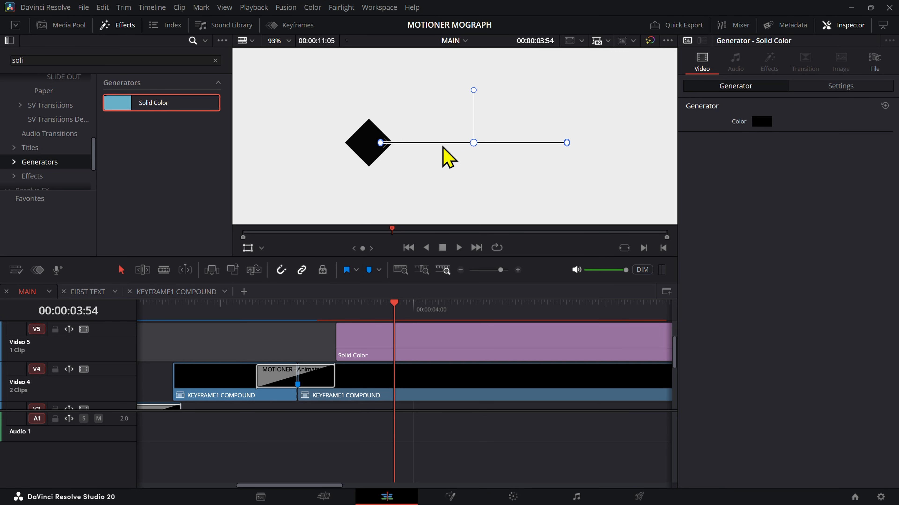
Step: Move the Solid Color clip on Video 5 so it starts at 00:00:03:24, at the cut between the KEYFRAME1 COMPOUND clips
click(364, 352)
drag(318, 315, 300, 314)
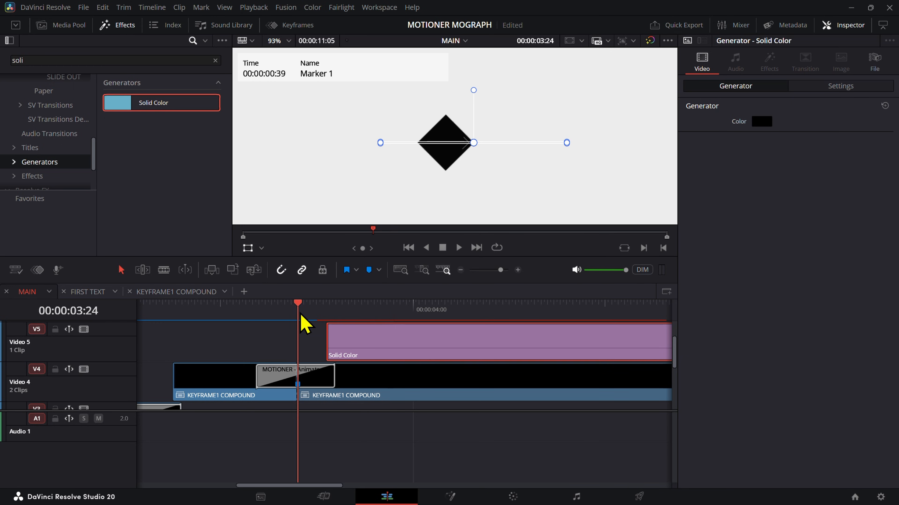
drag(383, 347, 354, 347)
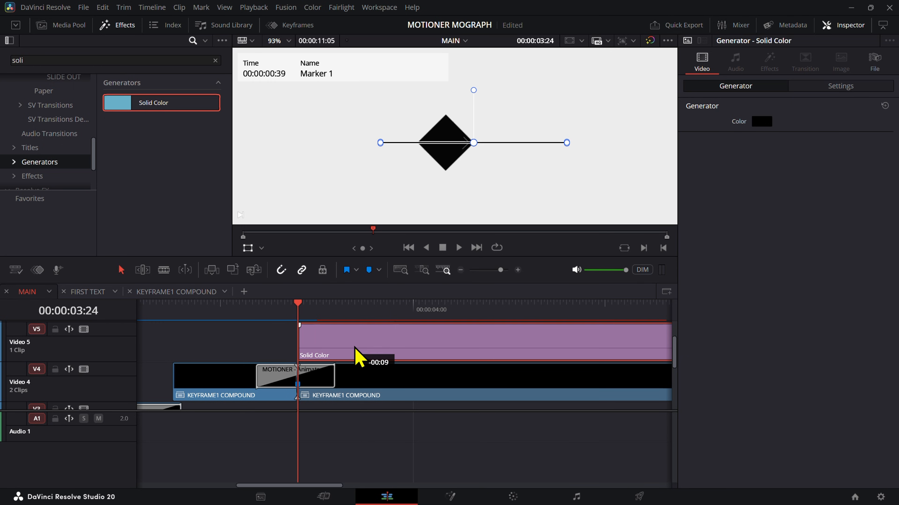
click(215, 348)
click(335, 346)
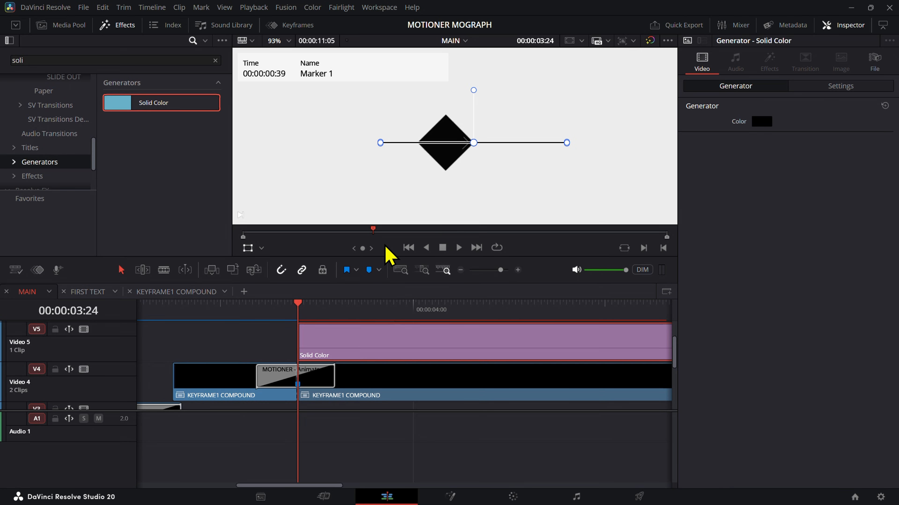
Step: Set the Solid Color's Crop Left to 925 so the line starts at the diamond's right-hand corner
click(262, 248)
click(265, 277)
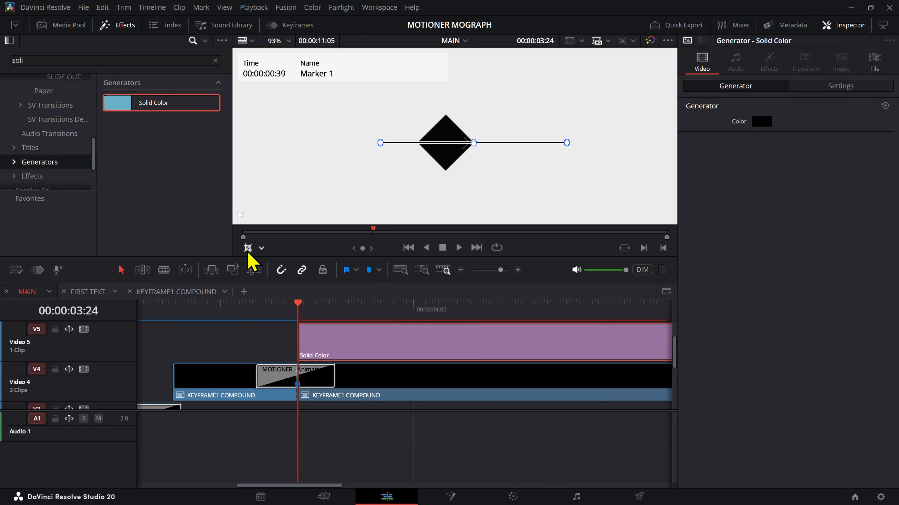
click(824, 88)
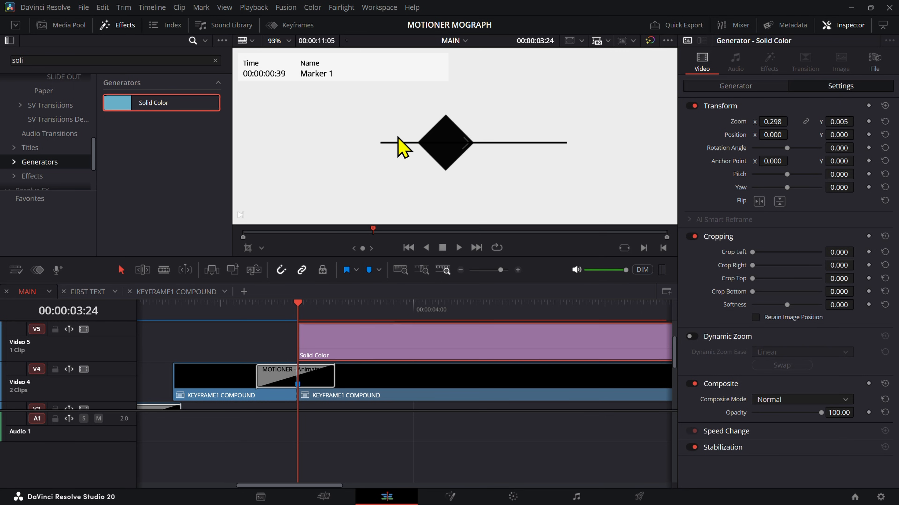
click(248, 248)
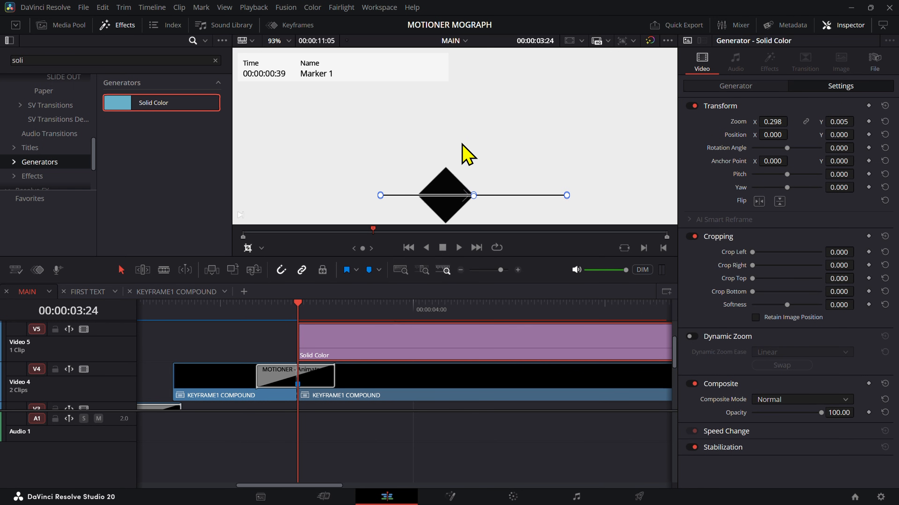
scroll(460, 212, up, 3)
scroll(485, 215, down, 2)
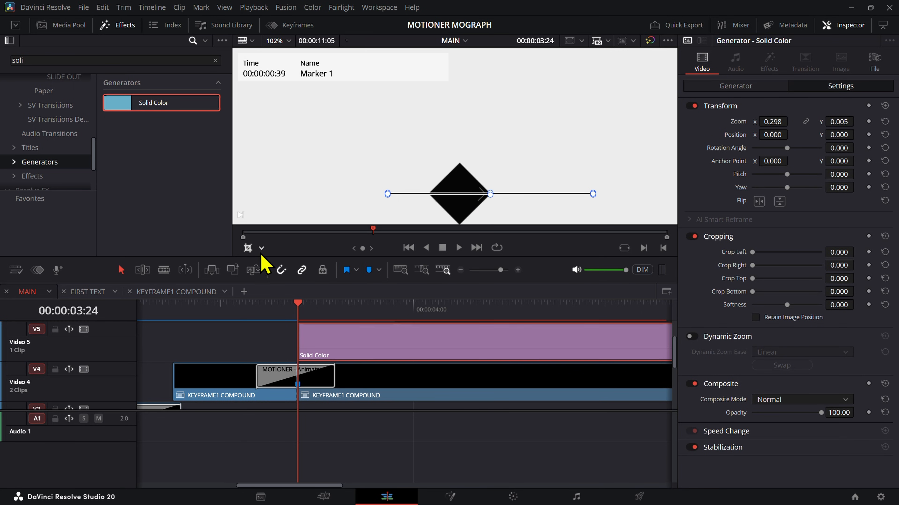
click(248, 248)
drag(527, 124, 512, 96)
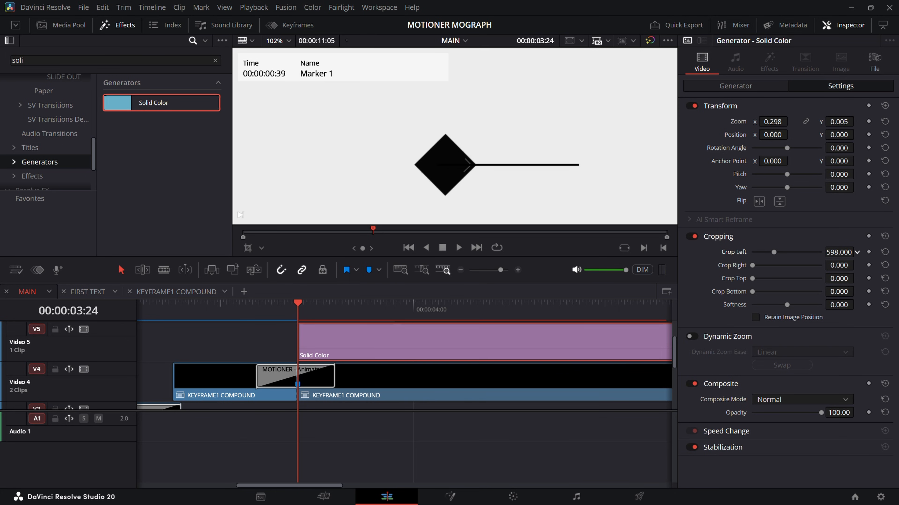
scroll(471, 177, up, 5)
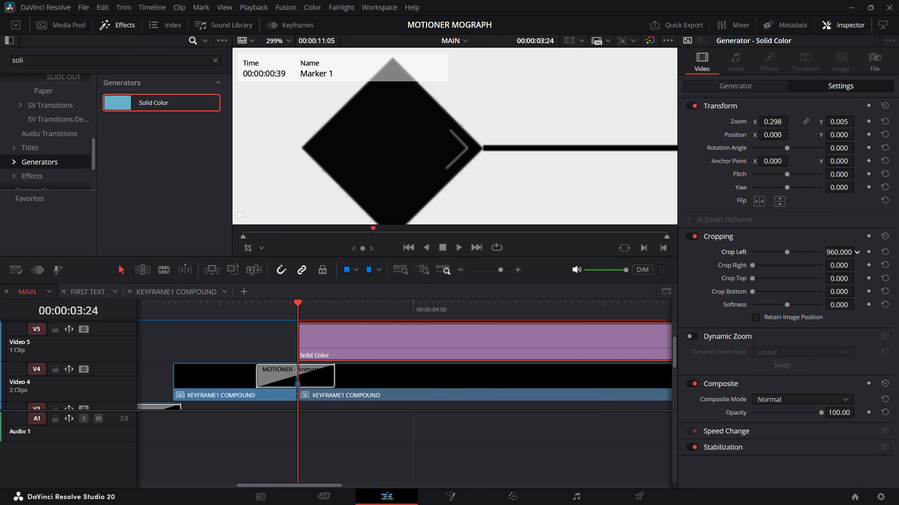
scroll(528, 199, down, 4)
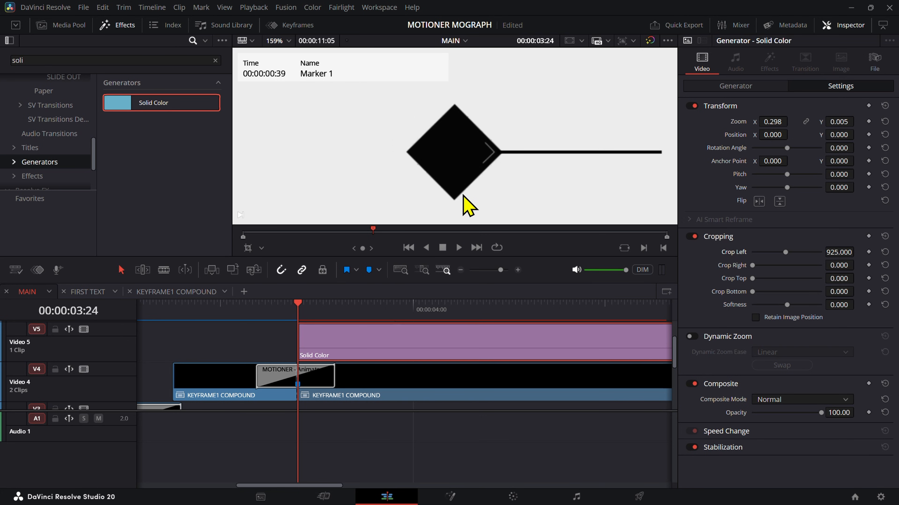
Step: Keyframe the line's Crop Left at 00:00:03:24 and set its Crop Right to the same value, 925
click(868, 252)
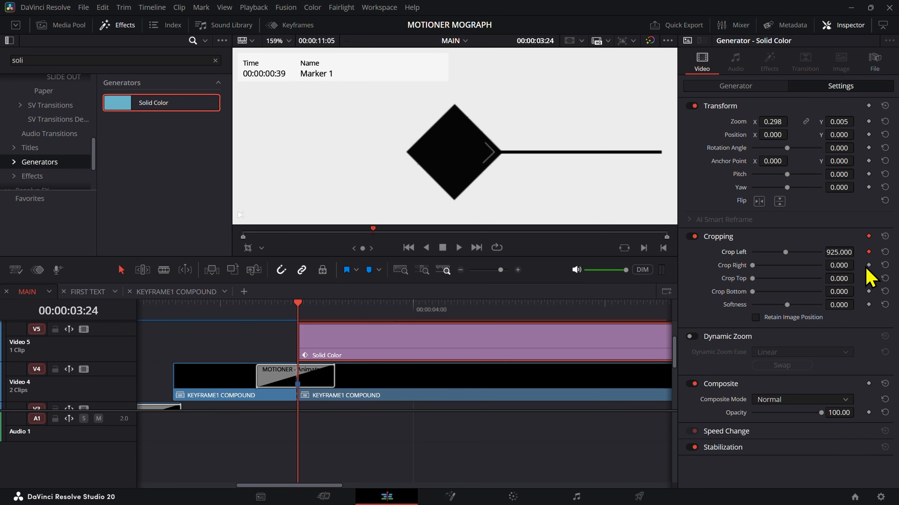
drag(857, 265, 857, 264)
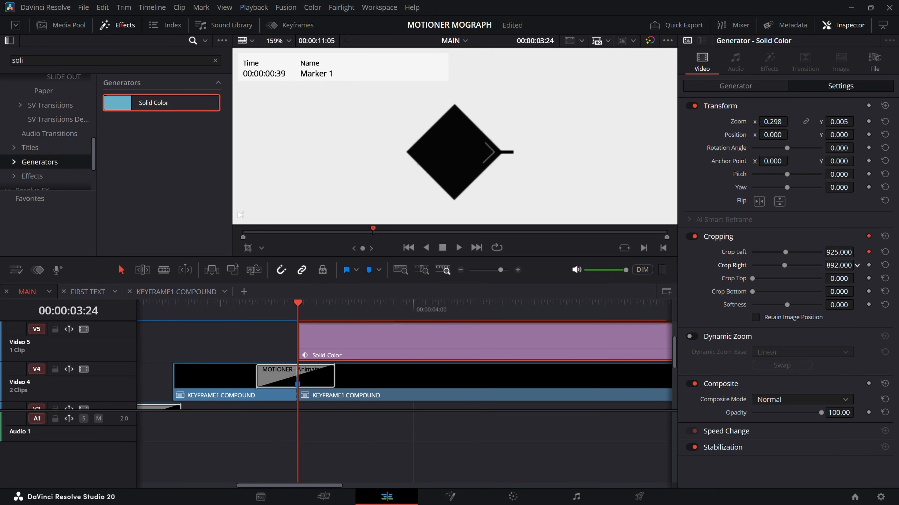
double_click(850, 253)
key(ctrl+c)
double_click(845, 264)
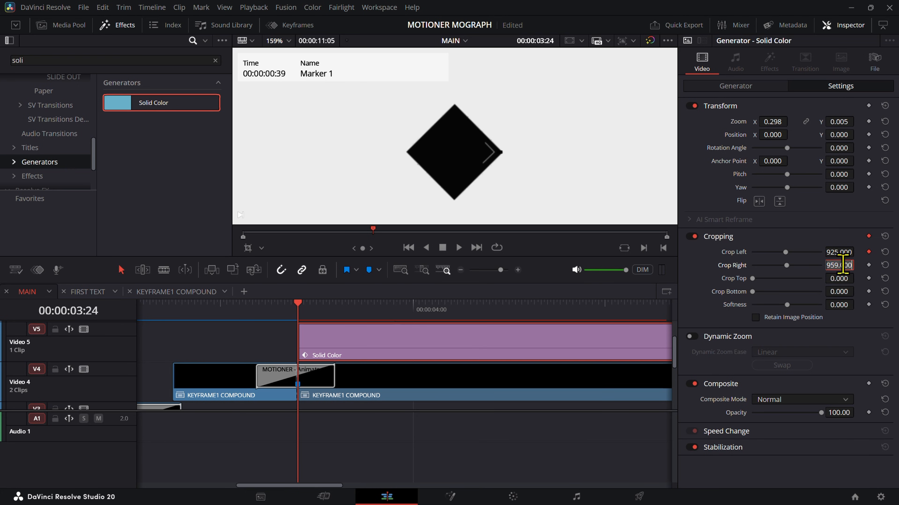
key(ctrl+v)
key(Return)
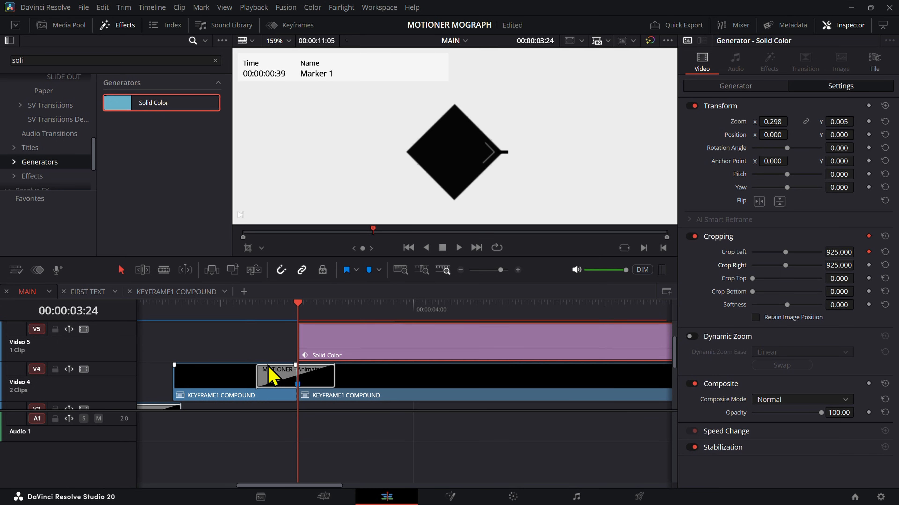
Step: Keyframe the line's Crop Right at 995 with both KEYFRAME1 COMPOUND clips disabled, and re-enable the second clip
click(352, 391)
click(255, 395)
key(d)
click(322, 349)
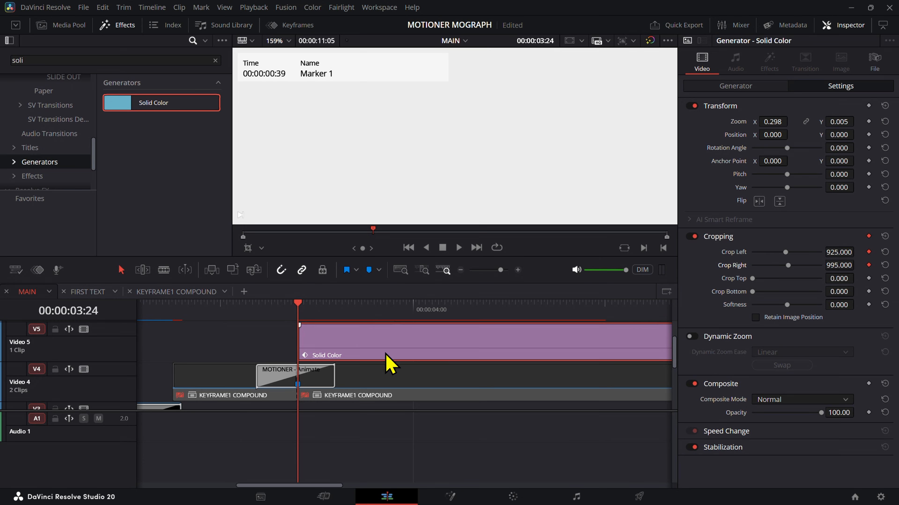
click(391, 395)
key(d)
click(315, 357)
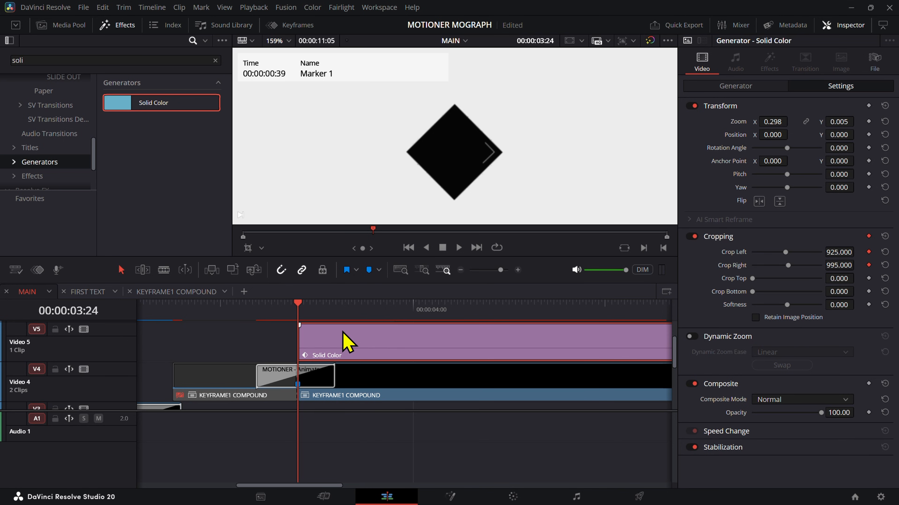
Step: Keyframe the line's Crop Right at 0 at 00:00:03:54
key(space)
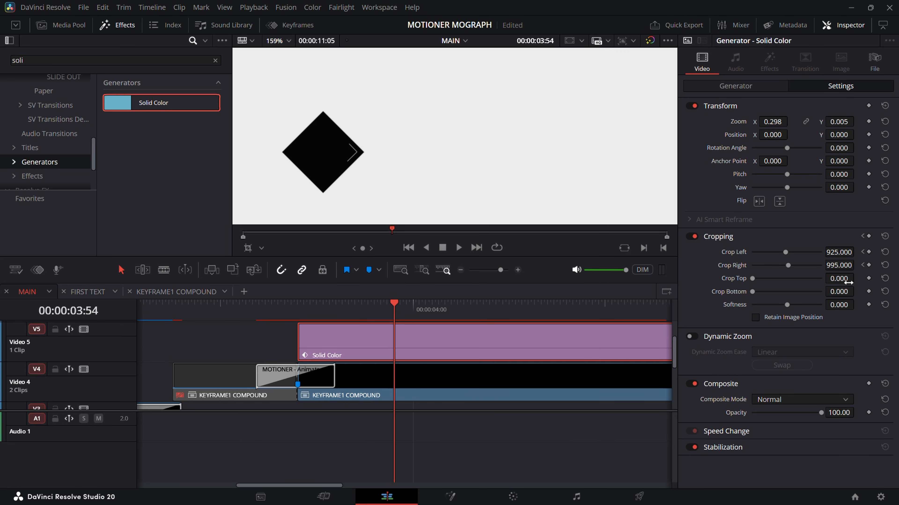
key(ctrl+s)
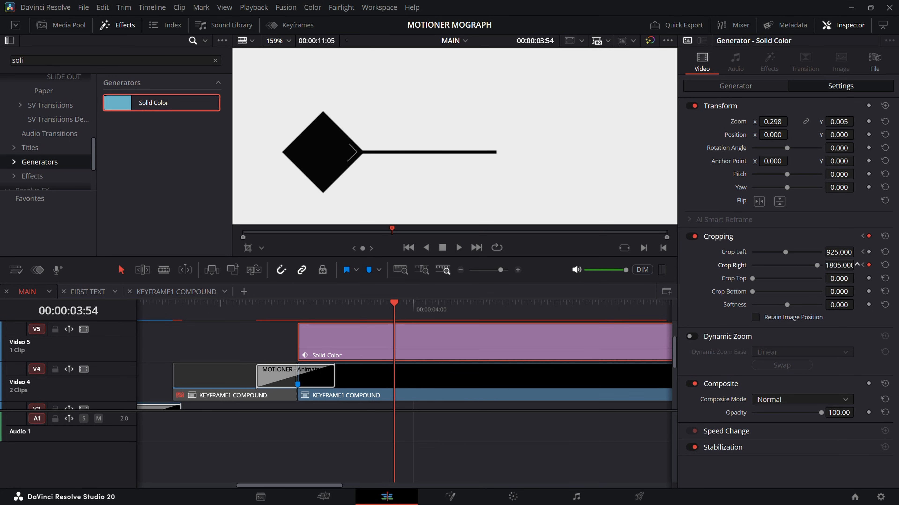
drag(839, 265, 782, 265)
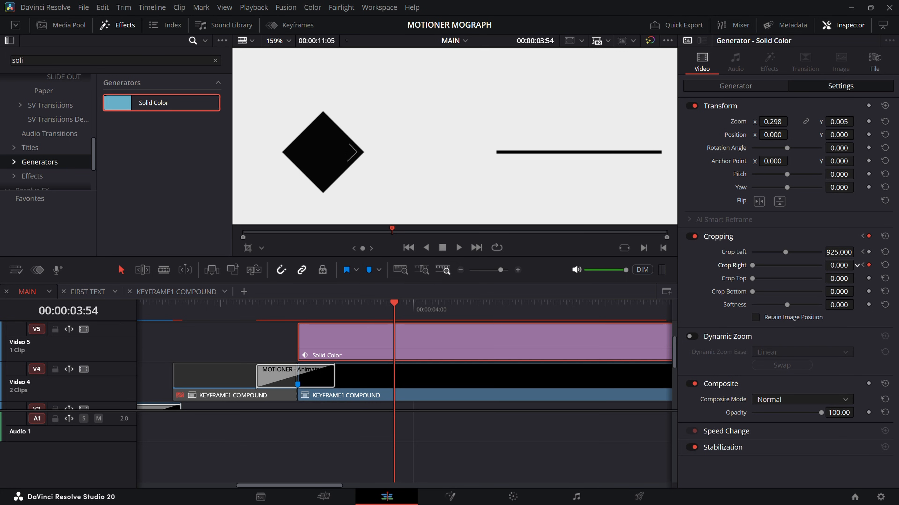
Step: Keyframe the line's Crop Left at 109 at 00:00:03:54 and add a KEYFRAME ICON clip above it from that frame
drag(839, 251, 807, 251)
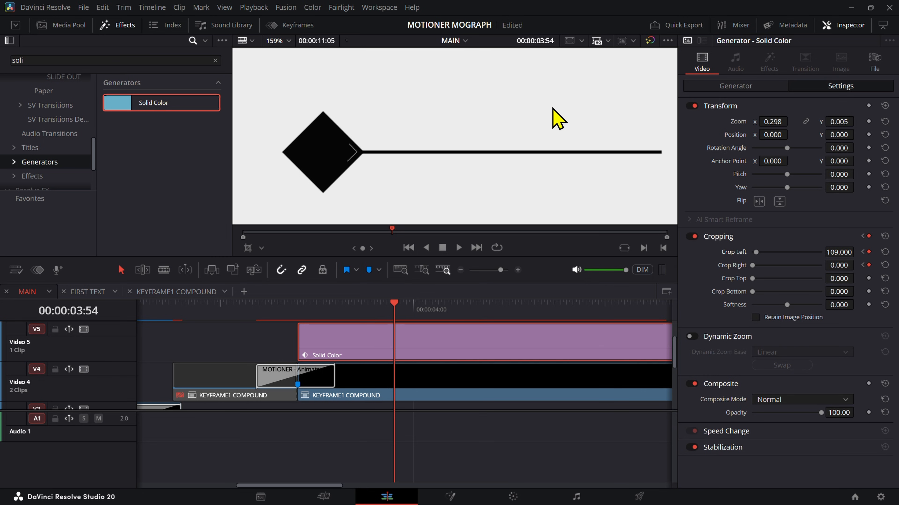
scroll(562, 117, down, 5)
scroll(479, 375, up, 2)
click(413, 354)
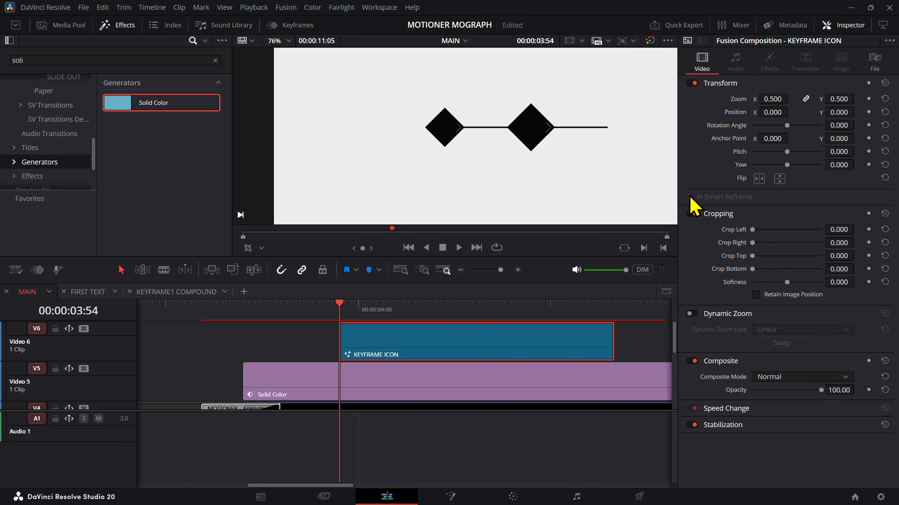
Step: Move the KEYFRAME ICON over the first diamond at Position X -298 and set its Zoom to 0.410 to match that diamond's size
scroll(445, 335, down, 2)
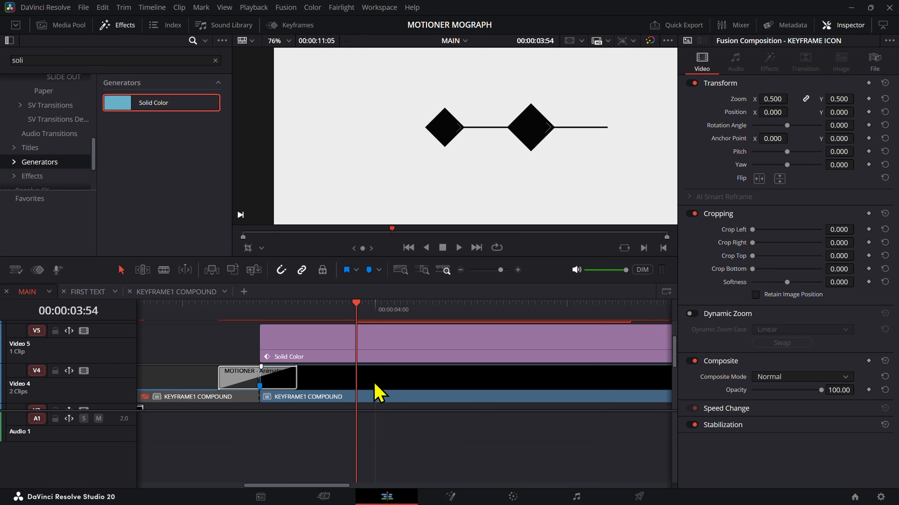
click(378, 393)
click(393, 355)
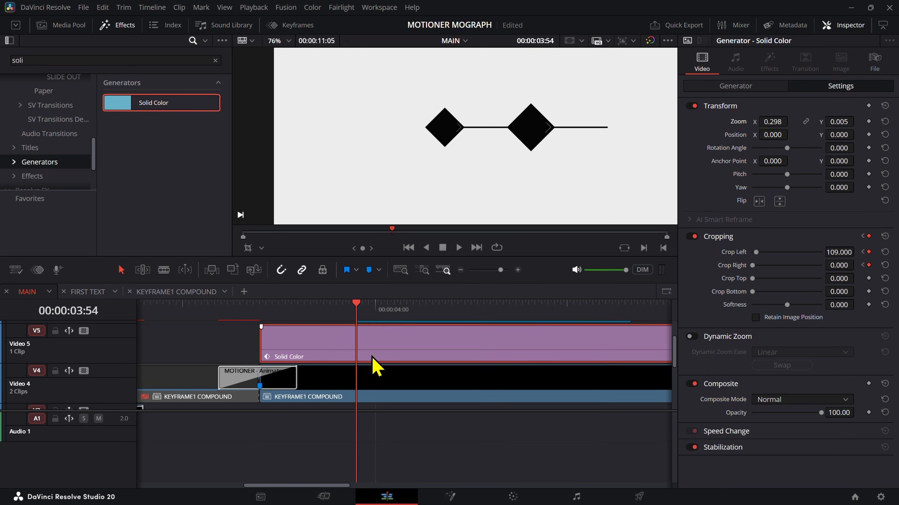
scroll(376, 365, up, 2)
click(387, 356)
mouse_move(781, 99)
mouse_down()
mouse_move(765, 112)
mouse_move(772, 98)
mouse_up()
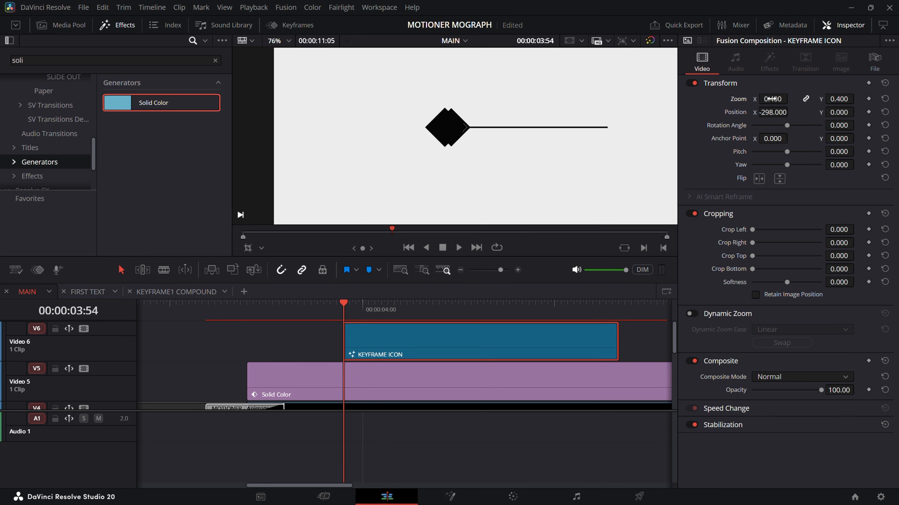
scroll(437, 191, up, 10)
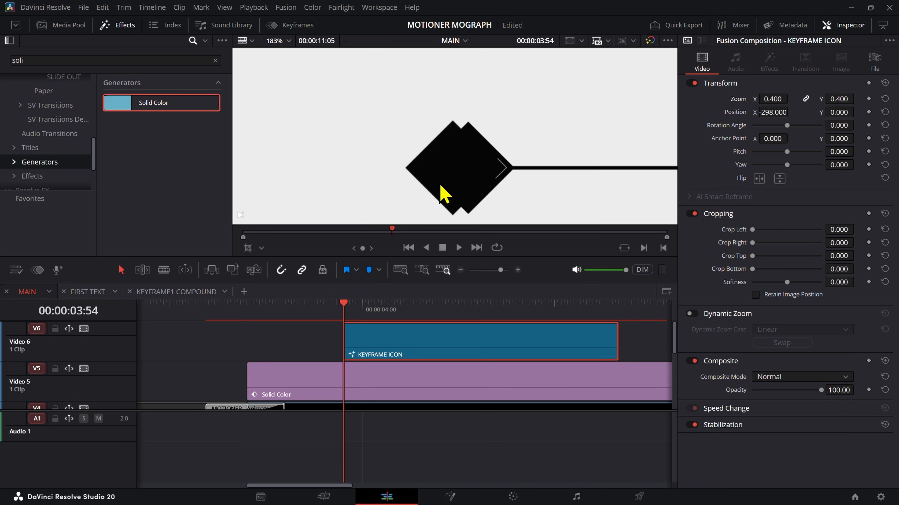
click(773, 99)
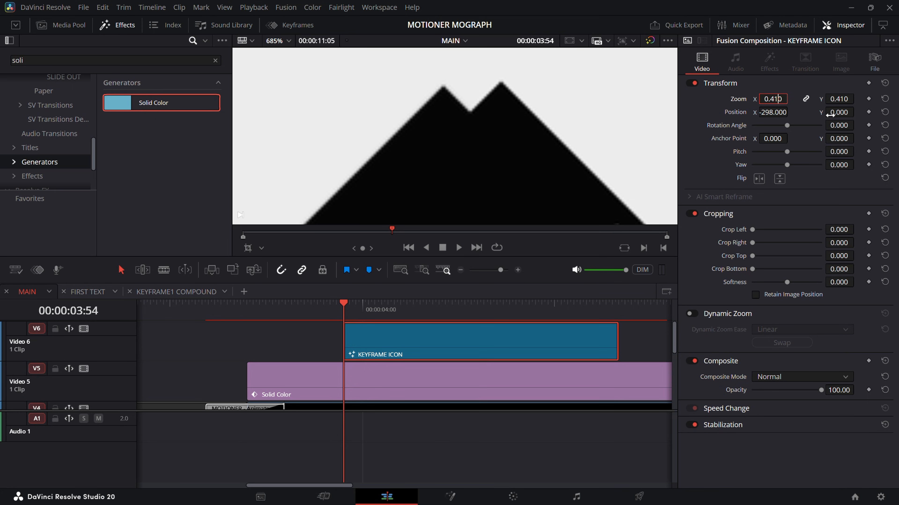
scroll(607, 126, down, 2)
scroll(607, 126, down, 7)
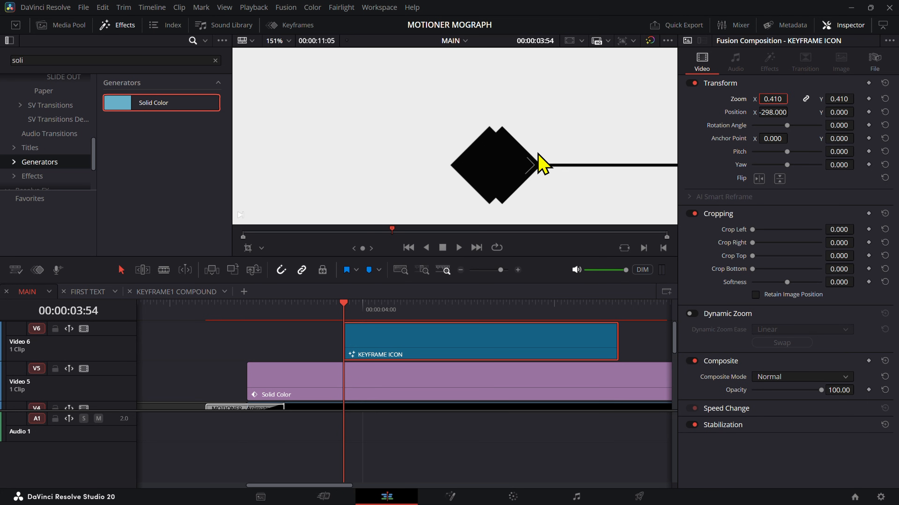
Step: Move the KEYFRAME ICON to the line's opposite end, setting its Position X to 322 to mirror the KEYFRAME1 COMPOUND's offset
drag(773, 112, 789, 112)
scroll(555, 154, down, 4)
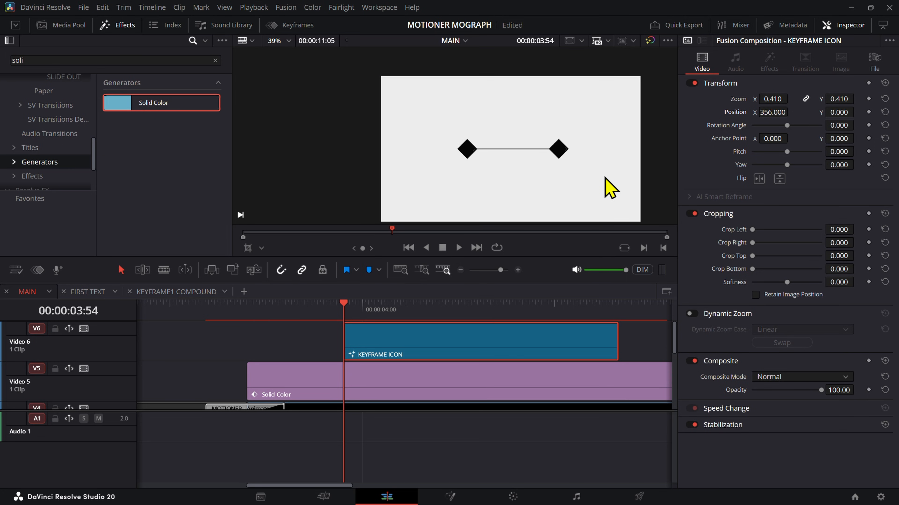
drag(582, 173, 537, 176)
key(ctrl+s)
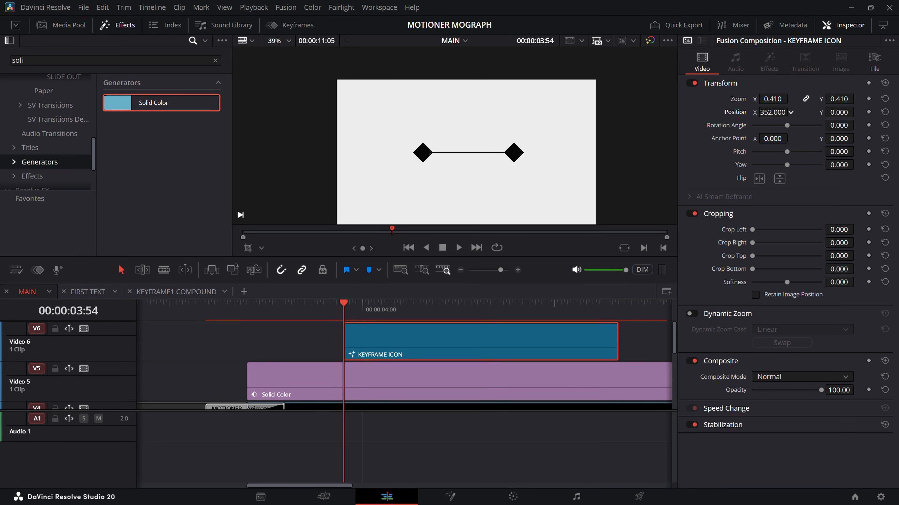
scroll(476, 301, down, 2)
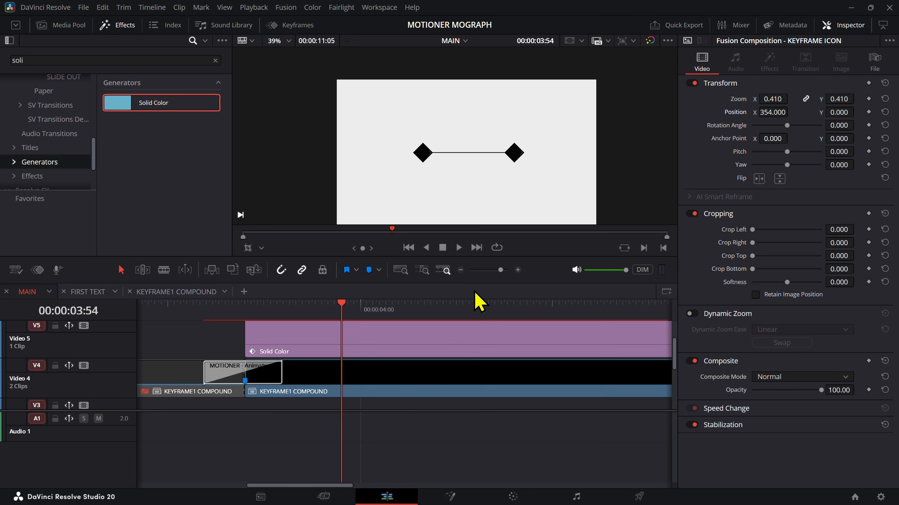
click(416, 394)
scroll(442, 371, up, 1)
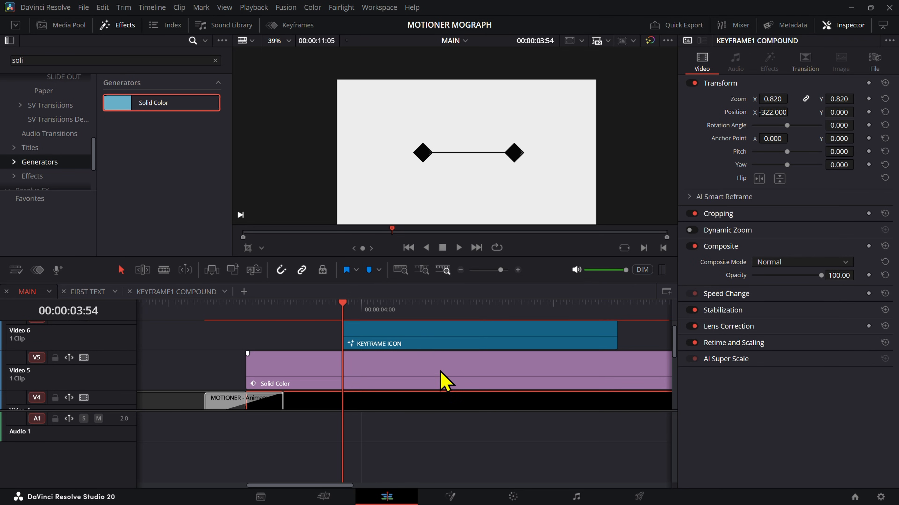
click(426, 345)
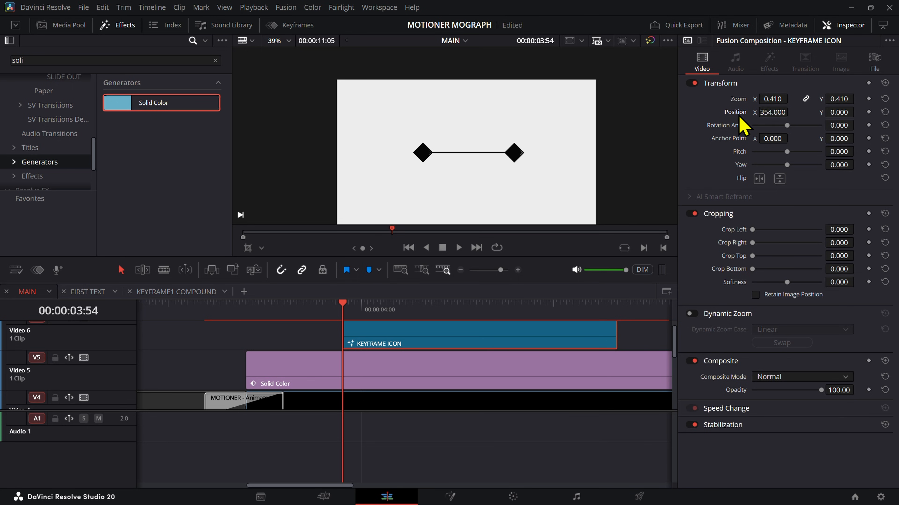
click(760, 112)
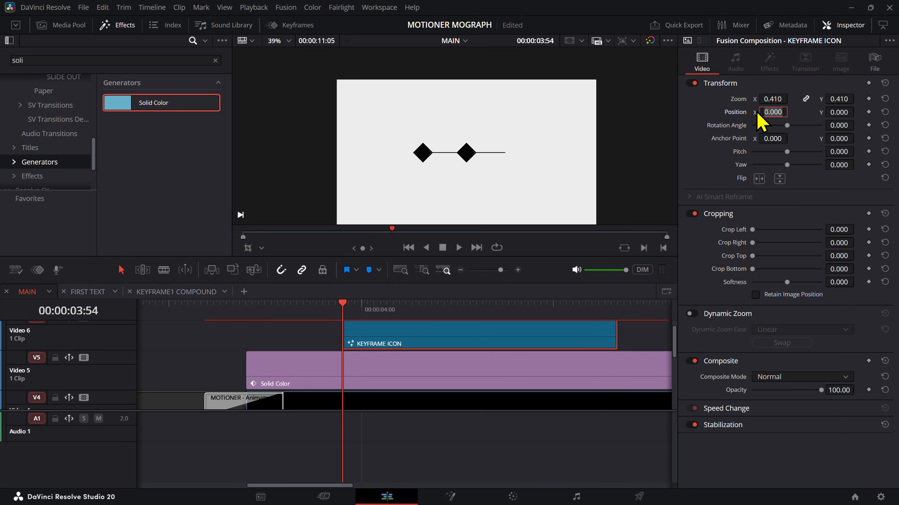
text(322)
key(Return)
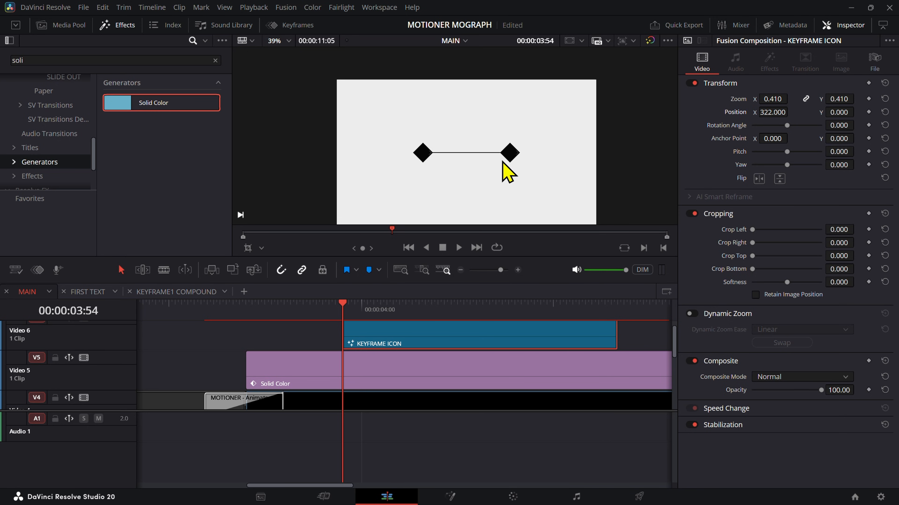
Step: Set the Solid Color line's Crop Right to 117 at 00:00:03:54 so it ends at the second diamond's corner
click(383, 368)
scroll(487, 138, up, 8)
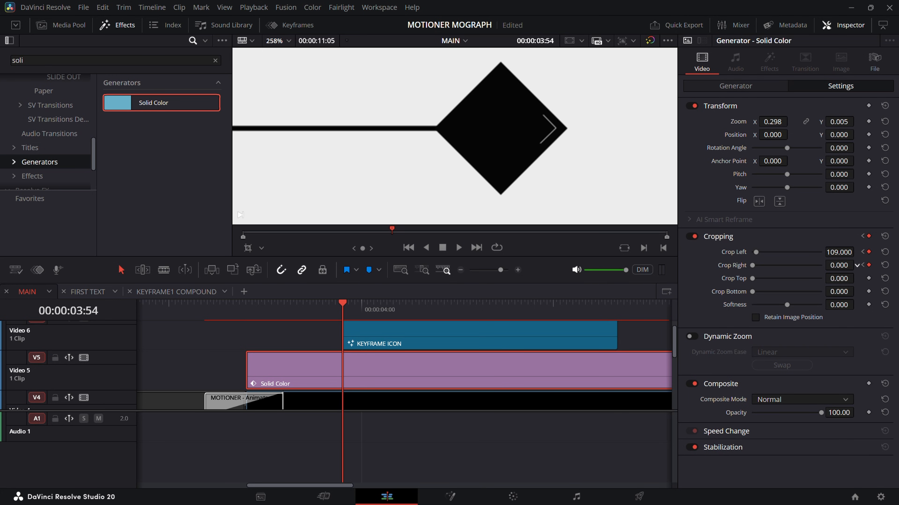
mouse_move(839, 266)
mouse_down()
mouse_move(889, 266)
mouse_move(855, 266)
mouse_up()
scroll(513, 180, down, 6)
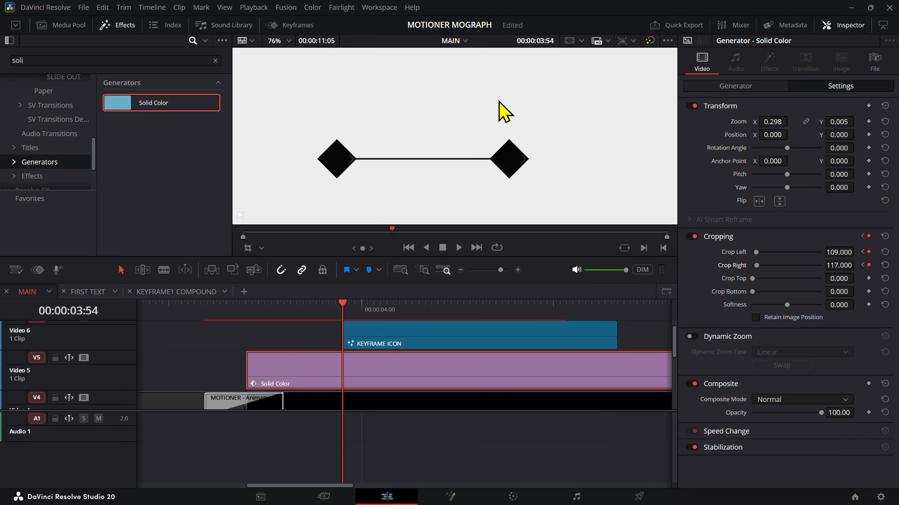
scroll(508, 128, down, 5)
Step: Show the line's Cropping curves in an enlarged keyframe editor with the parameter list hidden, with the playhead at 00:00:03:36
drag(335, 310, 287, 331)
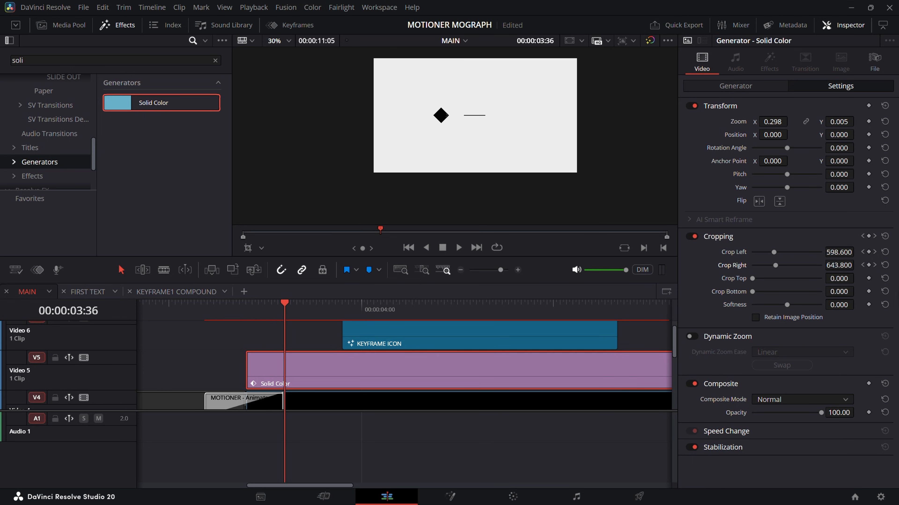
click(280, 25)
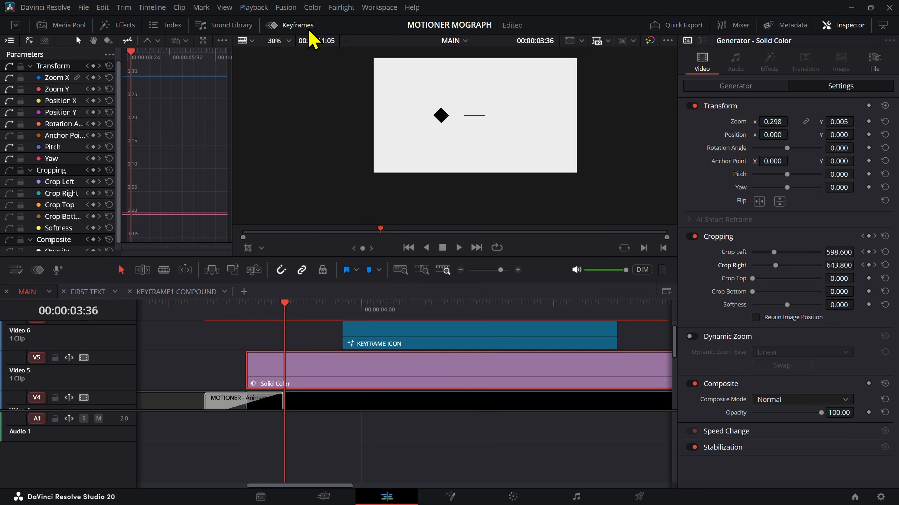
scroll(74, 124, down, 1)
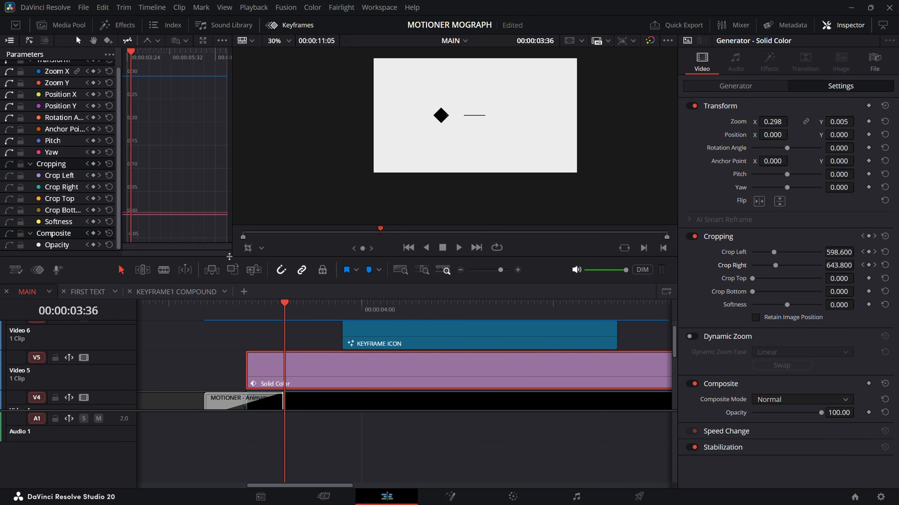
drag(228, 255, 227, 272)
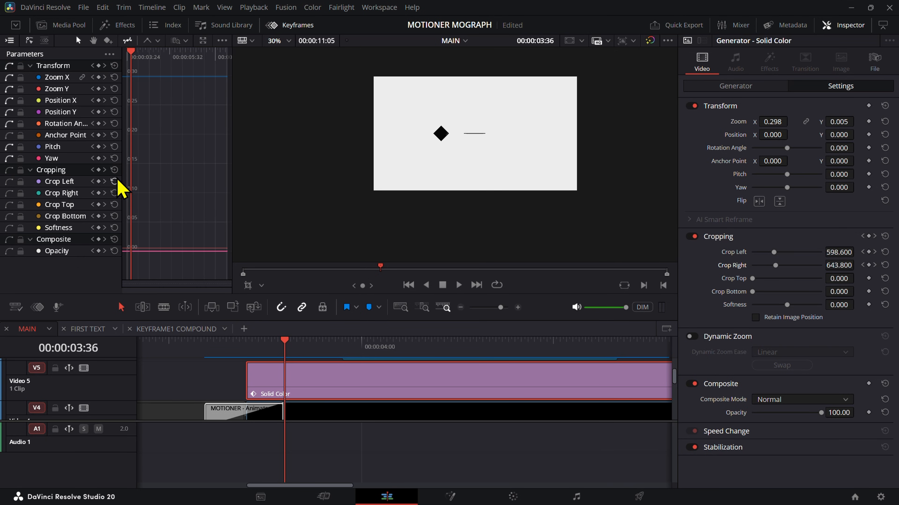
click(10, 173)
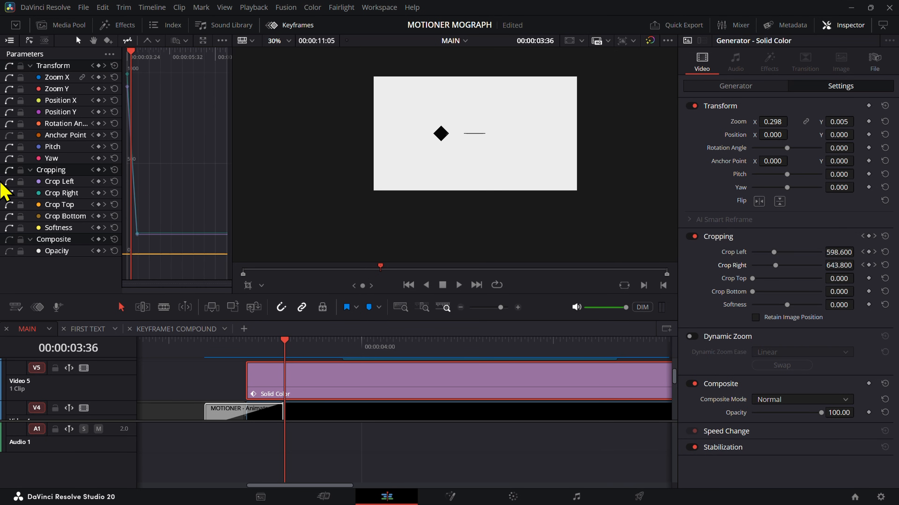
click(10, 42)
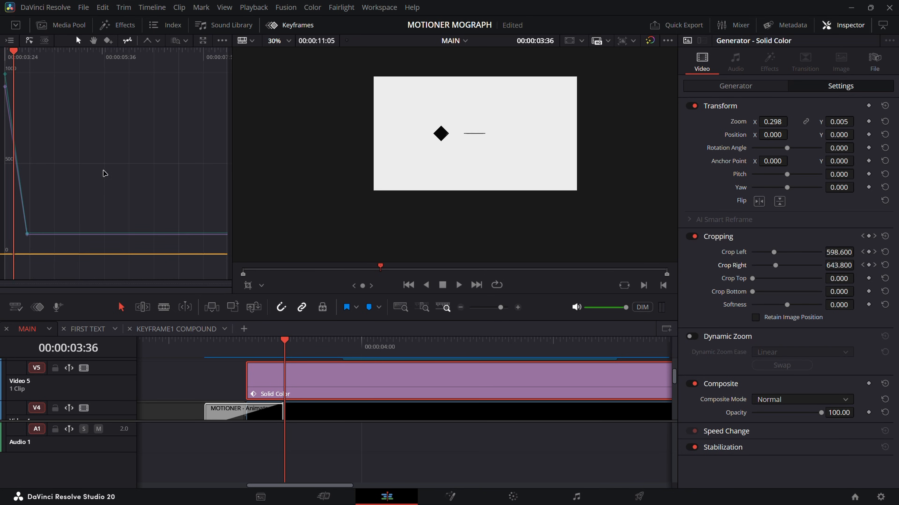
Step: Apply Ease In and Out to the first Crop Left and Crop Right keyframes and move the playhead to 00:00:03:27
drag(52, 75, 5, 239)
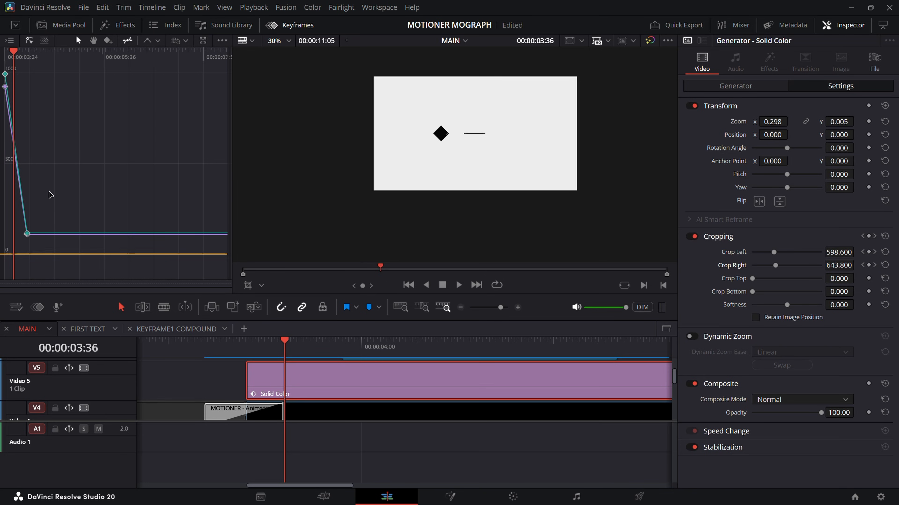
scroll(60, 194, up, 5)
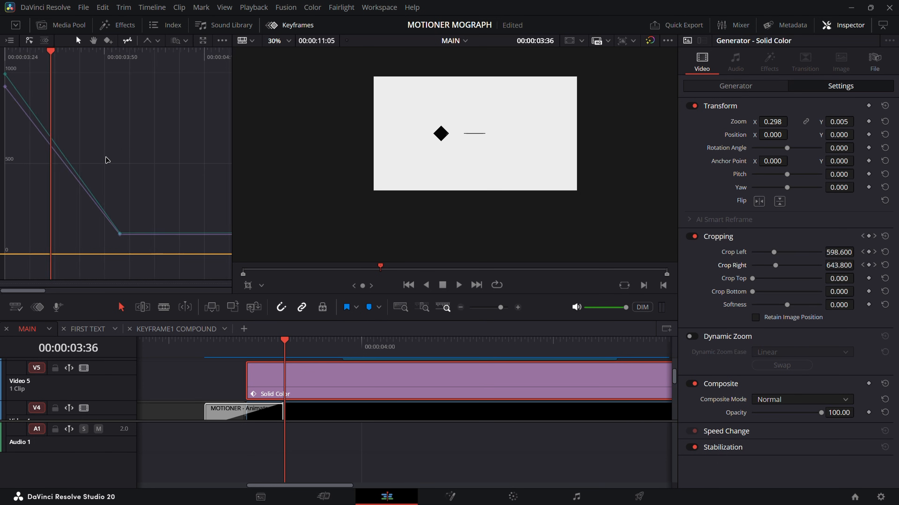
scroll(107, 158, up, 1)
drag(193, 148, 138, 247)
drag(77, 99, 8, 108)
drag(34, 72, 2, 94)
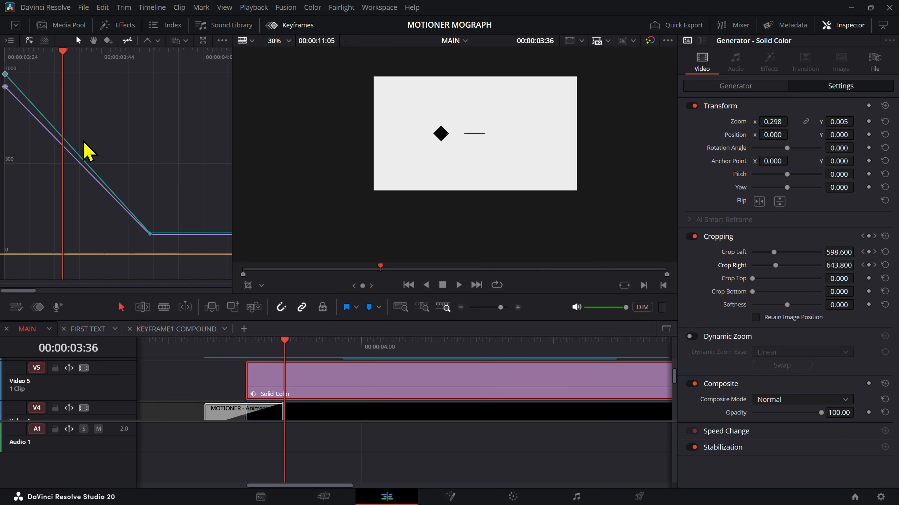
click(5, 87)
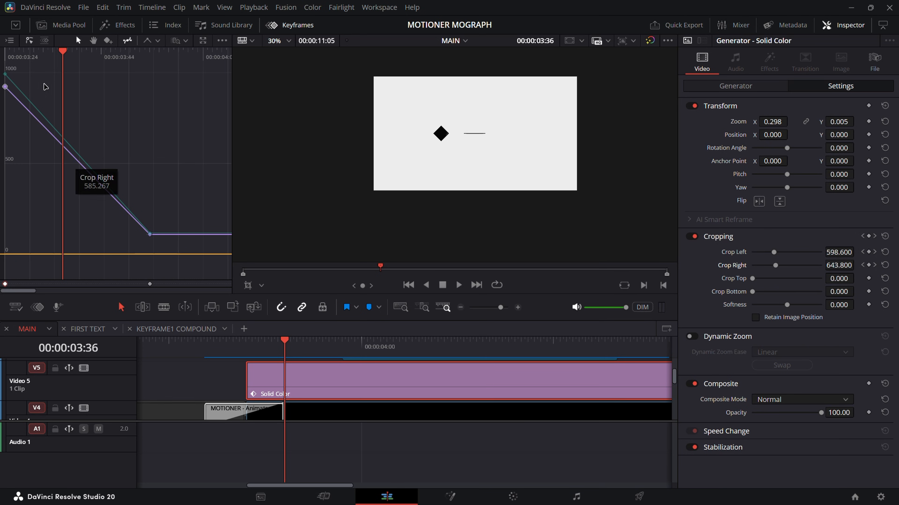
click(24, 75)
drag(21, 72, 3, 99)
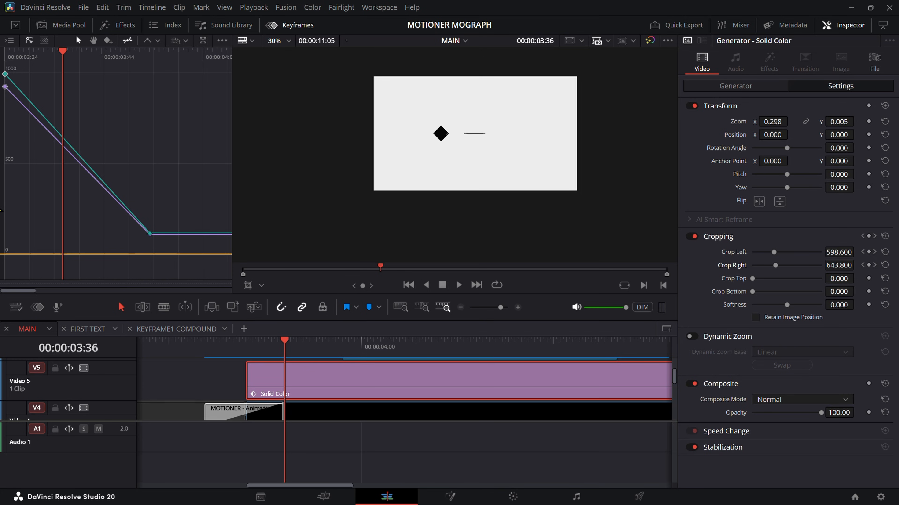
click(6, 89)
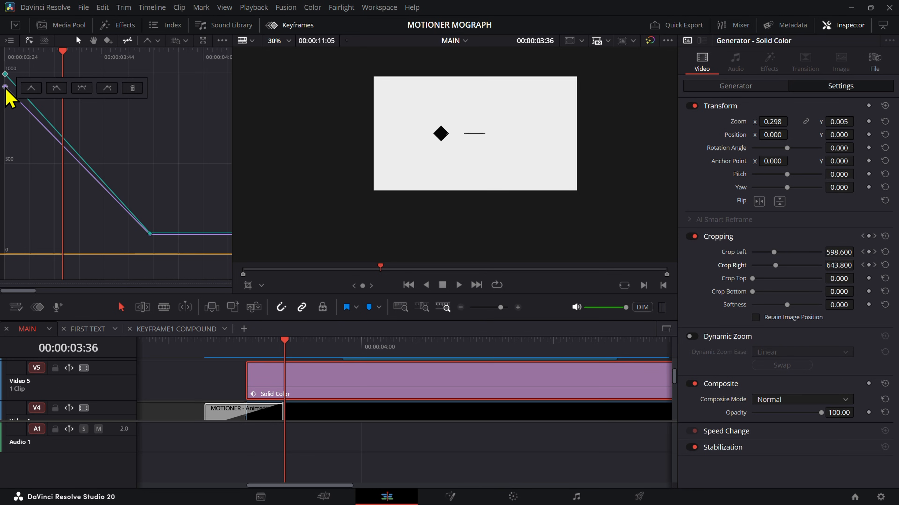
click(82, 90)
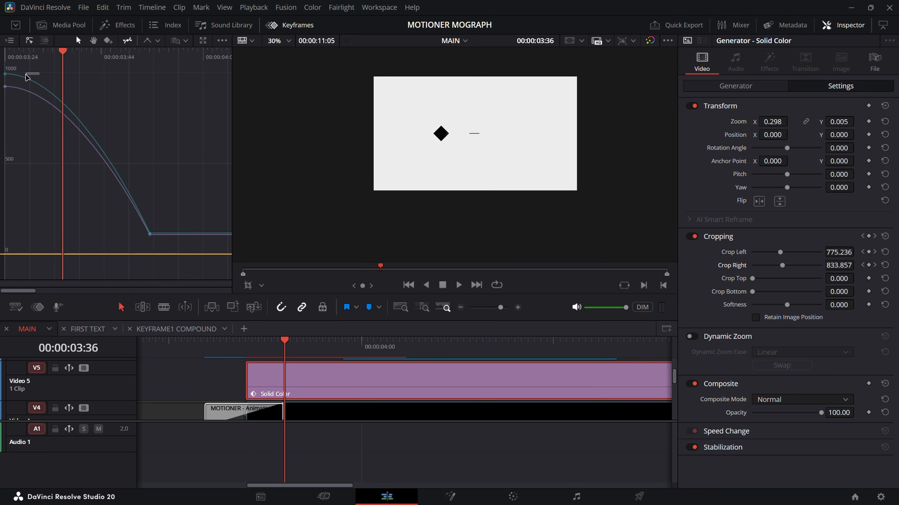
drag(61, 54, 0, 212)
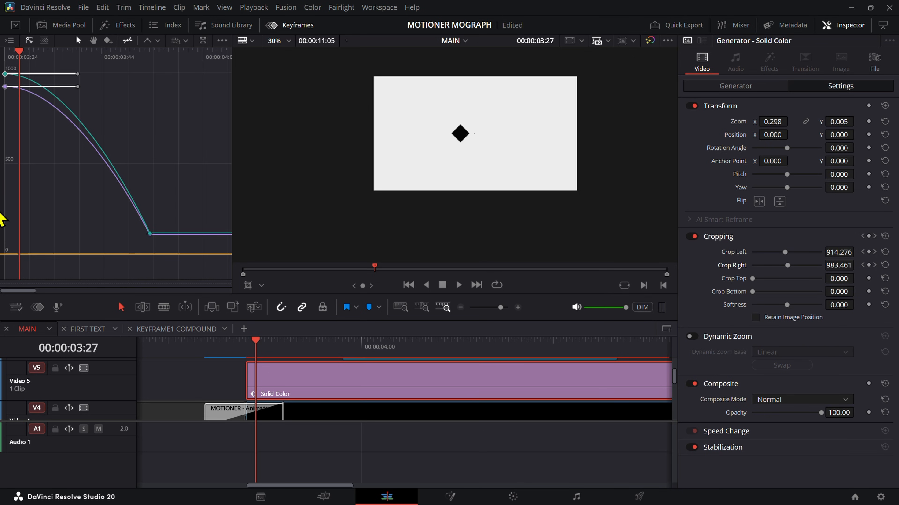
click(79, 89)
drag(30, 71, 1, 192)
drag(78, 74, 75, 87)
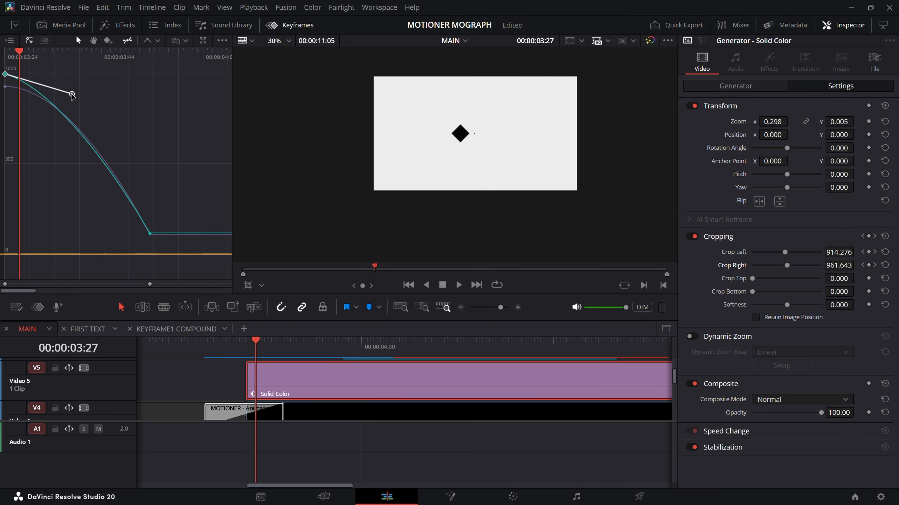
key(ctrl+z)
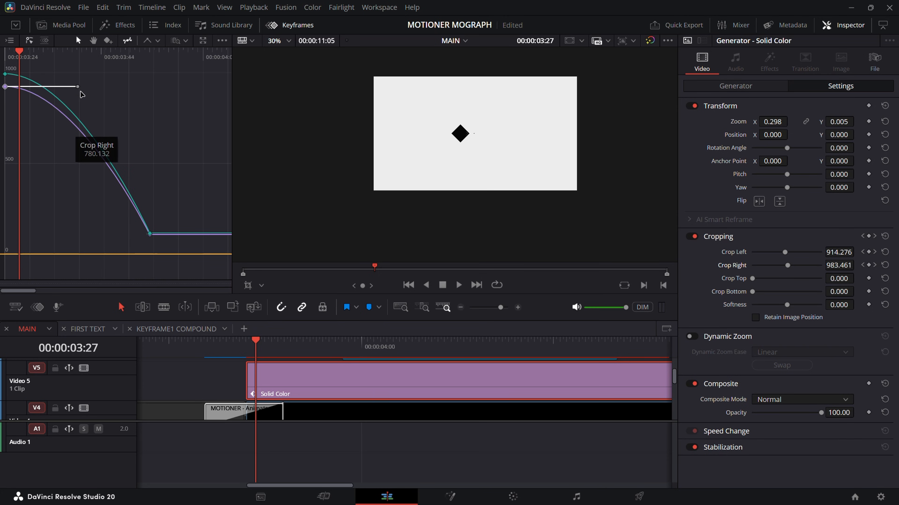
Step: Steepen the start of the Crop Left curve by pointing its first keyframe's handle straight down, giving about 750 at 00:00:03:27
drag(78, 86, 4, 177)
scroll(440, 119, up, 1)
scroll(487, 177, up, 10)
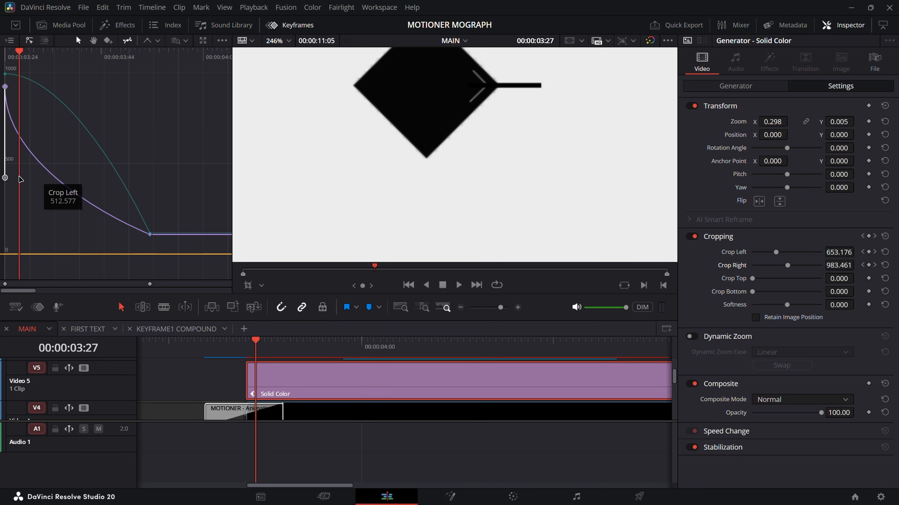
drag(5, 177, 4, 132)
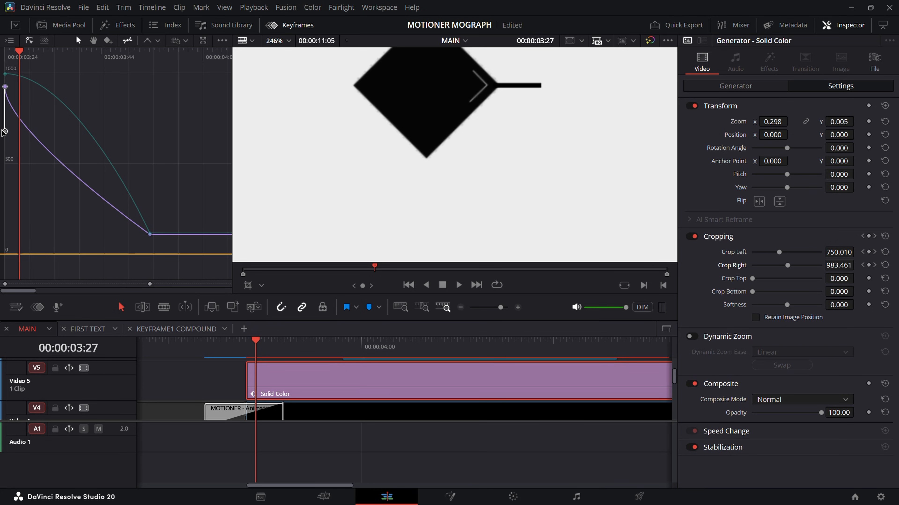
Step: Save the project and ease the Crop Left curve into its last keyframe with a long handle toward the start
key(ctrl+s)
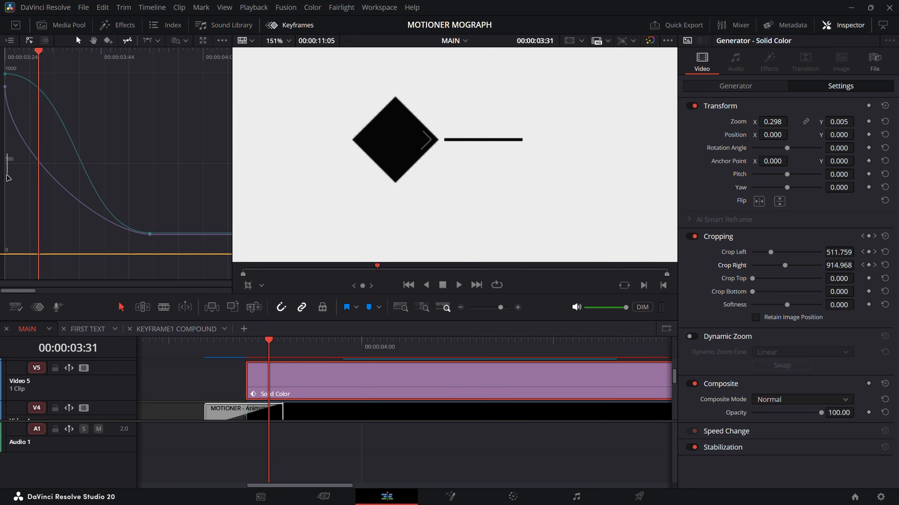
drag(117, 235, 36, 231)
key(ctrl+z)
click(149, 235)
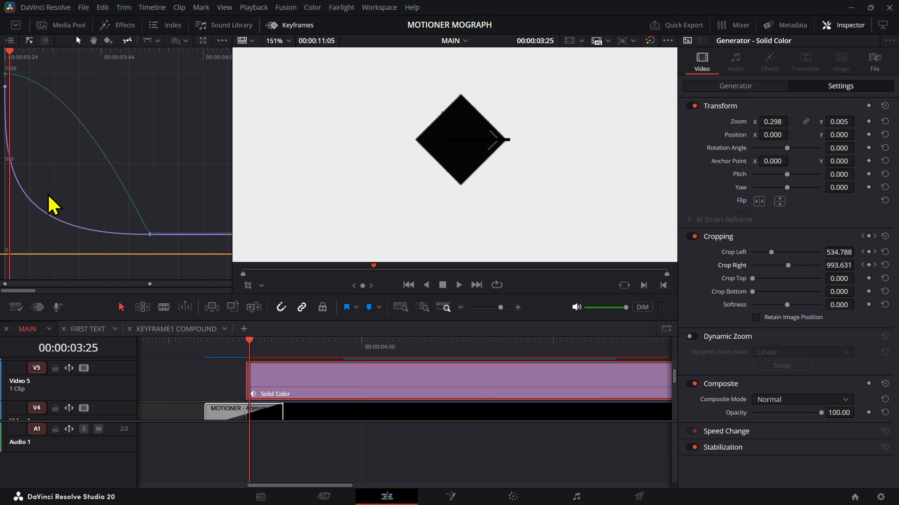
Step: Slant the first Crop Left keyframe's handle away from vertical and stretch the last keyframe's handle nearly back to the first
drag(6, 136, 26, 110)
key(Right)
click(5, 87)
mouse_move(31, 154)
mouse_down()
mouse_move(54, 164)
mouse_move(32, 155)
mouse_up()
key(Right)
key(Right)
click(149, 234)
drag(19, 243, 25, 229)
key(ctrl+z)
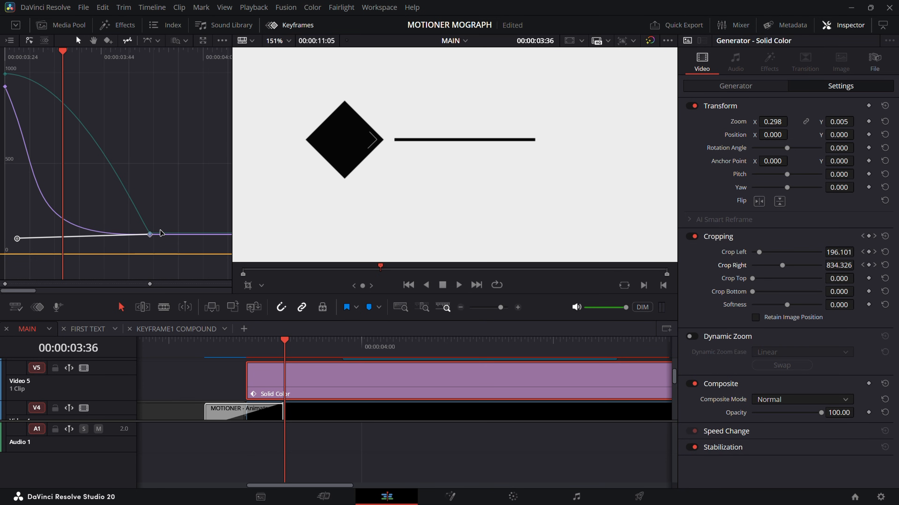
Step: Step through the frames around 00:00:03:35 to examine the gap between the line's start and the first diamond
key(Right)
key(Left)
key(Left)
key(Left)
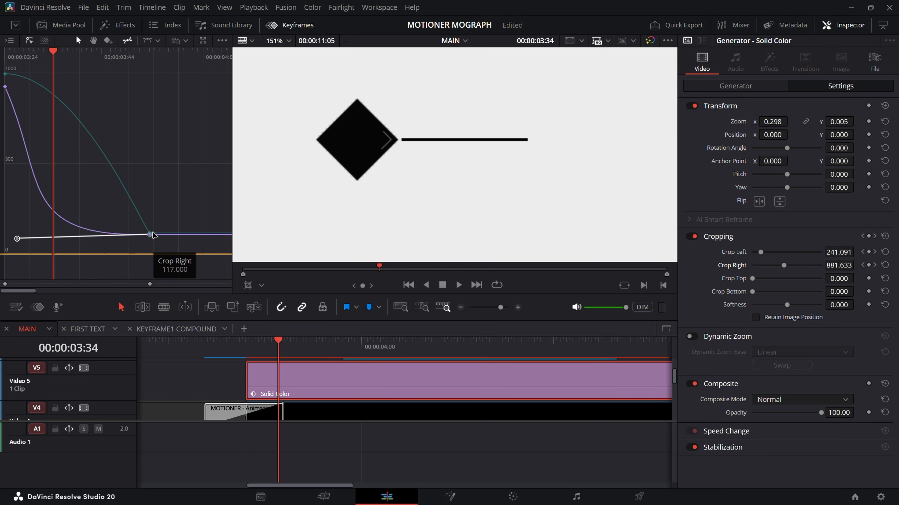
key(Right)
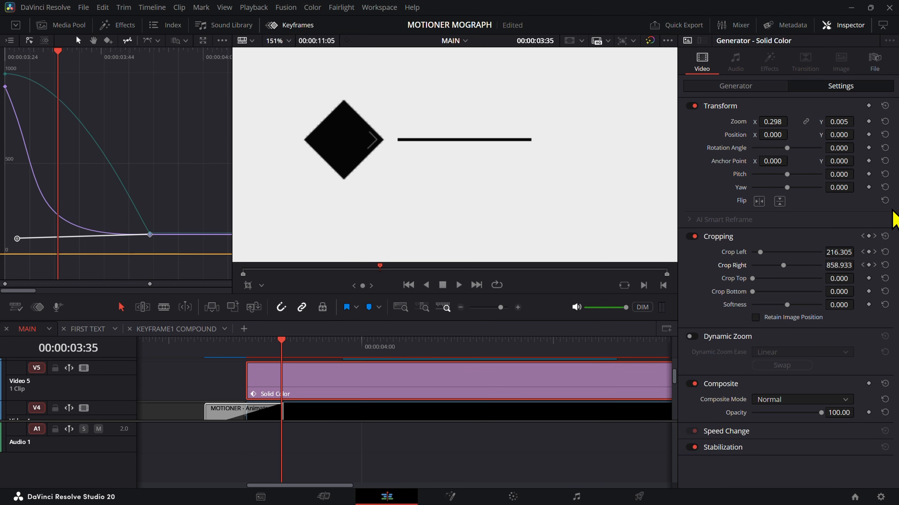
key(Right)
key(Left)
key(Left)
key(Right)
Step: Show the clip's keyframe tracks in the timeline and move the last Crop Left keyframe to 00:00:03:35
click(36, 310)
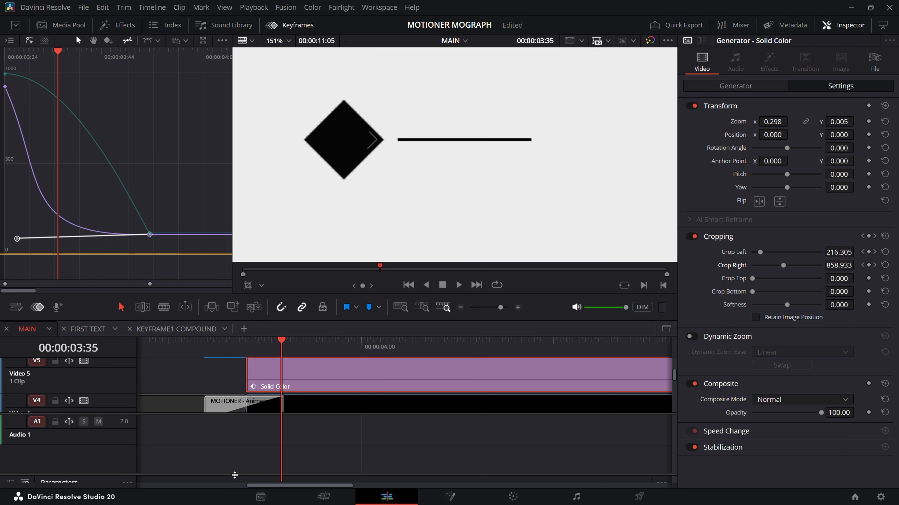
drag(234, 475, 234, 420)
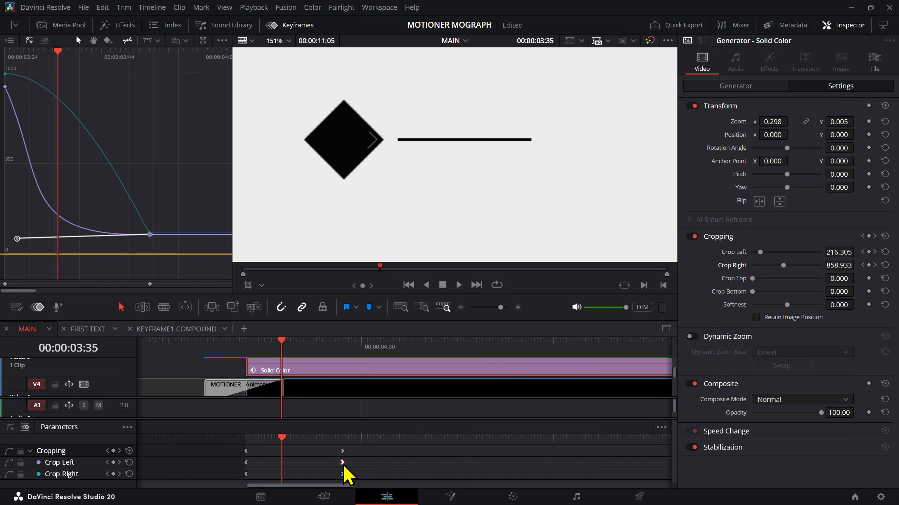
drag(342, 462, 288, 460)
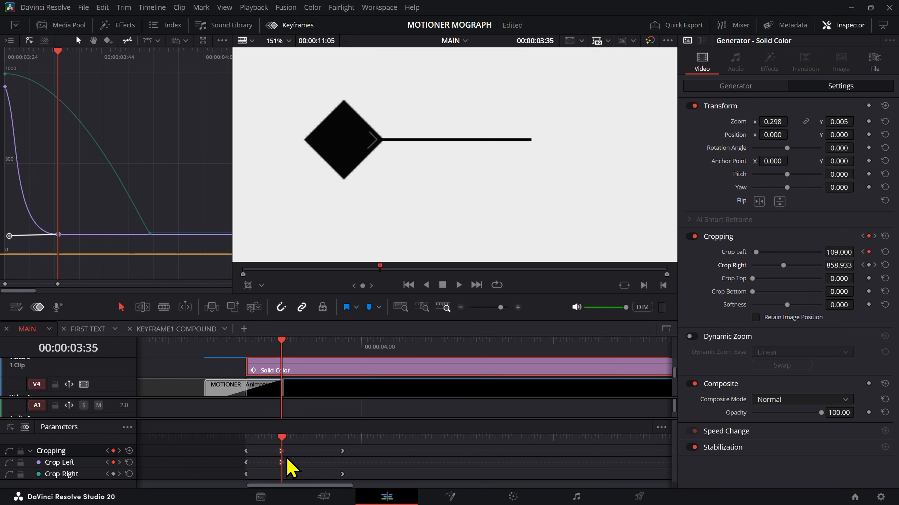
Step: Point the last Crop Left keyframe's handle steeply upward so the curve ends almost straight, giving about 668 at 00:00:03:28
key(Left)
key(Left)
key(Left)
key(Left)
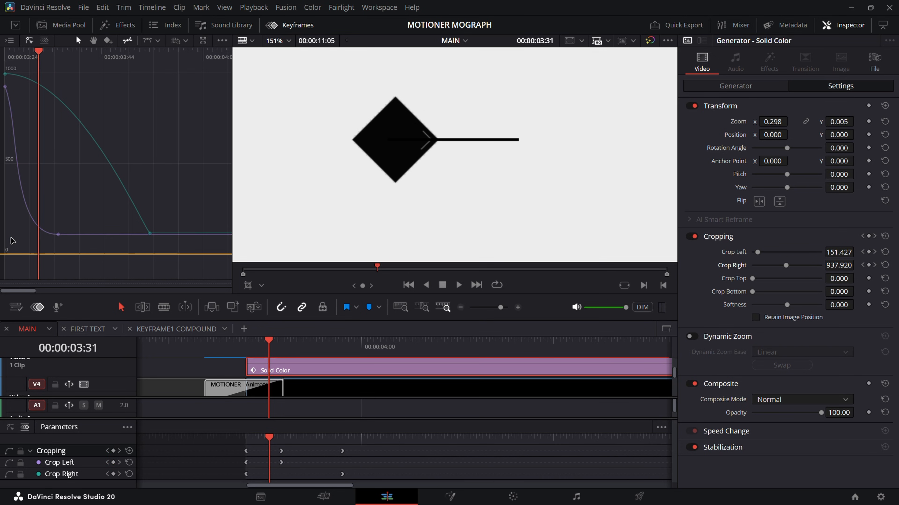
click(59, 234)
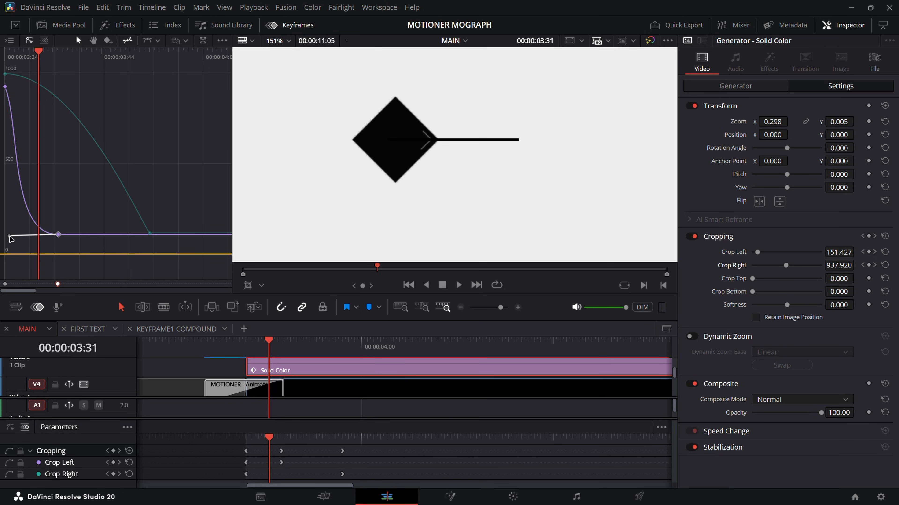
drag(10, 236, 31, 185)
key(Left)
key(Left)
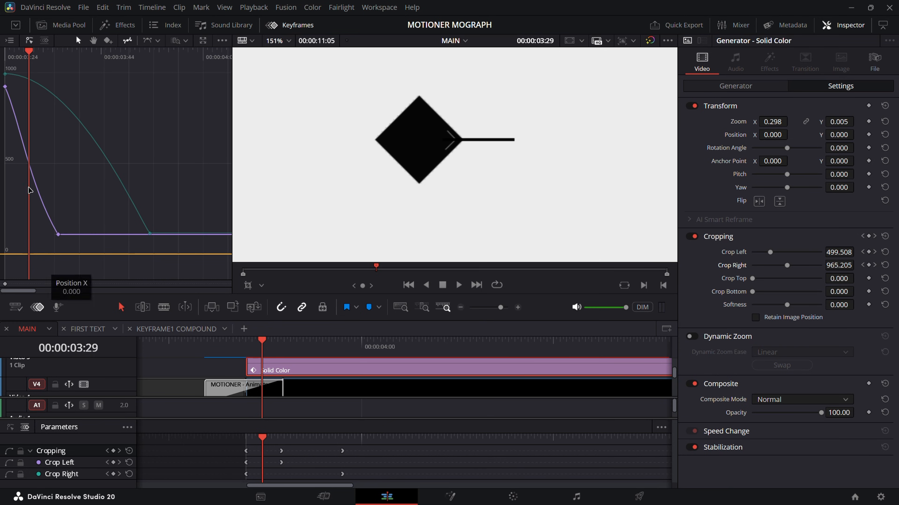
key(Left)
drag(31, 185, 28, 189)
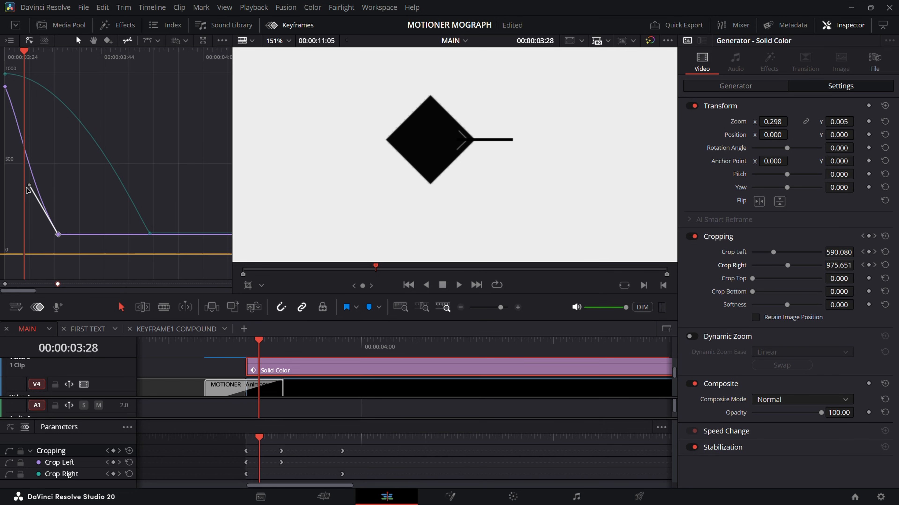
drag(34, 182, 41, 175)
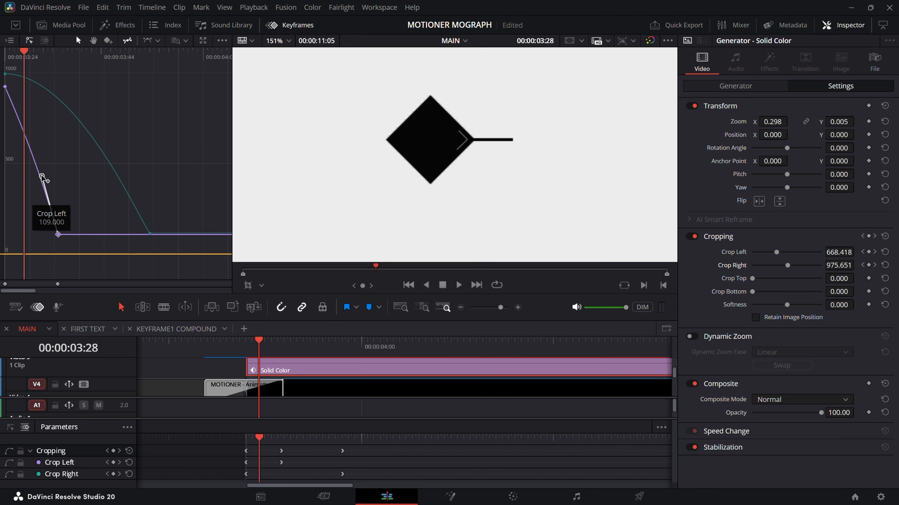
Step: Step back and forth between 00:00:03:28 and 00:00:03:35 to check the line's start against the moving diamond's corner
key(Right)
key(Right)
key(Right)
key(Right)
key(Right)
key(Right)
key(Right)
key(Right)
key(Right)
key(Right)
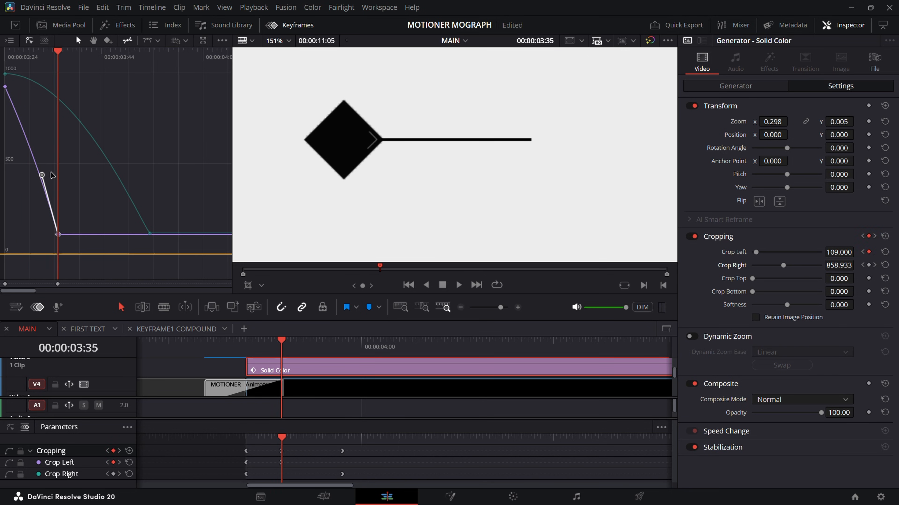
key(Left)
key(Left)
key(Left)
key(Left)
key(Left)
key(Left)
key(Left)
key(Left)
key(Left)
key(Left)
key(Left)
key(Left)
key(Left)
key(Left)
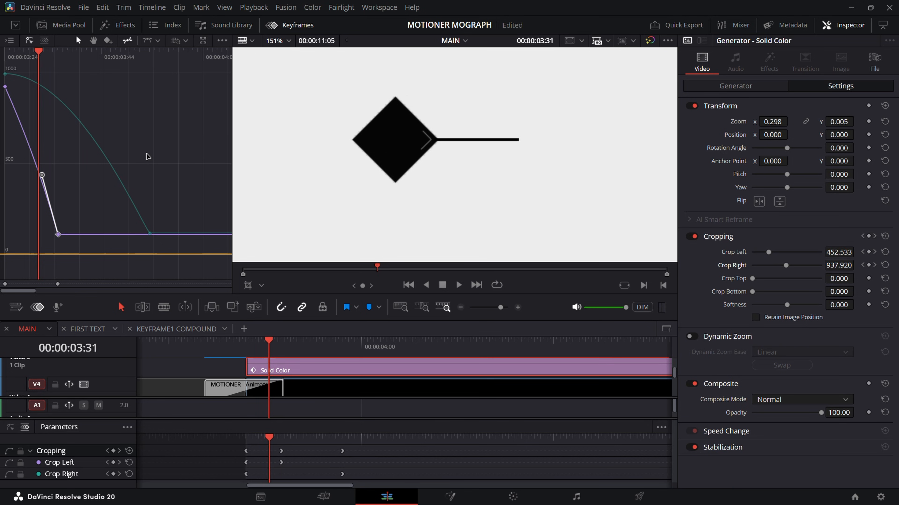
key(Right)
key(Right)
key(Right)
key(Right)
key(Right)
key(Right)
key(Right)
key(Right)
key(Right)
key(Right)
key(Right)
key(Right)
key(Right)
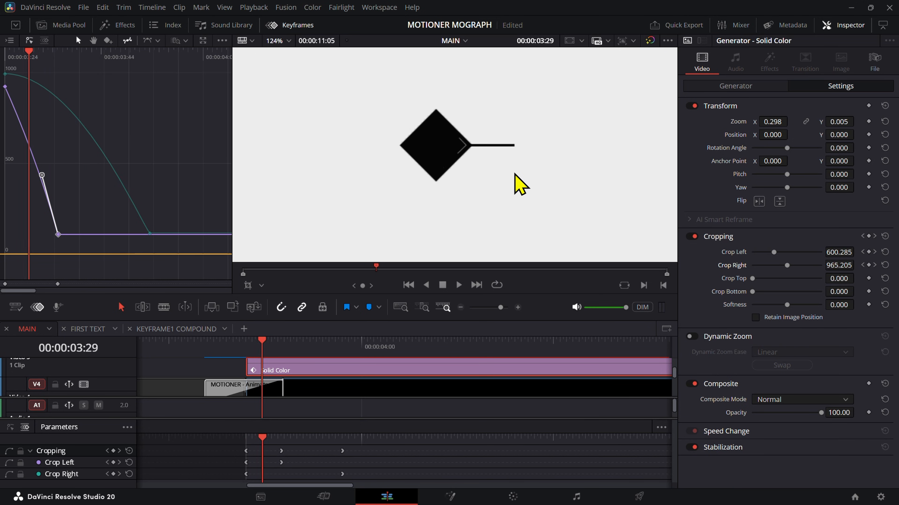
Step: Ease the Crop Right curve into its last keyframe by stretching that keyframe's handle flat back to about 00:00:03:38
scroll(518, 180, down, 5)
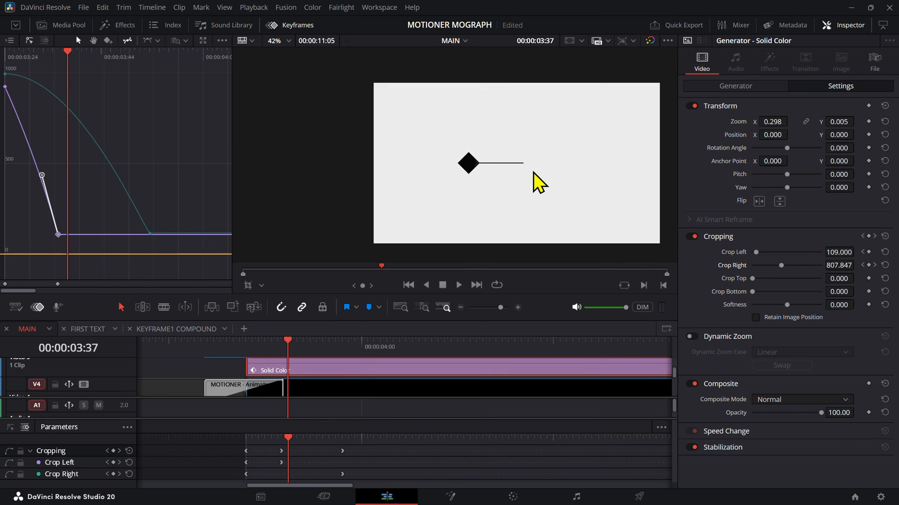
key(Right)
key(Right)
key(Right)
click(149, 233)
drag(142, 224, 74, 233)
Step: Return to the start of the crop animation and play the line's growth toward the second diamond
key(Left)
key(Left)
key(Left)
key(Left)
key(Left)
key(Left)
key(Left)
key(Left)
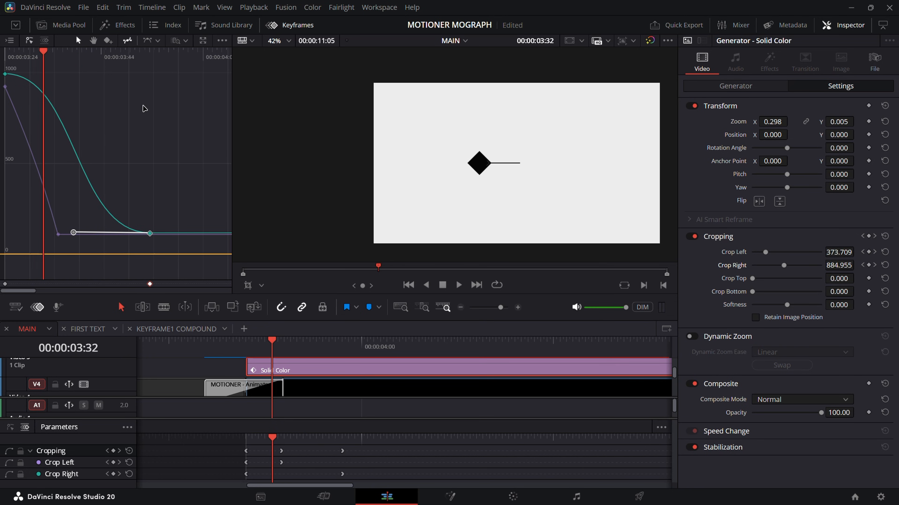
key(Left)
key(Left)
key(Left)
key(Left)
key(Left)
key(Left)
key(space)
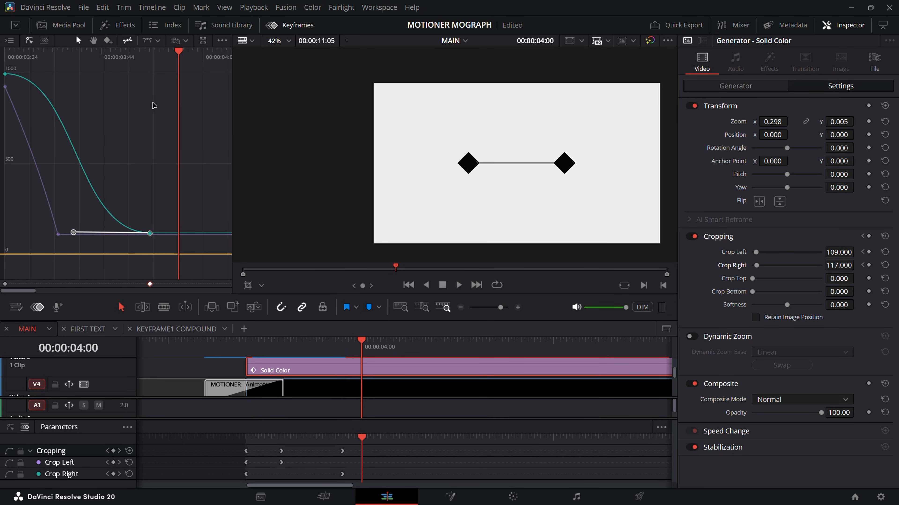
Step: Place the playhead at 00:00:03:49 and move the second KEYFRAME ICON clip so it starts there
drag(154, 58, 130, 85)
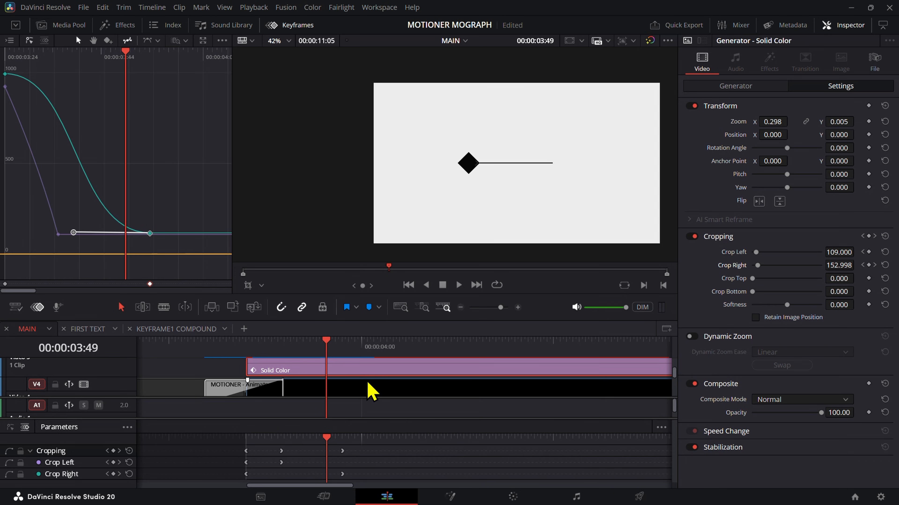
scroll(367, 391, up, 2)
click(377, 371)
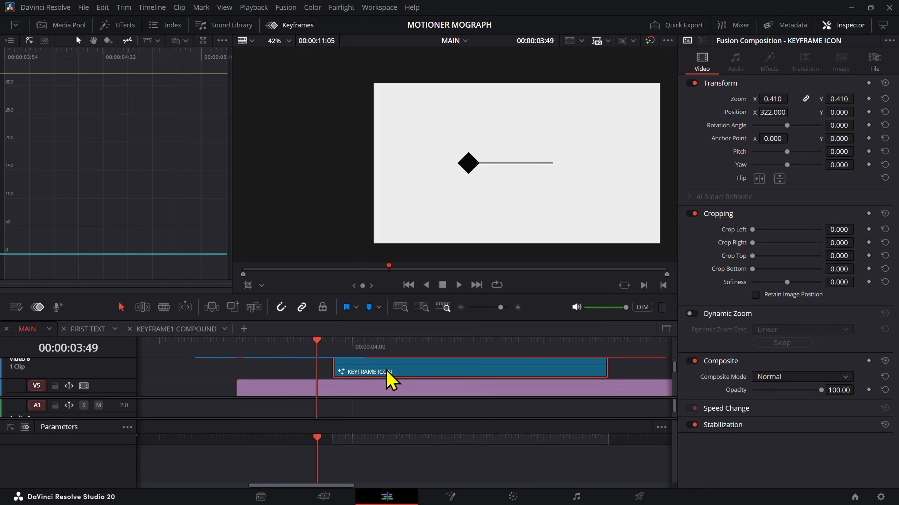
drag(389, 371, 374, 373)
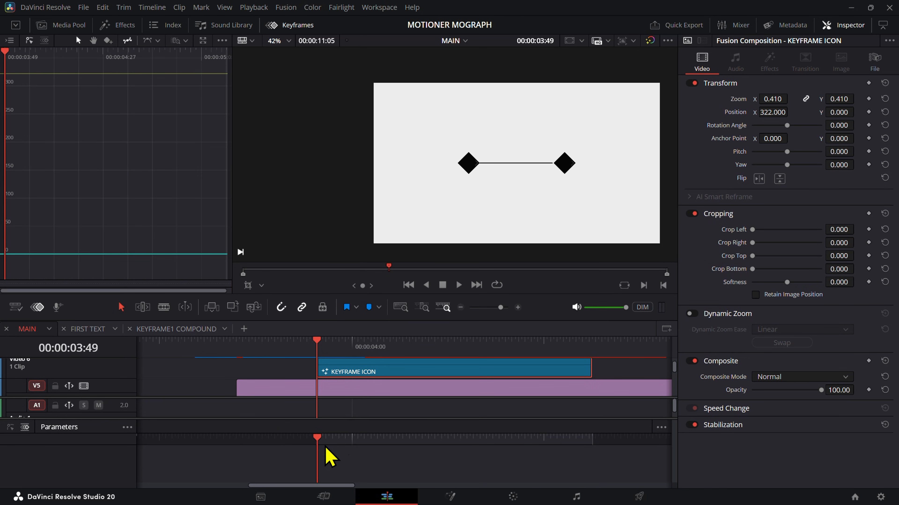
Step: Hide the timeline keyframe tracks and the keyframe editor, and enlarge the timeline's video track area
click(37, 307)
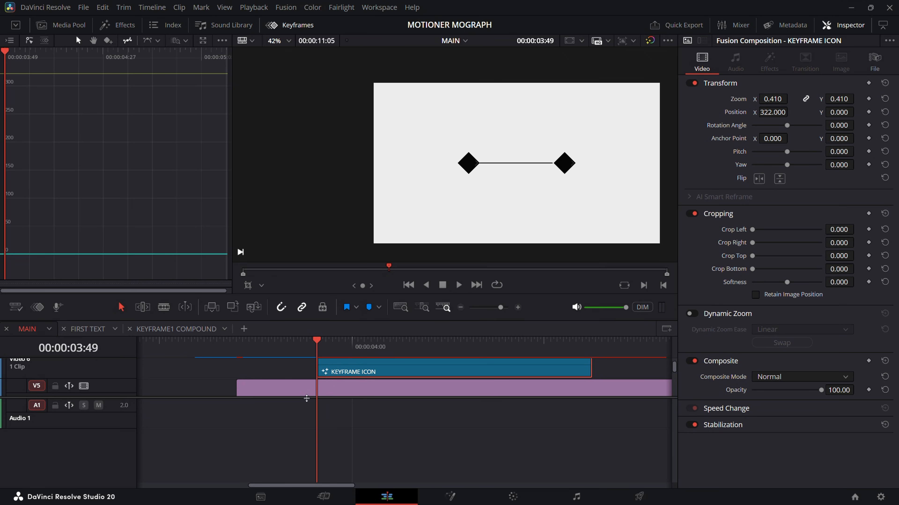
drag(307, 399, 317, 472)
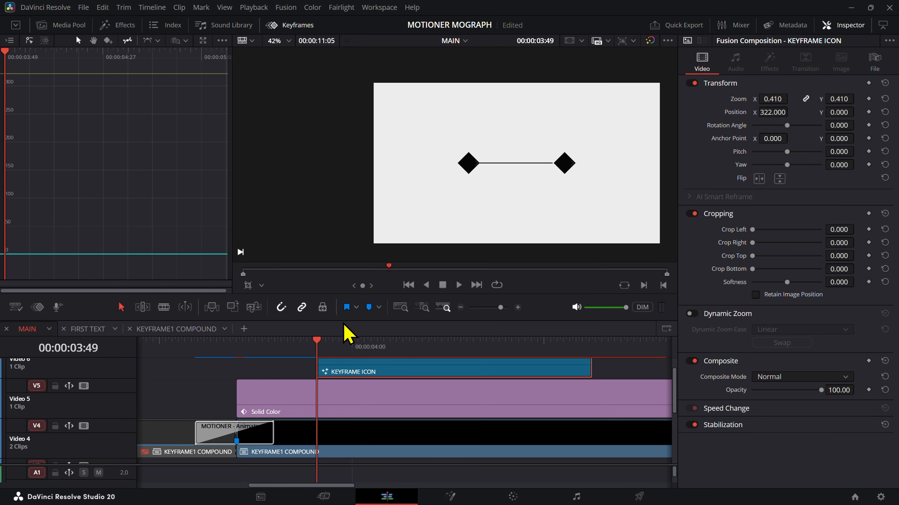
drag(343, 321, 350, 292)
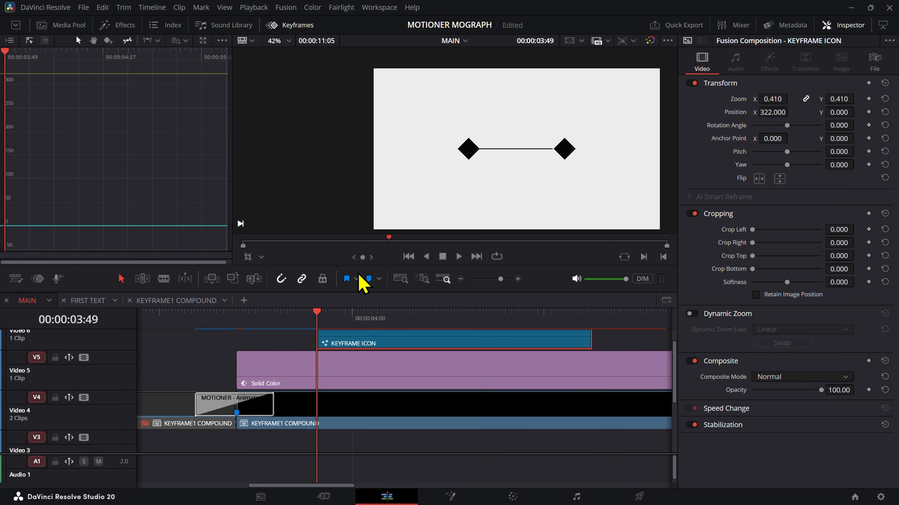
click(283, 25)
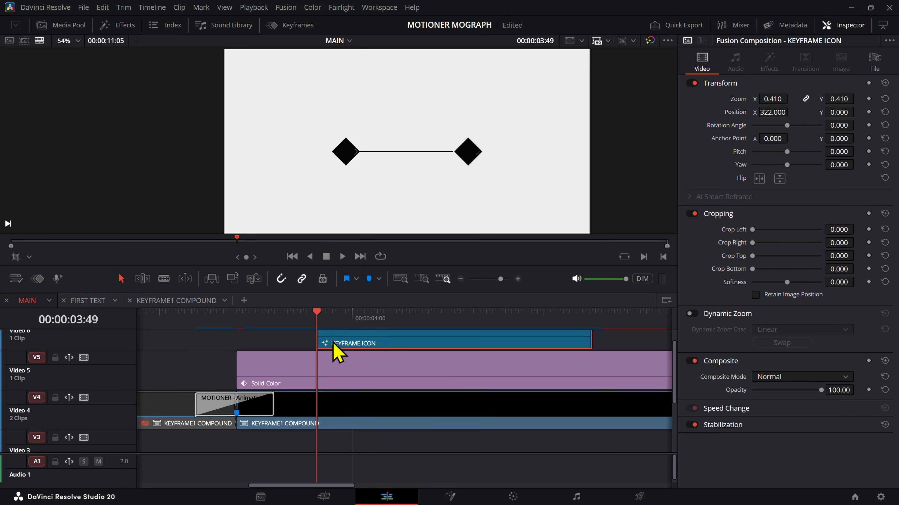
Step: Add the third Motioner SCALE IN transition preset to the start of the second KEYFRAME ICON clip
click(136, 26)
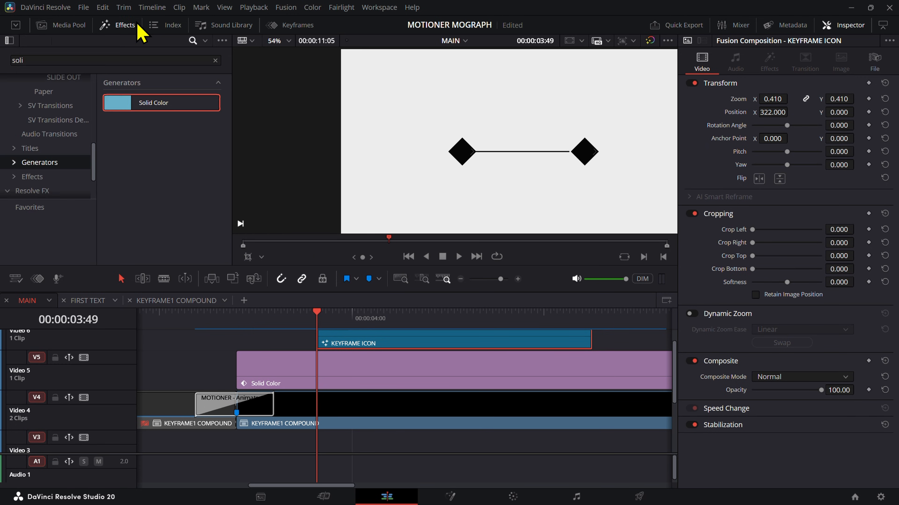
scroll(58, 116, up, 13)
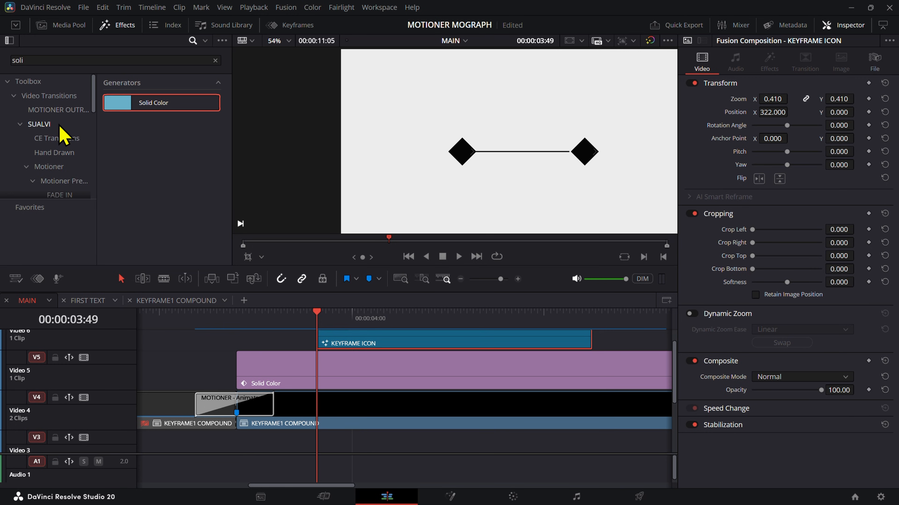
scroll(73, 170, down, 3)
click(66, 131)
scroll(71, 161, down, 3)
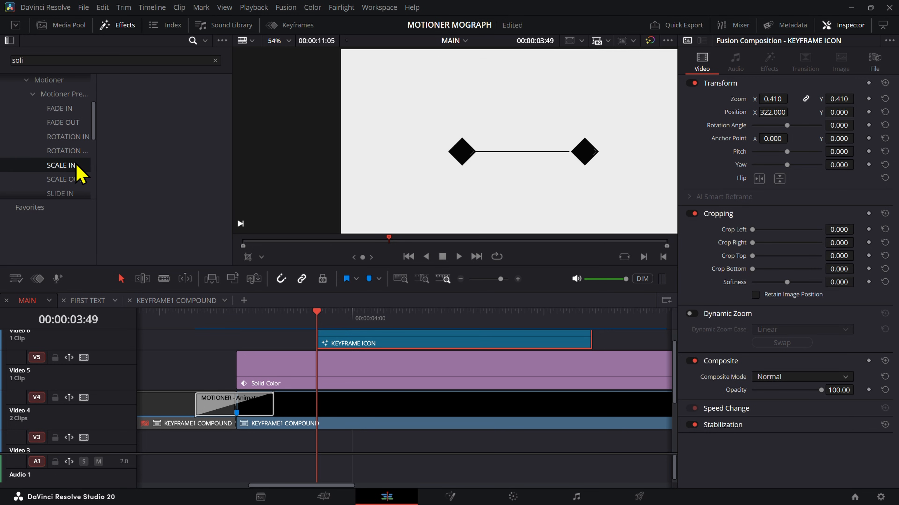
click(129, 62)
key(BackSpace)
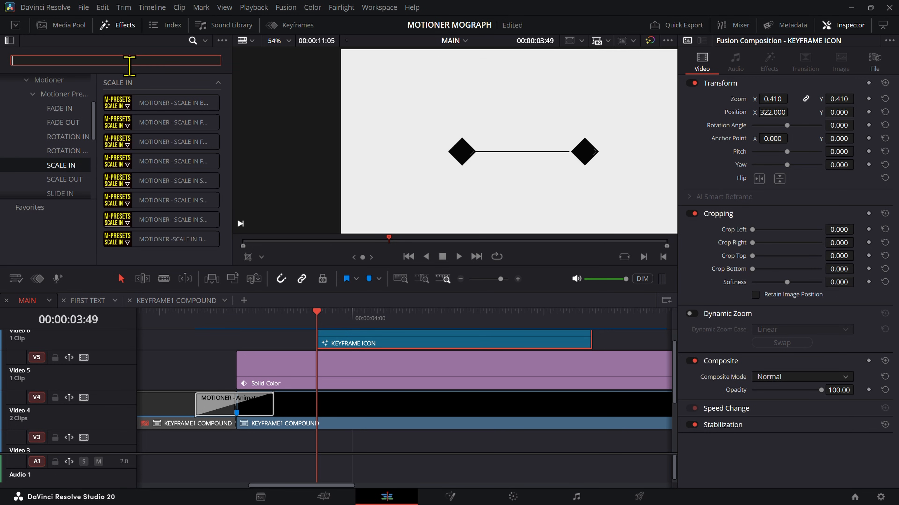
drag(138, 147, 341, 372)
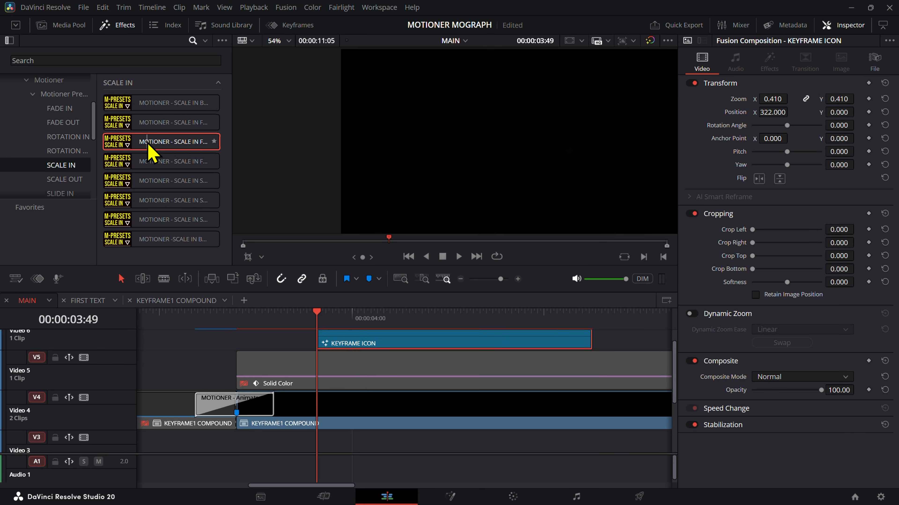
drag(149, 144, 334, 349)
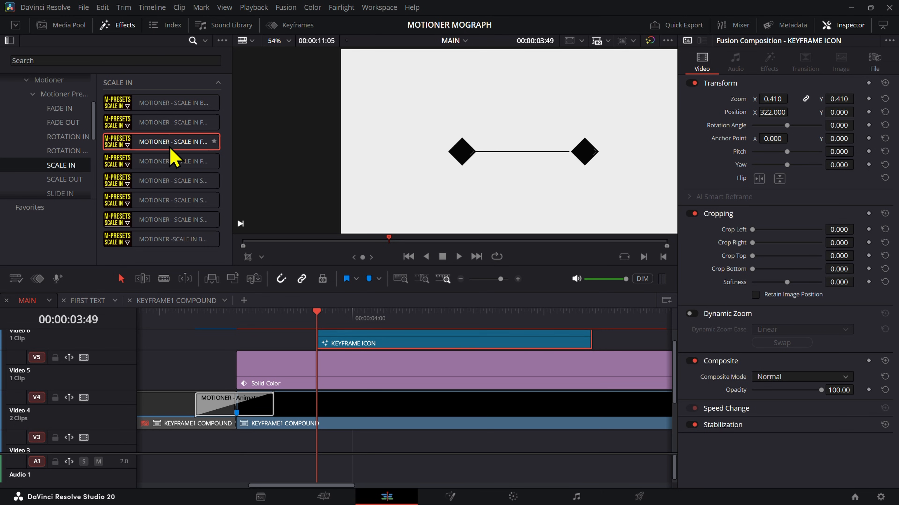
Step: Try the SCALE IN FADE BLUR transition at the second KEYFRAME ICON clip's start and replace it with SCALE IN FADE BLUR ROTATION
drag(171, 155, 322, 351)
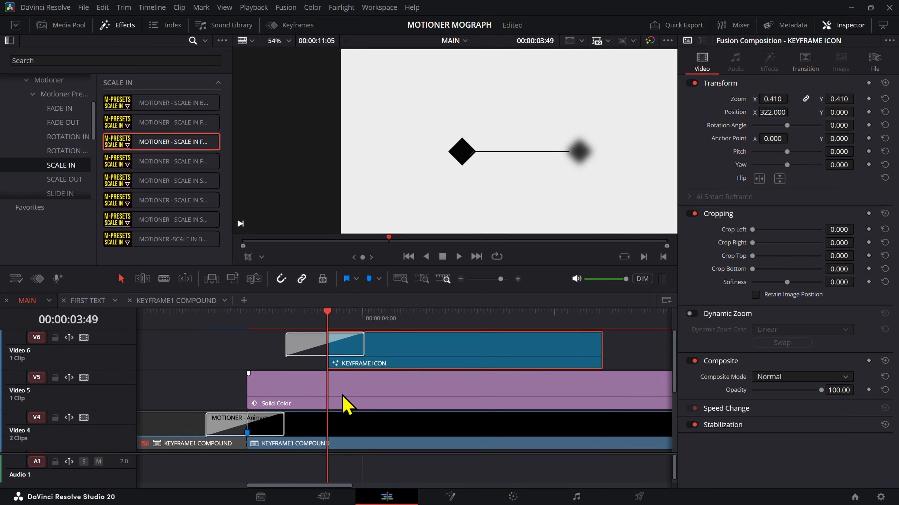
click(310, 352)
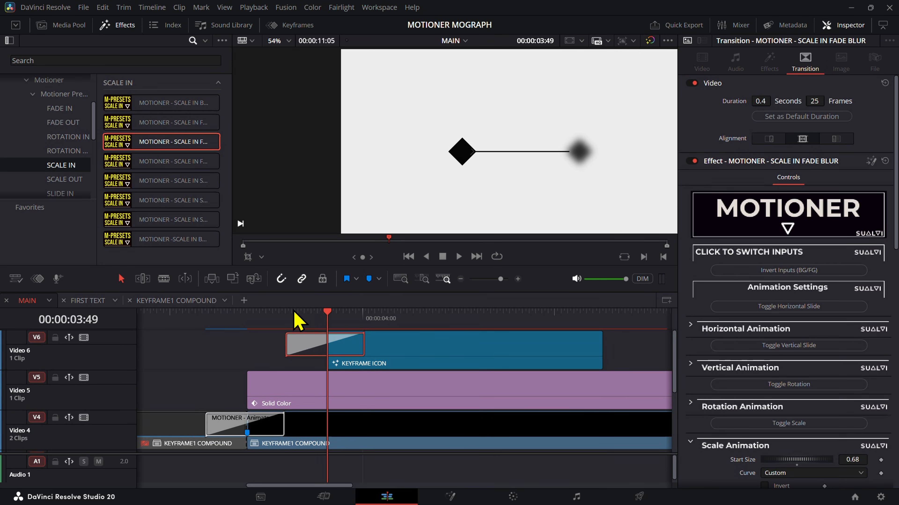
drag(158, 163, 315, 354)
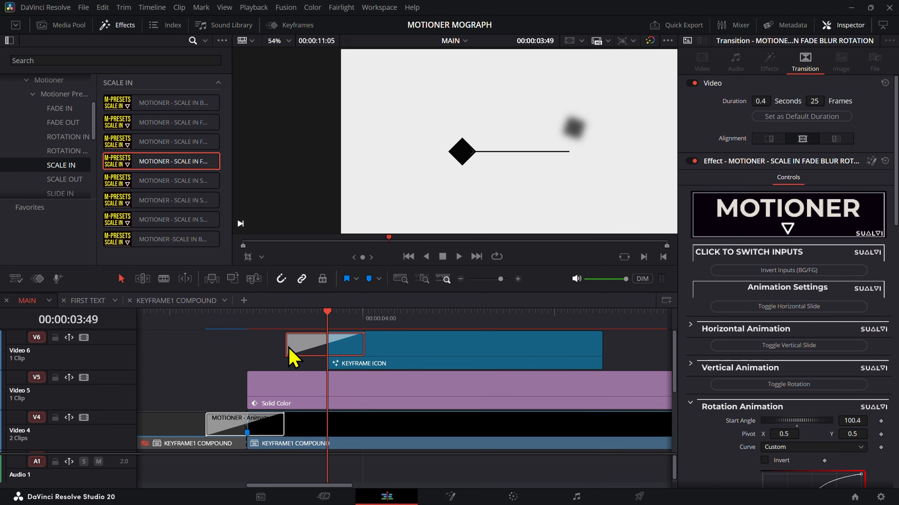
Step: Shorten the SCALE IN FADE BLUR ROTATION transition to 7 frames, preview it, and remove it from the clip
drag(288, 345, 315, 345)
click(315, 322)
key(space)
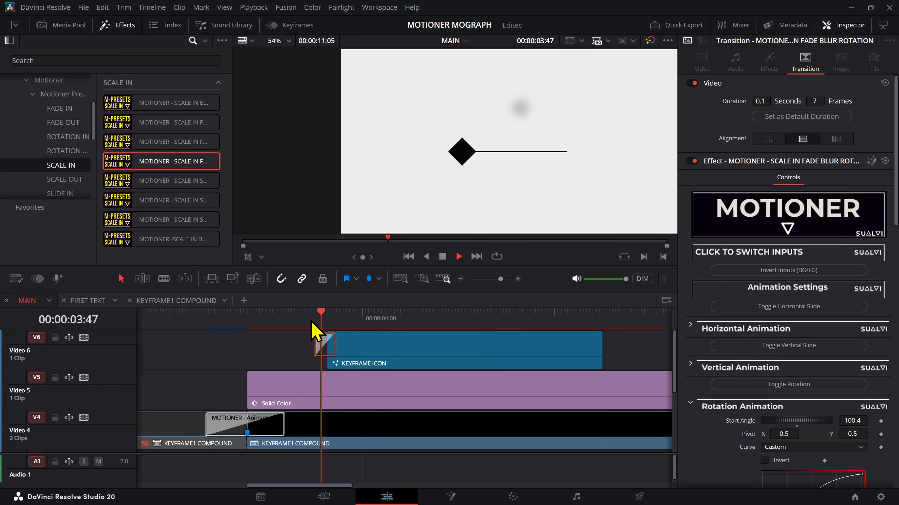
key(space)
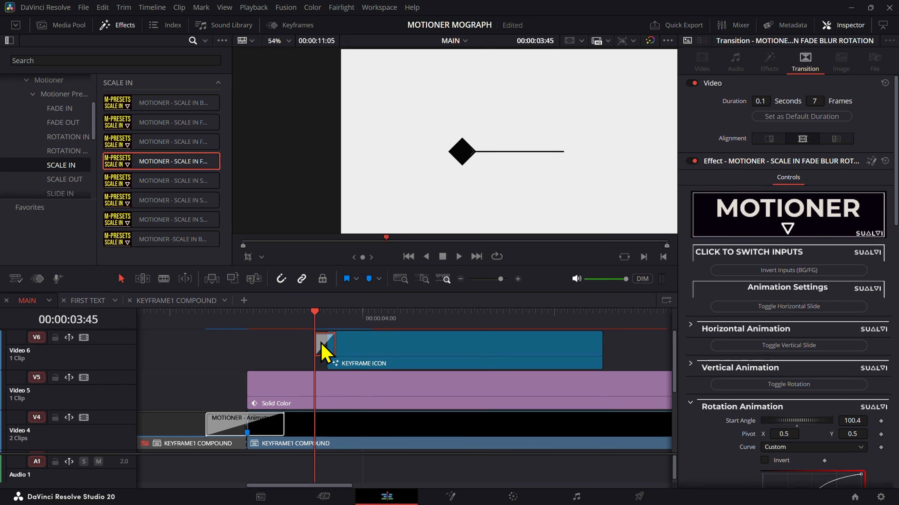
key(Delete)
Step: Try the SCALE IN SHAKE 1 transition on the second KEYFRAME ICON clip, check it at 00:00:03:49, and delete it
drag(141, 181, 324, 358)
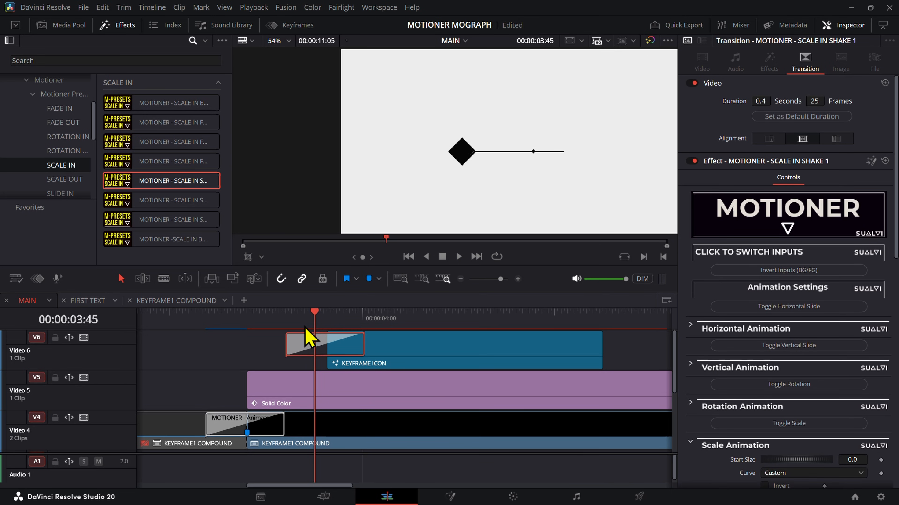
mouse_move(313, 338)
mouse_down()
mouse_move(287, 338)
mouse_move(326, 343)
mouse_up()
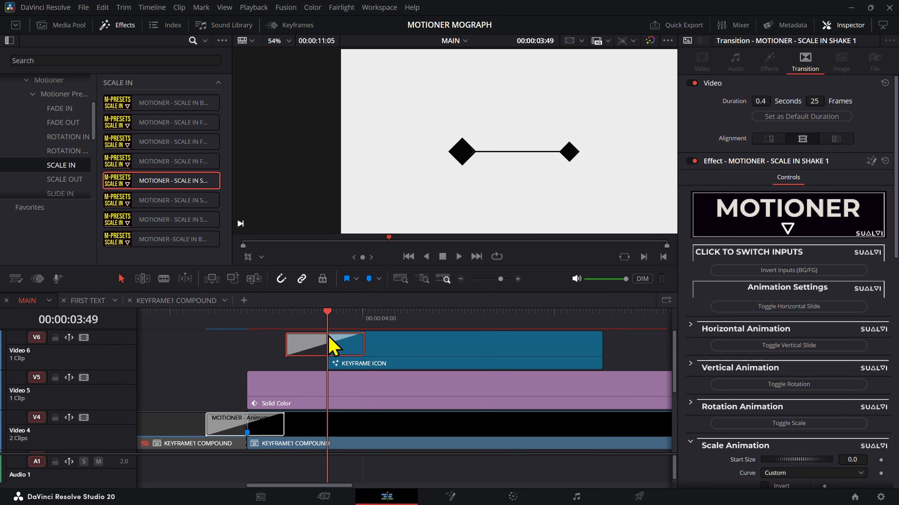
key(Delete)
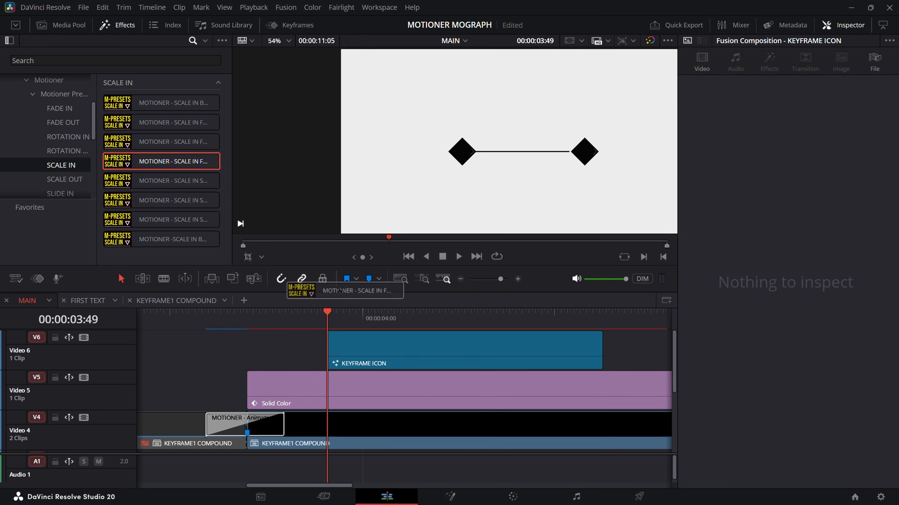
Step: Add the SCALE IN FADE BLUR ROTATION transition to the second KEYFRAME ICON clip and centre its alignment on the clip's start
drag(175, 162, 335, 355)
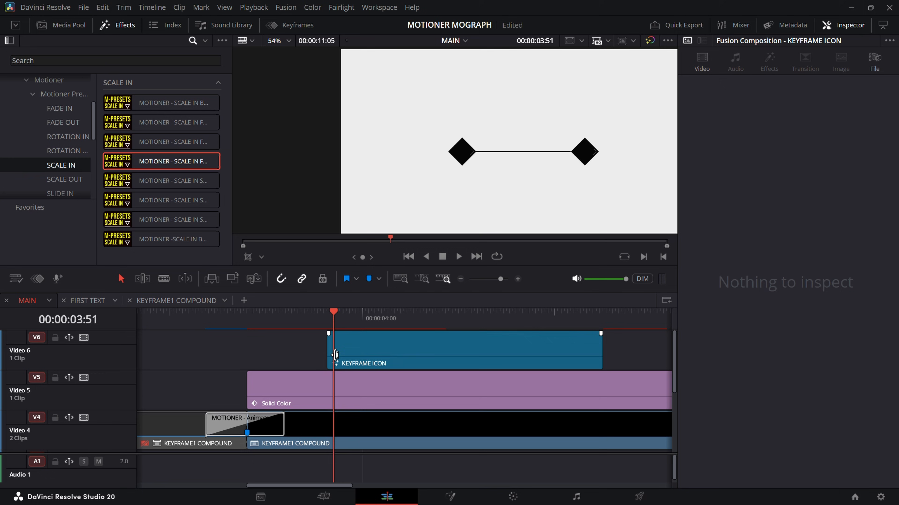
click(328, 315)
drag(176, 164, 344, 352)
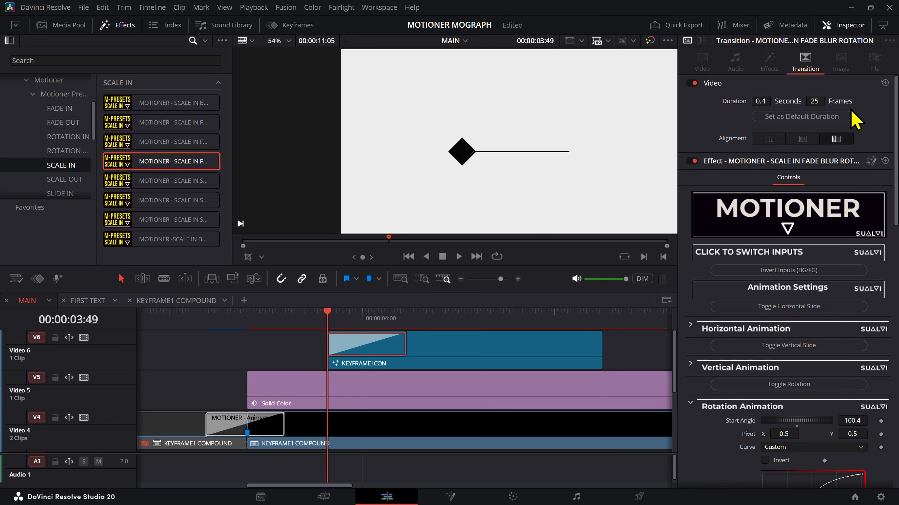
click(810, 139)
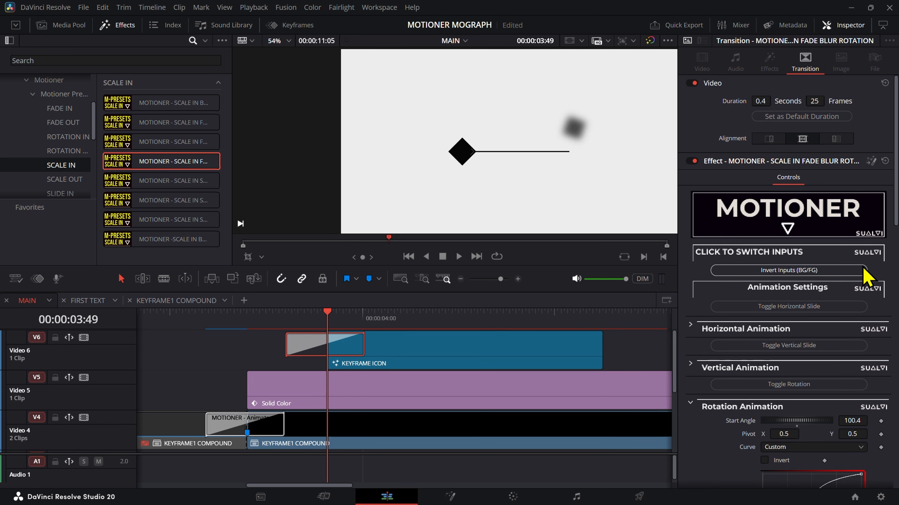
Step: Show the Fusion overlay in the viewer and set the transition's rotation pivot X to 0.668, over the second diamond
click(263, 258)
click(283, 329)
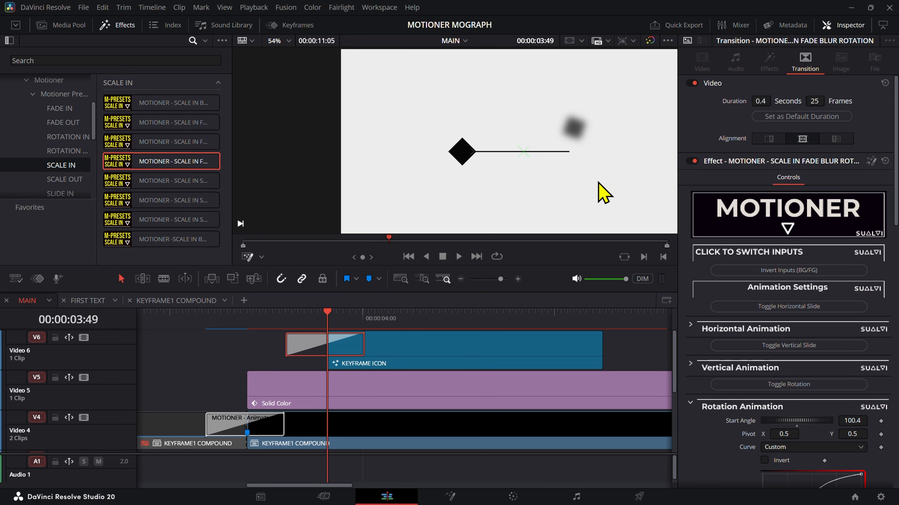
scroll(716, 413, down, 5)
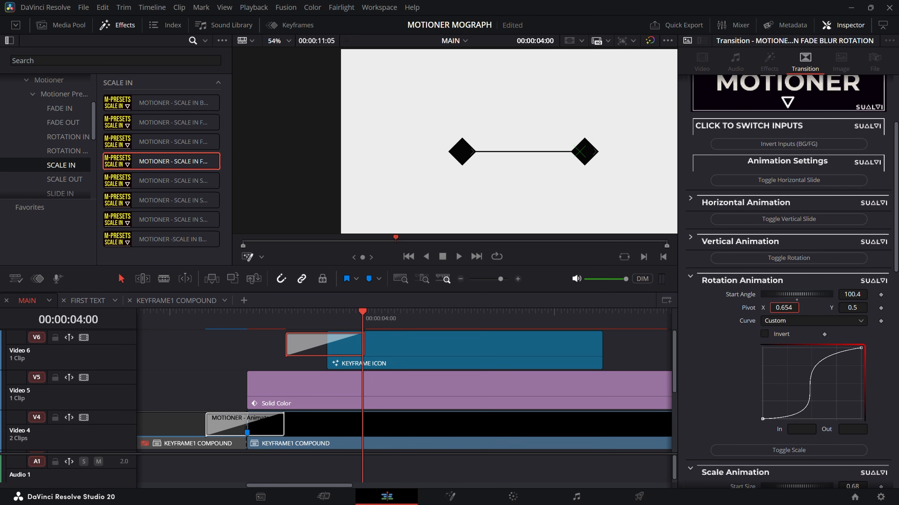
key(Left)
key(Left)
key(Left)
key(Left)
key(Left)
key(Left)
key(Left)
key(Left)
key(Left)
key(Left)
key(Left)
key(Left)
key(Left)
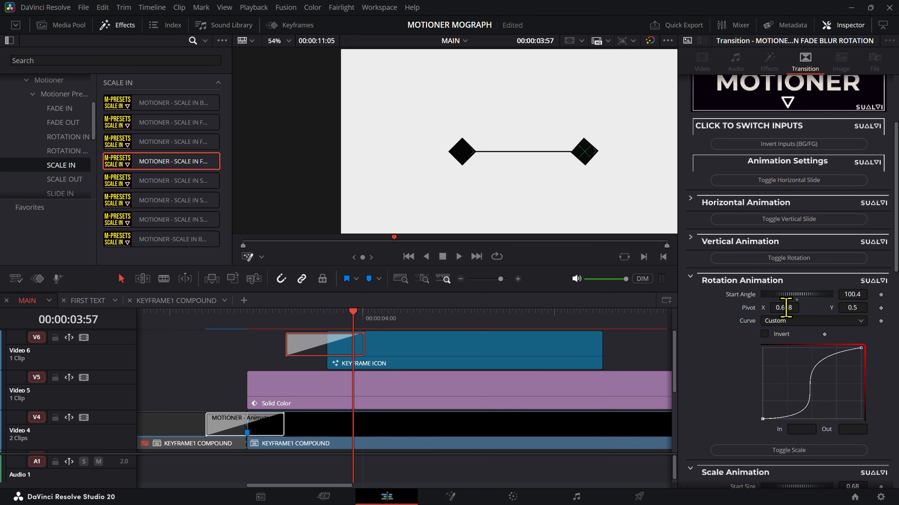
Step: Step back and forth through the transition to examine how the second diamond rotates around its pivot
key(Left)
key(Left)
key(Left)
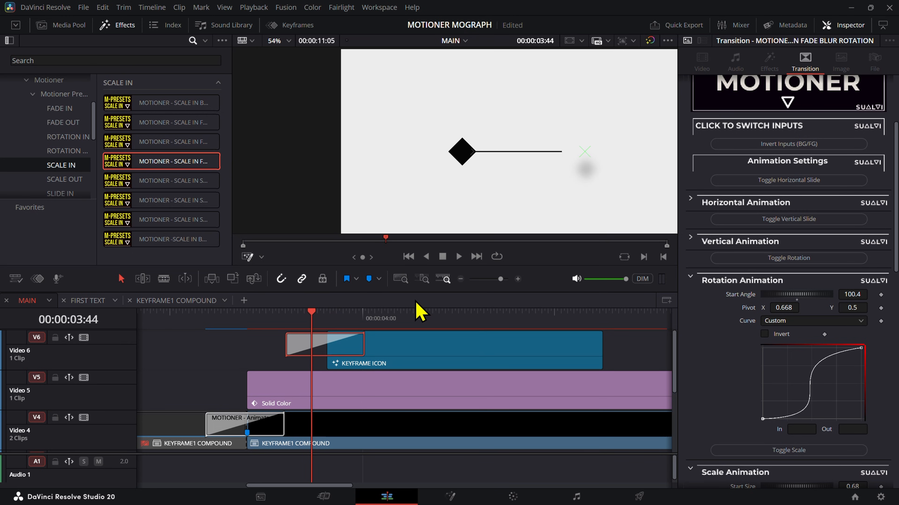
key(Left)
key(Left)
key(Left)
key(Left)
key(Left)
key(Left)
key(Left)
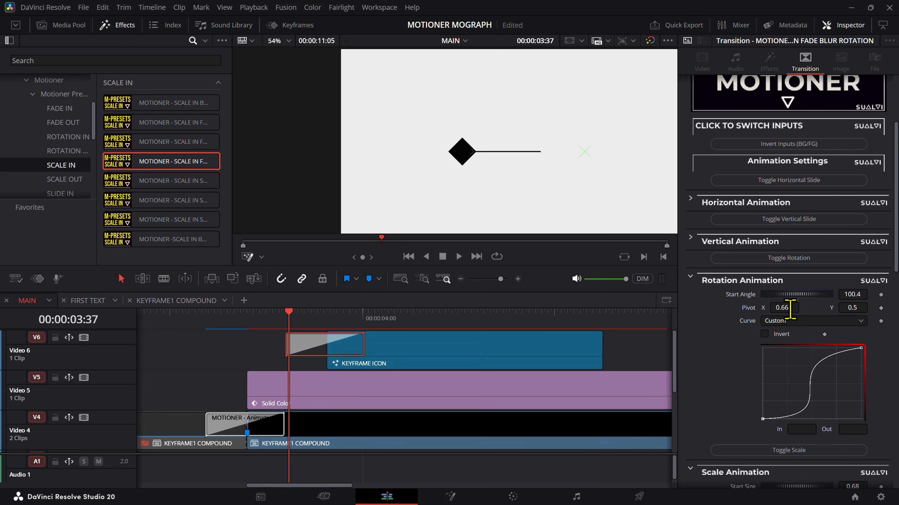
key(Right)
key(Right)
key(Right)
key(Right)
key(Right)
key(Right)
key(Right)
key(Right)
key(Right)
key(Right)
key(Right)
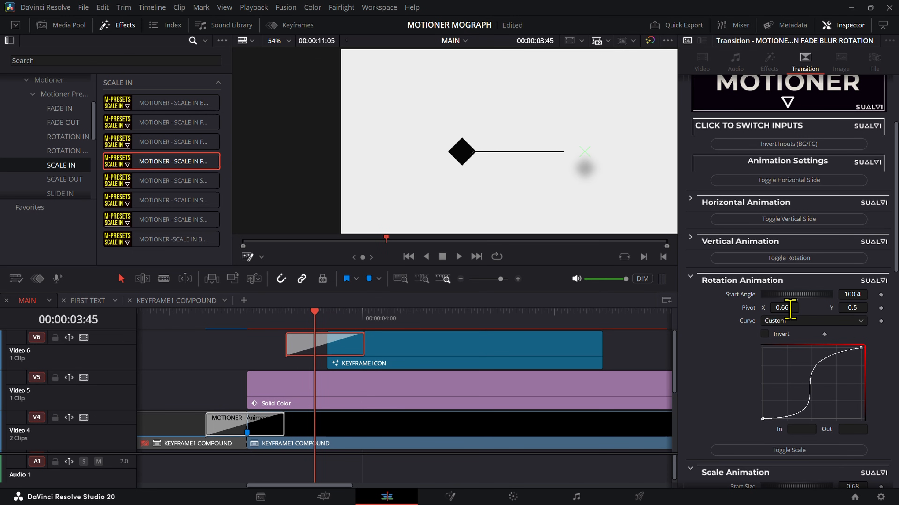
key(Right)
key(Right)
key(Right)
key(Right)
key(Right)
key(Right)
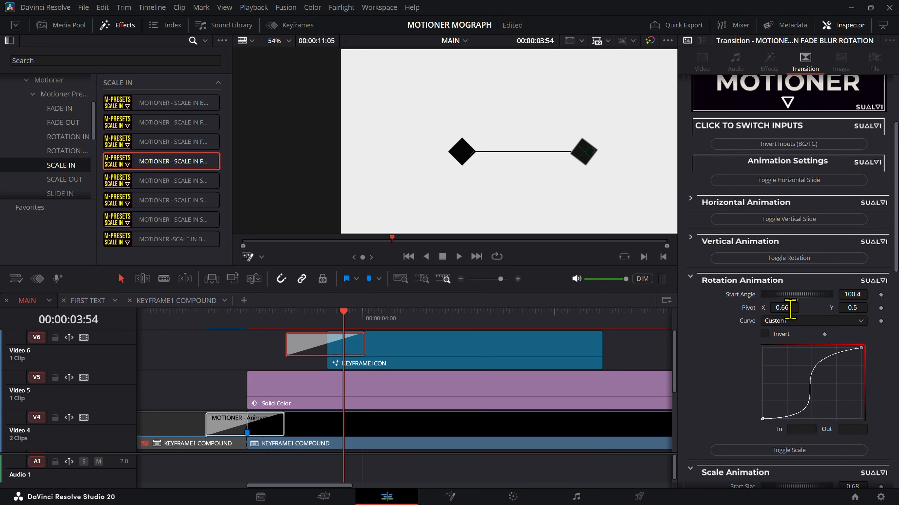
Step: Raise and shorten the start handle of the transition's Scale Animation curve so the scaling begins more steeply
scroll(790, 308, down, 6)
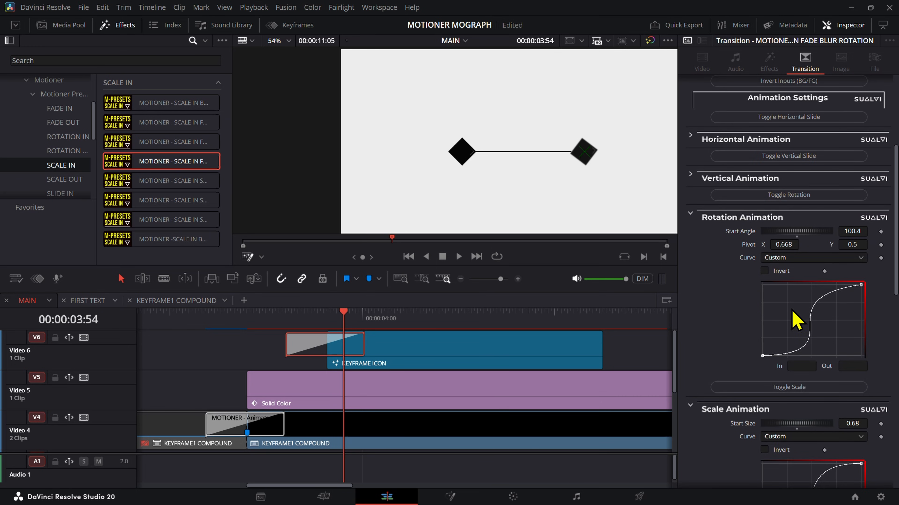
click(762, 377)
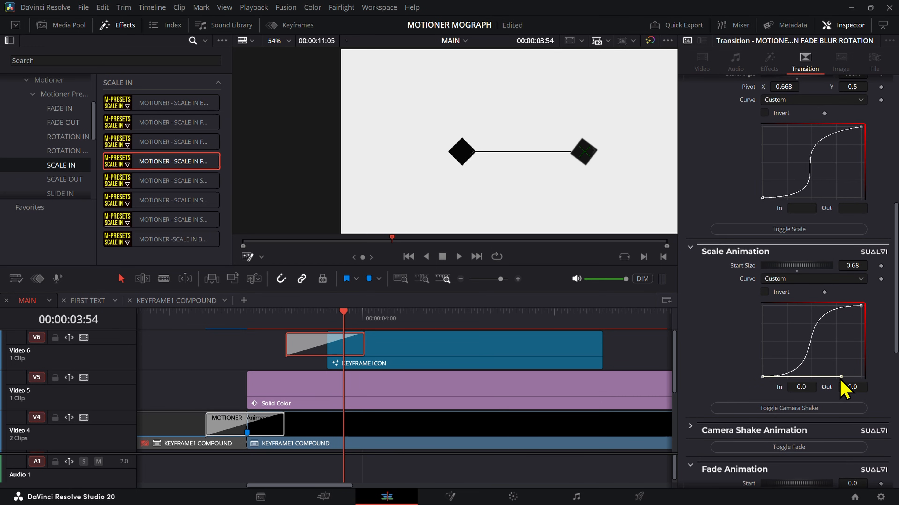
drag(840, 377, 818, 341)
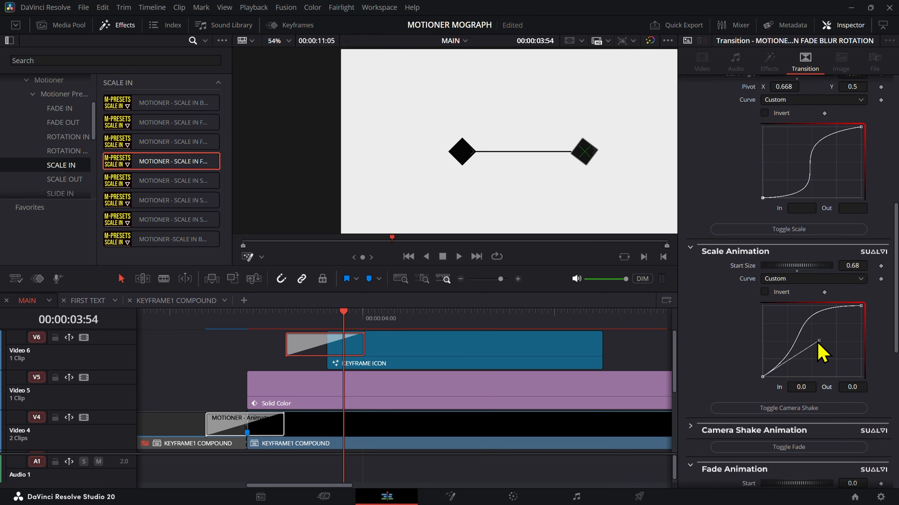
Step: Step repeatedly through the transition's frames to examine the second diamond's scaling with the reshaped curve
key(Right)
key(Right)
key(Left)
key(Left)
key(Left)
key(Left)
key(Left)
key(Left)
key(Left)
key(Left)
key(Left)
key(Left)
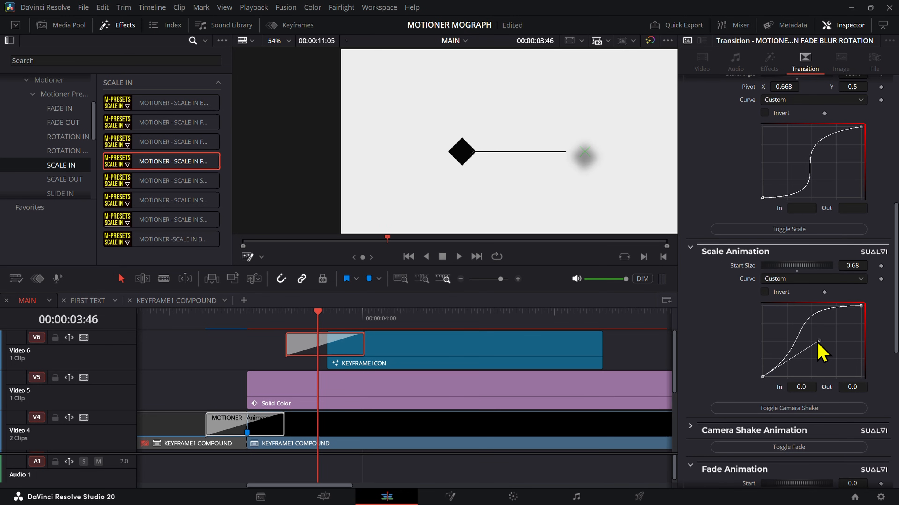
key(Left)
key(Left)
key(Left)
key(Right)
key(Right)
key(Right)
key(Right)
key(Right)
key(Right)
key(Right)
key(Right)
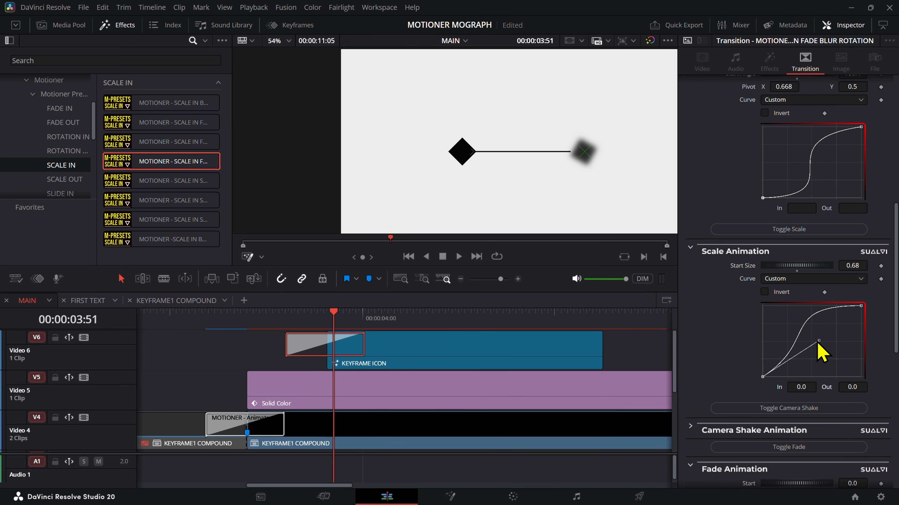
key(Right)
key(Right)
key(Right)
key(Right)
key(Right)
key(Right)
key(Left)
key(Left)
key(Left)
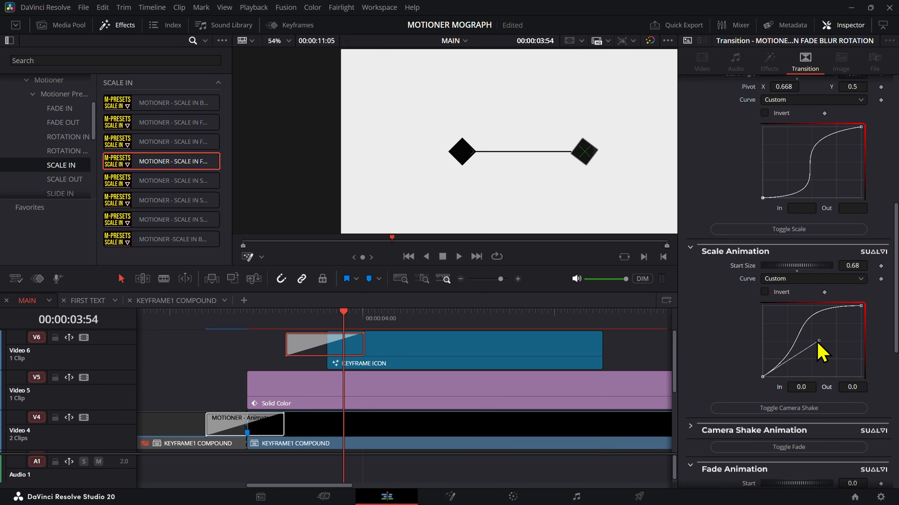
key(Left)
key(Left)
key(Left)
key(Left)
key(Left)
key(Left)
key(Left)
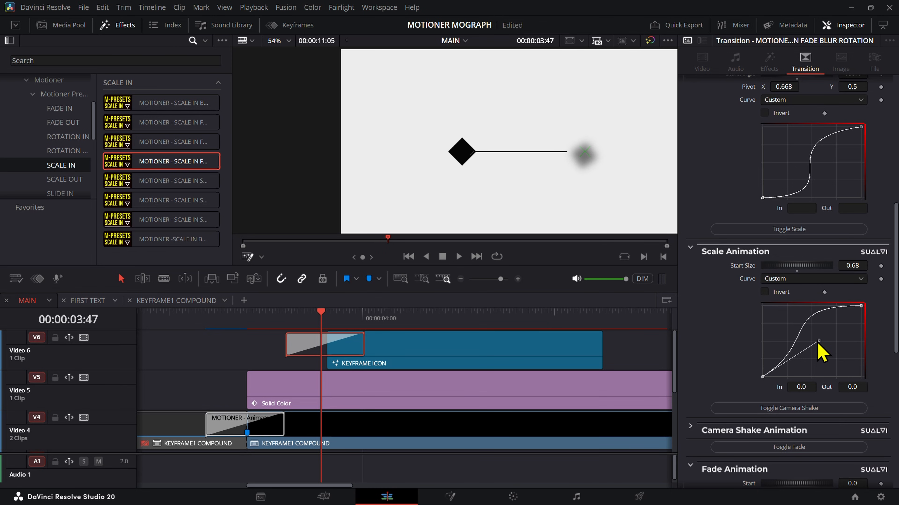
key(Right)
key(Right)
key(Right)
key(Right)
key(Right)
key(Right)
key(Right)
key(Right)
key(Right)
key(Right)
key(Right)
key(Right)
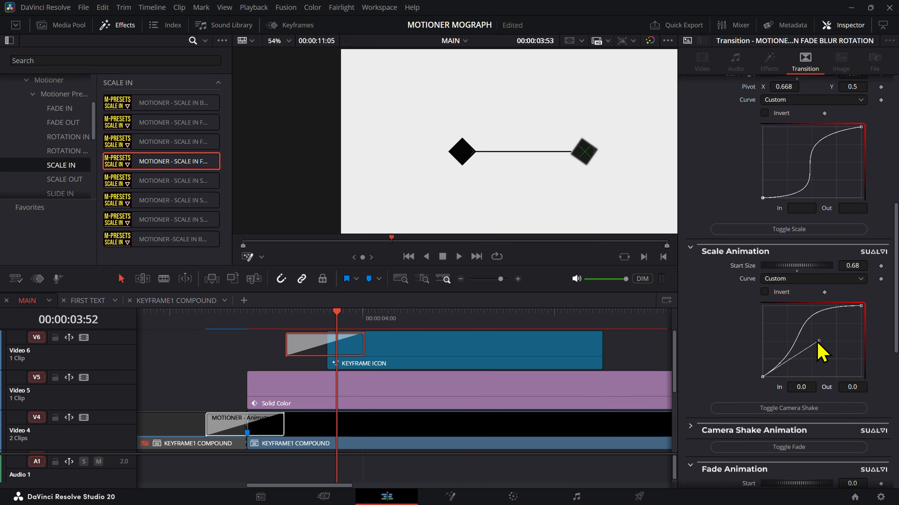
key(Right)
key(Right)
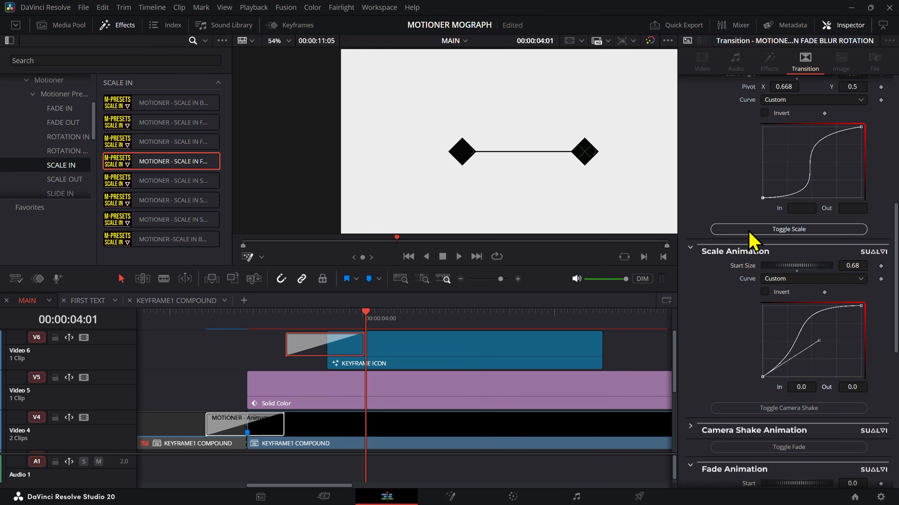
Step: Review the transition's fade, blur and scale animation settings and check the second diamond at 00:00:03:54
scroll(756, 243, up, 5)
scroll(754, 239, down, 8)
scroll(754, 244, down, 6)
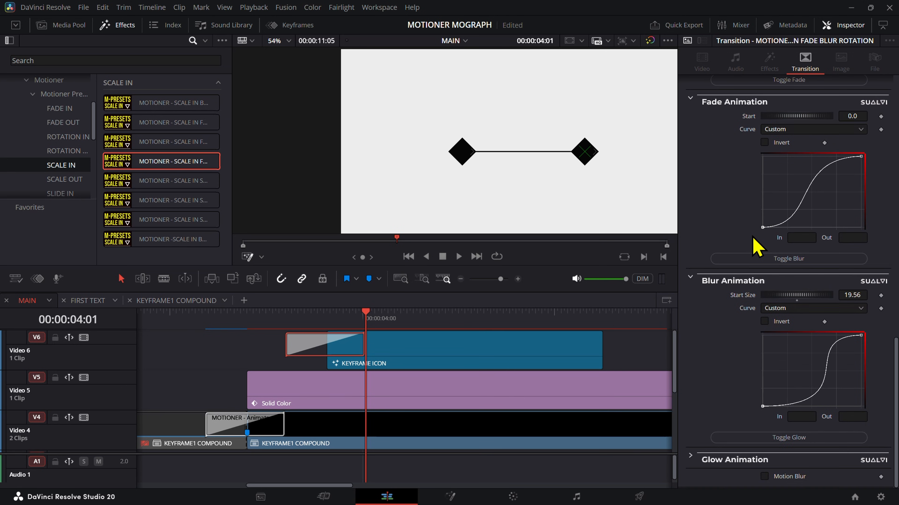
key(Left)
key(Left)
key(Left)
key(Left)
key(Left)
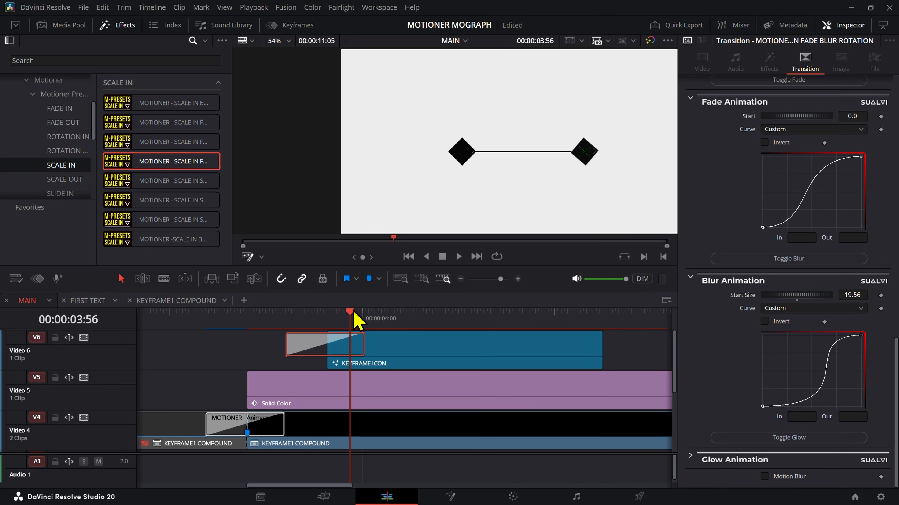
drag(350, 312, 343, 333)
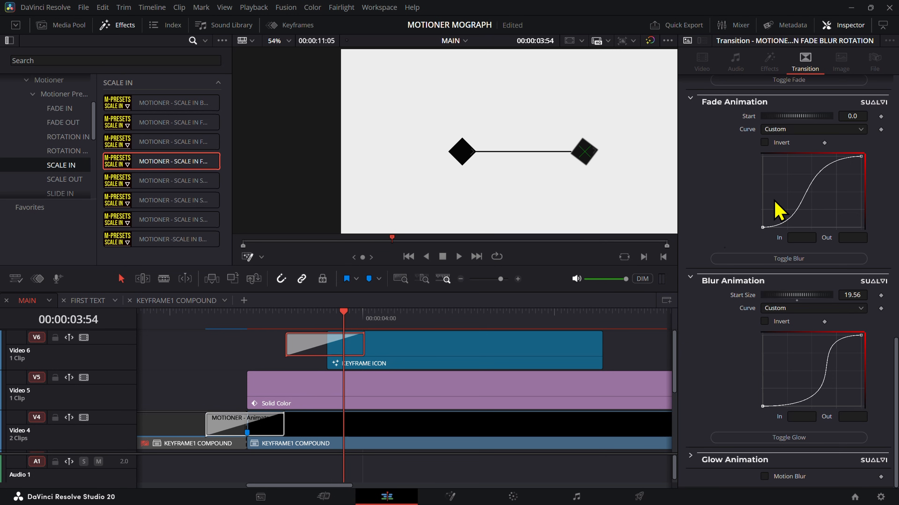
scroll(777, 158, up, 10)
scroll(646, 160, up, 2)
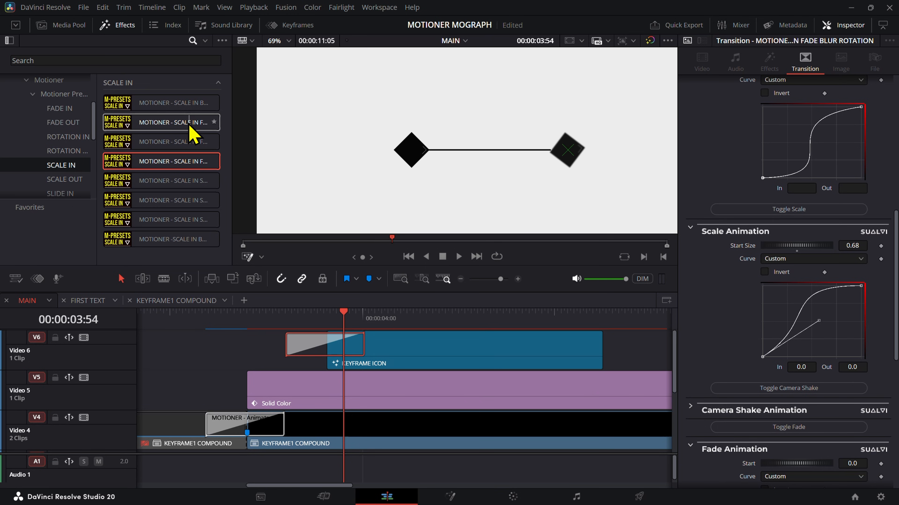
Step: Replace the second KEYFRAME ICON clip's transition with SCALE IN FADE and review its scale and fade animation settings
drag(154, 124, 305, 340)
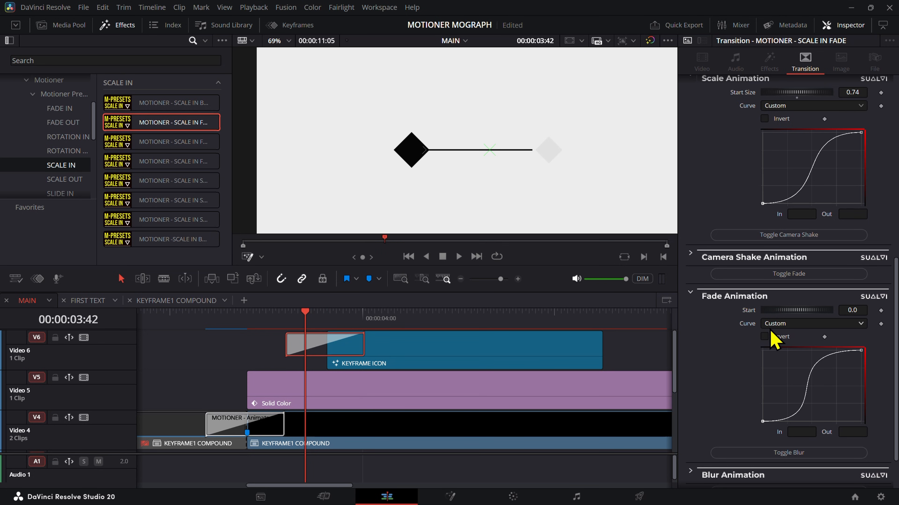
scroll(747, 239, up, 4)
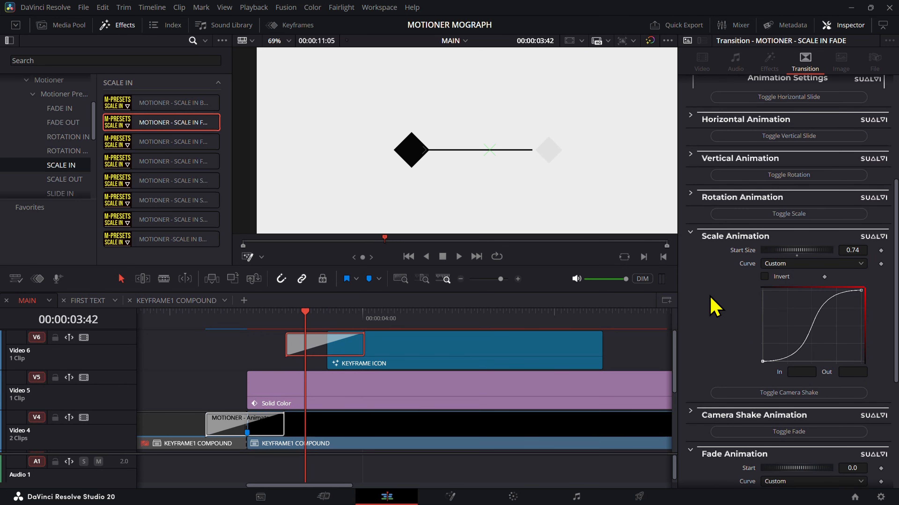
scroll(712, 307, down, 5)
scroll(726, 349, up, 8)
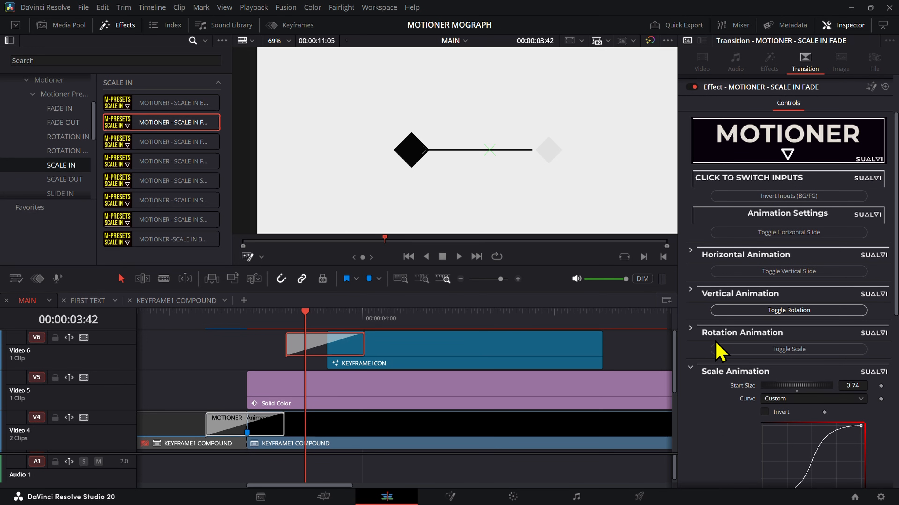
scroll(718, 351, down, 4)
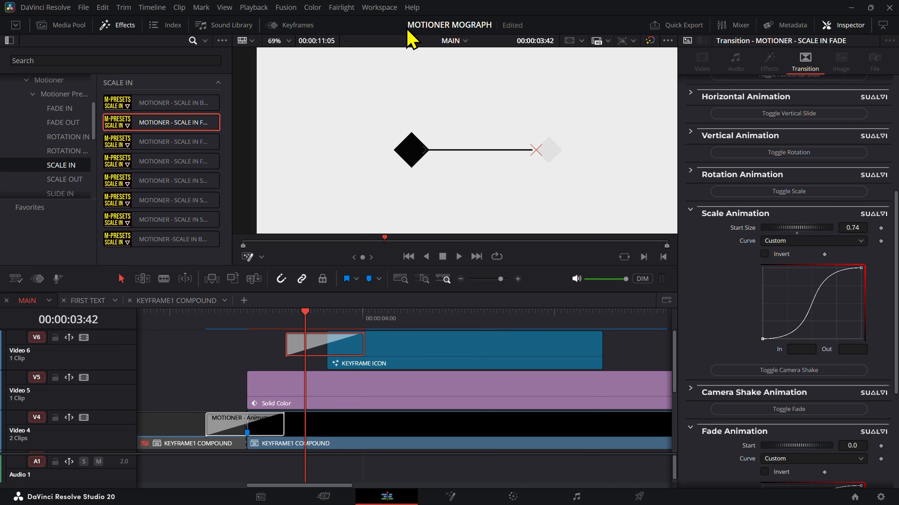
Step: Align the SCALE IN FADE transition on the second KEYFRAME ICON clip so it starts on the clip's edit point at 00:00:03:49
drag(299, 342, 329, 325)
click(373, 360)
click(353, 443)
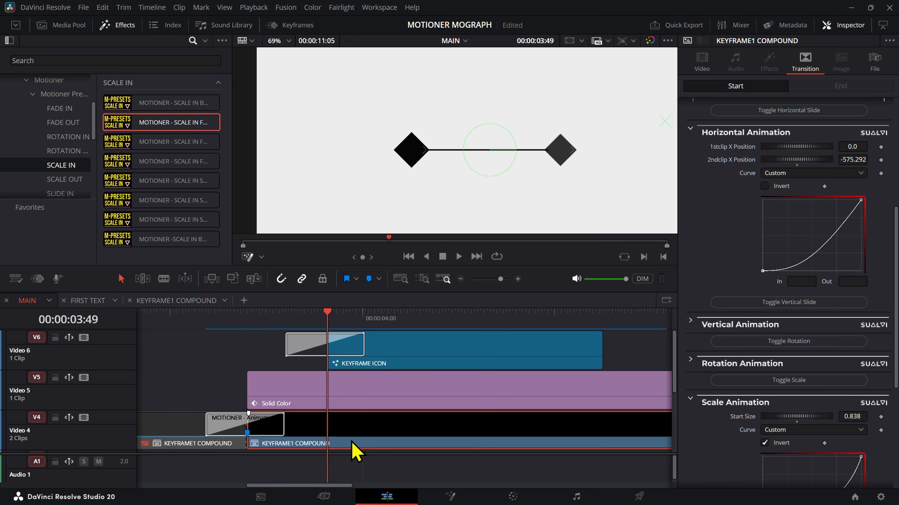
click(362, 347)
click(383, 355)
drag(397, 359, 413, 382)
click(367, 349)
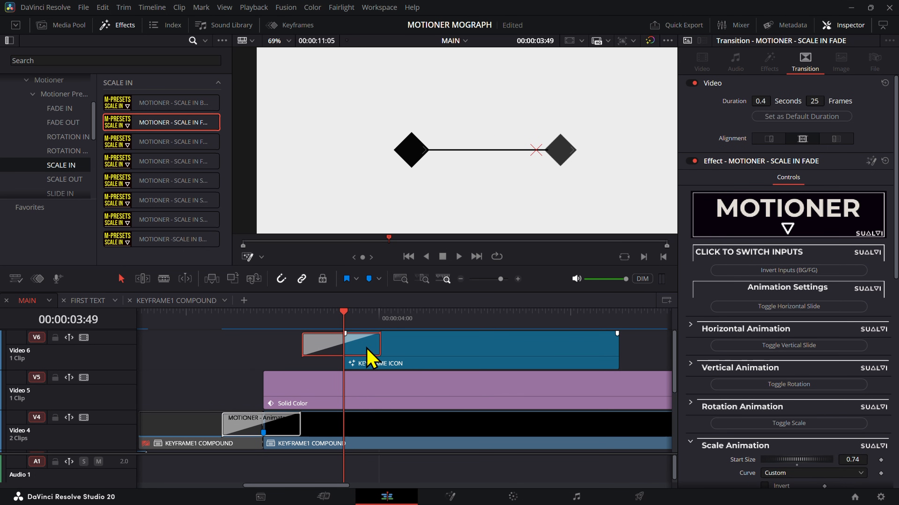
click(835, 139)
Step: Centre the second KEYFRAME ICON diamond horizontally in the frame through its clip's video settings and check it at 00:00:03:57
click(490, 337)
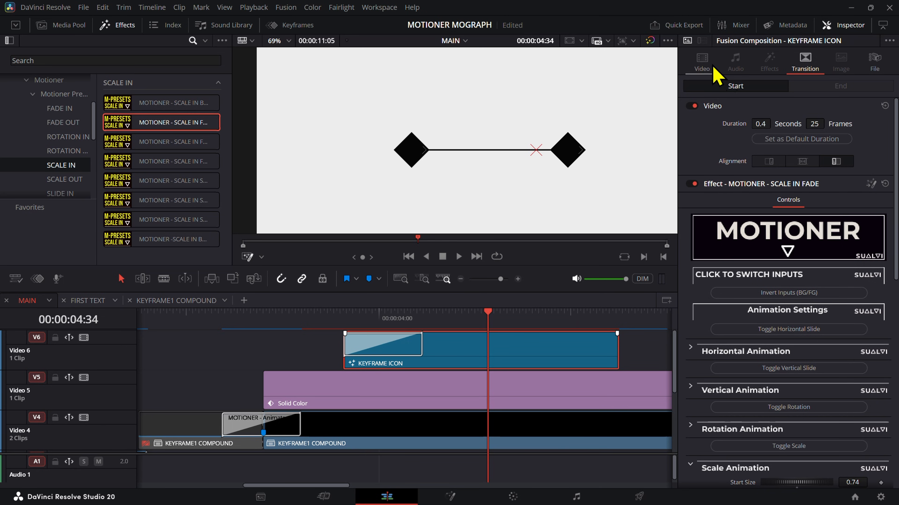
click(711, 67)
drag(393, 315, 369, 331)
Step: Try a steeper-starting Scale Animation curve on the SCALE IN FADE transition, preview it from 00:00:03:49, and undo the change
click(384, 342)
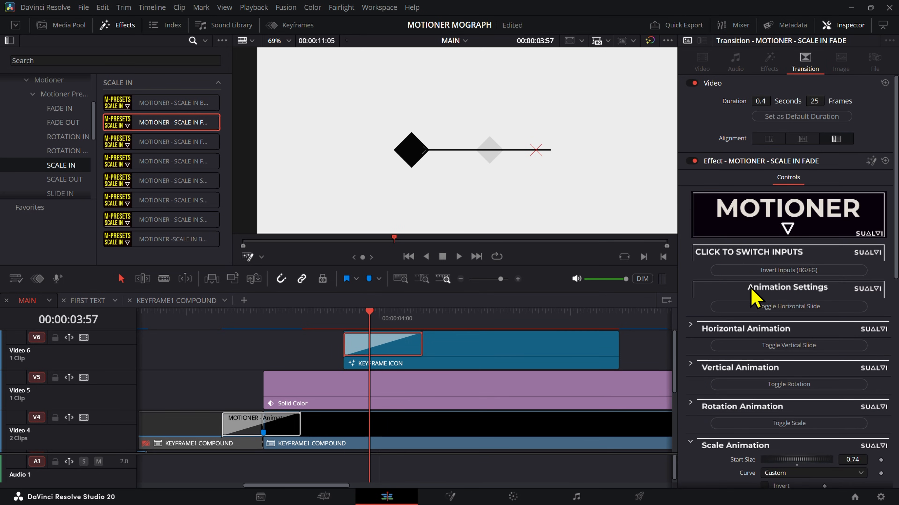
scroll(752, 297, down, 6)
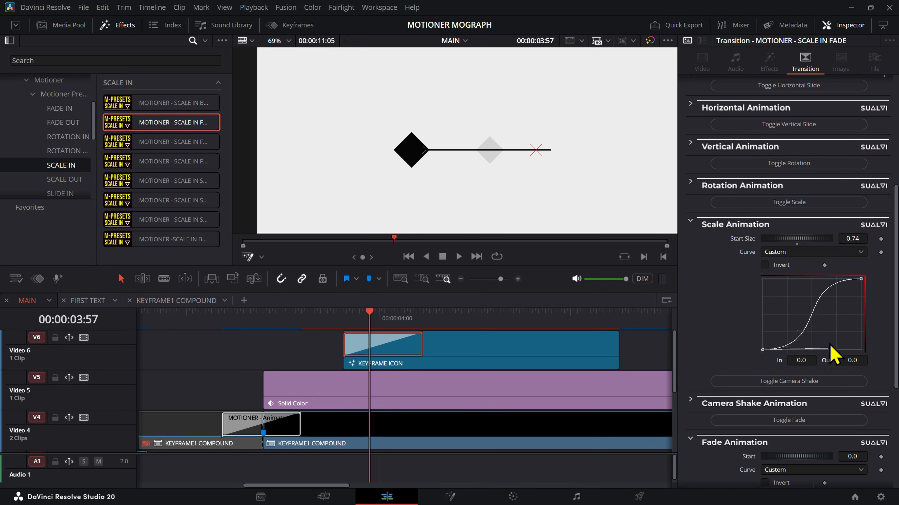
drag(829, 349, 783, 307)
click(345, 314)
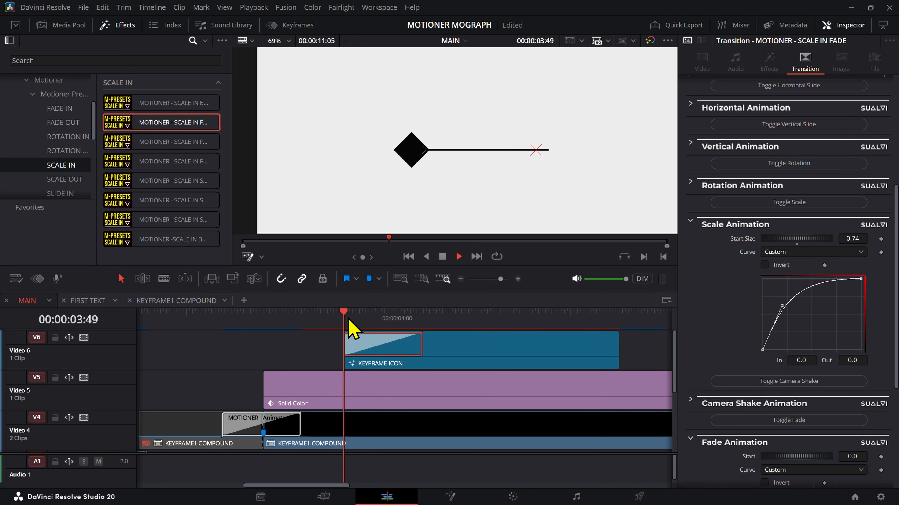
key(space)
key(ctrl+z)
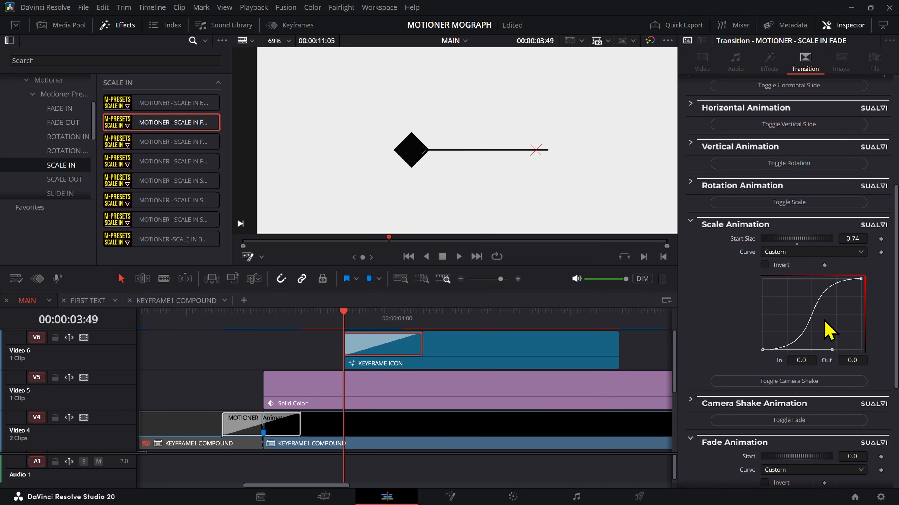
Step: Raise and shorten the start handle of the Fade Animation curve so the fade begins steeply, and preview the transition
scroll(699, 483, down, 3)
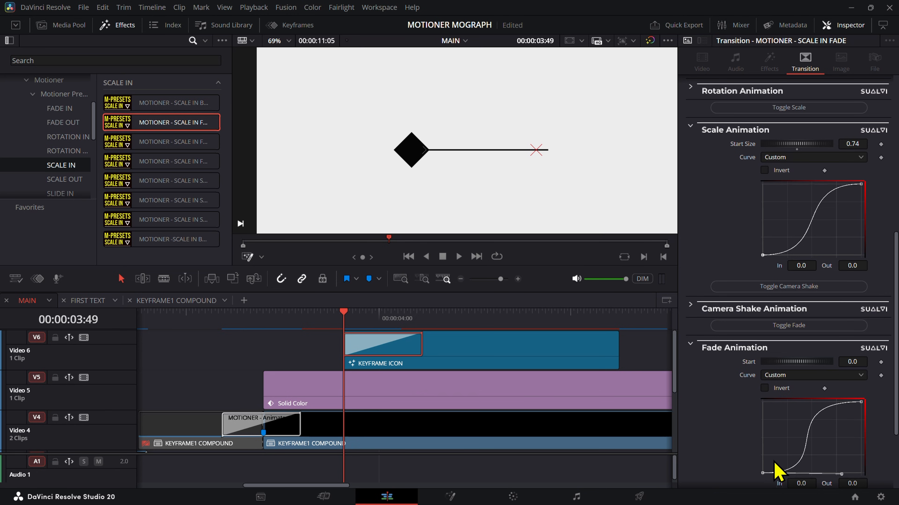
drag(842, 474, 726, 445)
key(space)
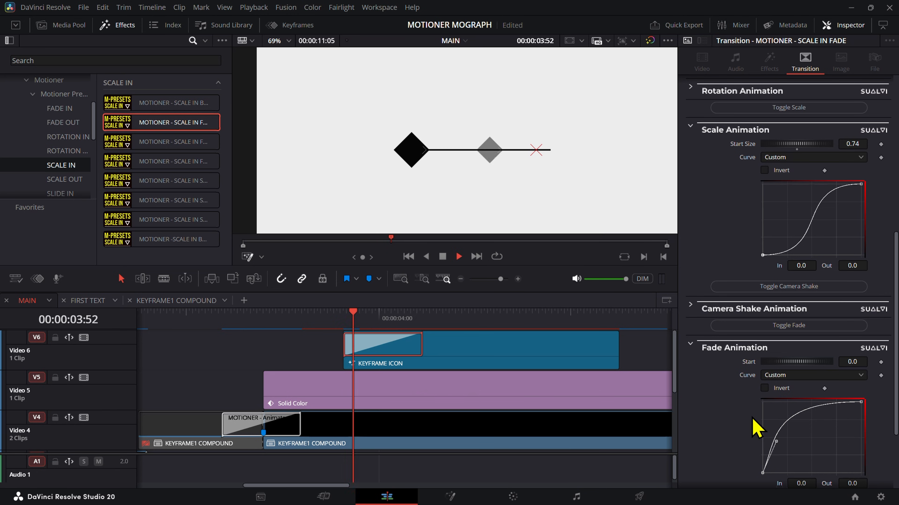
click(329, 315)
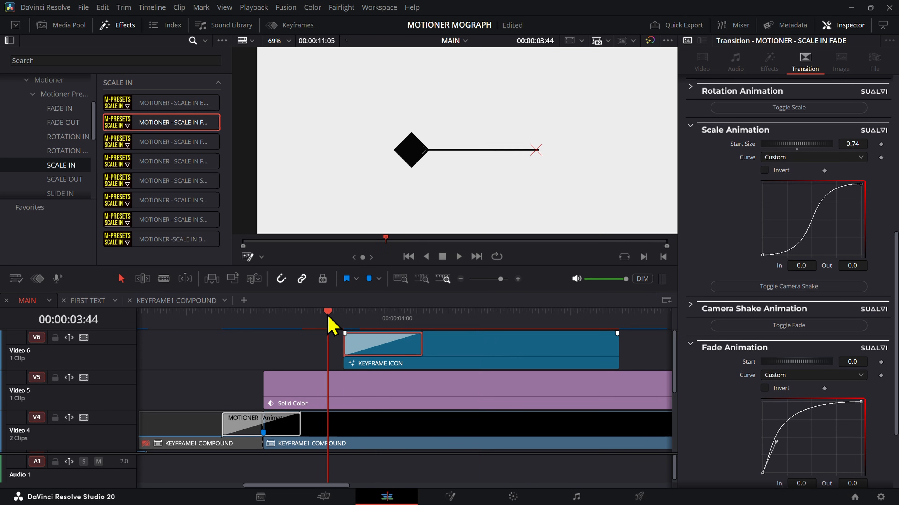
click(348, 321)
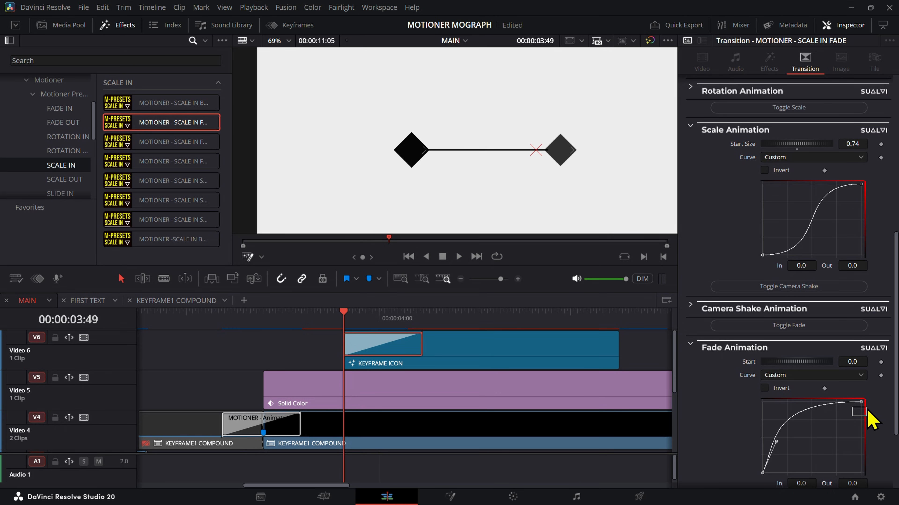
Step: Lower and lengthen the end handle of the Fade Animation curve toward its start and preview the fade from 00:00:03:49
drag(769, 403, 778, 418)
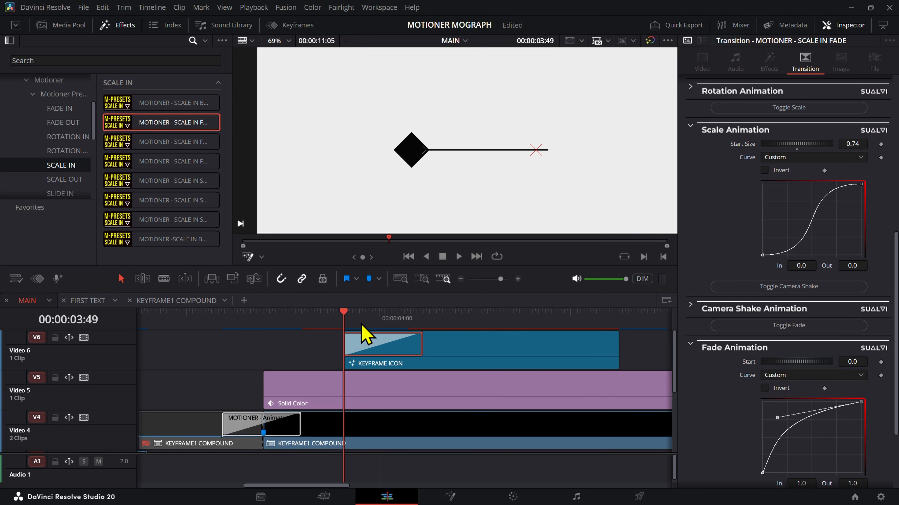
key(space)
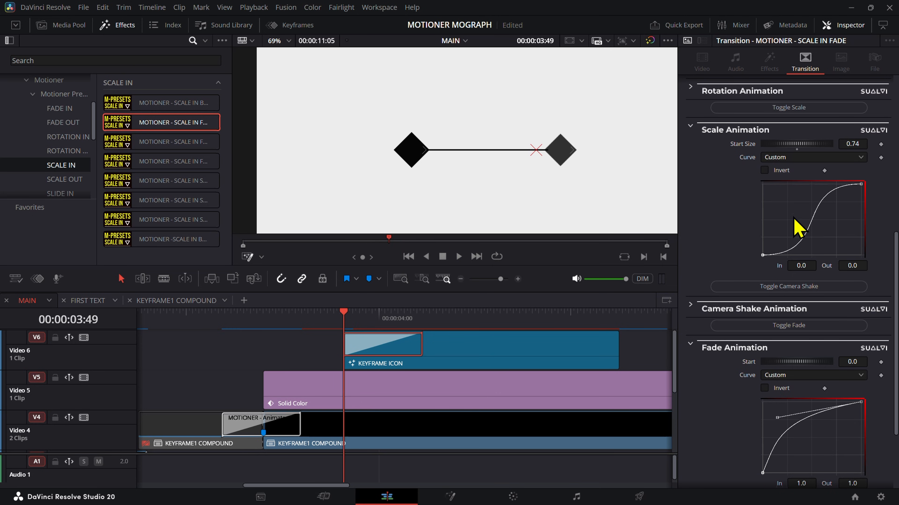
key(space)
key(space)
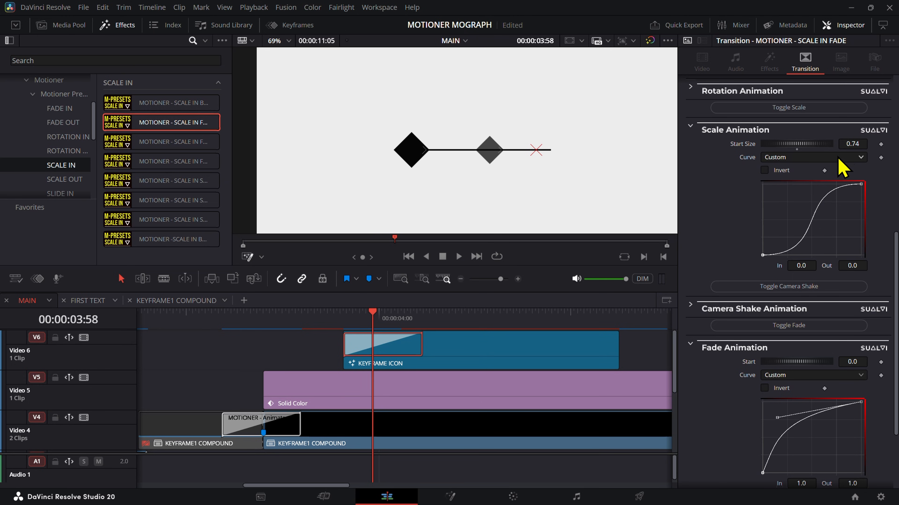
Step: Set the Scale Animation's start size to 0.05 and play the transition repeatedly from 00:00:03:49
drag(851, 147, 841, 147)
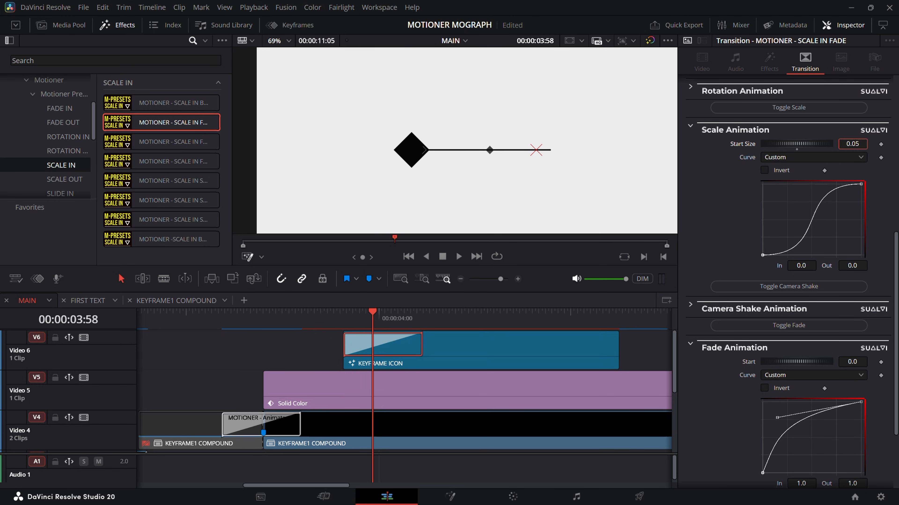
click(343, 321)
key(space)
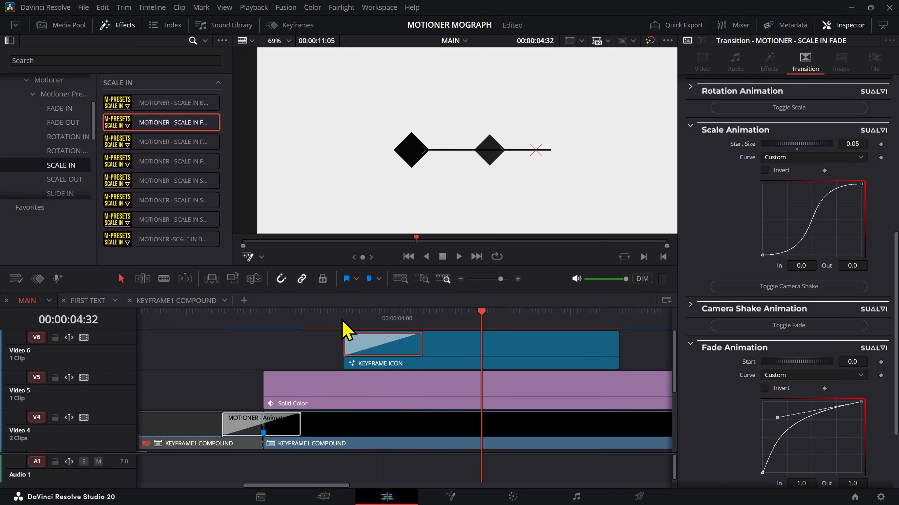
click(343, 321)
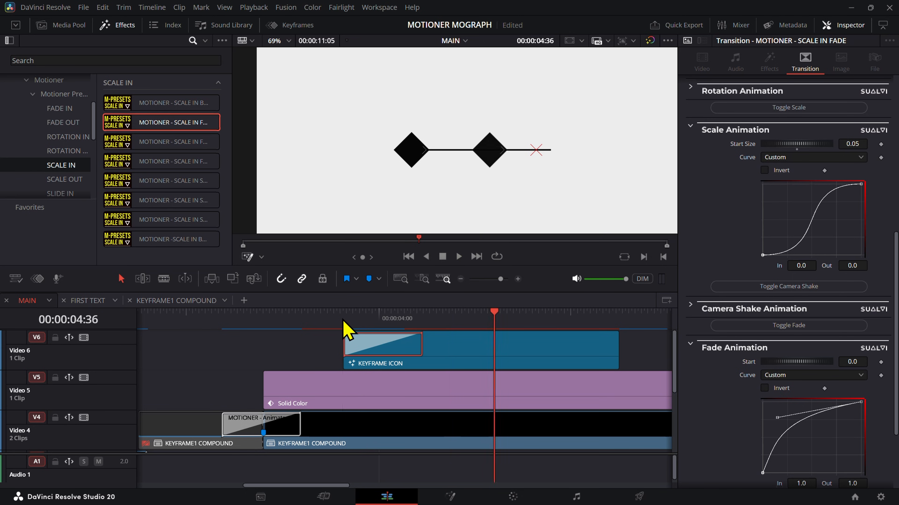
click(343, 320)
key(space)
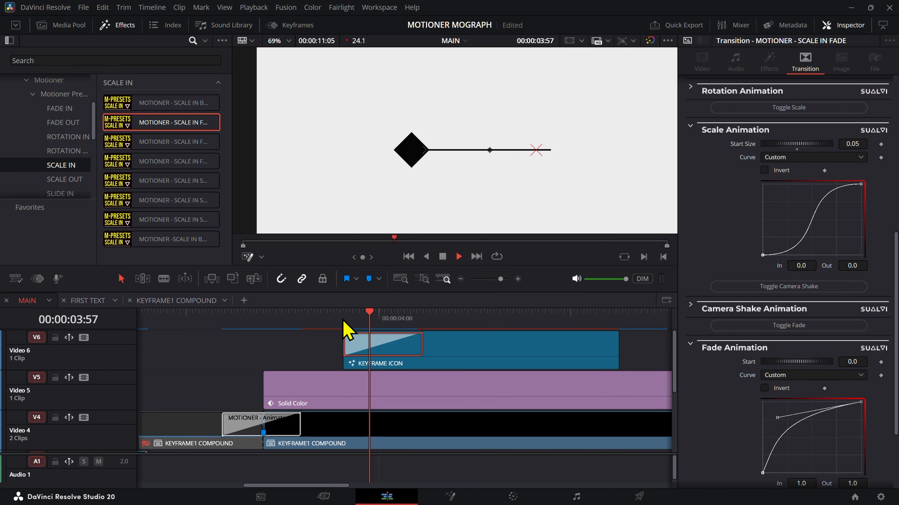
click(343, 320)
key(space)
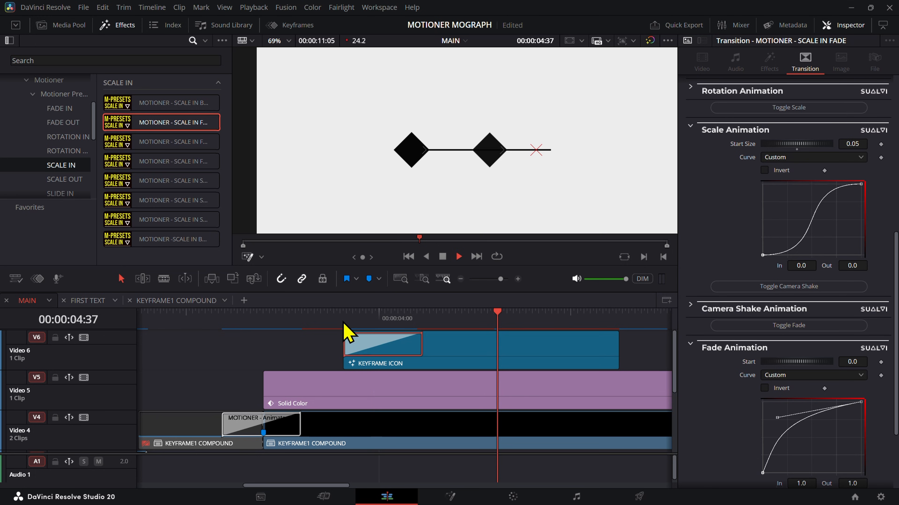
click(343, 322)
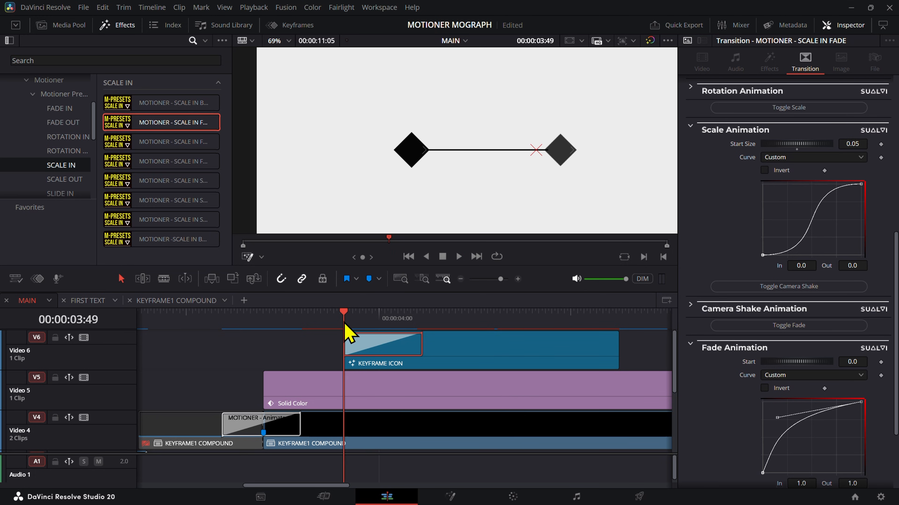
Step: Disable and re-enable the second KEYFRAME ICON clip to compare the frame with and without its diamond
click(382, 349)
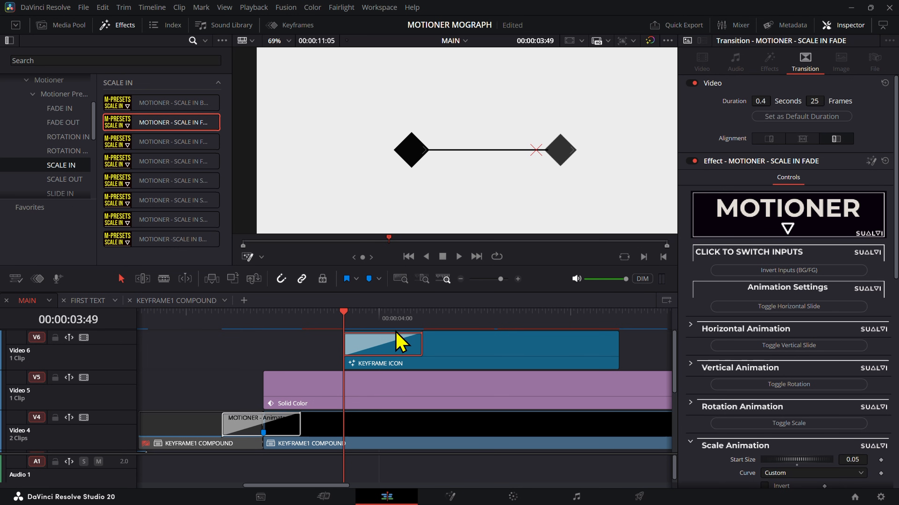
scroll(726, 357, down, 8)
click(371, 363)
key(d)
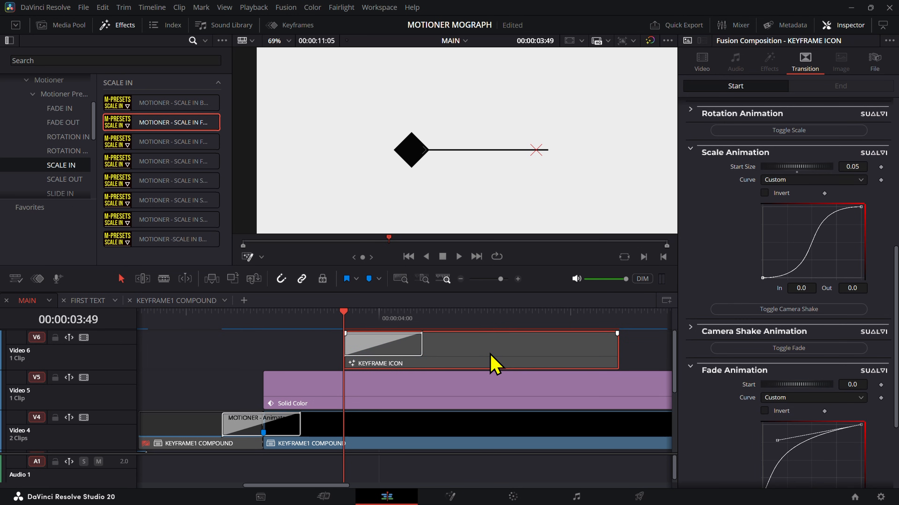
click(492, 349)
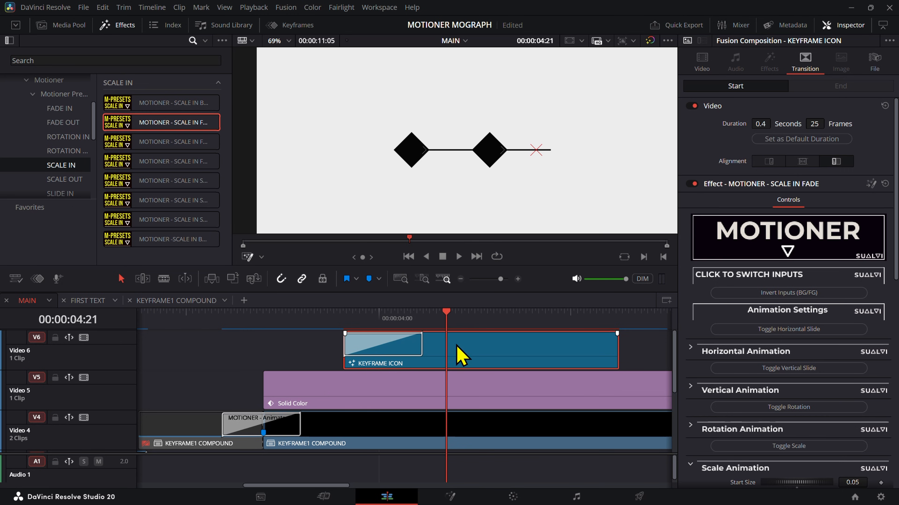
Step: Enable the transition's horizontal slide and set the Horizontal Animation start position to -0.1
mouse_move(398, 323)
mouse_down()
mouse_move(391, 331)
mouse_move(419, 334)
mouse_move(362, 334)
mouse_move(388, 337)
mouse_up()
click(391, 351)
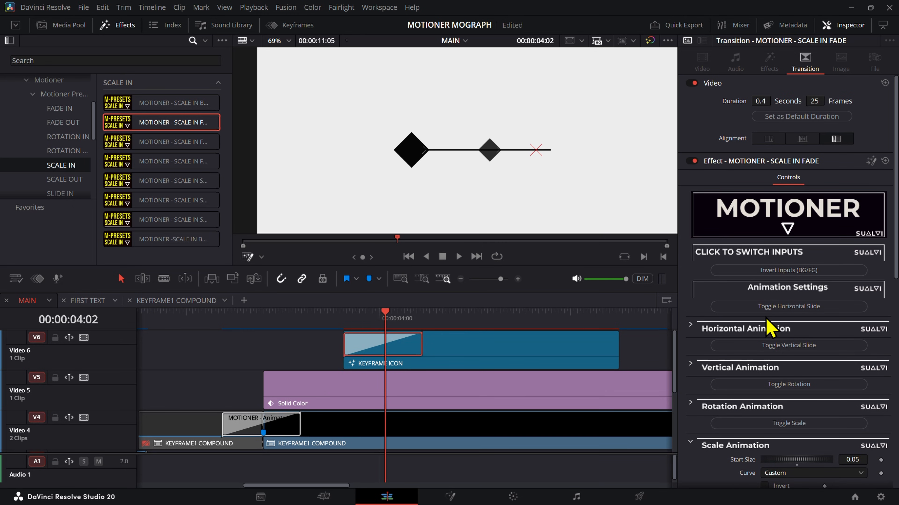
click(788, 306)
mouse_move(393, 336)
mouse_down()
mouse_move(346, 331)
mouse_move(391, 337)
mouse_up()
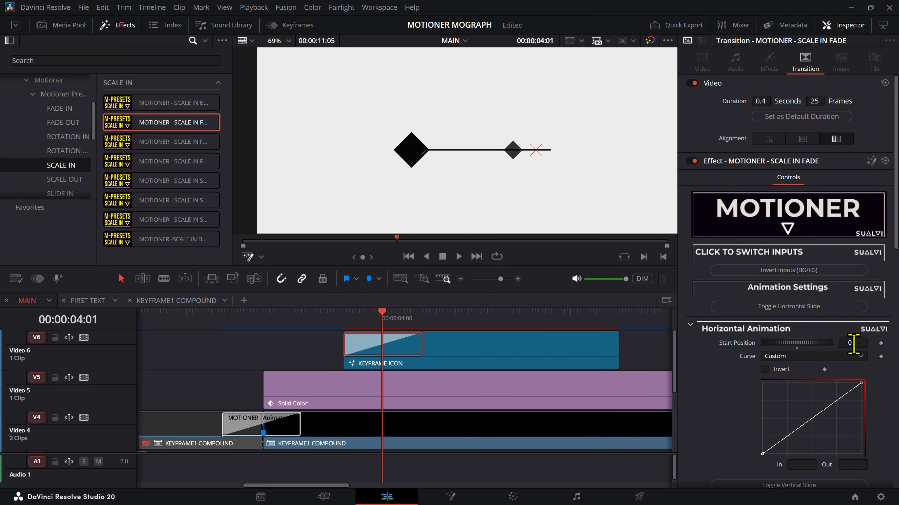
key(ctrl+z)
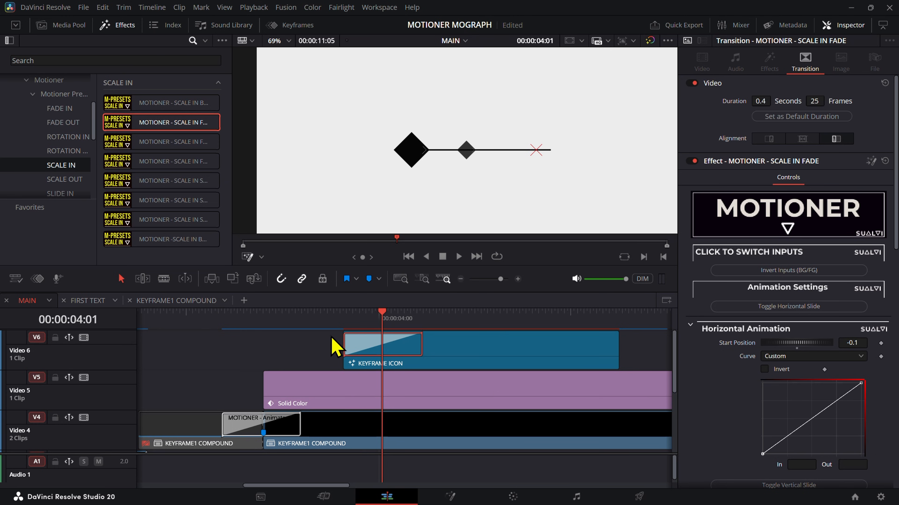
Step: Fine-tune the Horizontal Animation start position, trying -0.01 and settling on -0.03, and scrub through the transition to check the slide
drag(334, 347, 369, 333)
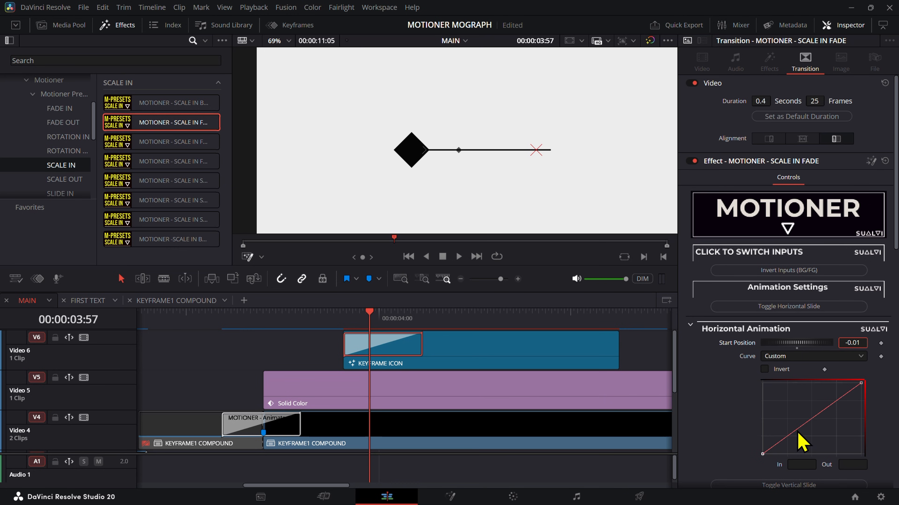
click(356, 320)
drag(357, 324, 395, 329)
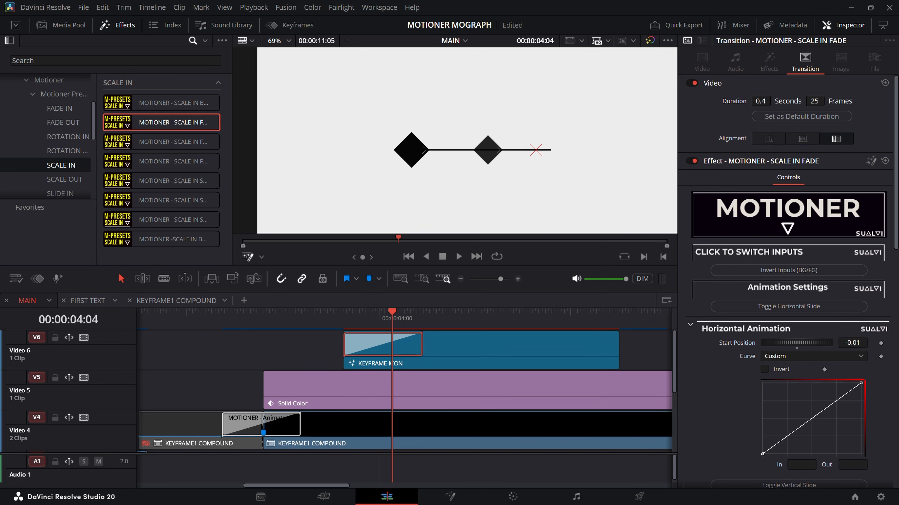
drag(862, 343, 878, 356)
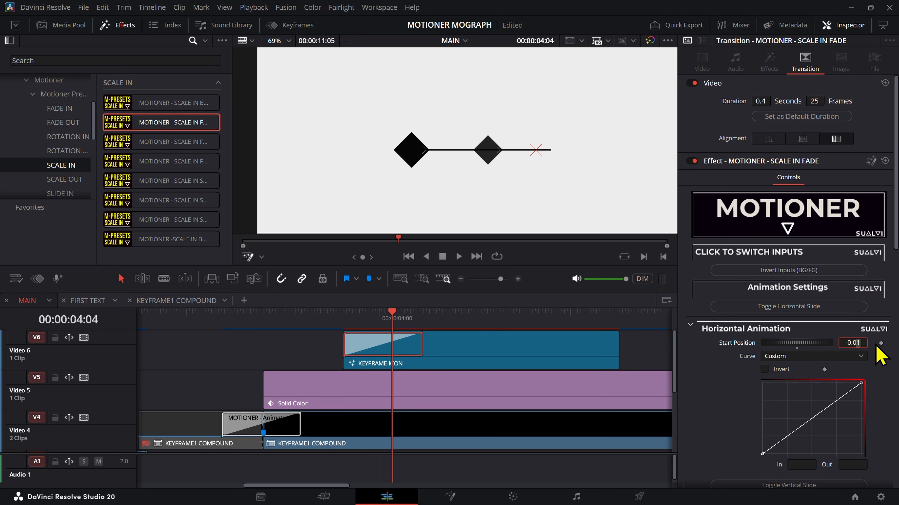
drag(355, 324, 420, 325)
Step: Switch back to the timeline viewer and reselect the KEYFRAME ICON clip and its transition to bring back the SCALE IN FADE controls
key(q)
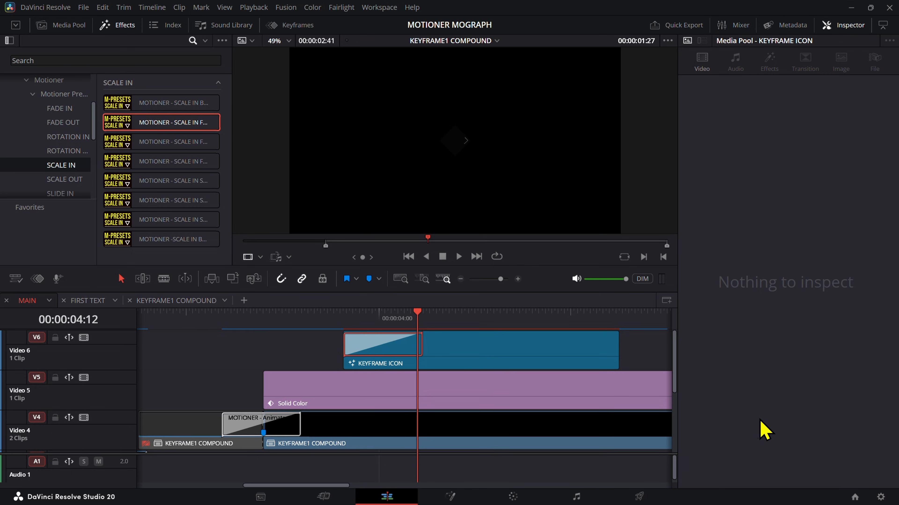
click(395, 341)
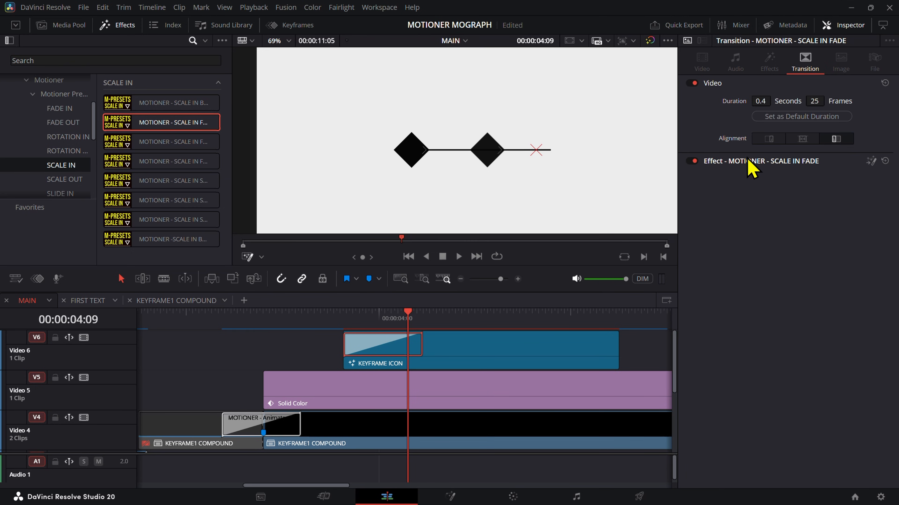
click(370, 358)
click(394, 346)
click(290, 329)
key(q)
click(383, 329)
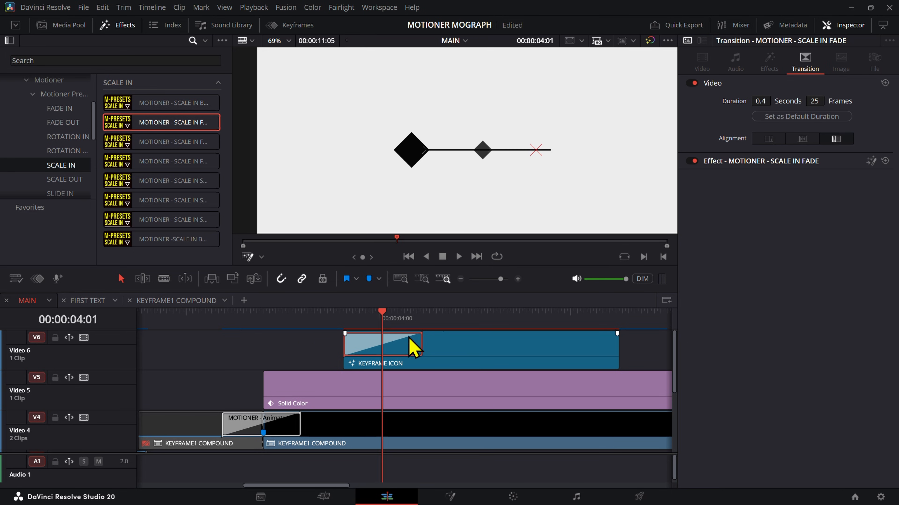
click(462, 359)
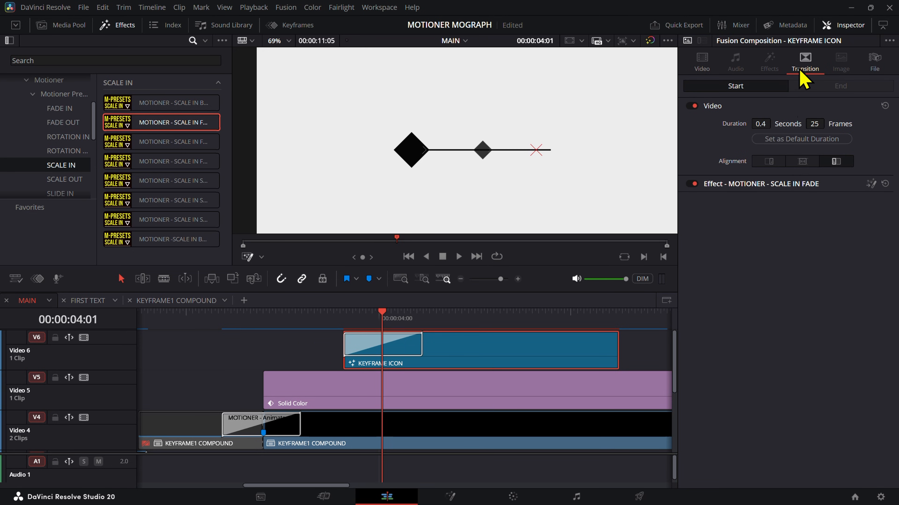
click(254, 348)
click(494, 342)
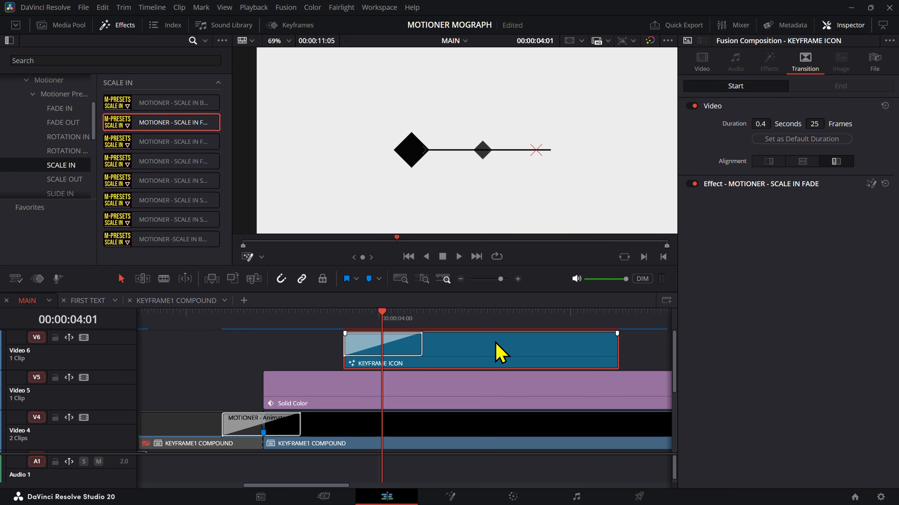
drag(494, 343, 491, 373)
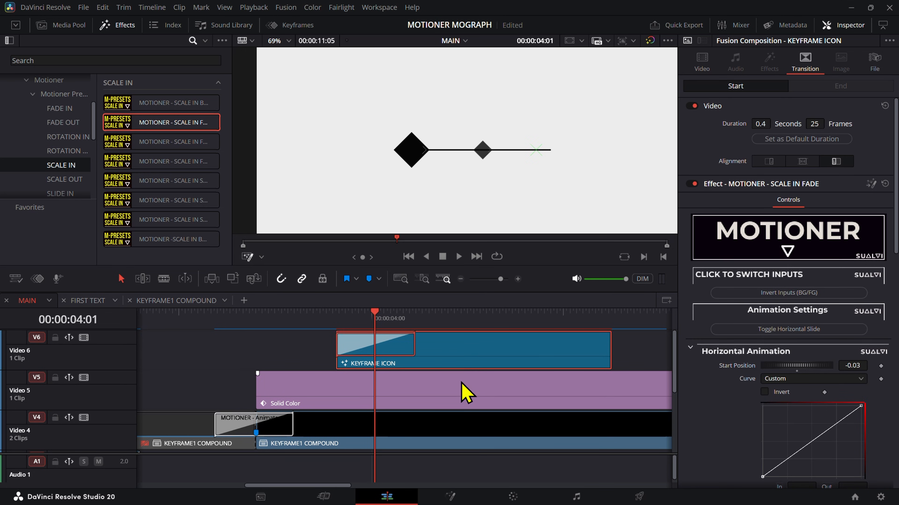
Step: Try shifting the KEYFRAME ICON clip earlier on the V6 track, and undo the move
drag(602, 378, 626, 383)
click(645, 347)
drag(453, 354, 363, 357)
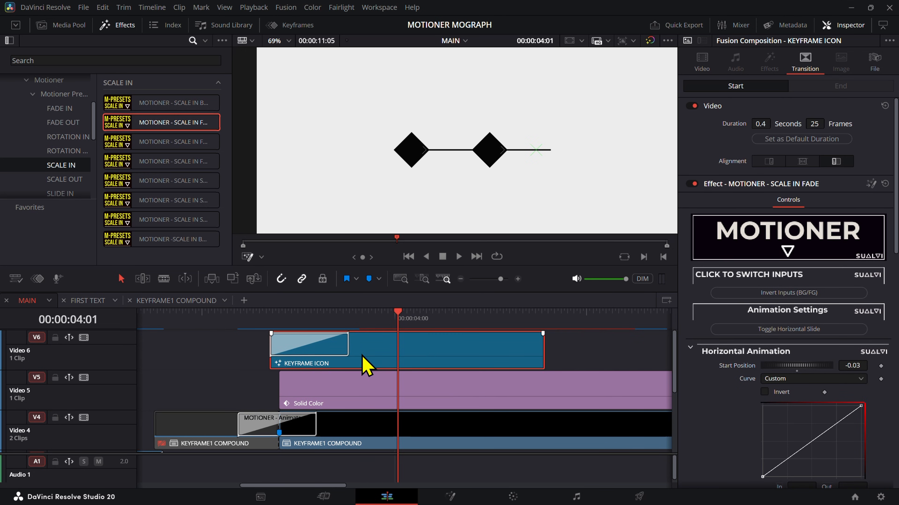
key(ctrl+z)
Step: Smooth both ends of the SCALE IN FADE transition's Horizontal Animation curve into a strong ease-out, and play back the slide
scroll(816, 390, down, 1)
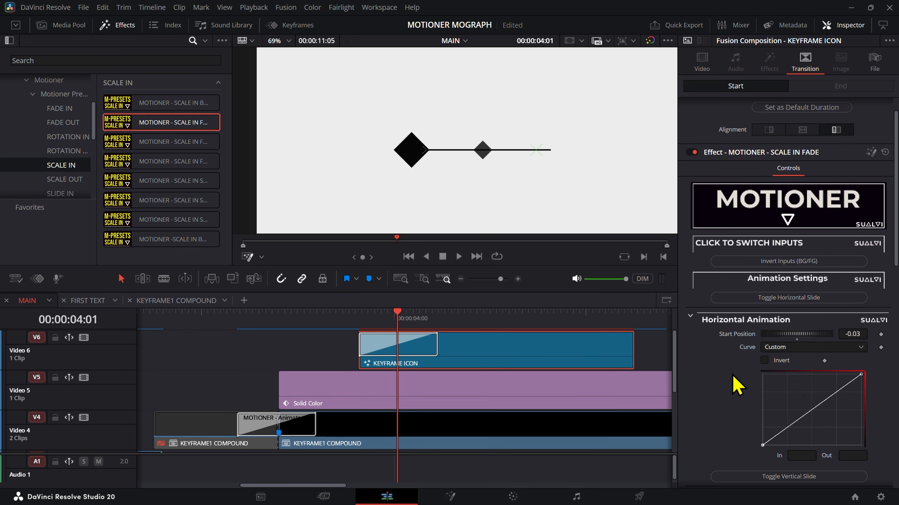
mouse_move(482, 357)
mouse_down()
mouse_move(432, 357)
mouse_move(486, 361)
mouse_up()
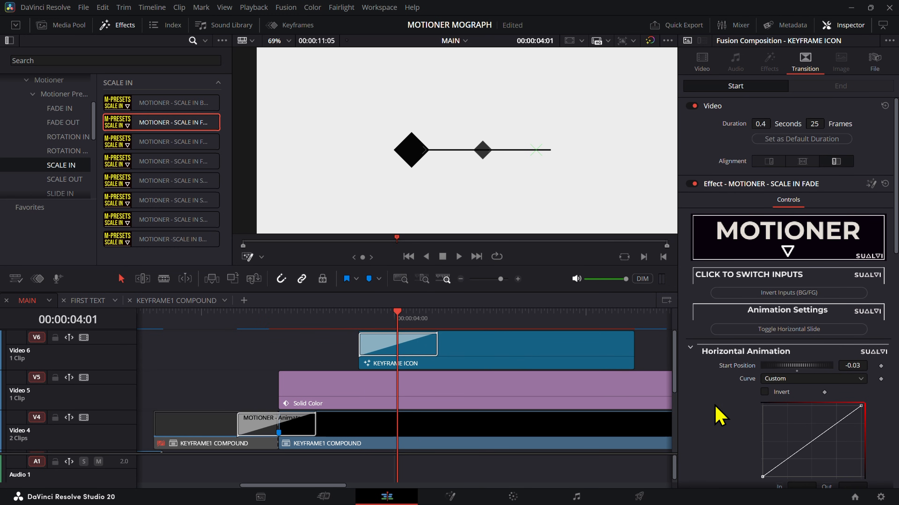
click(412, 355)
drag(835, 436, 692, 470)
key(f)
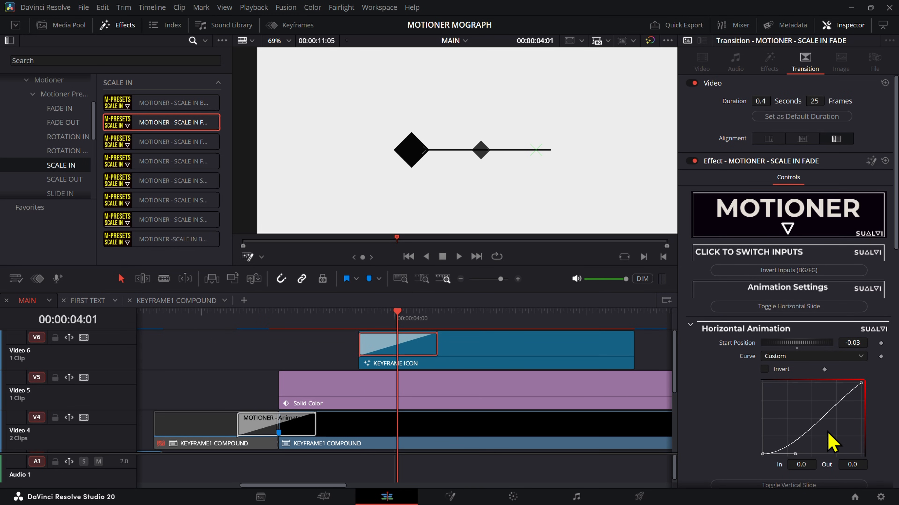
key(f)
drag(827, 431, 773, 384)
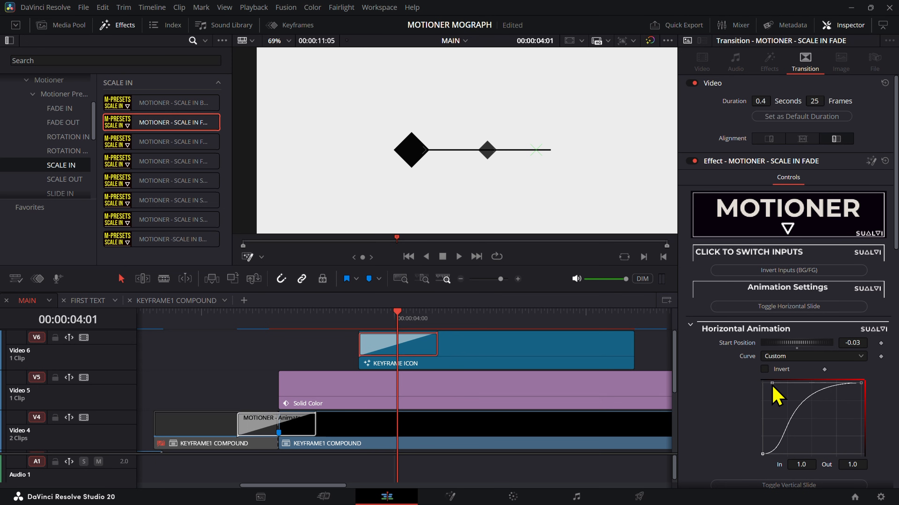
drag(372, 317, 367, 320)
key(space)
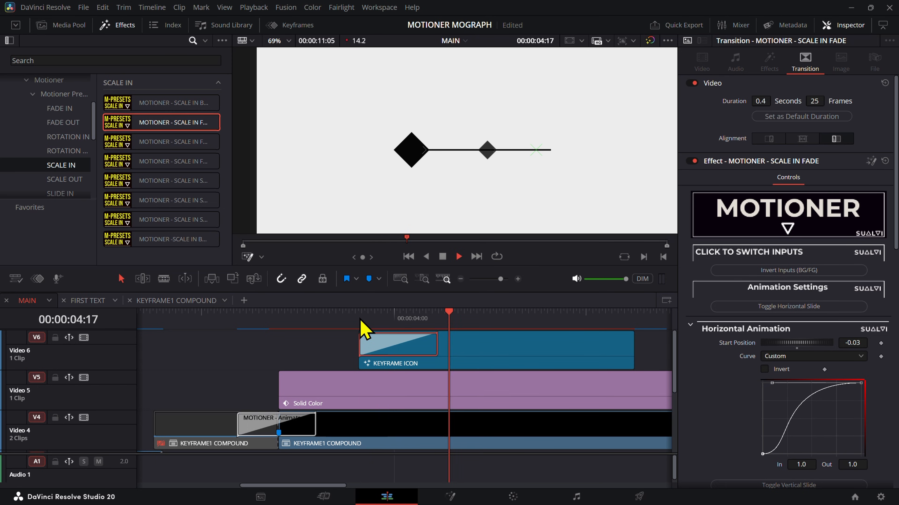
Step: Try a steeper start on the Horizontal Animation curve by pulling its first handle upward, and play the transition
click(360, 318)
drag(832, 436, 726, 457)
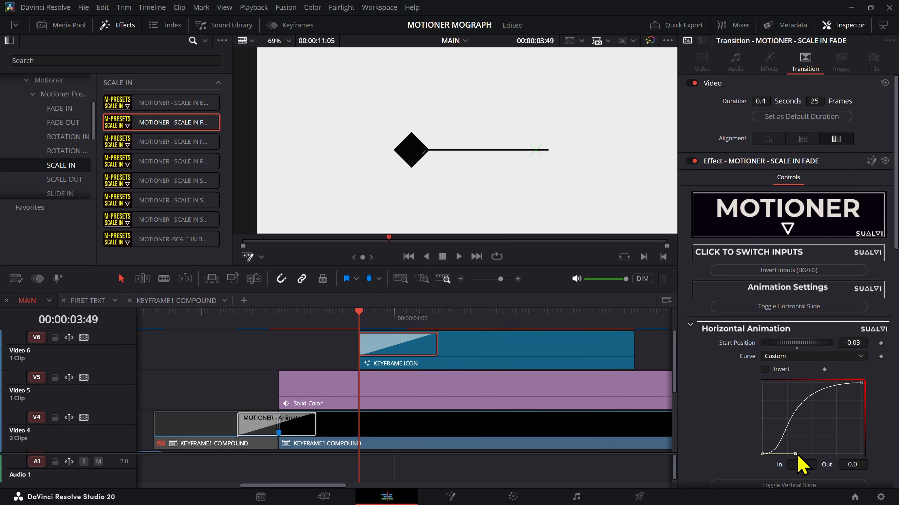
drag(798, 456, 763, 413)
key(space)
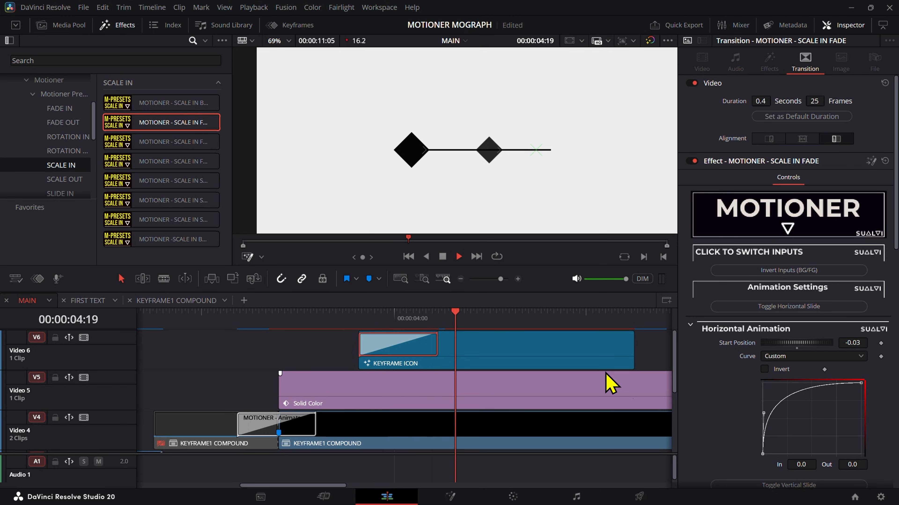
key(space)
drag(368, 326, 360, 330)
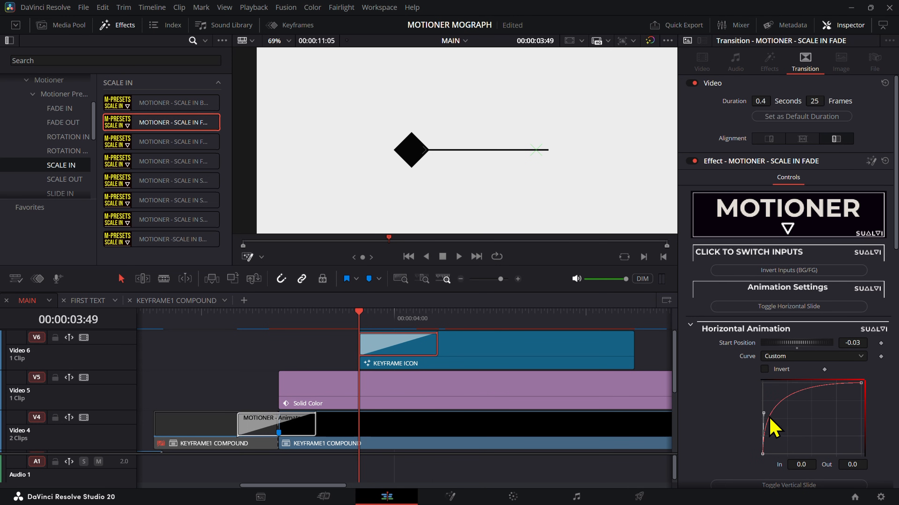
Step: Try a slow-start Horizontal Animation curve with a steep middle by moving both handles, and scrub through the slide
drag(764, 413, 831, 422)
drag(860, 384, 878, 382)
key(ctrl+z)
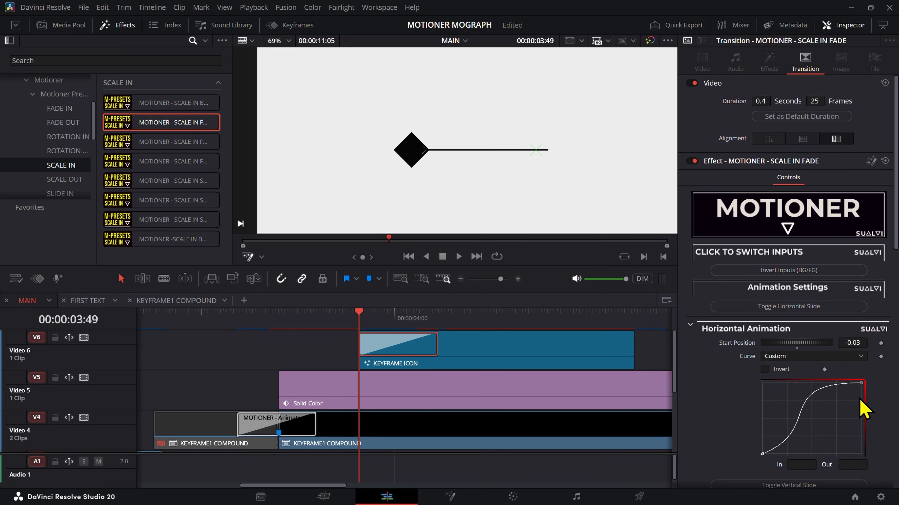
click(860, 384)
drag(771, 383, 766, 394)
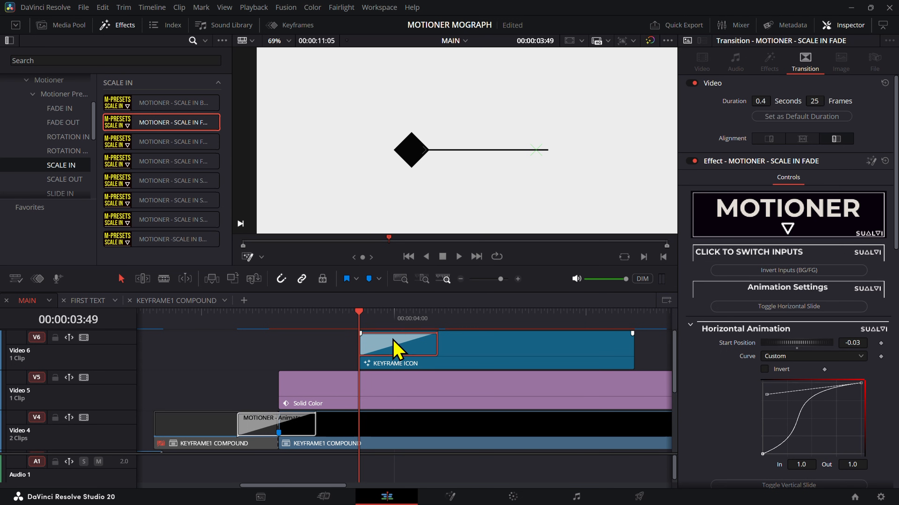
key(space)
key(space)
click(350, 321)
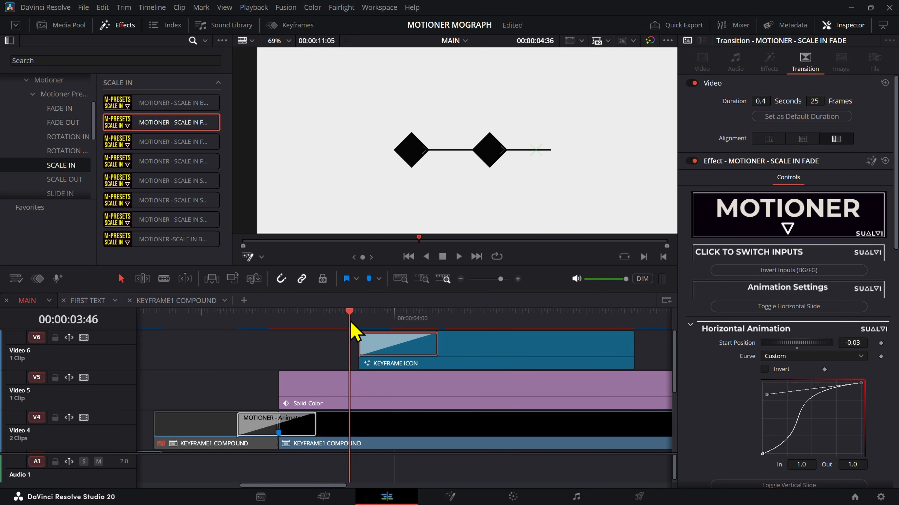
drag(351, 322, 392, 332)
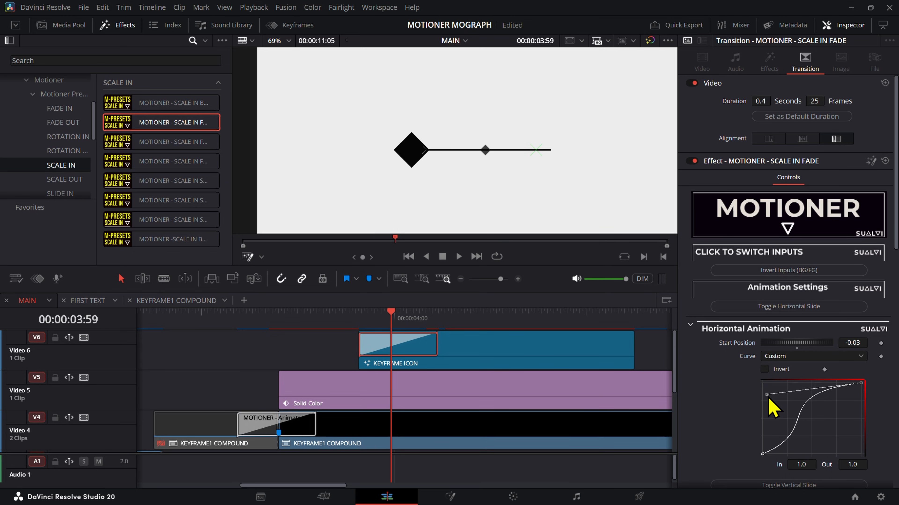
Step: Bring both Horizontal Animation curve handles toward the middle for a nearly linear slide, and scrub through the transition
drag(768, 398, 774, 425)
drag(375, 320, 413, 340)
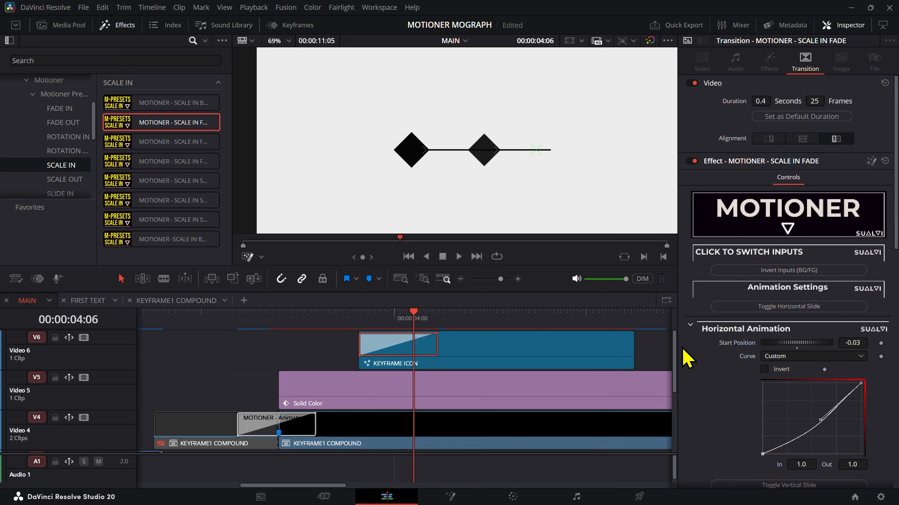
mouse_move(820, 424)
mouse_down()
mouse_move(810, 417)
mouse_move(807, 445)
mouse_move(818, 421)
mouse_up()
drag(363, 320, 377, 332)
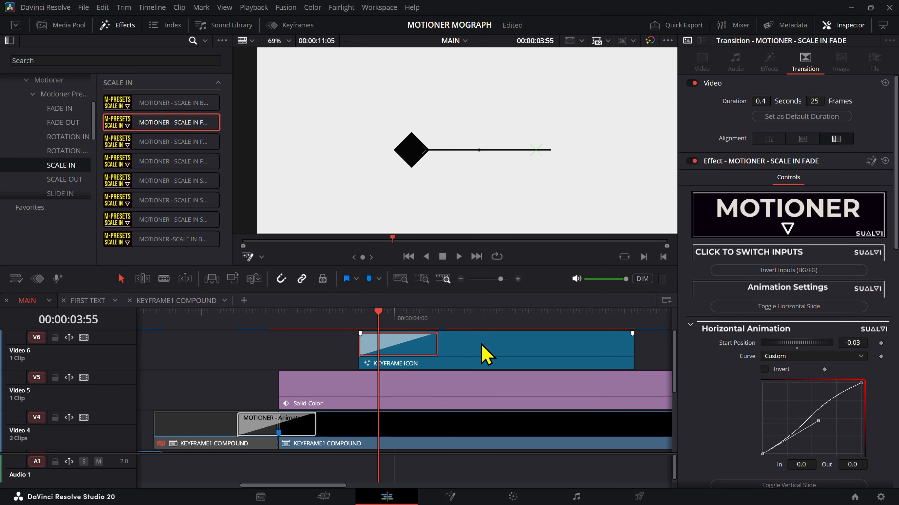
Step: Turn the KEYFRAME ICON clip into a new compound clip named KEYFRAME 2
right_click(525, 348)
click(549, 145)
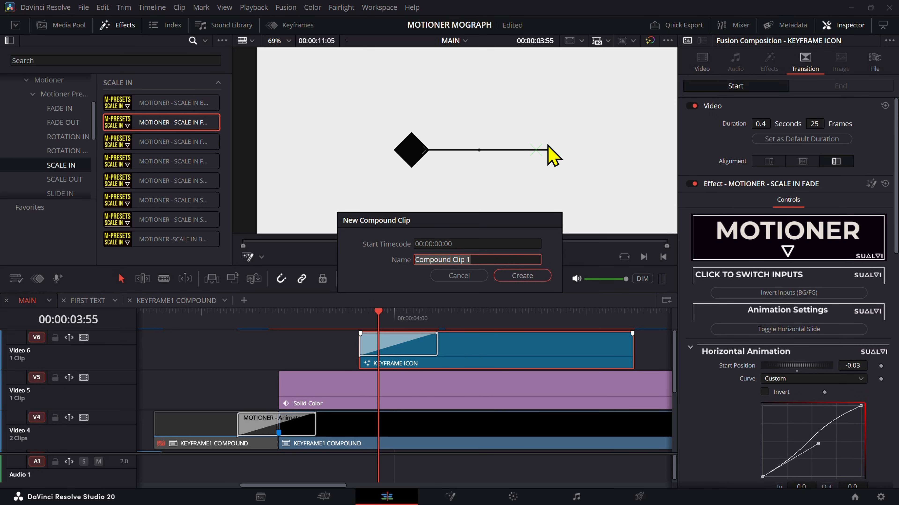
text(KEYFRAME 2)
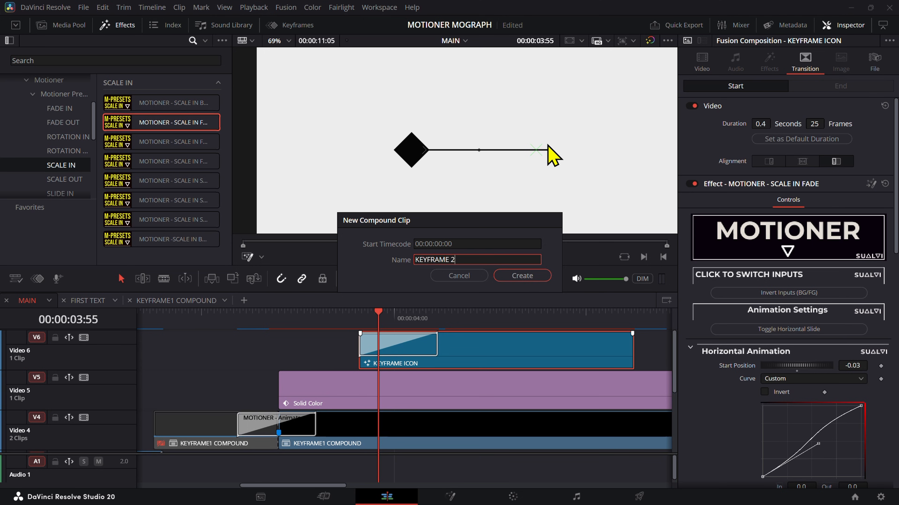
key(Return)
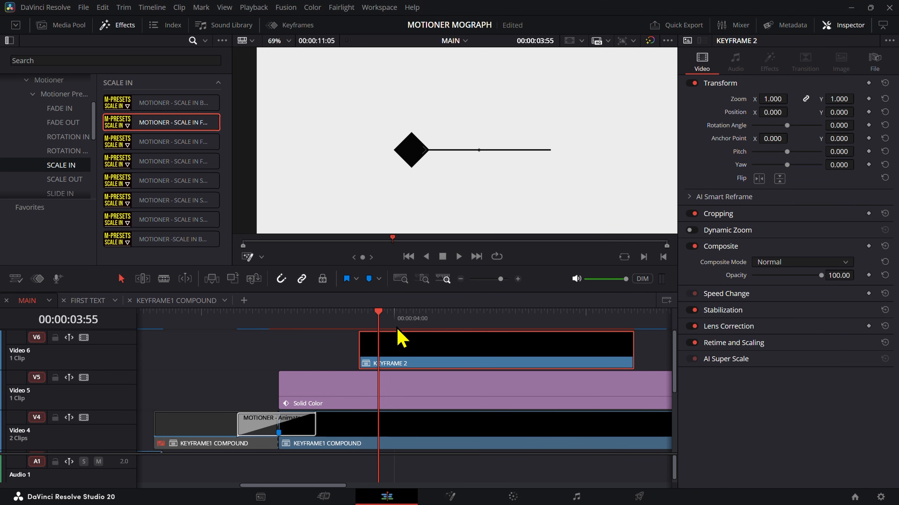
Step: Shift the KEYFRAME 2 clip earlier so its diamond shows at the playhead, and set its X position to 322
key(Up)
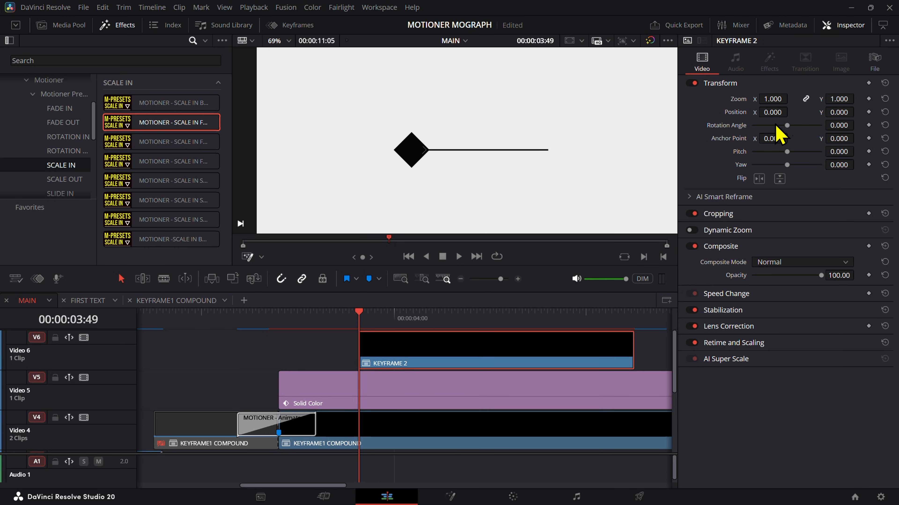
drag(360, 332, 366, 352)
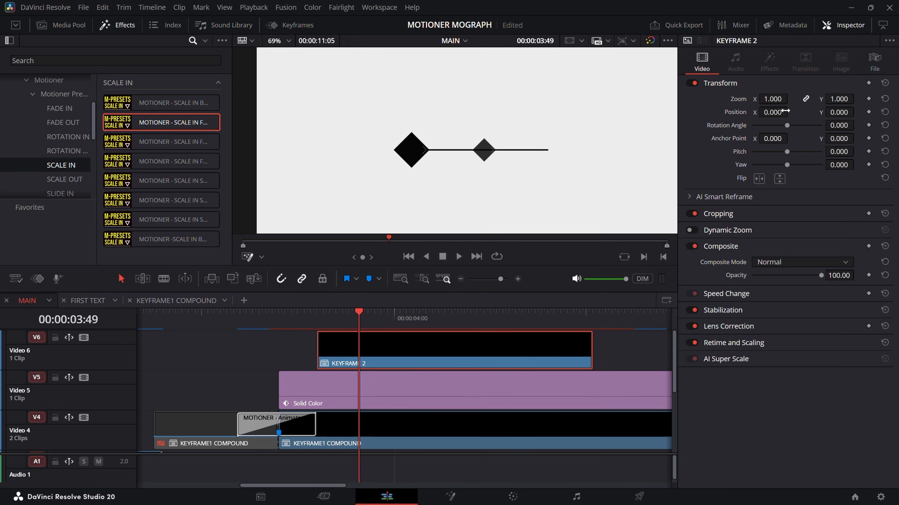
drag(773, 112, 785, 111)
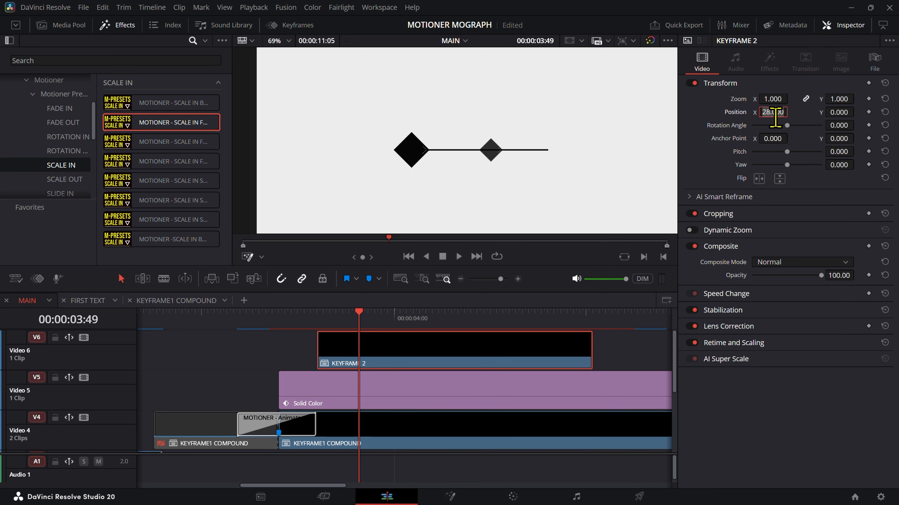
text(322)
key(Return)
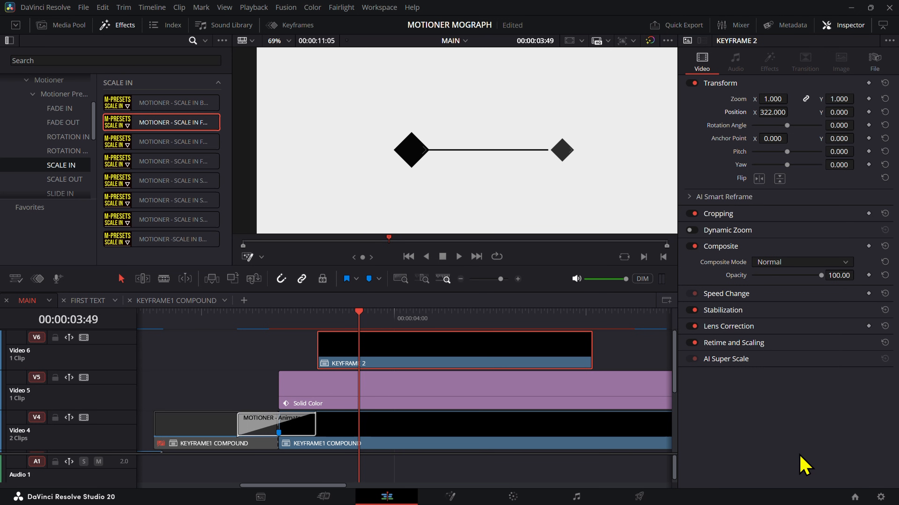
Step: Play the second diamond's entrance and retime the KEYFRAME 2 clip to start at about 00:00:03:51
key(space)
click(301, 313)
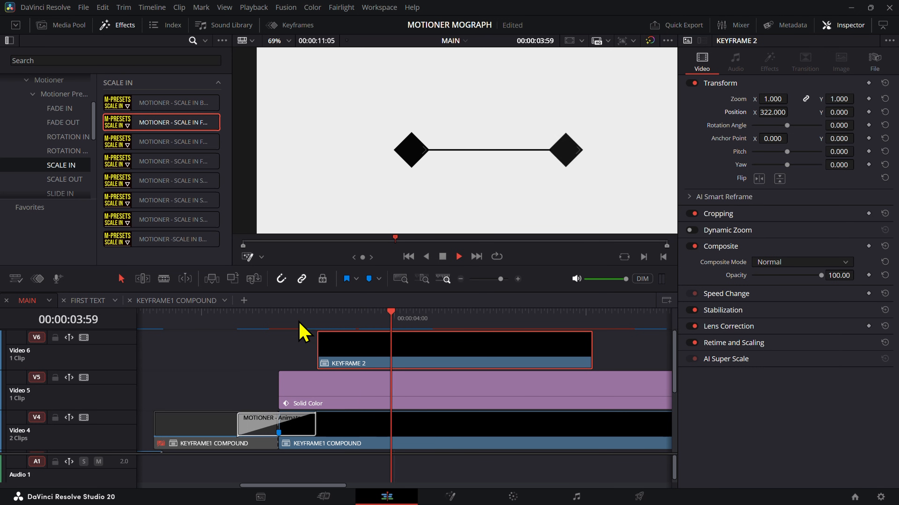
drag(300, 322, 389, 367)
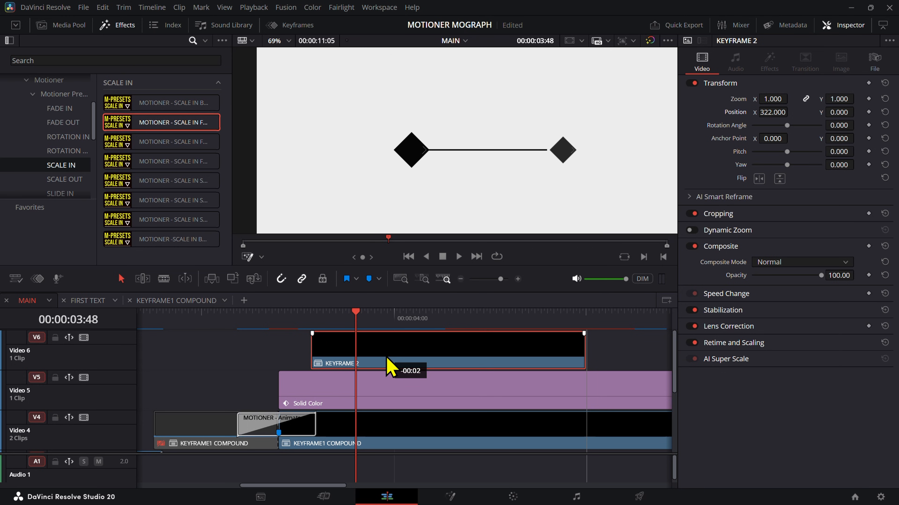
drag(387, 358, 382, 357)
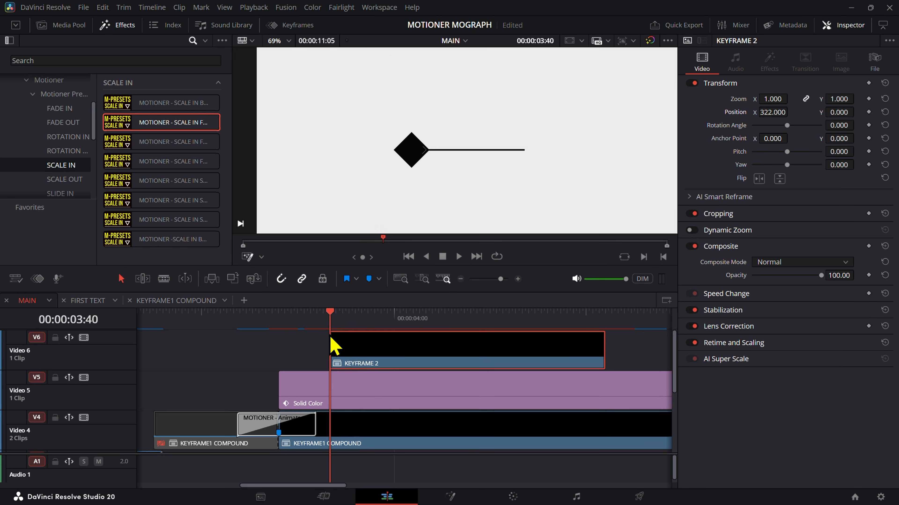
drag(329, 337, 407, 368)
click(343, 328)
key(space)
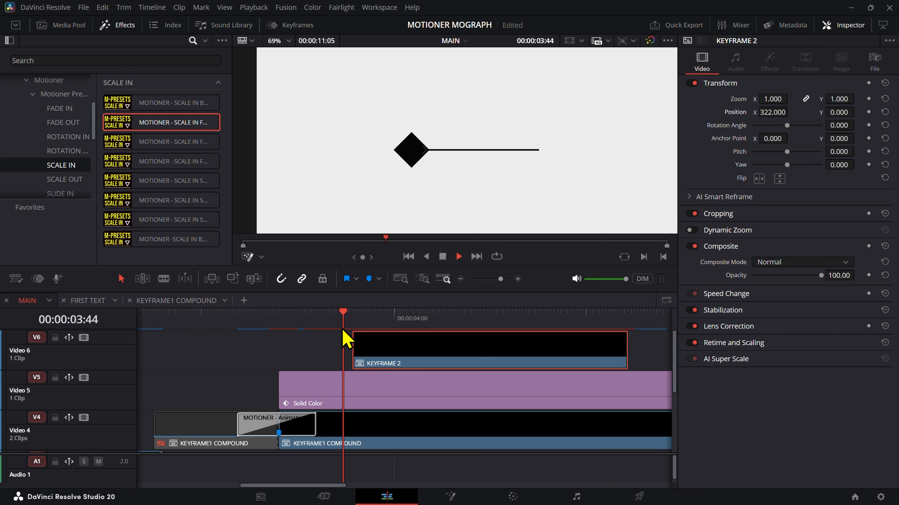
click(346, 328)
drag(347, 331, 397, 344)
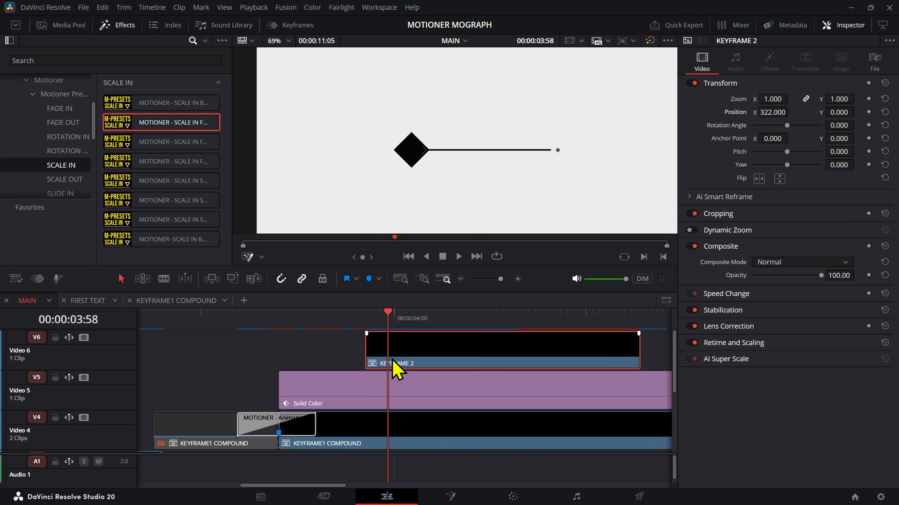
Step: Keyframe the Solid Color line's Crop Right at 00:00:03:54 with a value of 0, and play back the line's extension
click(384, 375)
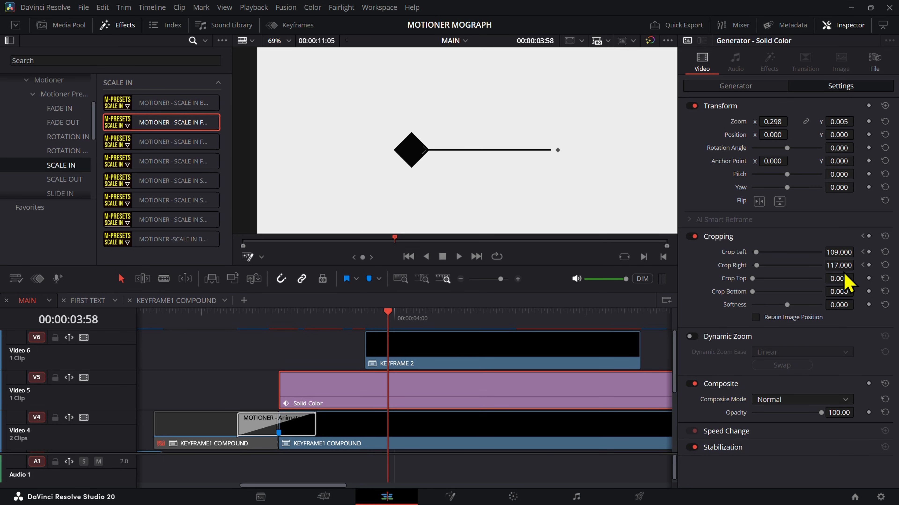
drag(367, 332, 378, 327)
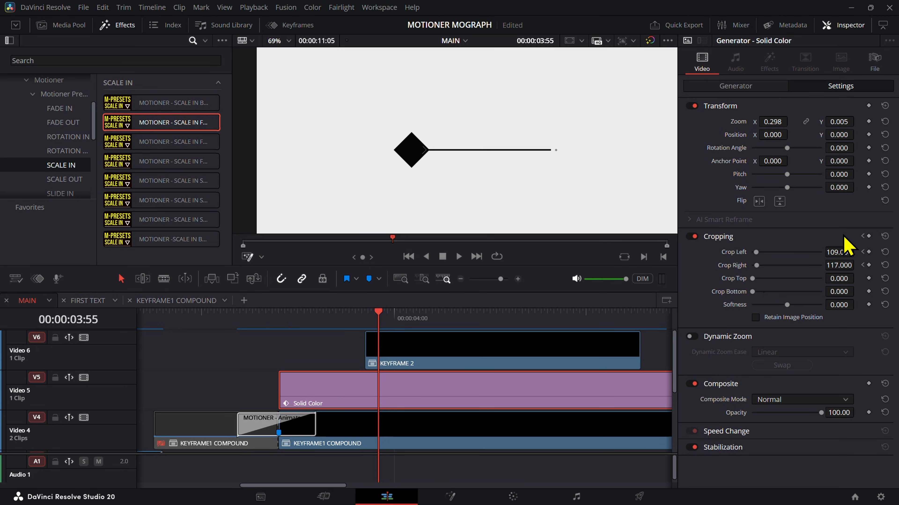
key(Left)
click(868, 266)
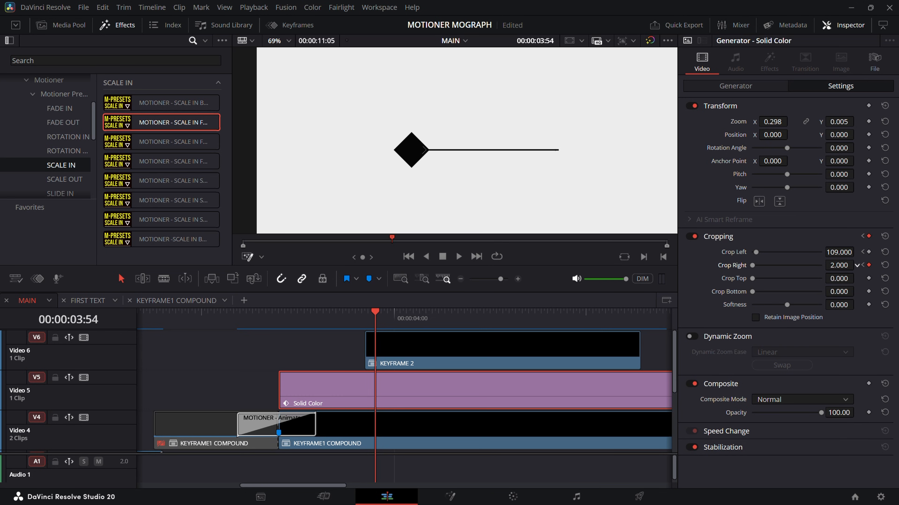
drag(374, 328, 356, 328)
click(327, 354)
key(space)
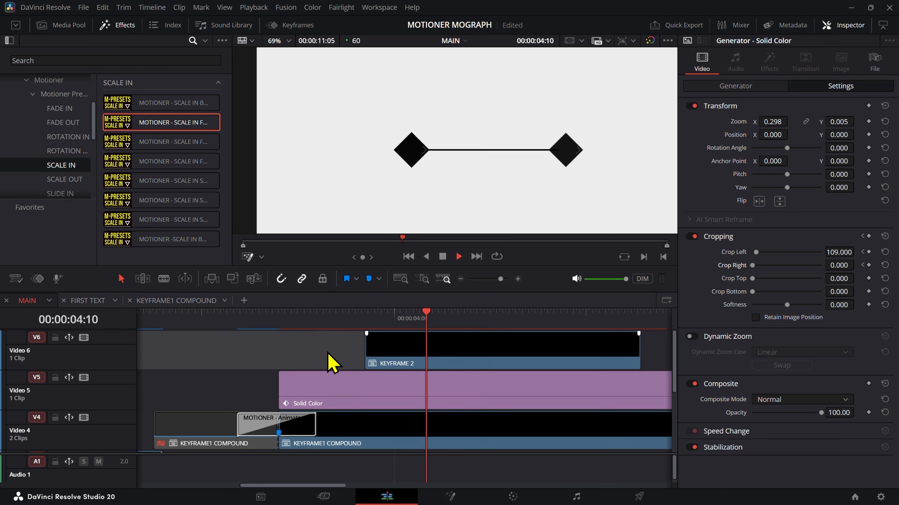
key(space)
click(295, 321)
key(space)
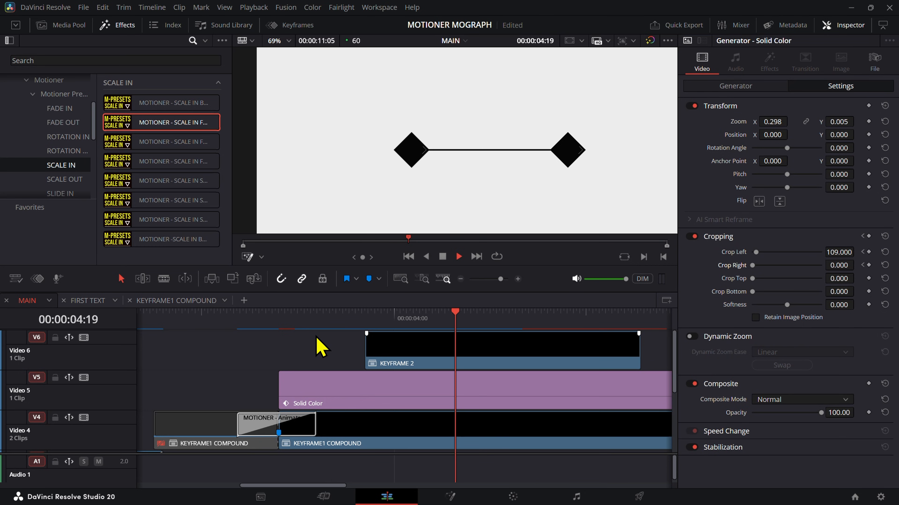
Step: Move the KEYFRAME 2 clip earlier to start at about 00:00:03:44, and check the diamond's entrance against the line by playing and scrubbing
click(308, 321)
drag(338, 315, 371, 361)
click(392, 348)
click(331, 323)
key(space)
click(331, 324)
key(space)
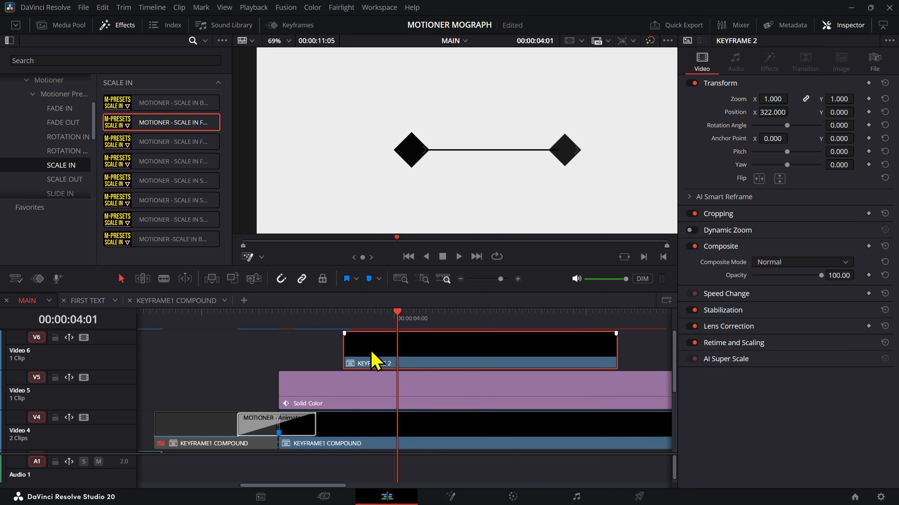
click(334, 325)
key(space)
drag(336, 326, 365, 346)
key(space)
key(space)
drag(346, 312, 377, 321)
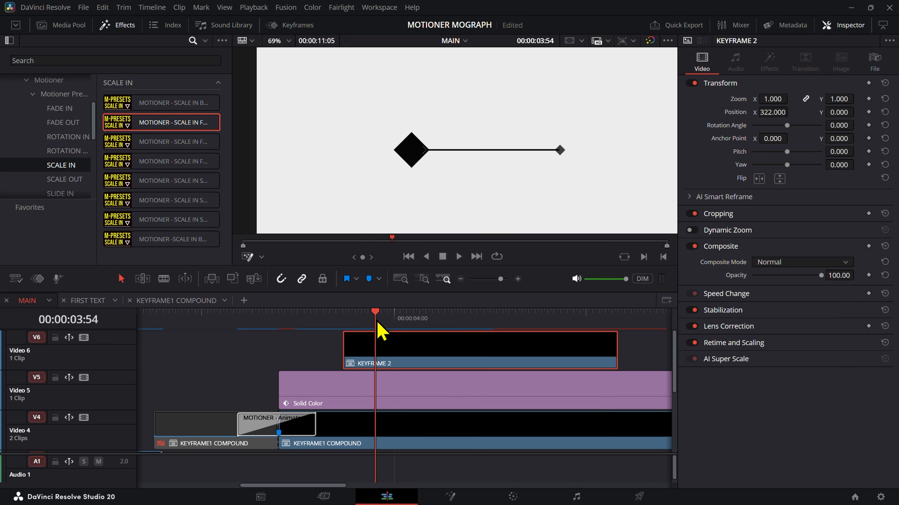
Step: Enlarge the view of the second diamond and open the KEYFRAME 2 compound clip in its own timeline
scroll(570, 159, up, 6)
right_click(402, 358)
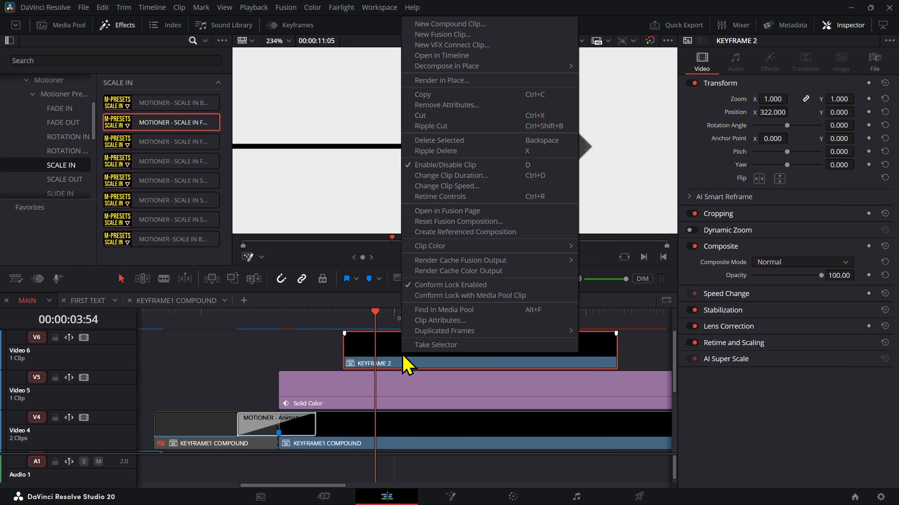
click(457, 55)
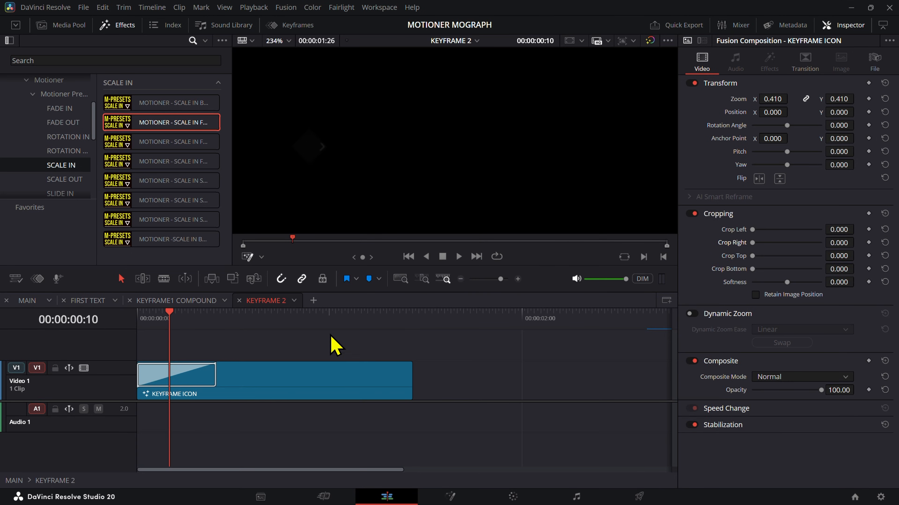
Step: Enable Blur Animation on the KEYFRAME ICON's Scale In Fade transition, bend its curve into a fast-rising ease with In and Out 1.0, and check it in MAIN
click(201, 381)
scroll(758, 341, down, 8)
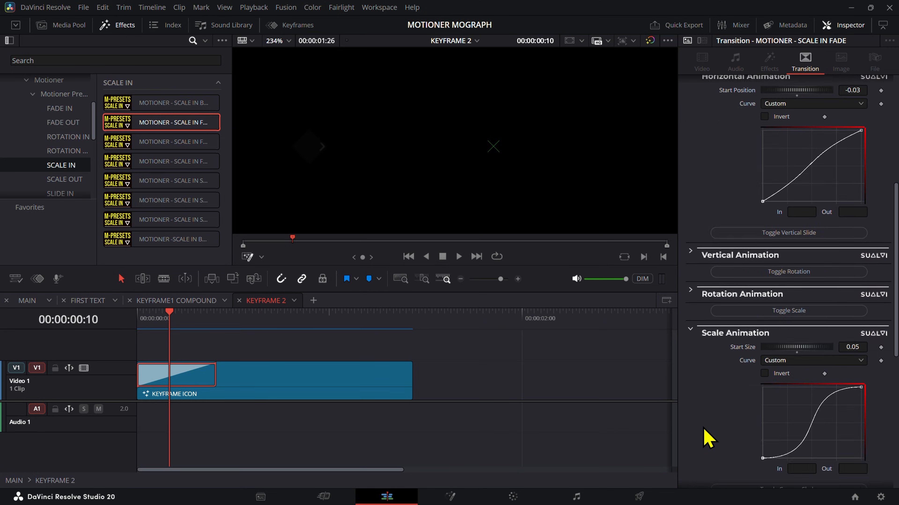
scroll(706, 438, down, 6)
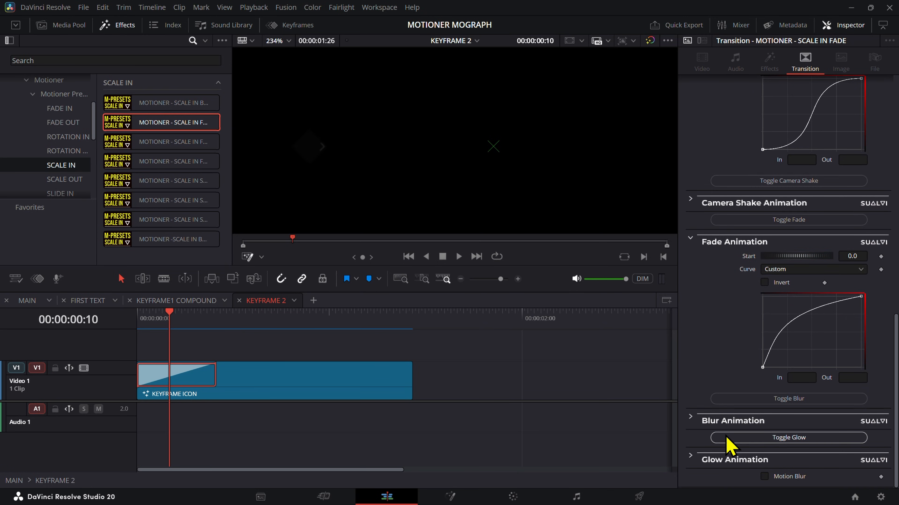
click(753, 399)
scroll(695, 397, down, 4)
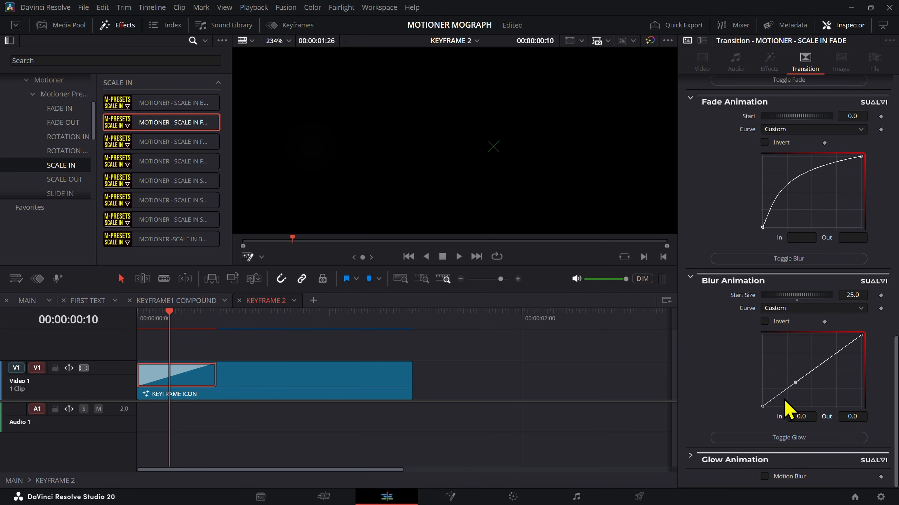
click(795, 382)
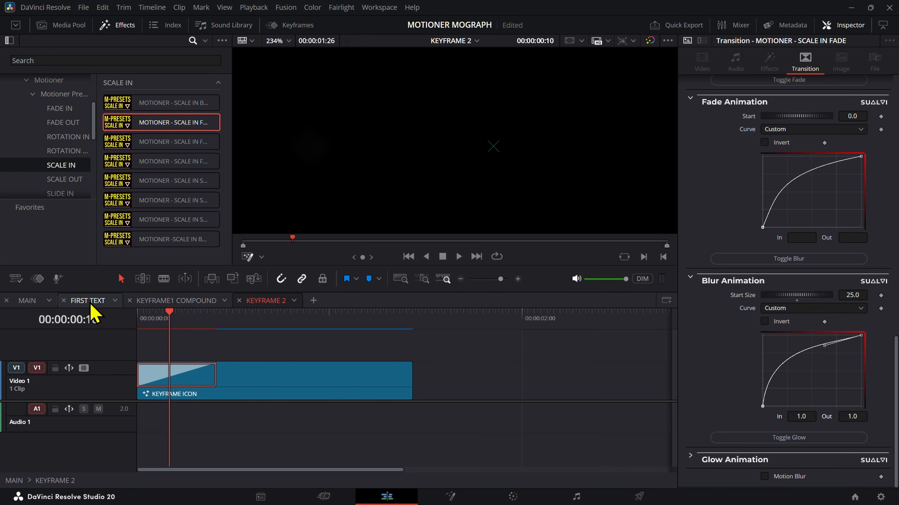
click(32, 303)
drag(391, 323, 414, 323)
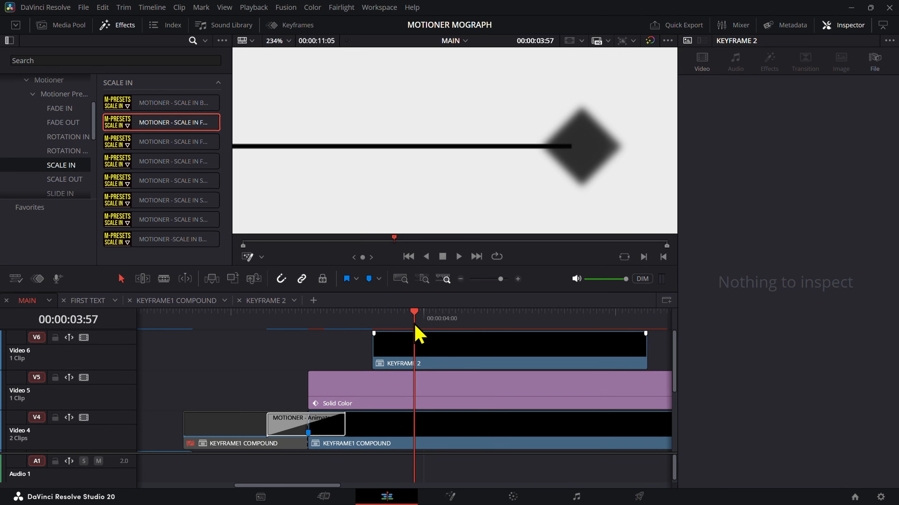
Step: Steepen the start of the transition's Fade Animation curve inside KEYFRAME 2, and check the diamond in MAIN by scrubbing to about 00:00:03:56
click(263, 302)
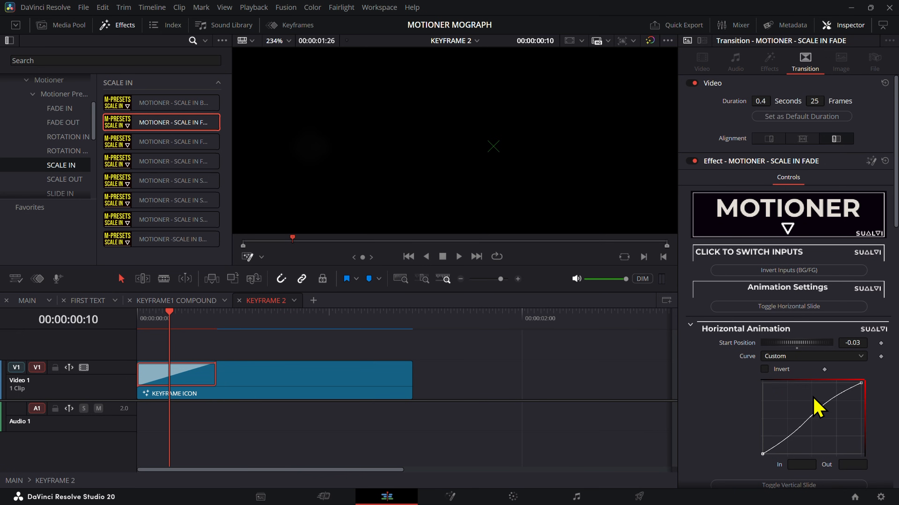
scroll(816, 407, down, 8)
scroll(745, 322, down, 4)
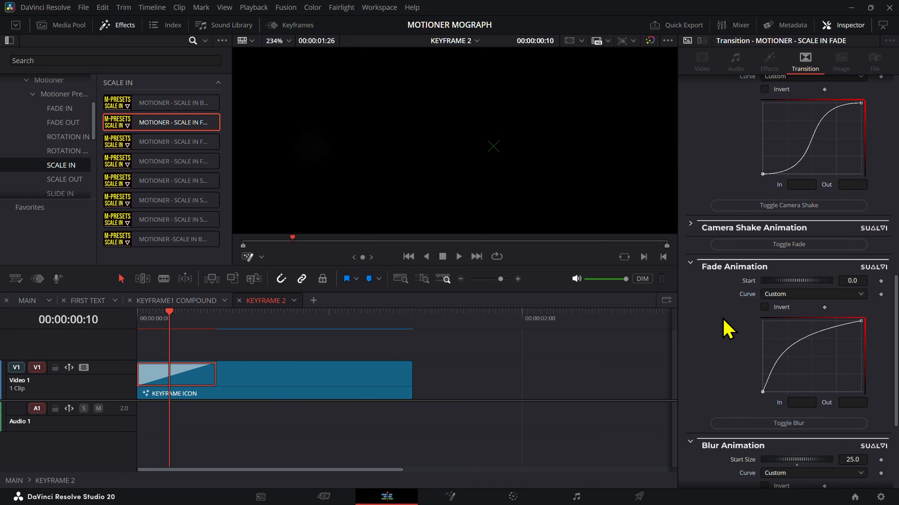
scroll(712, 334, down, 2)
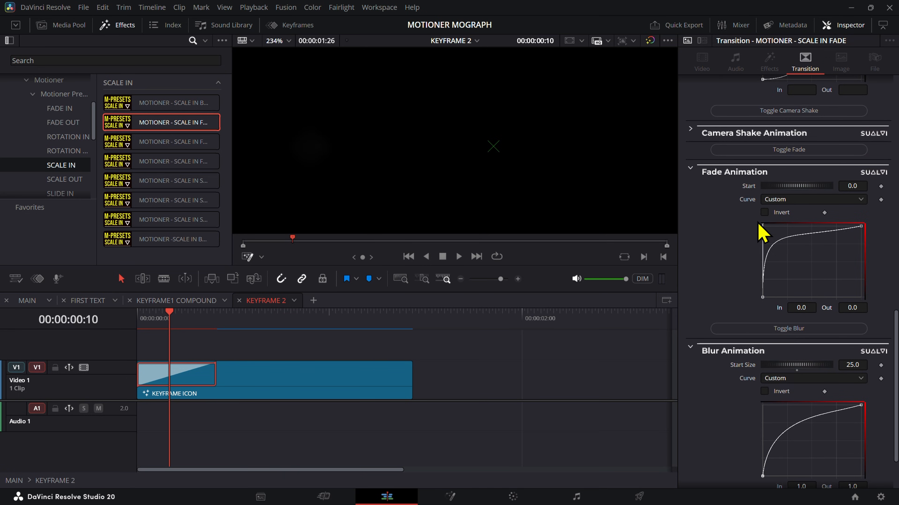
click(28, 300)
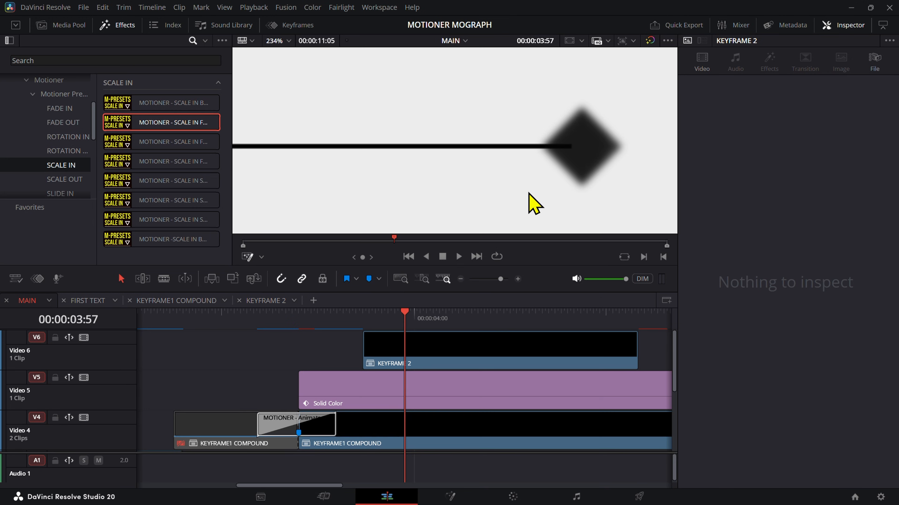
mouse_move(396, 328)
mouse_down()
mouse_move(383, 322)
mouse_move(402, 324)
mouse_up()
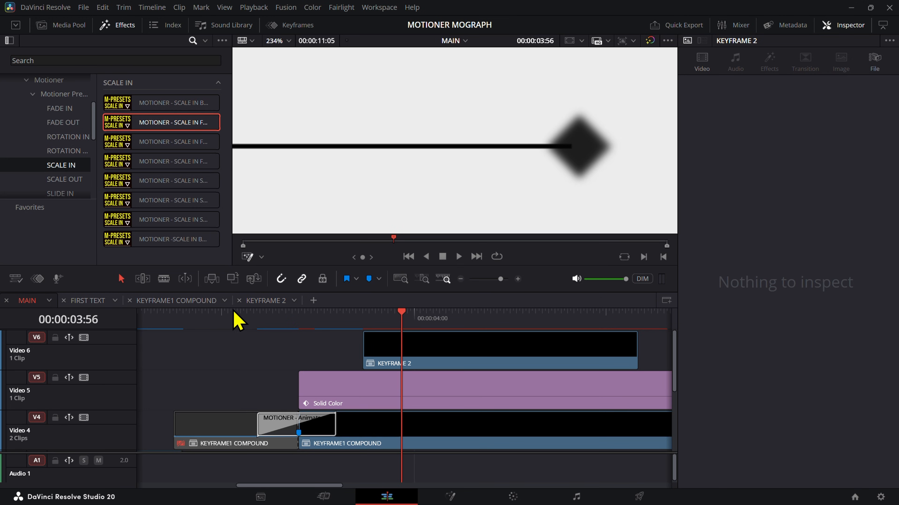
Step: Enable Glow Animation on the KEYFRAME 2 transition and bend its curve into a fast-rising ease with In and Out 1.0
click(265, 302)
click(176, 385)
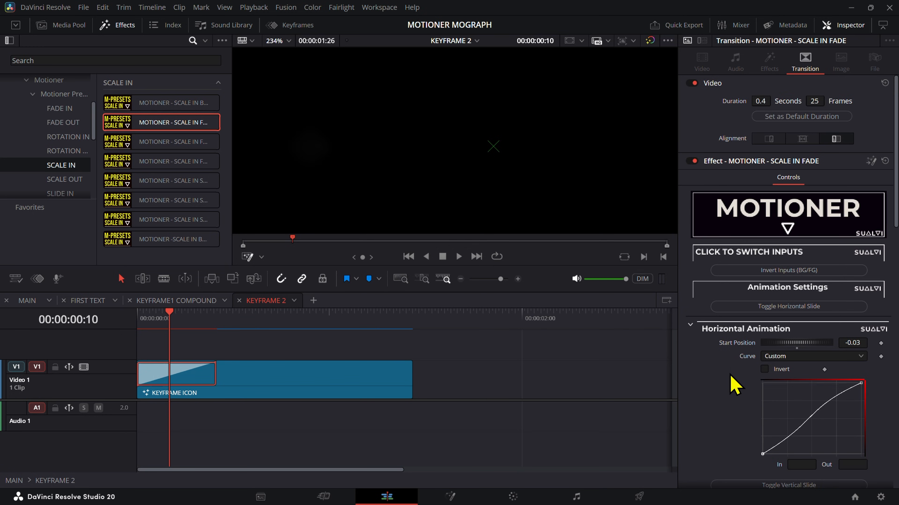
scroll(739, 382, down, 10)
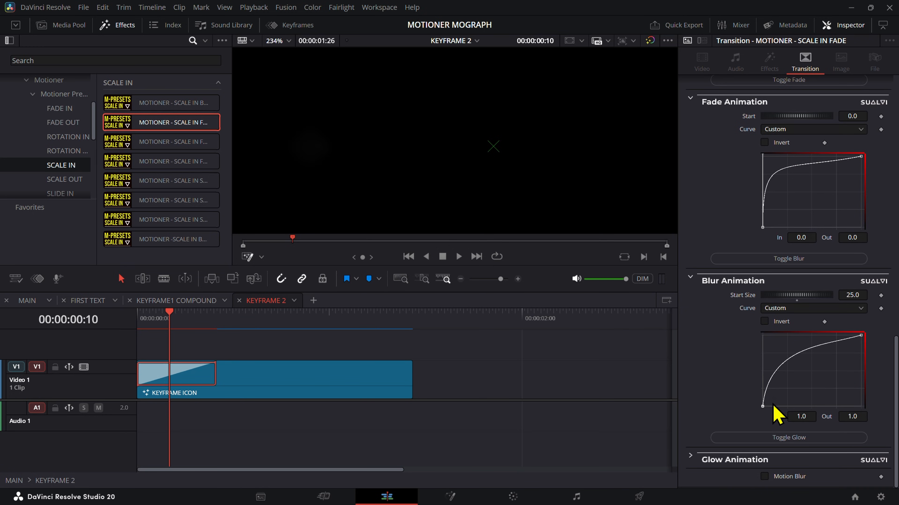
click(772, 439)
scroll(757, 428, down, 5)
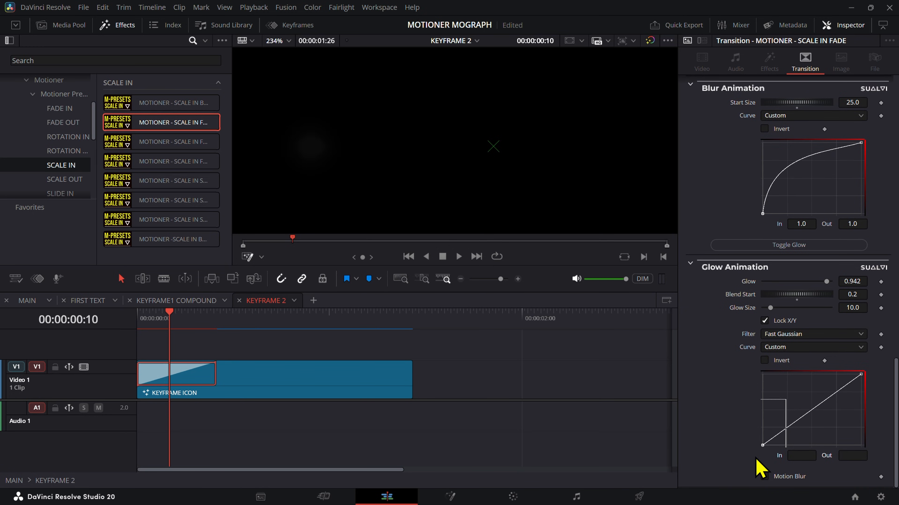
drag(796, 423, 775, 377)
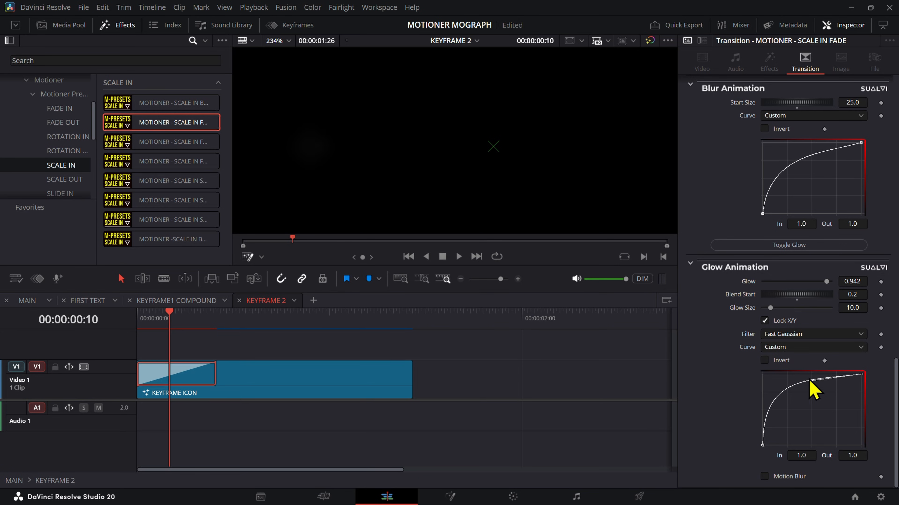
Step: Play the second diamond's entrance in the MAIN timeline, and play the whole sequence from the start
click(35, 301)
click(367, 322)
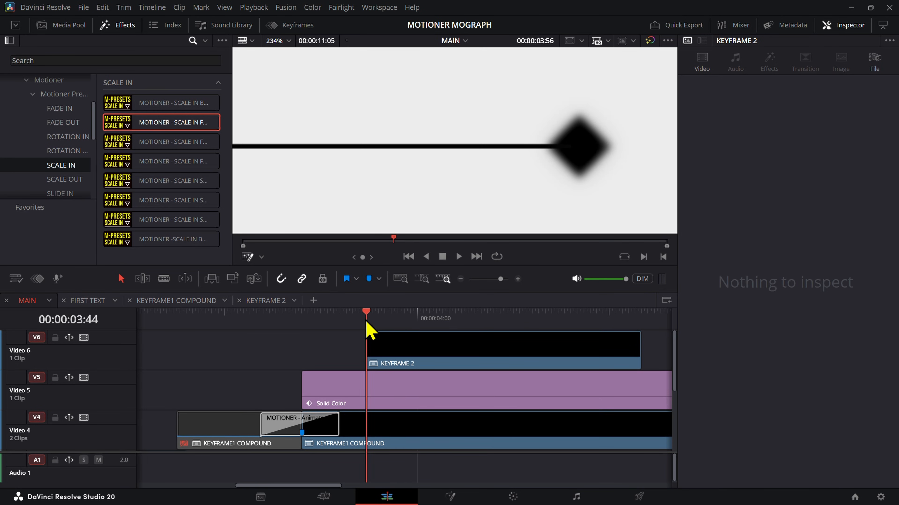
drag(366, 323, 306, 340)
key(space)
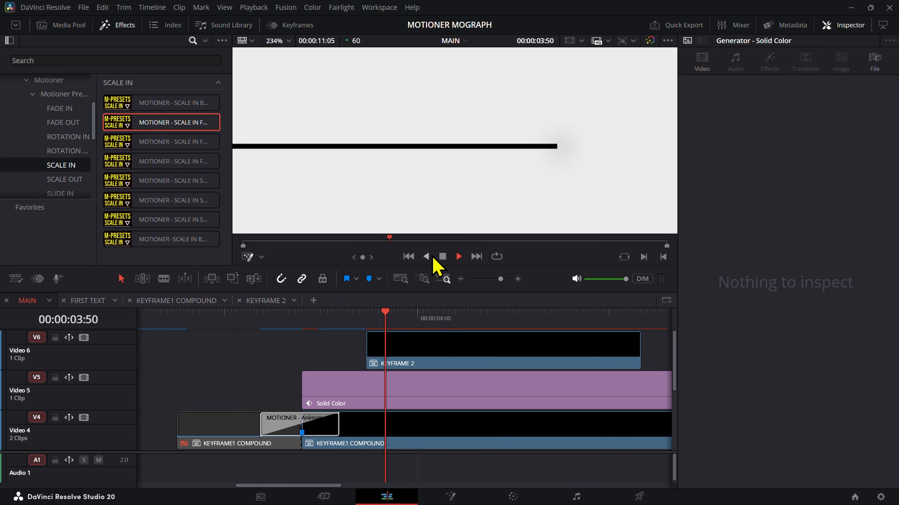
key(space)
scroll(487, 186, down, 5)
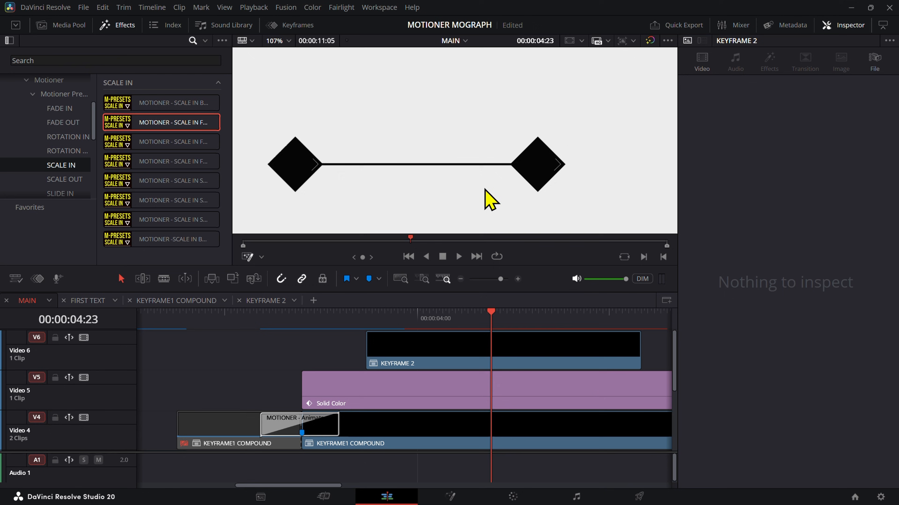
click(365, 322)
key(space)
click(365, 322)
click(325, 320)
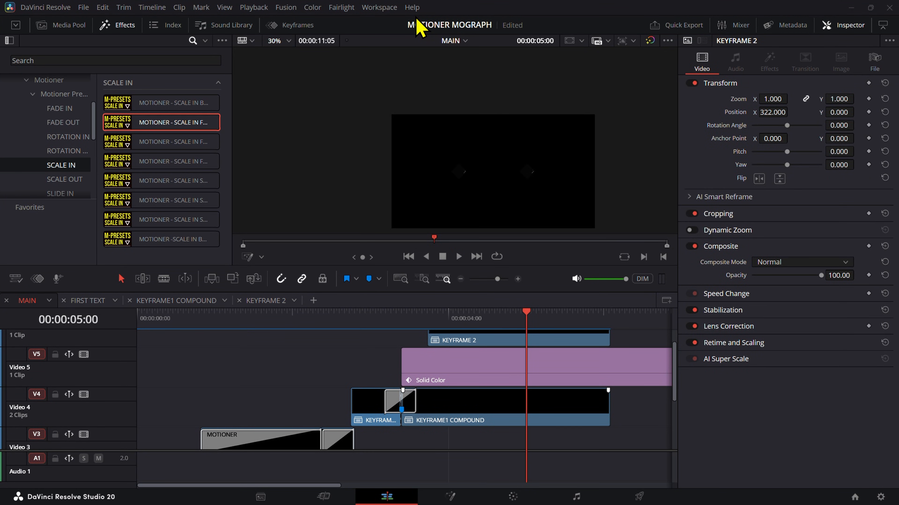
drag(507, 319, 130, 365)
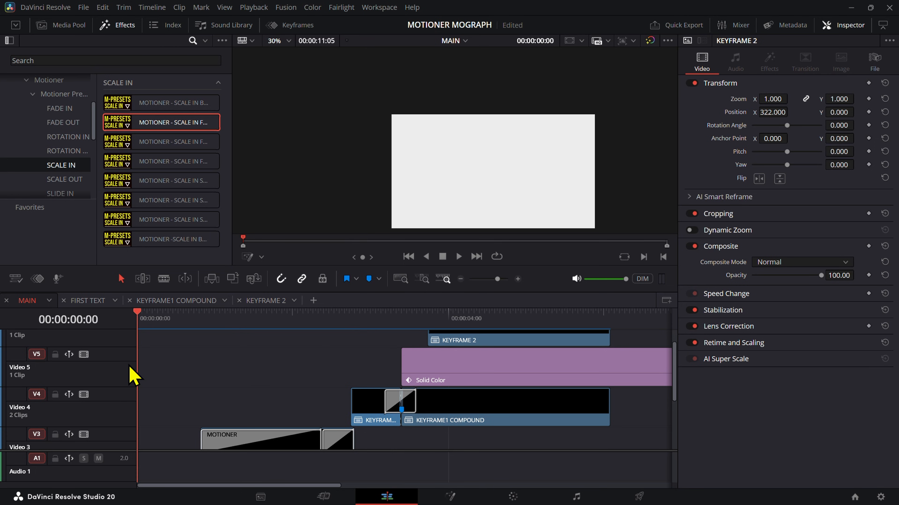
key(space)
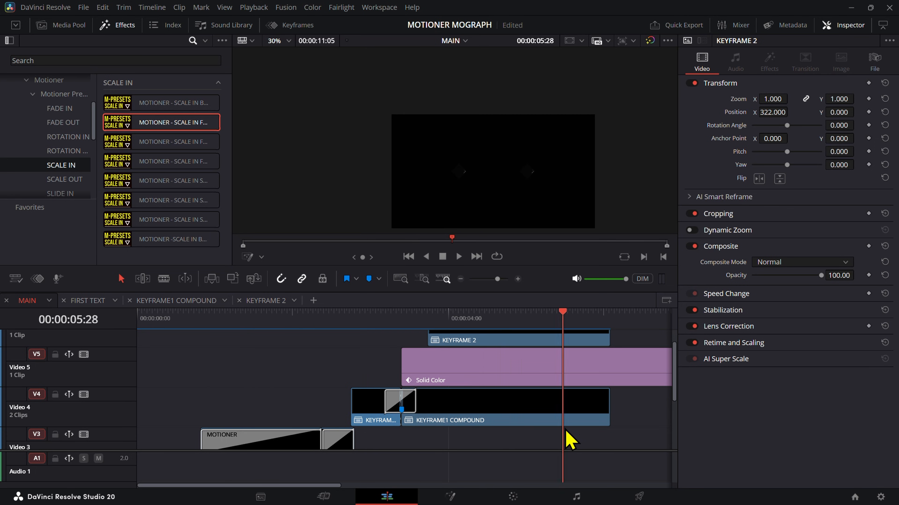
Step: Add a timeline marker at 00:00:02:45, where the first KEYFRAME1 COMPOUND clip begins
scroll(578, 414, down, 5)
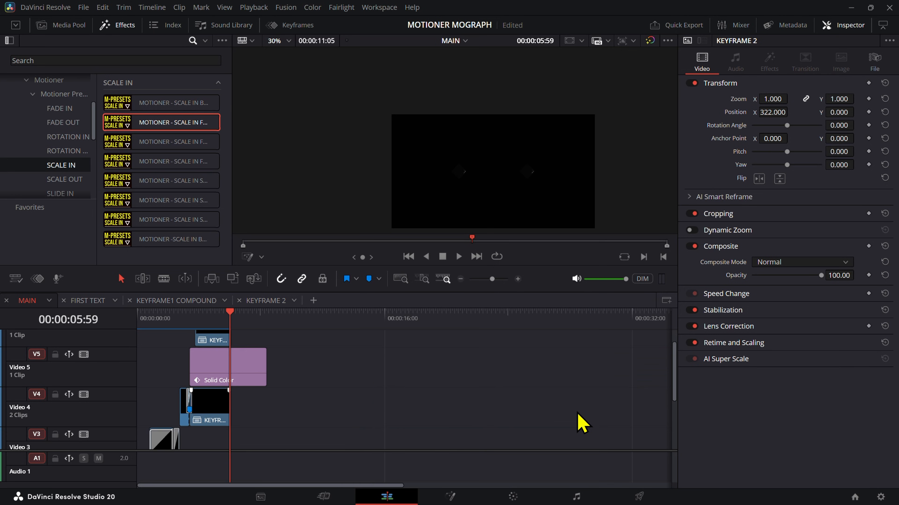
scroll(338, 387, up, 3)
scroll(373, 409, down, 2)
scroll(373, 408, down, 1)
scroll(381, 385, up, 5)
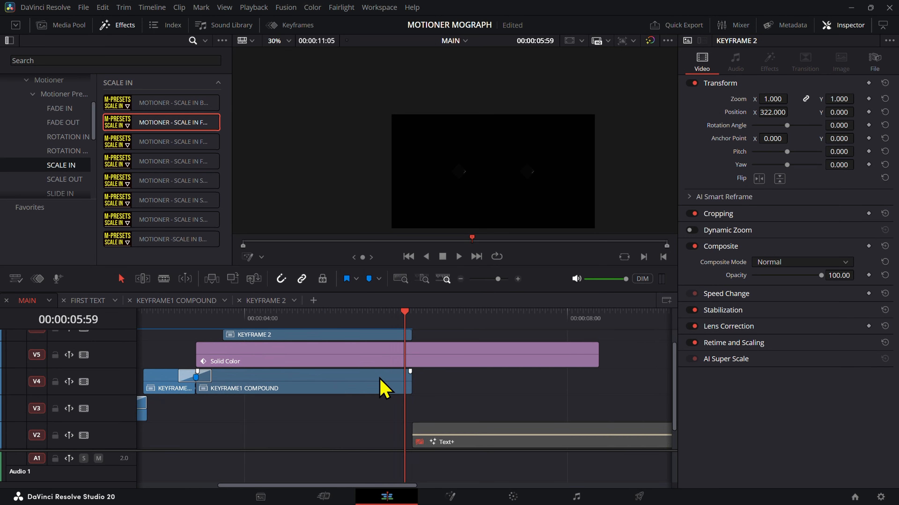
drag(286, 318, 300, 331)
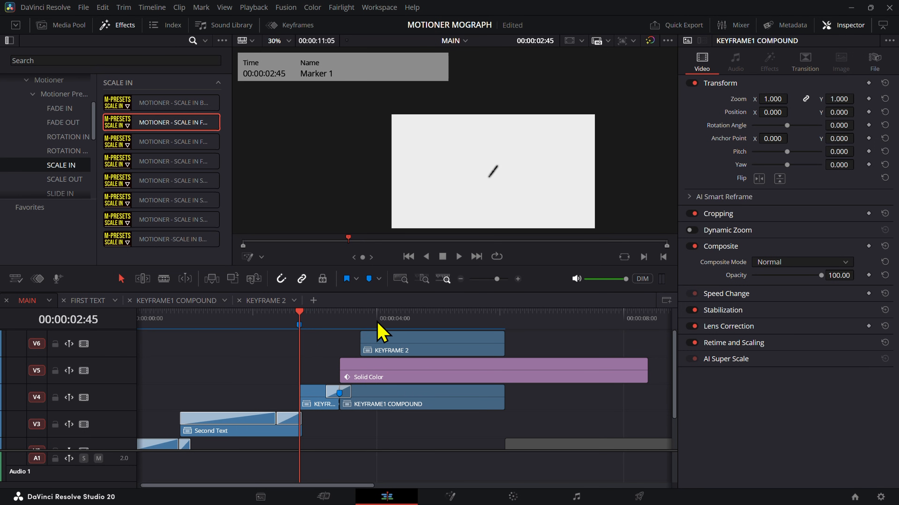
Step: Trim the Solid Color clip to end with KEYFRAME 2, and combine the line and all keyframe clips into a compound clip named KEYFRAMES Joint
mouse_move(437, 316)
mouse_down()
mouse_move(443, 341)
mouse_move(457, 330)
mouse_move(335, 331)
mouse_move(411, 344)
mouse_up()
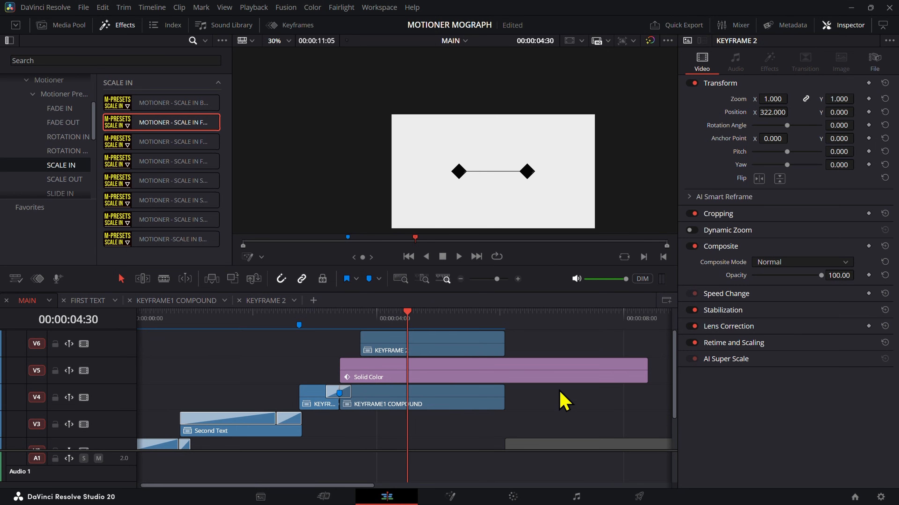
drag(644, 377, 503, 377)
drag(521, 408, 312, 349)
scroll(399, 405, left, 1)
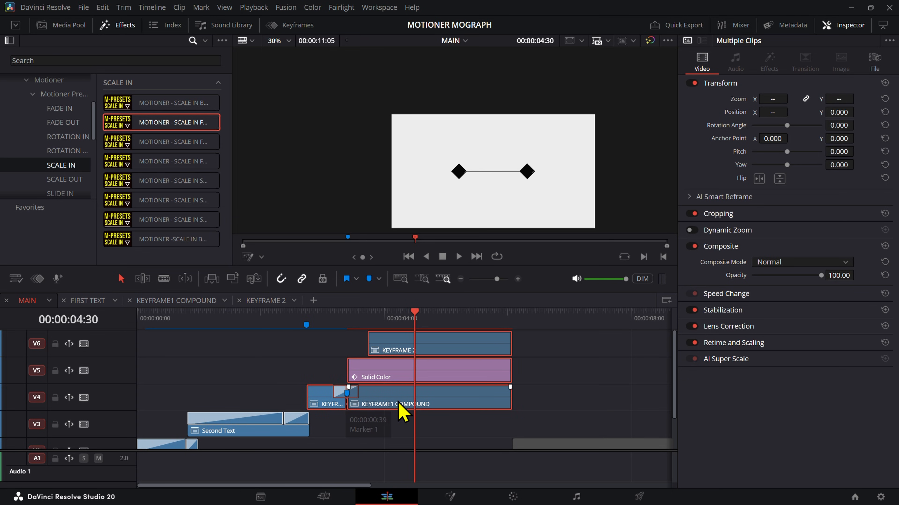
right_click(474, 399)
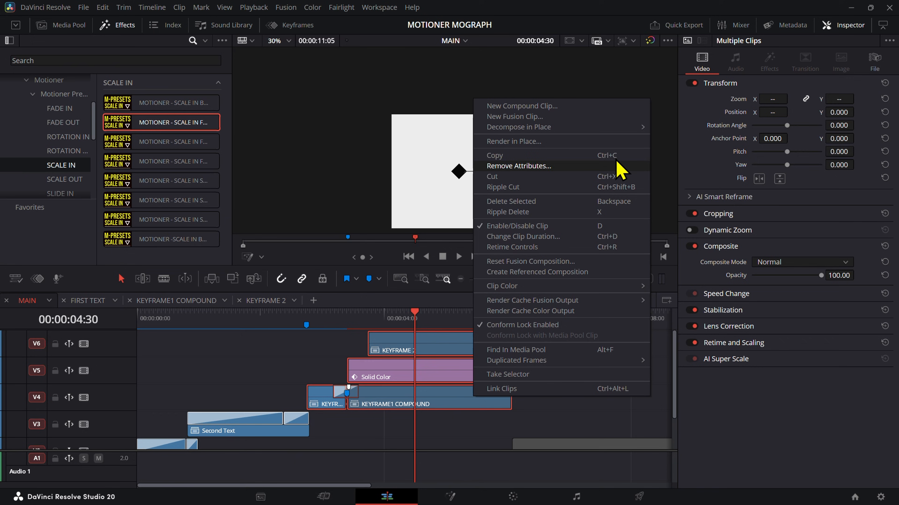
click(568, 108)
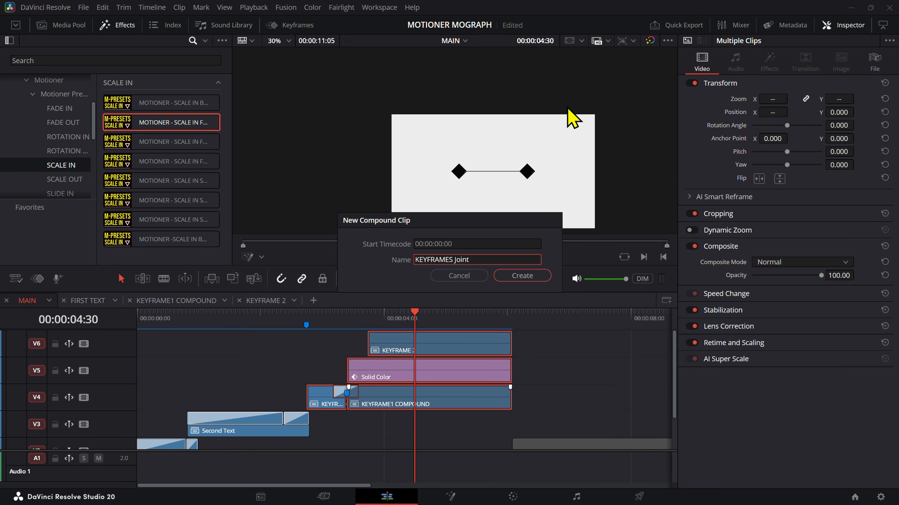
key(Return)
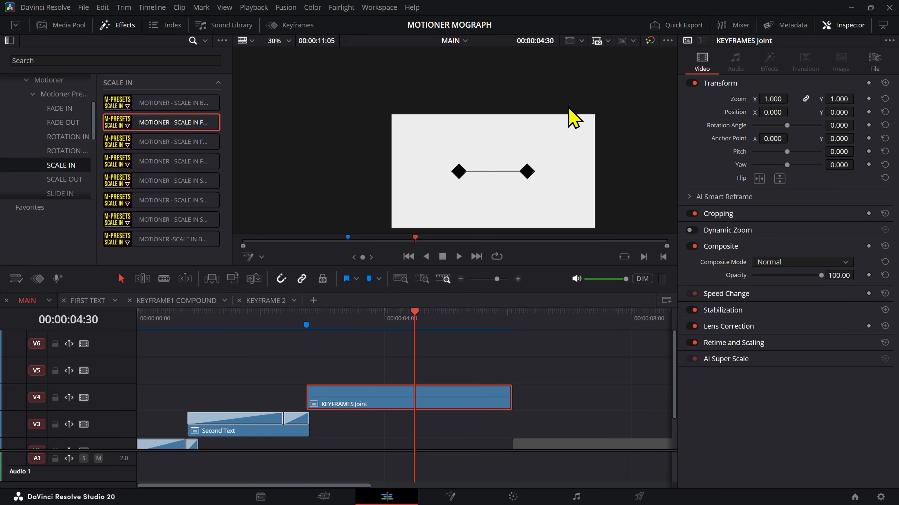
Step: Scrub through the KEYFRAMES Joint clip to about 00:00:05:15 and open it in its own timeline
click(311, 317)
mouse_move(314, 331)
mouse_down()
mouse_move(471, 376)
mouse_move(475, 402)
mouse_move(303, 427)
mouse_move(461, 425)
mouse_up()
right_click(477, 402)
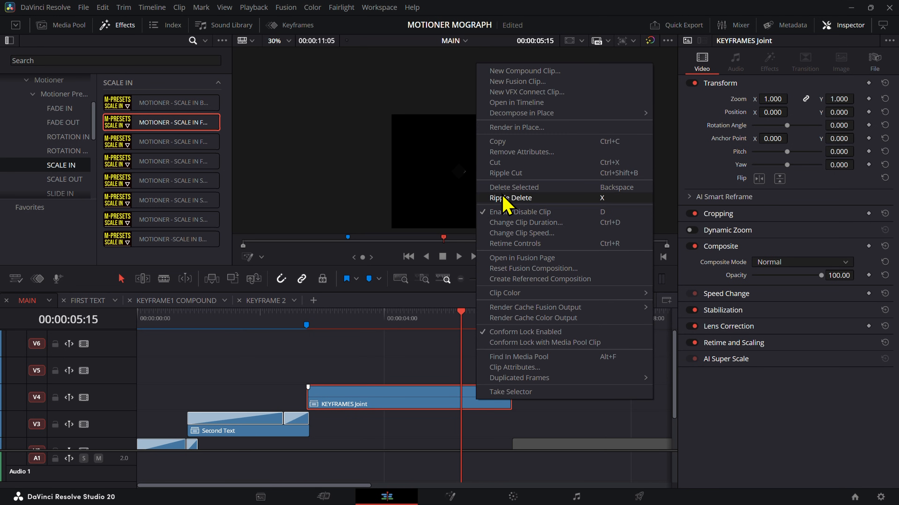
click(516, 102)
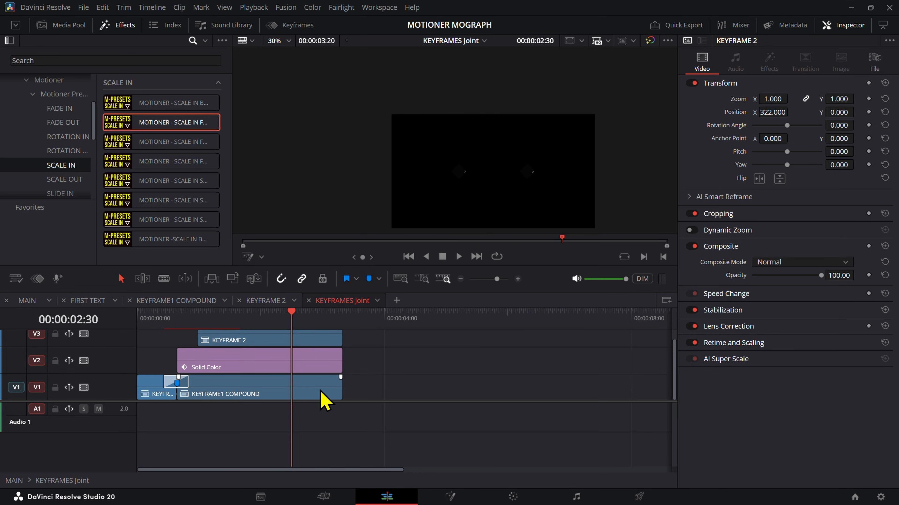
Step: Extend the KEYFRAME ICON clip inside the KEYFRAME1 COMPOUND timeline to about 10 seconds
click(273, 395)
click(190, 301)
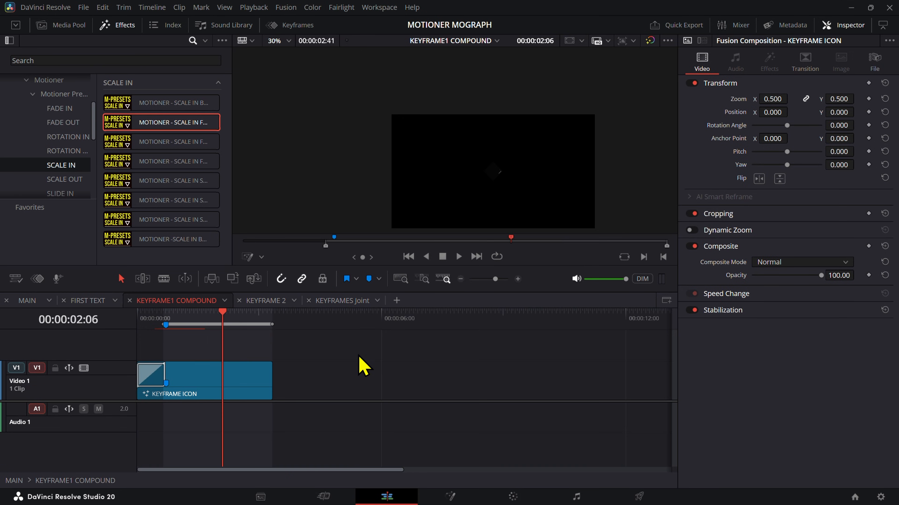
drag(275, 388, 535, 390)
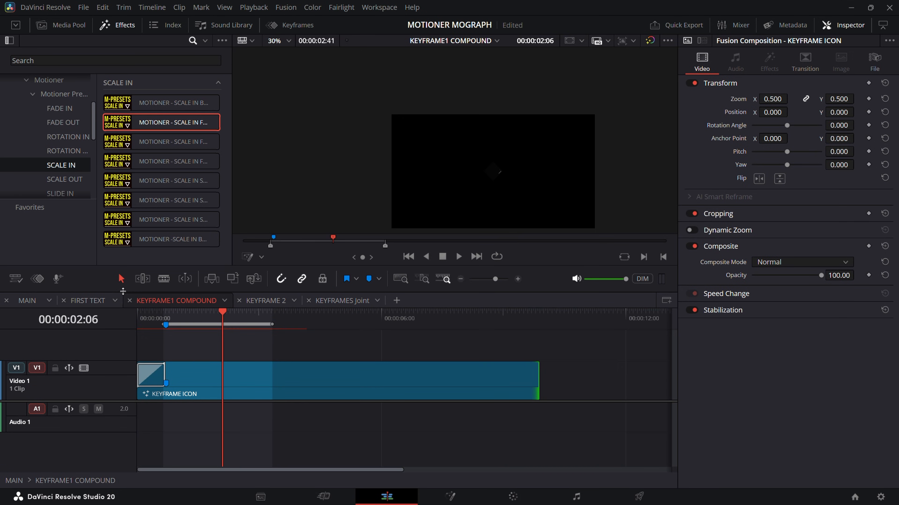
Step: Scrub the KEYFRAMES Joint clip in MAIN to about 00:00:05:06, and return to the KEYFRAMES Joint timeline
click(29, 301)
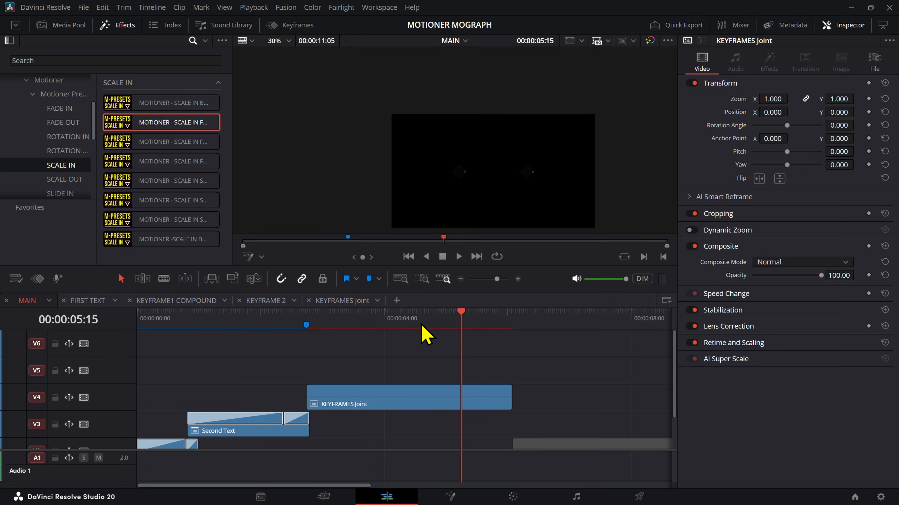
drag(357, 337, 453, 336)
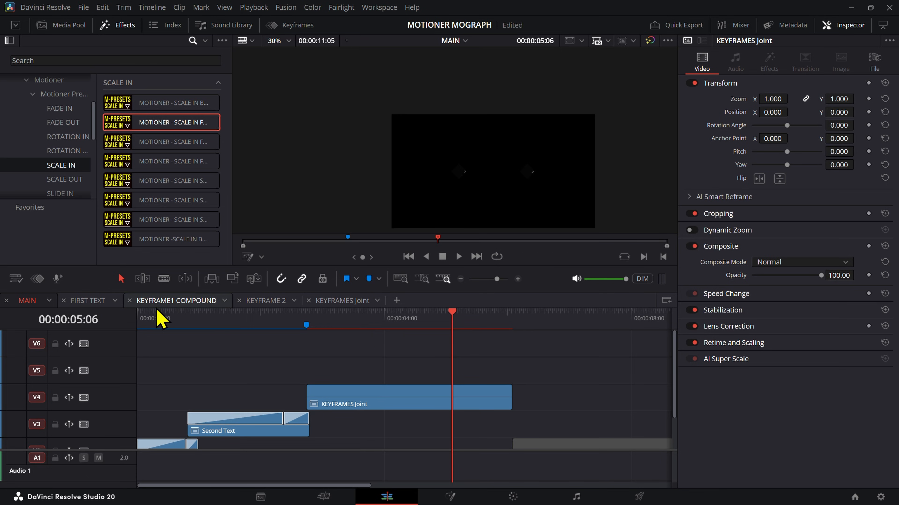
click(335, 301)
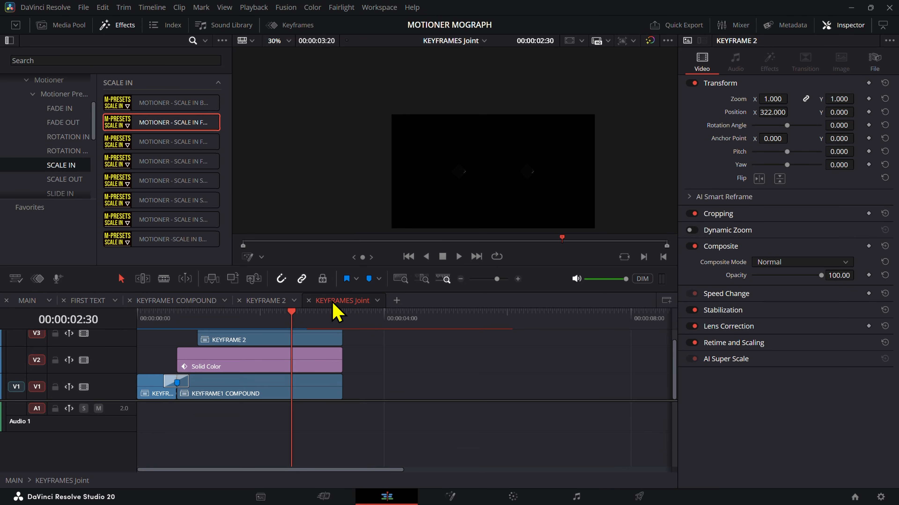
Step: Extend the KEYFRAME 2, Solid Color and KEYFRAME1 COMPOUND clips in the KEYFRAMES Joint timeline to end together at about 00:00:04:47
drag(368, 403, 338, 365)
drag(336, 395, 431, 395)
drag(264, 324, 248, 338)
Step: Disable and re-enable the clips in the KEYFRAMES Joint timeline, including the Solid Color line, to check what each contributes
key(alt+y)
key(d)
key(d)
click(451, 368)
click(325, 380)
key(d)
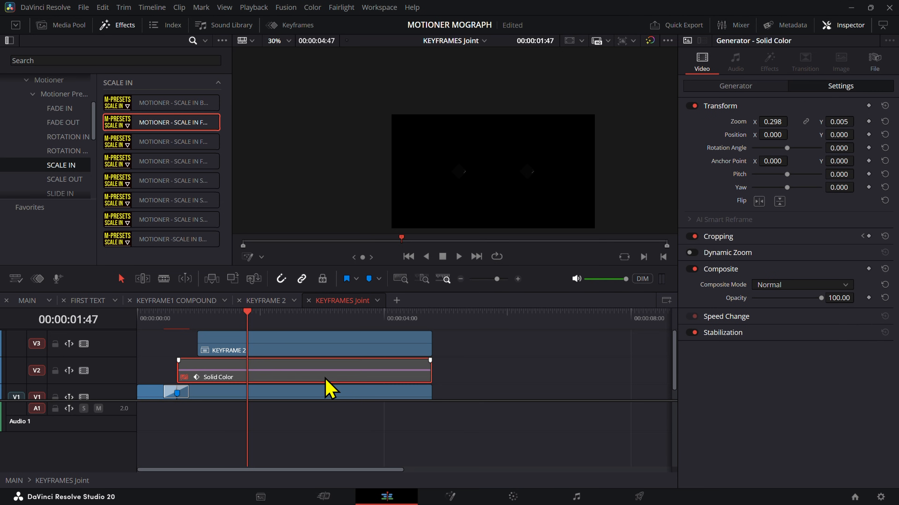
key(d)
scroll(417, 336, down, 1)
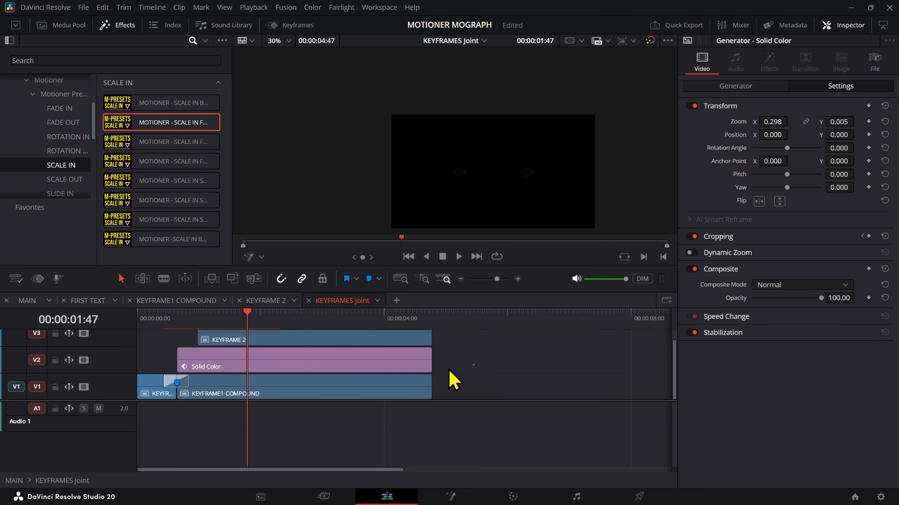
Step: Open KEYFRAME1 COMPOUND in its own timeline and extend its KEYFRAME ICON clip past 00:00:12:00
click(316, 384)
right_click(328, 391)
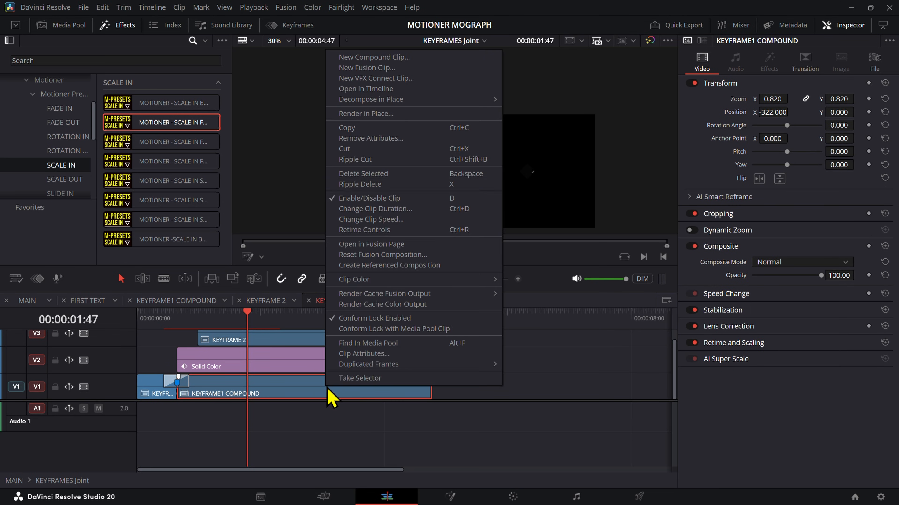
click(370, 90)
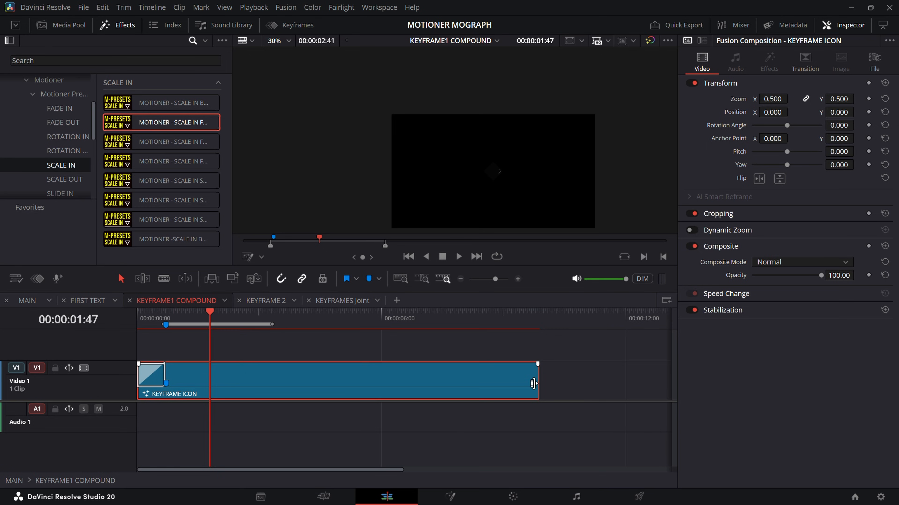
drag(533, 383, 670, 394)
Step: Check the text clips in the FIRST TEXT timeline, and play the MAIN timeline from its start
click(78, 301)
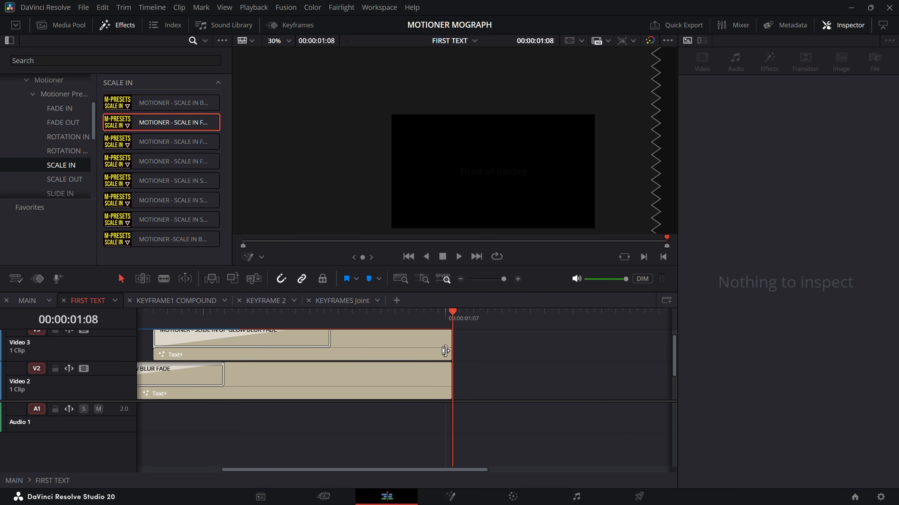
drag(421, 318, 360, 320)
click(372, 350)
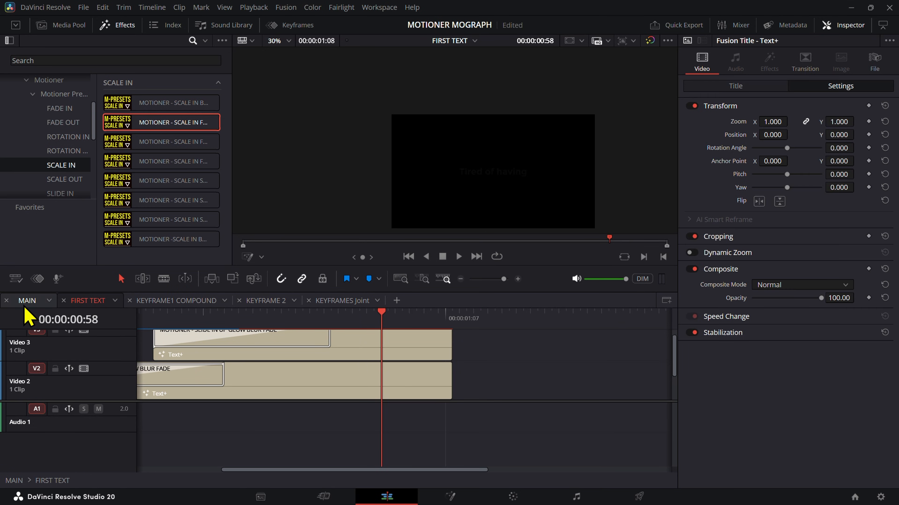
click(27, 301)
drag(230, 325, 1, 323)
key(space)
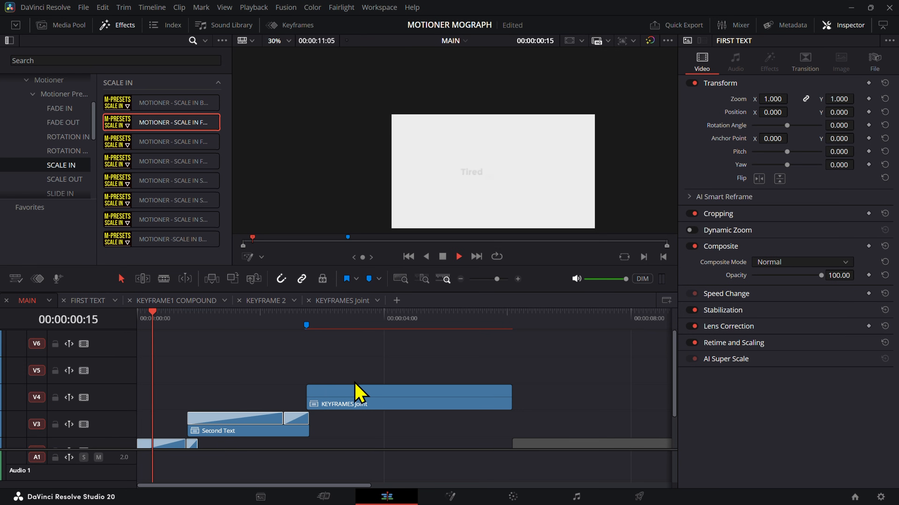
key(space)
Step: Scrub through the keyframe animation in MAIN and KEYFRAMES Joint, and look over the KEYFRAME1 COMPOUND and FIRST TEXT timelines
mouse_move(305, 324)
mouse_down()
mouse_move(453, 343)
mouse_move(435, 354)
mouse_move(427, 321)
mouse_move(446, 318)
mouse_up()
click(348, 310)
click(342, 301)
drag(281, 321, 343, 389)
click(182, 300)
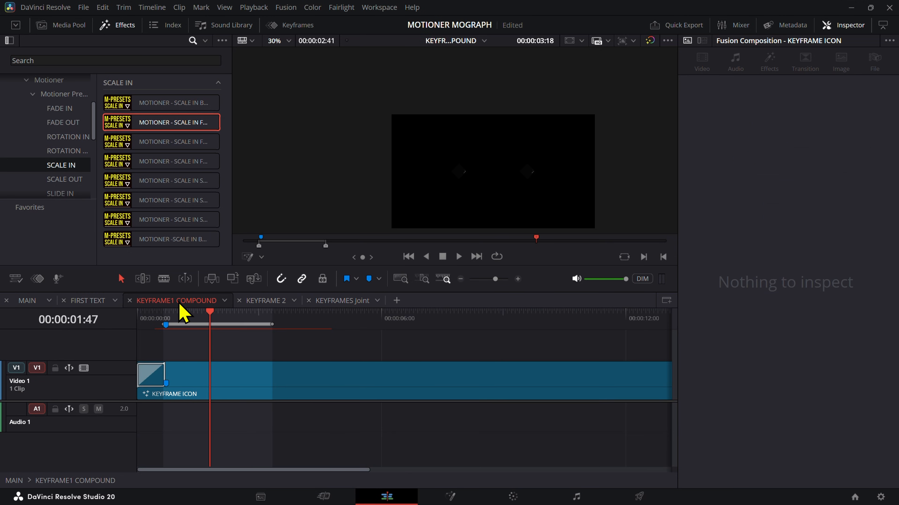
click(88, 301)
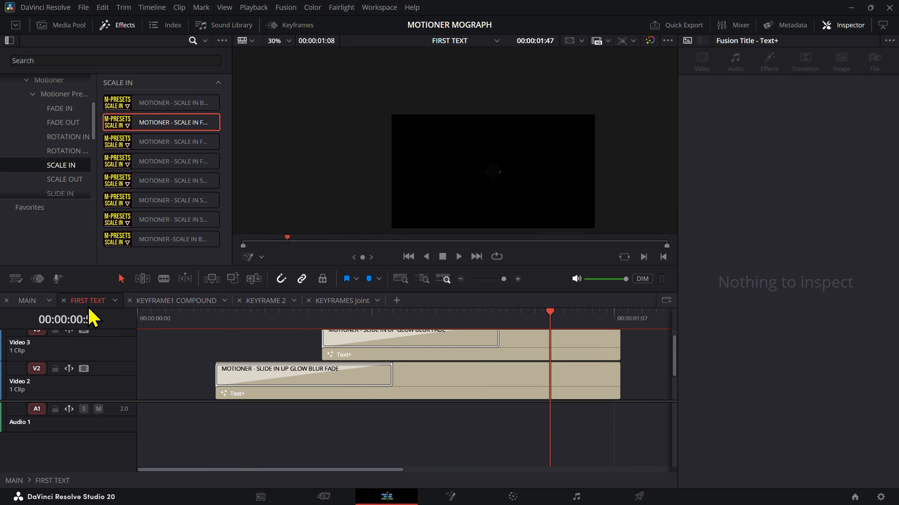
scroll(562, 393, down, 2)
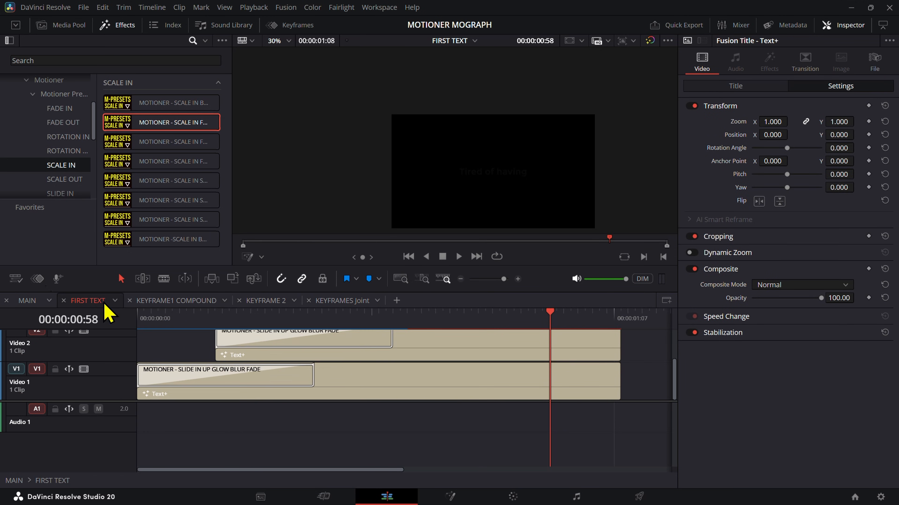
Step: Extend the background Solid Color on V1 of MAIN into one clip ending just past KEYFRAMES Joint
click(28, 300)
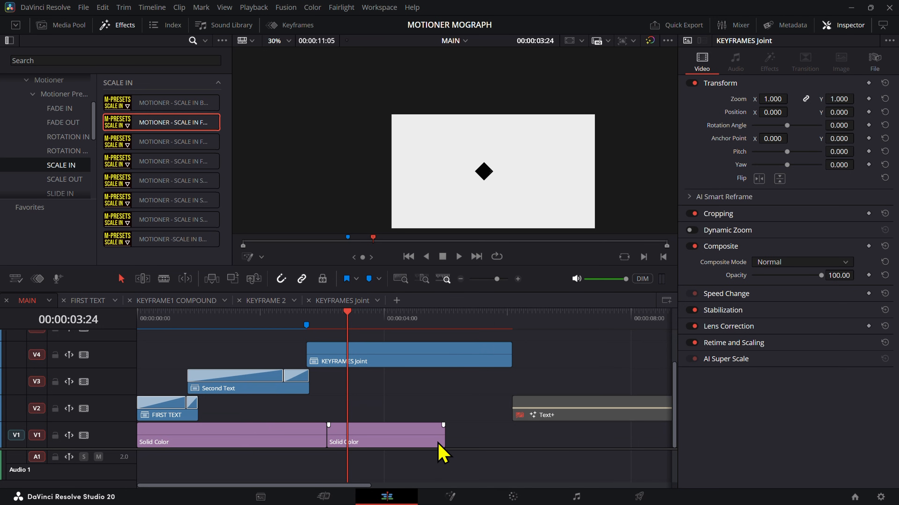
drag(442, 439, 510, 439)
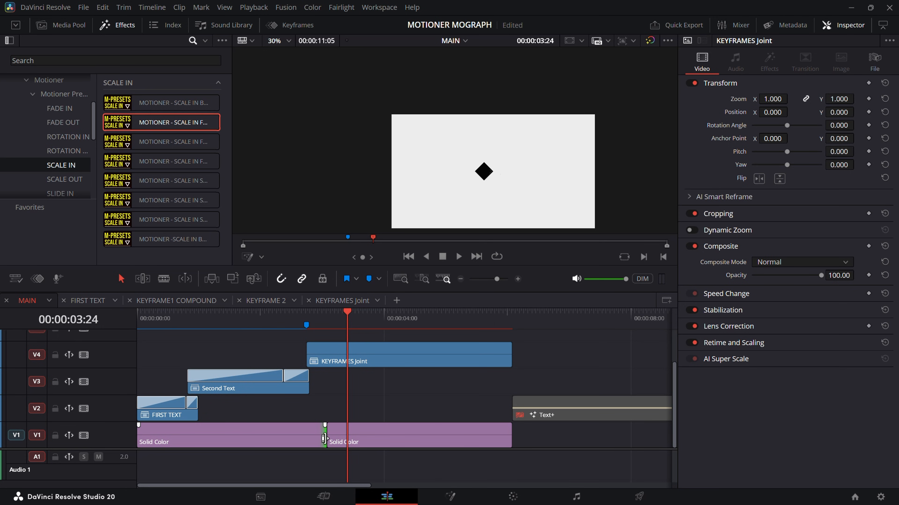
drag(324, 439, 523, 437)
Step: Scrub the KEYFRAMES Joint clip in MAIN and examine the settings of the Motioner transition starting the Second Text clip
drag(261, 320, 341, 418)
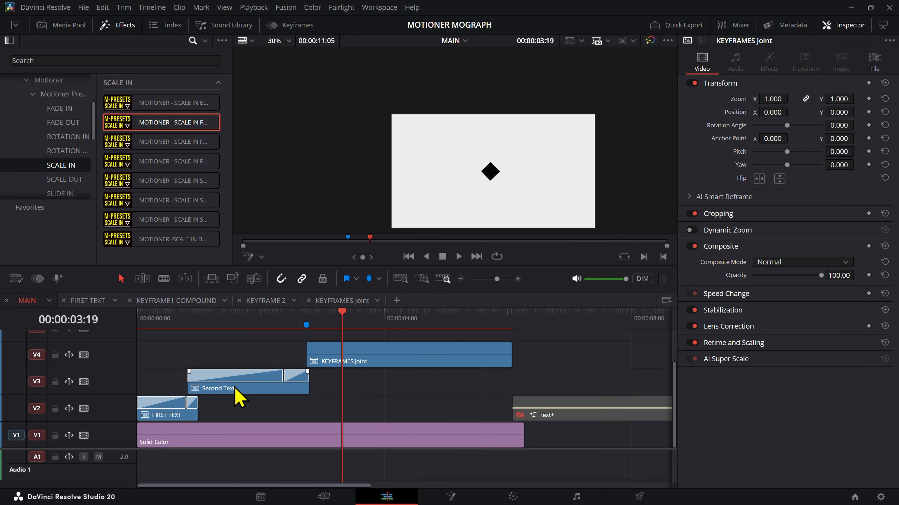
click(214, 377)
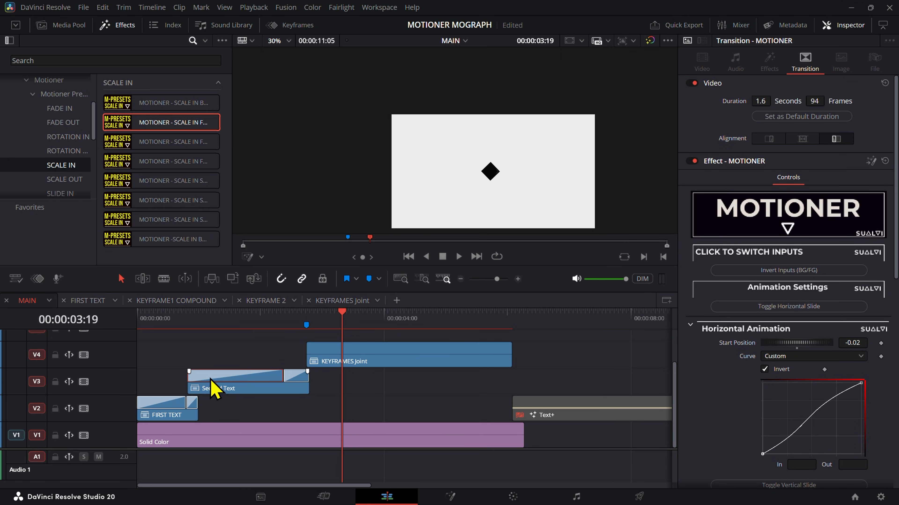
drag(335, 331, 360, 357)
scroll(762, 368, down, 3)
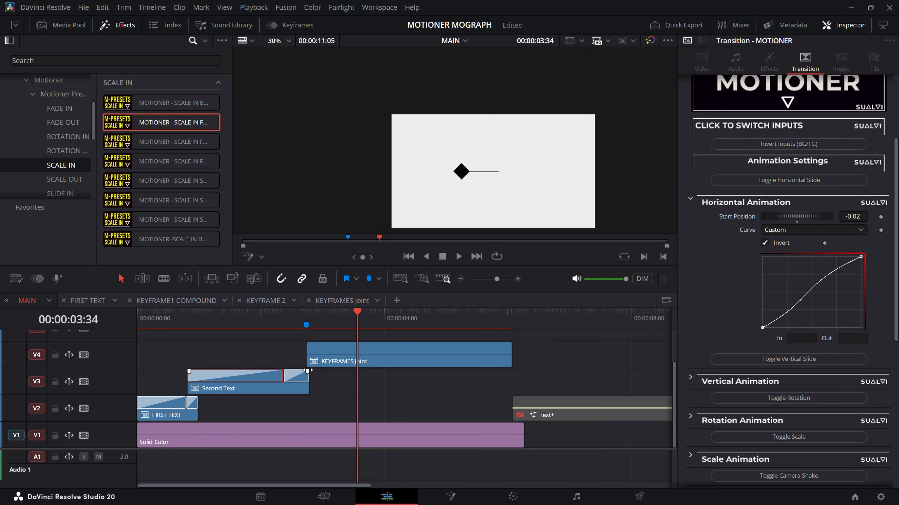
Step: Apply the Motioner SCALE OUT FADE BLUR ROTATION preset to the end of KEYFRAMES Joint and stretch it across the whole clip
click(64, 180)
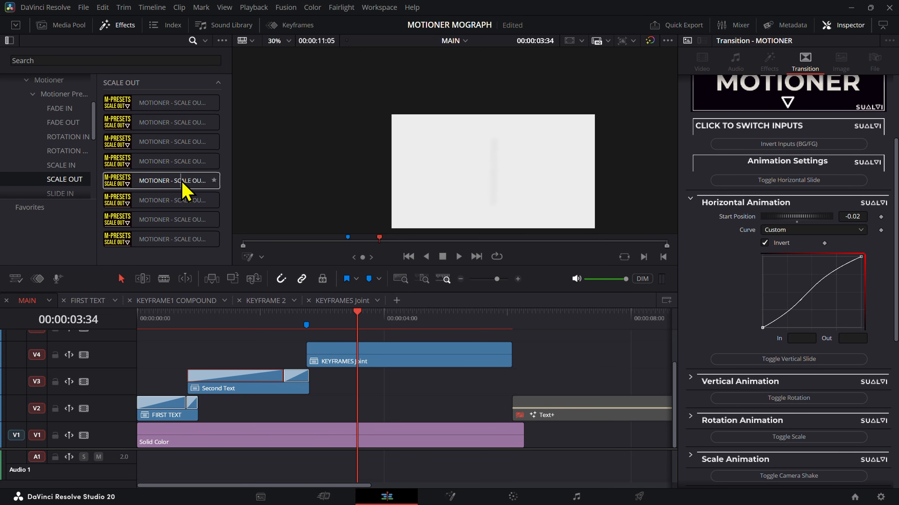
drag(187, 191, 500, 355)
scroll(814, 457, down, 2)
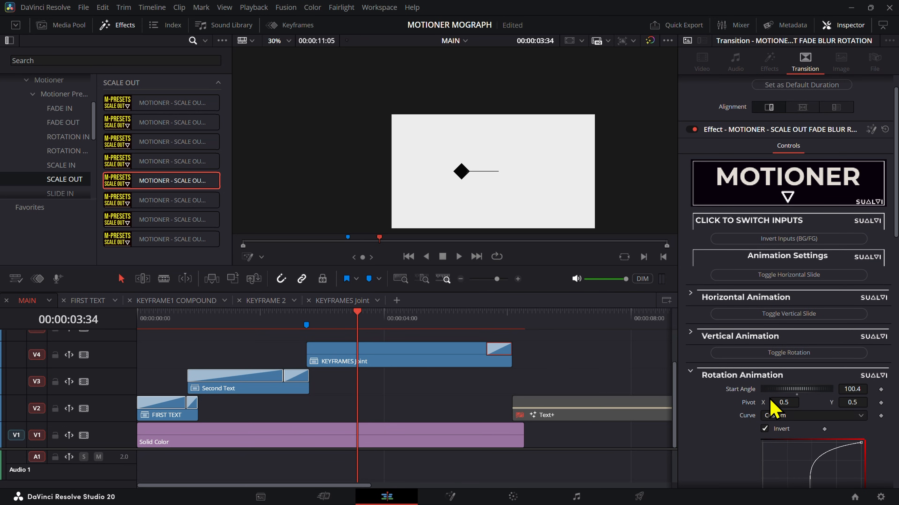
scroll(771, 406, down, 15)
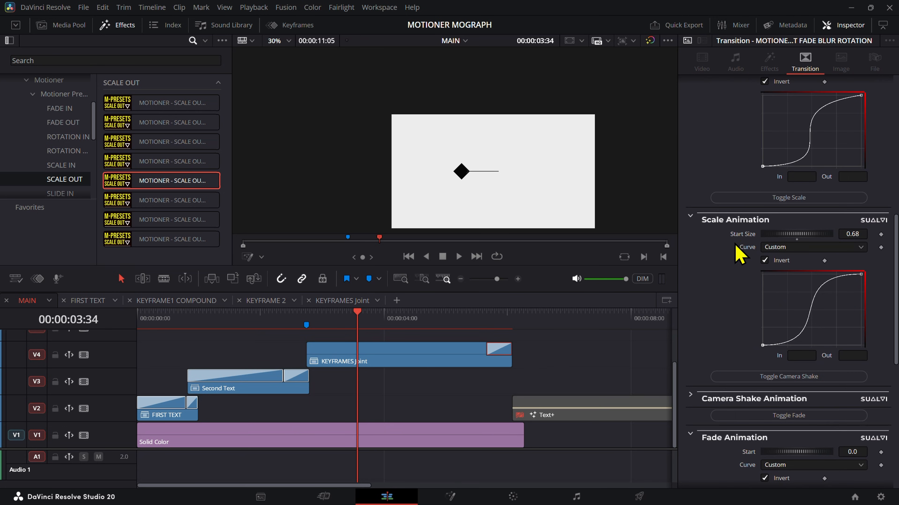
drag(506, 318, 406, 347)
click(311, 324)
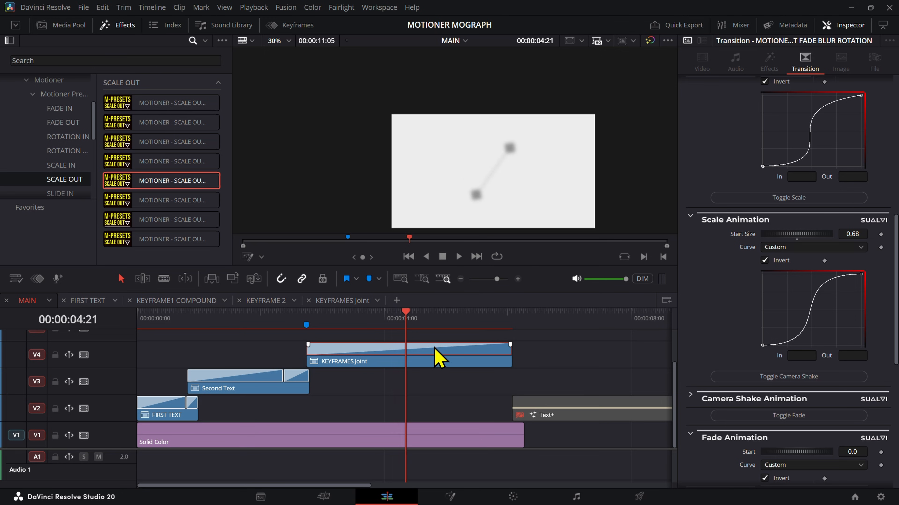
Step: Try delaying the transition's fade by moving the start handle of its Fade Animation curve, and preview it
scroll(792, 386, down, 4)
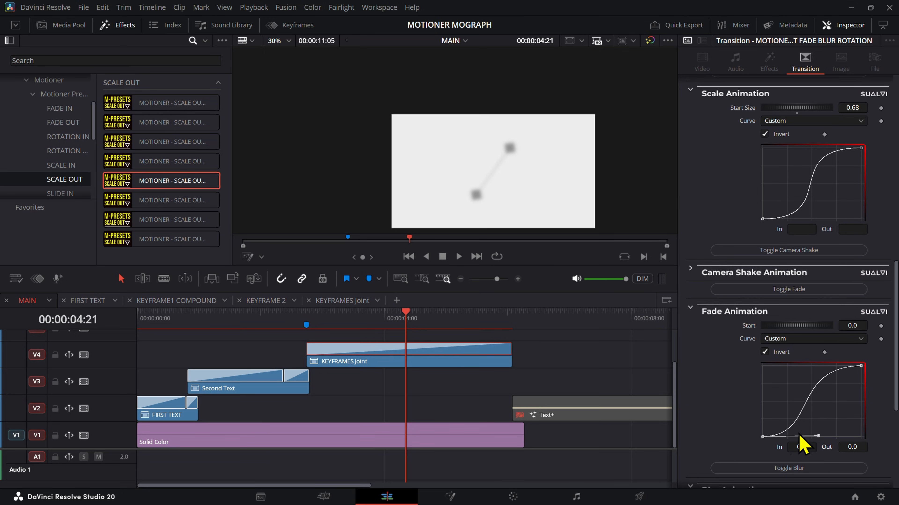
drag(818, 436, 852, 437)
key(space)
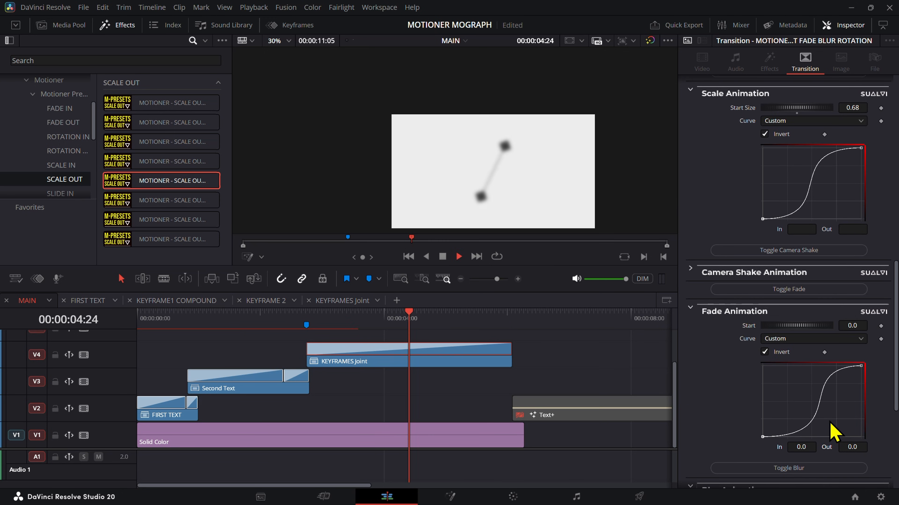
click(339, 328)
drag(338, 327, 333, 327)
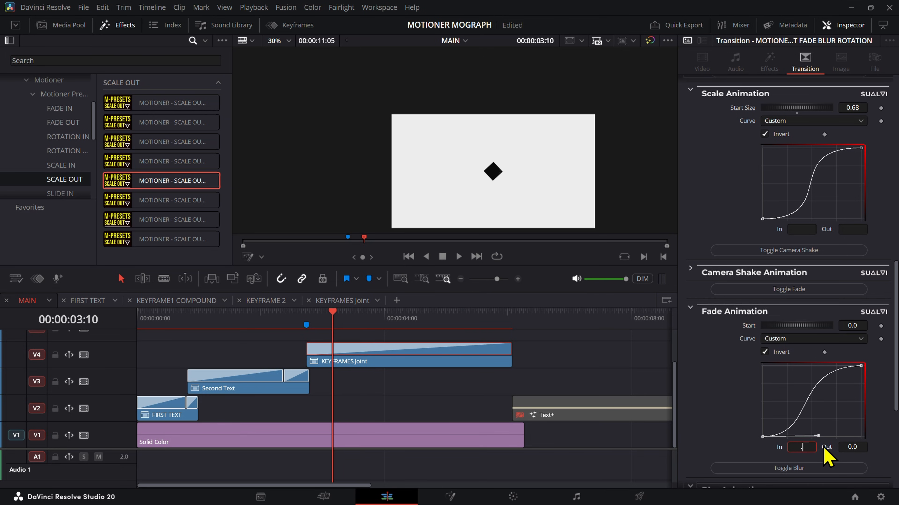
Step: Set the start handle's In value to 0.9 on both the Fade Animation and Blur Animation curves of the transition
key(Tab)
click(375, 380)
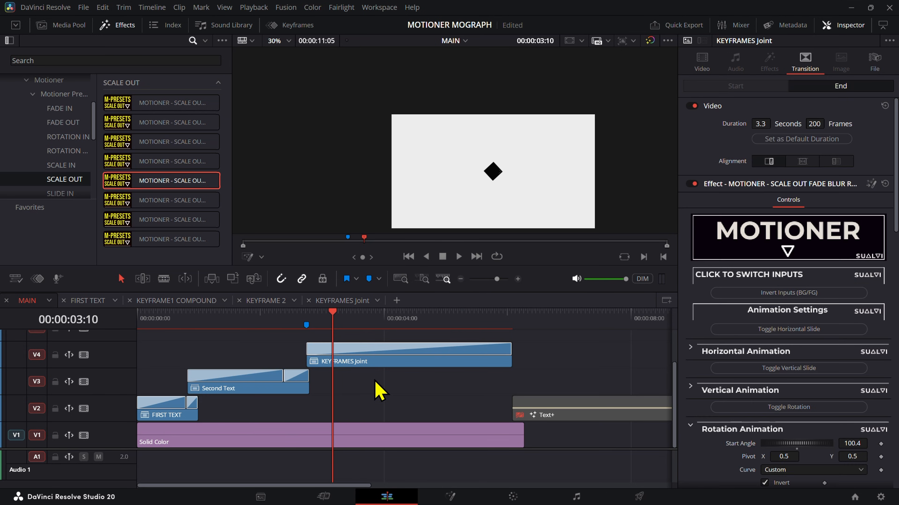
mouse_move(399, 323)
mouse_down()
mouse_move(440, 331)
mouse_move(410, 335)
mouse_move(469, 333)
mouse_move(401, 336)
mouse_up()
click(404, 346)
scroll(729, 443, down, 12)
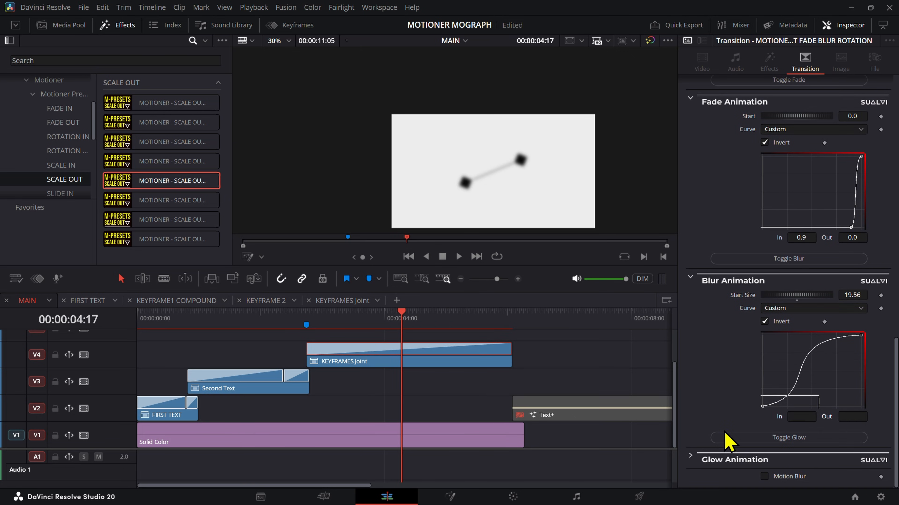
text(0.9)
key(Tab)
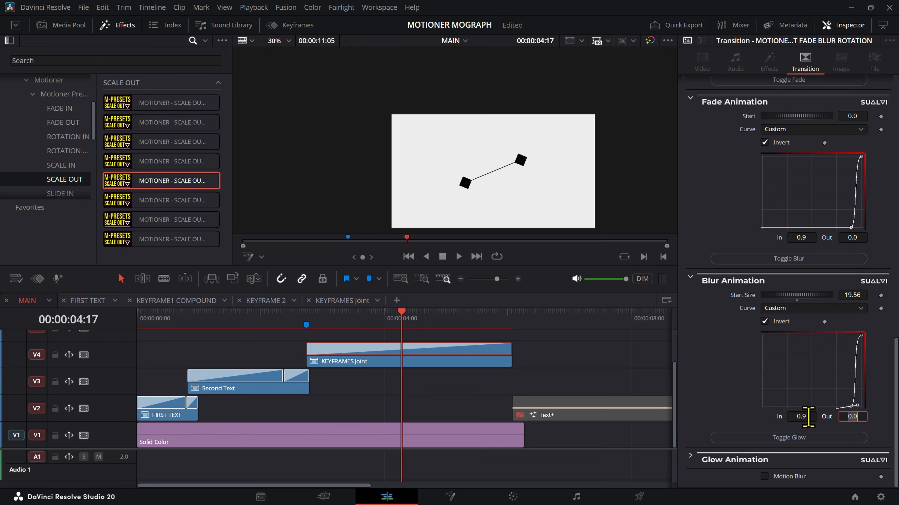
Step: Straighten the Rotation Animation curve to nearly linear and play KEYFRAMES Joint from the marker at 00:00:02:45
drag(327, 317, 394, 342)
scroll(778, 342, up, 15)
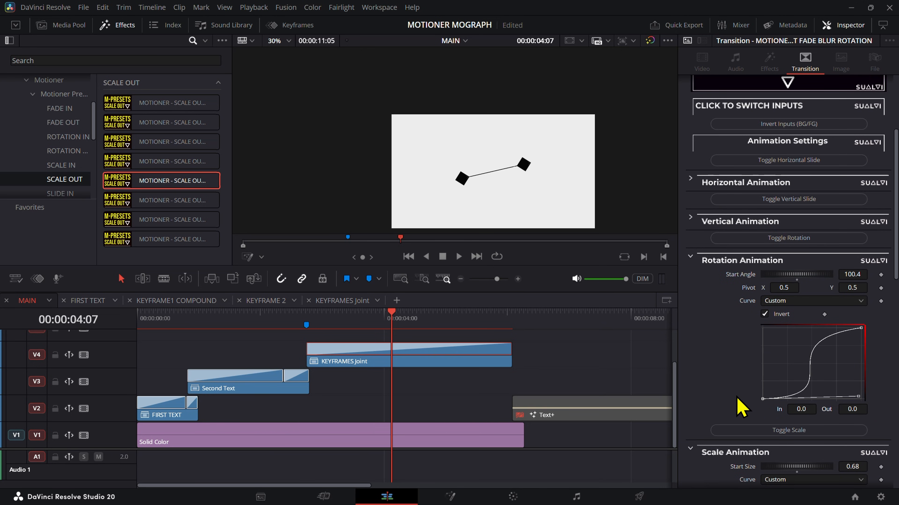
key(shift+l)
click(860, 328)
key(shift+l)
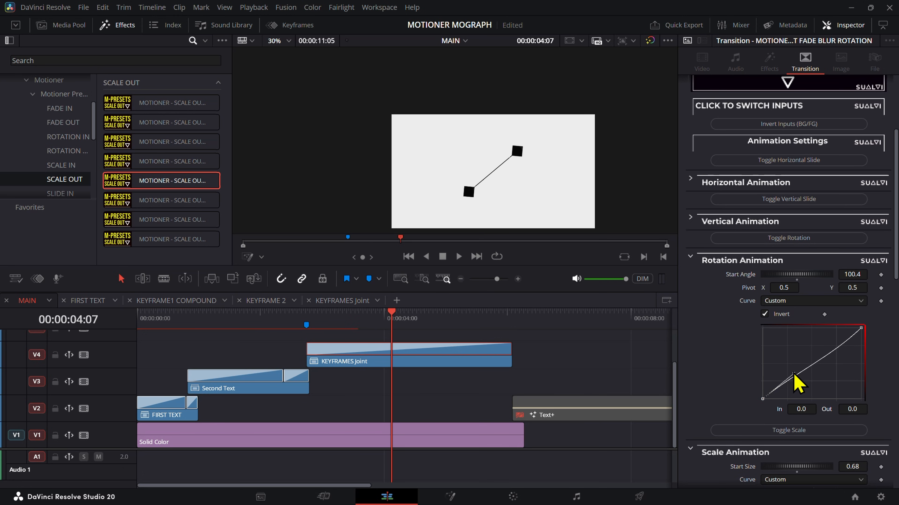
drag(333, 325, 306, 326)
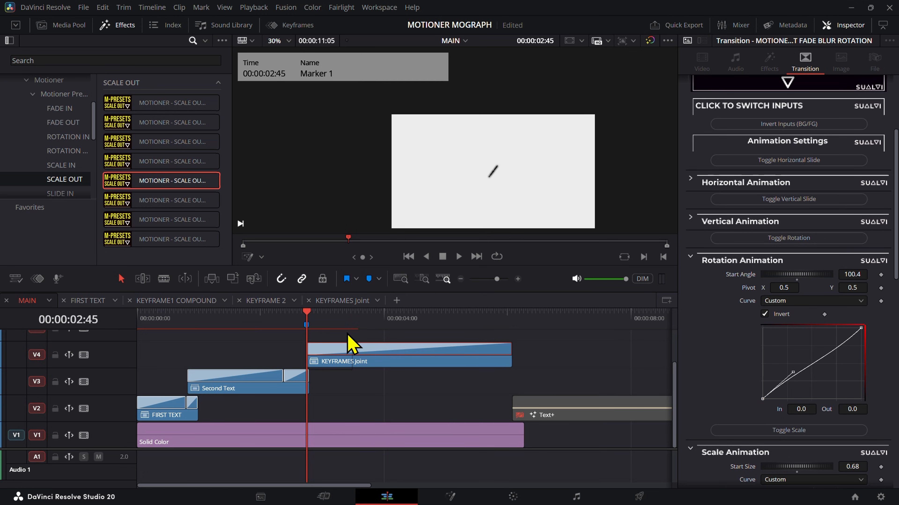
key(space)
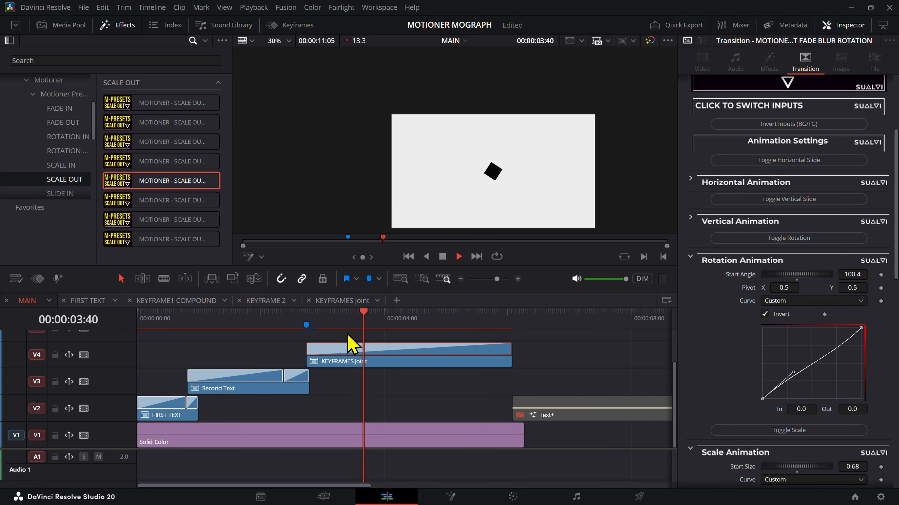
key(space)
Step: Set the Rotation Animation start angle to 2.0 and preview the subtle rotation of the keyframe diamonds
drag(417, 325, 491, 329)
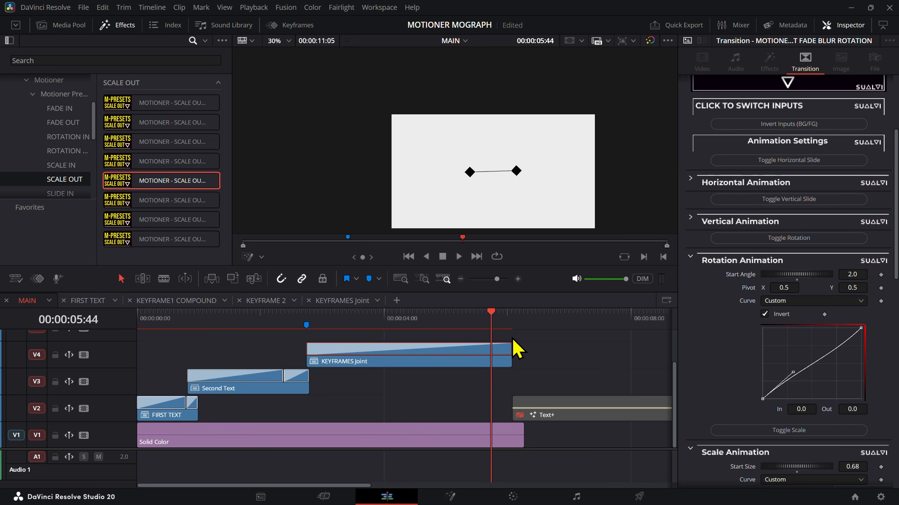
mouse_move(399, 325)
mouse_down()
mouse_move(307, 331)
mouse_move(381, 327)
mouse_move(321, 330)
mouse_move(309, 321)
mouse_move(307, 339)
mouse_move(369, 329)
mouse_move(388, 336)
mouse_up()
key(space)
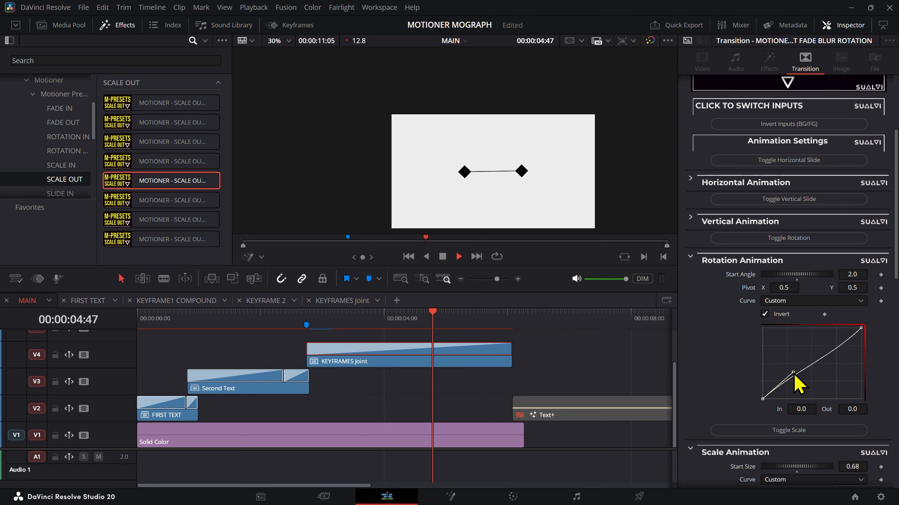
drag(495, 341, 340, 340)
Step: Try a Scale Animation start size of 0.0 with a curve point at In 0.8, Out 0.217, and preview the delayed scale-out
scroll(716, 371, down, 5)
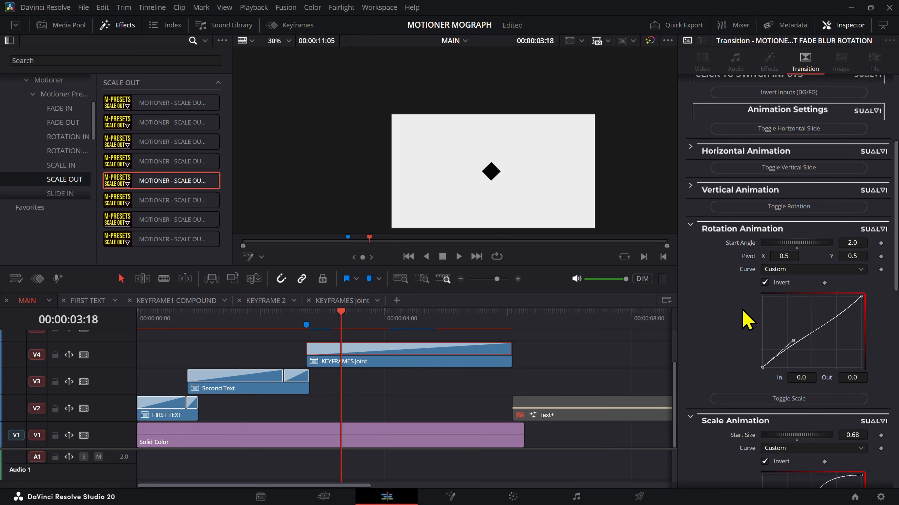
drag(377, 326, 462, 351)
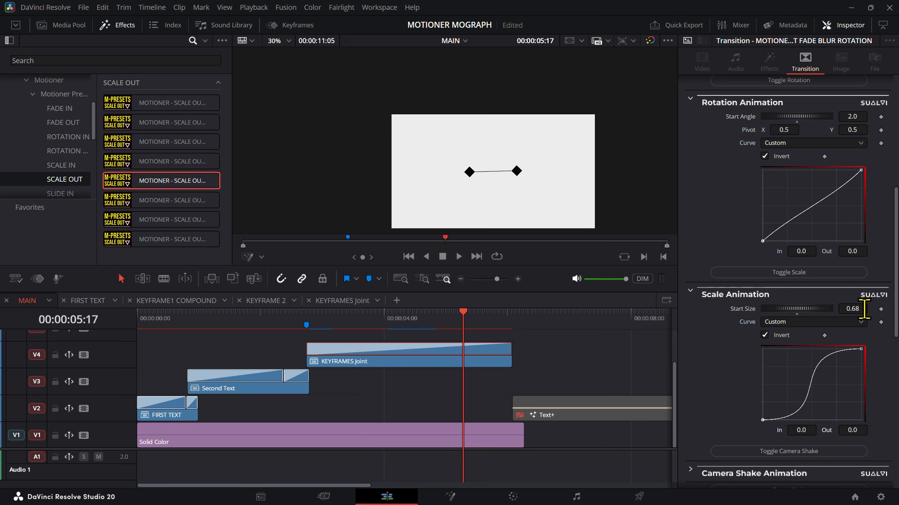
drag(480, 331, 470, 351)
text(0)
key(Tab)
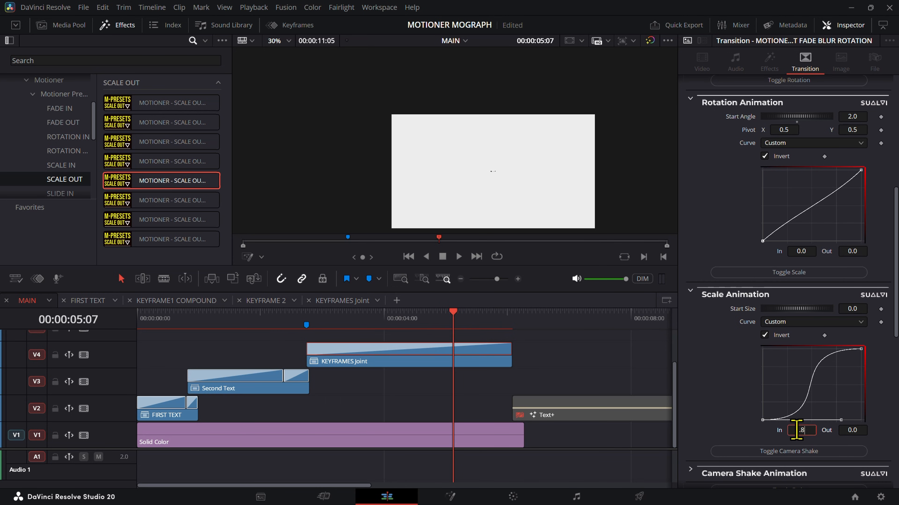
key(Tab)
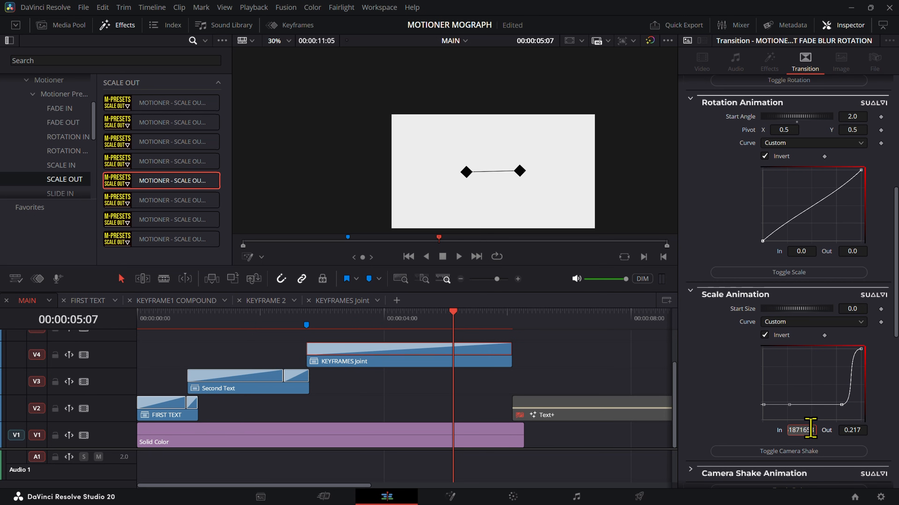
key(Tab)
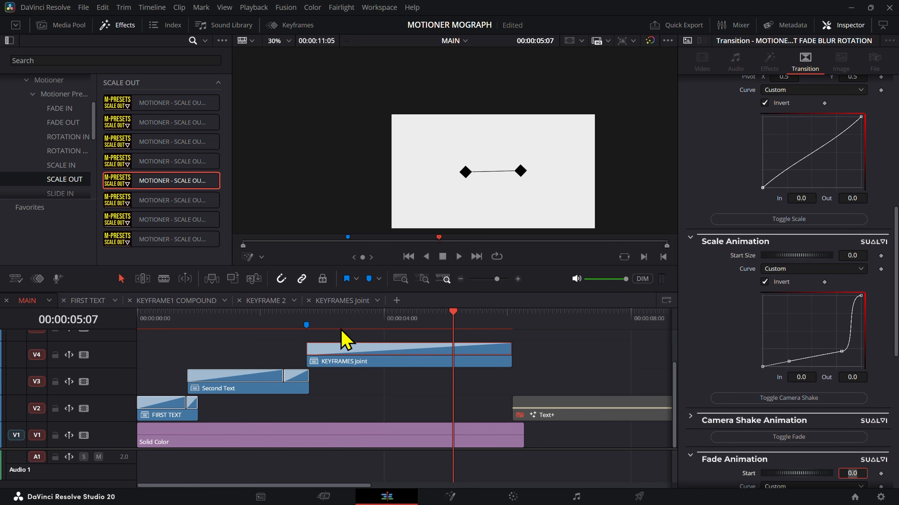
drag(305, 331, 471, 378)
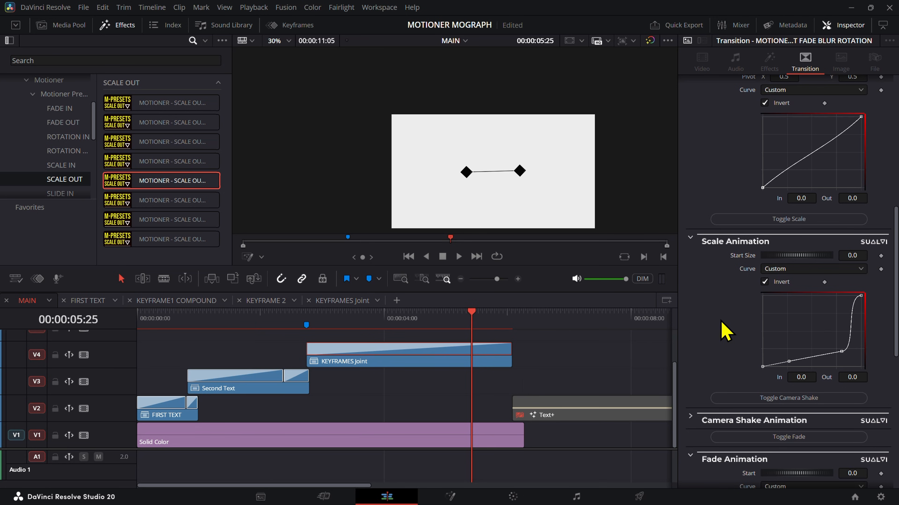
scroll(711, 318, up, 4)
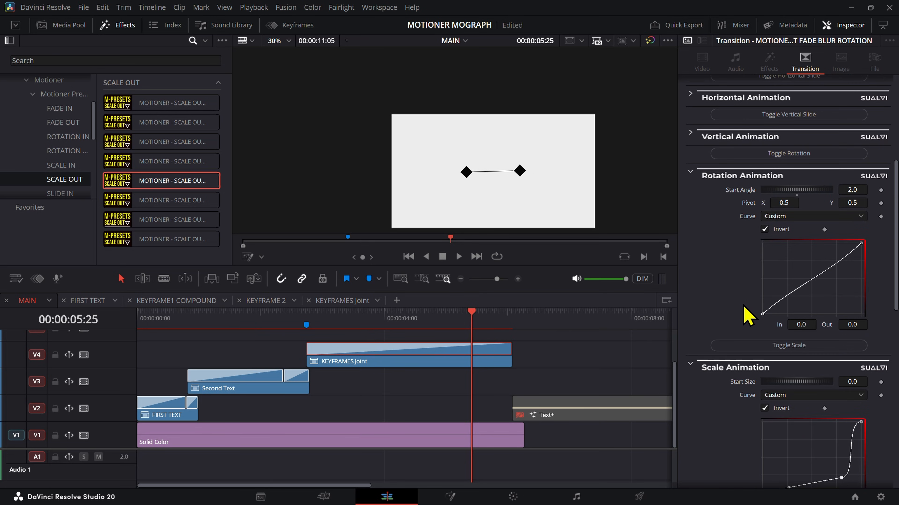
mouse_move(449, 334)
mouse_down()
mouse_move(481, 337)
mouse_move(266, 321)
mouse_move(295, 349)
mouse_move(430, 352)
mouse_move(498, 368)
mouse_move(449, 381)
mouse_move(481, 381)
mouse_move(442, 374)
mouse_move(471, 375)
mouse_move(495, 391)
mouse_move(333, 384)
mouse_up()
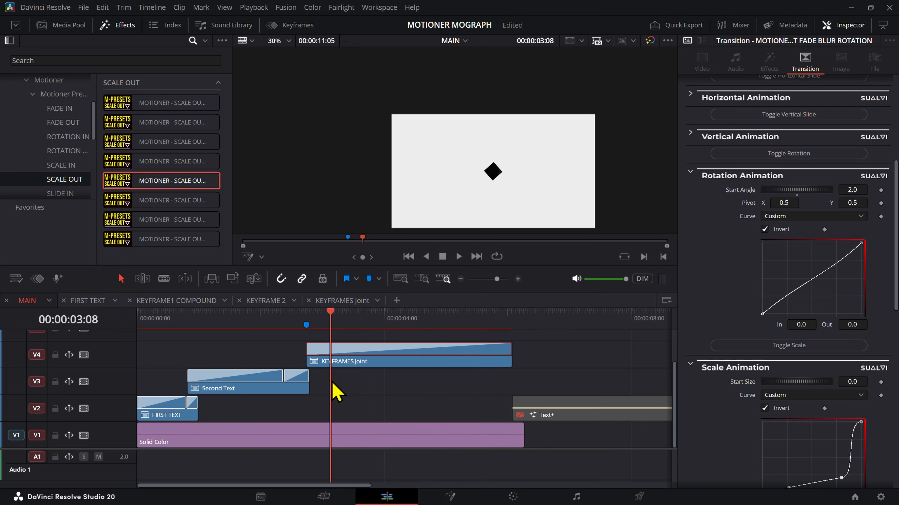
scroll(737, 436, down, 5)
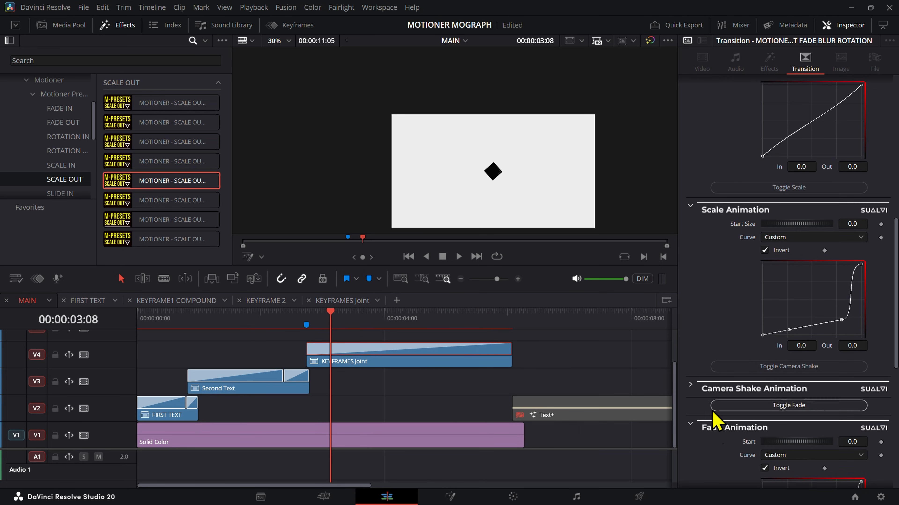
drag(427, 329, 487, 343)
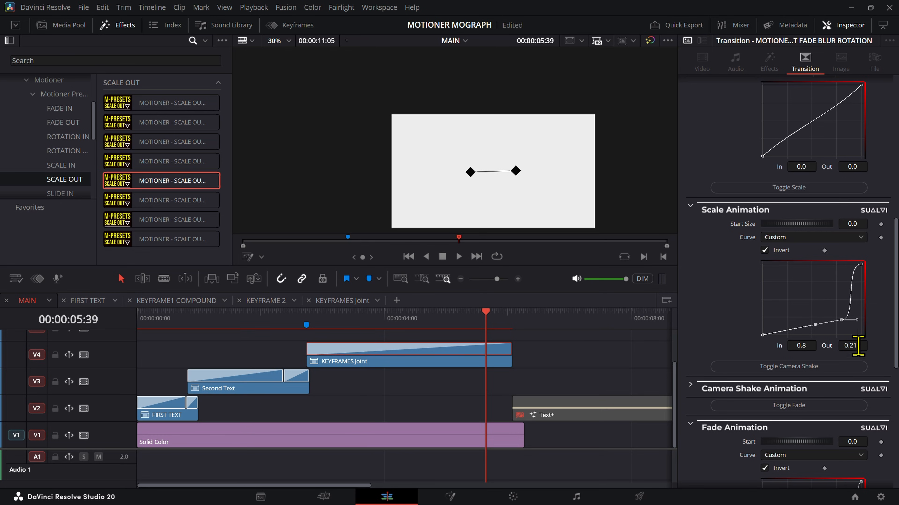
Step: Delete the Scale Animation curve's middle point, set Start Size to 0.8, straighten the curve to nearly linear and play from the marker at 00:00:02:45
right_click(831, 315)
click(836, 78)
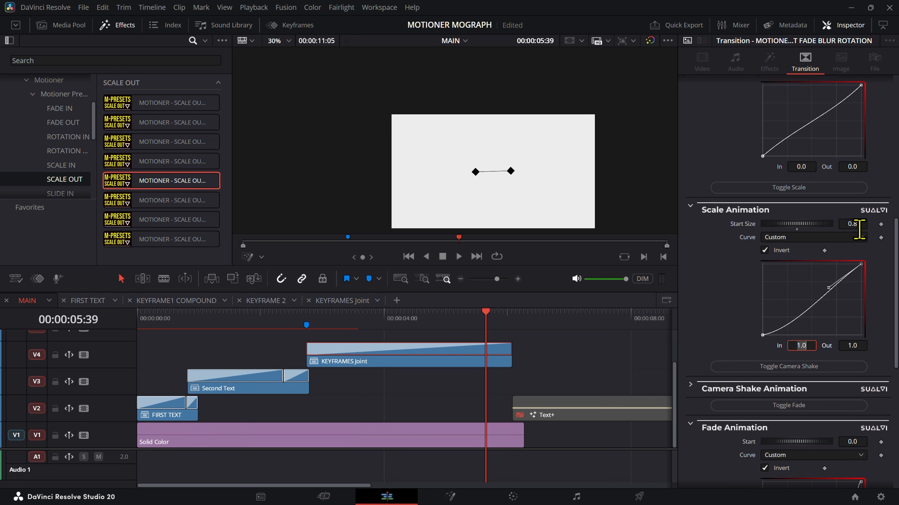
mouse_move(323, 326)
mouse_down()
mouse_move(374, 328)
mouse_move(443, 348)
mouse_move(303, 351)
mouse_move(343, 355)
mouse_move(306, 359)
mouse_up()
click(782, 333)
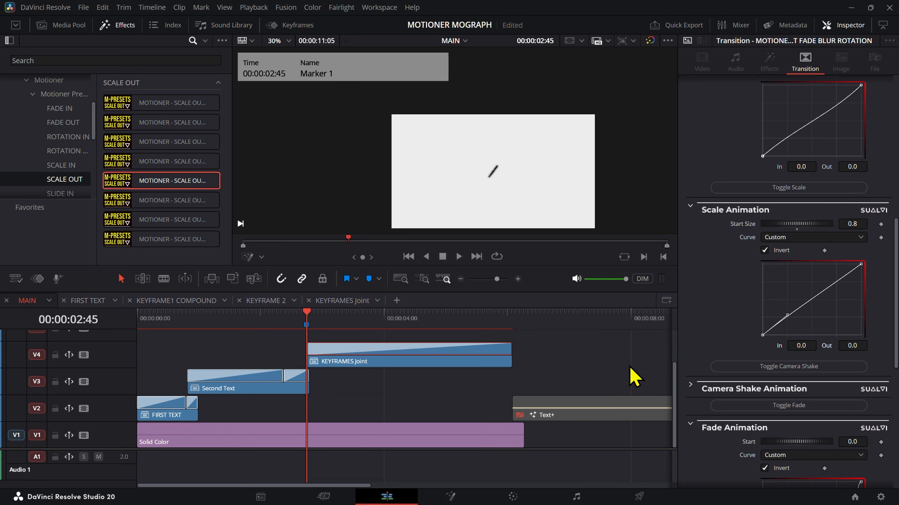
key(space)
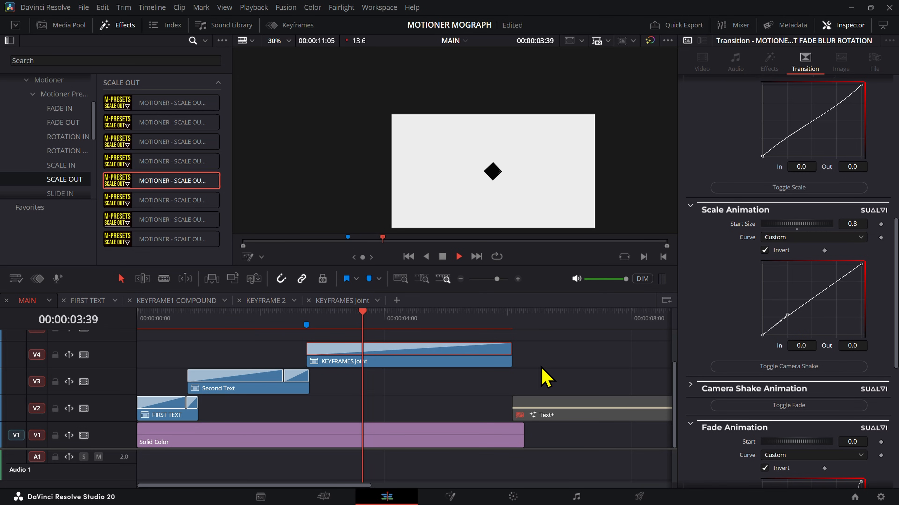
Step: Set the Rotation Animation start angle of the KEYFRAMES Joint exit transition to 1.0
drag(450, 321, 479, 352)
click(486, 354)
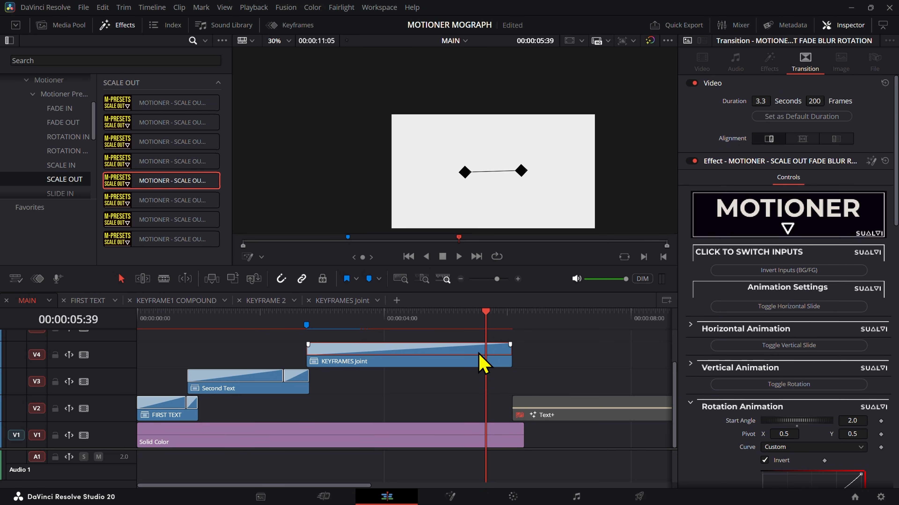
scroll(798, 354, down, 3)
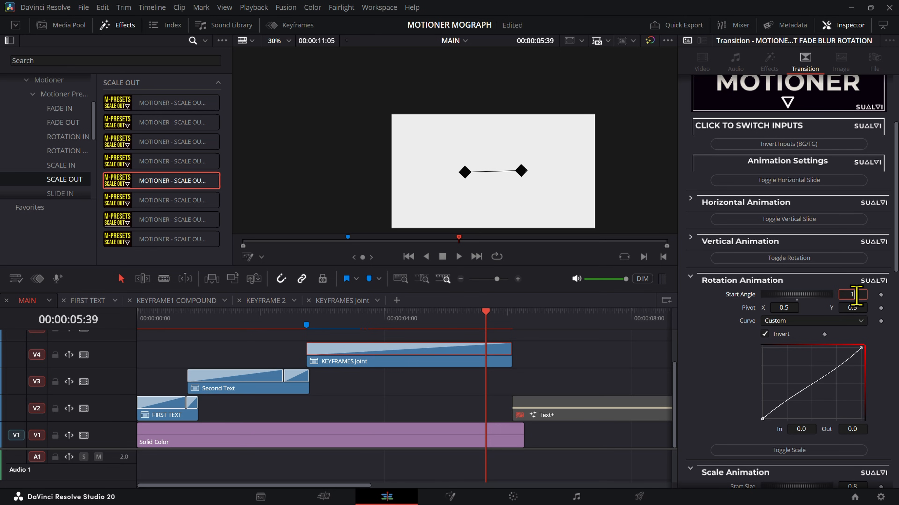
Step: Play KEYFRAMES Joint around 00:00:04:51 and inspect the point where the connecting line meets the diamond up close
scroll(511, 215, up, 3)
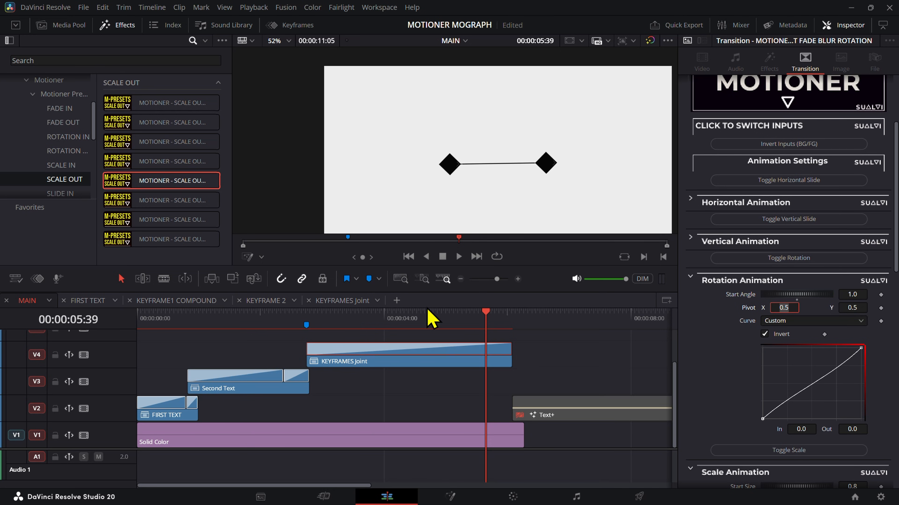
mouse_move(428, 313)
mouse_down()
mouse_move(348, 321)
mouse_move(422, 337)
mouse_move(437, 319)
mouse_up()
scroll(576, 176, up, 3)
scroll(578, 178, up, 12)
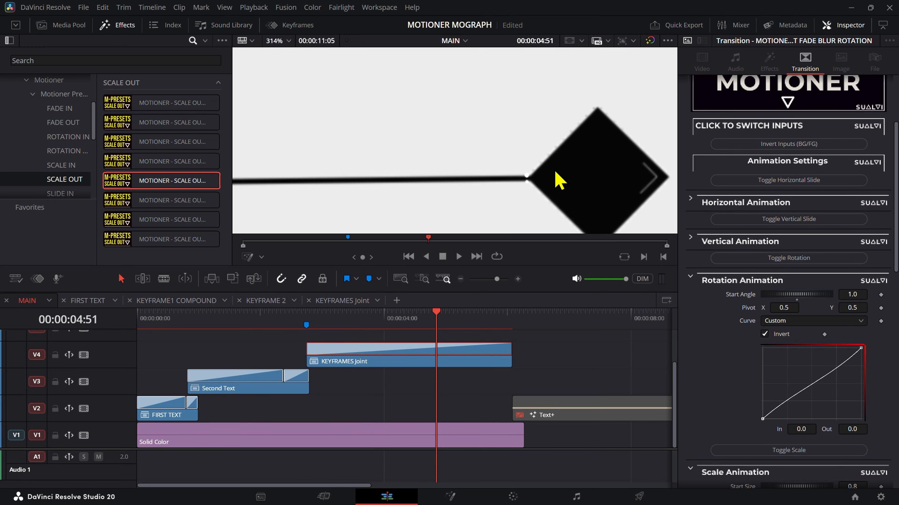
key(space)
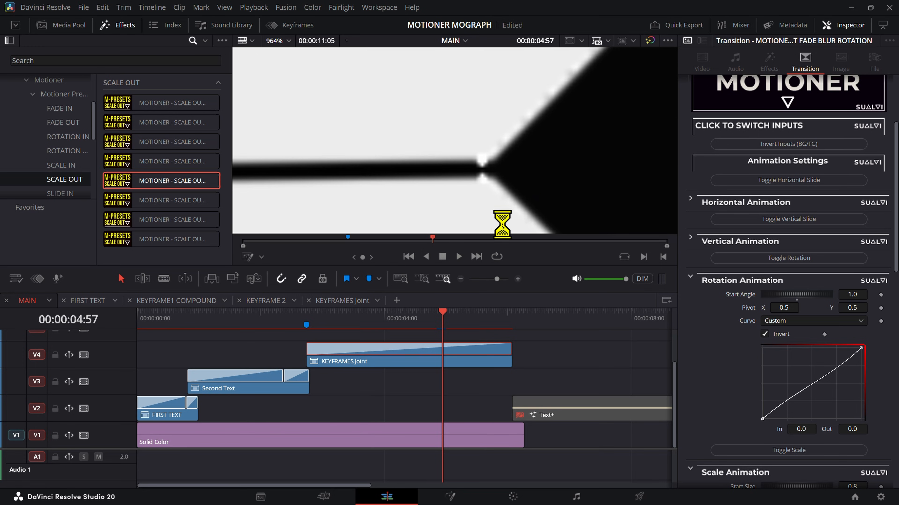
scroll(486, 177, down, 4)
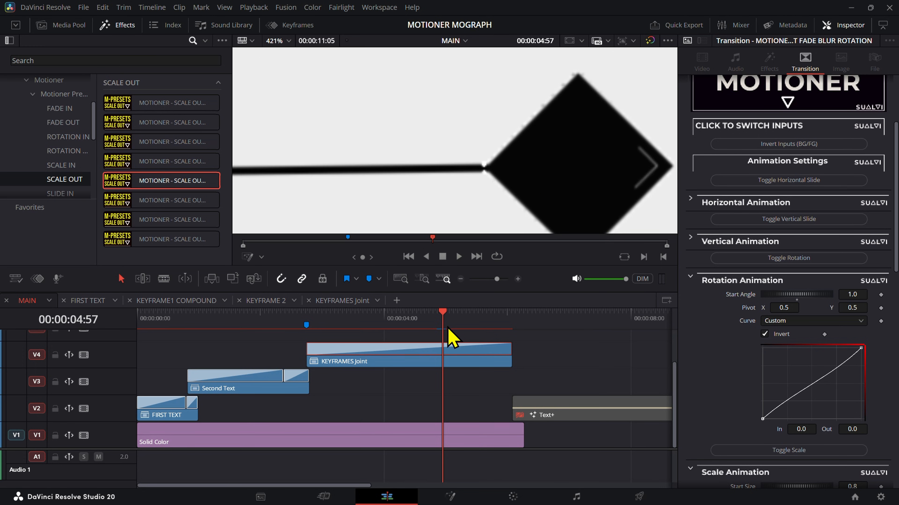
Step: Open the KEYFRAMES Joint timeline and check the generator color of the connecting line's Solid Color clip
click(359, 303)
click(355, 361)
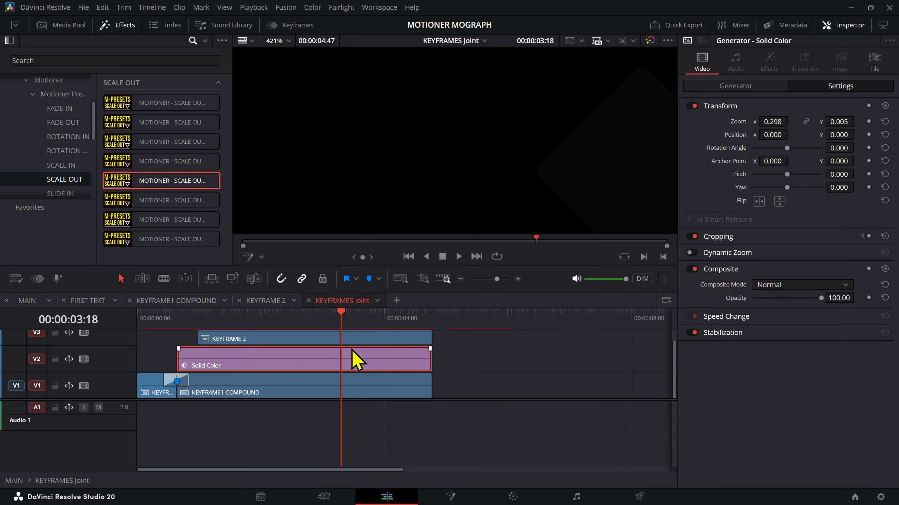
click(735, 86)
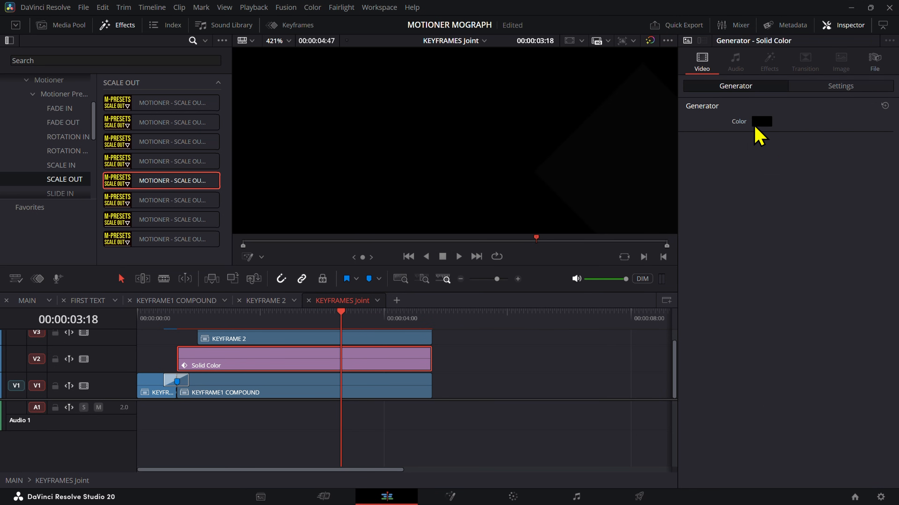
click(761, 121)
click(554, 174)
drag(578, 152, 404, 244)
click(315, 445)
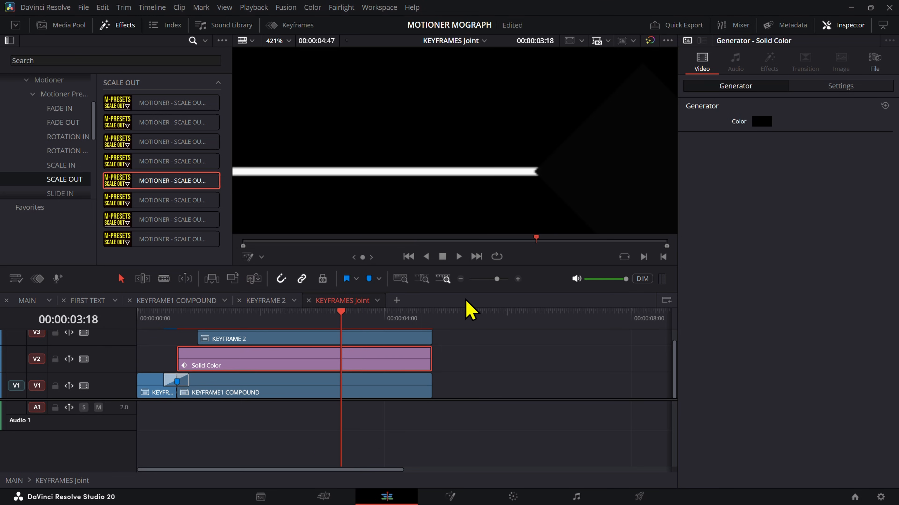
Step: Return to the MAIN timeline and choose a timeline playback resolution
click(45, 303)
click(253, 7)
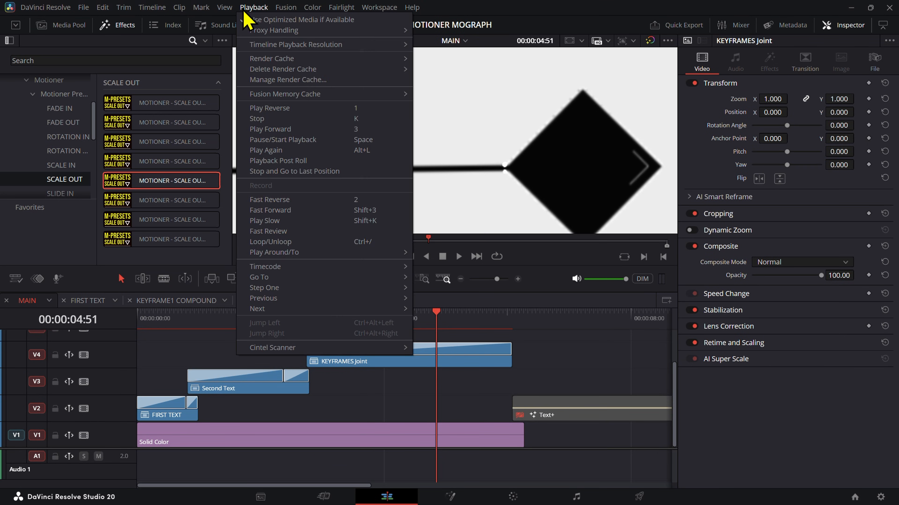
mouse_move(396, 44)
click(430, 55)
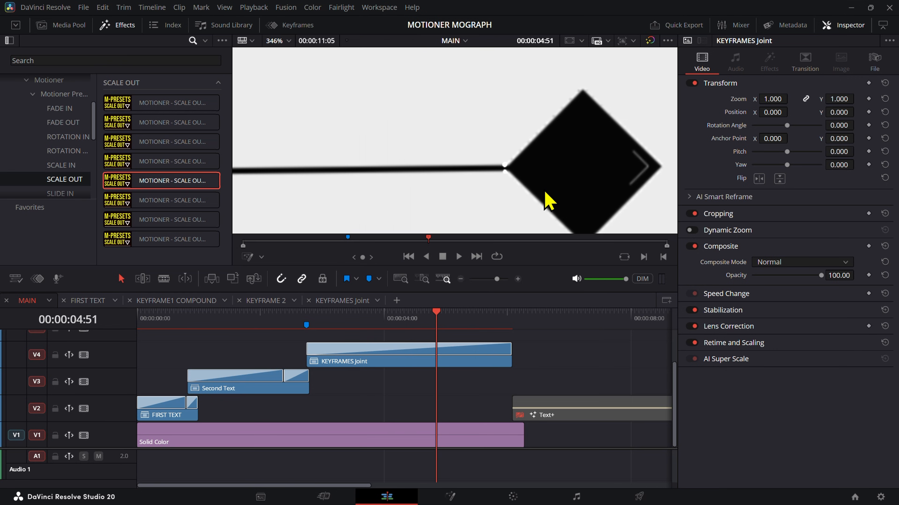
Step: Inspect the joint between line and diamond up close at frames around 00:00:04:10 to 00:00:04:23 in KEYFRAMES Joint
scroll(549, 193, down, 6)
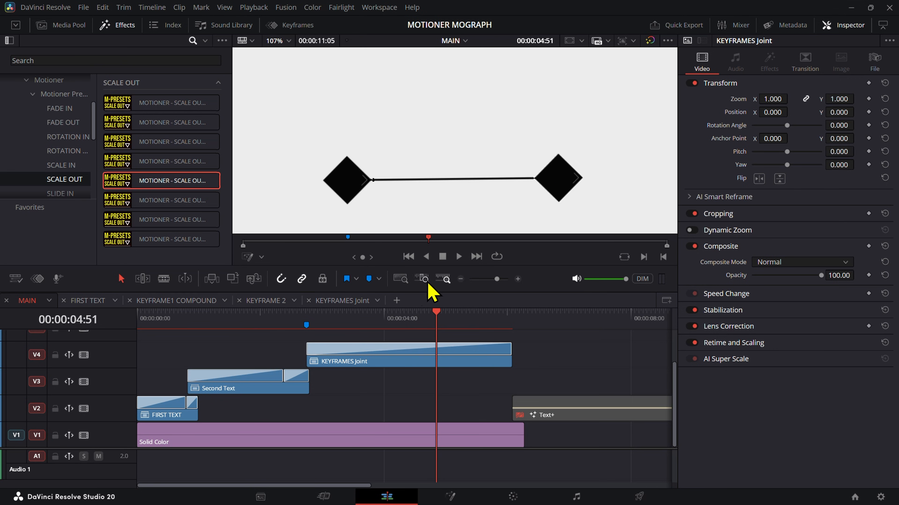
click(395, 326)
mouse_move(397, 325)
mouse_down()
mouse_move(385, 328)
mouse_move(426, 329)
mouse_move(331, 340)
mouse_move(393, 337)
mouse_up()
scroll(546, 184, up, 1)
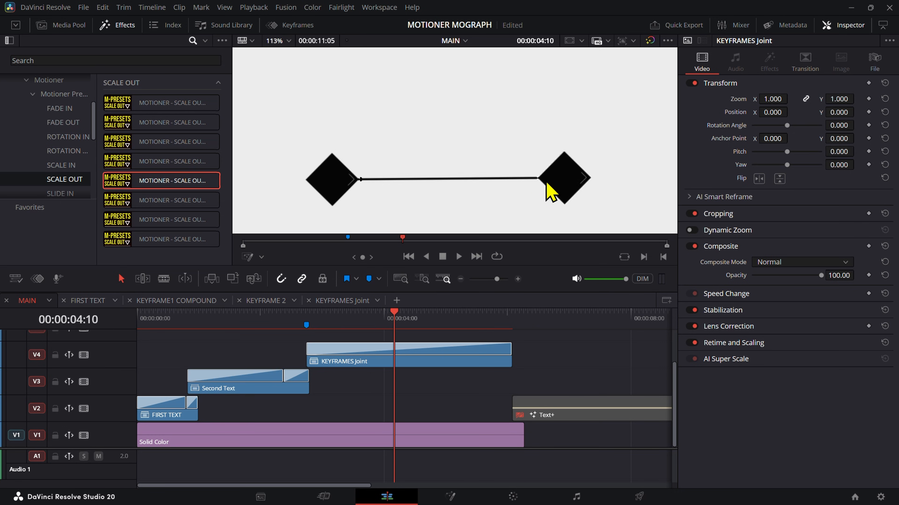
scroll(550, 193, up, 8)
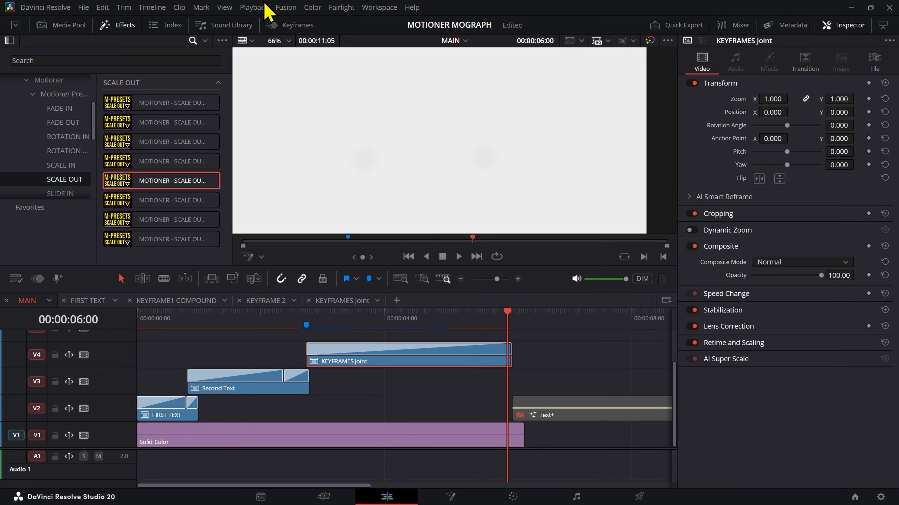
Step: Set the timeline playback resolution to Full and return the MAIN playhead to 00:00:04:34 within KEYFRAMES Joint
click(254, 7)
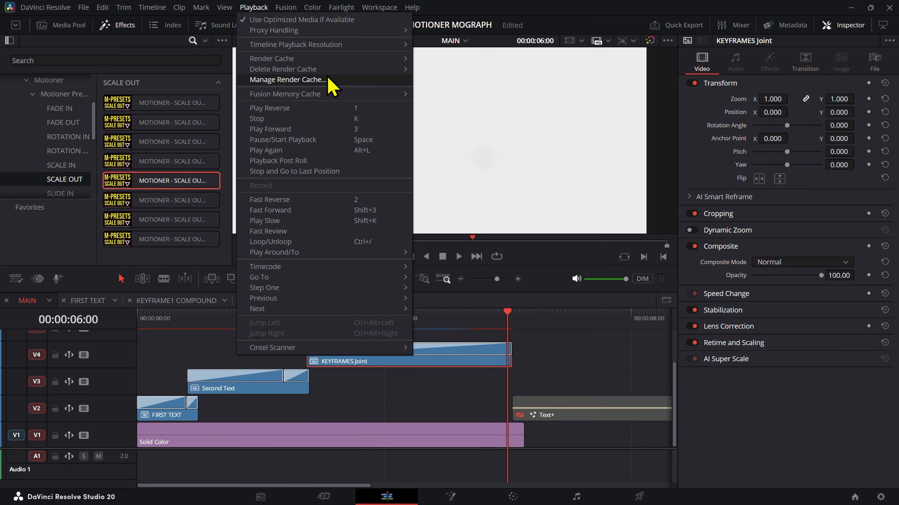
click(340, 39)
click(255, 8)
mouse_move(289, 47)
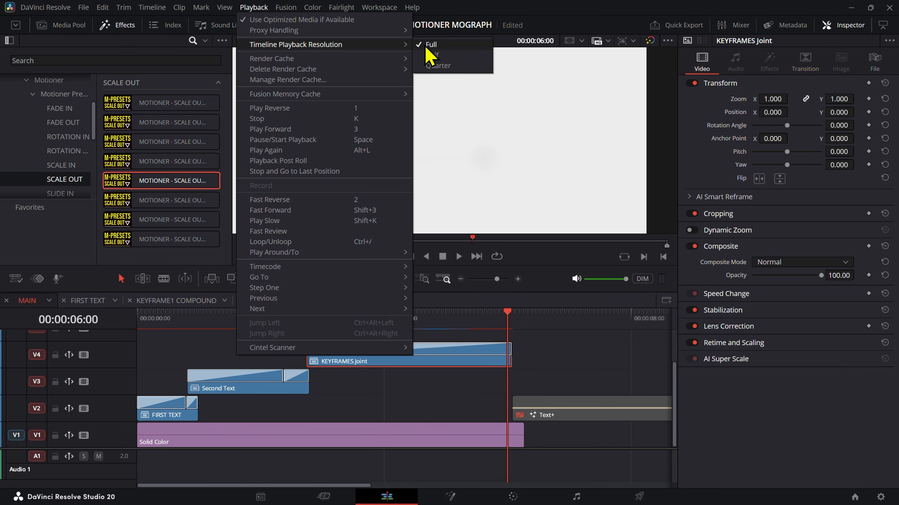
click(425, 48)
click(338, 300)
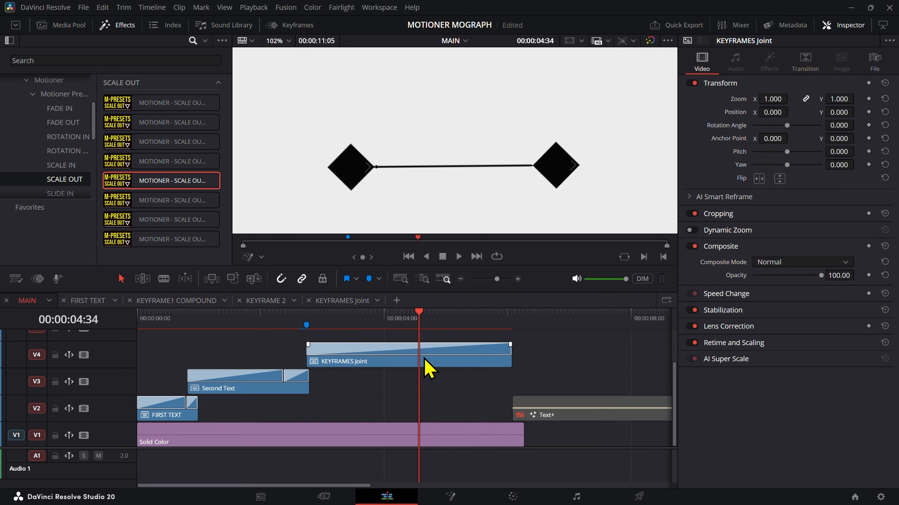
Step: Try deleting the exit transition from KEYFRAMES Joint to compare the line edges, and undo the deletion
click(421, 349)
key(Delete)
key(ctrl+z)
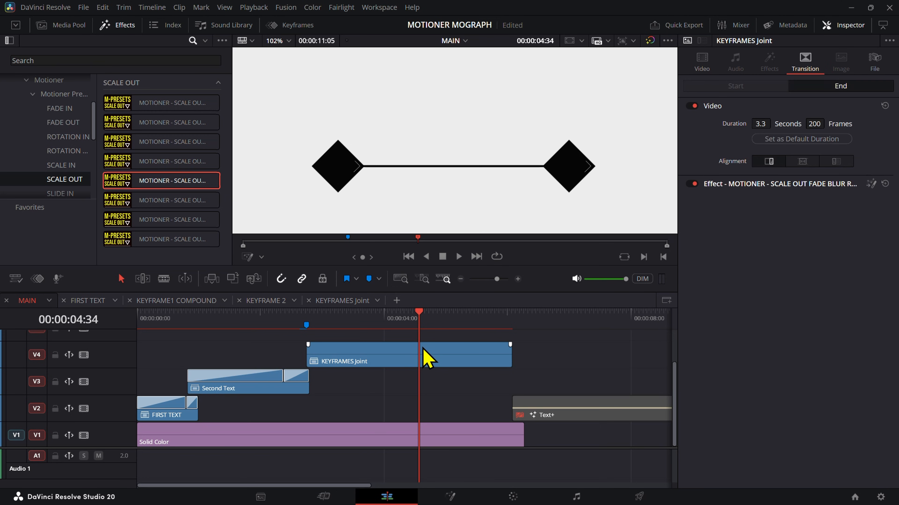
click(617, 43)
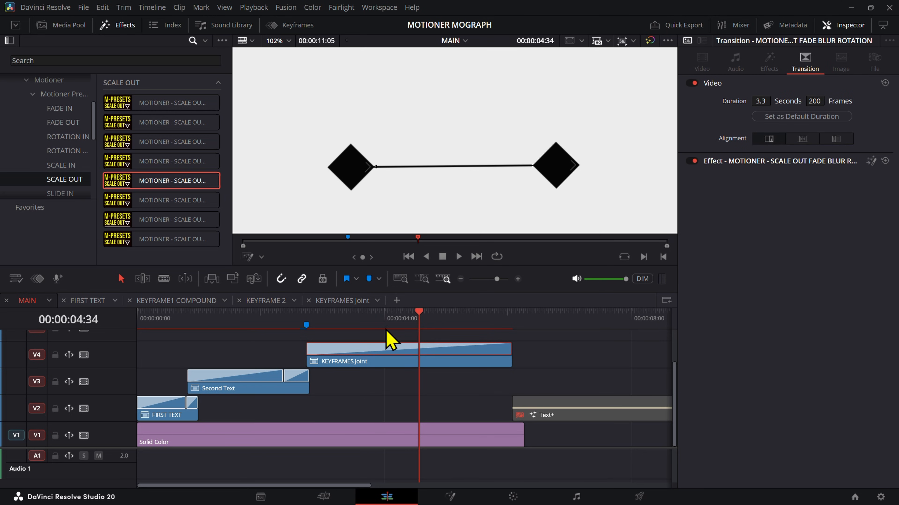
Step: Open the KEYFRAMES Joint clip in the Fusion page and examine the line and diamond up close during playback
drag(315, 313, 414, 358)
right_click(413, 359)
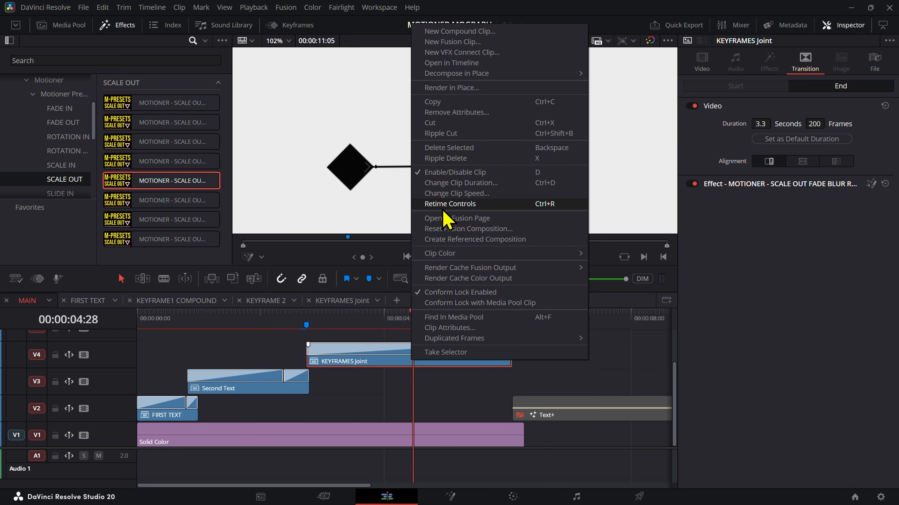
click(448, 220)
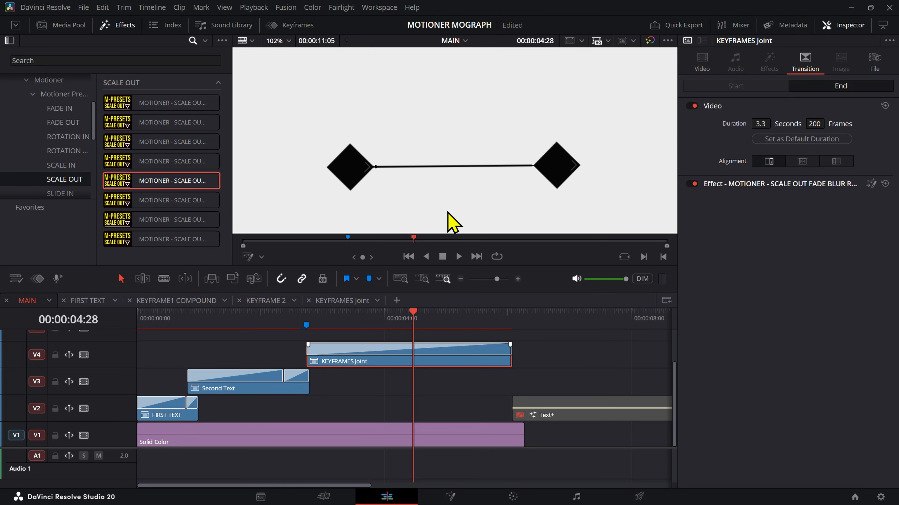
scroll(468, 149, up, 4)
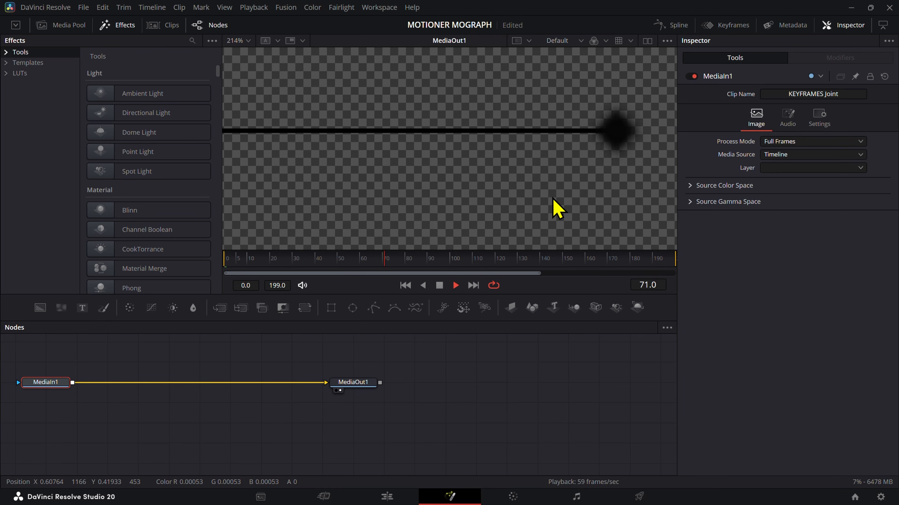
Step: Stop the Fusion preview, return to the Edit page, and play KEYFRAMES Joint from 00:00:03:17 in MAIN
scroll(556, 208, down, 4)
key(space)
click(389, 494)
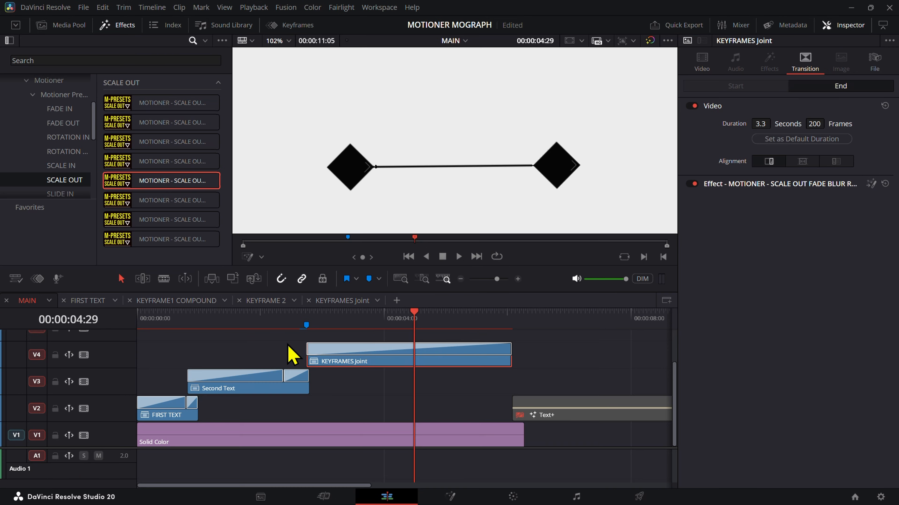
drag(270, 322, 340, 340)
click(344, 348)
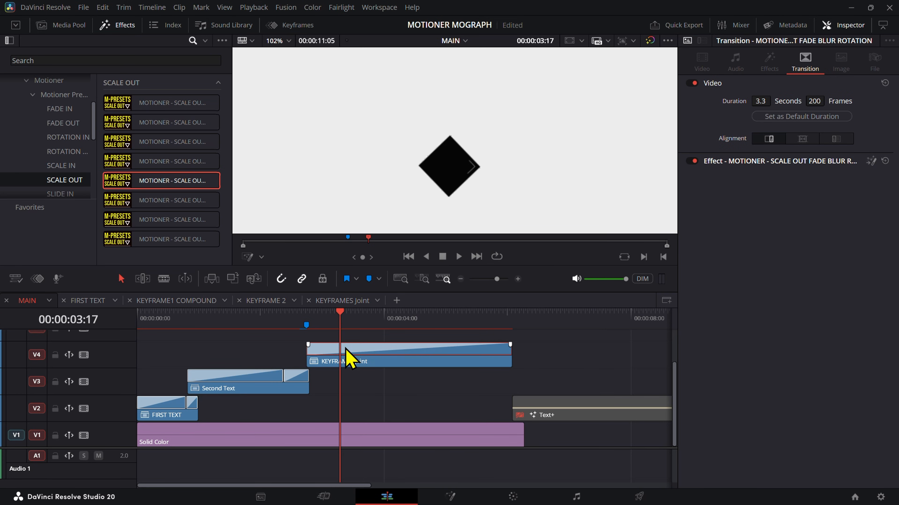
key(space)
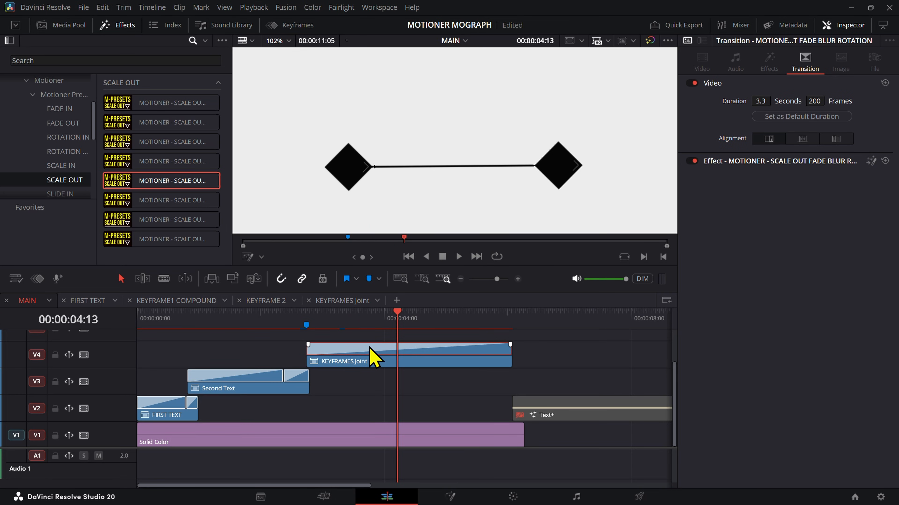
Step: Try toggling Rotation off and back on in the KEYFRAMES Joint exit transition at 00:00:05:33 to compare the line edges
drag(398, 372, 391, 363)
scroll(736, 371, down, 5)
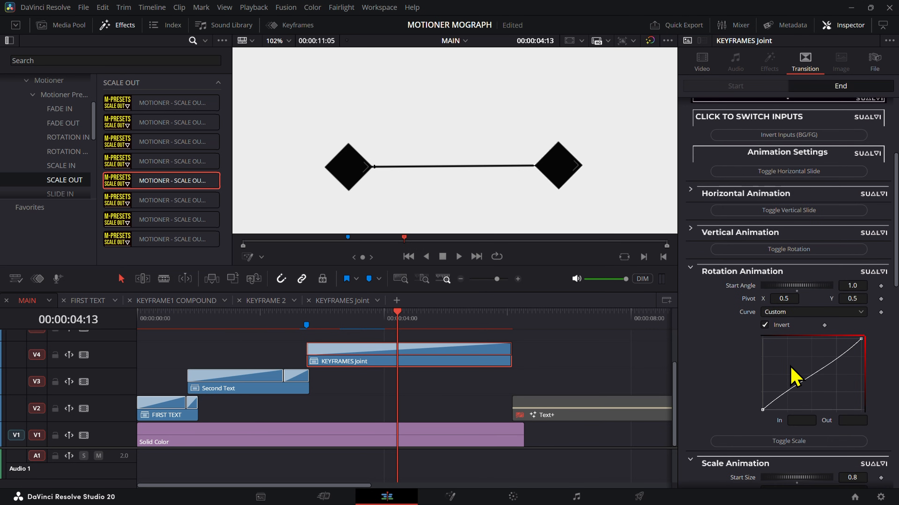
drag(533, 321, 480, 337)
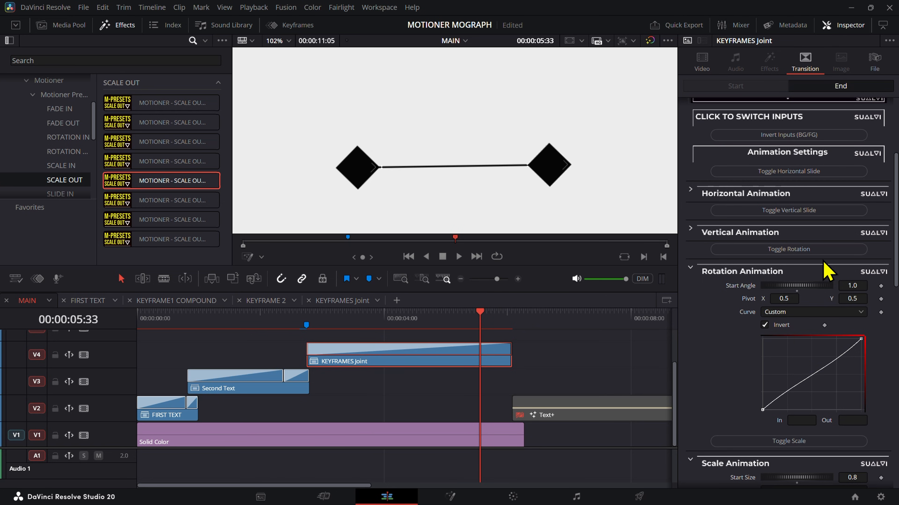
click(801, 254)
click(802, 254)
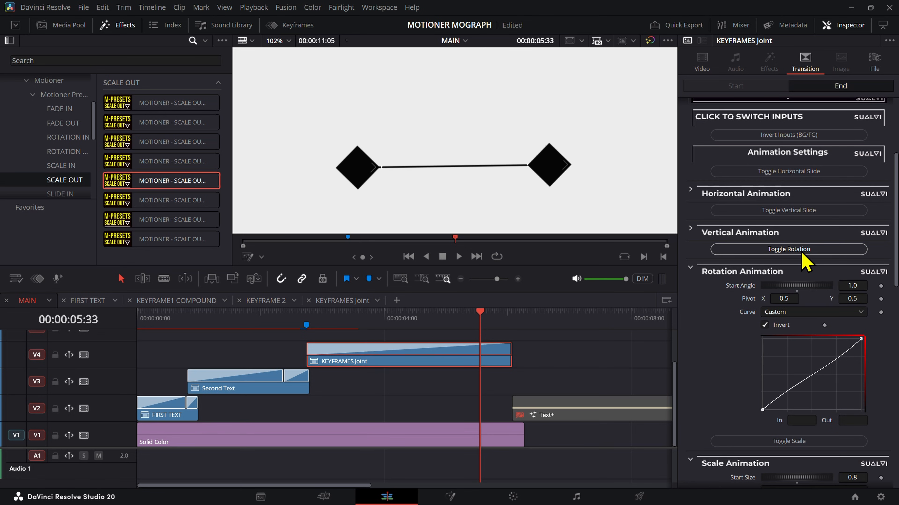
scroll(697, 427, down, 5)
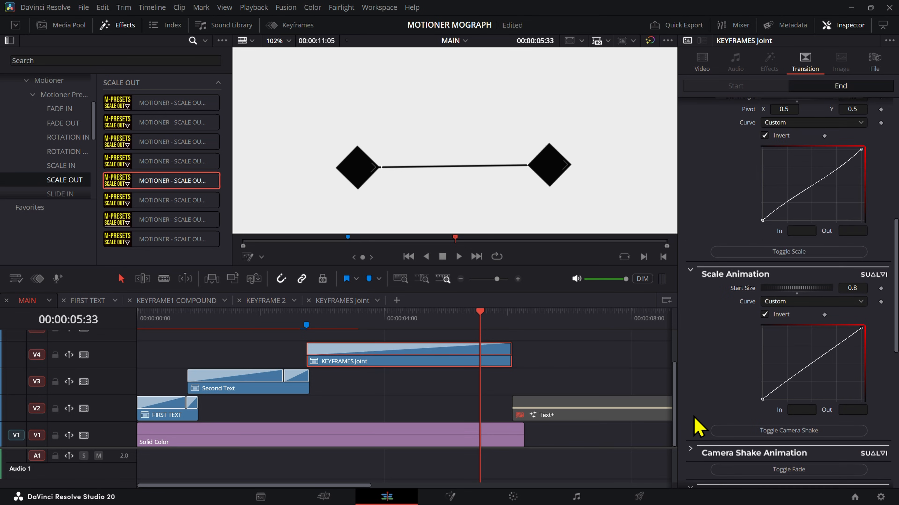
Step: Try toggling Scale and its Invert option, and test a different Scale Start Size in the KEYFRAMES Joint exit transition
click(789, 252)
click(789, 253)
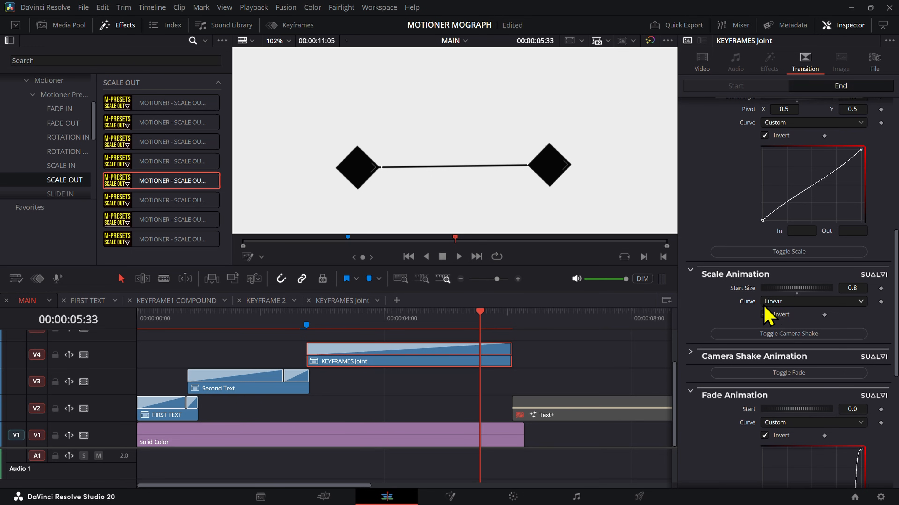
click(764, 314)
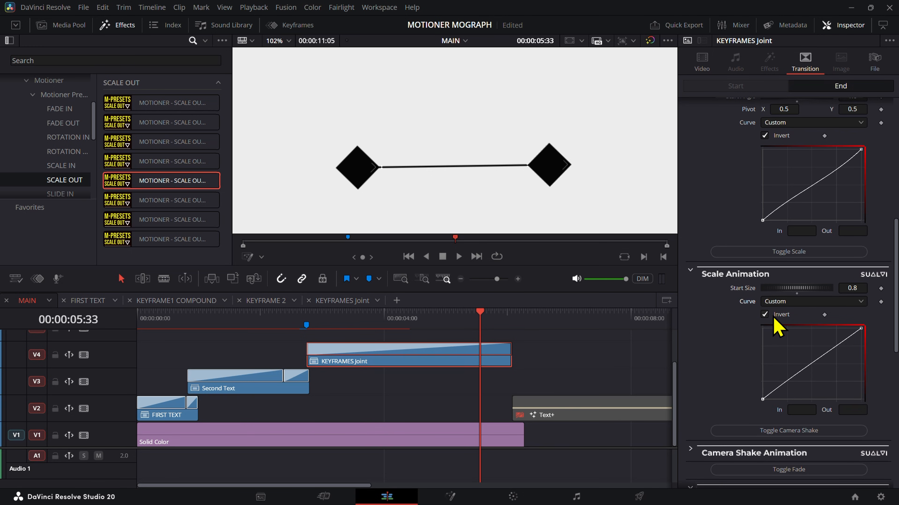
click(768, 315)
drag(847, 286, 898, 286)
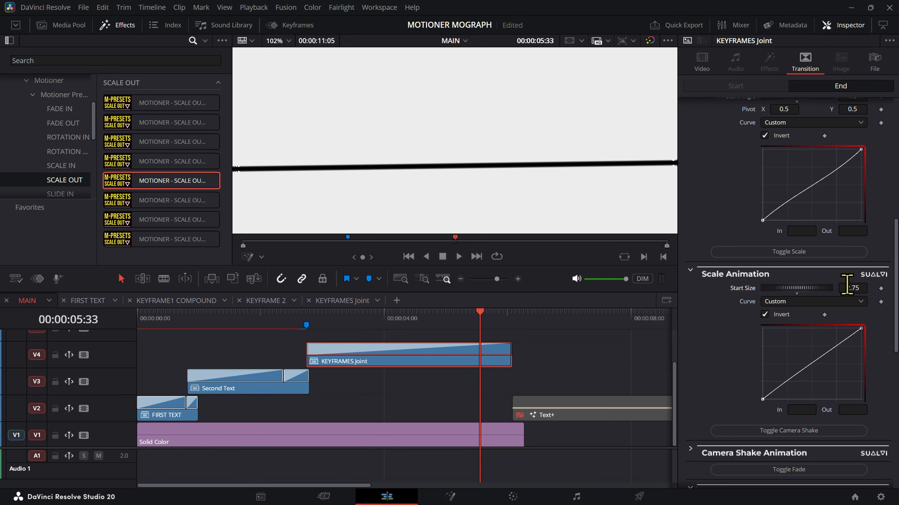
scroll(531, 180, down, 5)
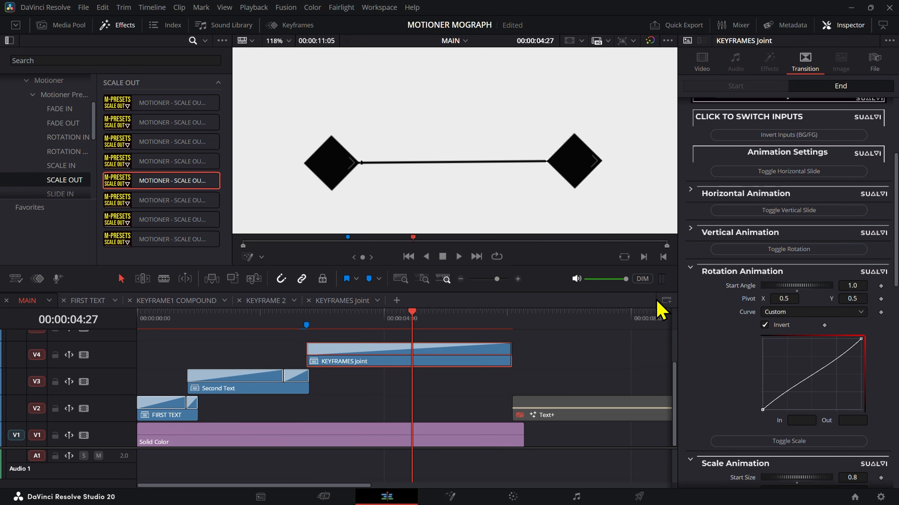
Step: Try replacing the KEYFRAMES Joint exit transition with the plain MOTIONER transition
drag(424, 316, 452, 346)
drag(407, 320, 331, 322)
click(339, 347)
key(Delete)
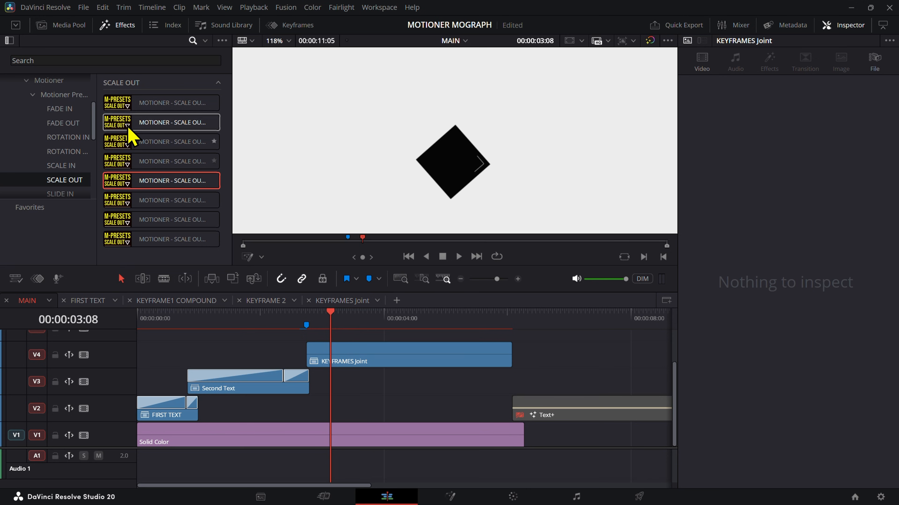
click(67, 87)
drag(113, 101, 329, 354)
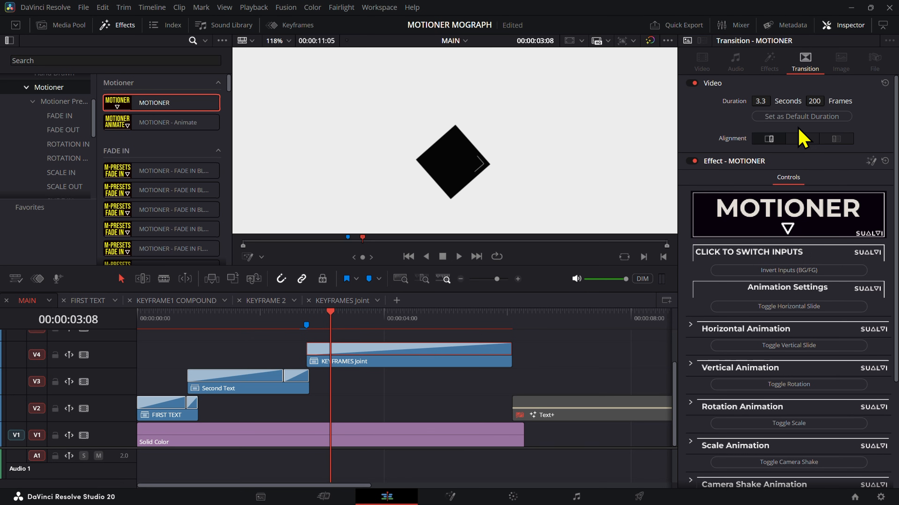
Step: Test Camera Shake on the MOTIONER transition, and replace it with Scale while scrubbing through KEYFRAMES Joint
drag(399, 327, 448, 335)
scroll(775, 348, down, 5)
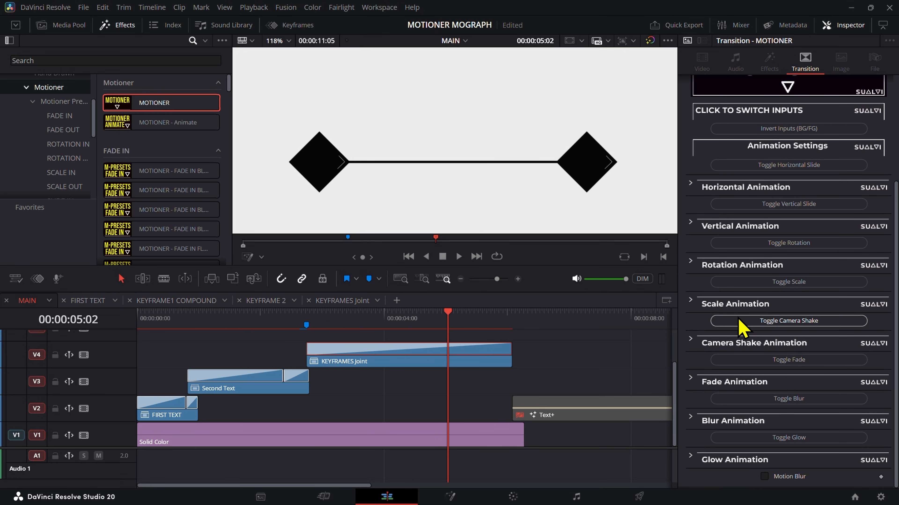
click(750, 320)
drag(454, 316, 490, 352)
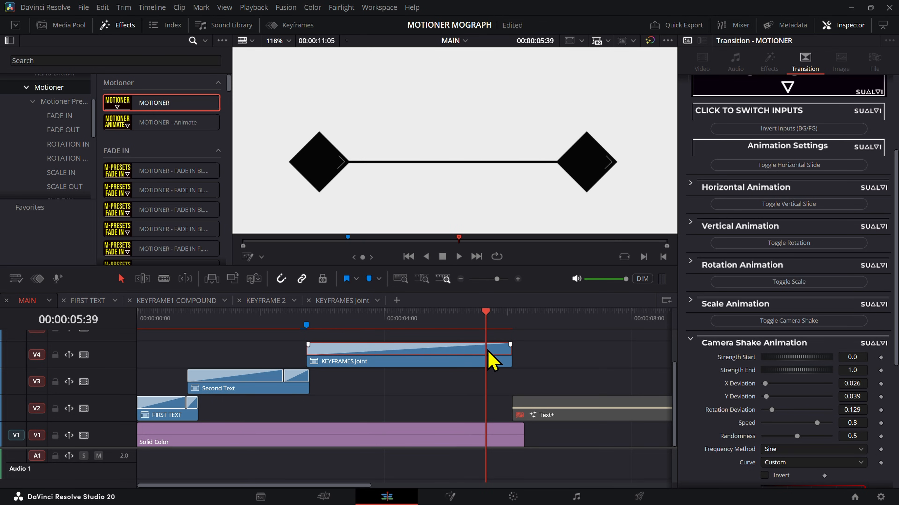
click(774, 320)
click(792, 291)
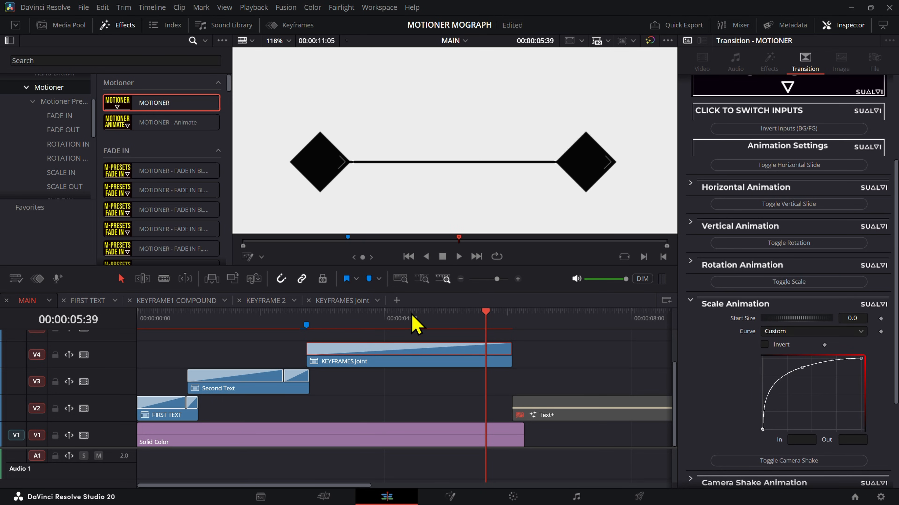
drag(415, 322, 489, 345)
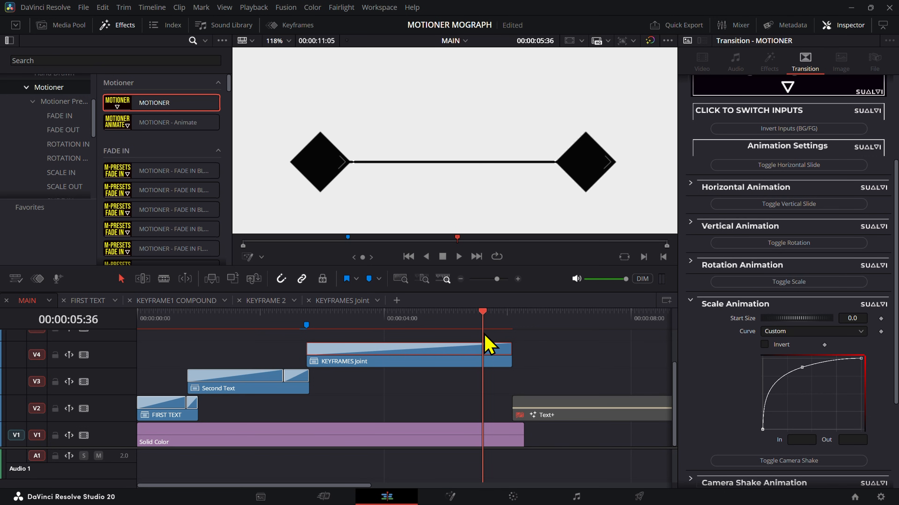
Step: Open the MOTIONER transition in the Fusion page and examine where the line meets the diamonds during playback
scroll(879, 113, up, 5)
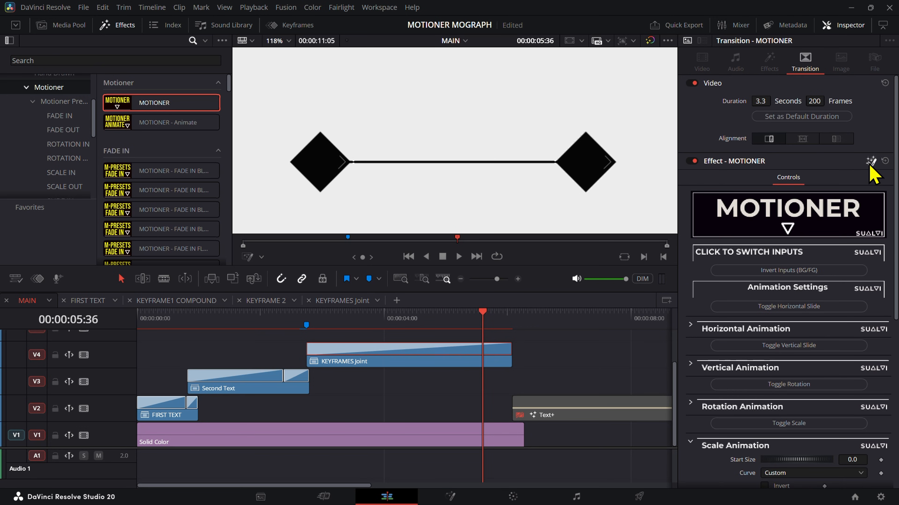
click(870, 163)
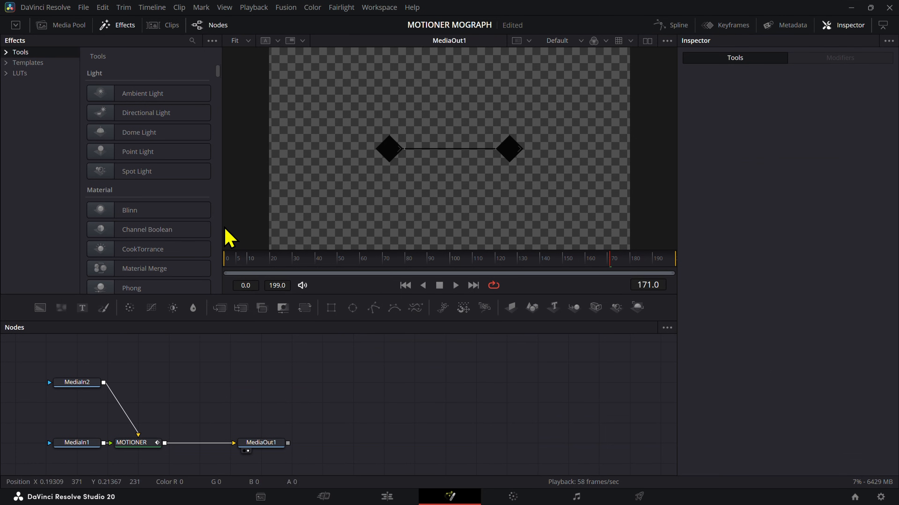
scroll(481, 117, up, 10)
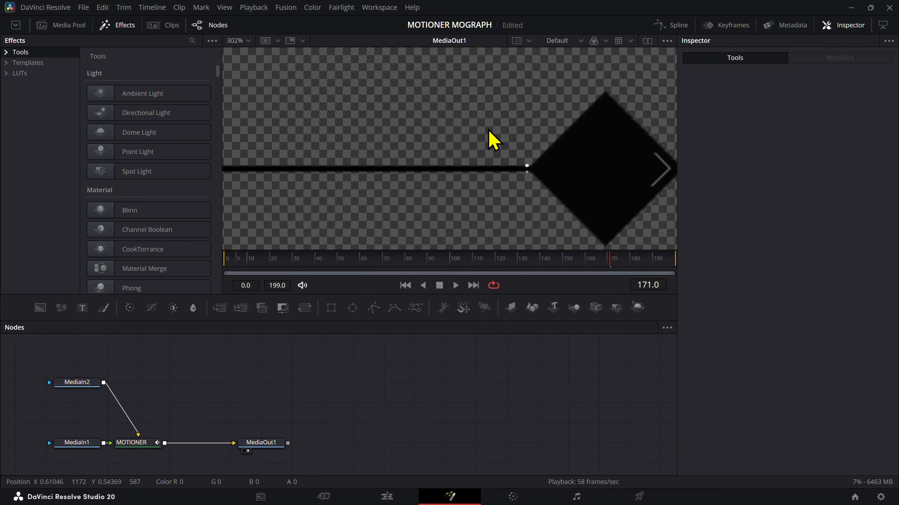
drag(299, 263, 340, 269)
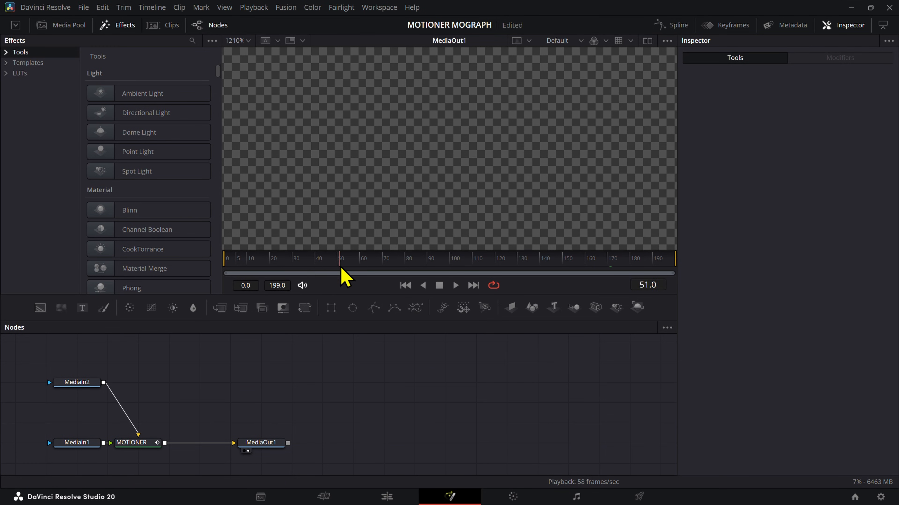
scroll(359, 175, down, 7)
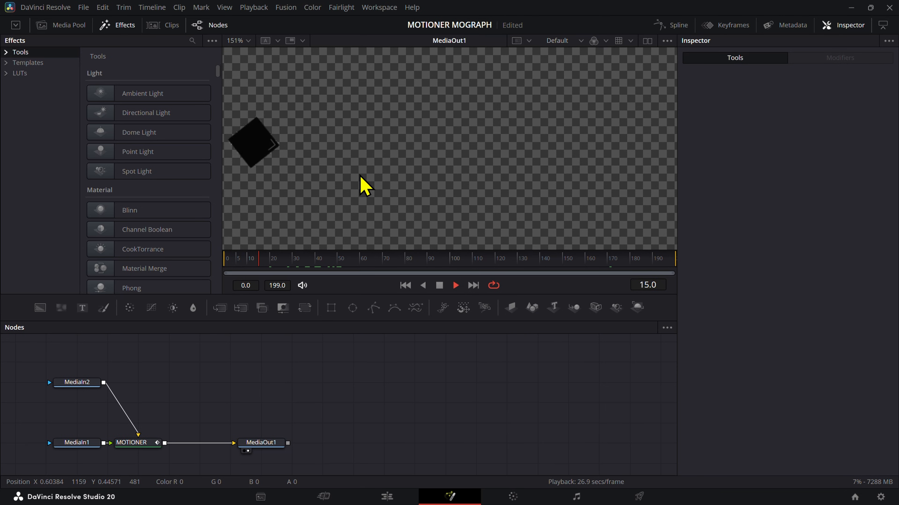
scroll(293, 149, up, 2)
key(space)
key(space)
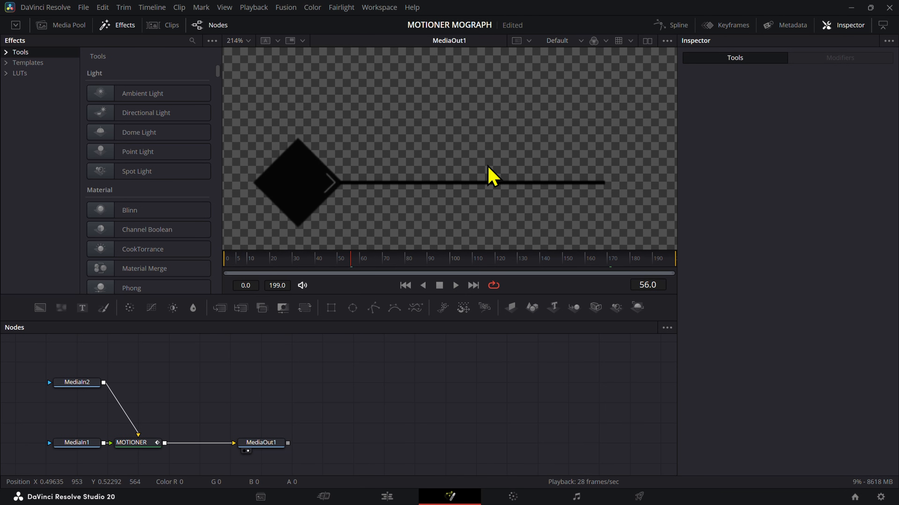
scroll(492, 244, down, 3)
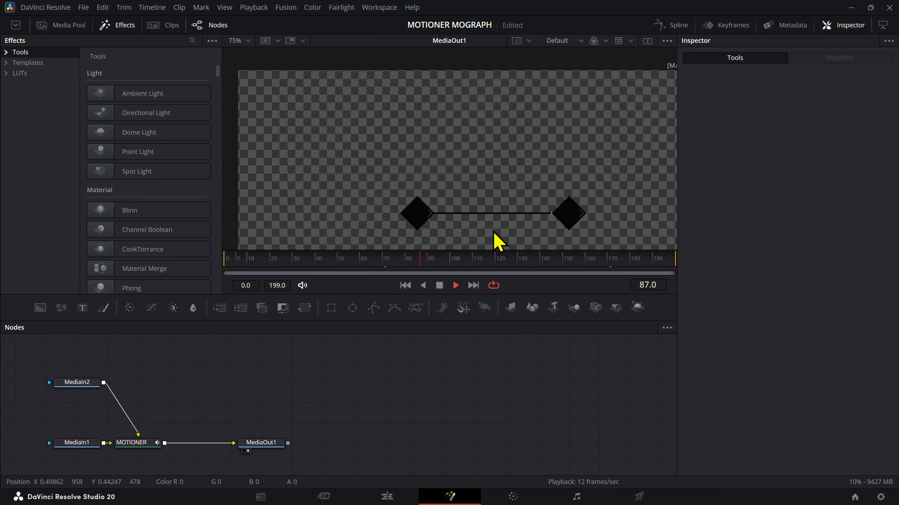
scroll(558, 235, up, 2)
drag(567, 257, 645, 262)
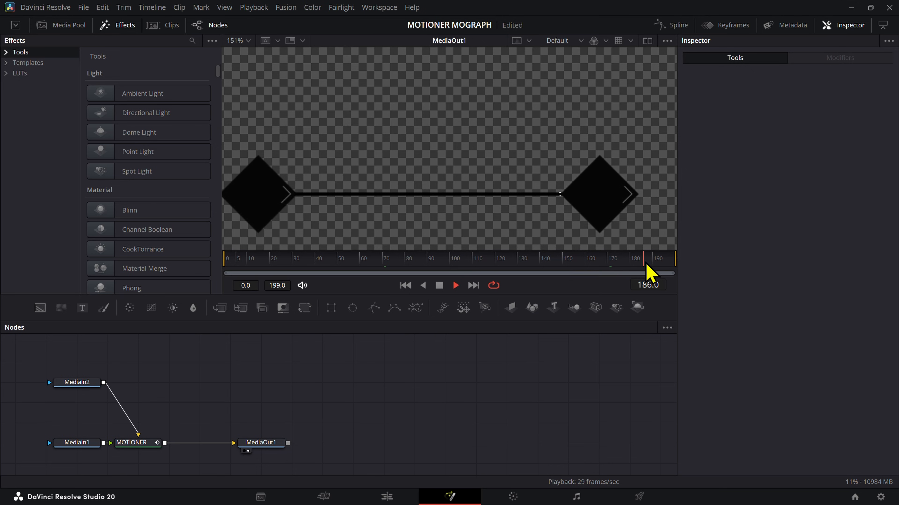
key(space)
Step: Try reshaping the start of the MOTIONER node's Scale curve, check the line ends, and return to the Edit page
click(139, 442)
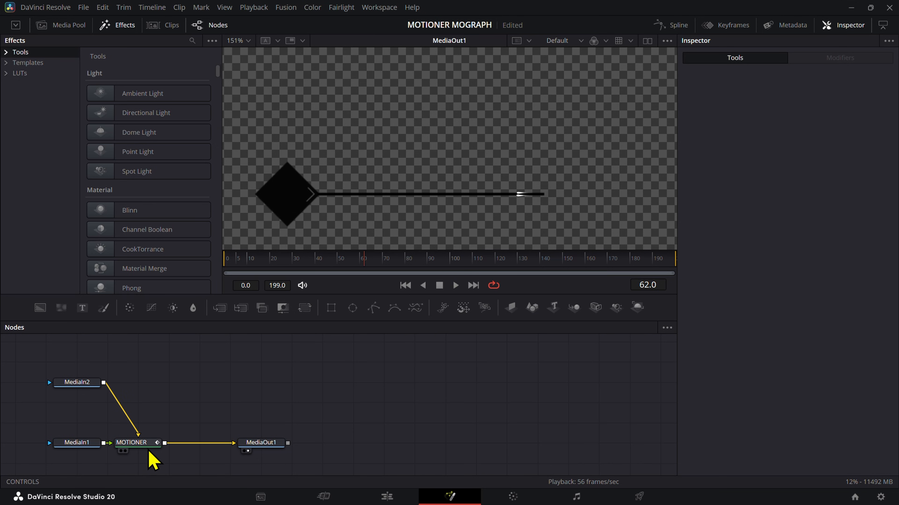
scroll(736, 343, down, 5)
click(762, 278)
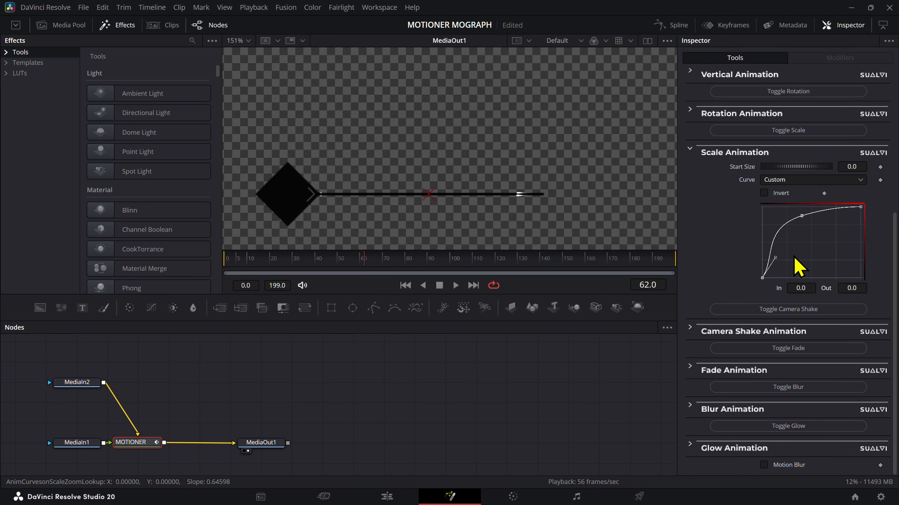
drag(496, 264, 548, 265)
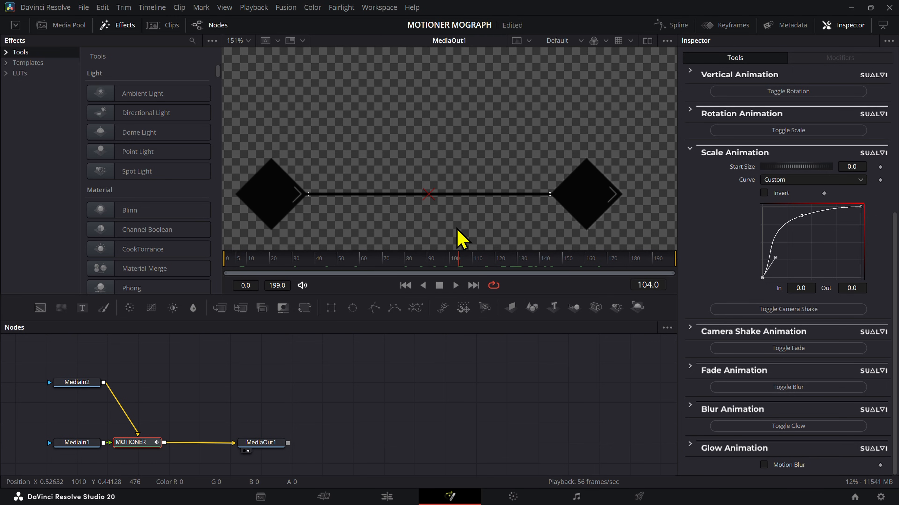
click(512, 345)
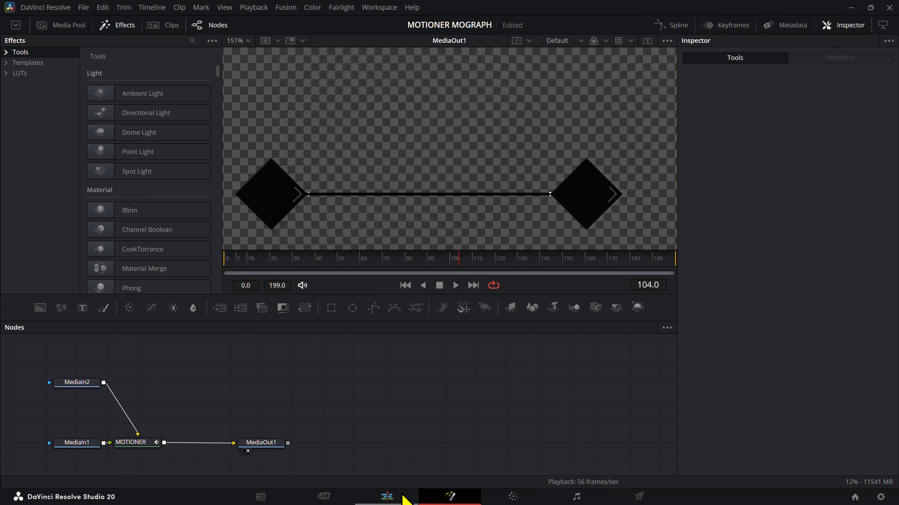
click(403, 496)
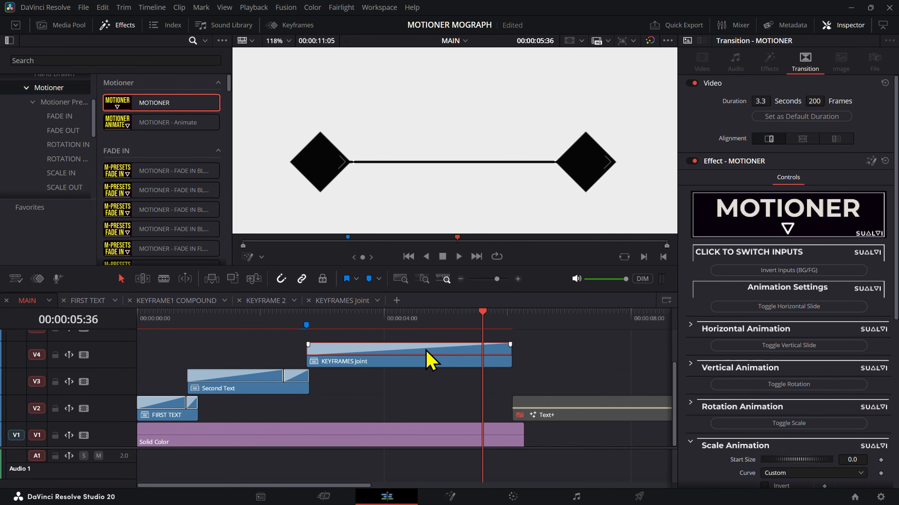
click(437, 357)
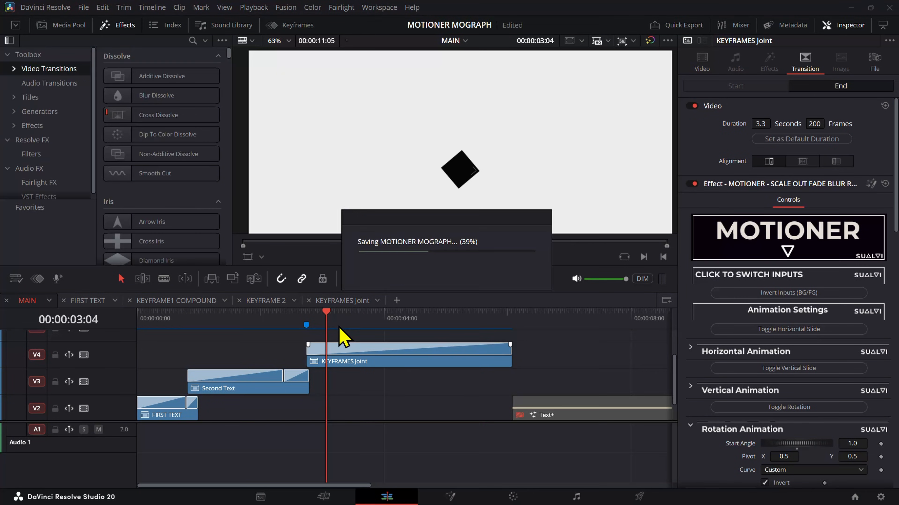
Step: Play KEYFRAMES Joint with its scale-out fade blur rotation transition and inspect the line up close until 00:00:03:58
key(Right)
key(Right)
drag(331, 329, 374, 320)
click(332, 350)
scroll(511, 191, up, 4)
scroll(500, 167, up, 3)
key(space)
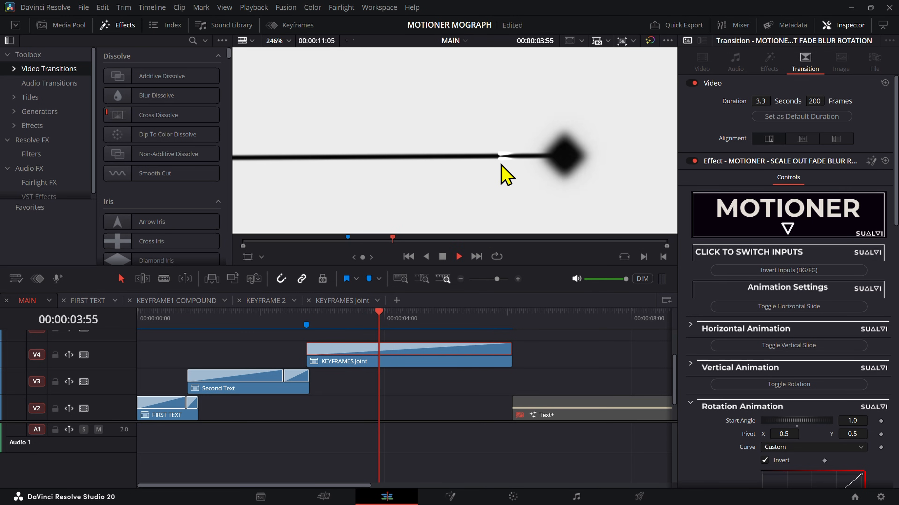
key(space)
scroll(504, 162, down, 4)
scroll(470, 186, down, 3)
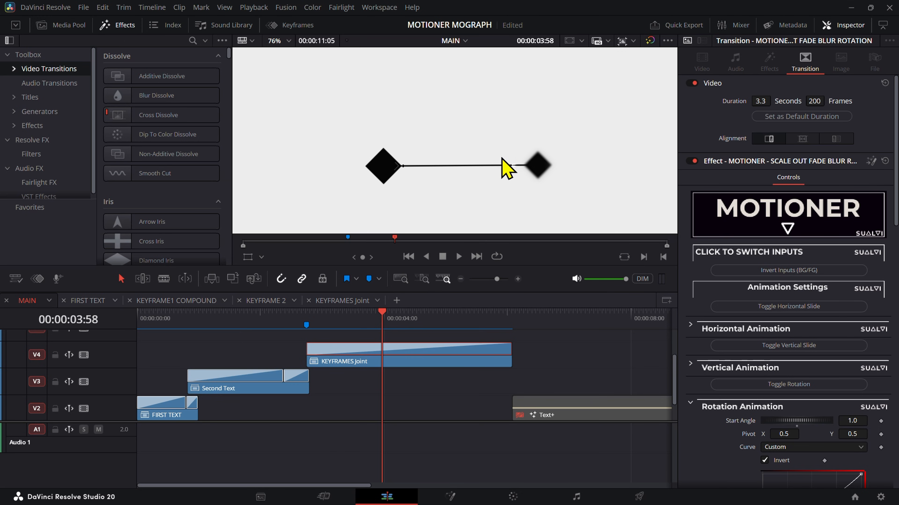
scroll(561, 156, up, 2)
Step: Set the render cache to None and check KEYFRAMES Joint by scrubbing and playing it until 00:00:05:38
click(415, 321)
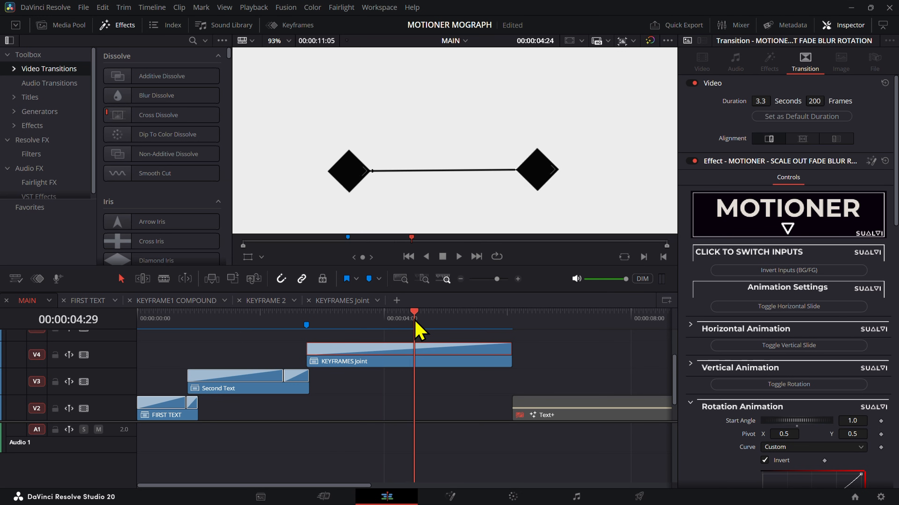
click(253, 7)
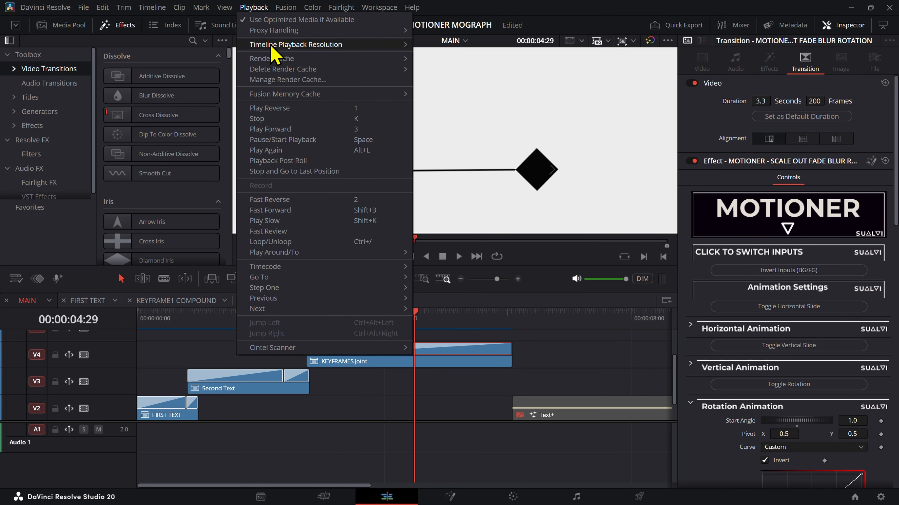
mouse_move(269, 59)
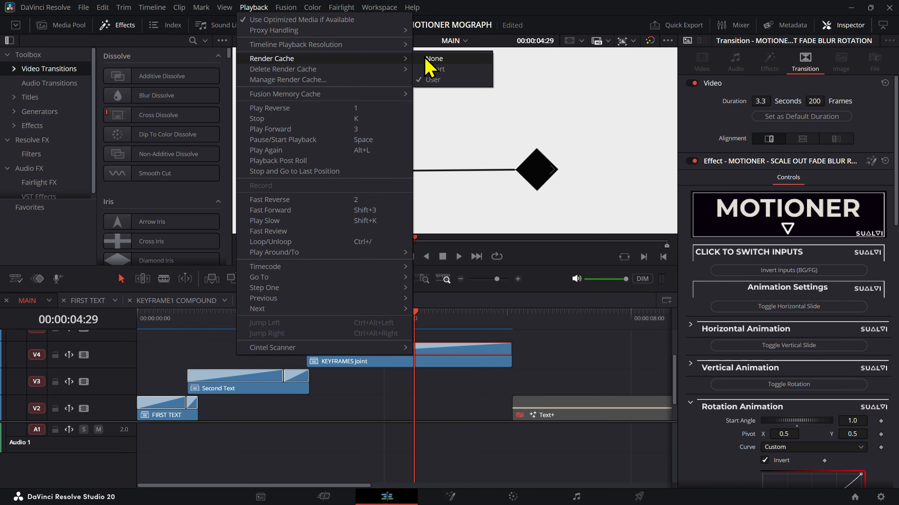
click(430, 58)
drag(356, 332, 442, 337)
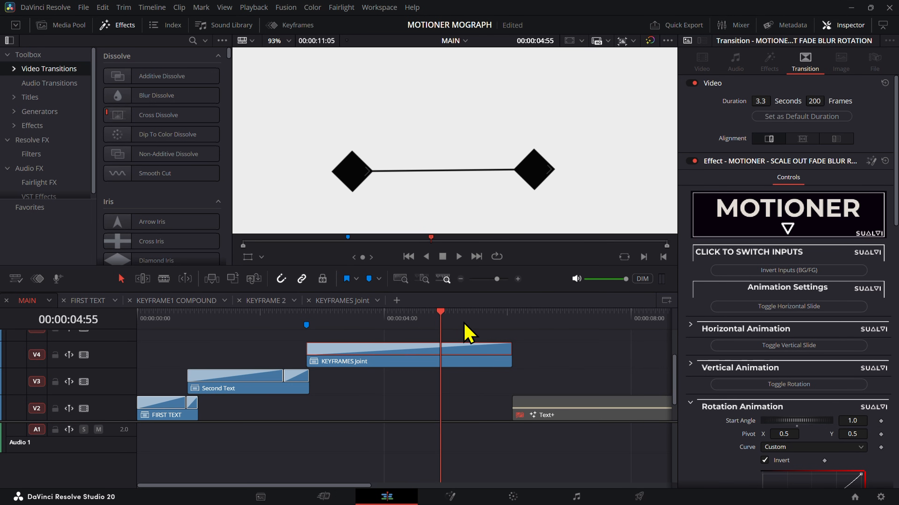
key(space)
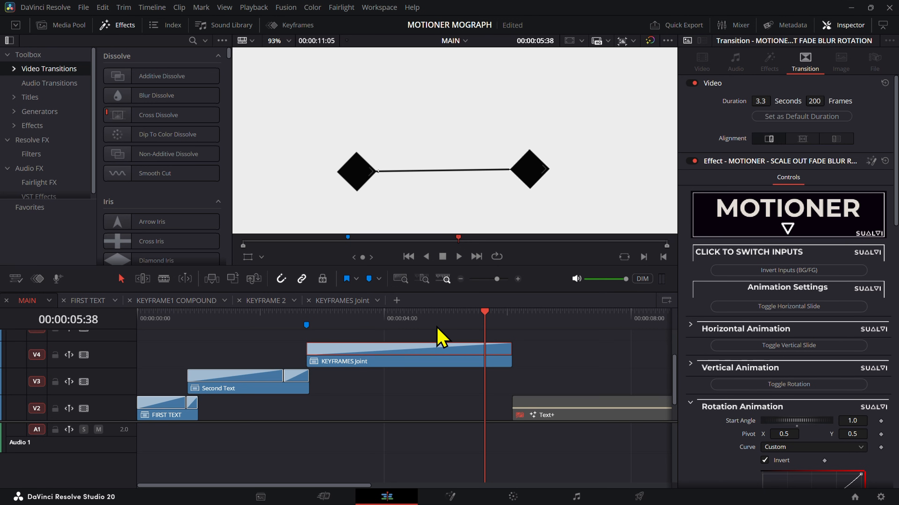
Step: Delete all render cache in the project and confirm the deletion
click(253, 7)
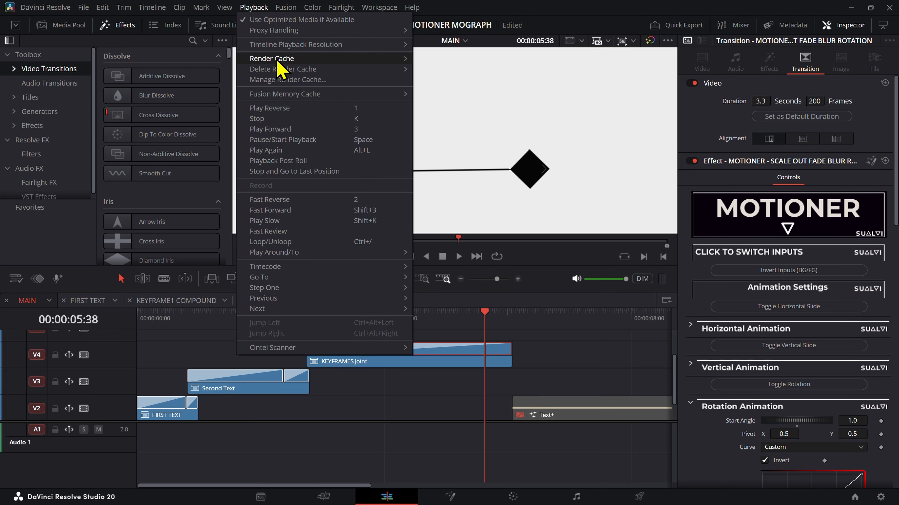
mouse_move(283, 69)
click(460, 59)
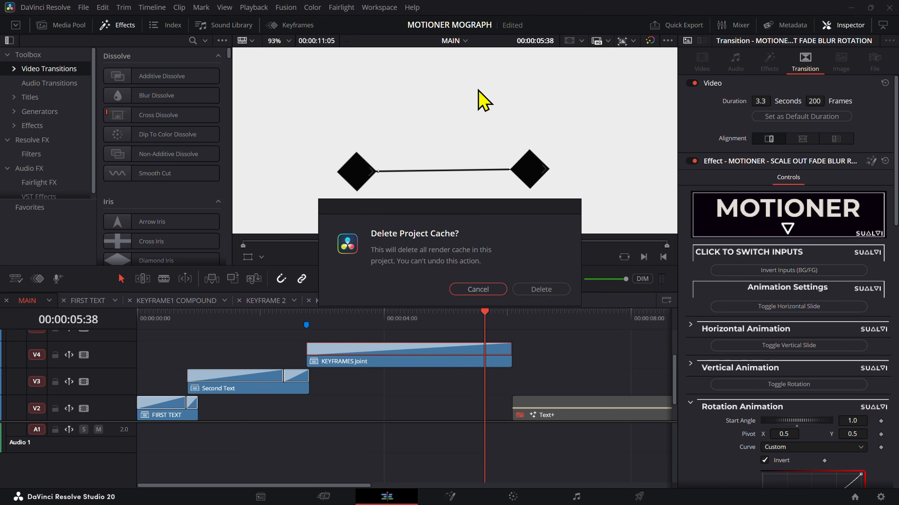
click(536, 289)
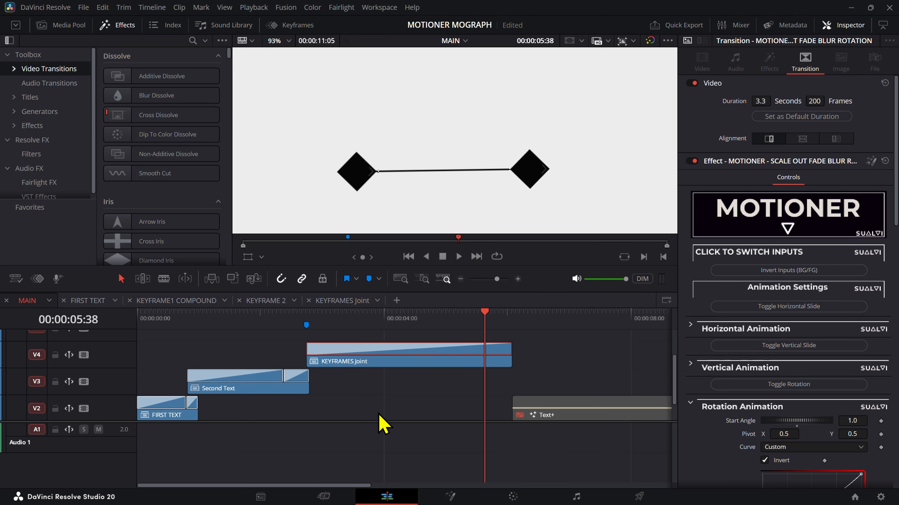
click(394, 411)
Step: Change the timeline playback resolution, scrub through KEYFRAMES Joint, and return to the start of the timeline
click(254, 7)
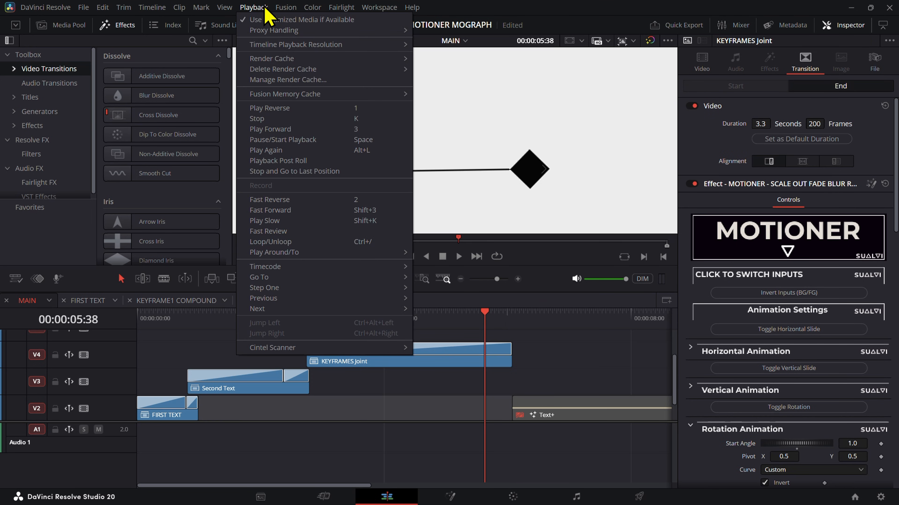
mouse_move(283, 40)
click(440, 43)
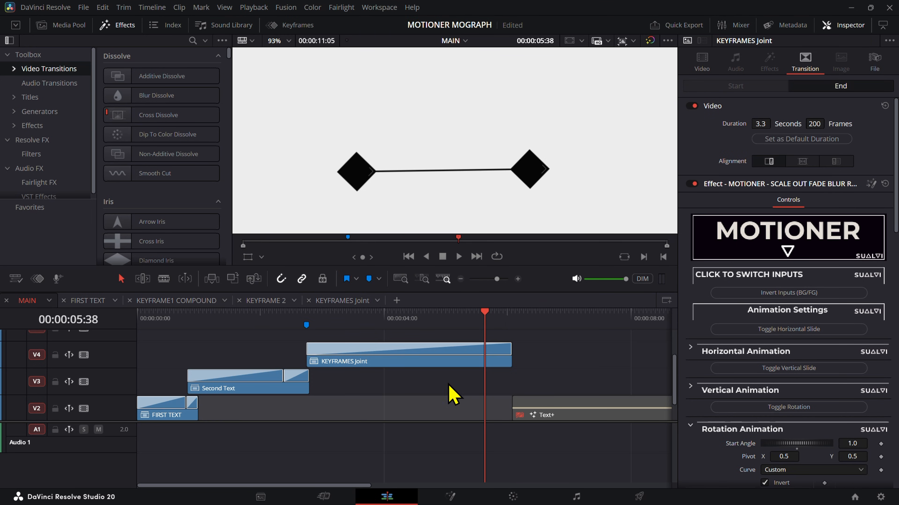
drag(419, 329, 483, 331)
key(Home)
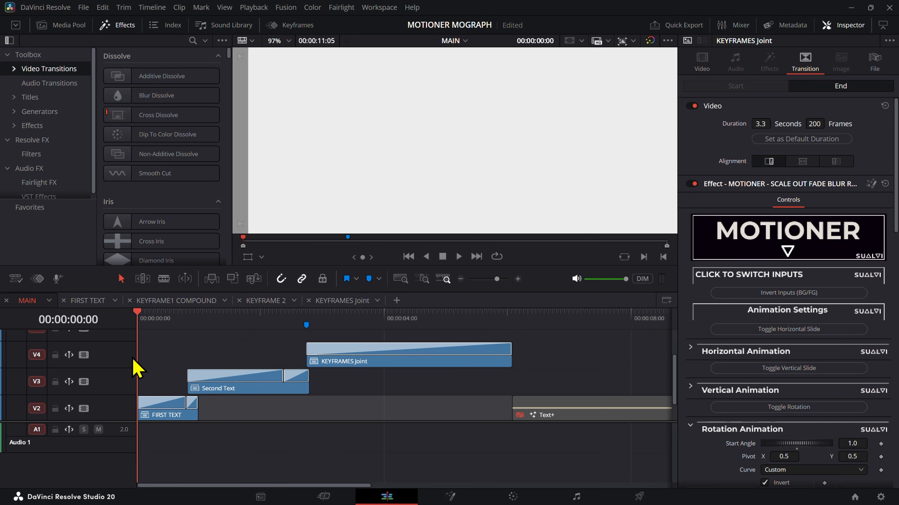
Step: Play the opening text animation from the start with the whole frame in view until 00:00:01:00
drag(136, 368, 70, 395)
scroll(456, 176, down, 4)
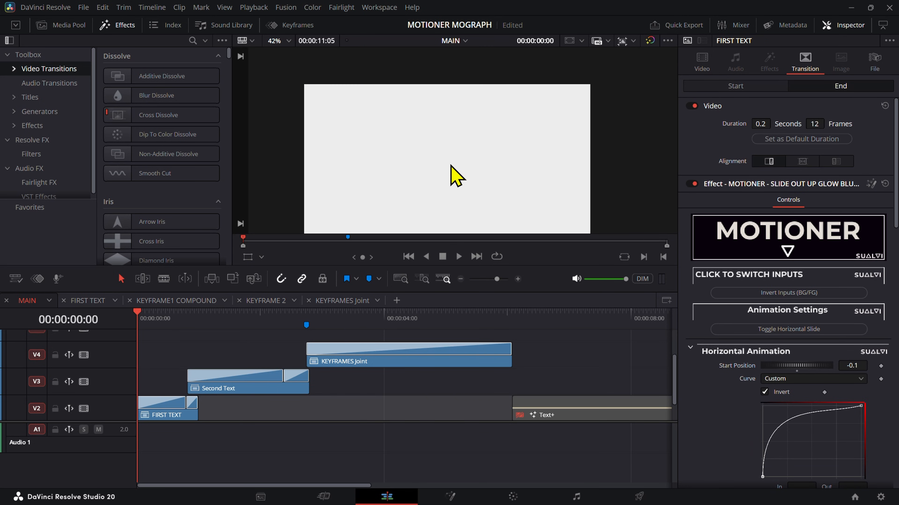
key(space)
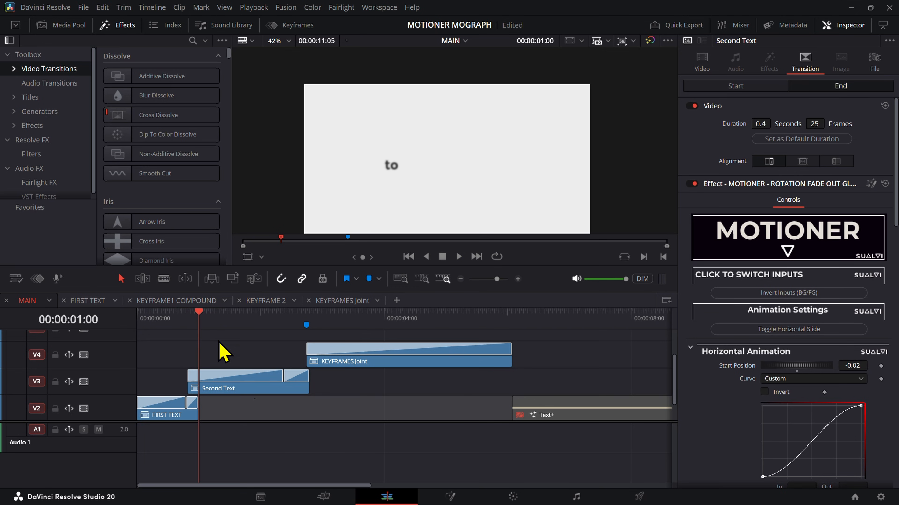
drag(286, 421, 217, 442)
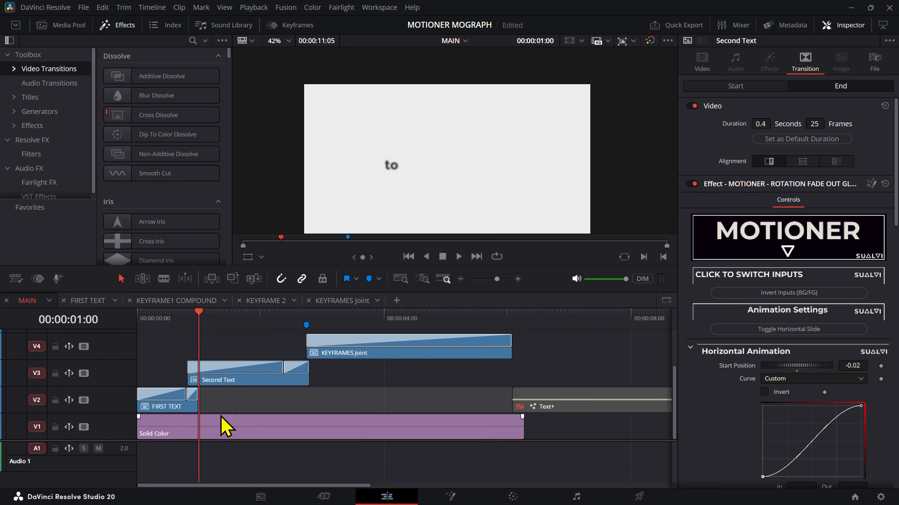
Step: Set the render cache to User, check the frame at 00:00:00:48, and select the FIRST TEXT and Second Text clips
click(265, 8)
mouse_move(353, 60)
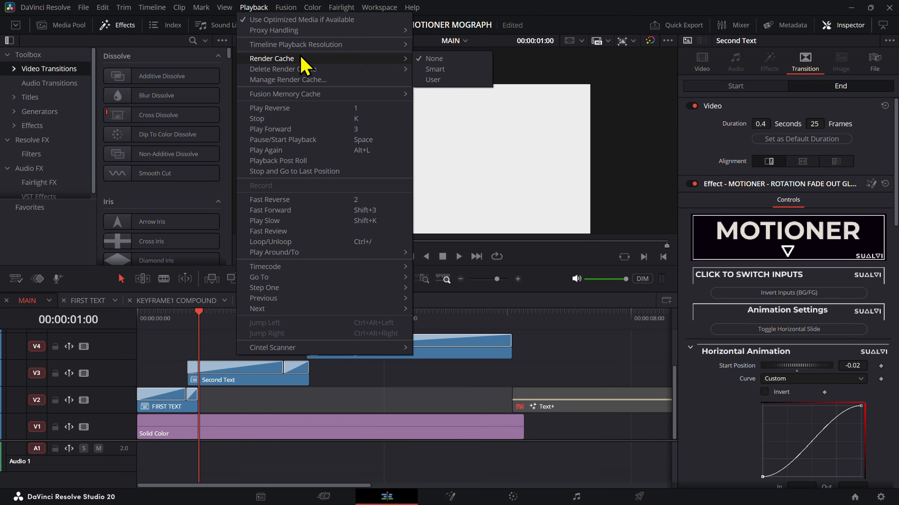
click(447, 79)
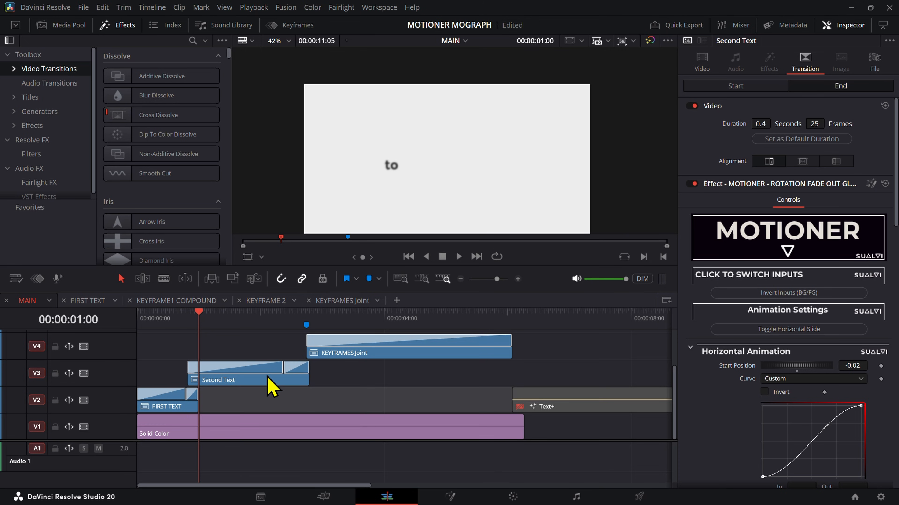
drag(294, 339, 165, 400)
right_click(179, 407)
click(416, 388)
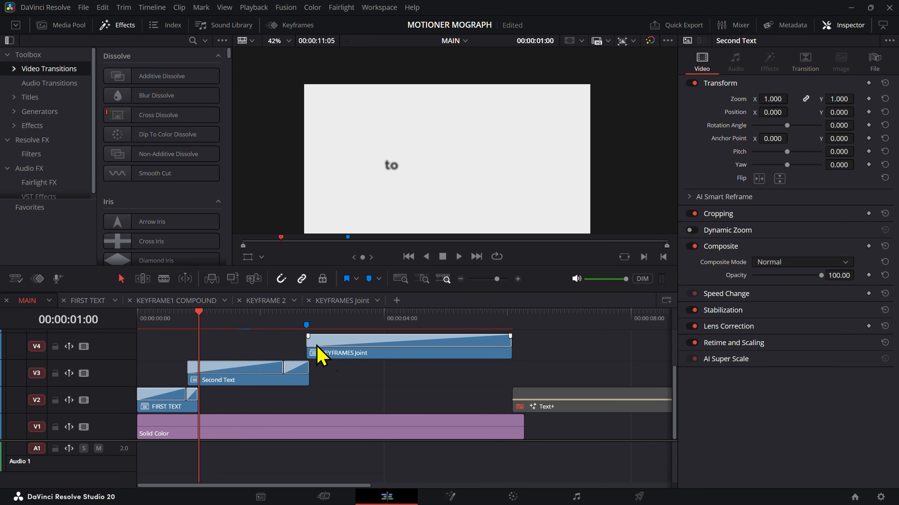
drag(199, 370, 186, 345)
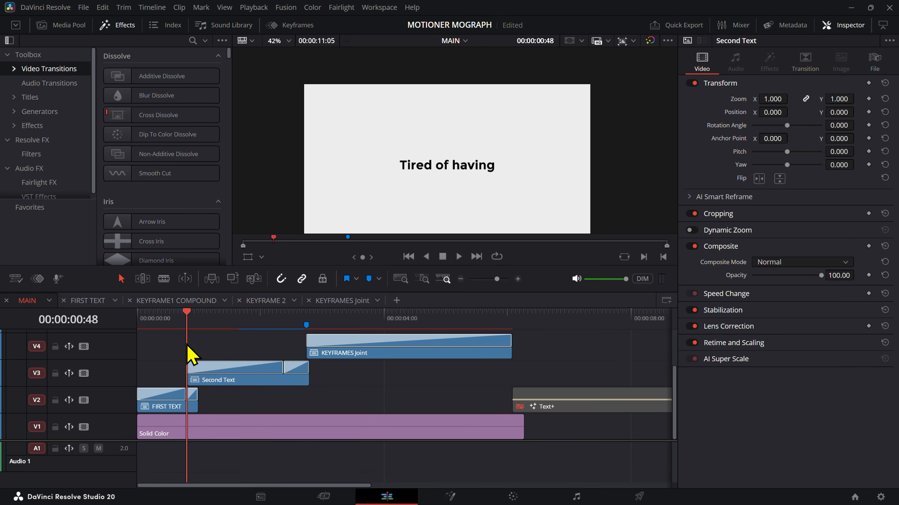
drag(284, 353, 167, 407)
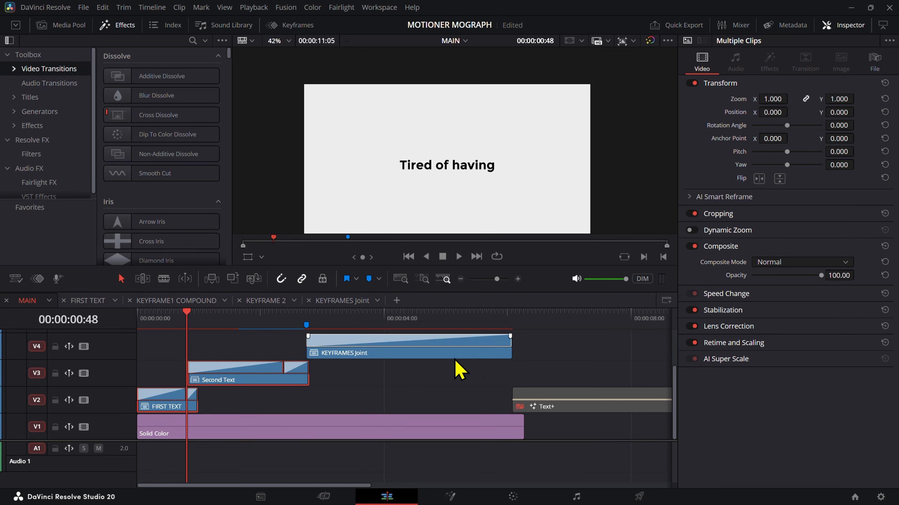
Step: Examine the Render Cache Fusion Output options of the Text+ clip on V2 without changing them
click(528, 346)
click(551, 402)
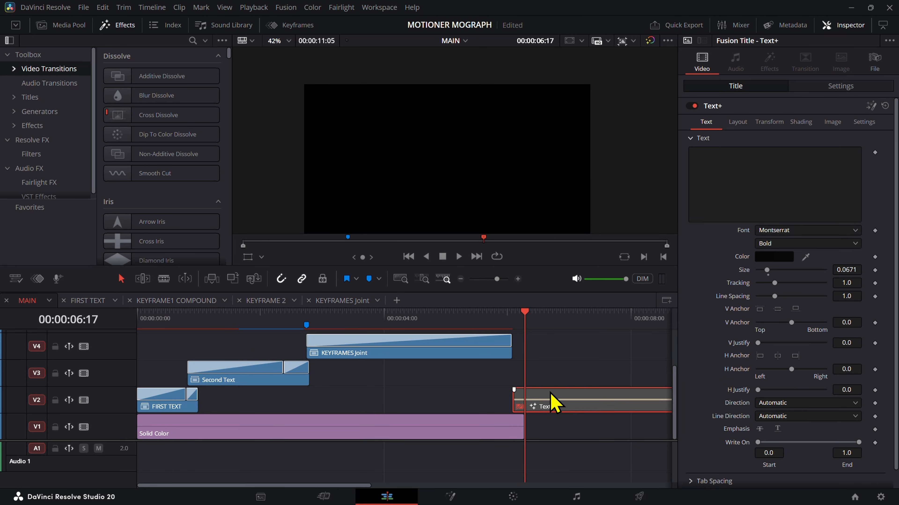
right_click(551, 406)
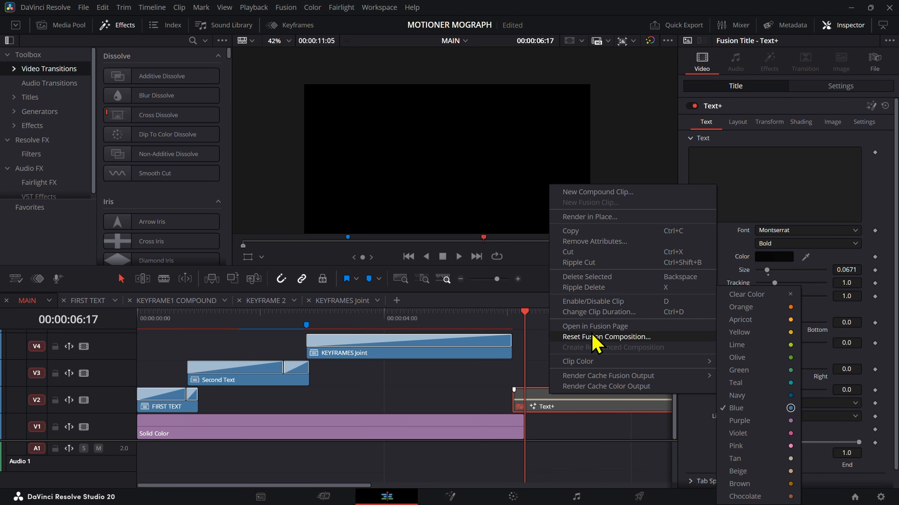
mouse_move(608, 375)
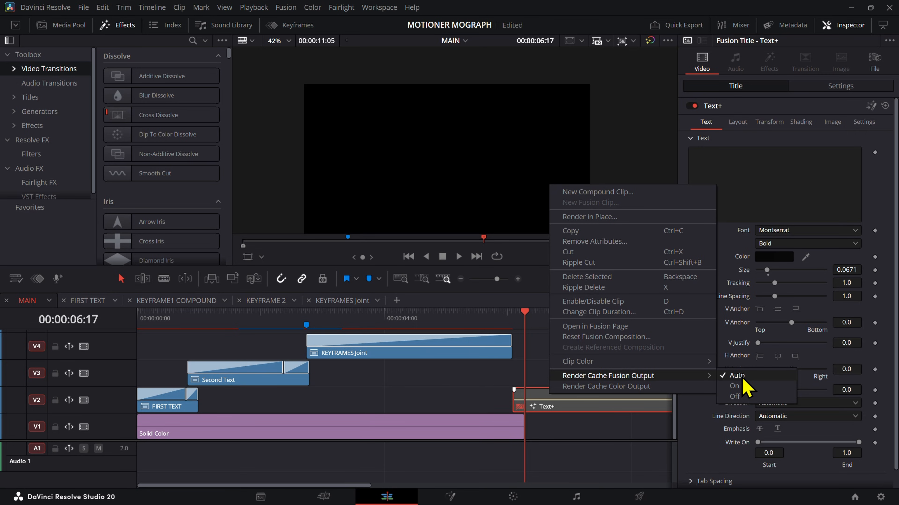
click(511, 394)
Step: Scrub through KEYFRAMES Joint, inspect its scale-out fade blur rotation transition, and stop at 00:00:05:16
click(376, 328)
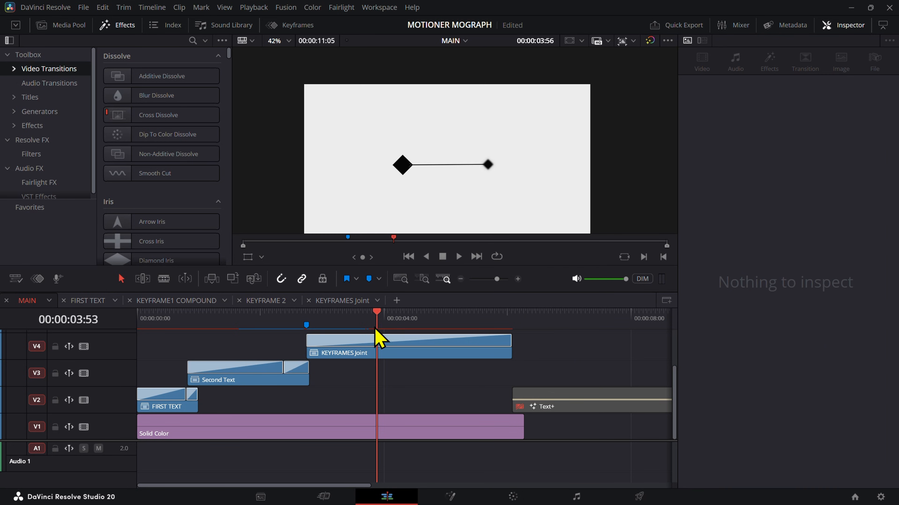
drag(375, 330, 491, 330)
click(483, 343)
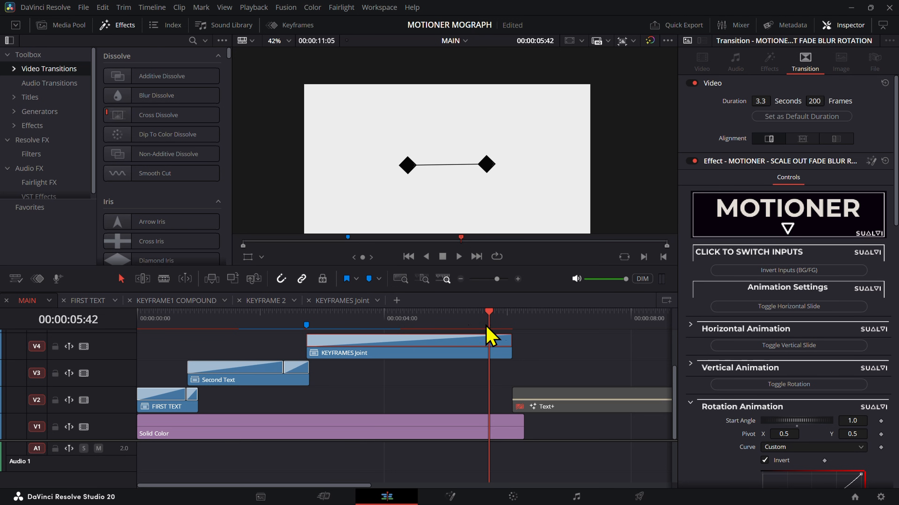
drag(487, 327, 464, 378)
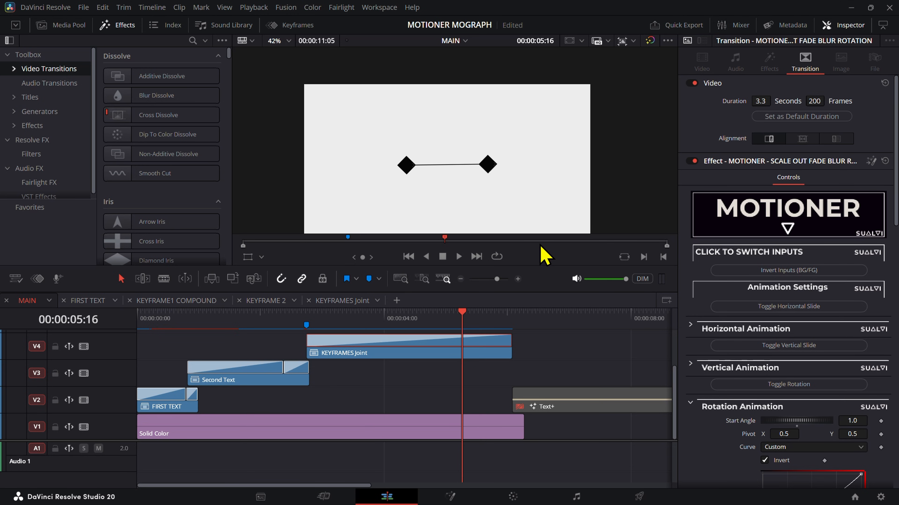
Step: Enable the horizontal slide in the MOTIONER scale-out transition on the KEYFRAMES Joint clip
mouse_move(472, 331)
mouse_down()
mouse_move(477, 312)
mouse_move(483, 326)
mouse_move(411, 329)
mouse_move(475, 331)
mouse_move(406, 327)
mouse_move(461, 331)
mouse_up()
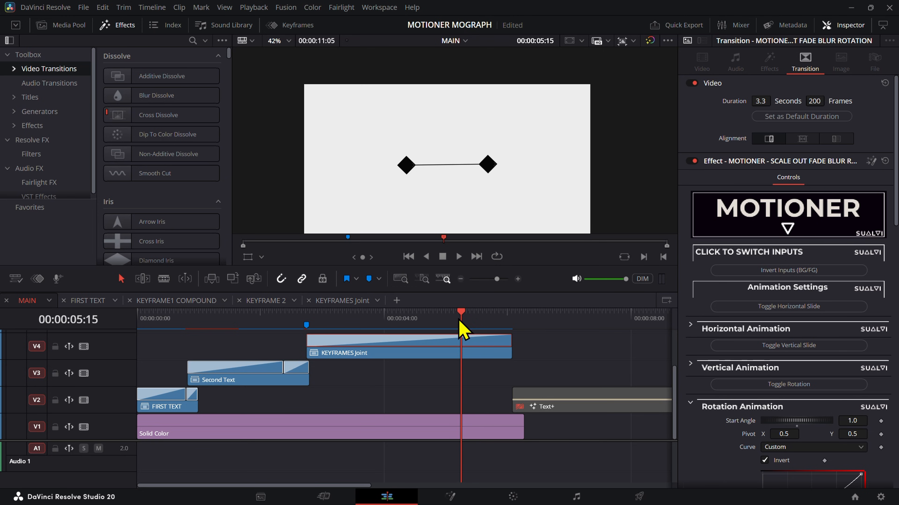
mouse_move(460, 320)
mouse_down()
mouse_move(502, 319)
mouse_move(451, 321)
mouse_move(513, 321)
mouse_move(467, 320)
mouse_up()
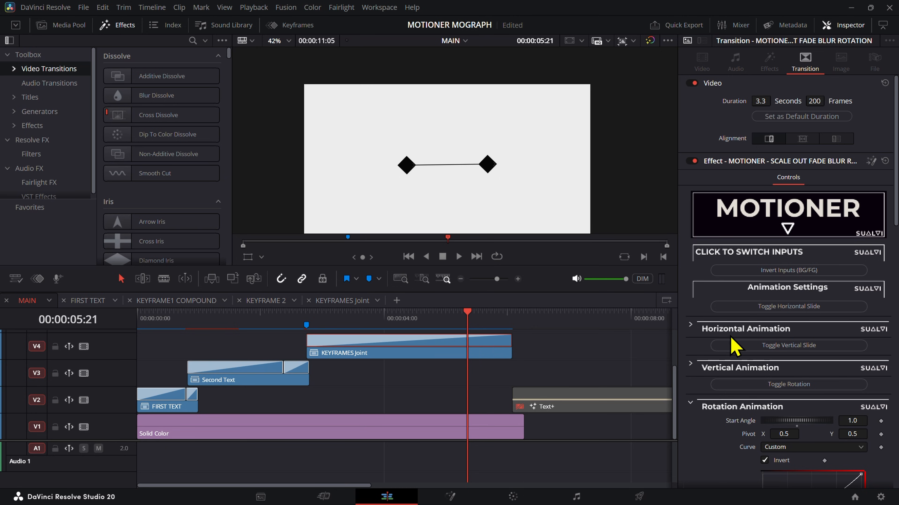
scroll(802, 337, down, 4)
scroll(782, 179, up, 4)
click(759, 308)
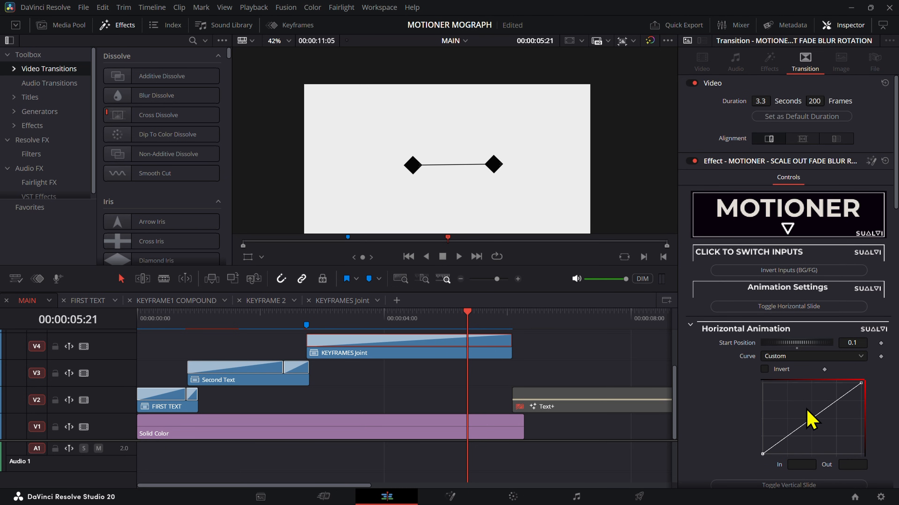
Step: Set the start point of the Horizontal Animation curve to In 0.879 and invert the animation
click(795, 431)
mouse_move(471, 323)
mouse_down()
mouse_move(512, 329)
mouse_move(482, 331)
mouse_up()
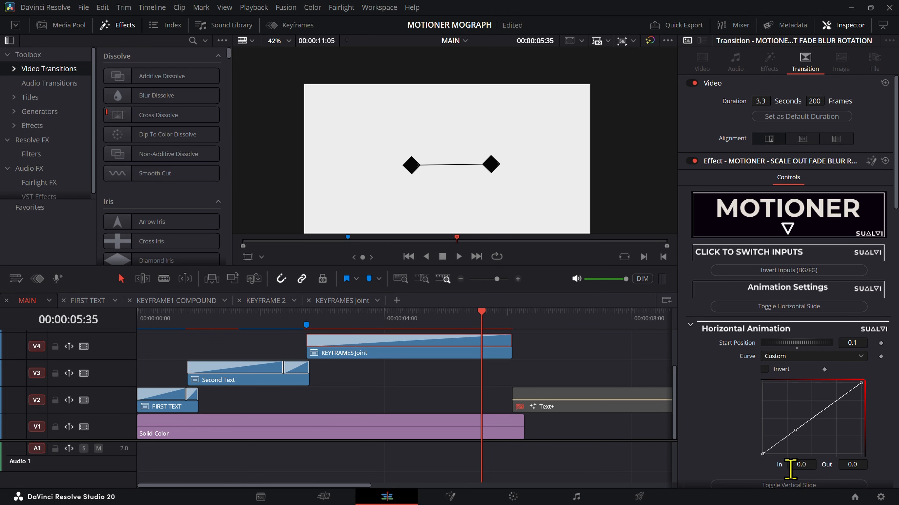
drag(790, 470, 842, 469)
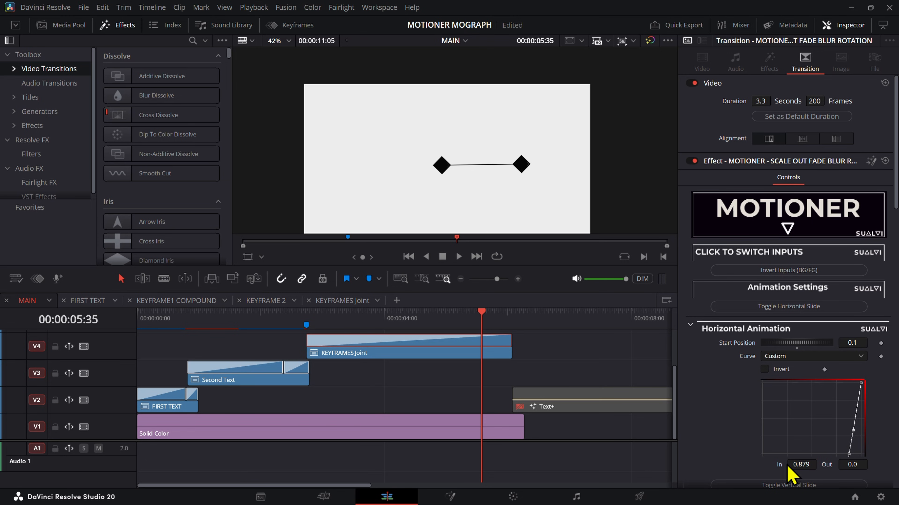
click(764, 369)
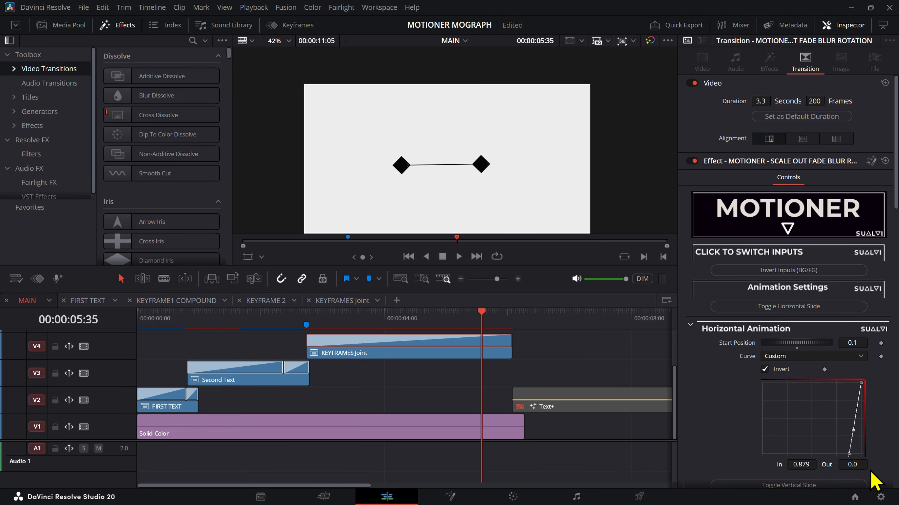
Step: Smooth the Horizontal Animation curve and shape its end-point handles into a steep S-shaped ease
key(shift+s)
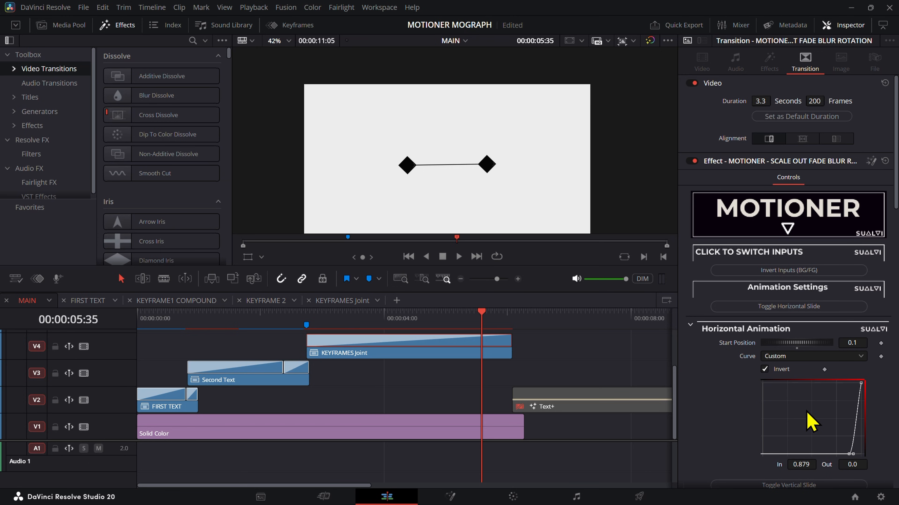
mouse_move(480, 314)
mouse_down()
mouse_move(470, 315)
mouse_move(507, 316)
mouse_move(481, 317)
mouse_up()
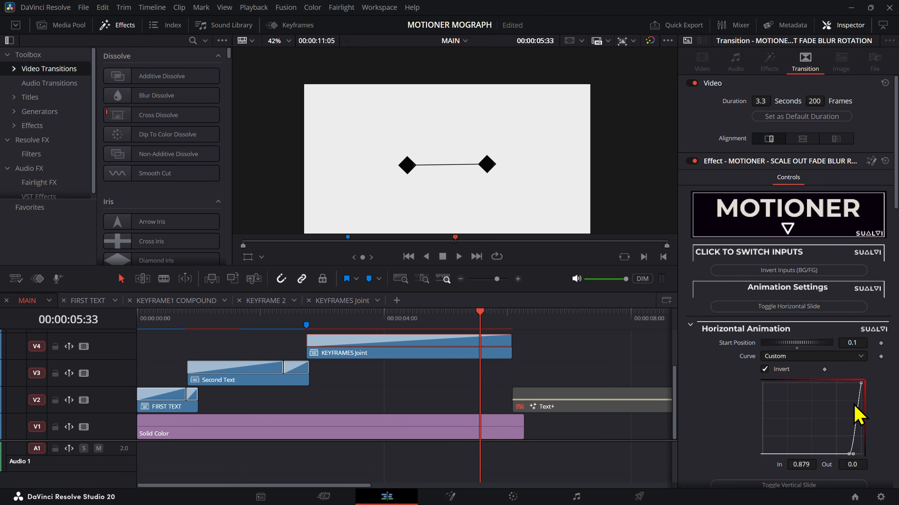
click(861, 383)
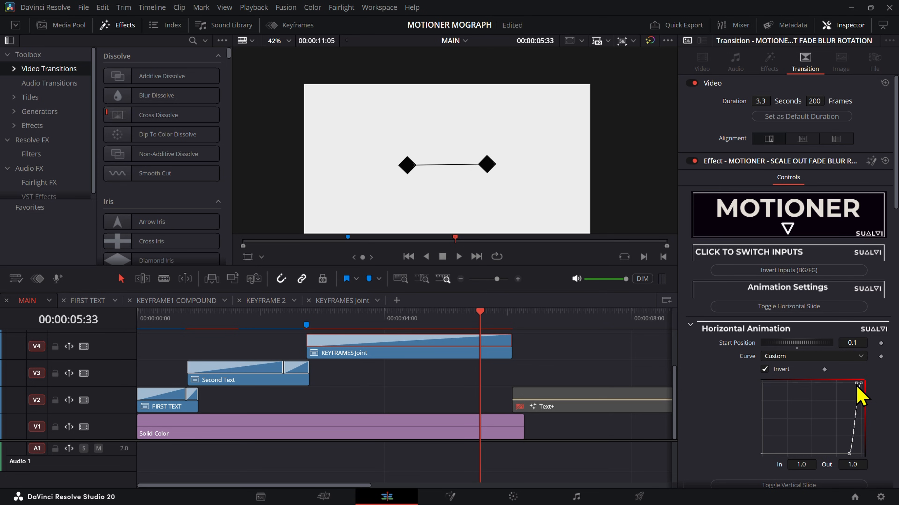
drag(850, 387, 853, 454)
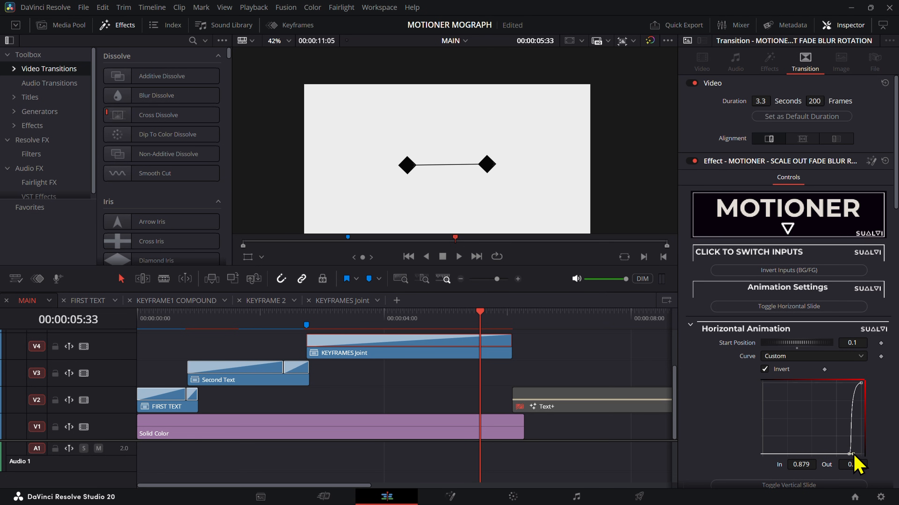
Step: Play back the end of the KEYFRAMES Joint clip to review the horizontal slide-out
key(space)
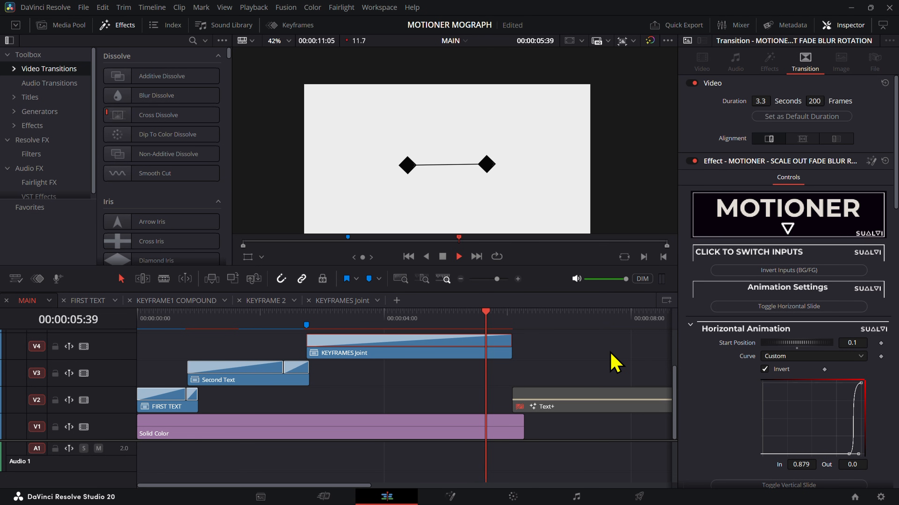
key(space)
click(480, 317)
mouse_move(482, 318)
mouse_down()
mouse_move(518, 320)
mouse_move(483, 322)
mouse_up()
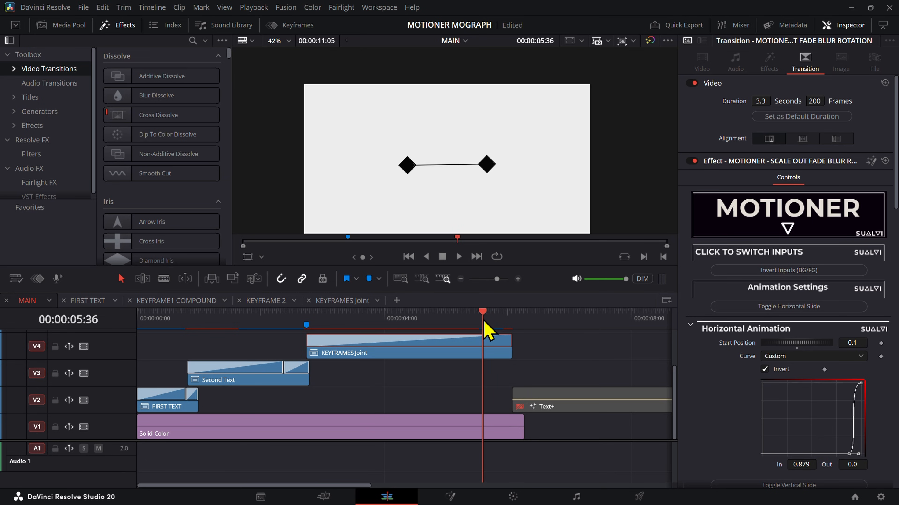
key(space)
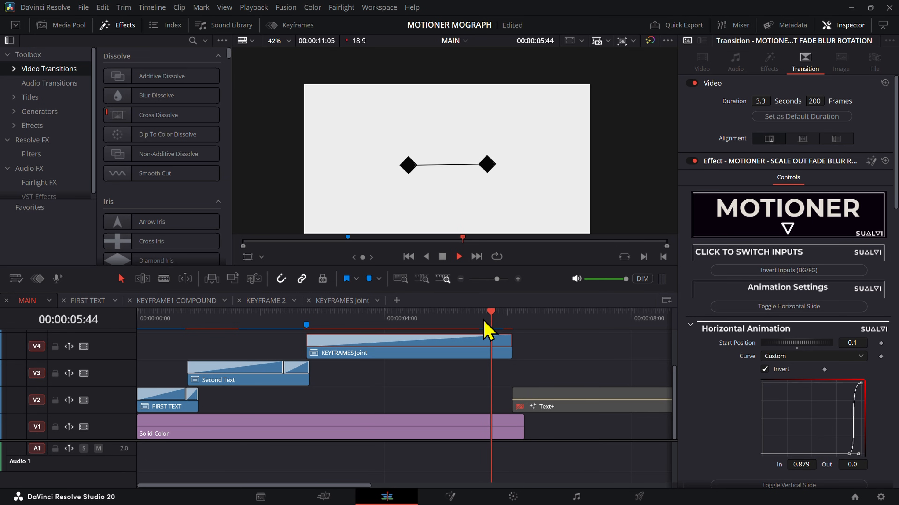
click(483, 320)
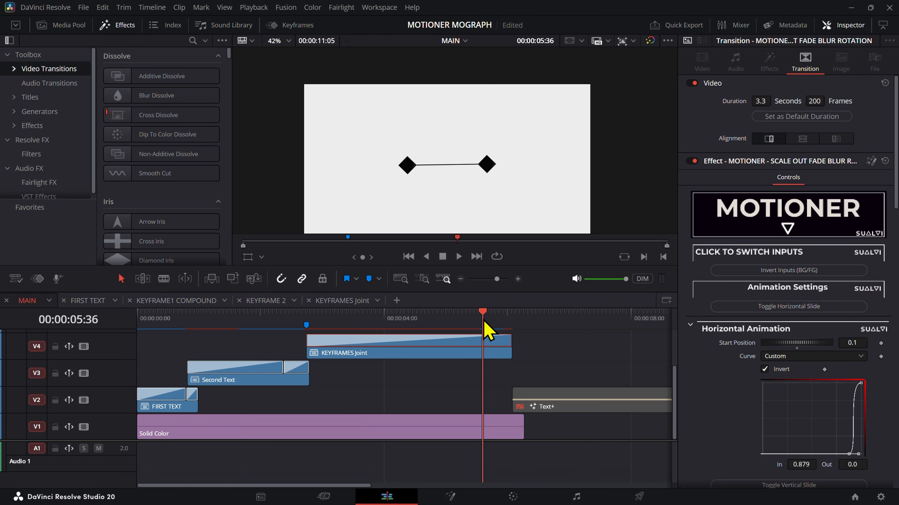
key(space)
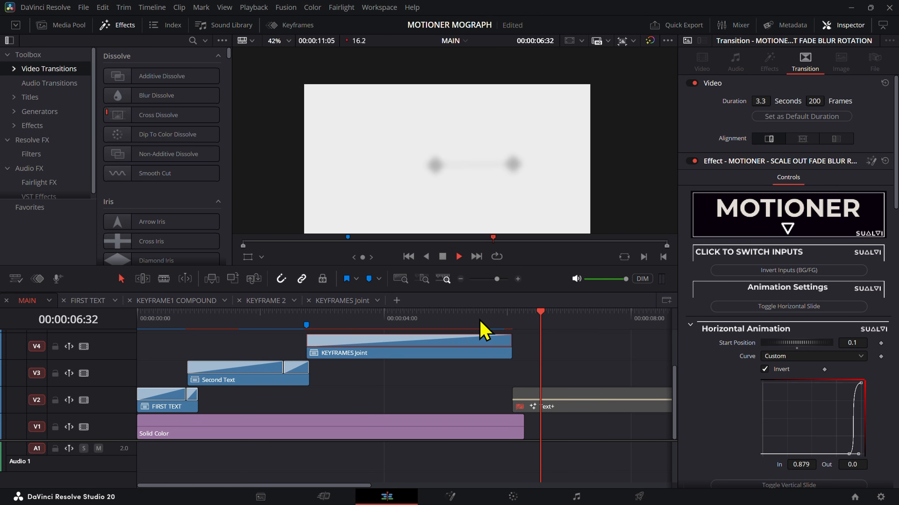
Step: Reshape the Fade Animation curve by adjusting the easing handles of its end and start points
drag(484, 321, 495, 337)
scroll(878, 384, down, 5)
scroll(881, 393, down, 8)
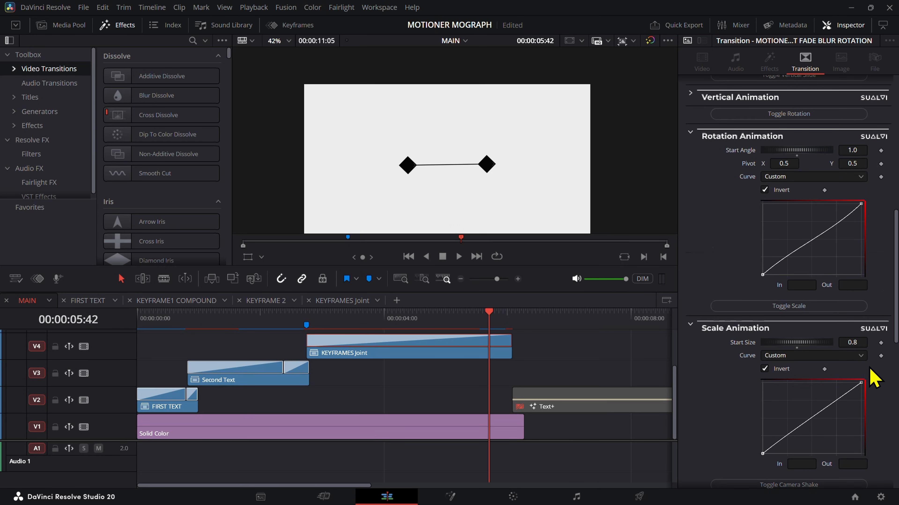
scroll(877, 398, down, 5)
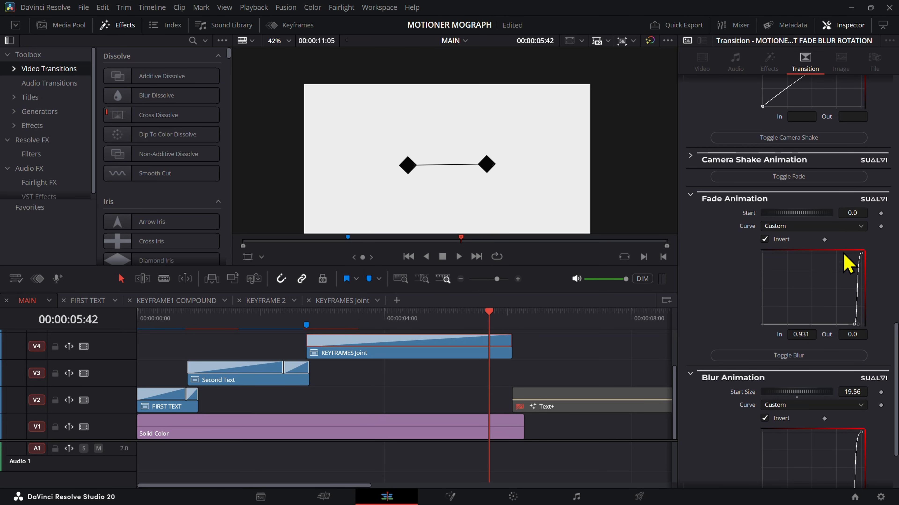
mouse_move(854, 267)
mouse_down()
mouse_move(869, 243)
mouse_move(848, 254)
mouse_up()
drag(847, 304, 869, 343)
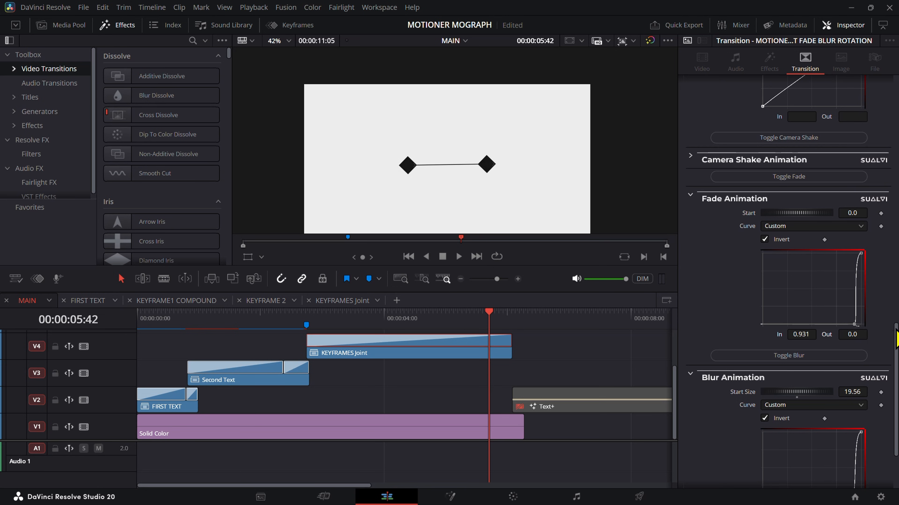
drag(857, 324, 858, 325)
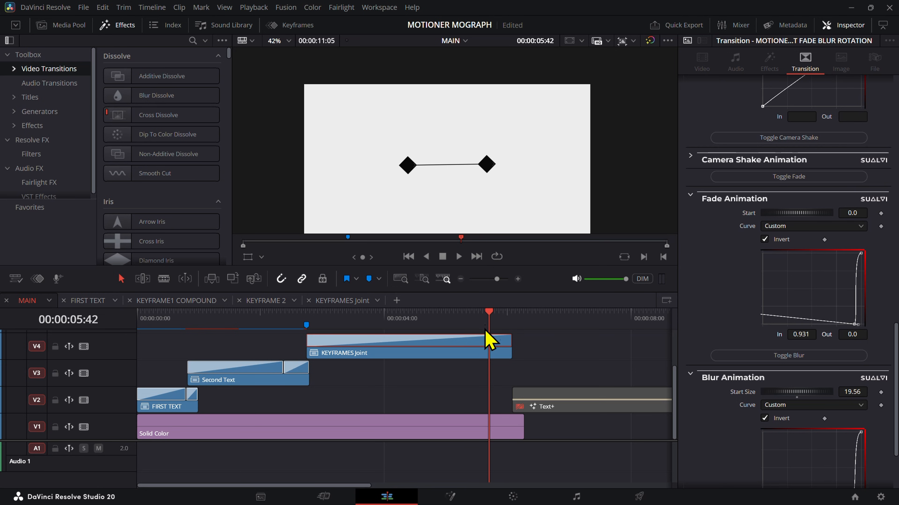
Step: Play back and step through the end of the KEYFRAMES Joint clip to examine the fade-out timing
mouse_move(485, 332)
mouse_down()
mouse_move(497, 330)
mouse_move(483, 327)
mouse_up()
key(space)
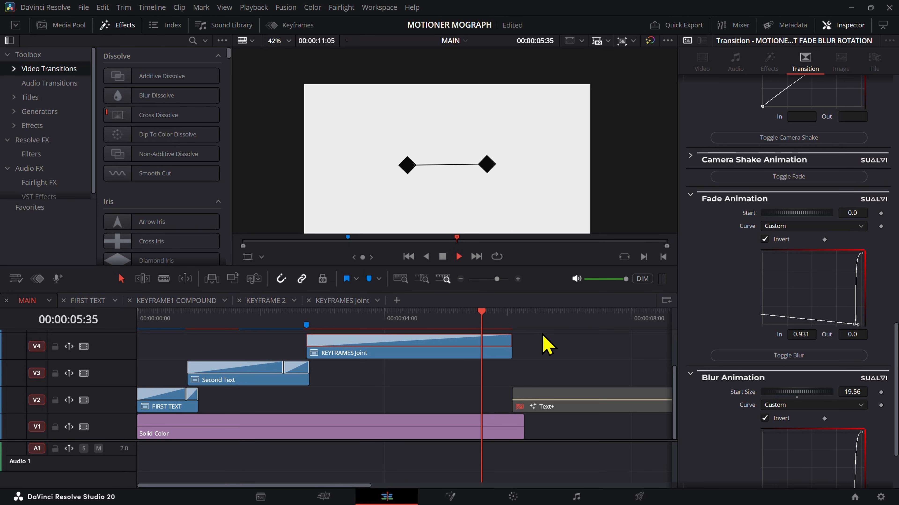
click(484, 323)
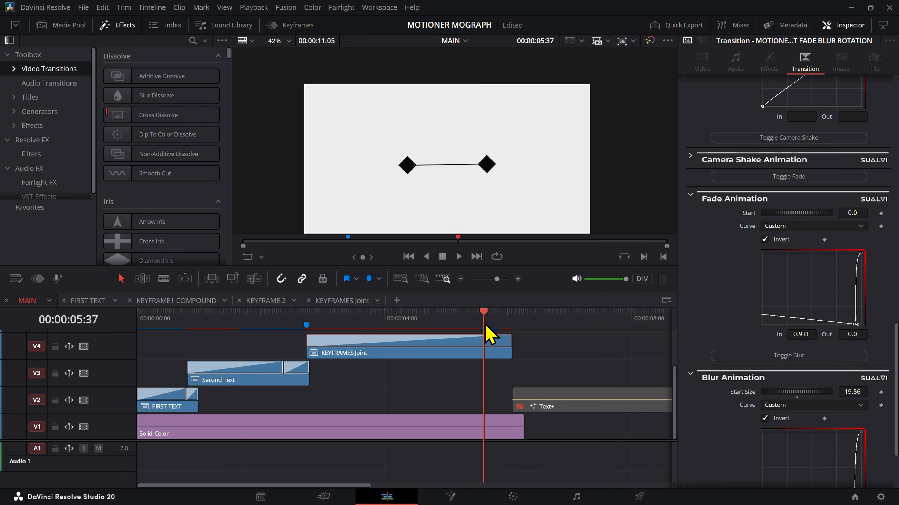
key(space)
click(485, 325)
key(Right)
key(Right)
key(Right)
key(Right)
key(Right)
key(Right)
key(Right)
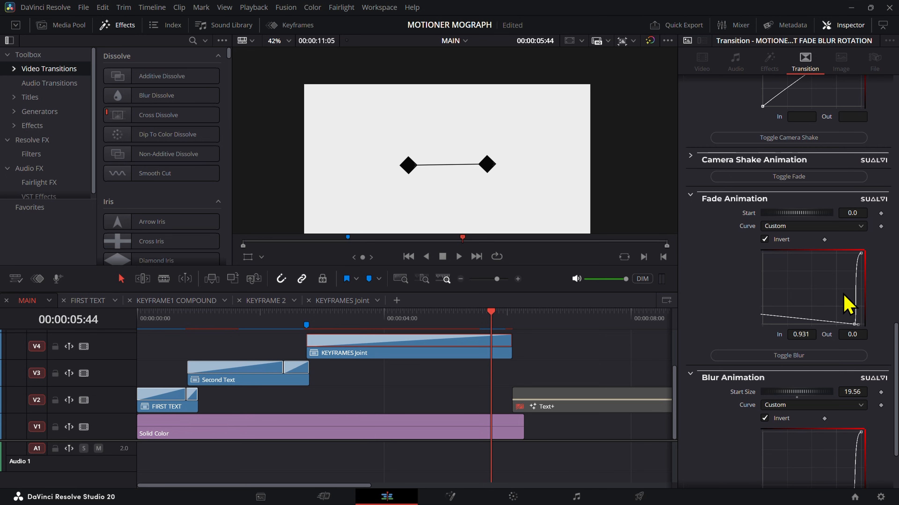
Step: Move the Fade Animation curve's start point to In 0.87, Out 0.007407, and shape the curve into a smooth S
drag(858, 325, 803, 334)
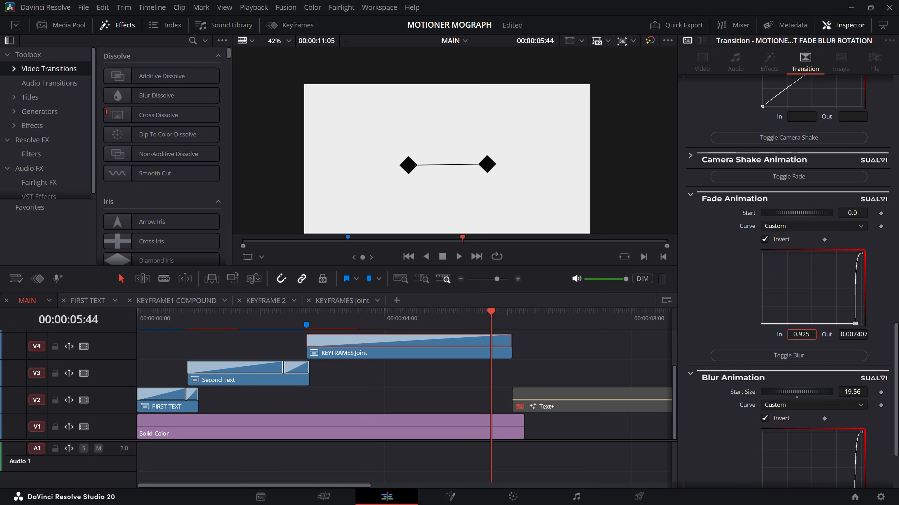
drag(835, 307, 789, 334)
drag(853, 325, 894, 328)
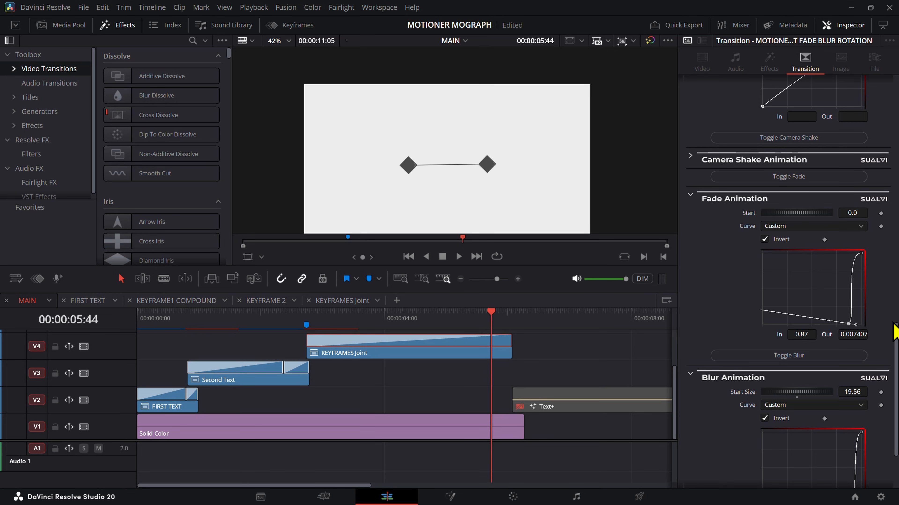
key(ctrl+z)
drag(838, 313, 862, 329)
mouse_move(853, 324)
mouse_down()
mouse_move(855, 264)
mouse_move(873, 248)
mouse_move(849, 297)
mouse_move(869, 327)
mouse_up()
key(ctrl+z)
key(ctrl+z)
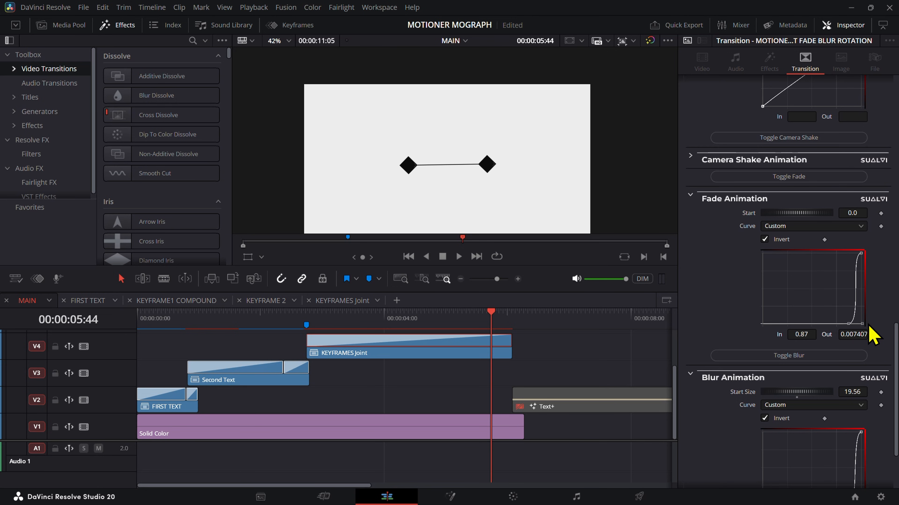
Step: Preview the clip's exit and set the Horizontal Animation start position to 0.05
click(475, 318)
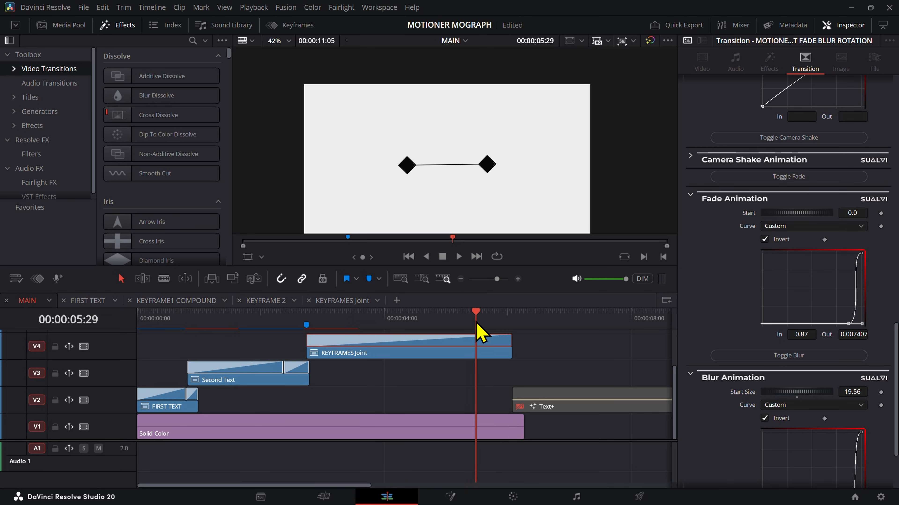
key(space)
drag(476, 322, 497, 325)
scroll(866, 164, up, 5)
scroll(878, 200, up, 5)
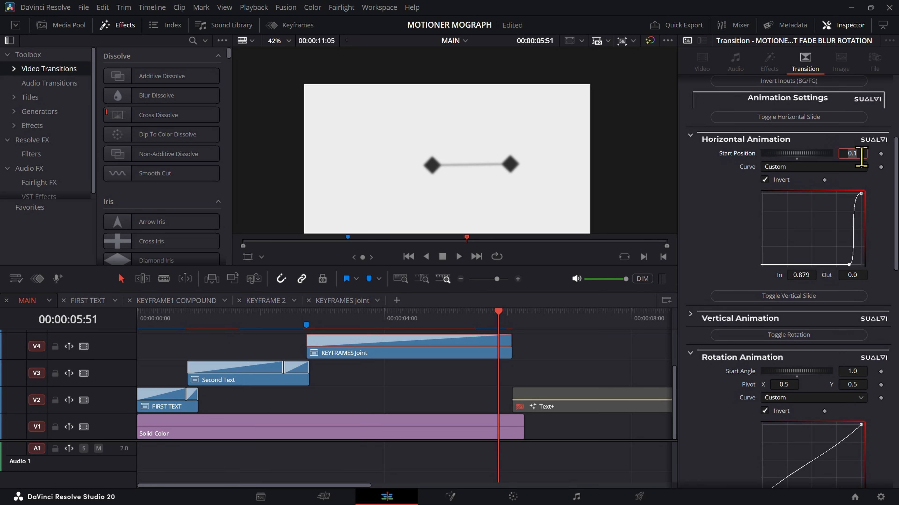
text(5)
key(Return)
Step: Play back the exit of the KEYFRAMES Joint clip to review the shorter horizontal slide
click(473, 322)
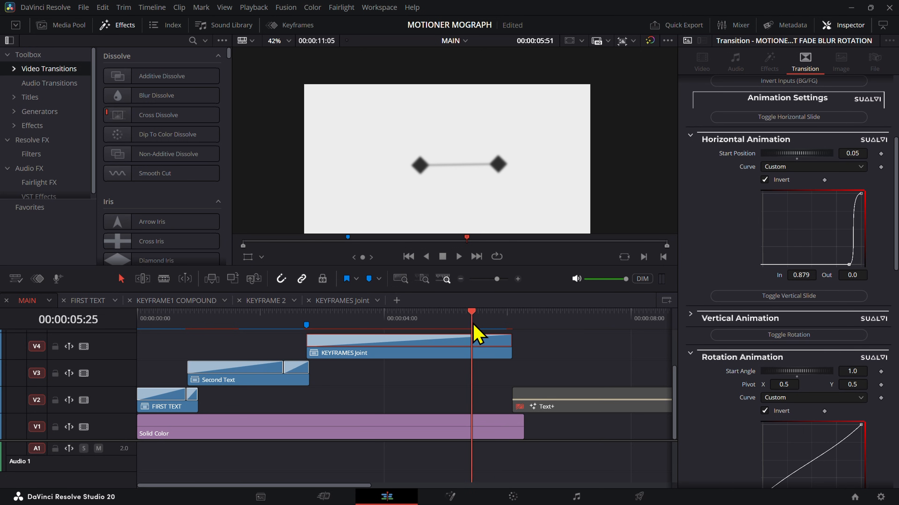
key(space)
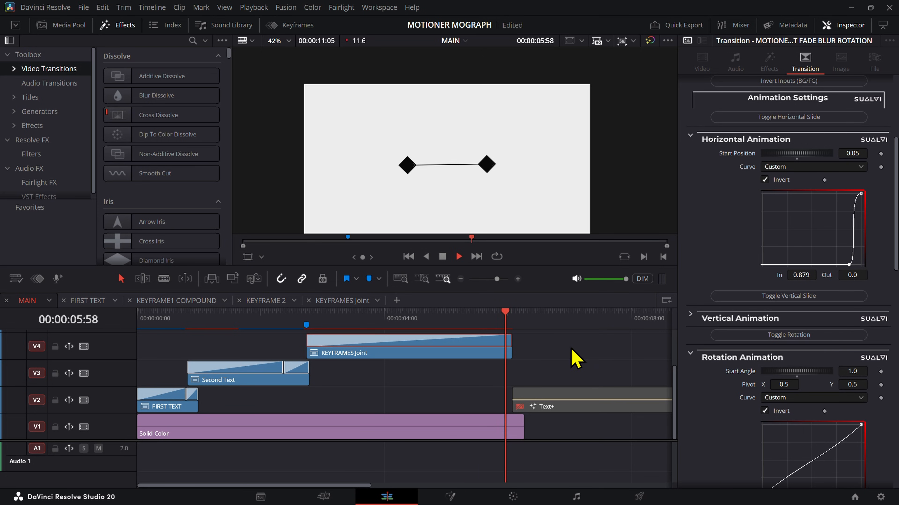
mouse_move(488, 323)
mouse_down()
mouse_move(502, 323)
mouse_move(479, 324)
mouse_up()
Step: Play the MAIN timeline from the beginning to review the text and keyframe animations in sequence
drag(174, 324, 199, 323)
click(170, 323)
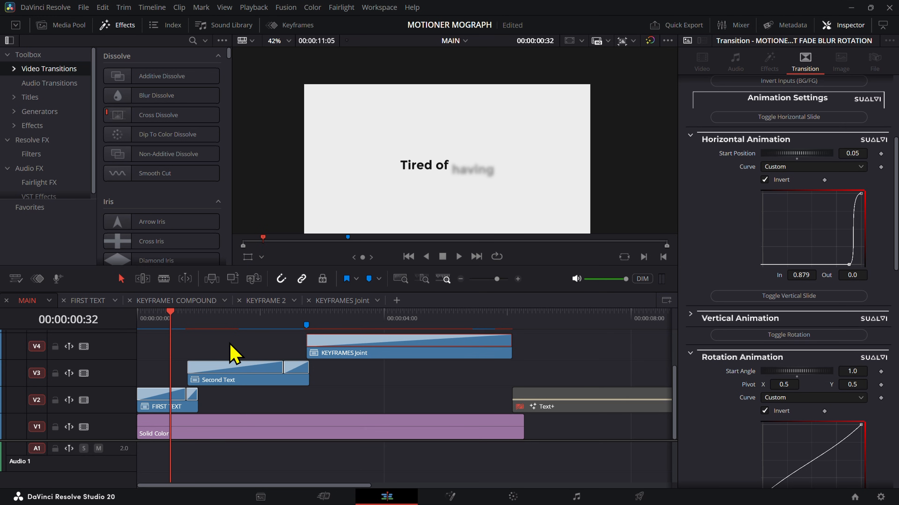
click(229, 344)
key(space)
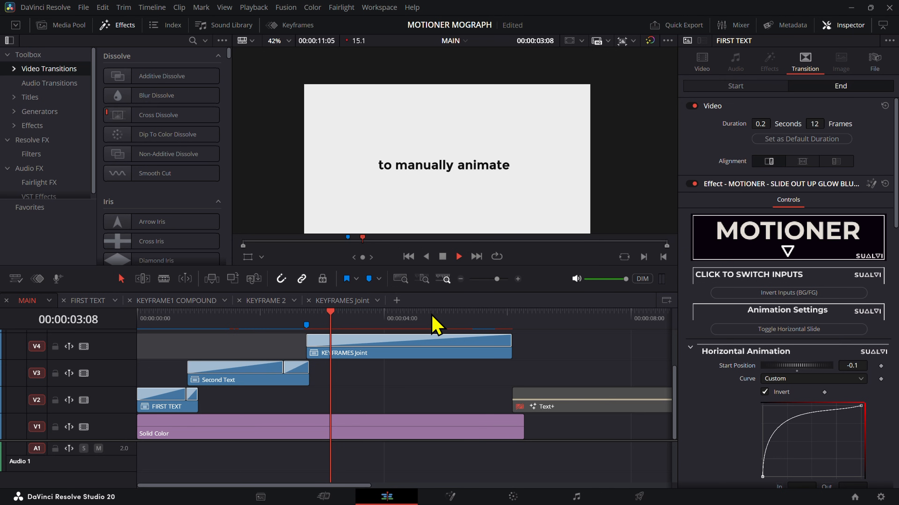
click(138, 321)
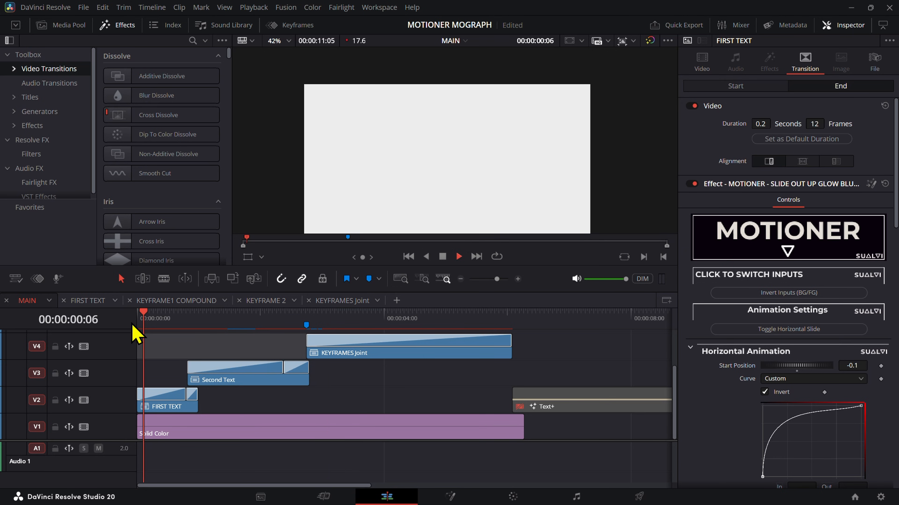
key(space)
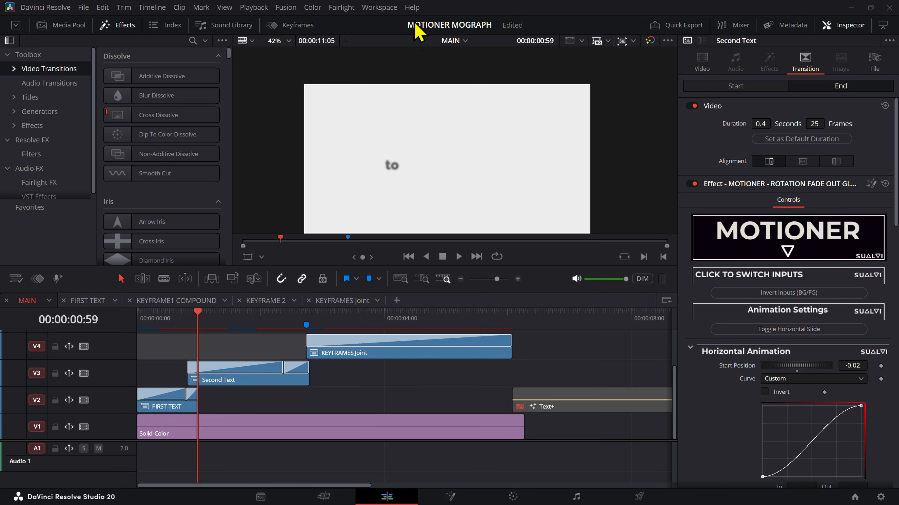
key(Home)
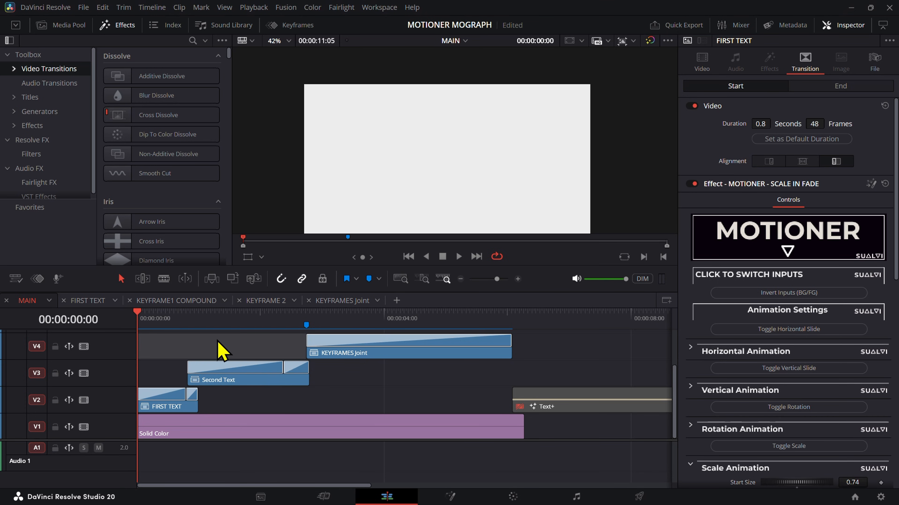
key(space)
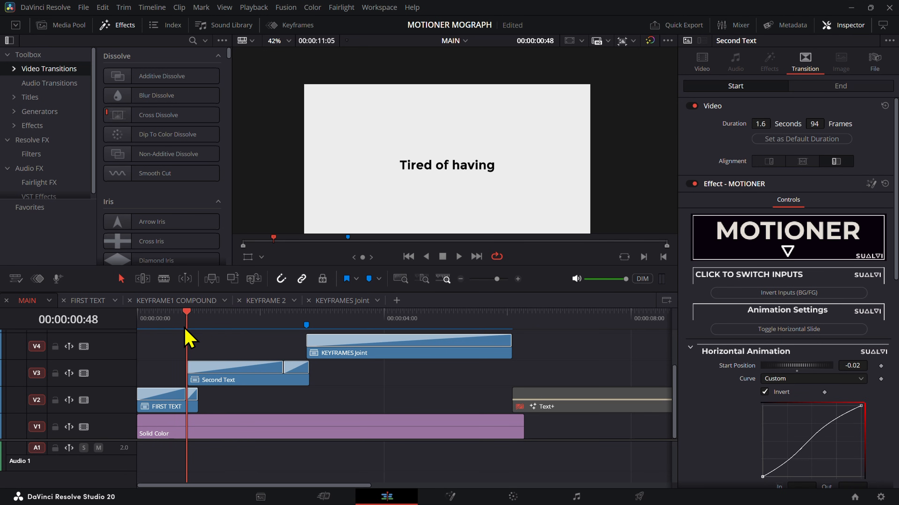
Step: Play the MAIN timeline's opening text, scrub to the keyframe animation, and inspect the layers inside the KEYFRAMES Joint compound clip
key(space)
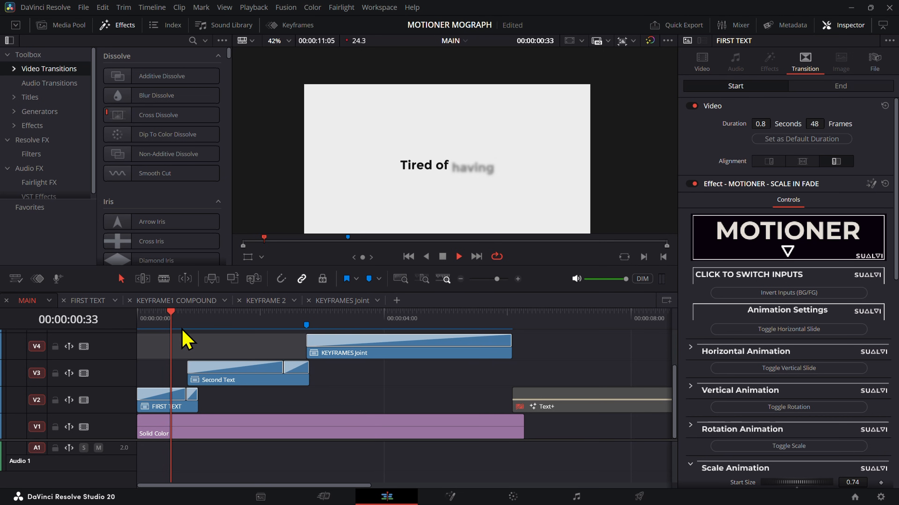
key(space)
drag(197, 327, 483, 401)
double_click(442, 348)
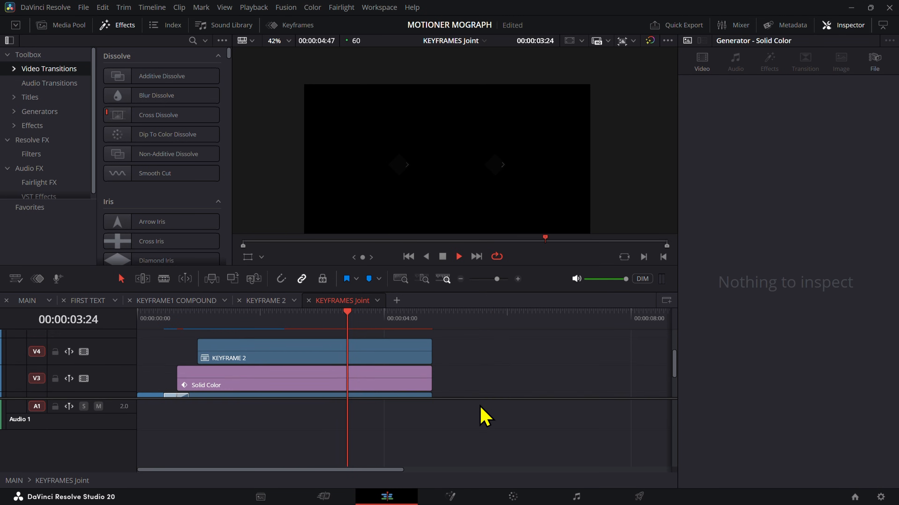
scroll(475, 388, up, 1)
scroll(473, 384, down, 3)
drag(201, 325, 125, 331)
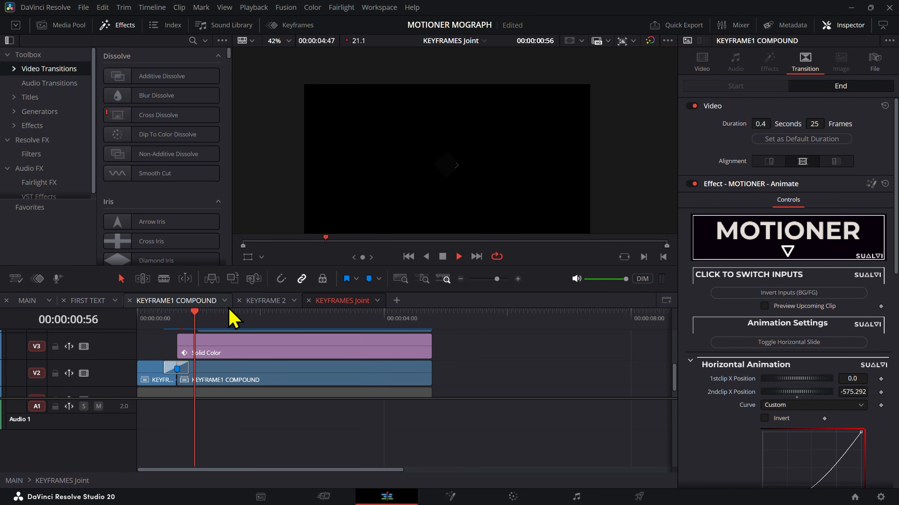
Step: Scrub through the KEYFRAME 2 timeline to check the KEYFRAME ICON animation
click(264, 301)
drag(191, 333, 132, 337)
scroll(321, 373, down, 4)
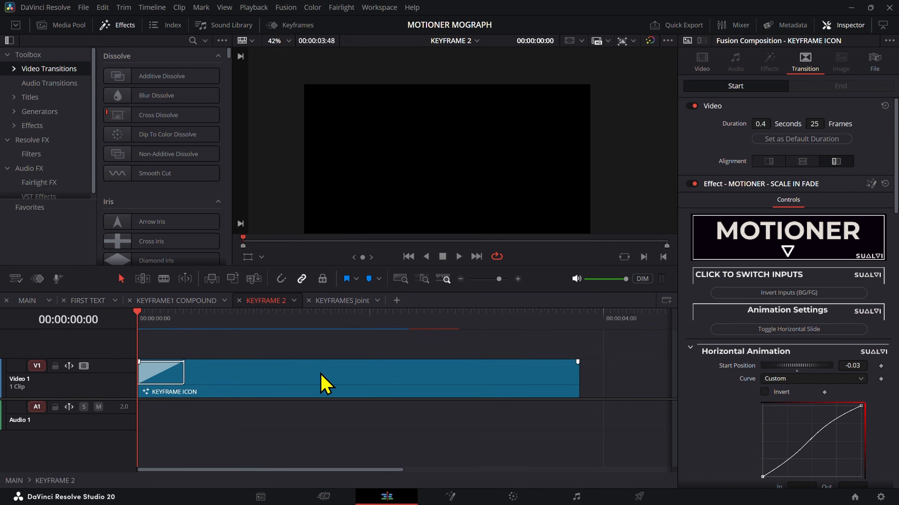
mouse_move(348, 324)
mouse_down()
mouse_move(333, 333)
mouse_move(356, 326)
mouse_up()
Step: Play back the KEYFRAME1 COMPOUND timeline and clear its in and out range
click(186, 305)
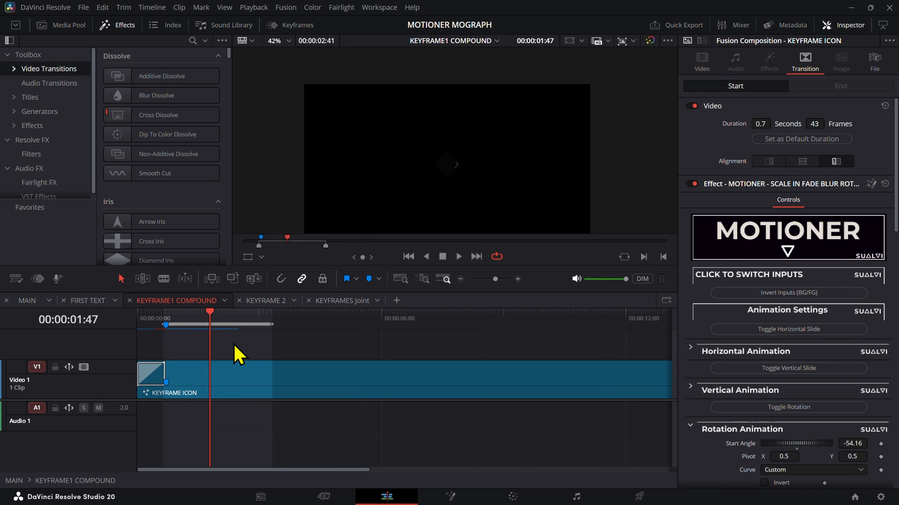
key(space)
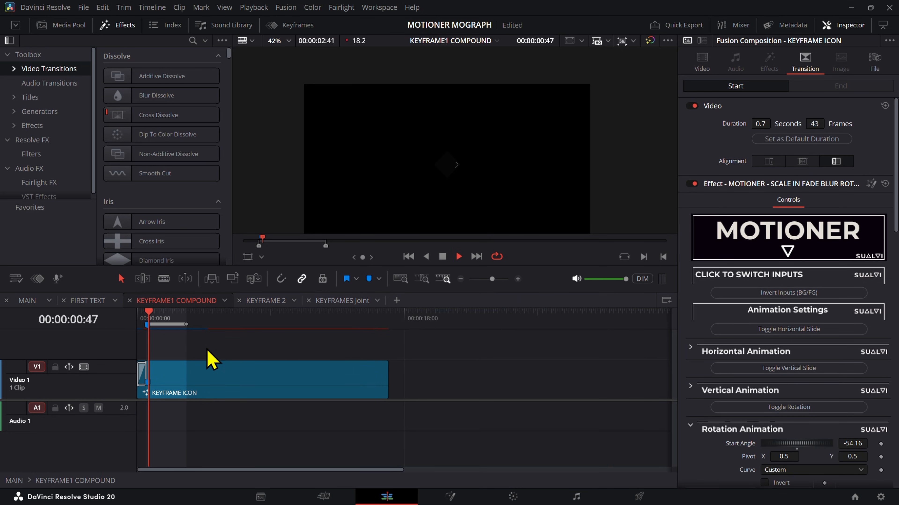
scroll(214, 353, up, 2)
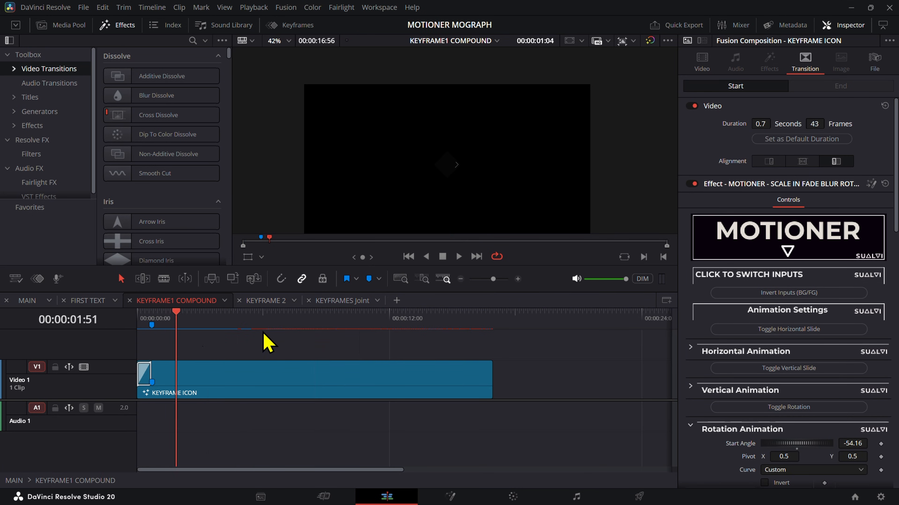
click(275, 373)
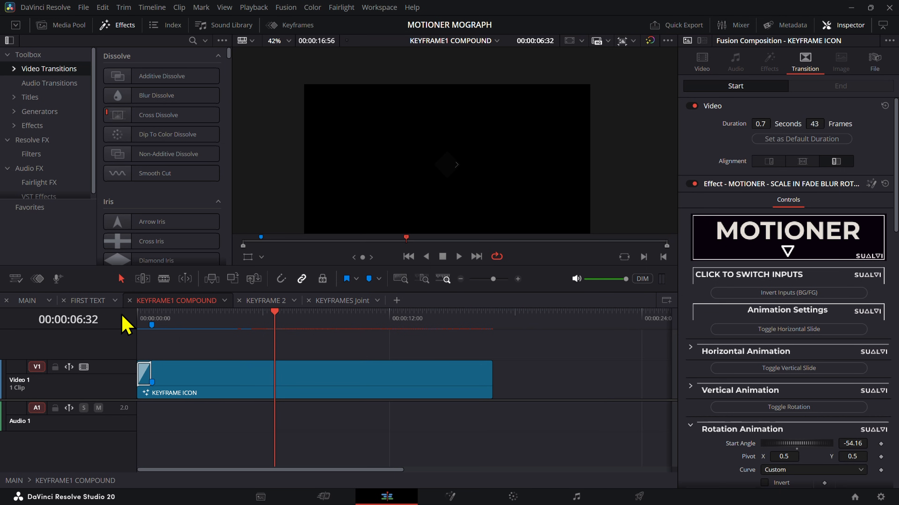
Step: Return to the MAIN timeline and play it from the beginning to review both texts and the keyframe animation
click(35, 304)
key(Home)
key(space)
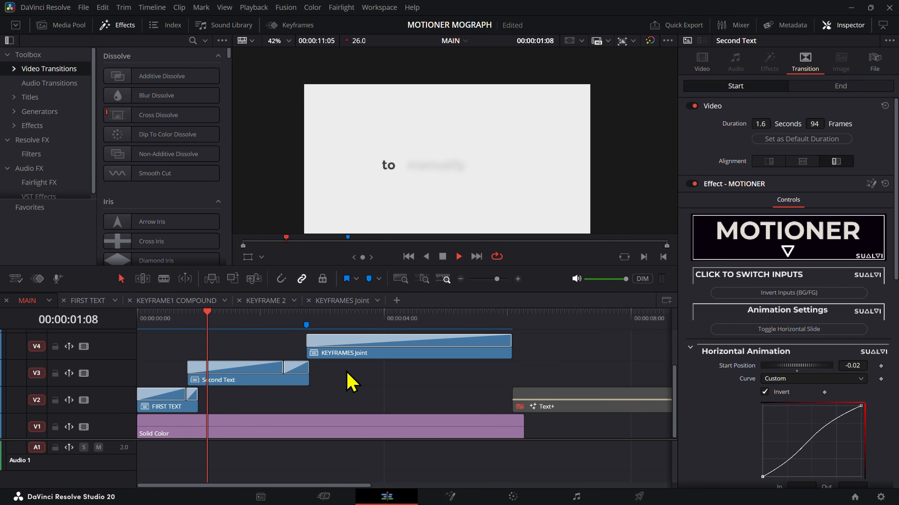
key(space)
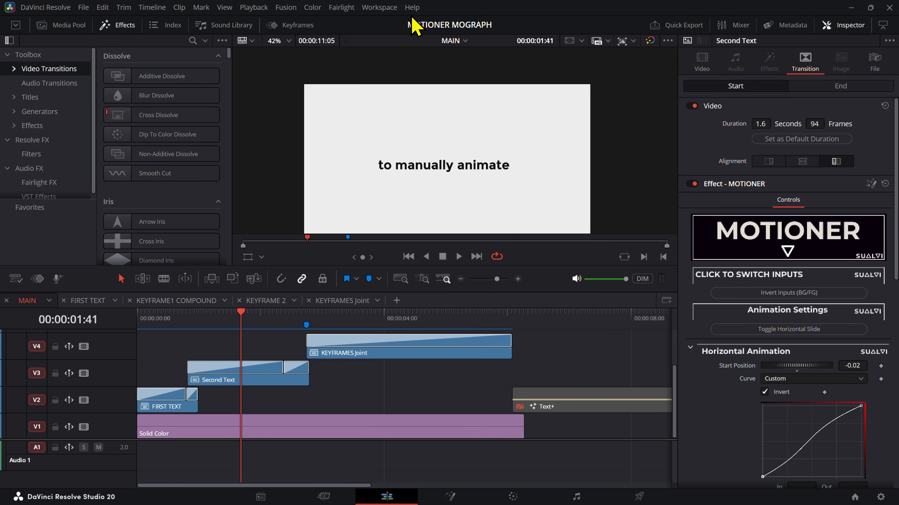
key(Home)
key(space)
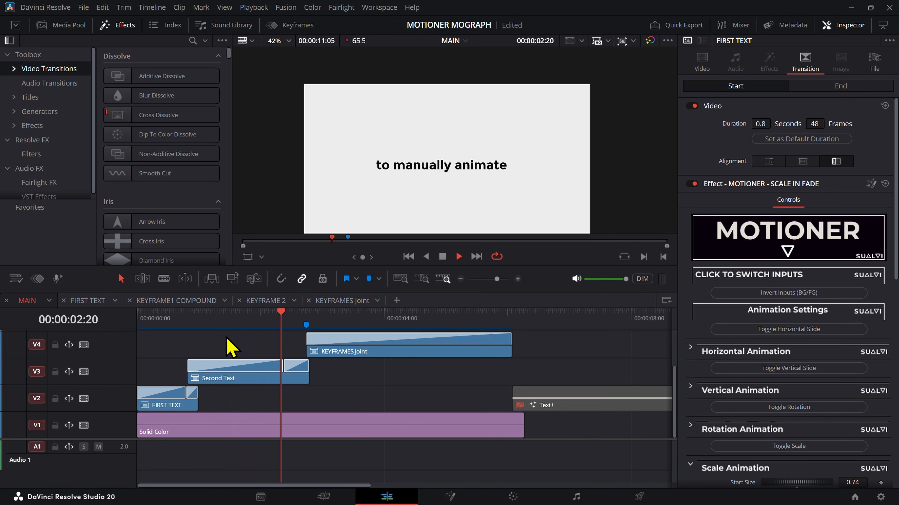
key(space)
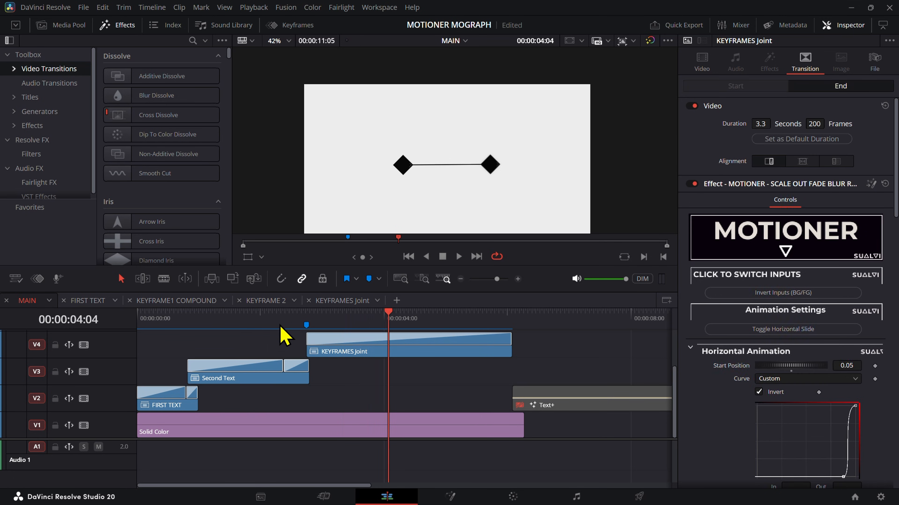
Step: Replay and scrub the handover from the Second Text clip to the KEYFRAMES Joint clip
click(279, 324)
key(space)
click(282, 324)
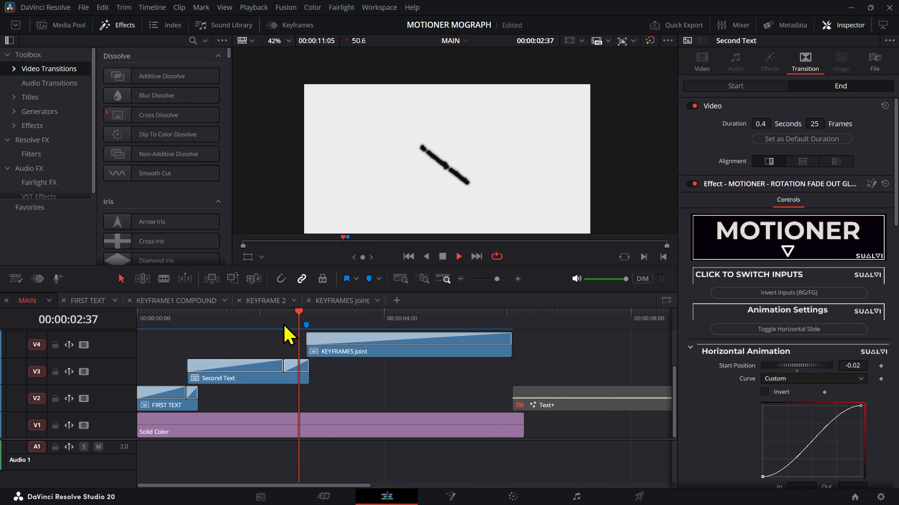
drag(285, 326, 307, 336)
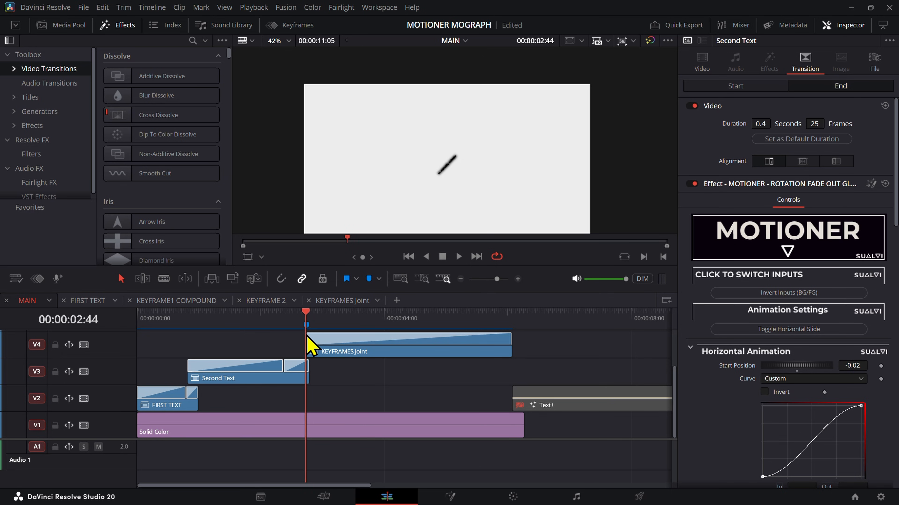
key(space)
scroll(366, 360, up, 3)
key(space)
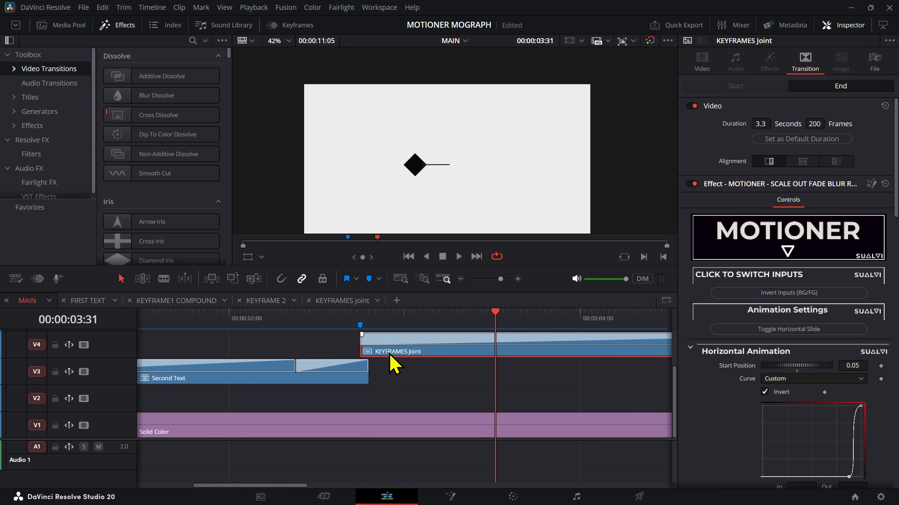
Step: Shift the KEYFRAMES Joint clip slightly earlier on V4 to increase its overlap with Second Text, and replay the handover
drag(386, 355, 382, 355)
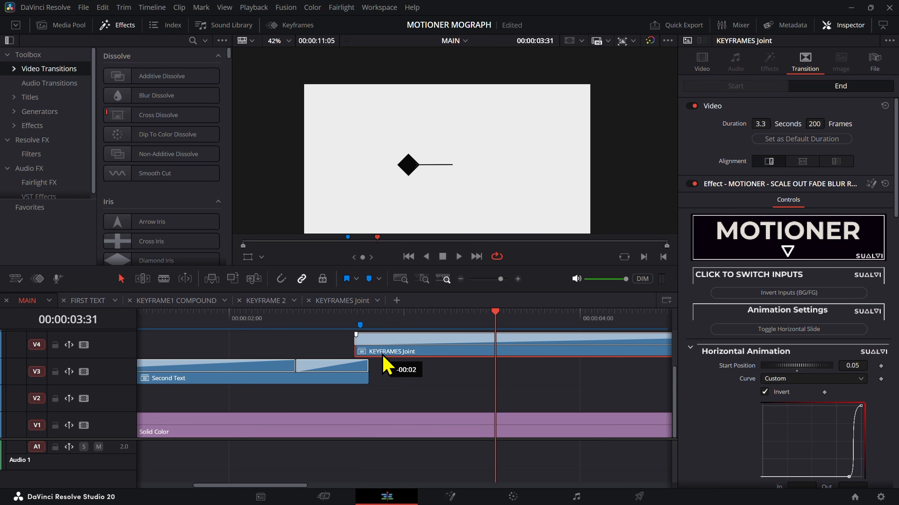
click(341, 328)
key(space)
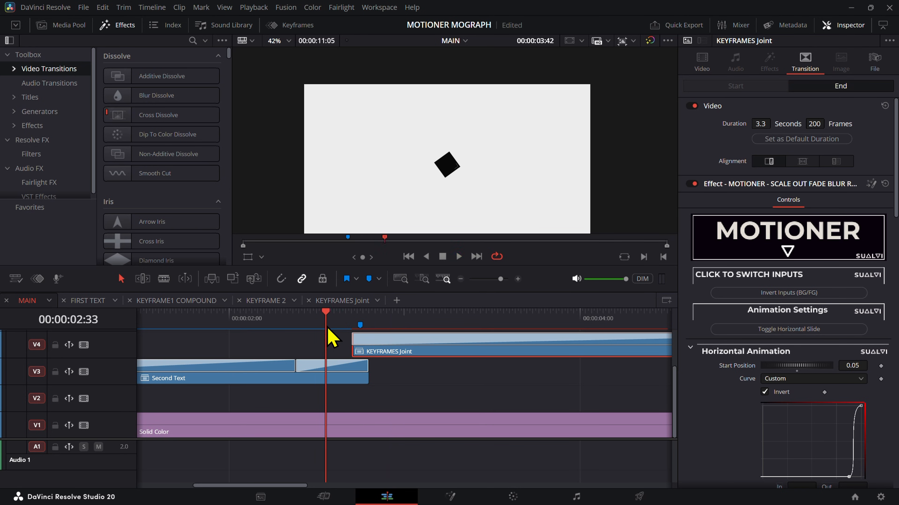
key(space)
click(328, 329)
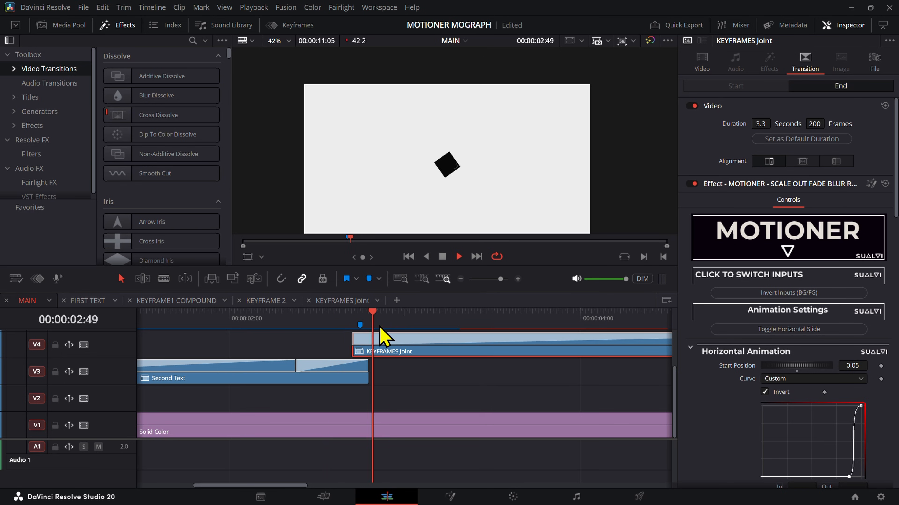
key(space)
click(330, 330)
key(space)
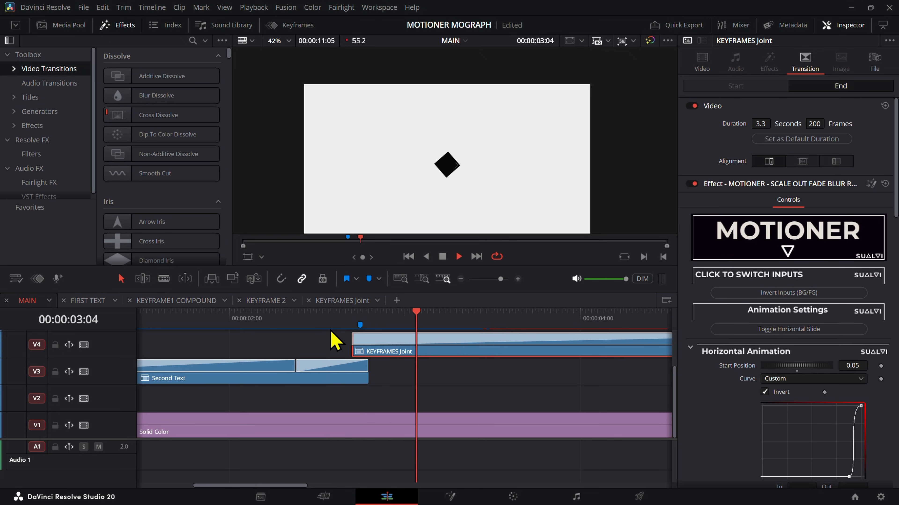
click(330, 330)
key(space)
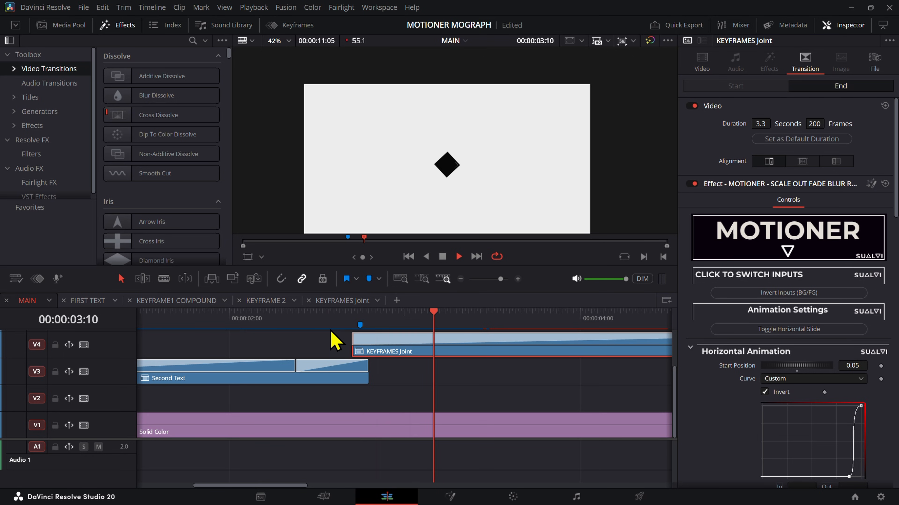
Step: Play the MAIN timeline through the end of the KEYFRAMES Joint clip and check the start of its exit
scroll(336, 331, down, 3)
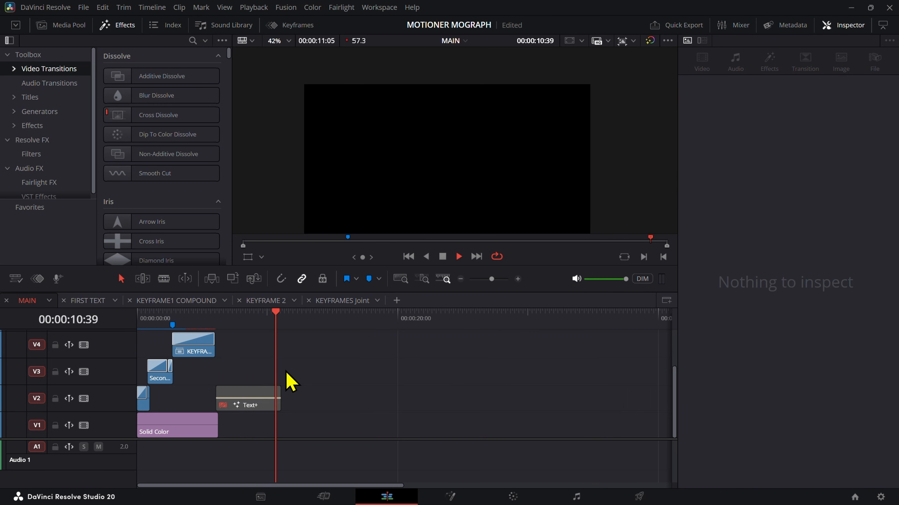
scroll(287, 381, up, 4)
key(space)
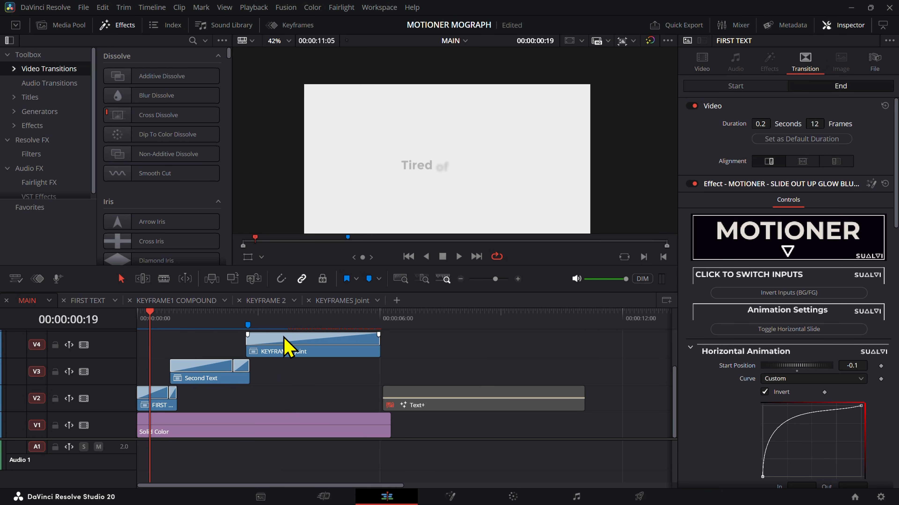
drag(285, 338, 369, 343)
key(space)
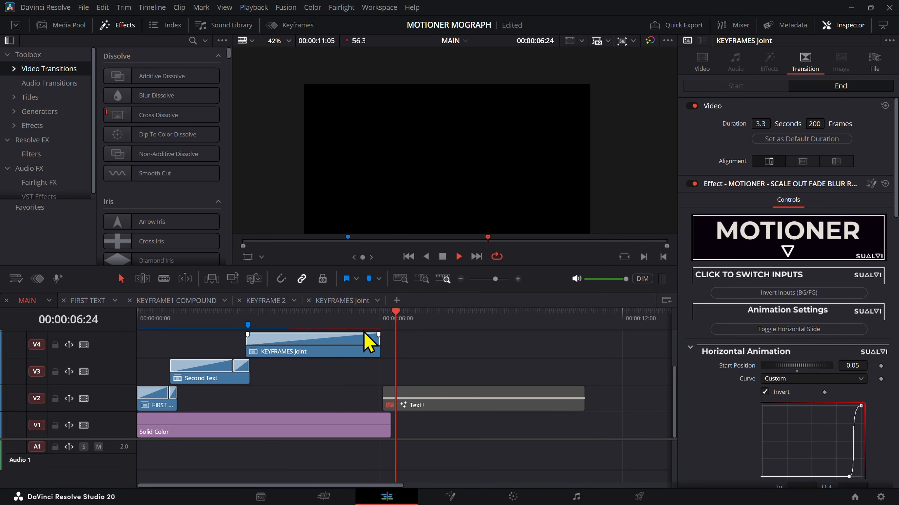
click(358, 328)
click(360, 327)
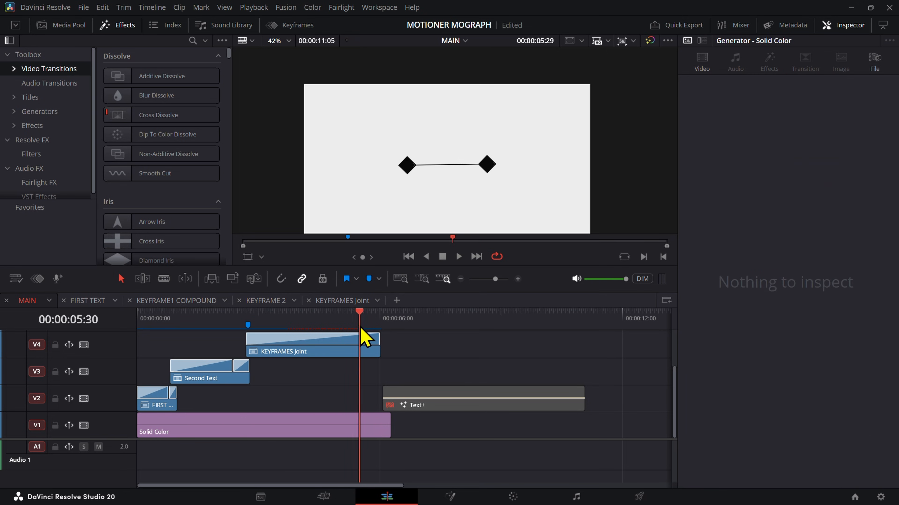